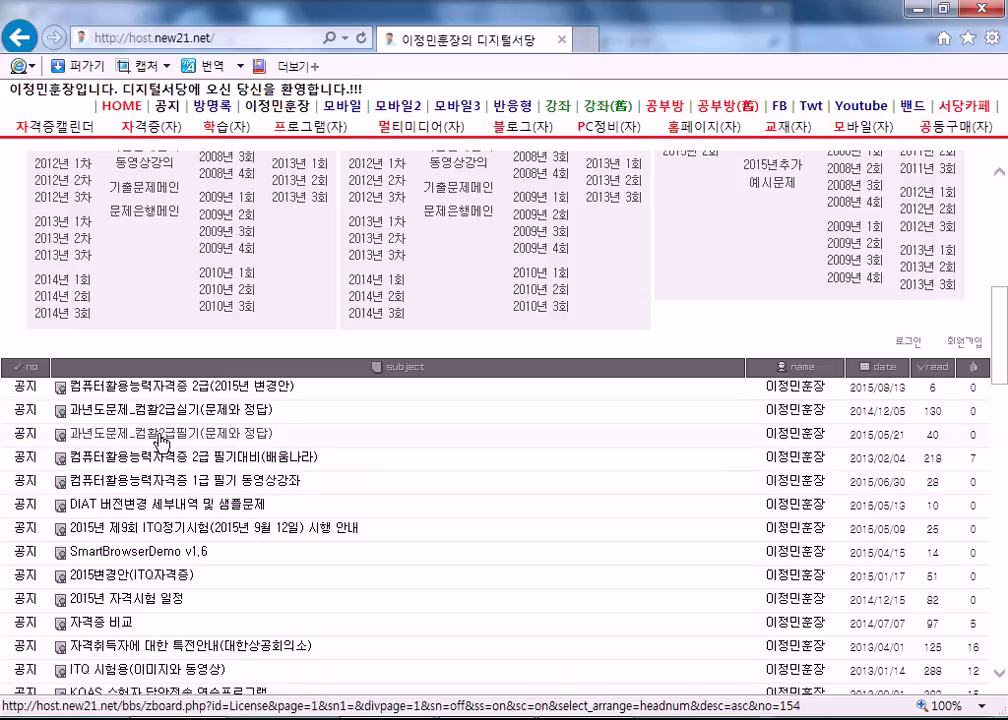
Open the practical past-exam post and choose Save As for its attached zip.
left_click(219, 433)
scroll(91, 430, "down", 6)
left_click(166, 427)
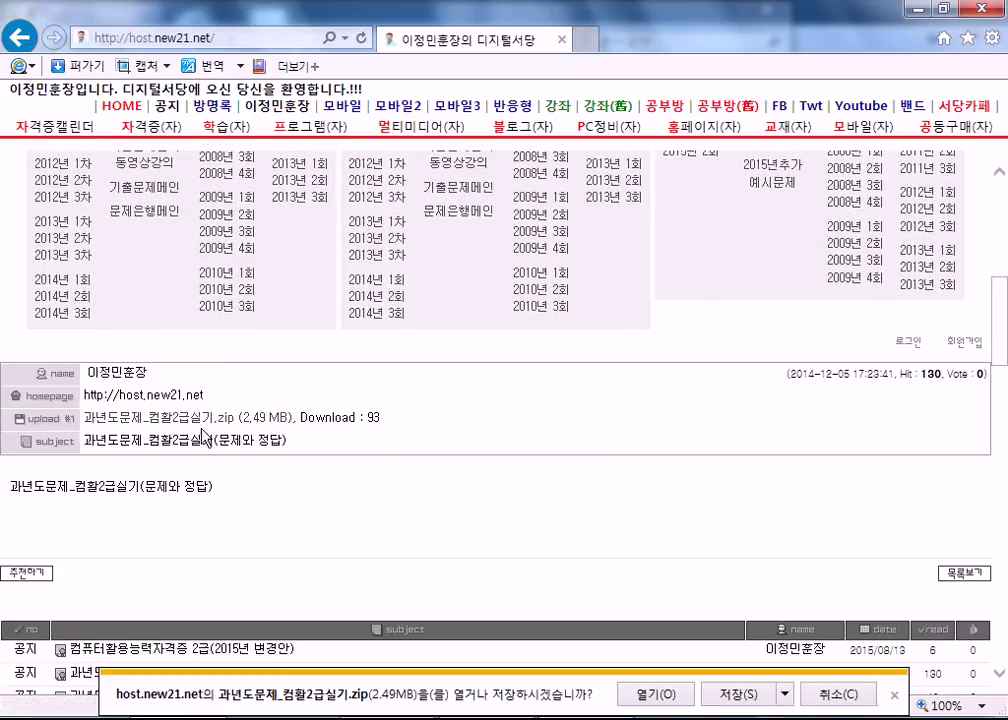
left_click(786, 693)
left_click(880, 666)
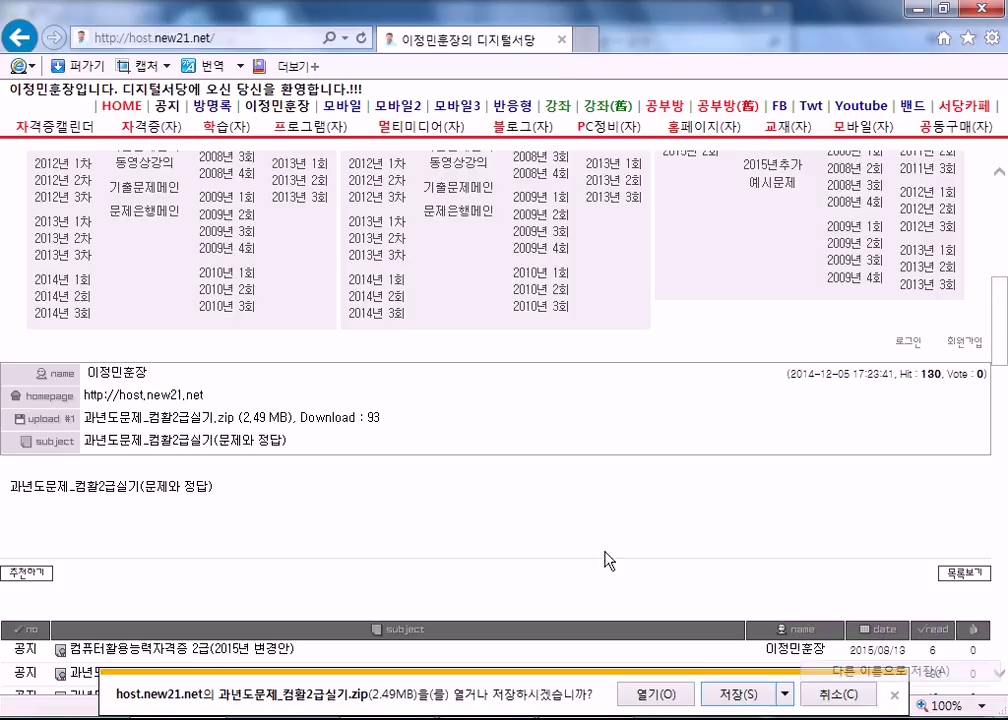
Save 과년도문제_컴활2급실기.zip into 길벗컴활2급, replacing the existing copy, then check the folder.
left_click_drag(349, 312, 358, 217)
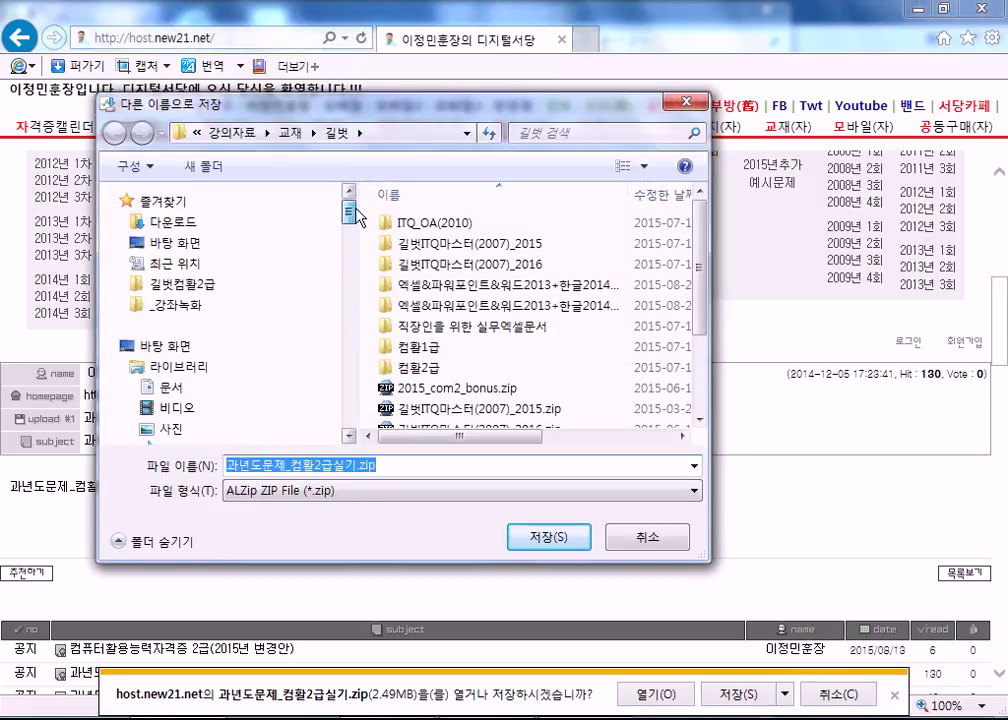
left_click(210, 285)
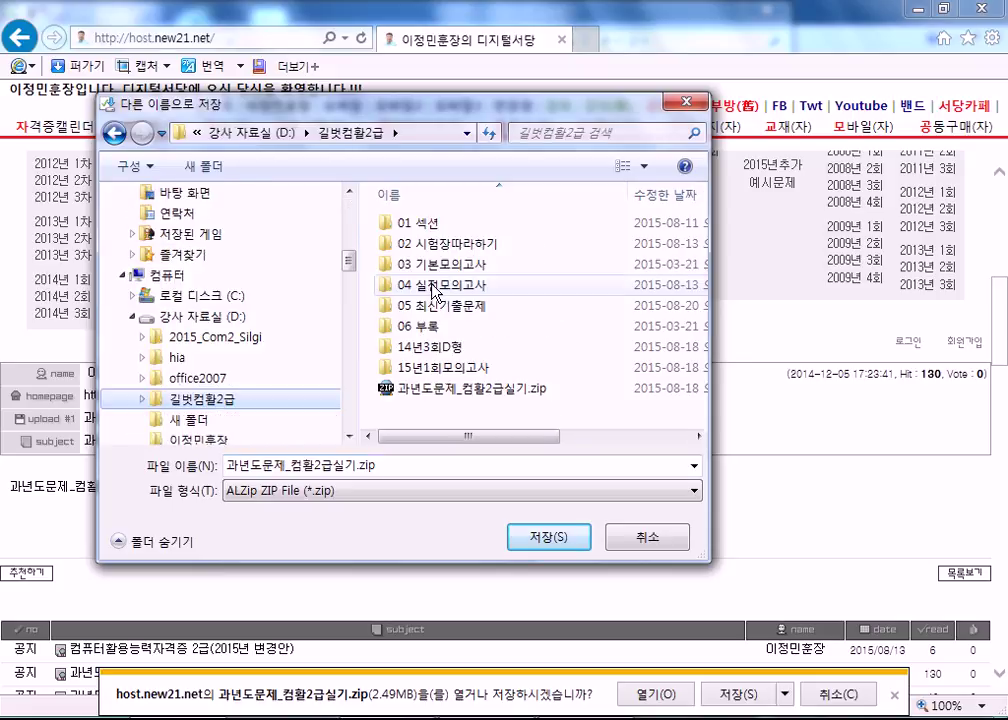
left_click(564, 543)
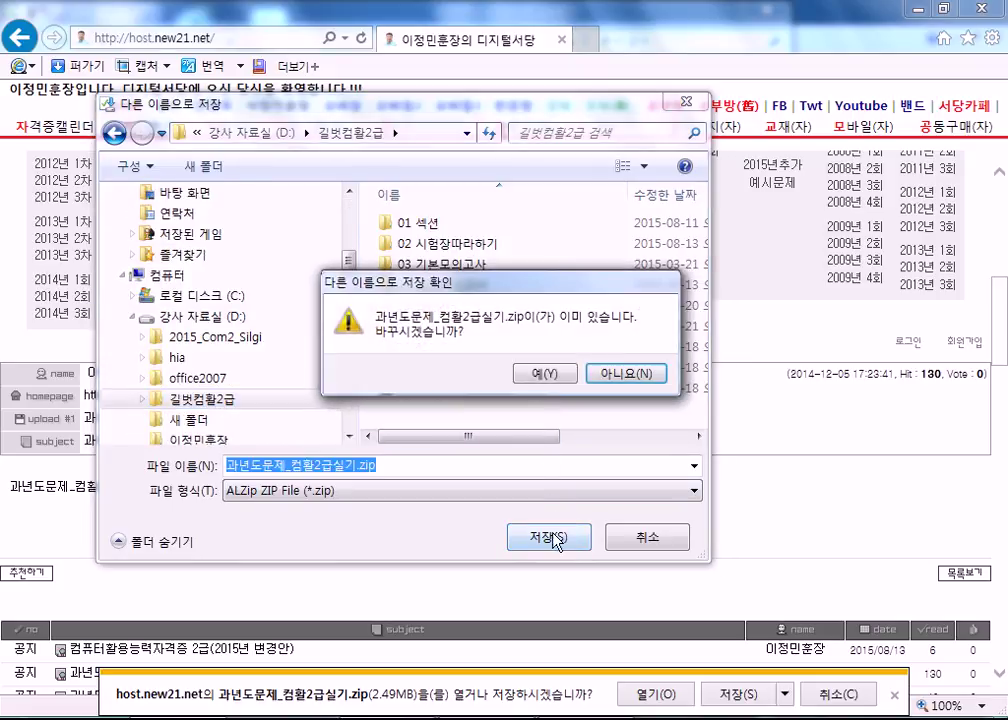
left_click(547, 376)
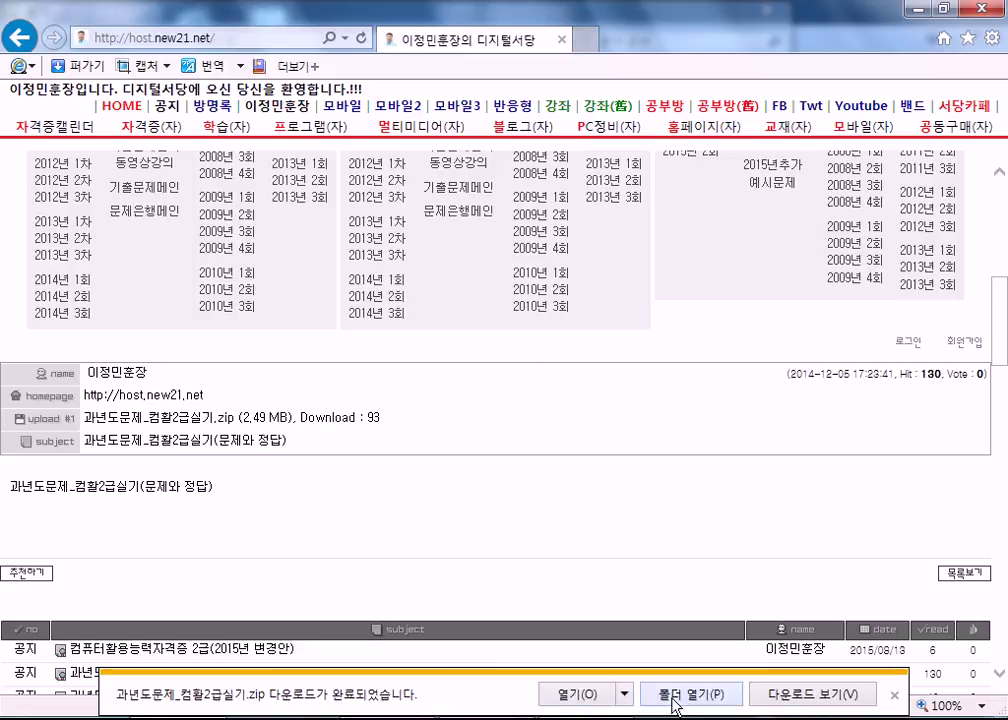
left_click(673, 699)
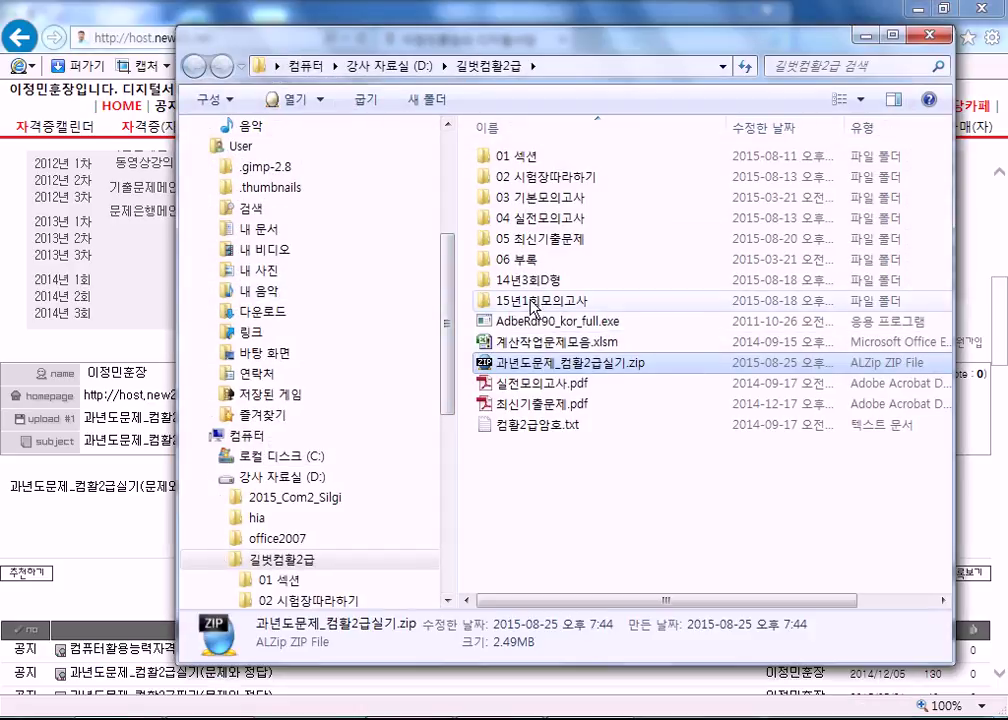
left_click(938, 40)
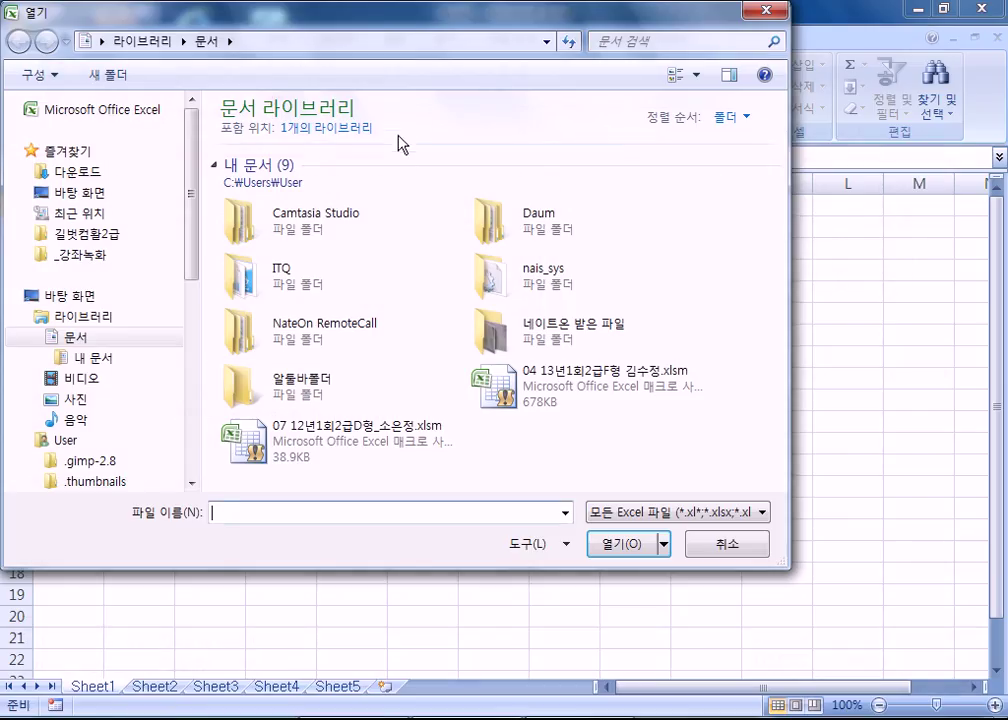
Open 2급A형.xlsm from 길벗컴활2급 > 15년1회모의고사 and enter its password.
left_click(88, 236)
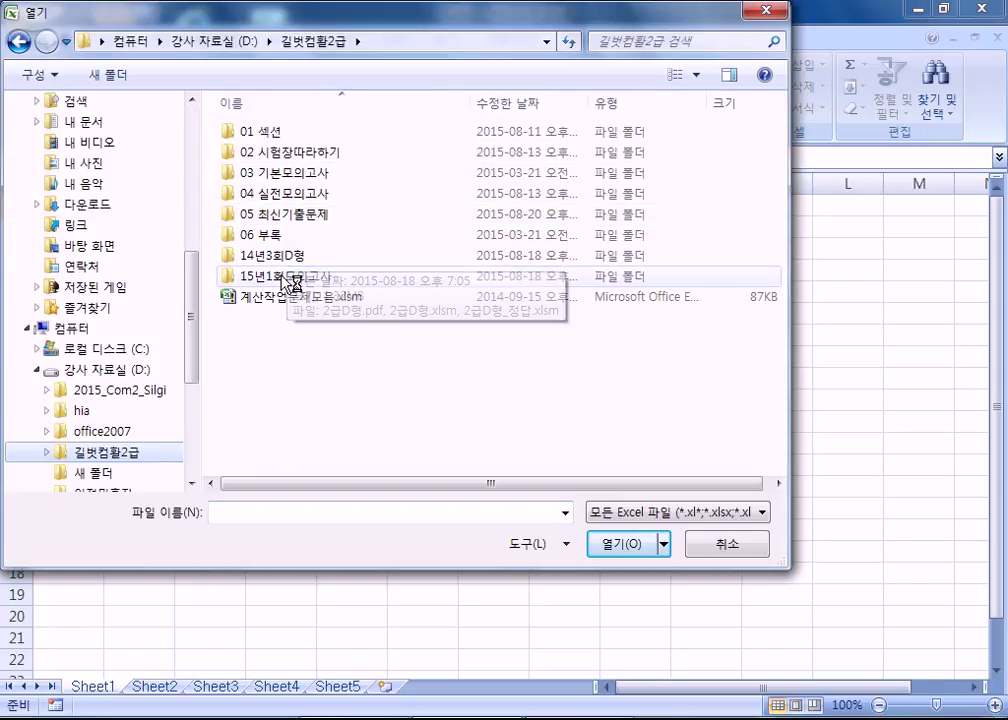
double_click(290, 278)
double_click(250, 134)
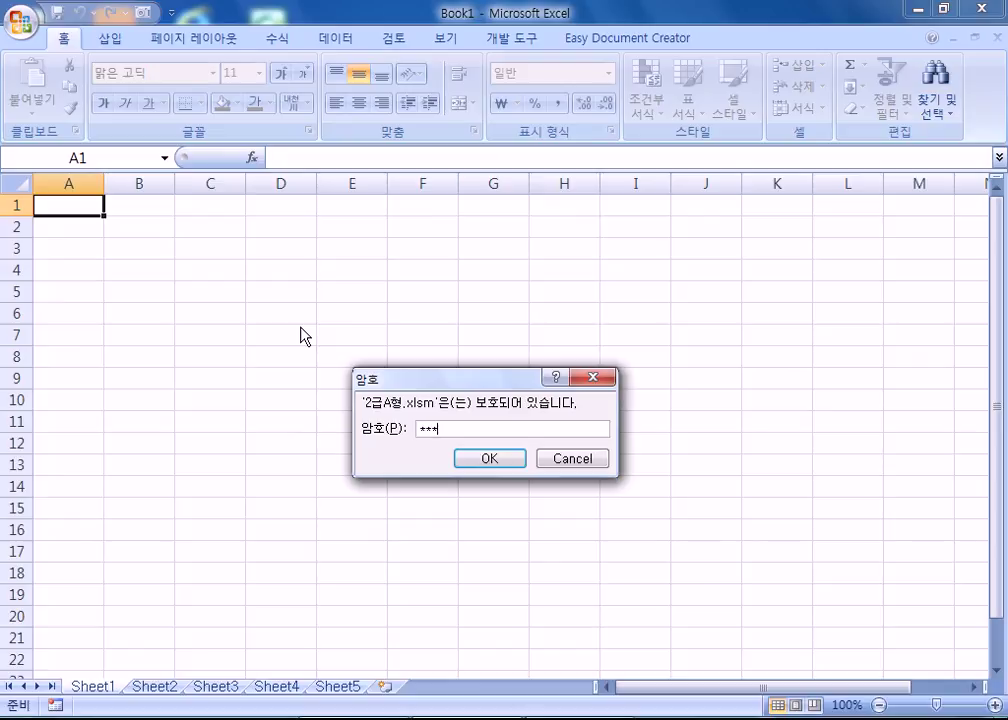
key("Return")
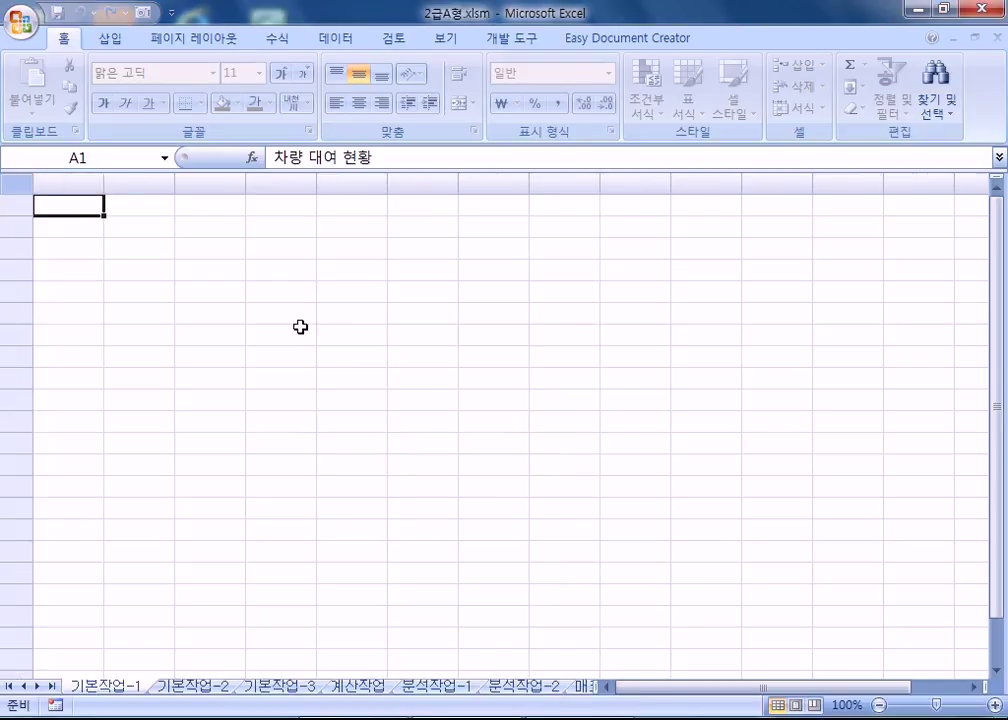
Enter headers 차량번호 in A3 and 대여자 in B3, correcting the A3 typo.
left_click(99, 254)
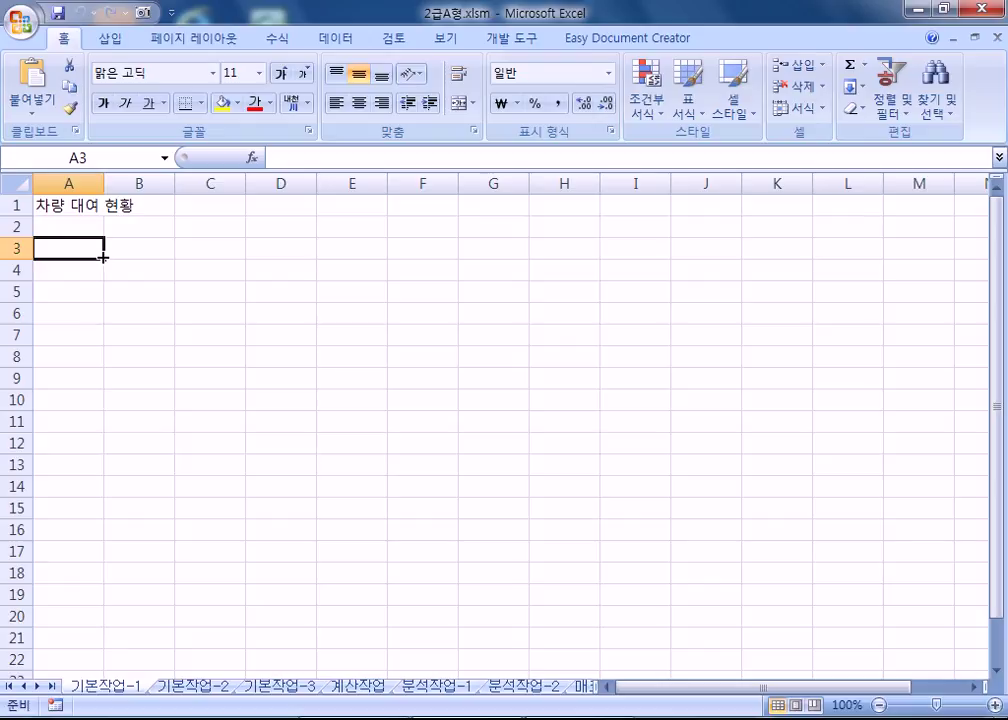
type("파량번호")
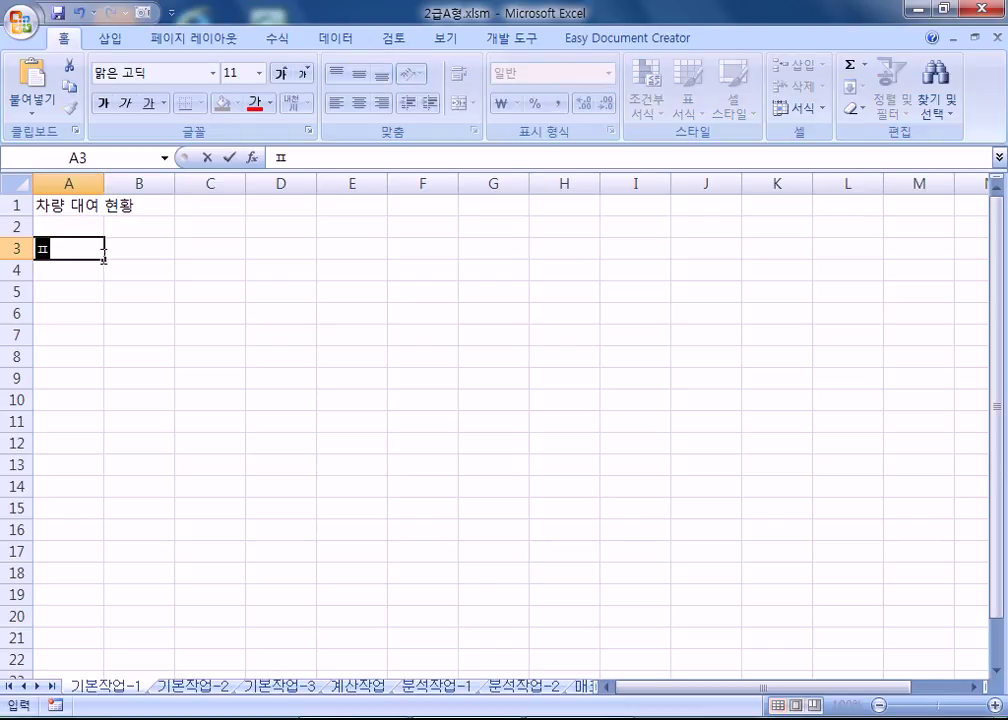
key("Tab")
type("대여자")
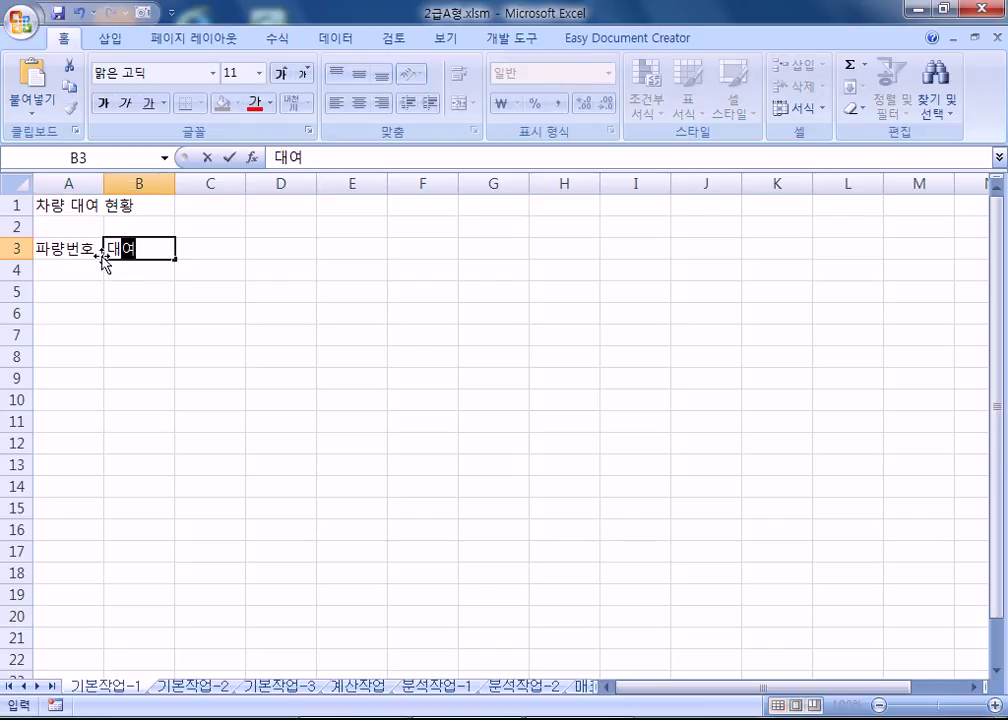
left_click(101, 257)
key("F2")
key("Home")
type("차")
key("Delete")
key("Tab")
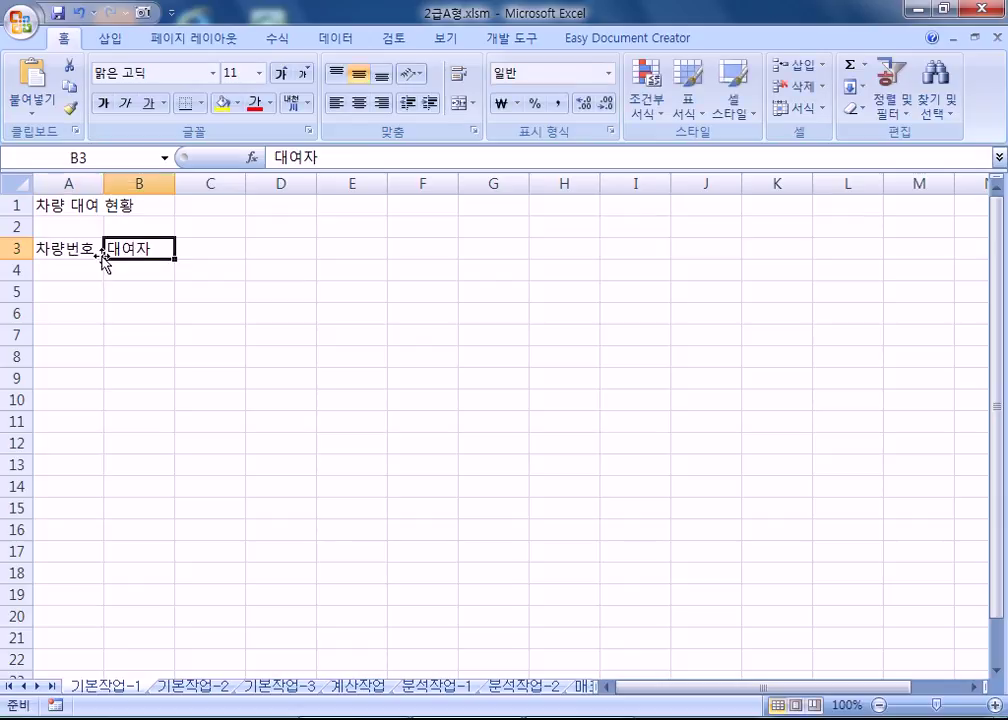
Enter headers 차량명 in C3 and 연료구분 in D3.
key("Tab")
type("차량명")
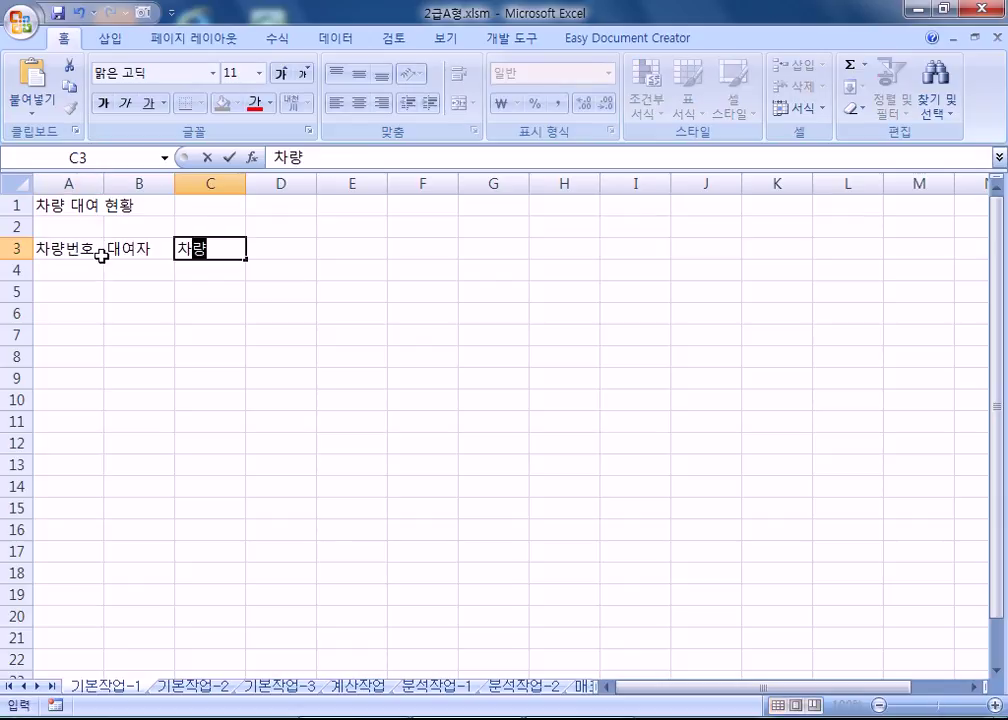
key("Tab")
type("연록분")
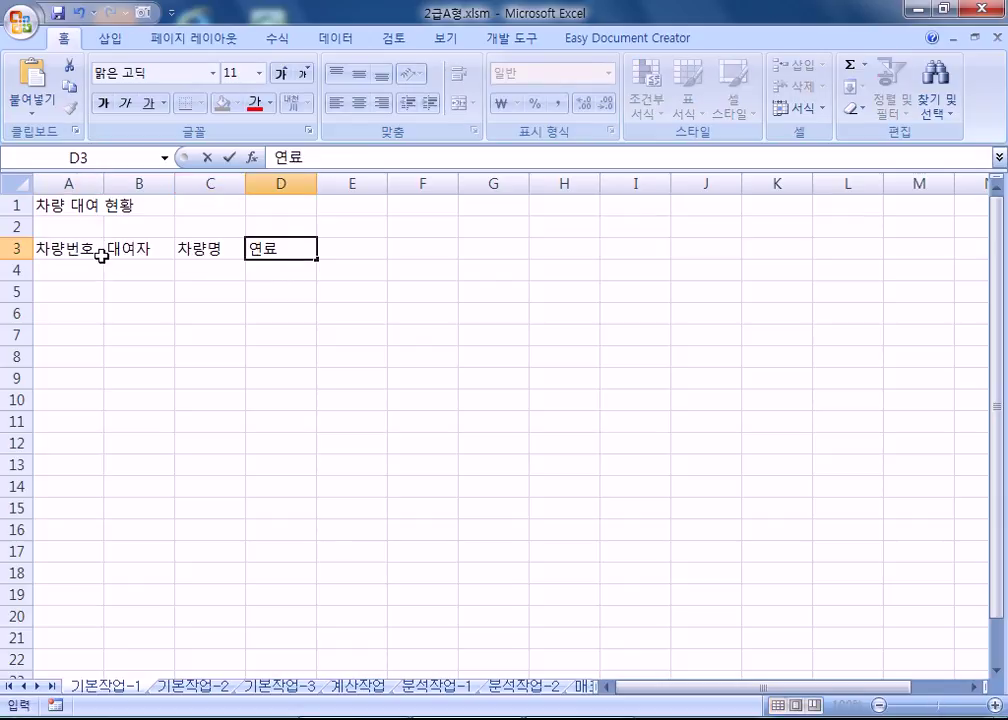
key("BackSpace")
key("BackSpace")
key("BackSpace")
key("BackSpace")
type("ㄹㅛ")
key("BackSpace")
type("ㅛ굽ㅜㄴ")
key("Tab")
Enter headers 대여일 in E3 and 반납일 in F3, then begin selecting the data rows.
type("대여일")
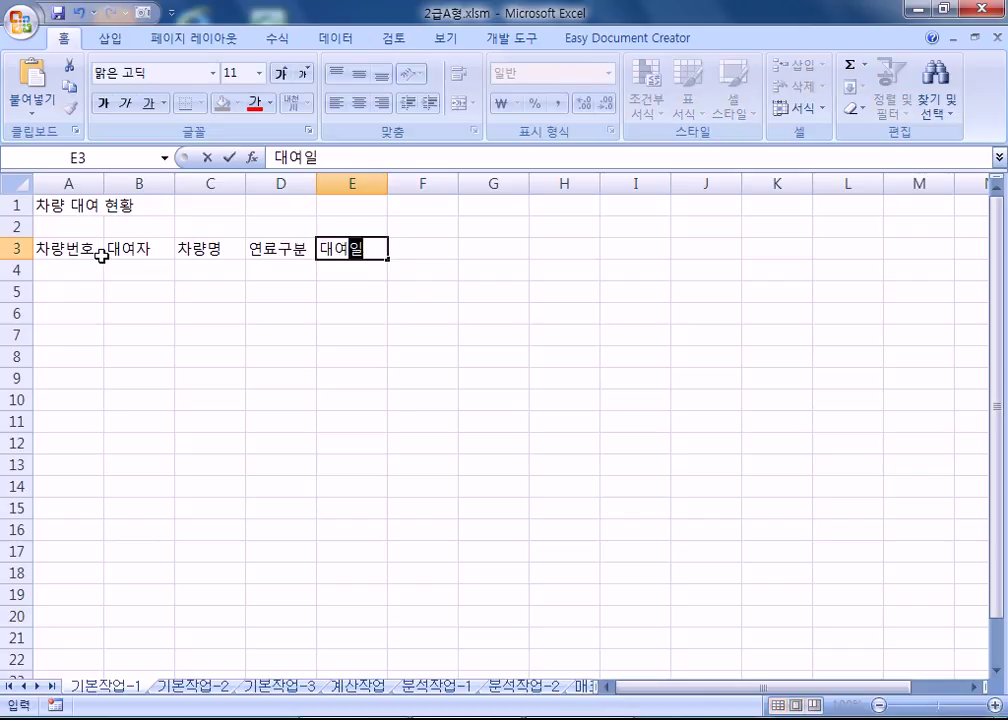
key("Tab")
key("Tab")
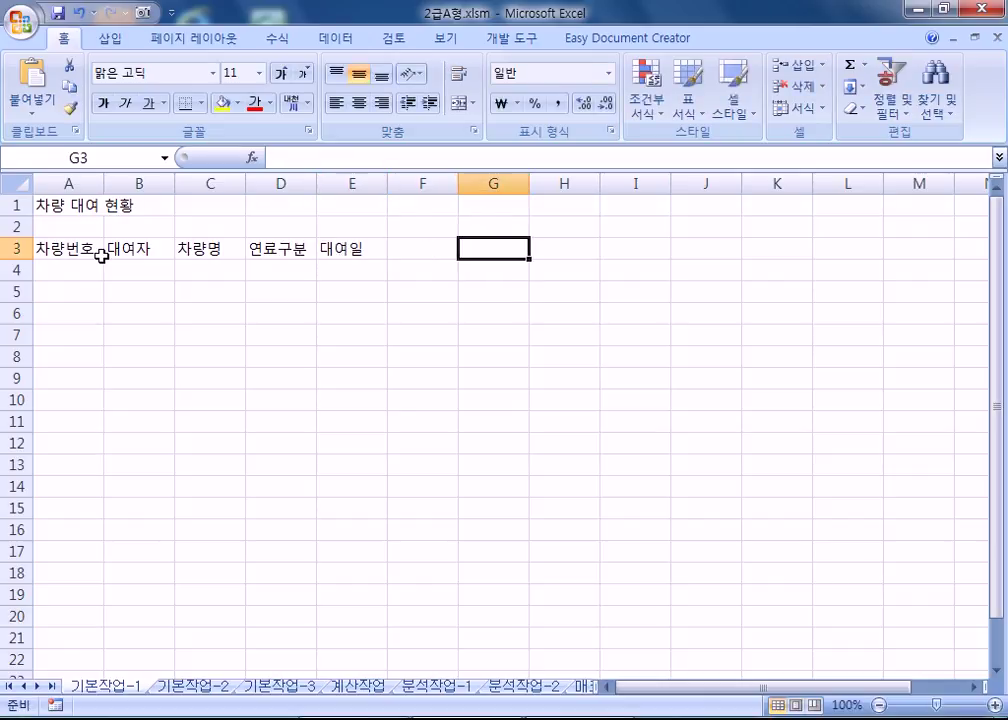
key("Left")
type("반납일")
key("Return")
key("Left")
key("Left")
key("Left")
key("Left")
key("Left")
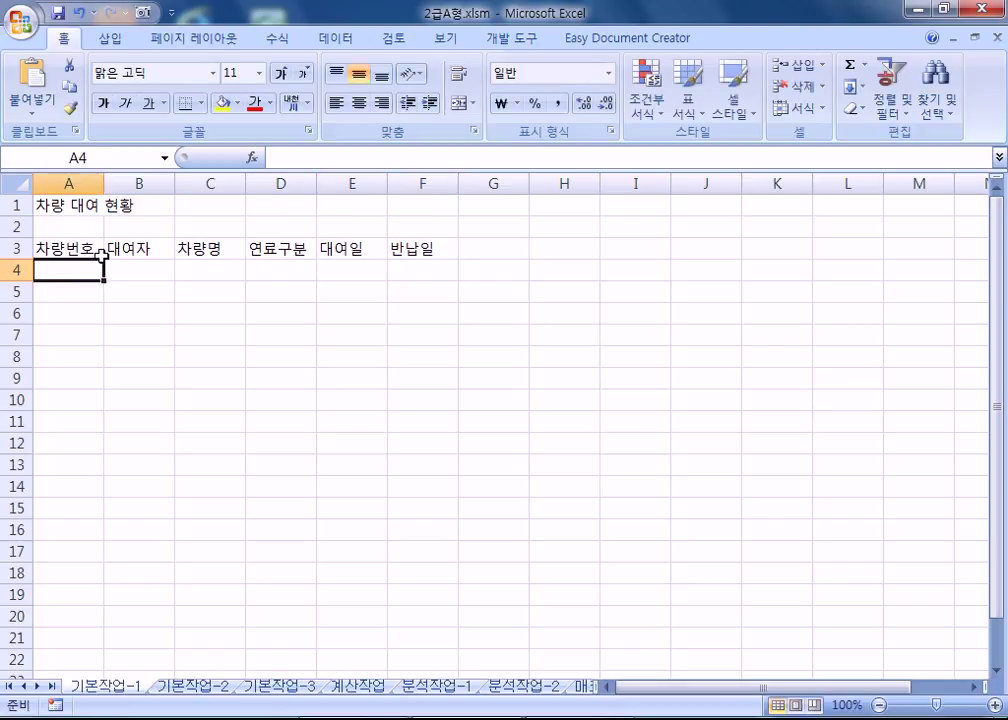
key("shift+Down")
key("shift+Down")
key("shift+Down")
key("shift+Down")
key("shift+Down")
key("shift+Down")
key("shift+Down")
key("shift+Down")
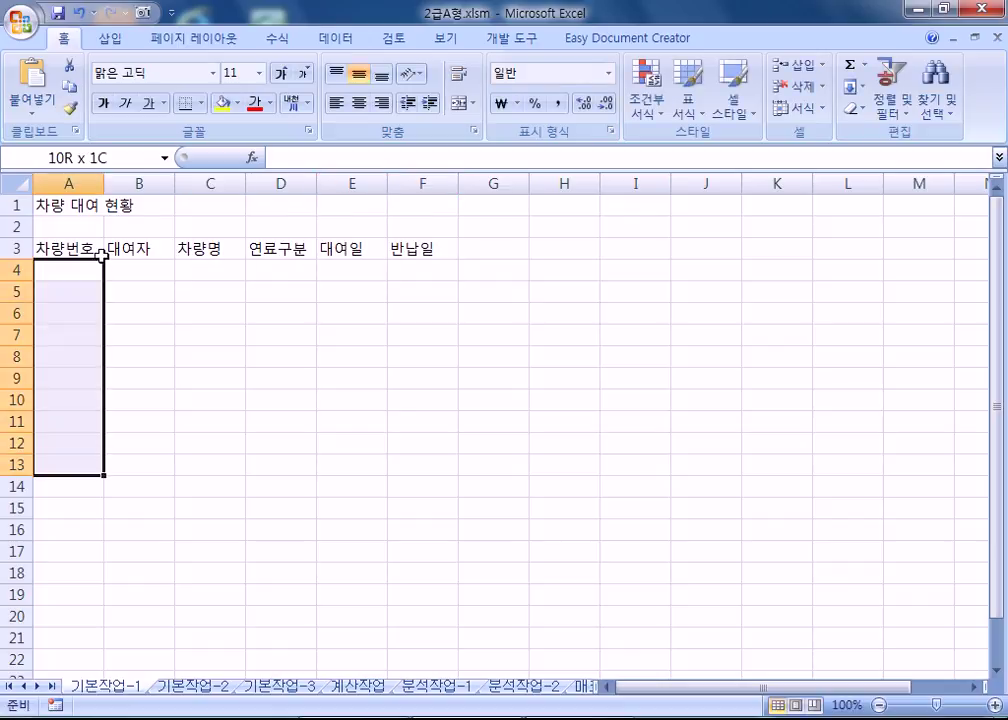
Select A4:F13 and enter vehicle numbers 08수4888, 33조7575, 15가4932, 05미3553, 99호2288.
key("shift+Down")
key("shift+Right")
key("shift+Right")
key("shift+Right")
key("shift+Right")
key("shift+Right")
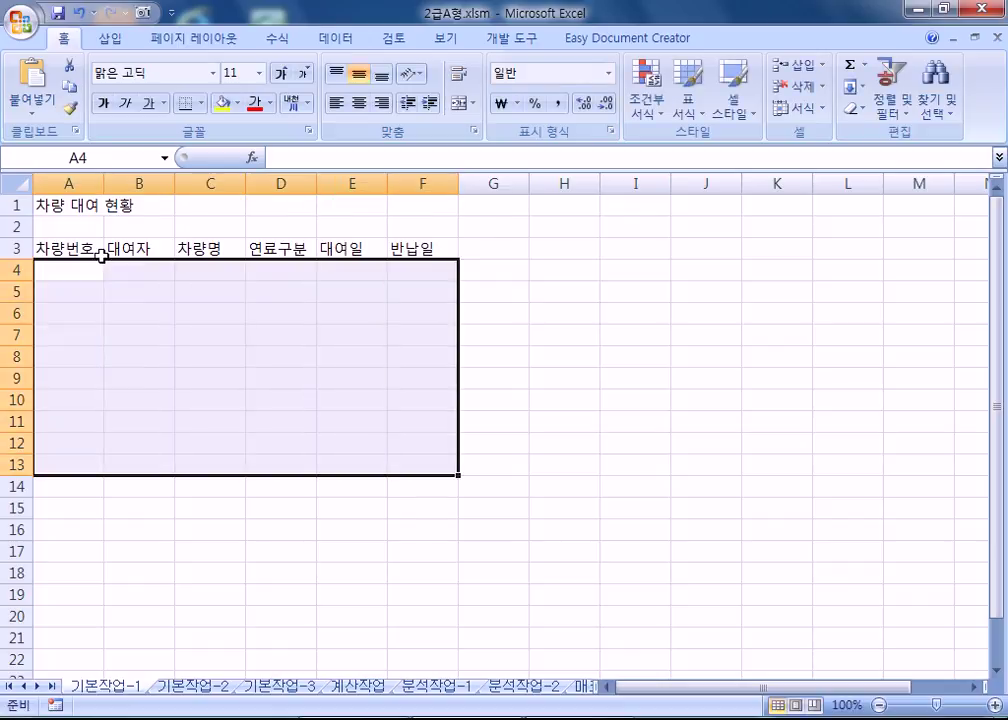
type("08수4888")
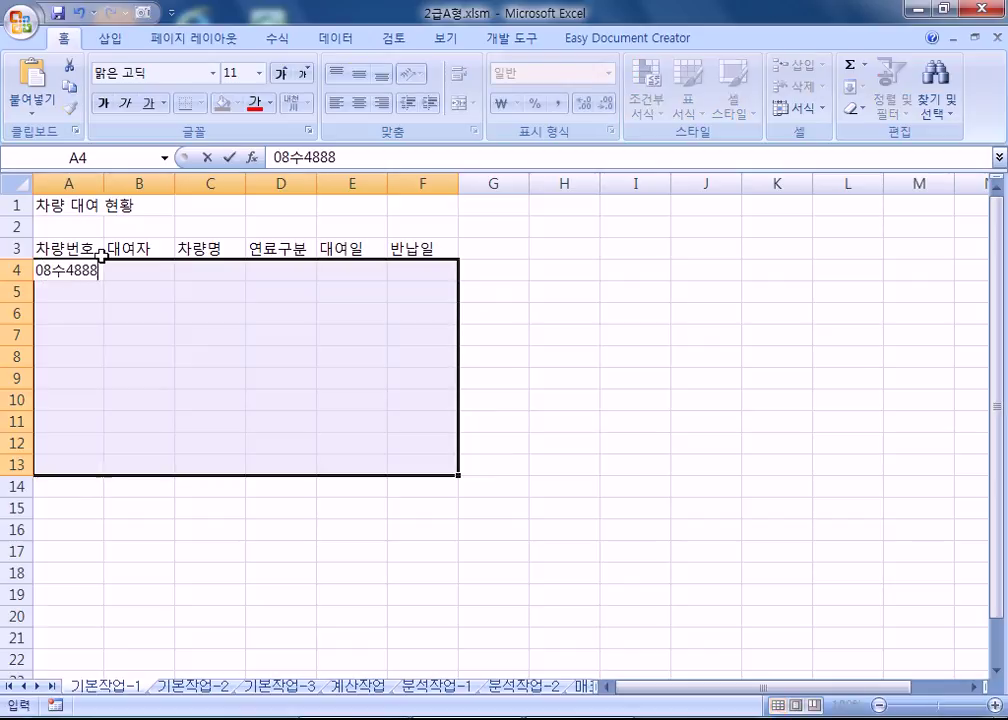
key("Return")
type("33조")
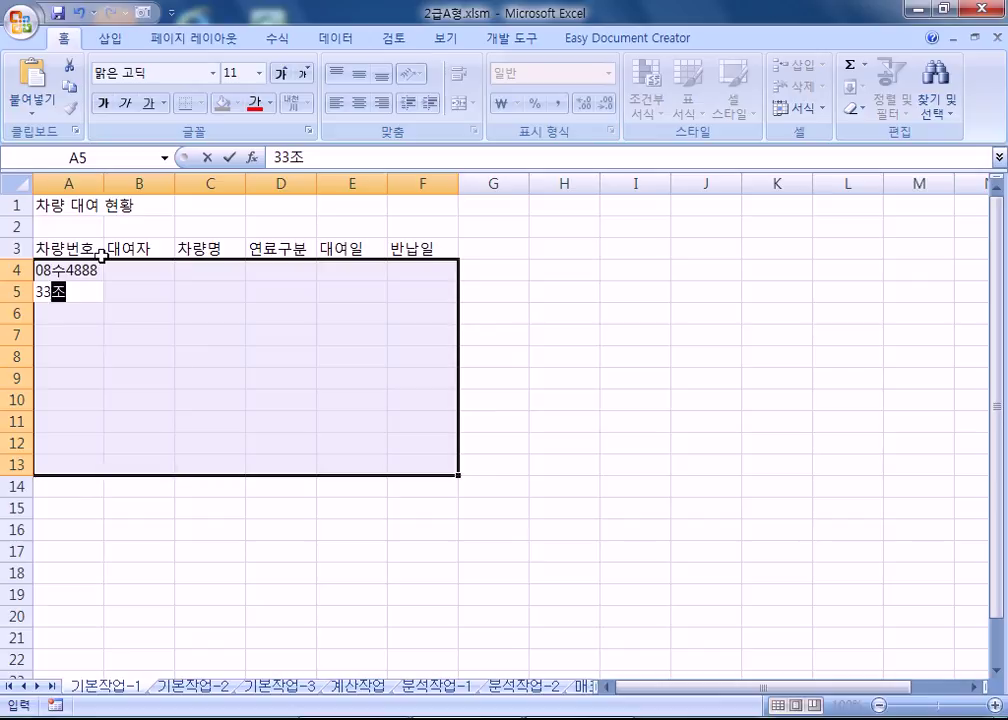
type("7575")
key("Return")
type("15가4932")
key("Return")
type("05미")
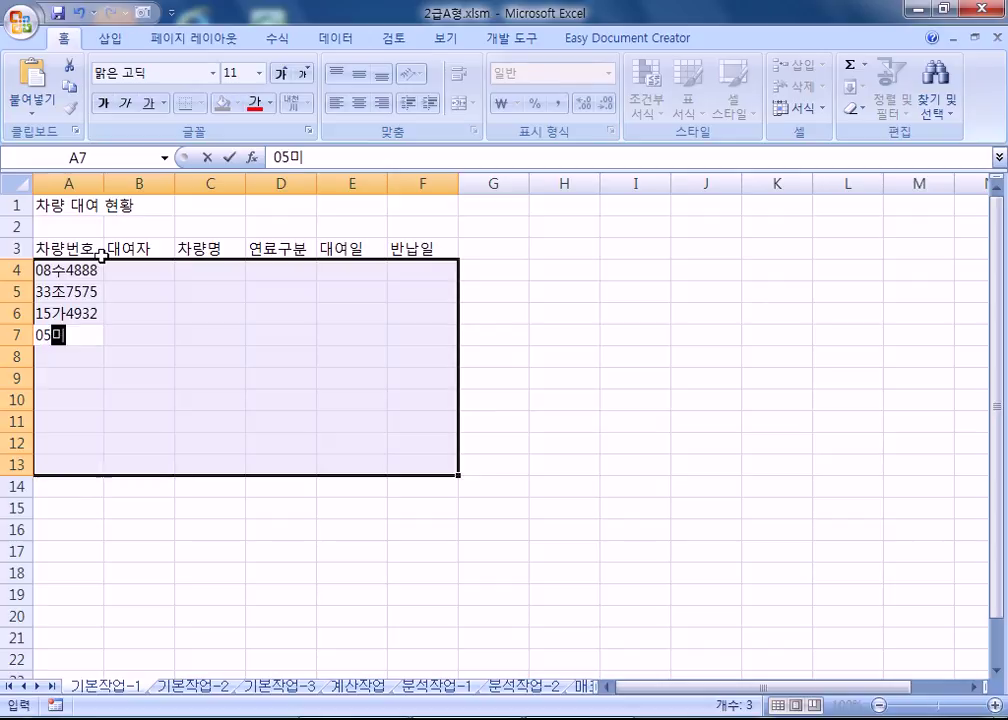
type("3553")
key("Return")
type("99ㅎ2288")
key("Return")
type("01사7257")
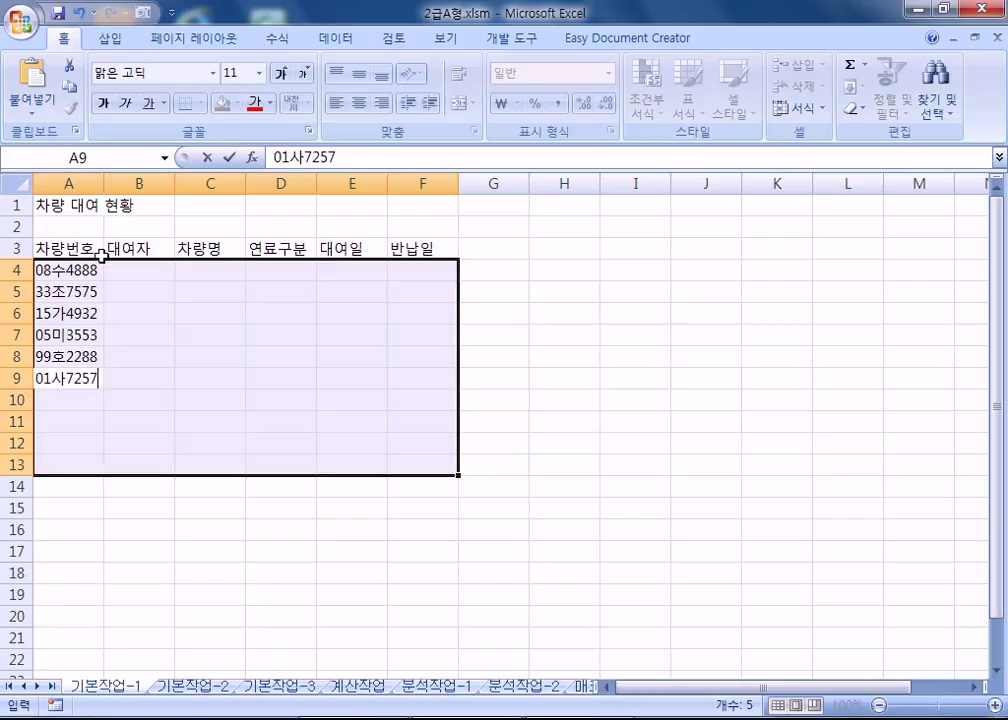
key("Return")
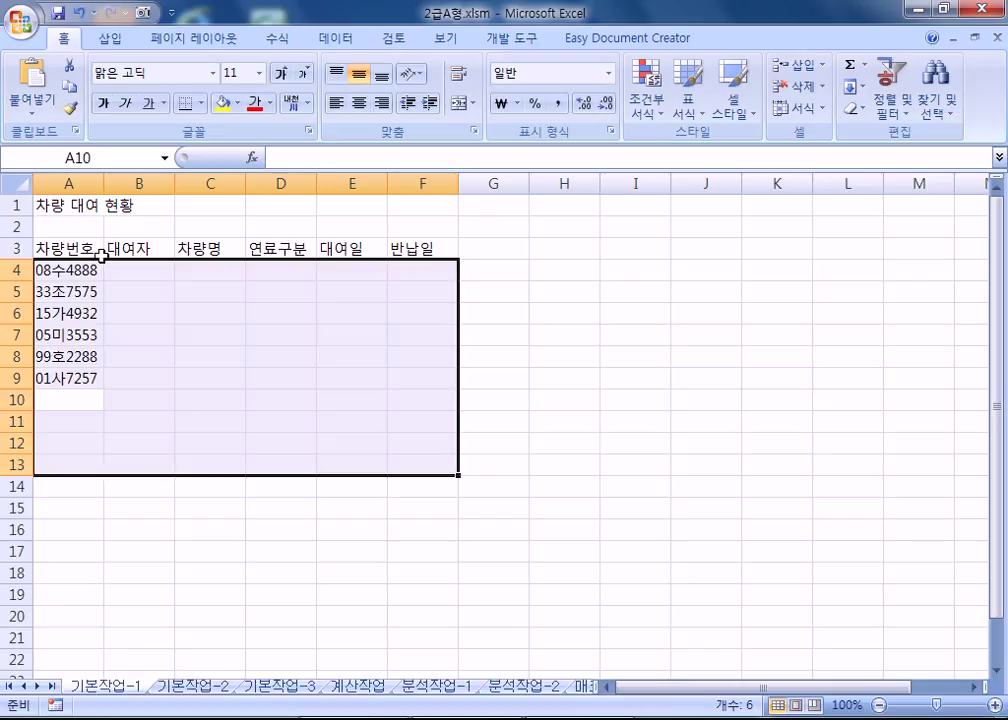
type("04우")
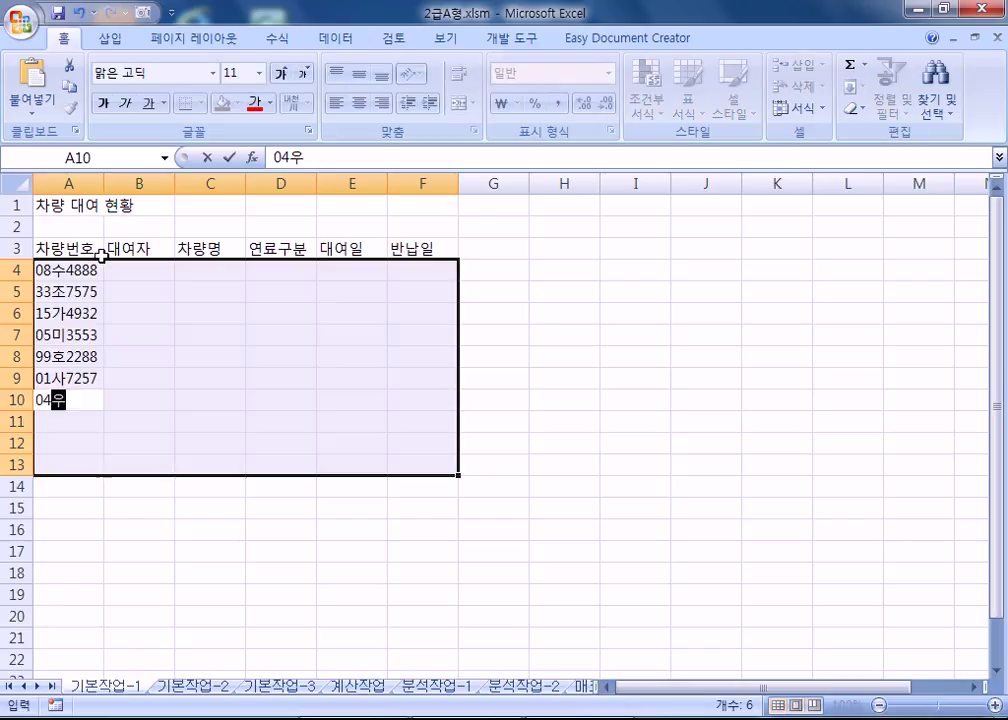
type("8222")
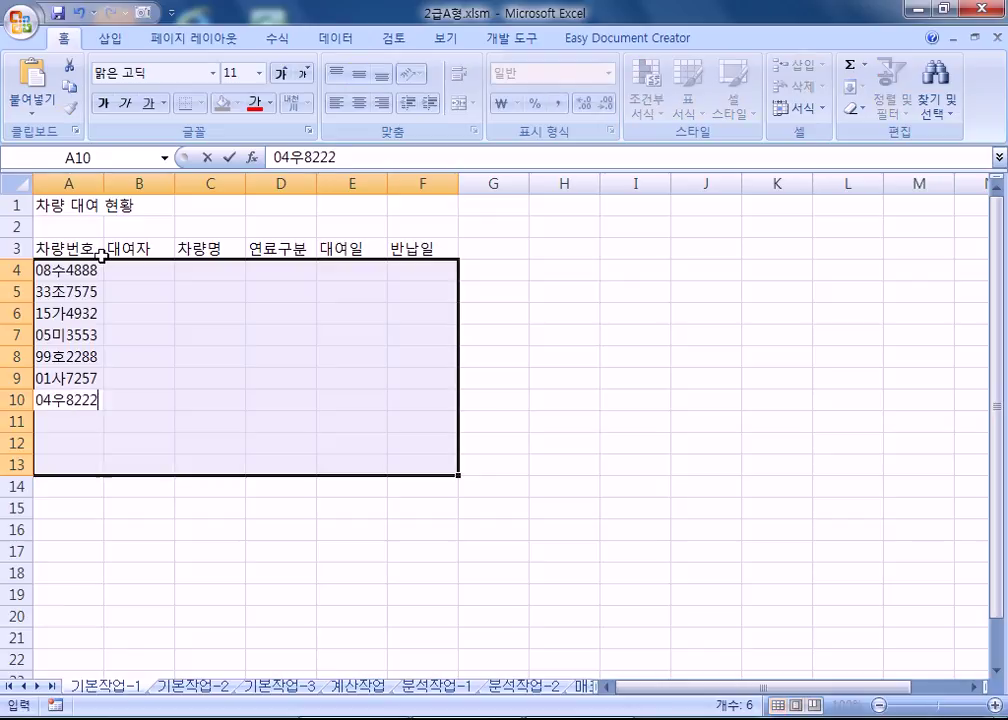
key("Return")
type("46ㅇ2009")
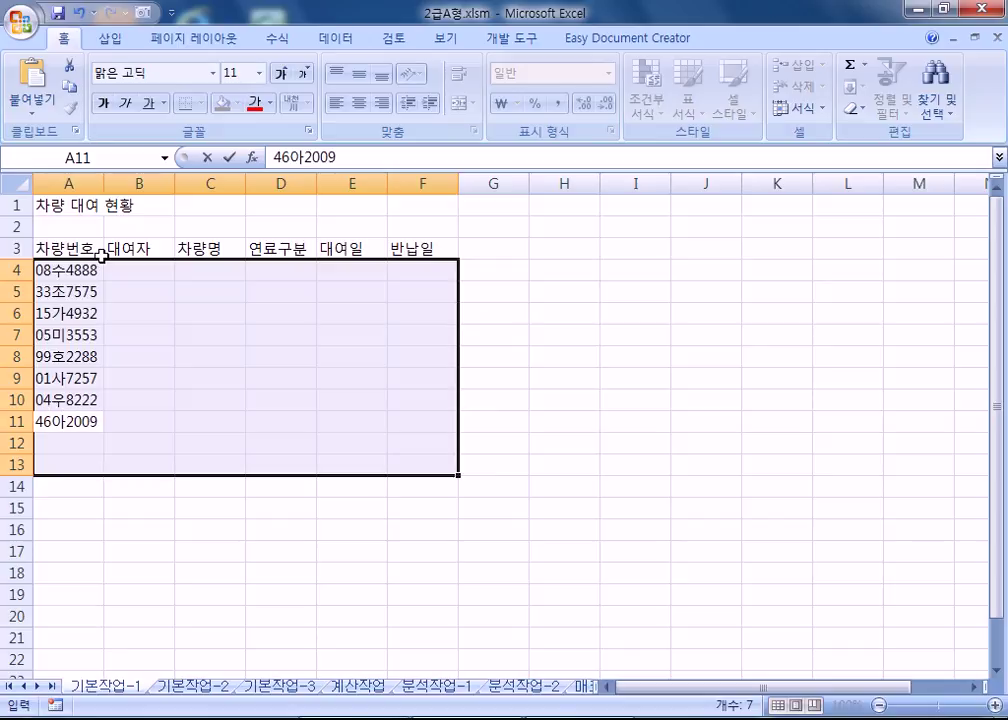
key("Return")
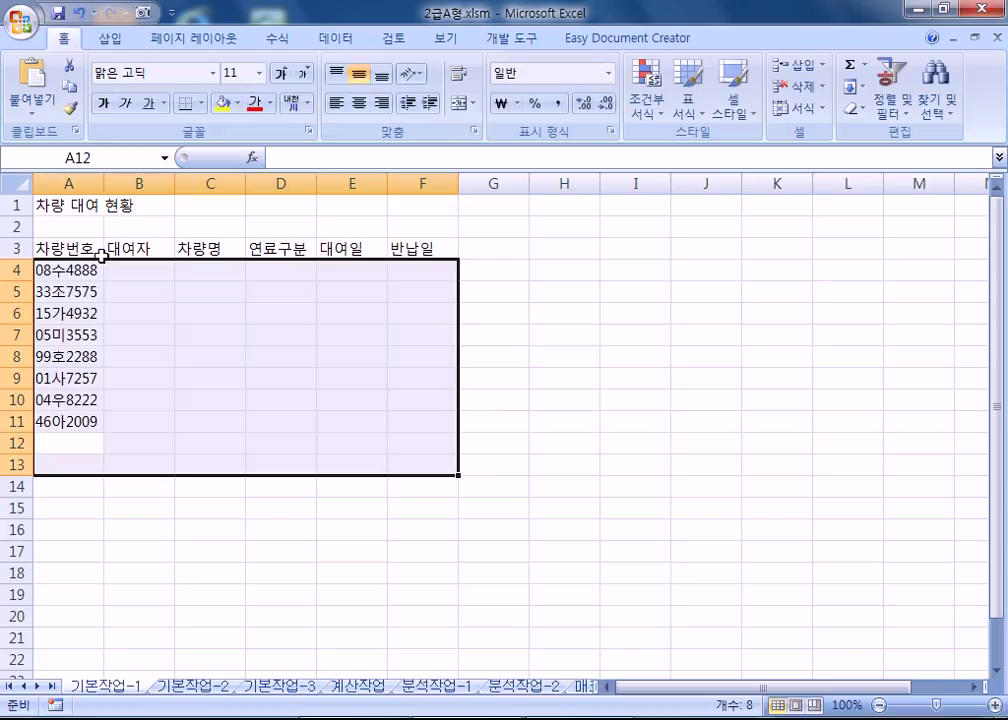
type("77다1231")
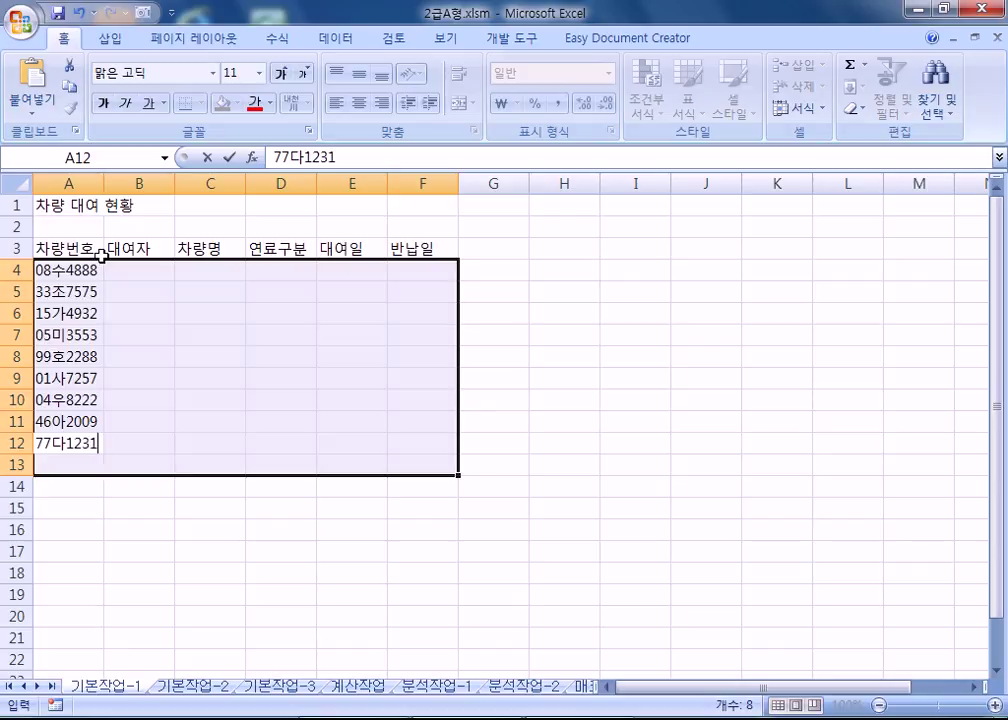
key("Return")
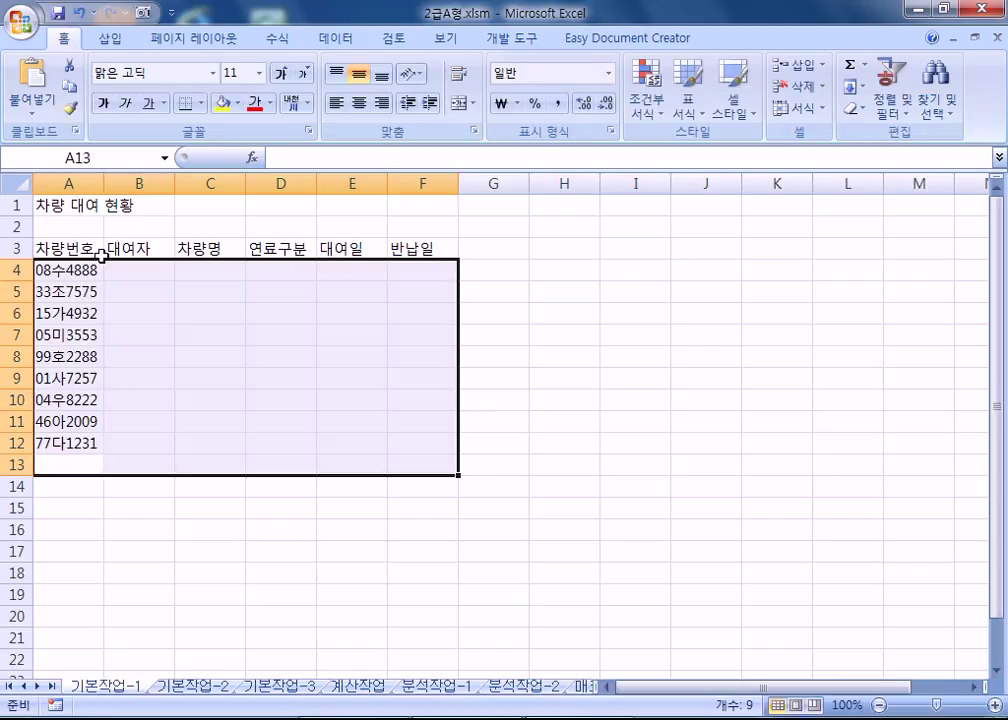
type("53ㅎ")
type("ㅏ9009")
key("Return")
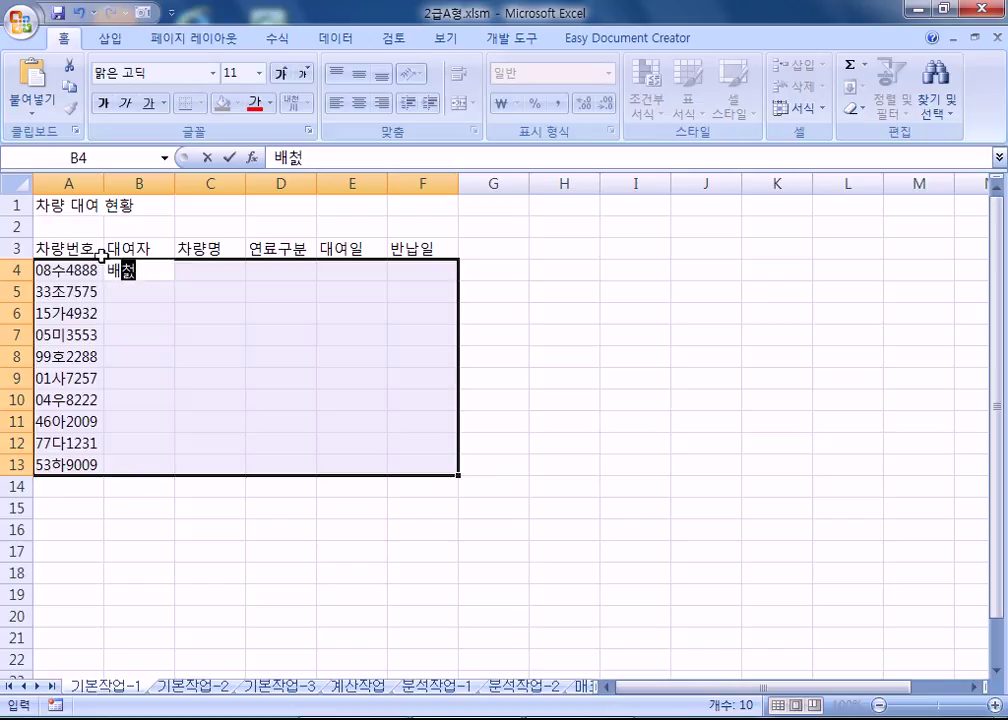
key("Return")
key("Return")
key("Return")
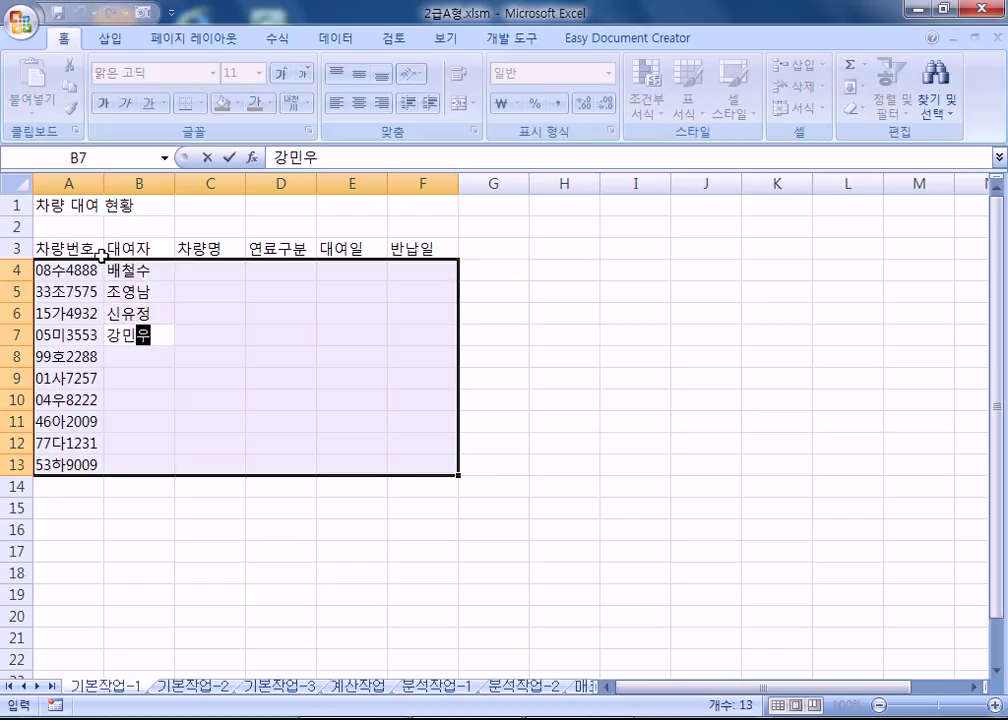
key("Return")
key("Return")
key("Return")
Enter the remaining renter names in B10:B13 and retype the garbled B11 name.
key("Return")
key("Return")
key("Return")
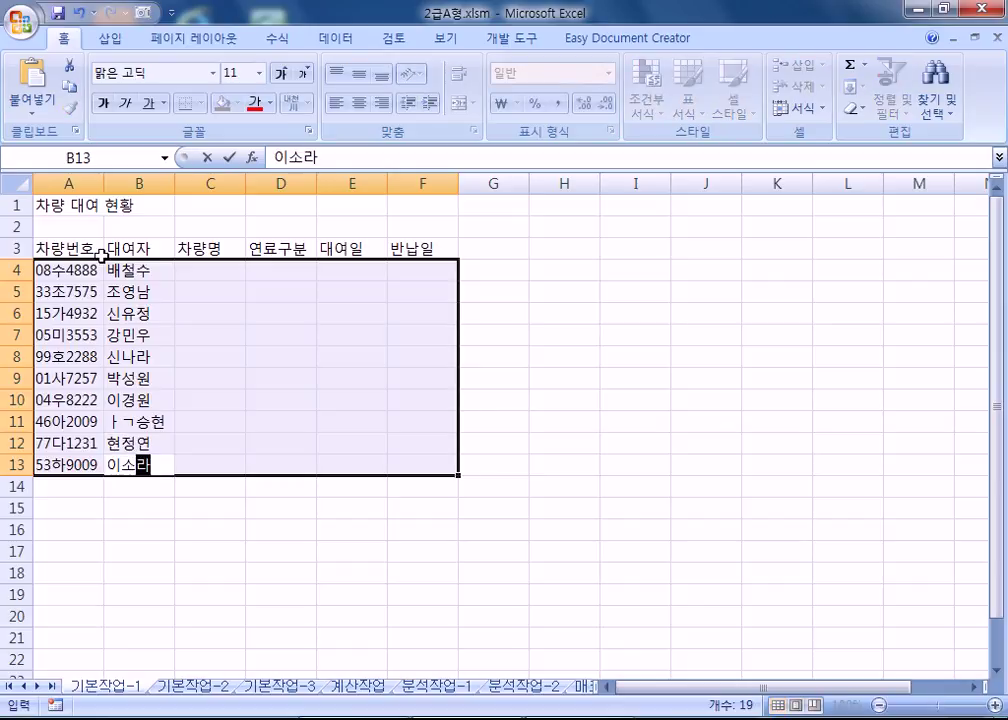
key("Up")
key("Up")
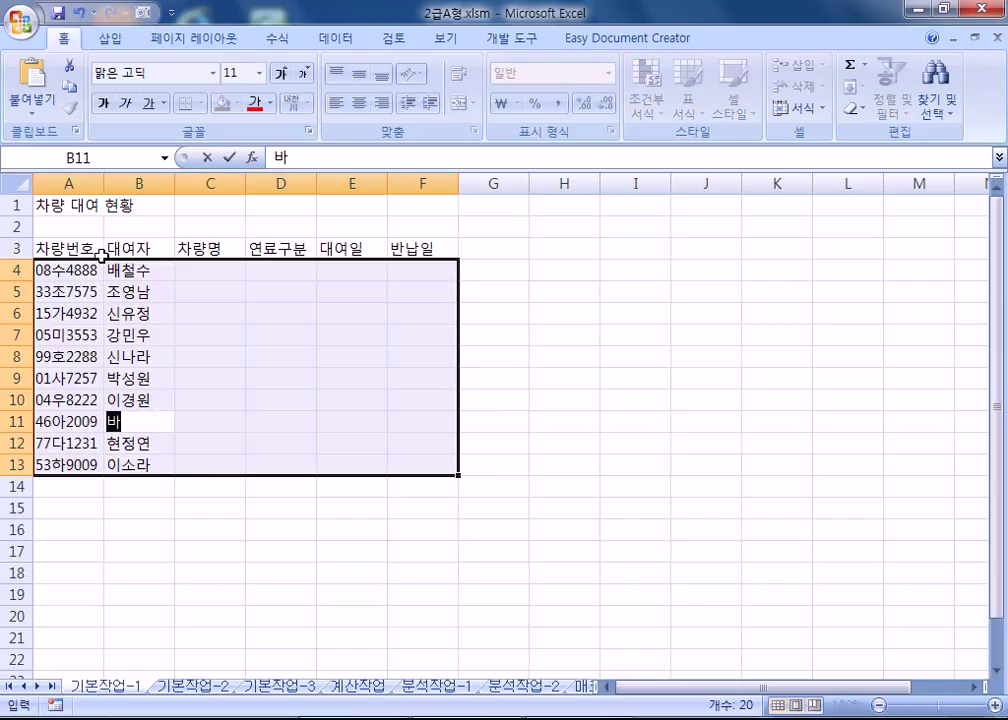
key("Return")
key("Return")
key("Return")
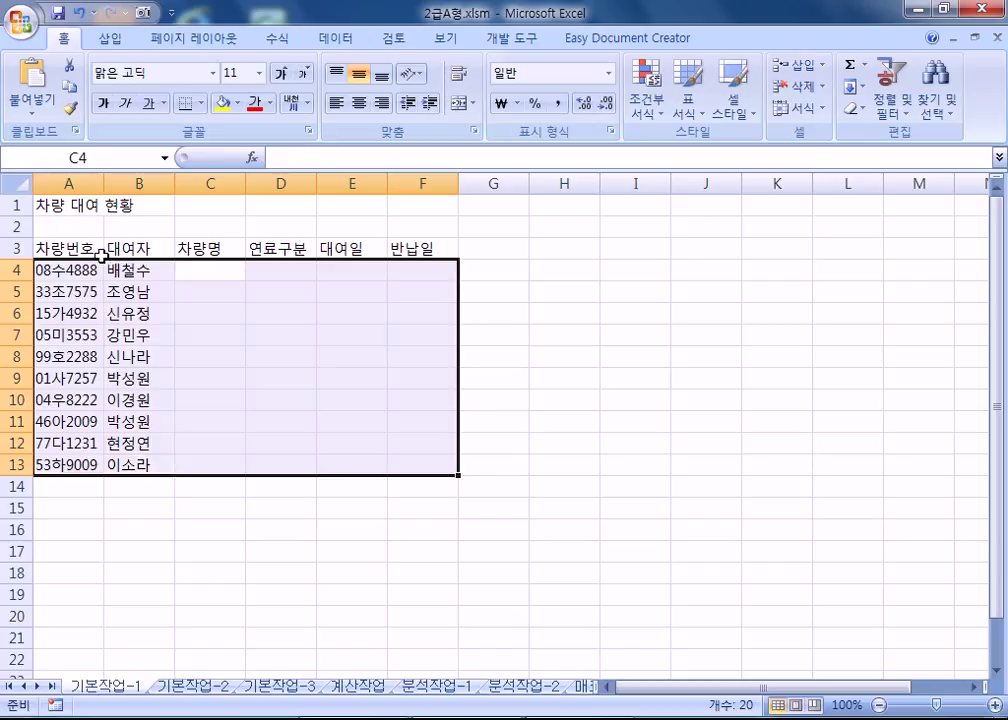
Enter car names 싼타나, 오란다, 루씬, 카란스 and 윈스콤 in C4:C8.
type("싼타나")
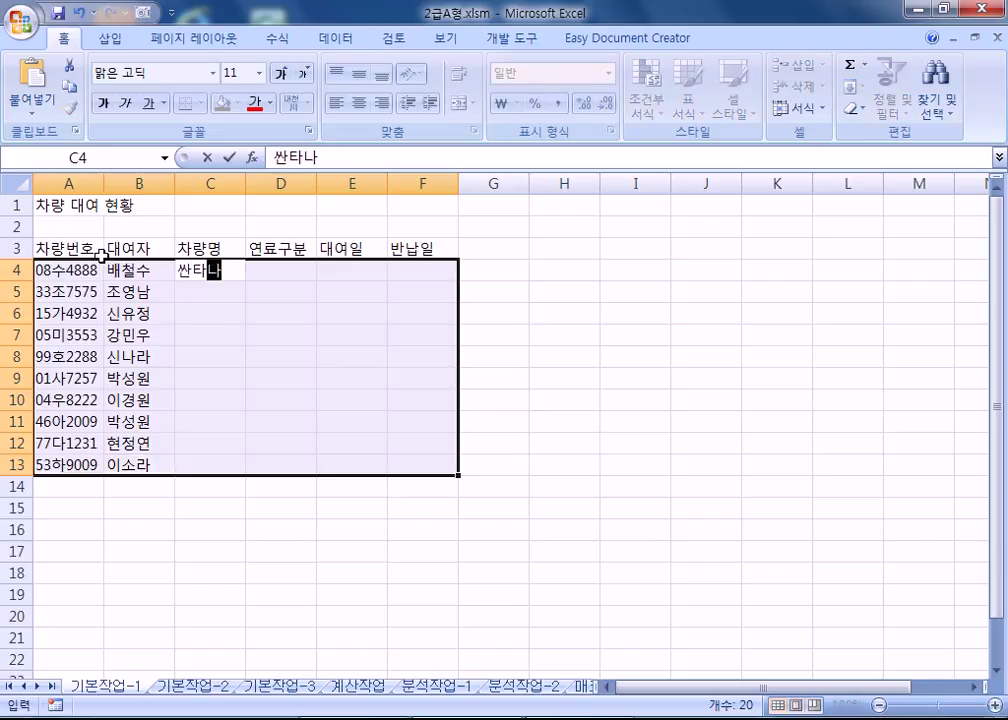
key("Return")
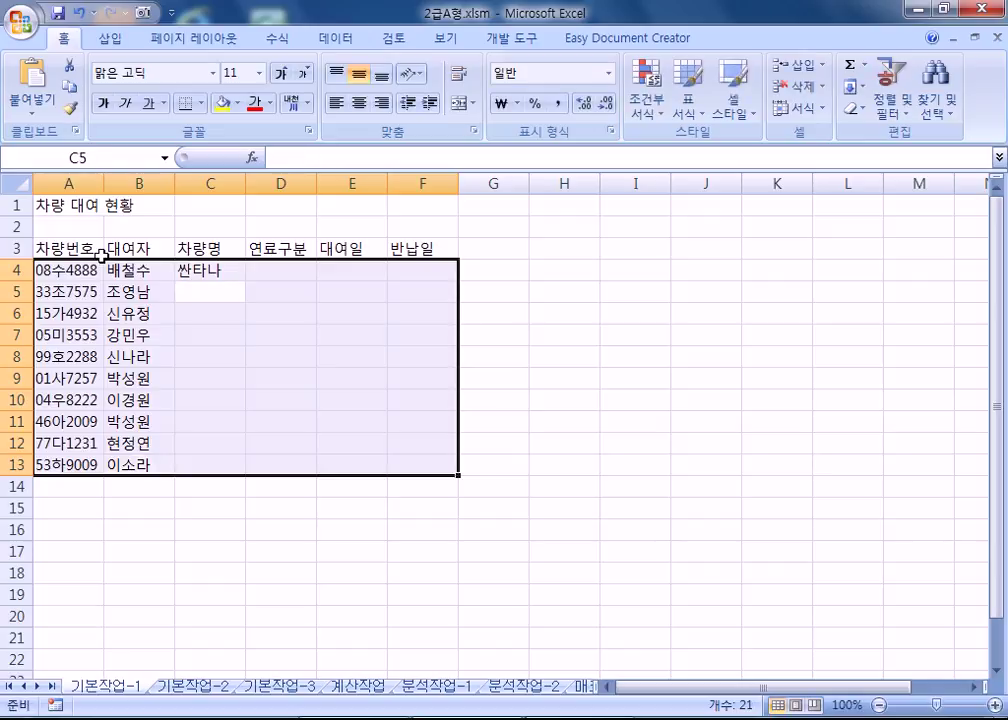
type("오란다")
key("Return")
type("루씨")
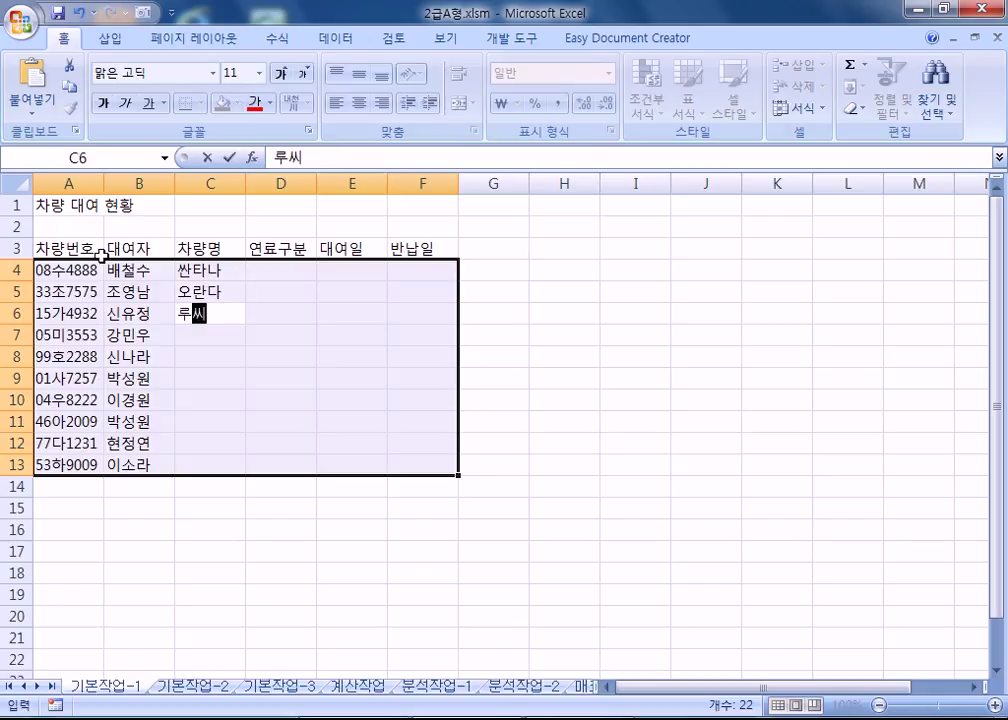
key("Return")
type("캄사")
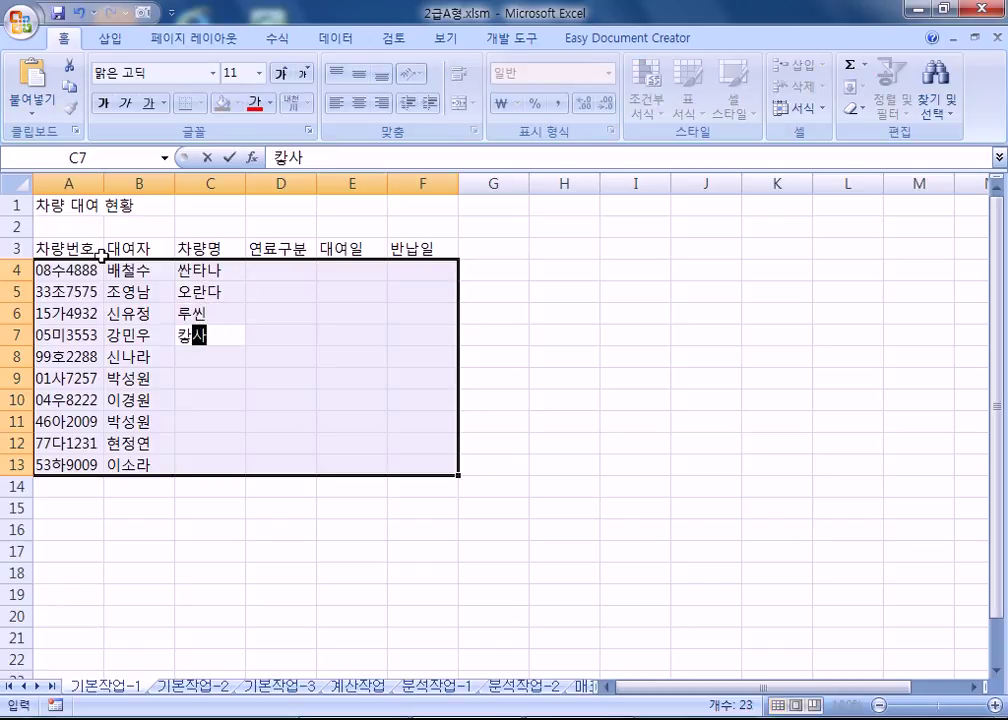
key("BackSpace")
key("BackSpace")
type("카란스")
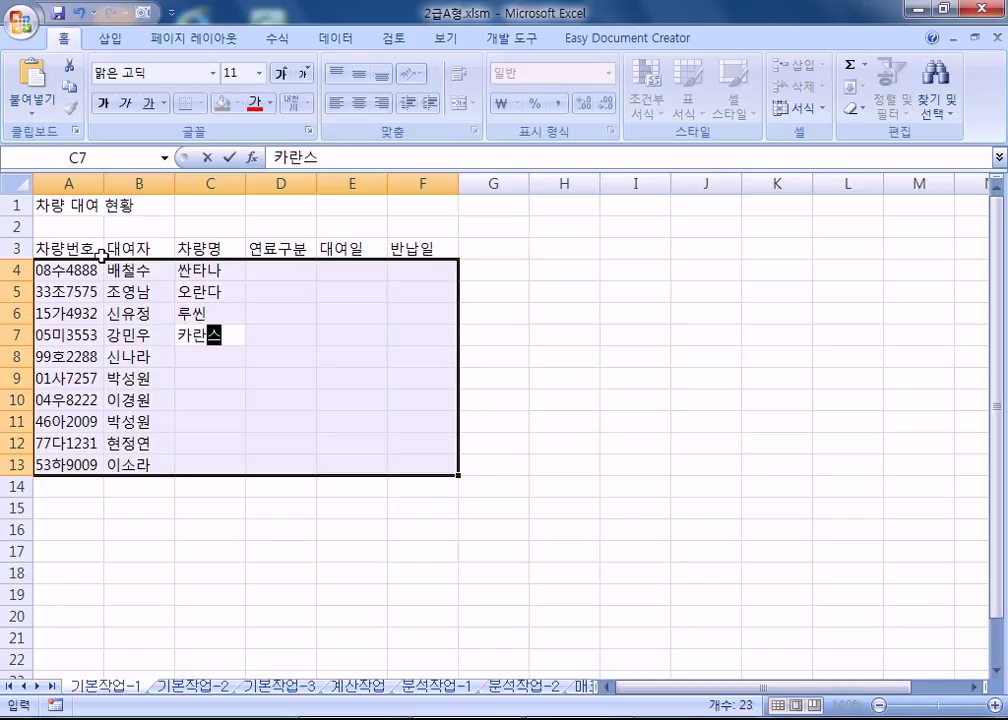
key("Return")
type("윈스콤")
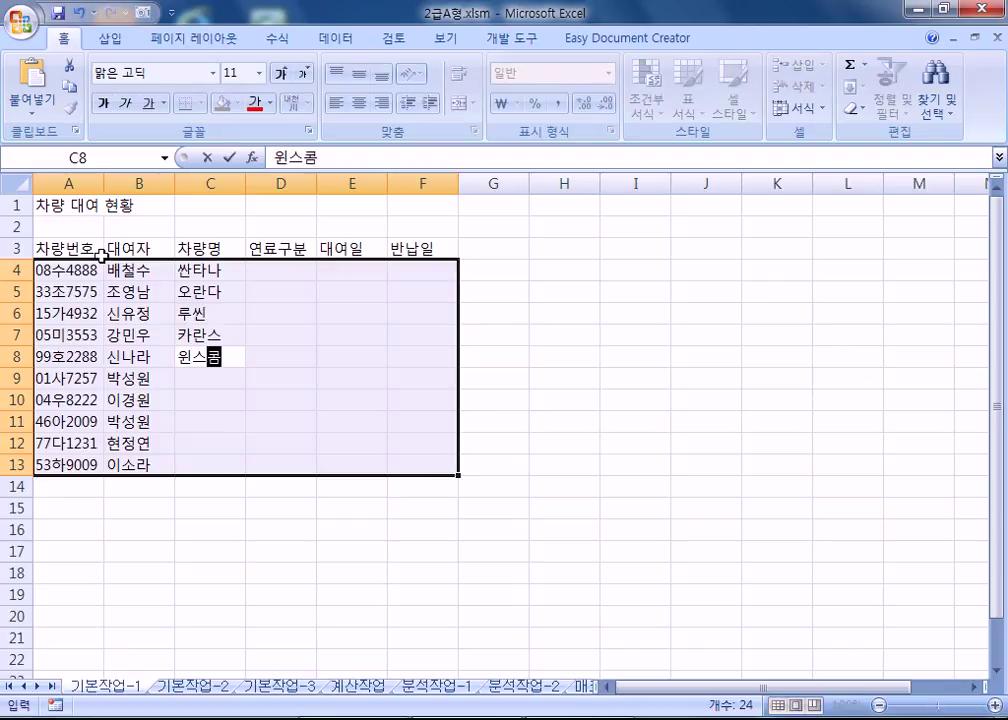
key("Return")
Enter car names 스파카, 스트라스, 카니볼, MQ4 and 모니 in C9:C13, then a fuel type in D4.
type("스파카")
key("Return")
type("스트라스")
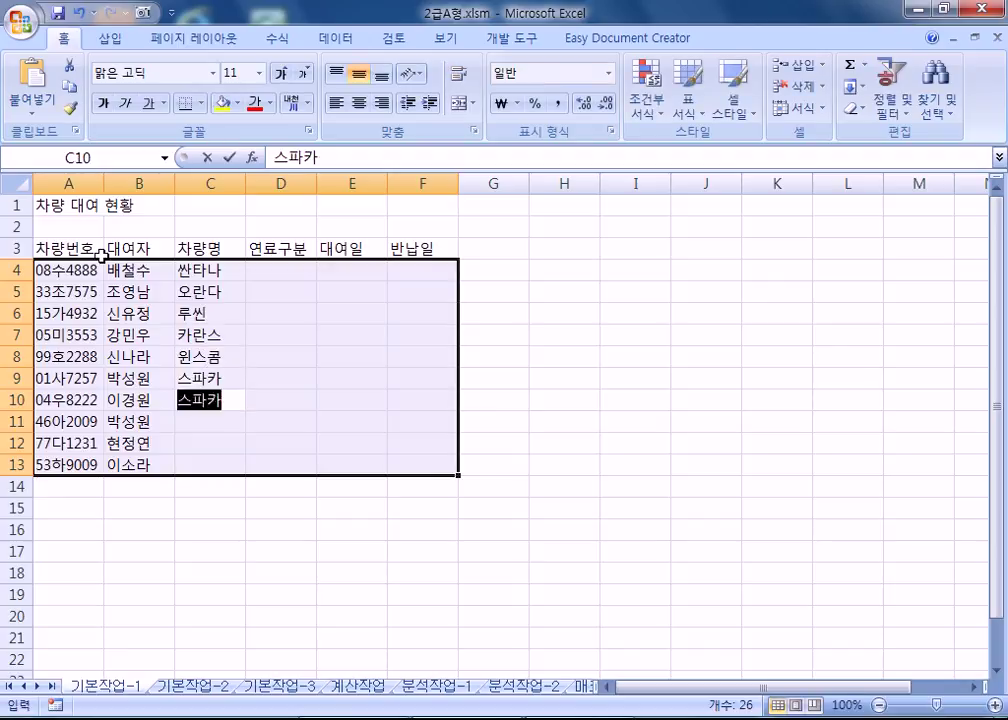
key("Return")
type("카니보")
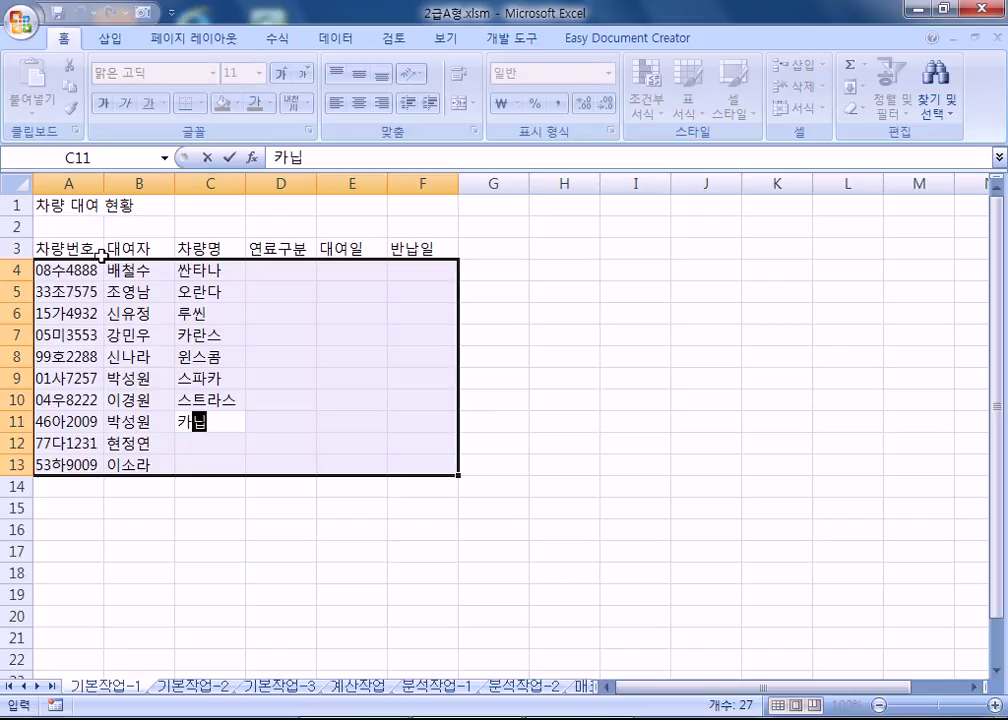
key("Return")
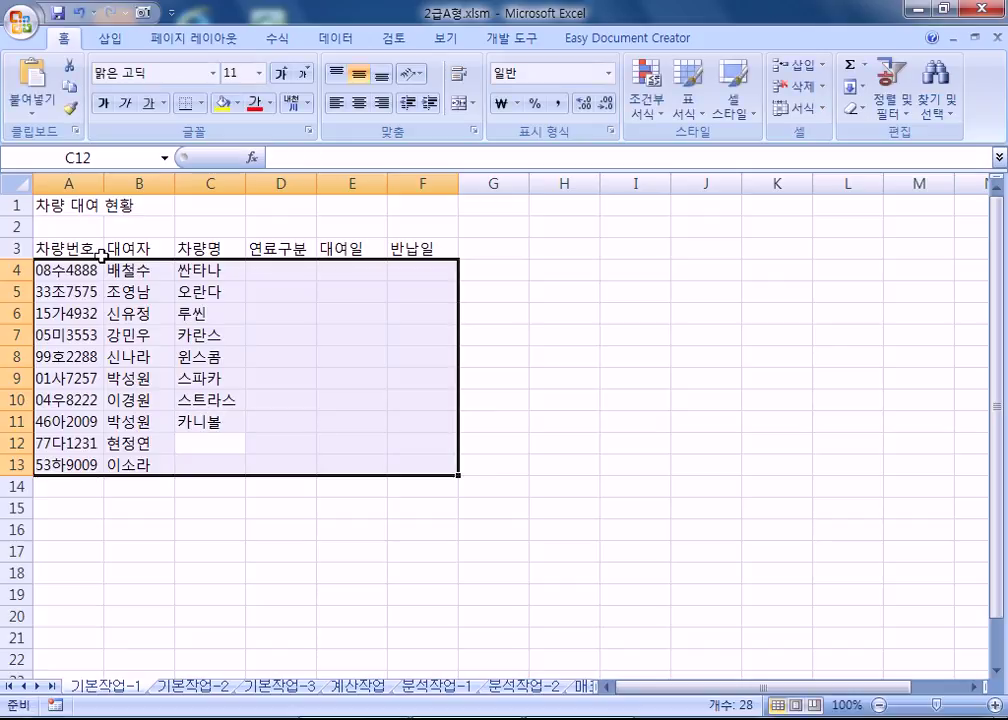
type("M")
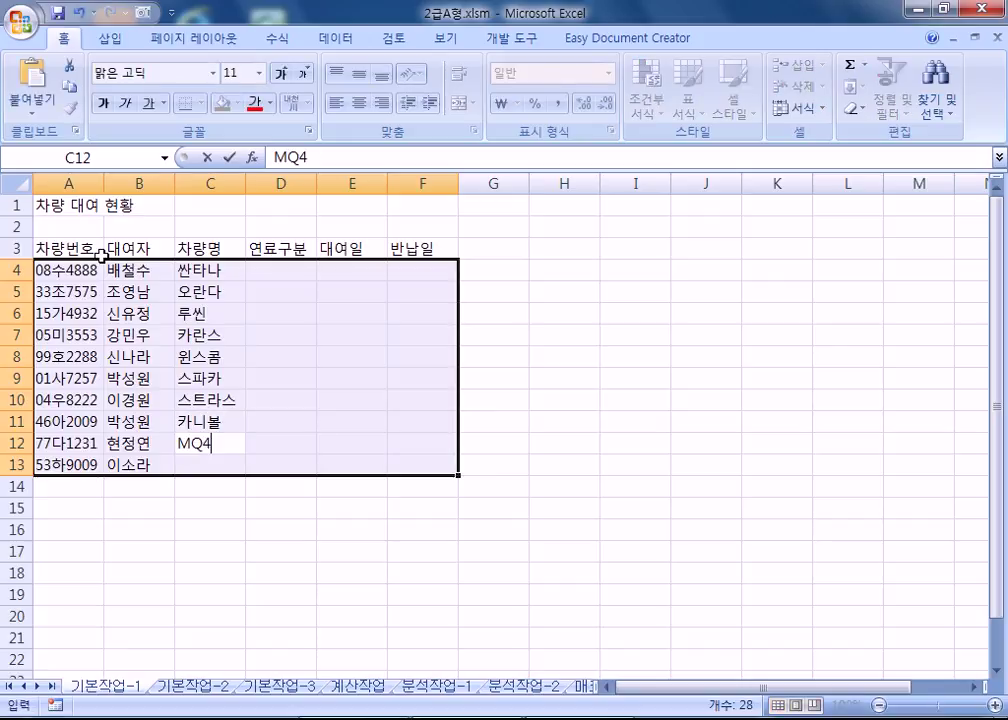
type("Q4")
key("Return")
type("모니")
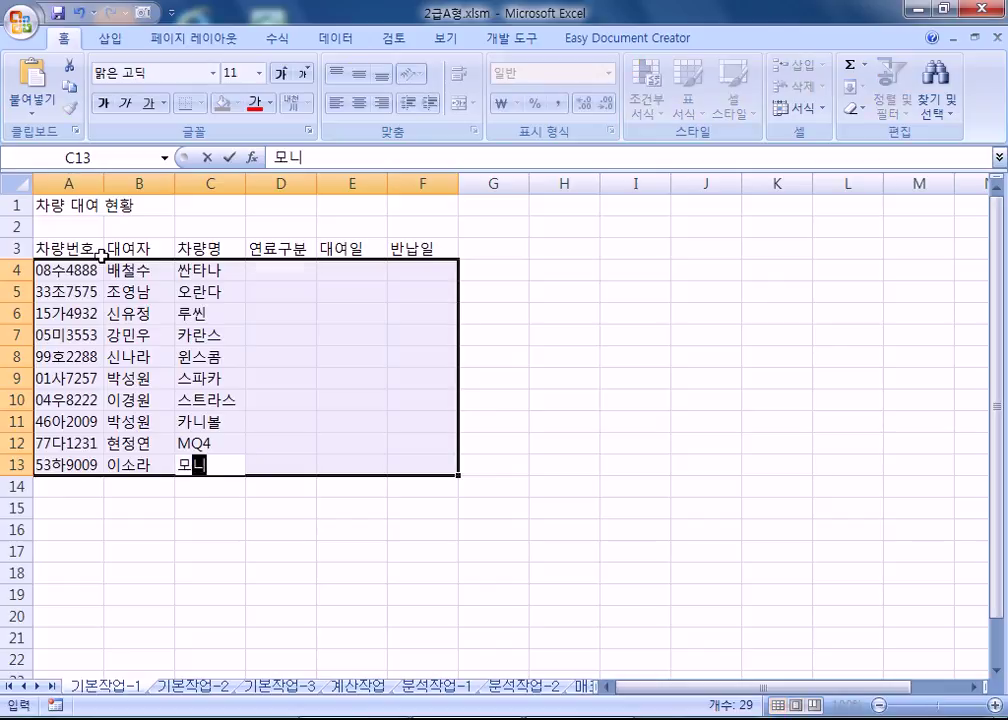
key("Return")
type("경유ㅜ")
key("Return")
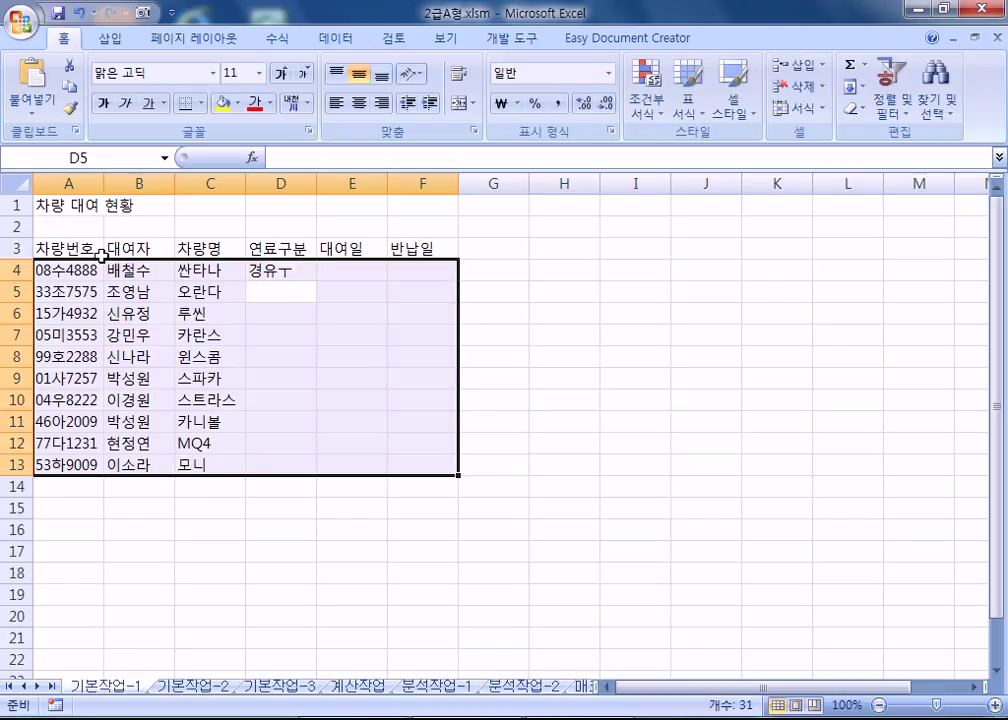
Correct D4 to 경유, then enter LPG in D5 and 경유 in D6.
key("shift+Return")
type("ㄱ")
key("Escape")
type("경유")
key("Return")
type("LPG")
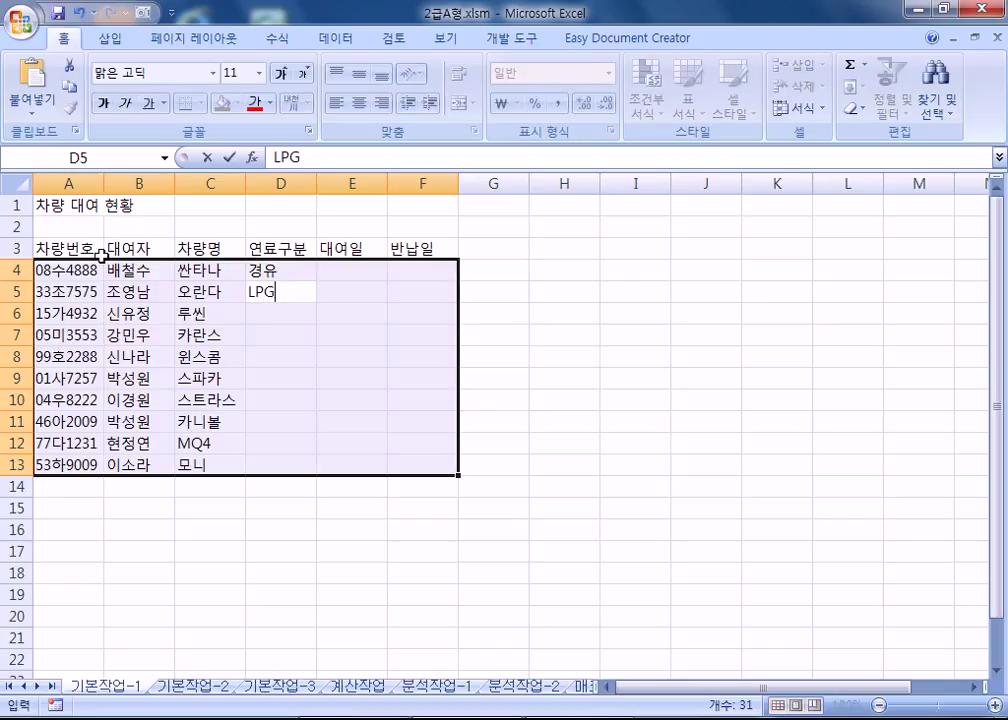
key("Return")
type("경우")
key("BackSpace")
type("유")
key("Return")
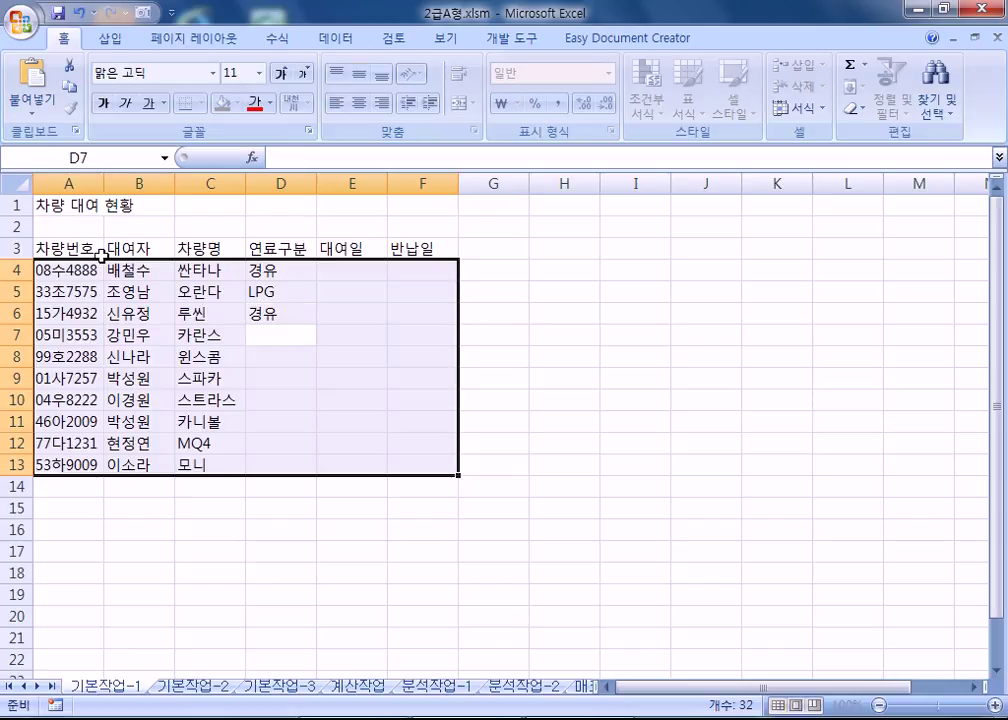
Fill D7:D13 with LPG, 경유 and 휘발유 using AutoComplete suggestions.
type("L")
key("Return")
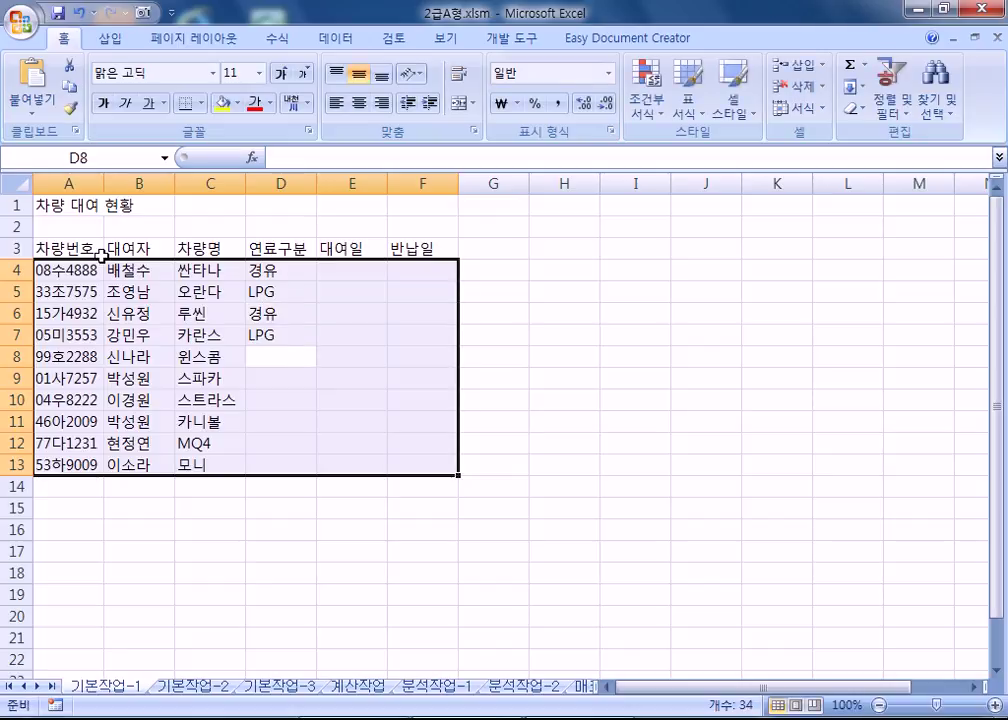
type("경유")
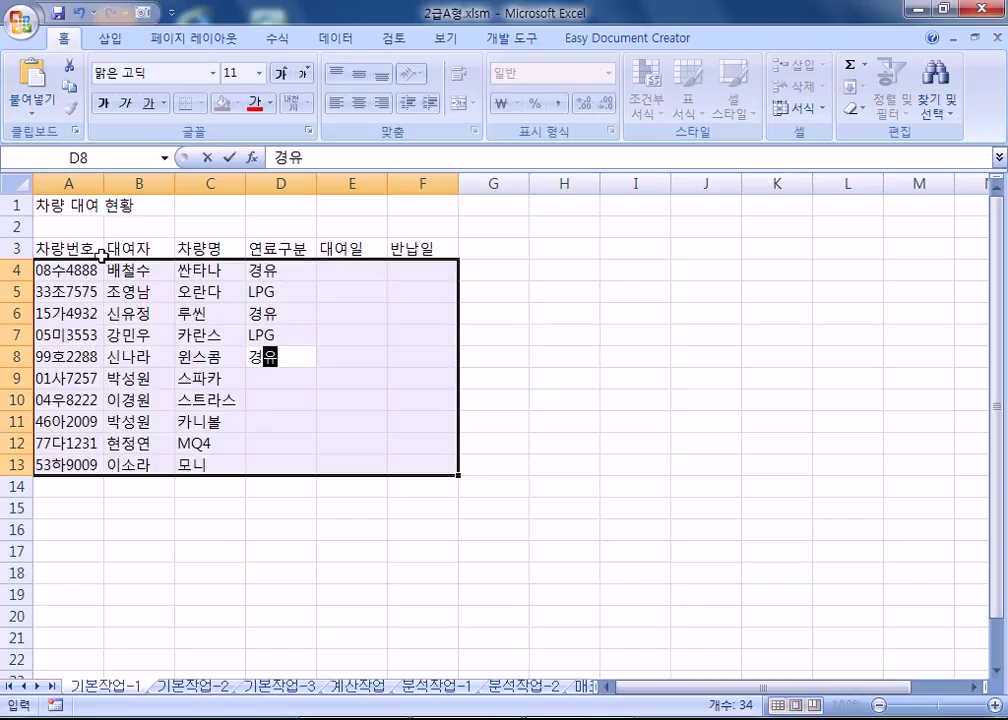
key("Return")
type("휘발")
key("Return")
type("L")
key("Return")
type("L")
key("Return")
type("경유")
key("Return")
type("휘발")
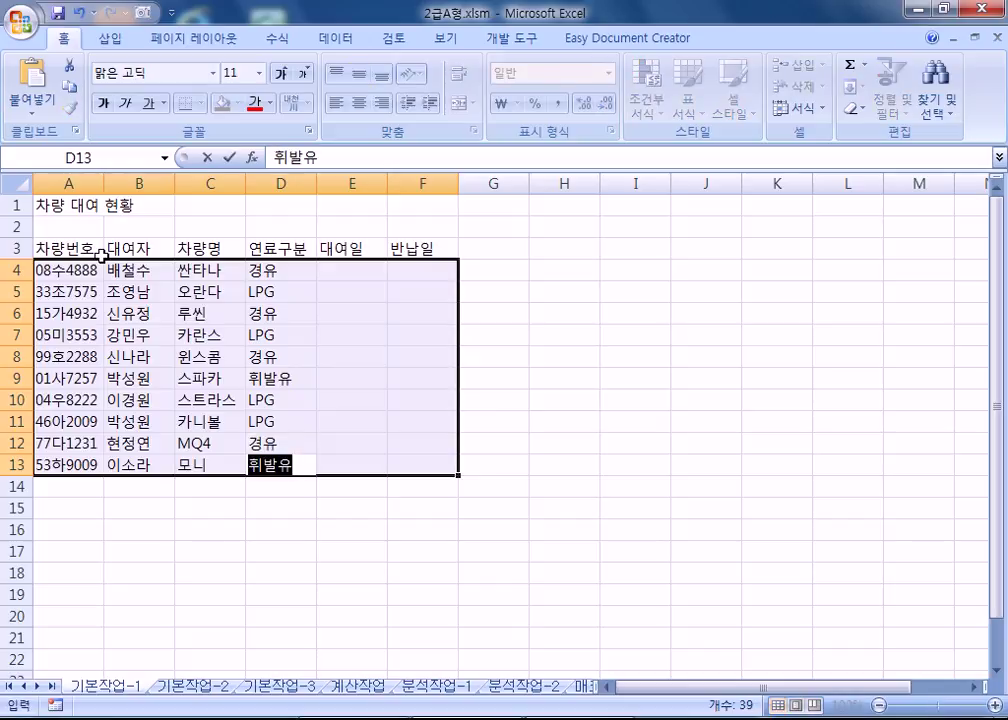
key("Return")
Enter 4월 7일 as the rental date in E4:E6 and start 4월 10일 in E7.
type("4월 7일")
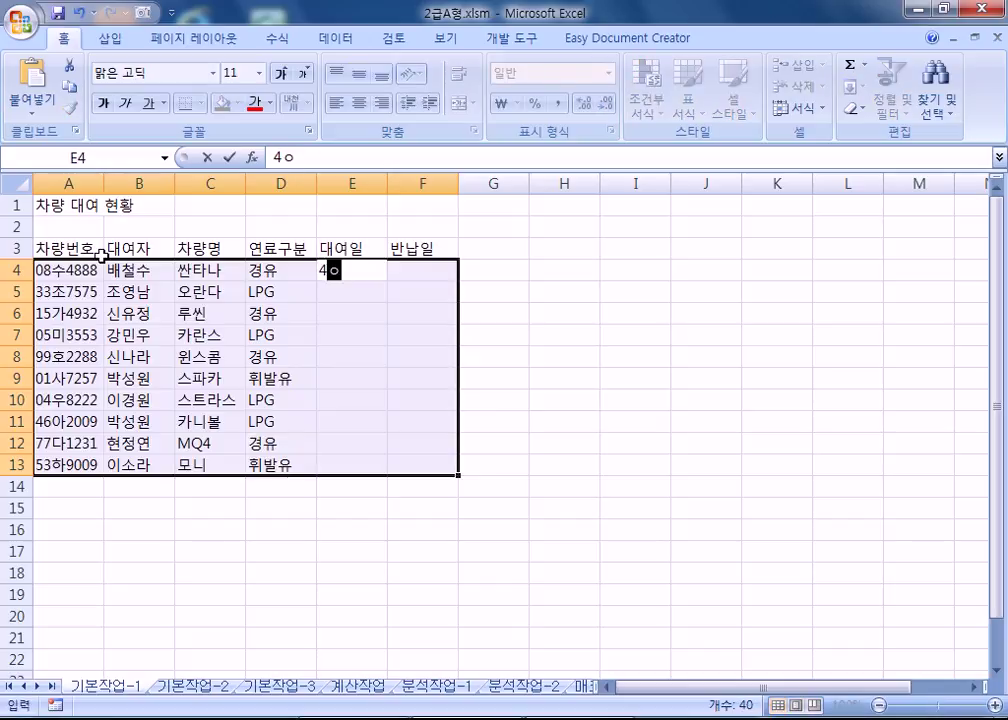
key("Return")
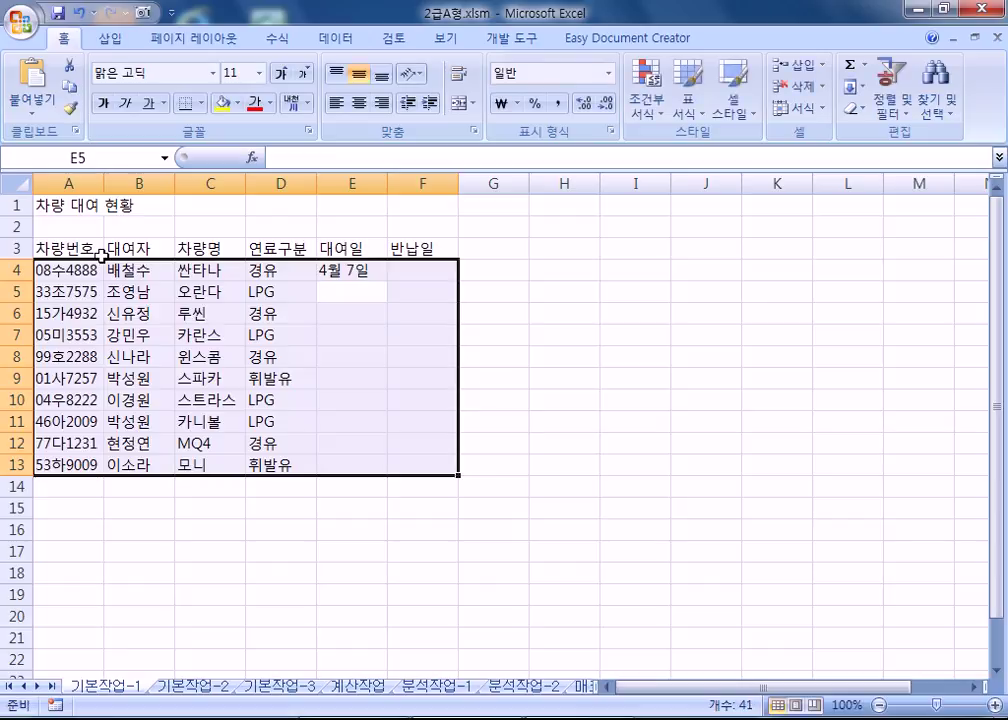
type("4월 7일")
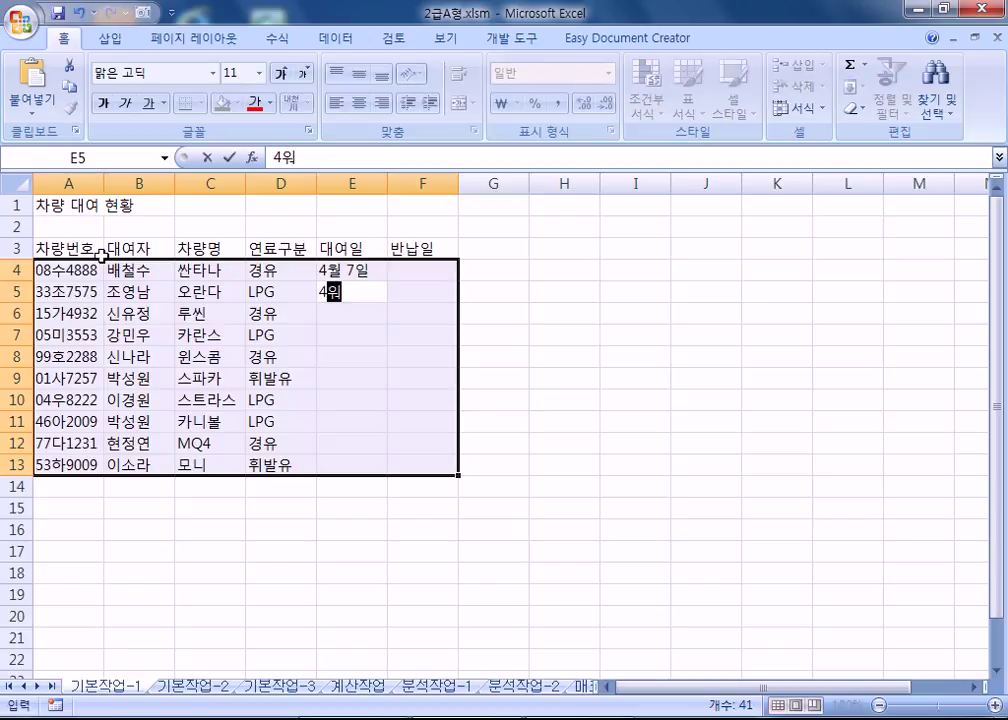
key("Return")
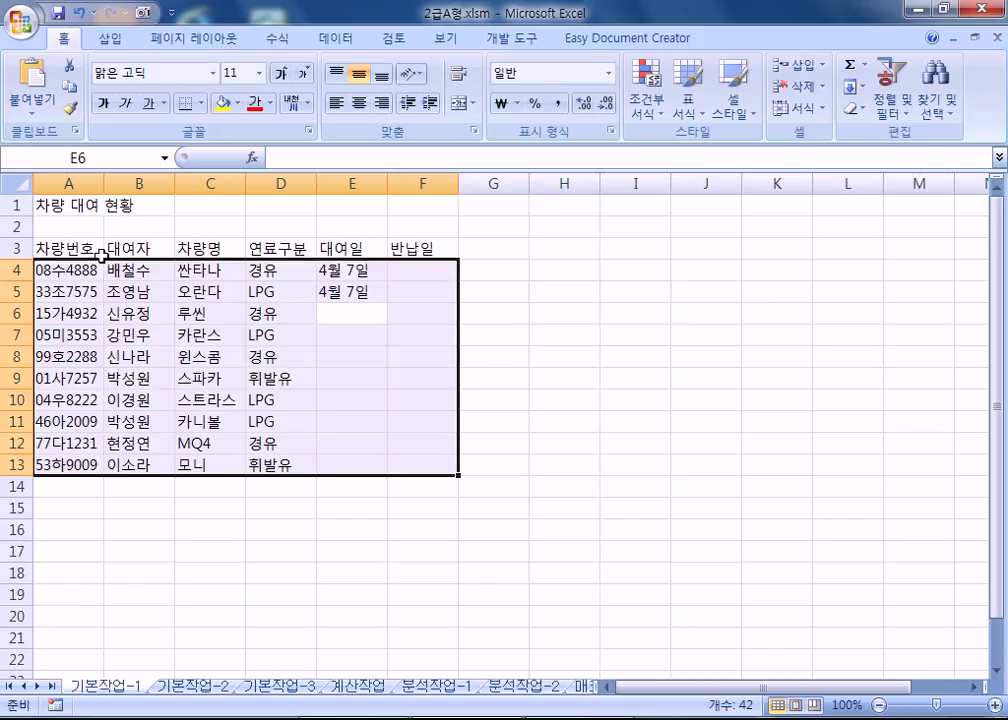
type("4월 7일")
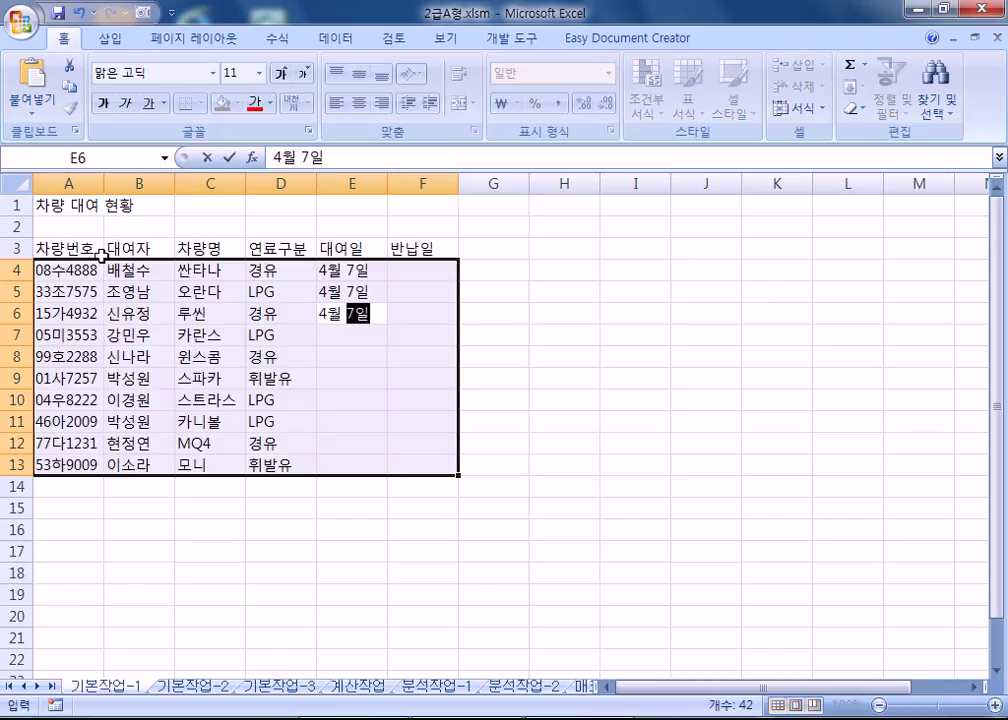
key("Return")
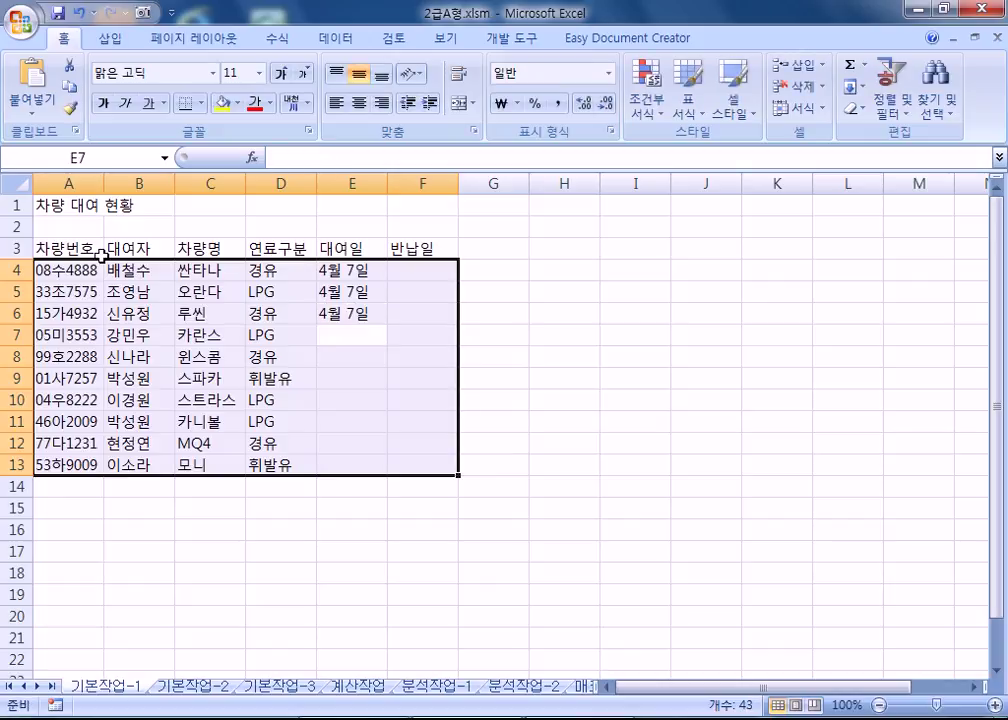
type("4월 10ㅇ;ㄹ")
key("Return")
Correct E7 to 4월 10일 and enter 4월 11일 in E8 and E9.
type("4월")
key("Up")
key("F2")
key("BackSpace")
key("BackSpace")
key("BackSpace")
type("일")
key("Return")
key("F2")
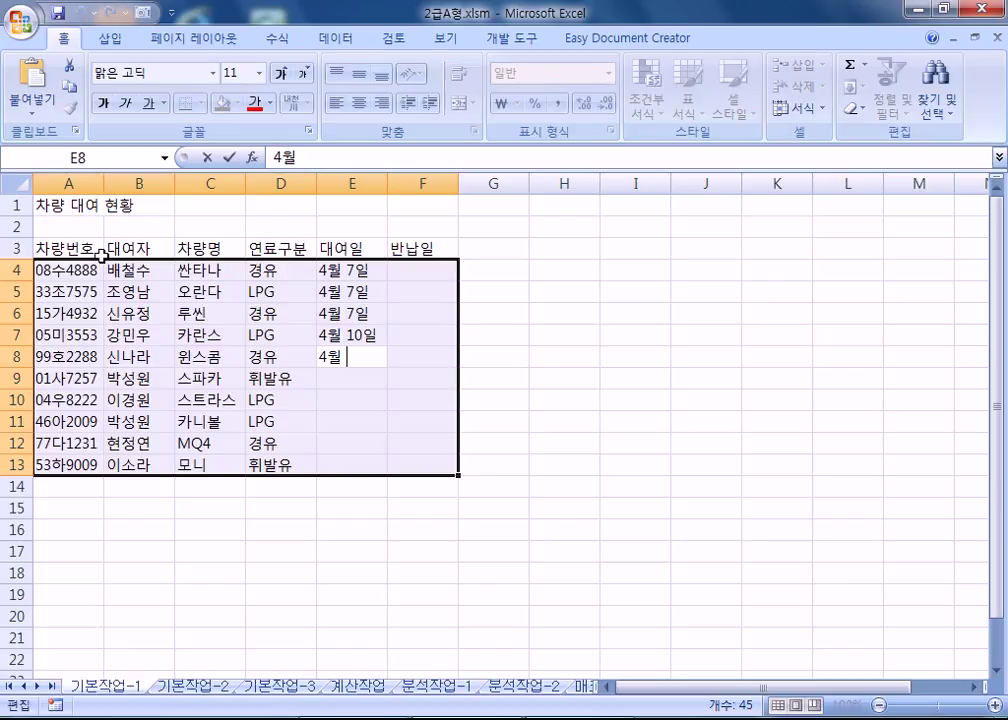
type("11일")
key("Return")
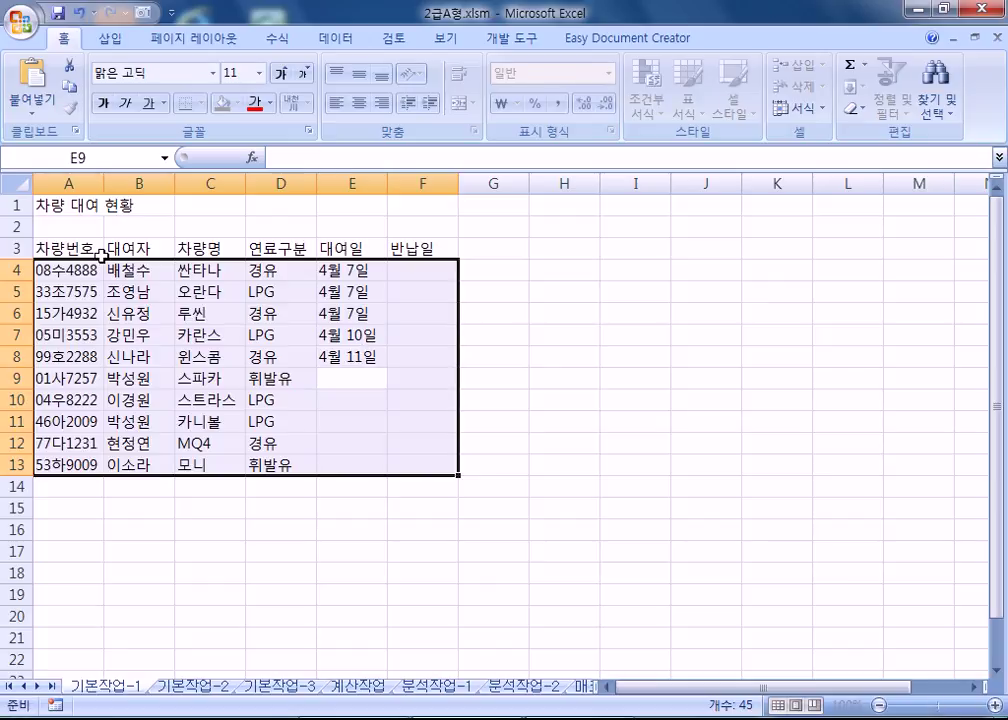
type("4우")
type(" 11일")
key("Return")
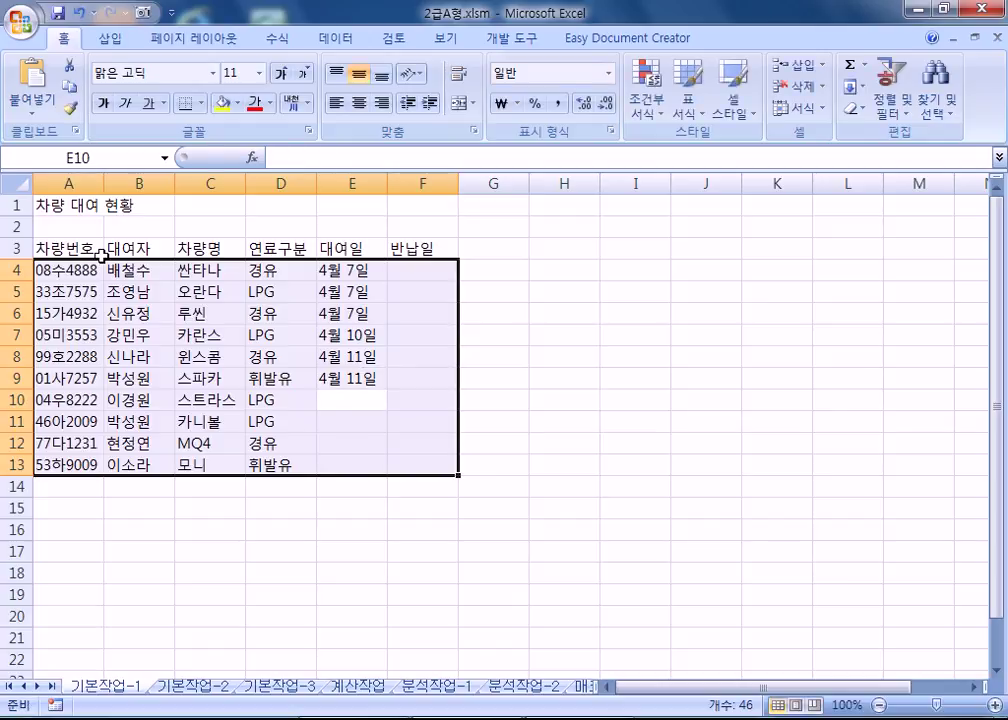
Enter 4월 15일 in E10 and copy it into E11:E13.
type("4")
key("BackSpace")
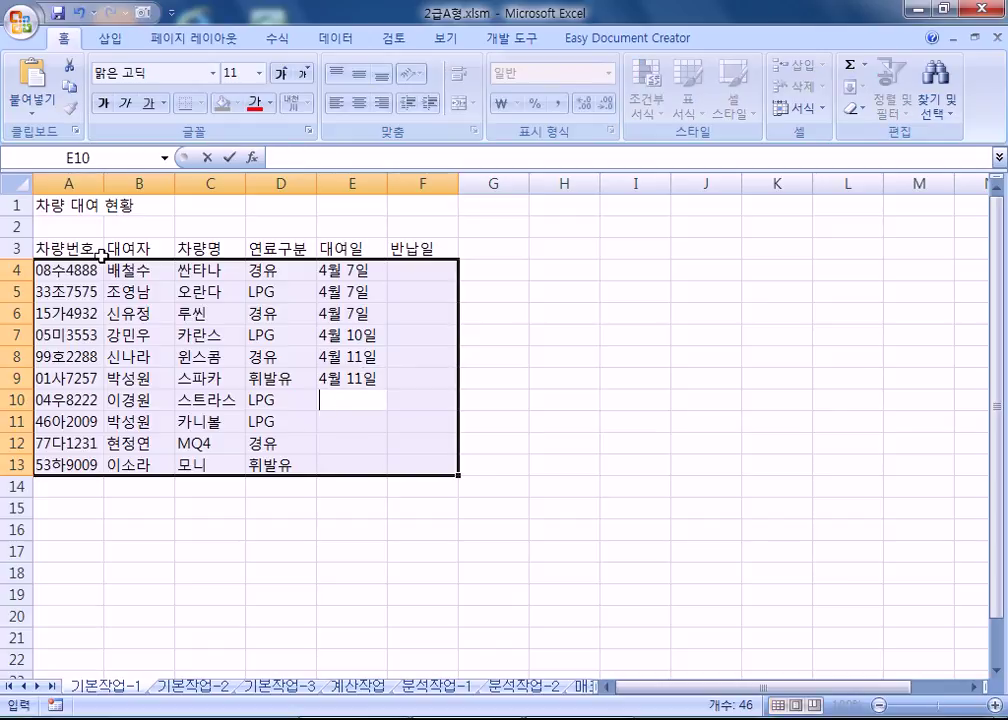
type("4월 1")
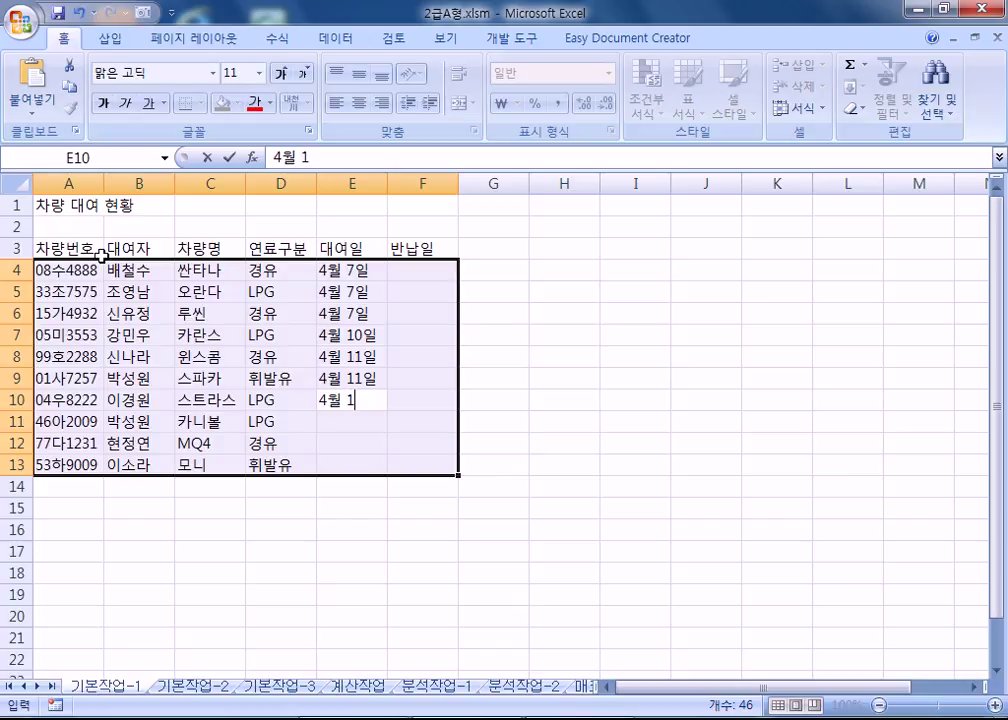
type("5ㅇㅣㄹ")
key("Return")
key("Up")
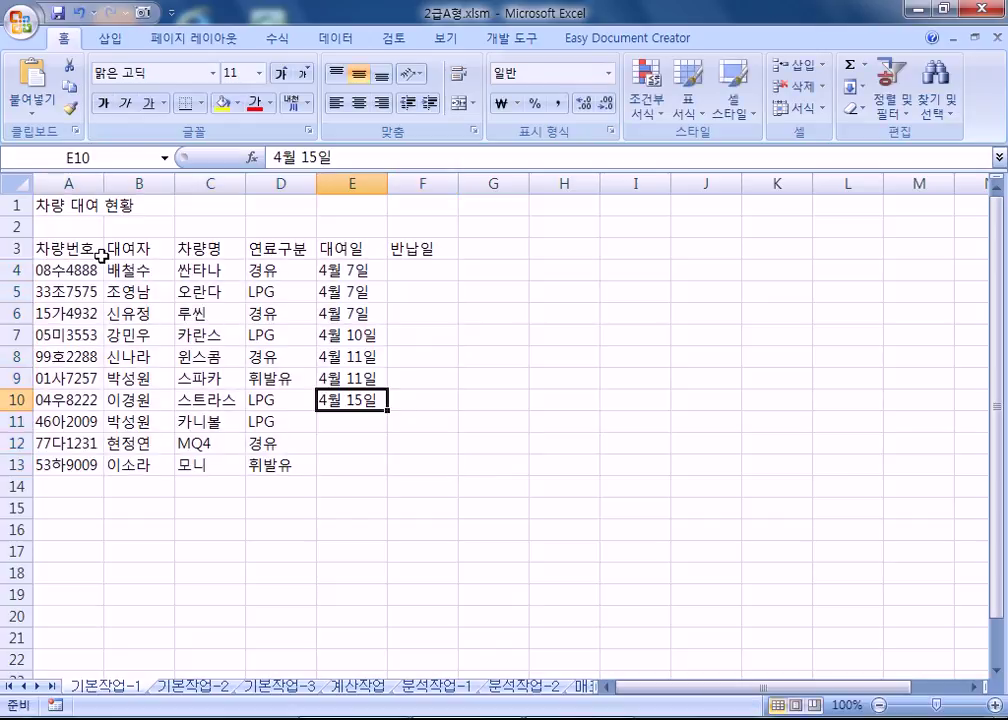
key("ctrl+c")
key("Down")
key("ctrl+v")
key("Down")
key("ctrl+v")
key("Down")
key("ctrl+v")
key("Escape")
key("Up")
key("Right")
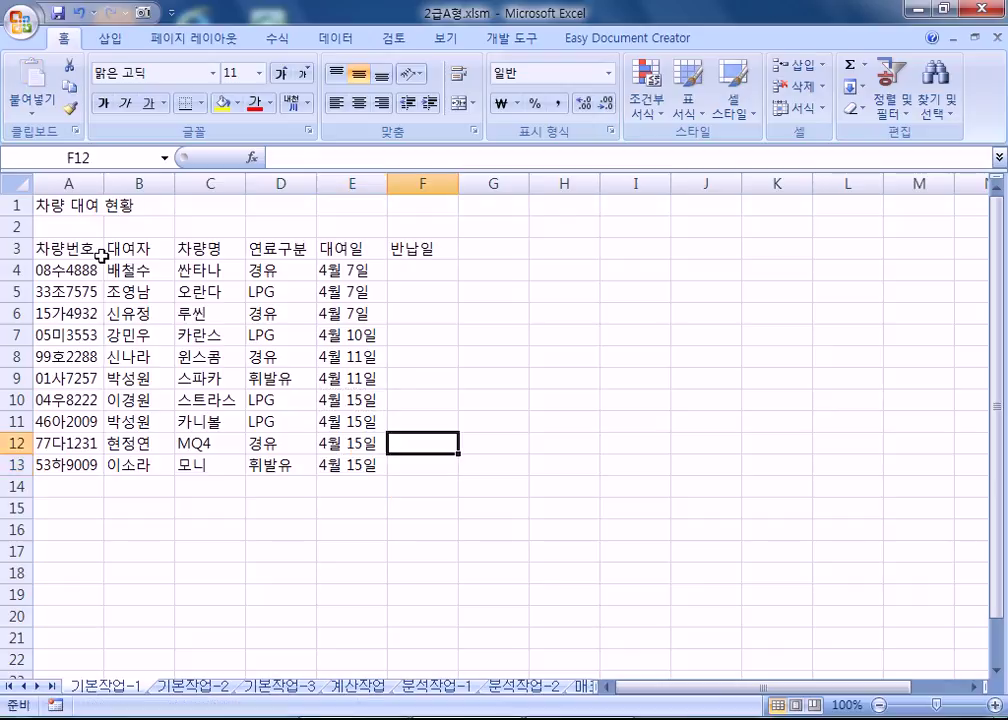
Enter return dates 4월 30일 in F4 and 4월 25일 in F5, fixing F5's month.
key("Up")
key("Up")
key("Up")
key("Up")
key("Up")
key("Up")
key("Up")
key("Up")
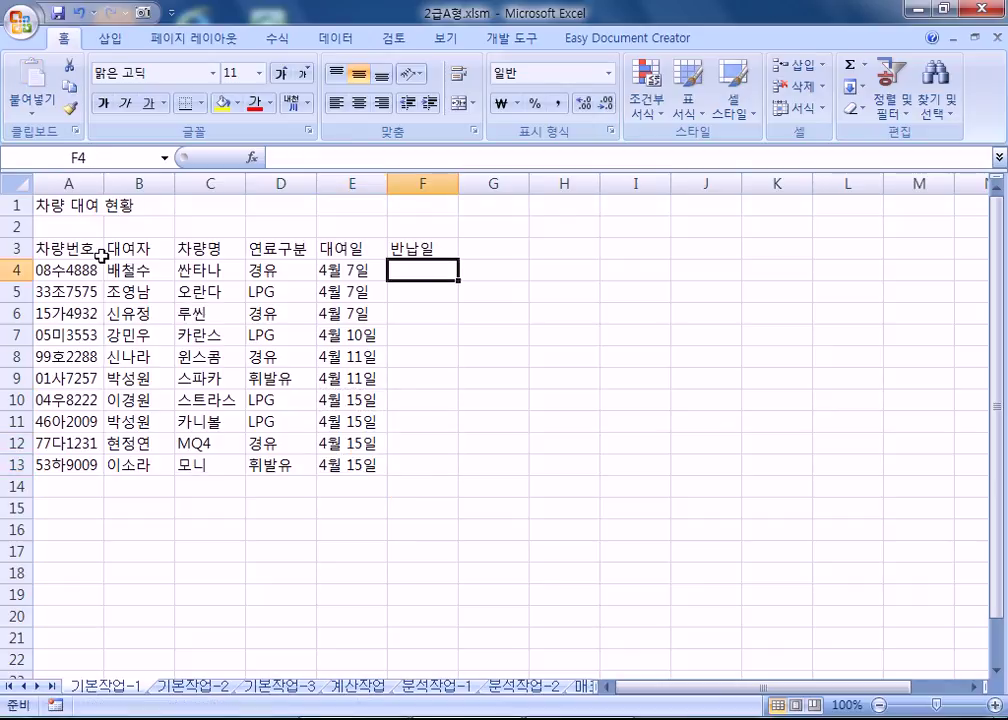
type("4월 30일")
key("Return")
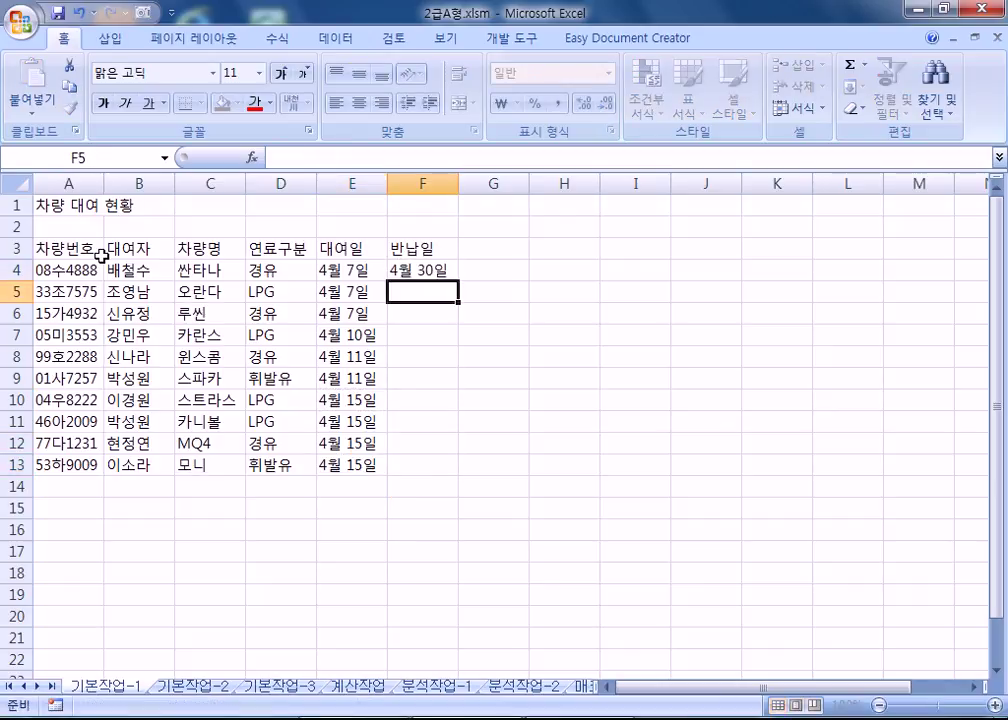
type("3월 25일")
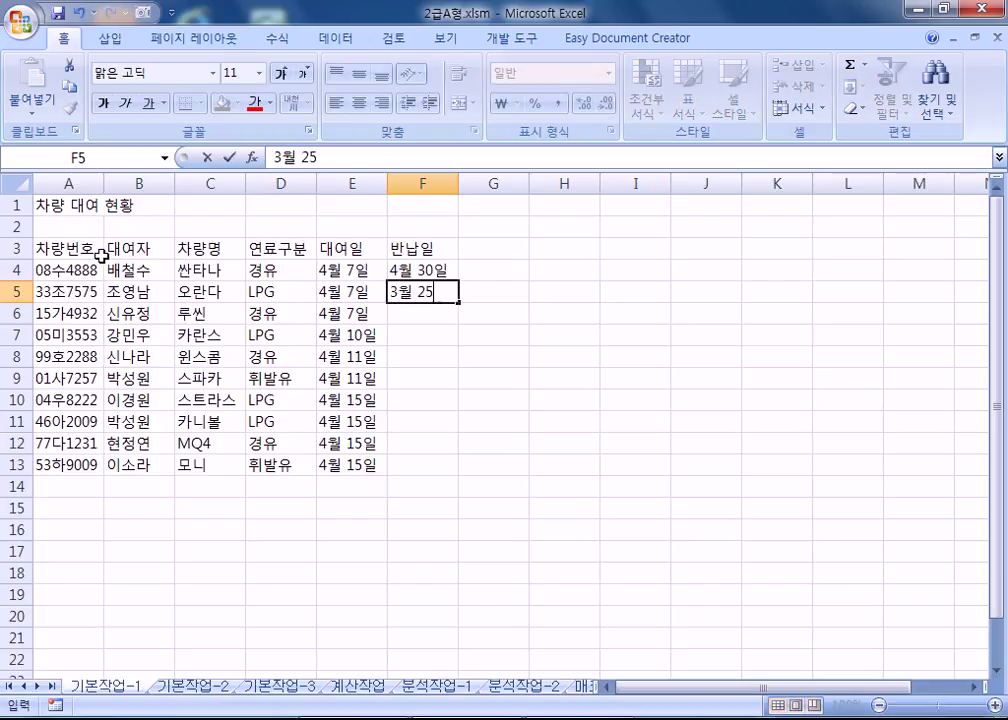
key("Return")
type("3월 25일")
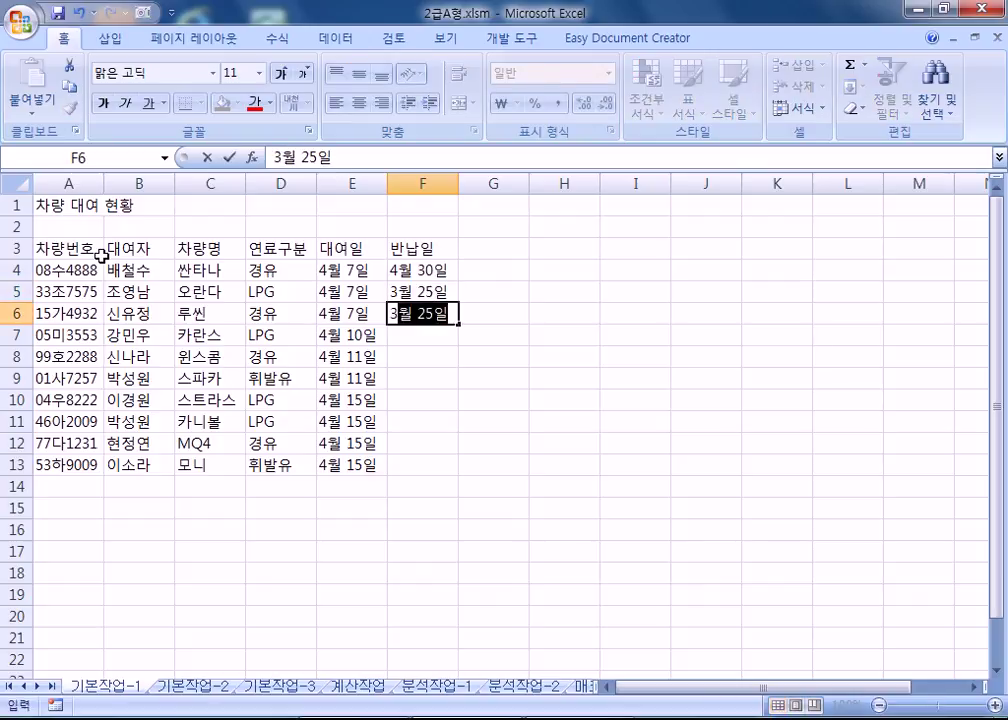
key("Escape")
key("Up")
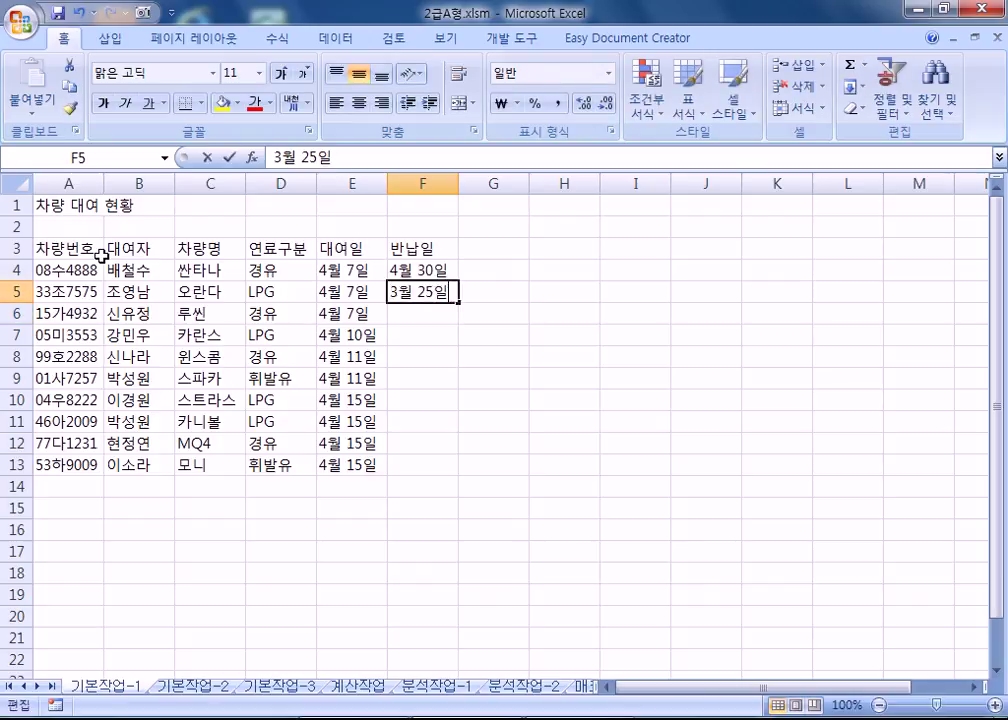
key("F2")
key("Home")
type("4")
key("Delete")
key("Return")
Enter 4월 30일 in F6 and 5월 5일 in F7 and F8.
type("4월 30일")
key("Return")
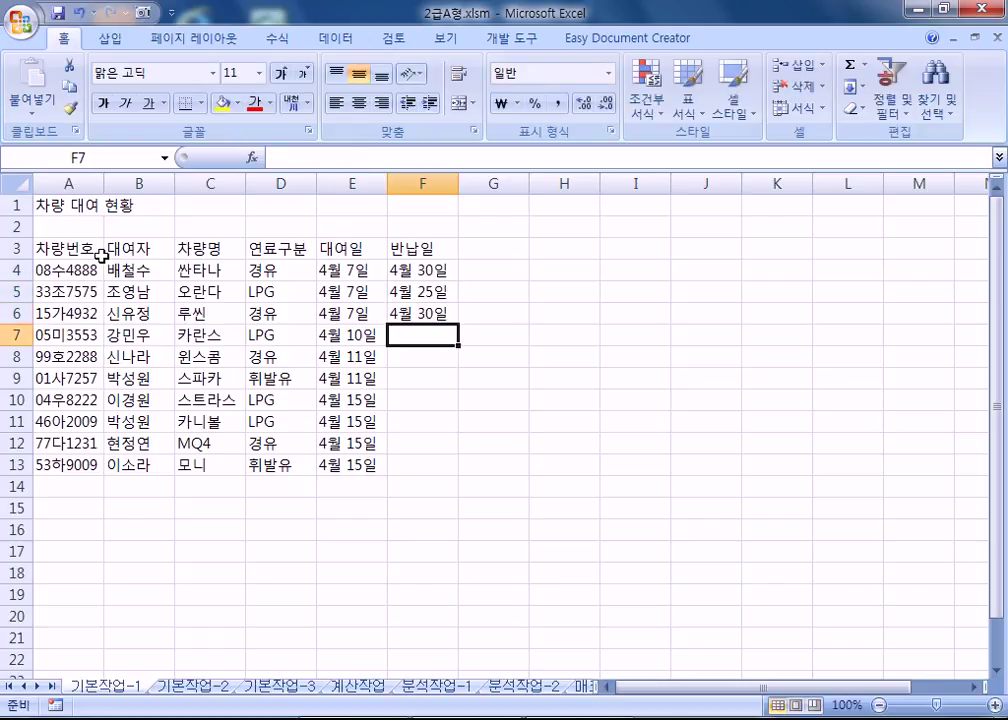
type("5월 4")
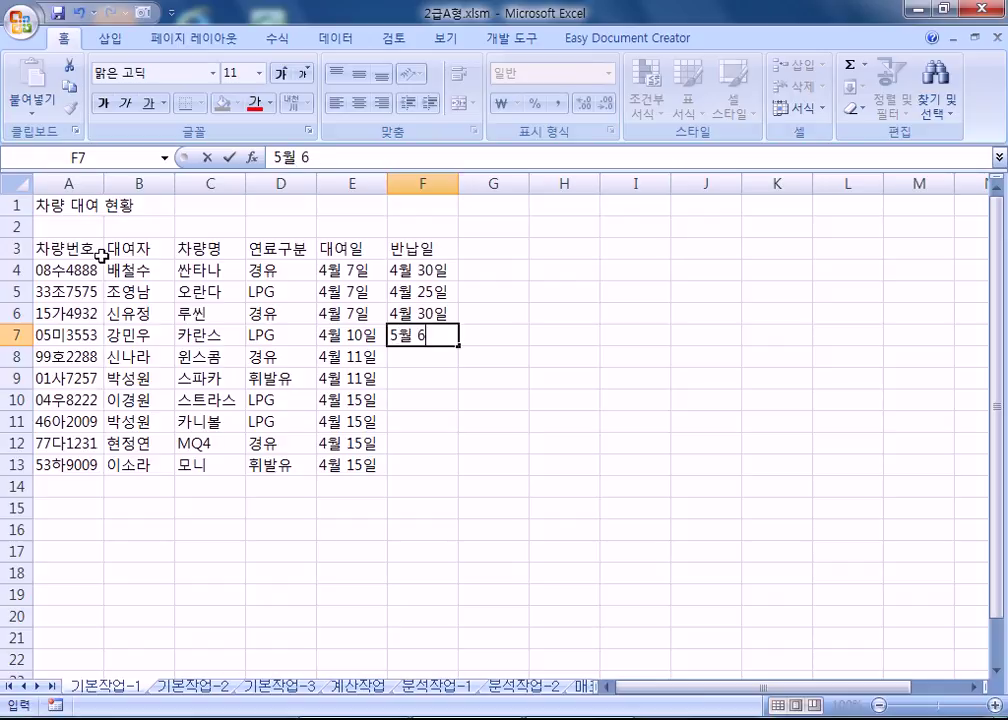
key("BackSpace")
type("5ㅇ")
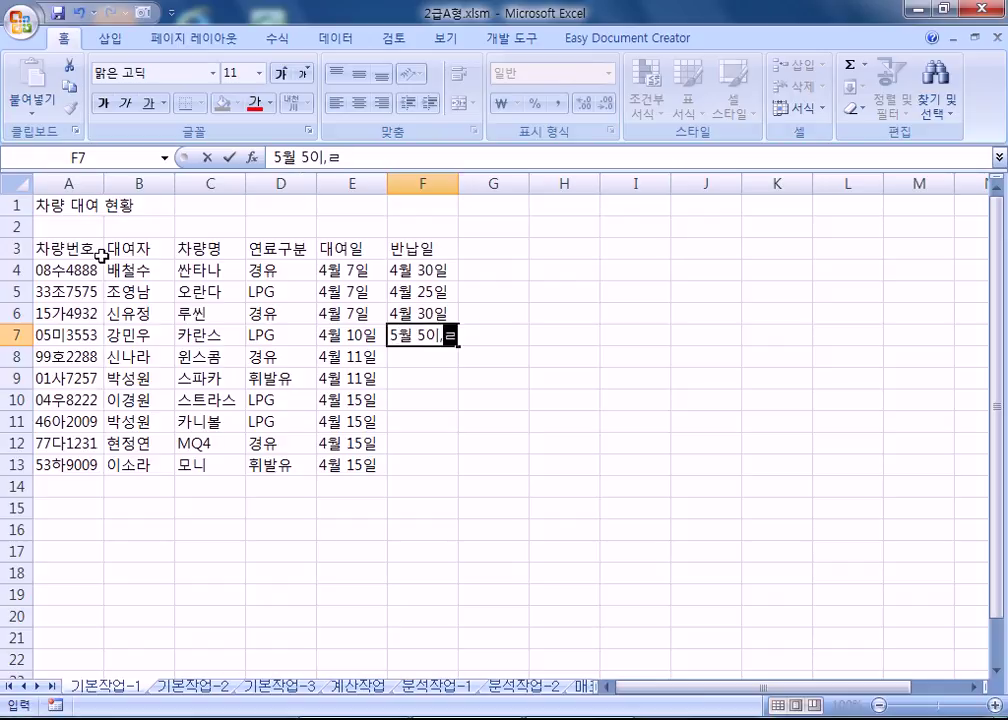
type("ㅣ")
key("Return")
type("54")
key("BackSpace")
type("우ㅓㄹ 5ㅇㅣㄹ")
key("Return")
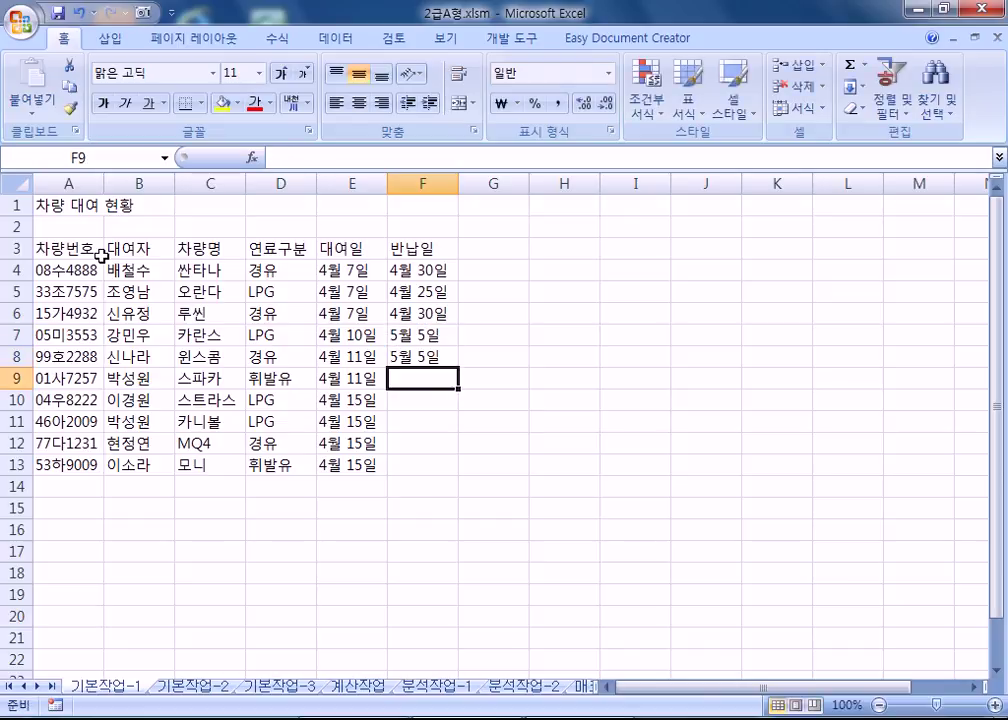
Enter F9:F13 return dates 5월 10일, 4월 30일, 5월 5일, 5월 10일 and 4월 30일.
type("5월 10일")
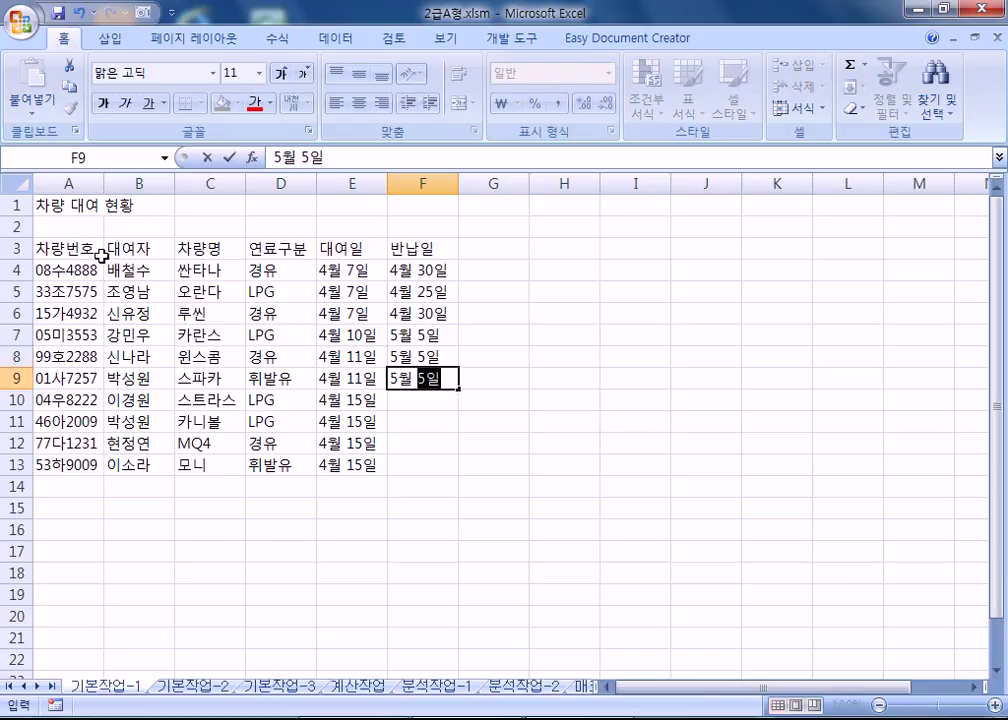
key("Return")
type("4")
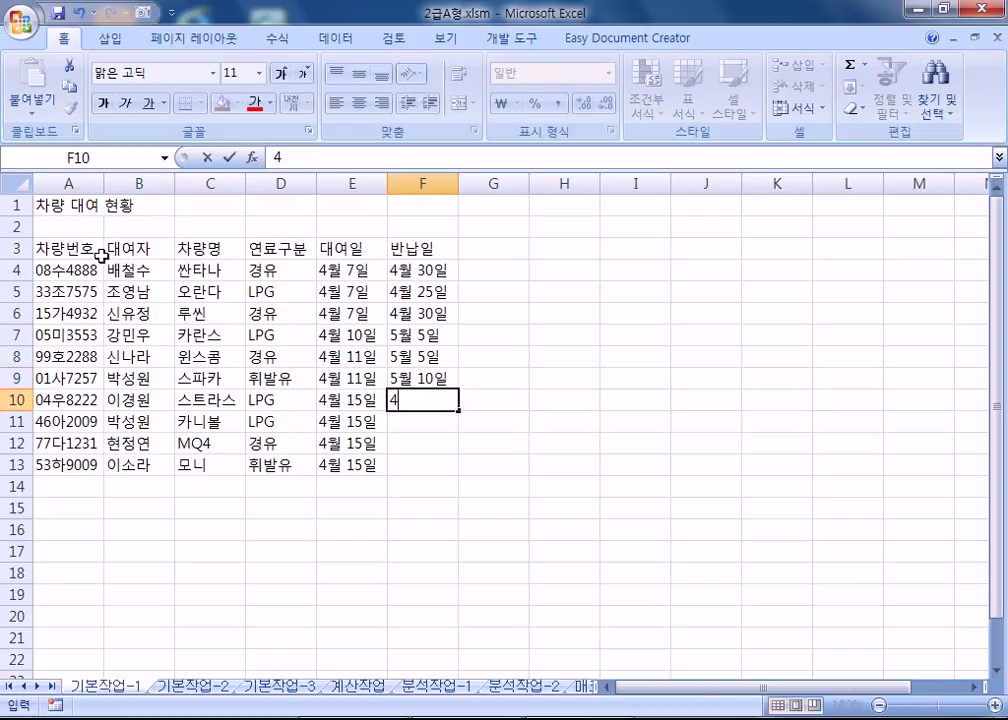
type("월 30일")
key("Return")
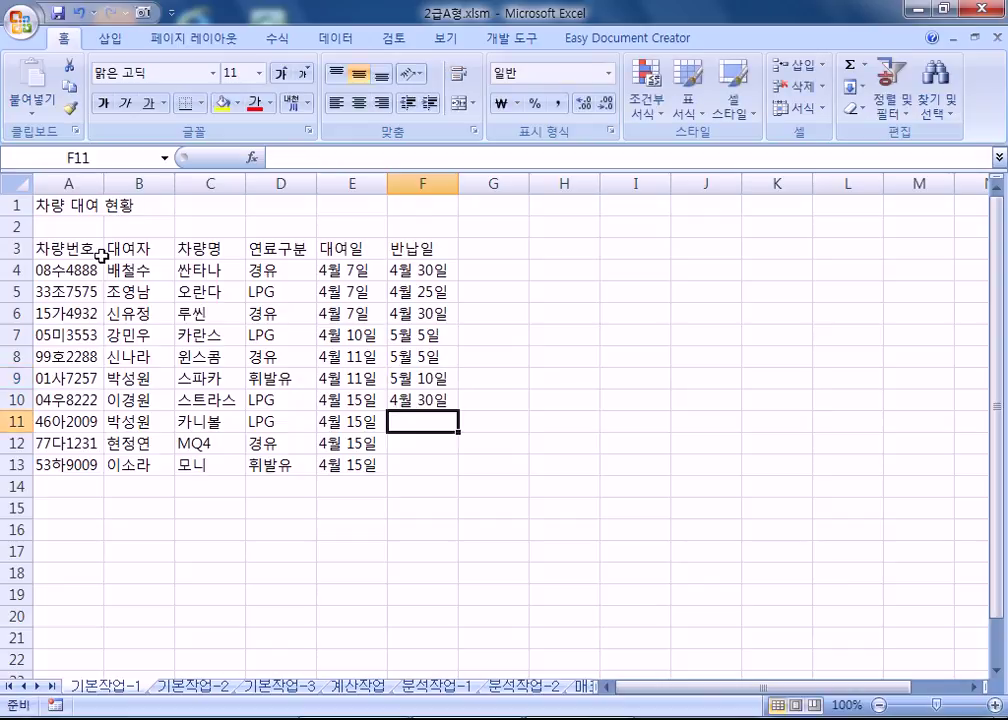
type("5월 ")
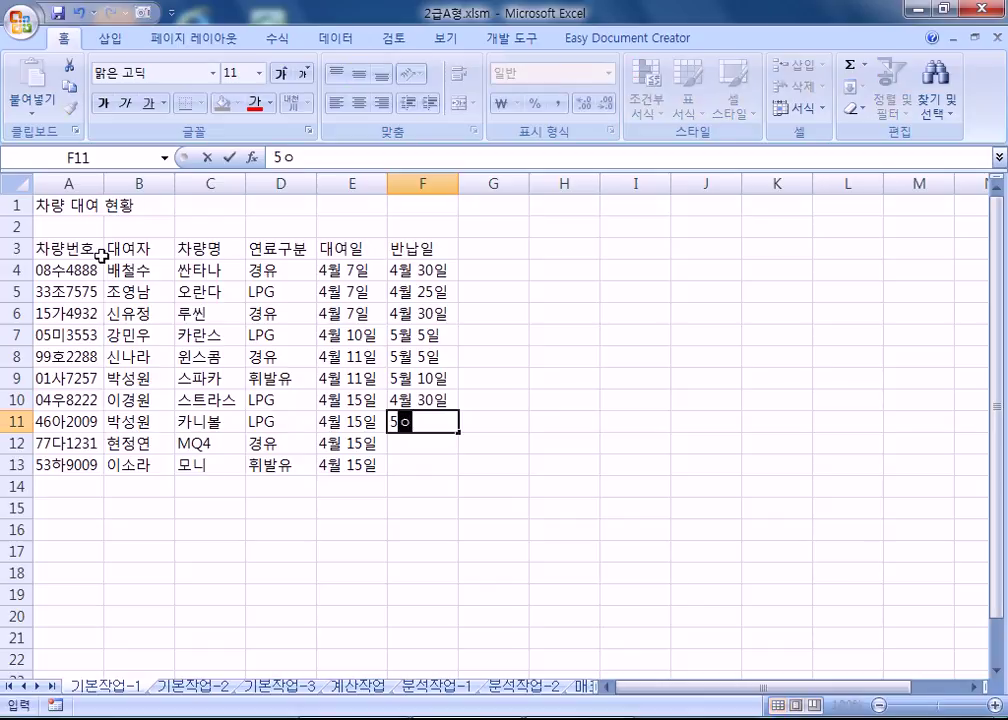
type("5일")
key("Return")
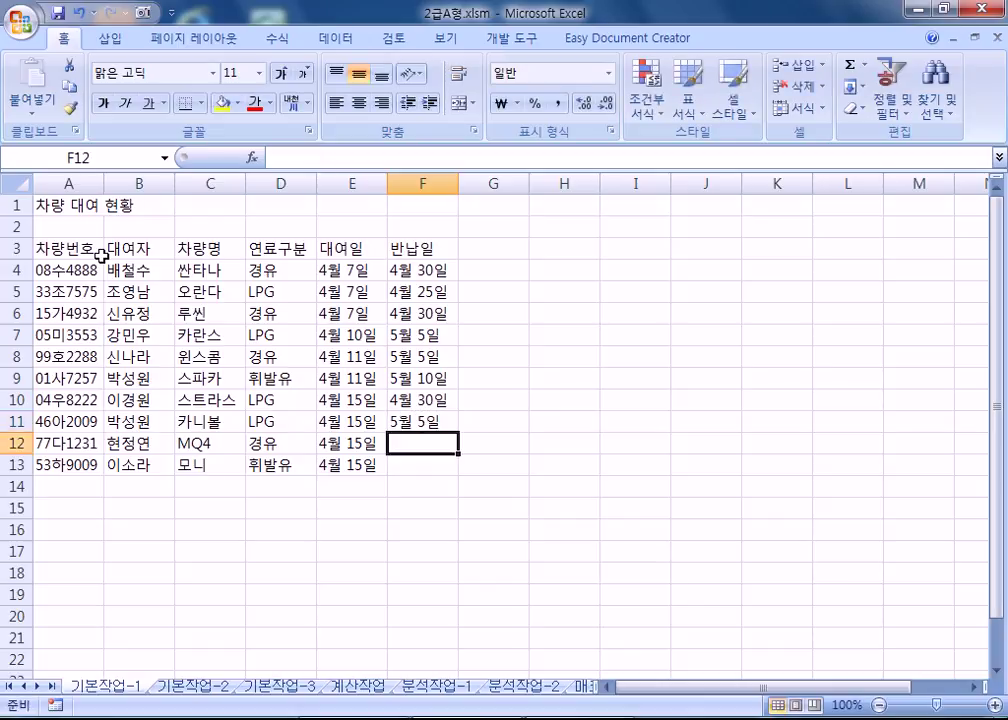
type("5월 10일")
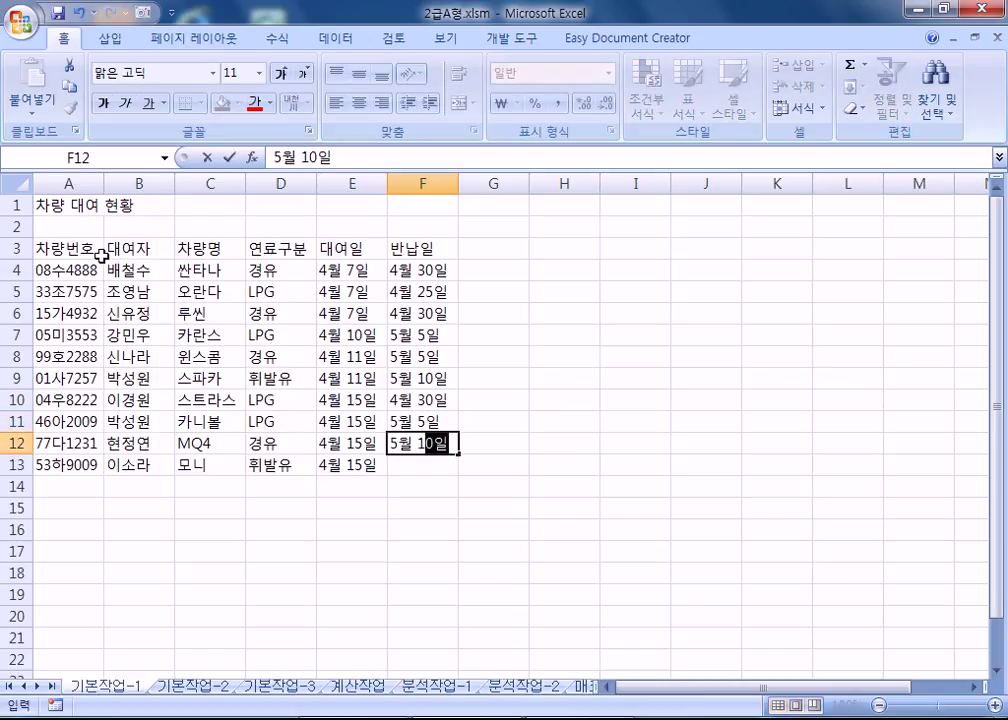
key("Return")
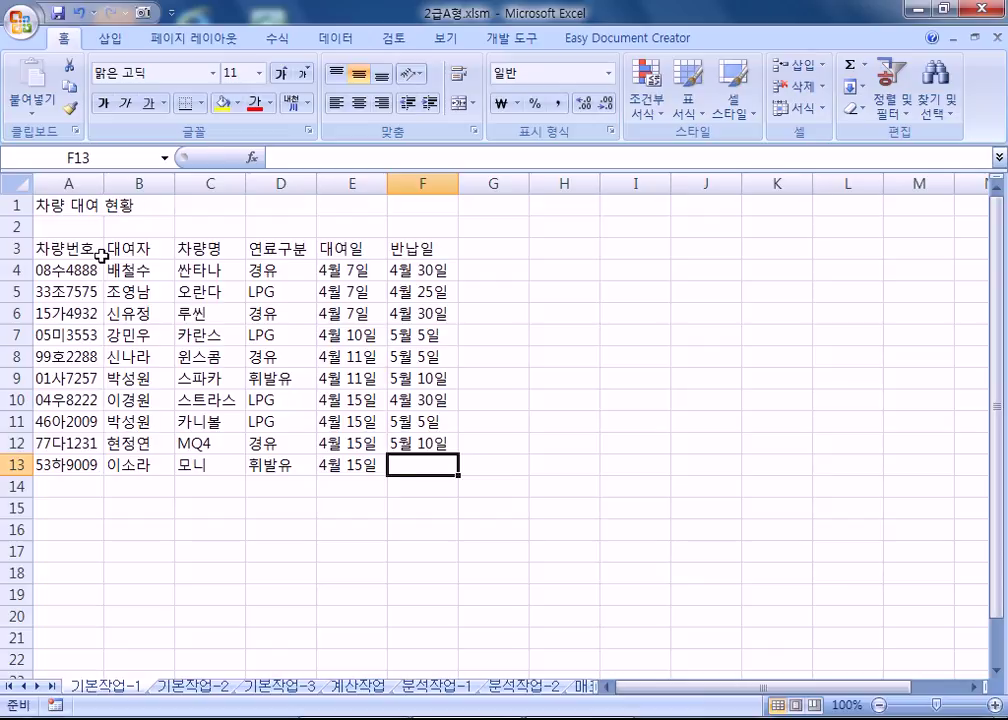
type("4월 34")
key("BackSpace")
key("BackSpace")
type("30일")
key("Return")
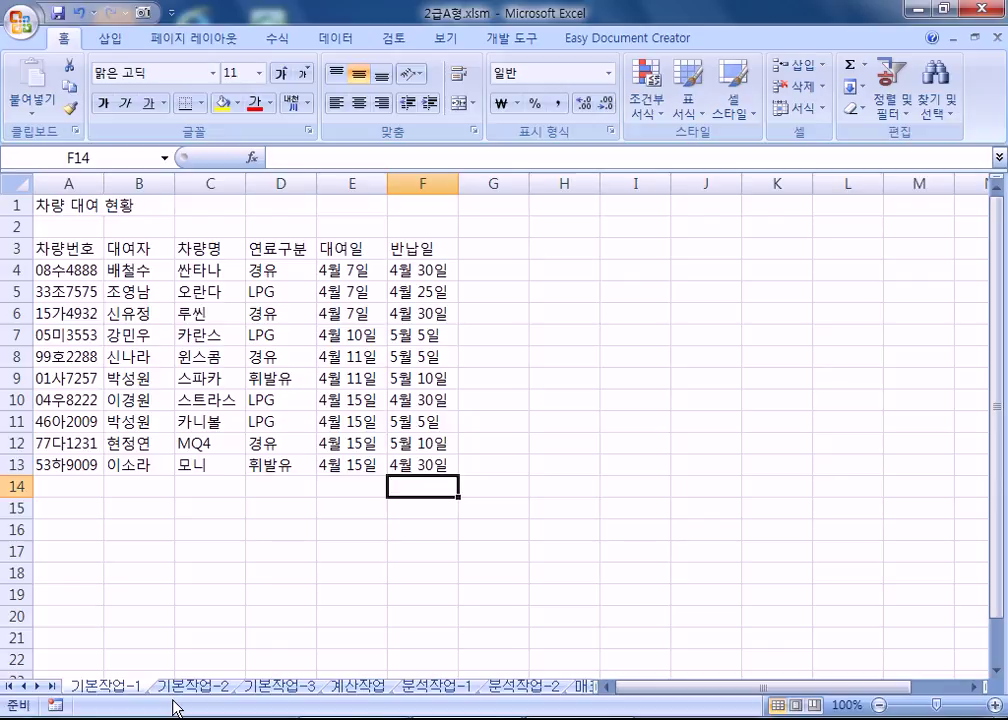
On the 기본작업-2 sheet, merge and centre the title across B1:H1.
left_click(190, 687)
key("ctrl+F1")
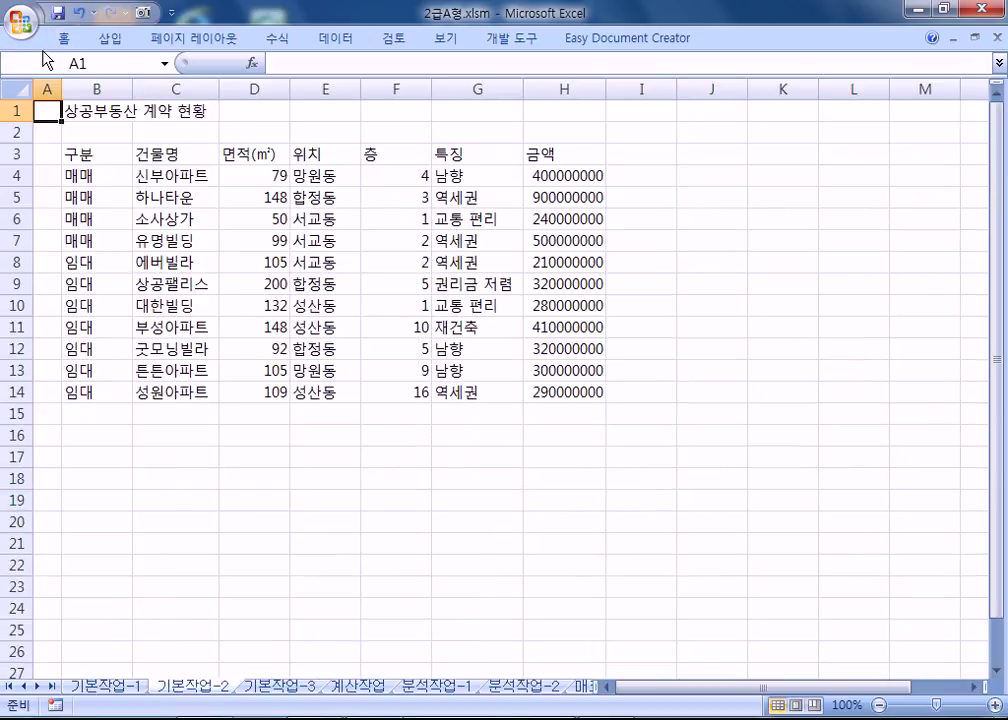
double_click(63, 38)
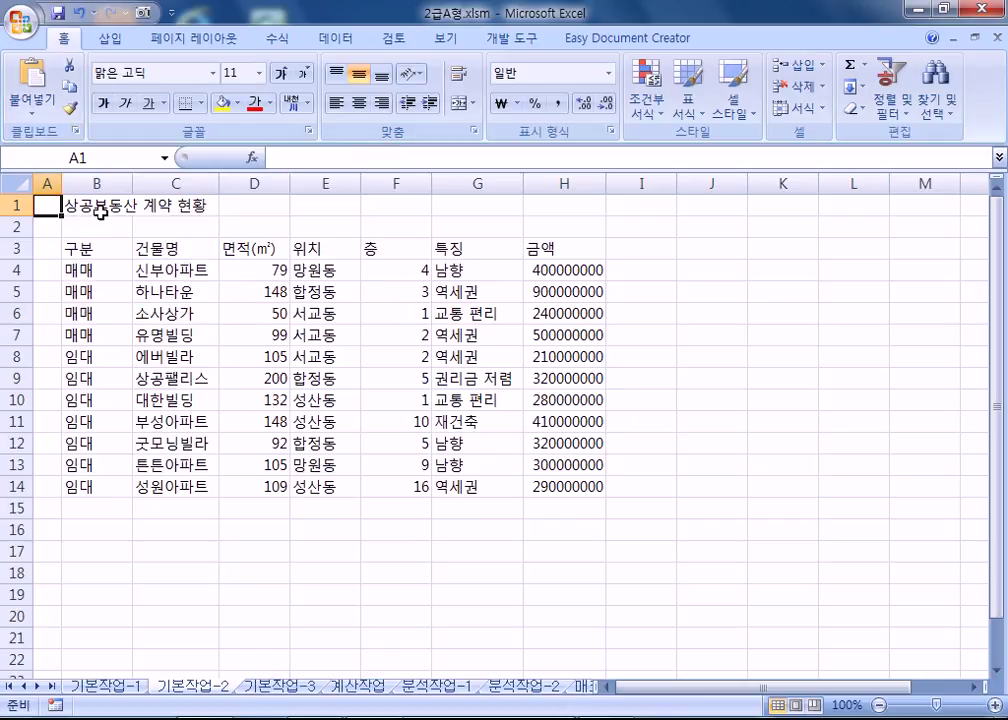
left_click_drag(101, 212, 541, 205)
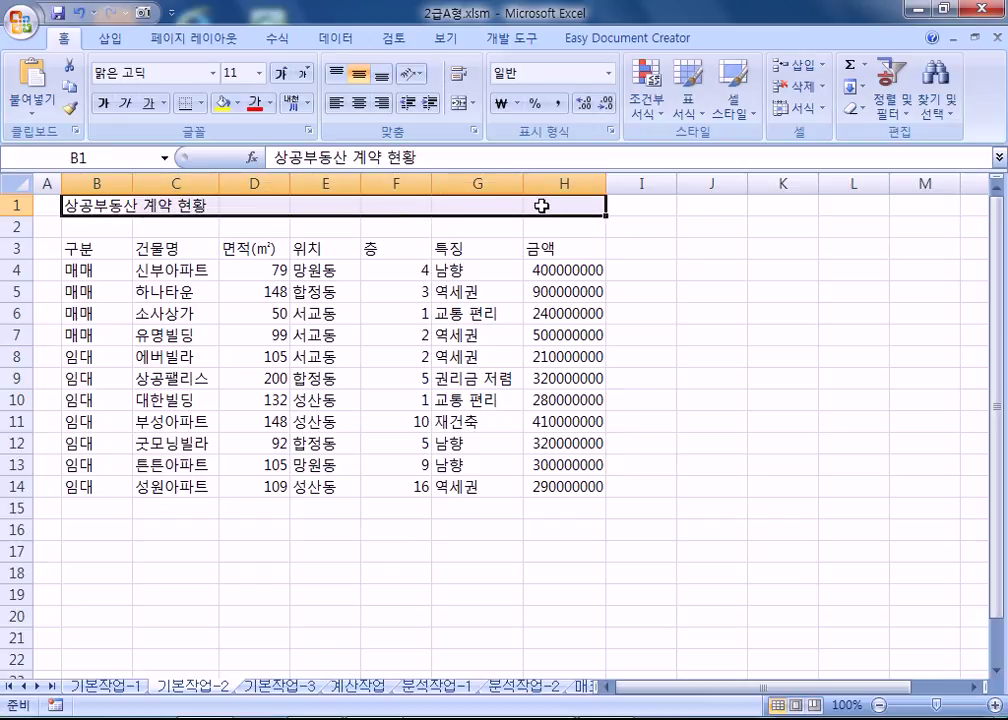
left_click(461, 103)
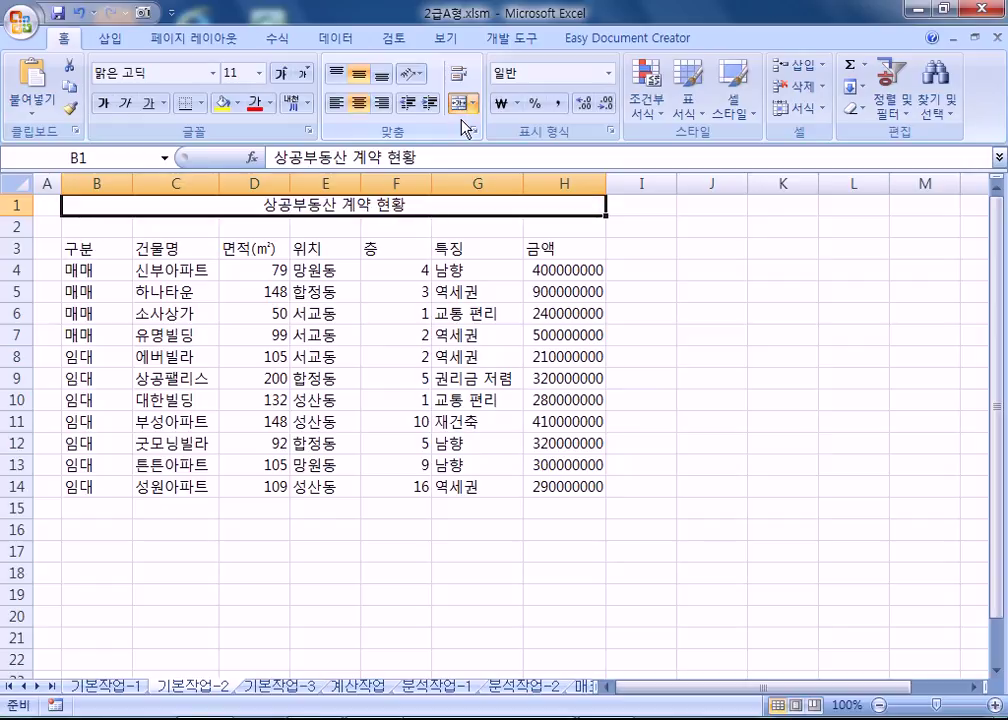
Set the title's font to 궁서체.
left_click(150, 72)
type("RND")
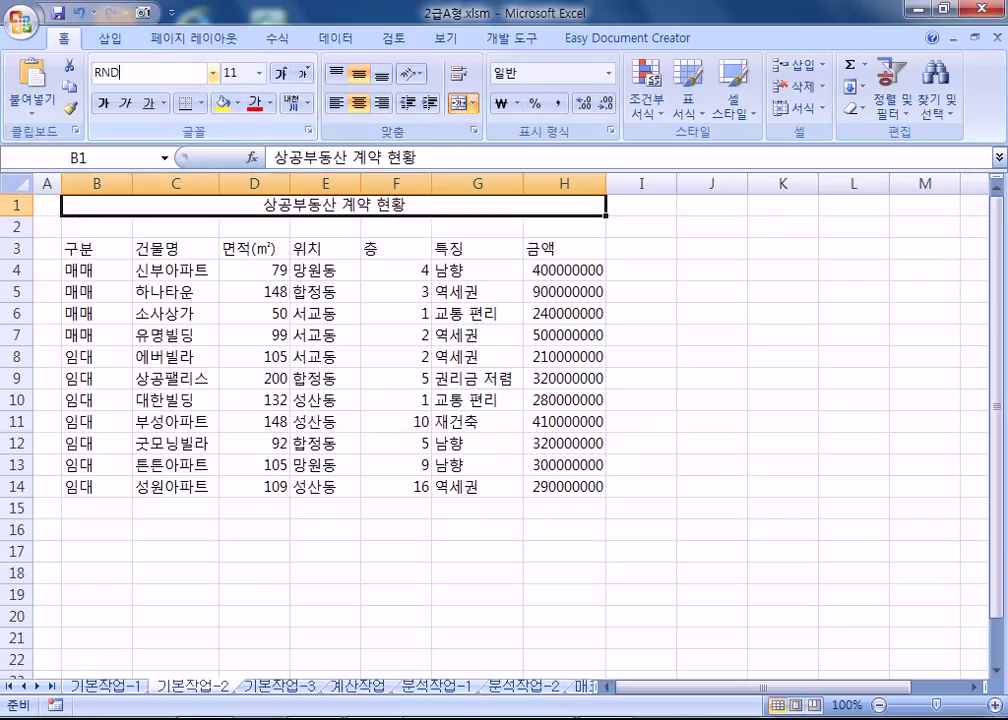
key("BackSpace")
key("BackSpace")
type("궁서체")
key("Return")
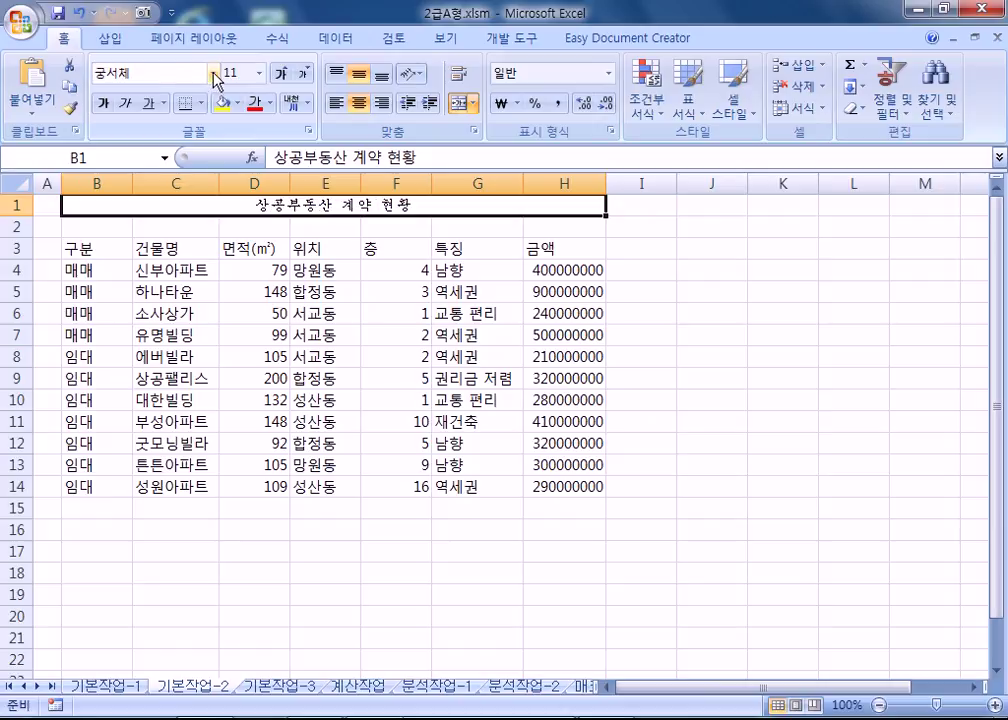
left_click(213, 73)
left_click(213, 73)
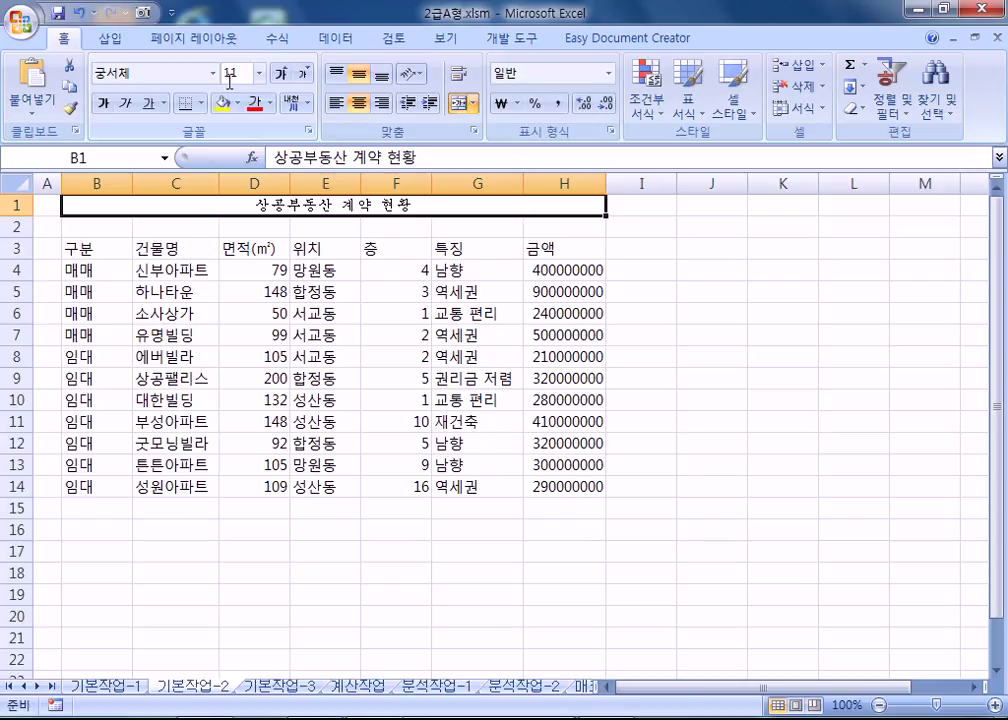
Enlarge the title to 20pt and make it bold and underlined.
left_click(281, 74)
left_click(281, 74)
left_click(281, 74)
left_click(281, 74)
left_click(281, 74)
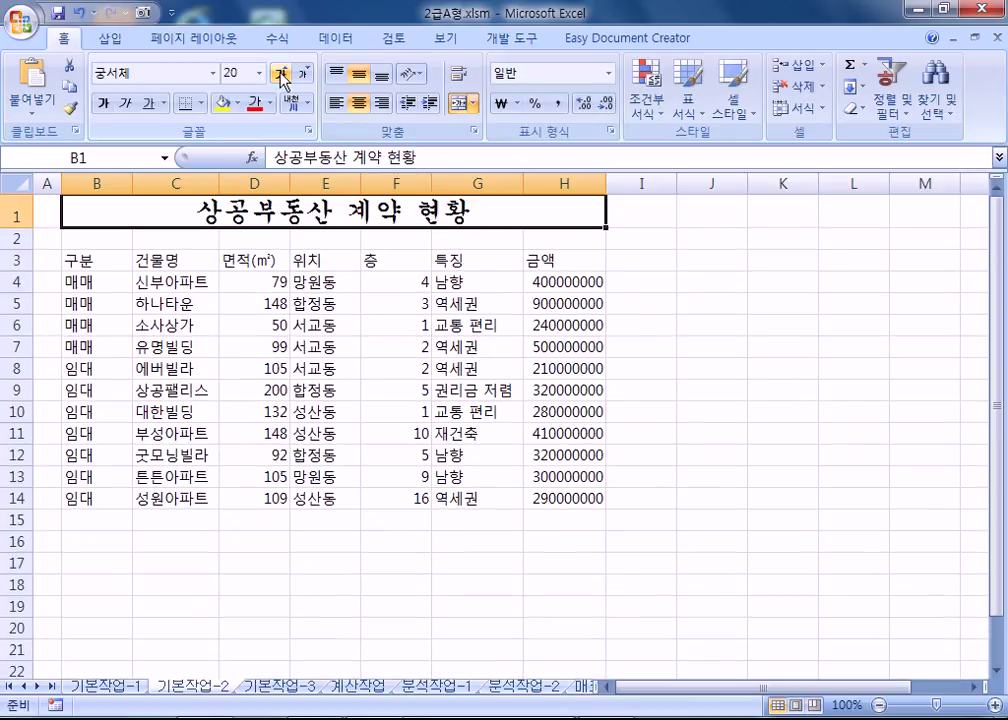
left_click(102, 103)
left_click(147, 104)
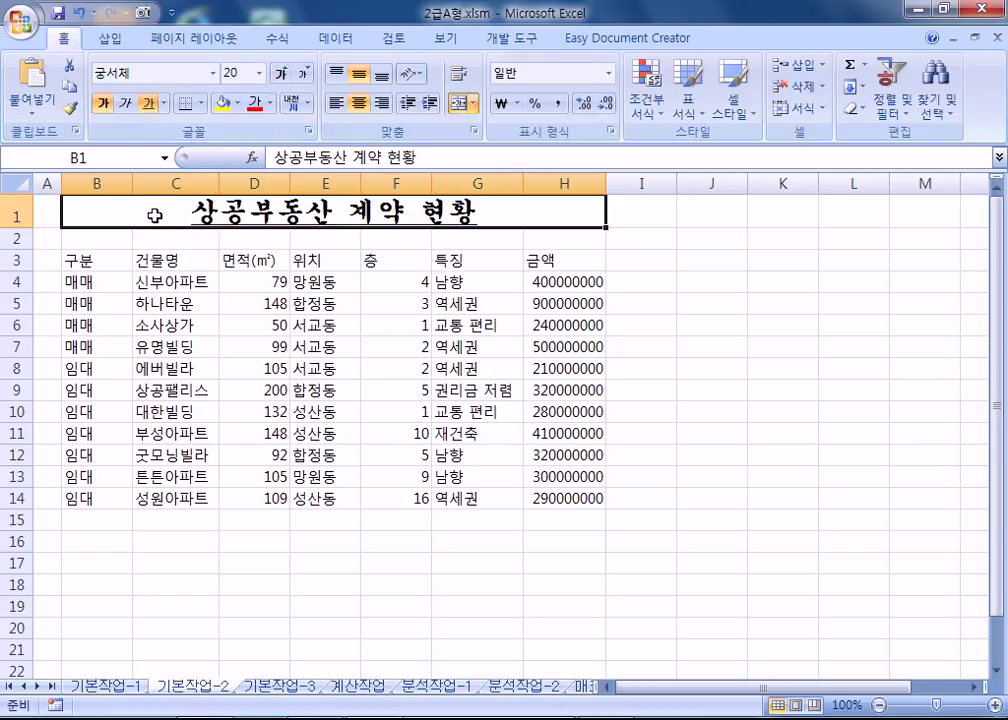
Name the range B4:B7 매매 using the Name Box.
left_click(349, 297)
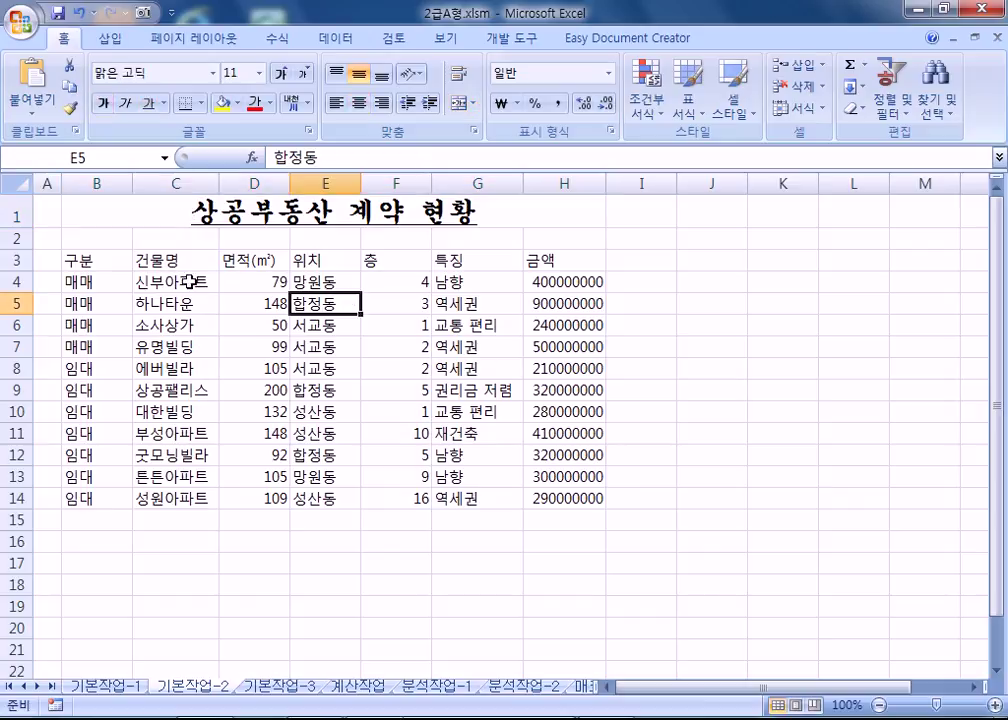
left_click(89, 281)
left_click_drag(89, 281, 84, 347)
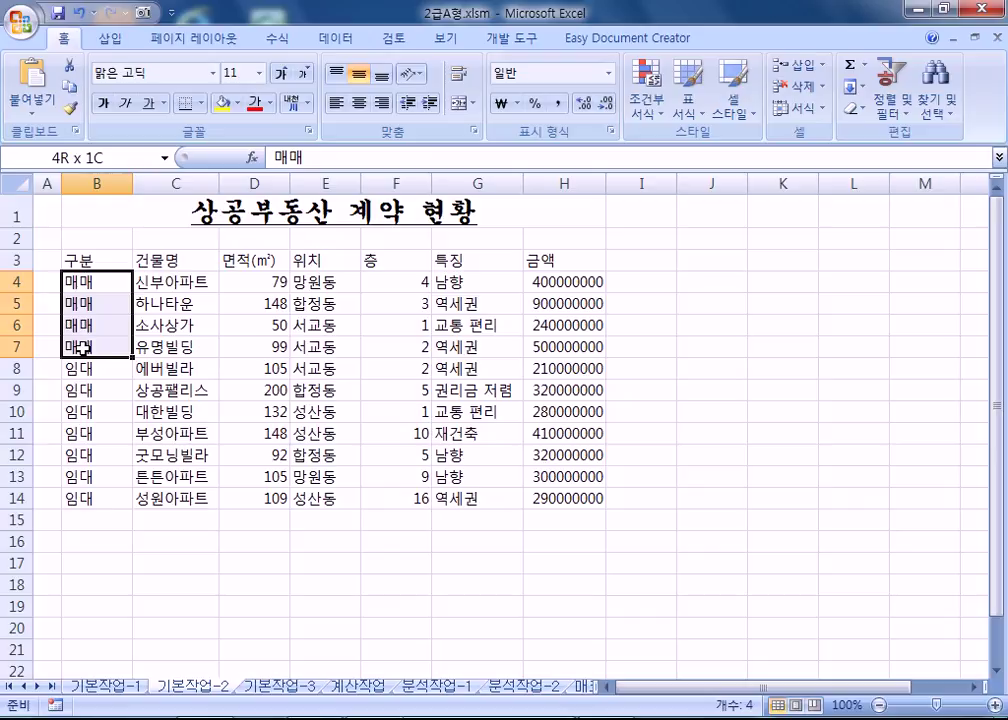
left_click(103, 157)
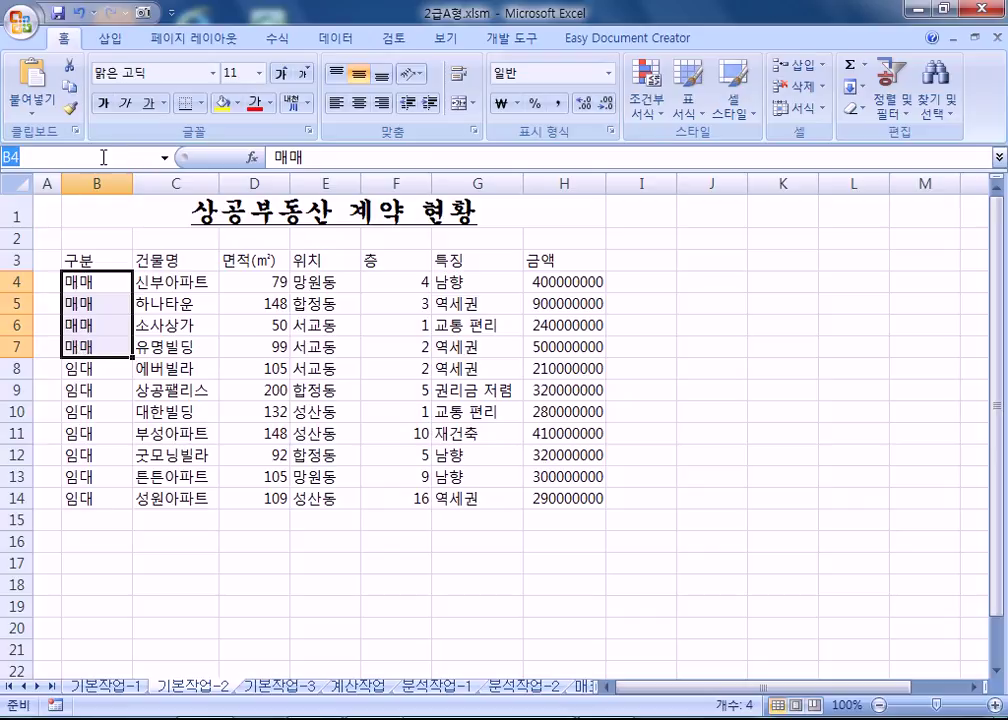
type("매매")
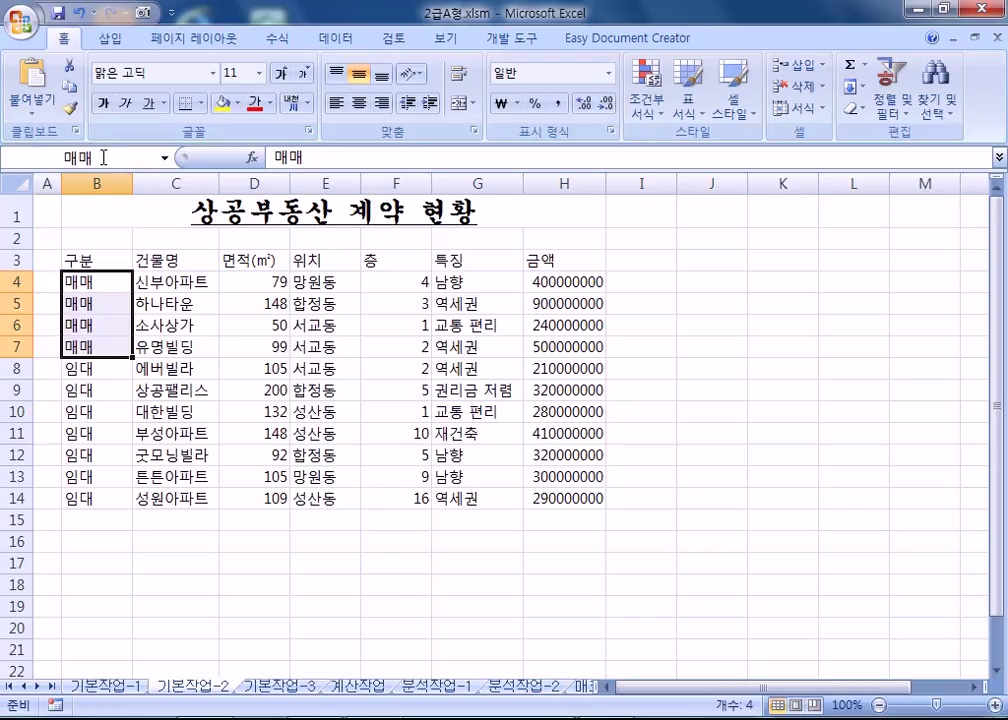
key("Return")
Name the range B8:B14 임대 using the Name Box.
left_click(99, 369)
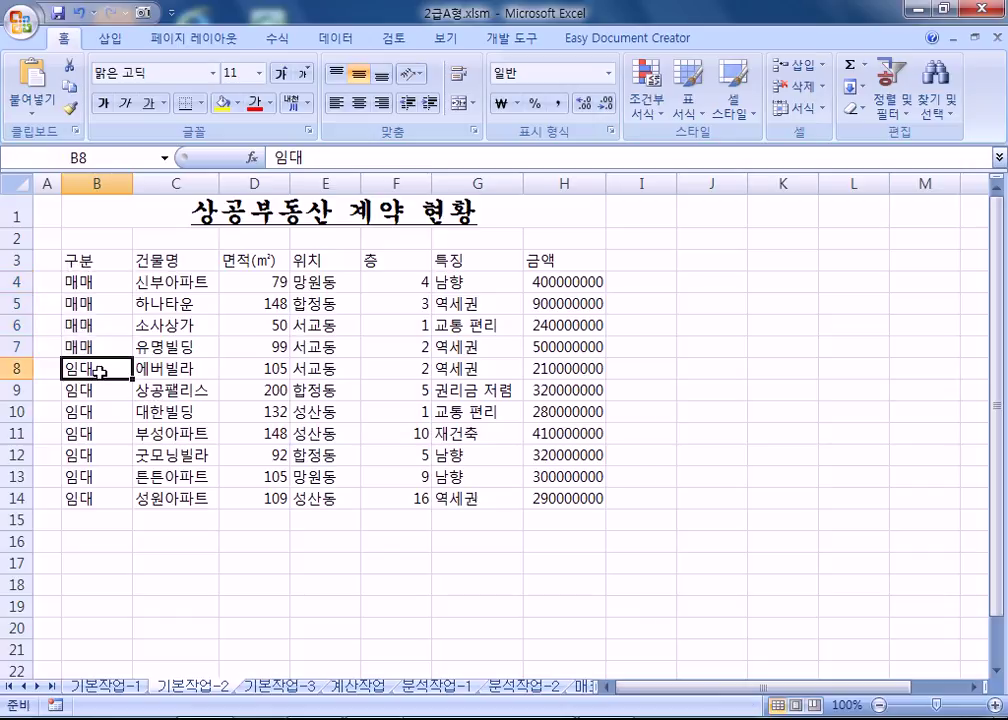
left_click_drag(99, 369, 97, 500)
left_click(110, 161)
type("임대")
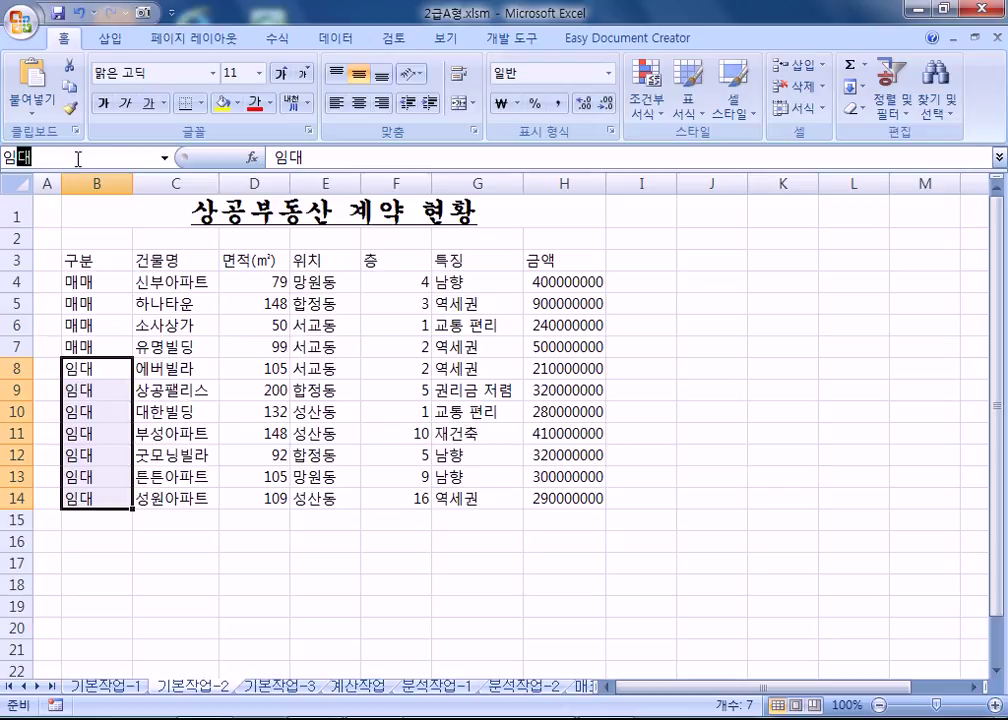
key("Return")
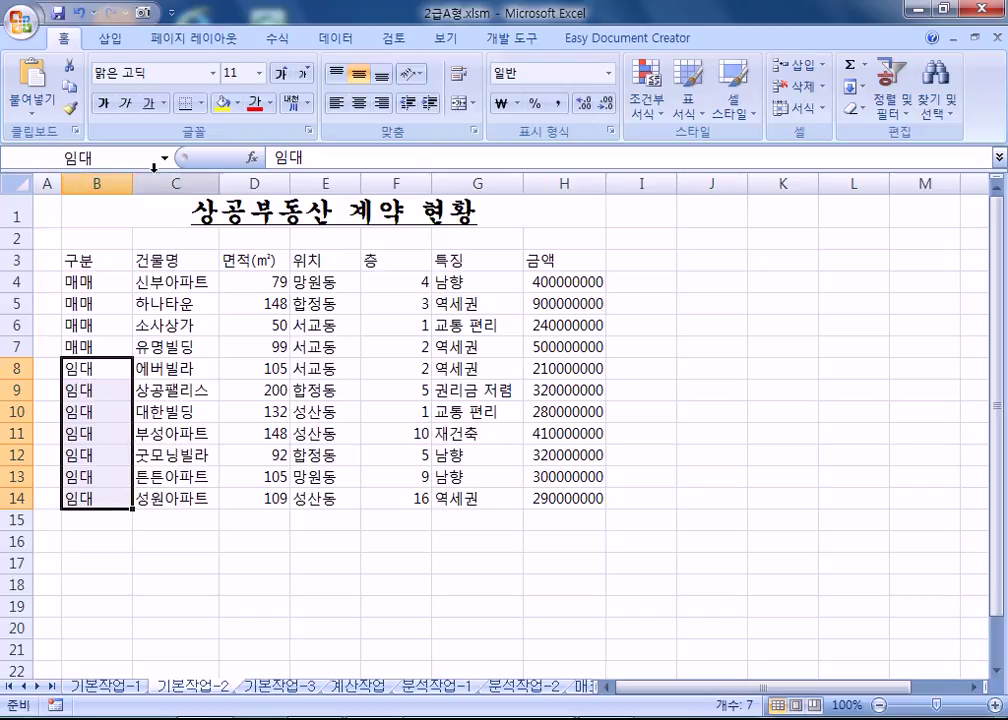
Check both names by jumping to 매매 and then 임대 from the Name Box list.
left_click(165, 158)
left_click(80, 178)
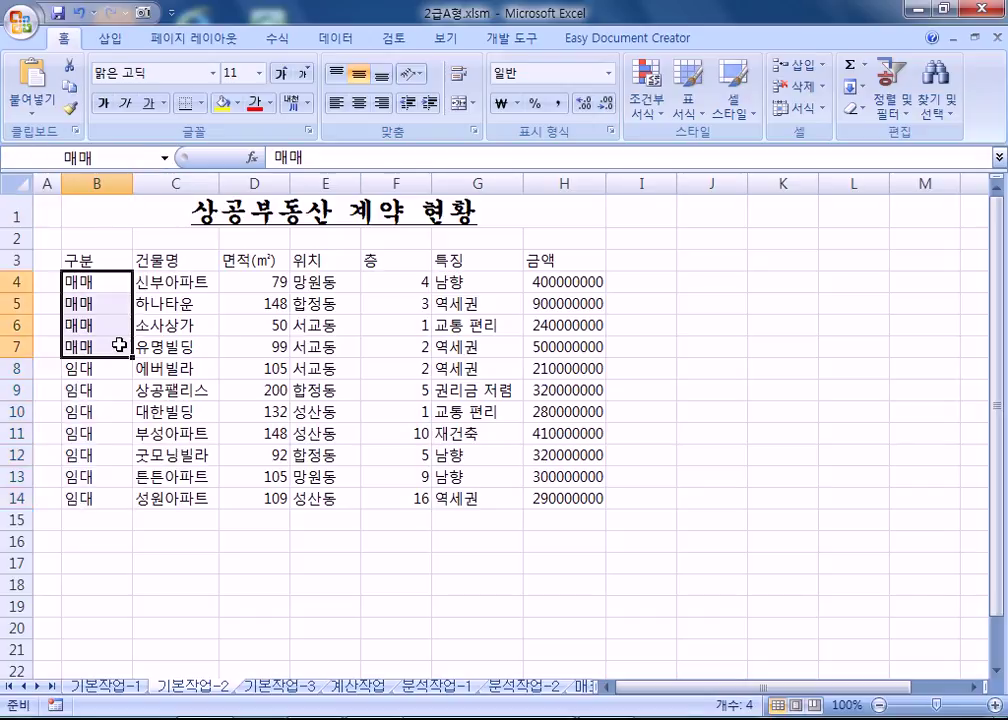
left_click(165, 158)
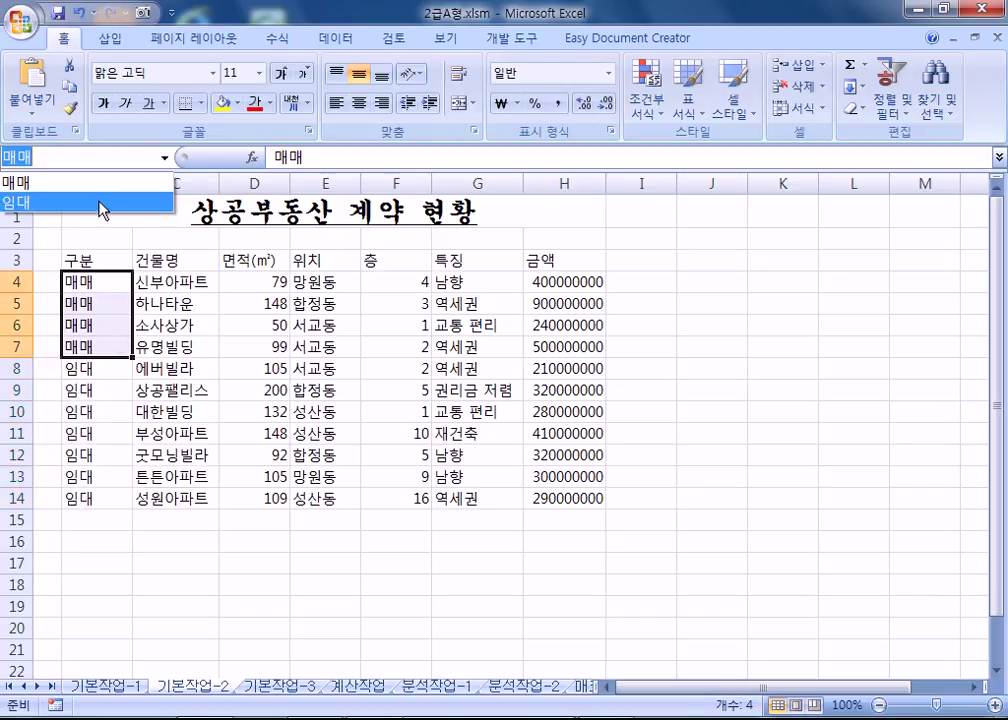
left_click(99, 205)
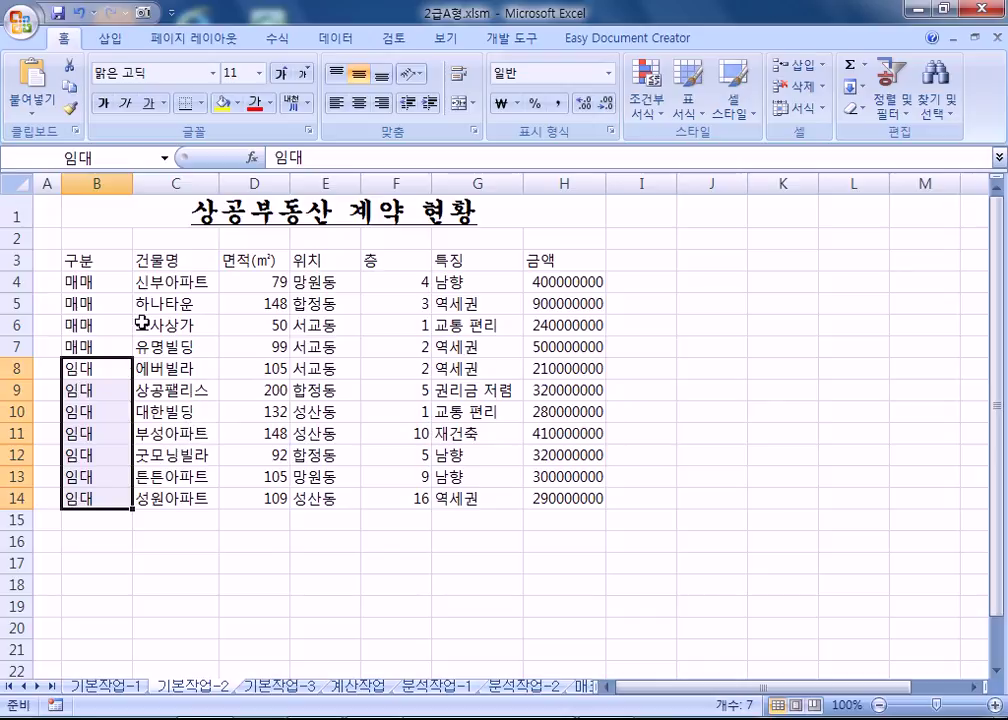
Jump to cell T500000 via the Name Box.
left_click(241, 430)
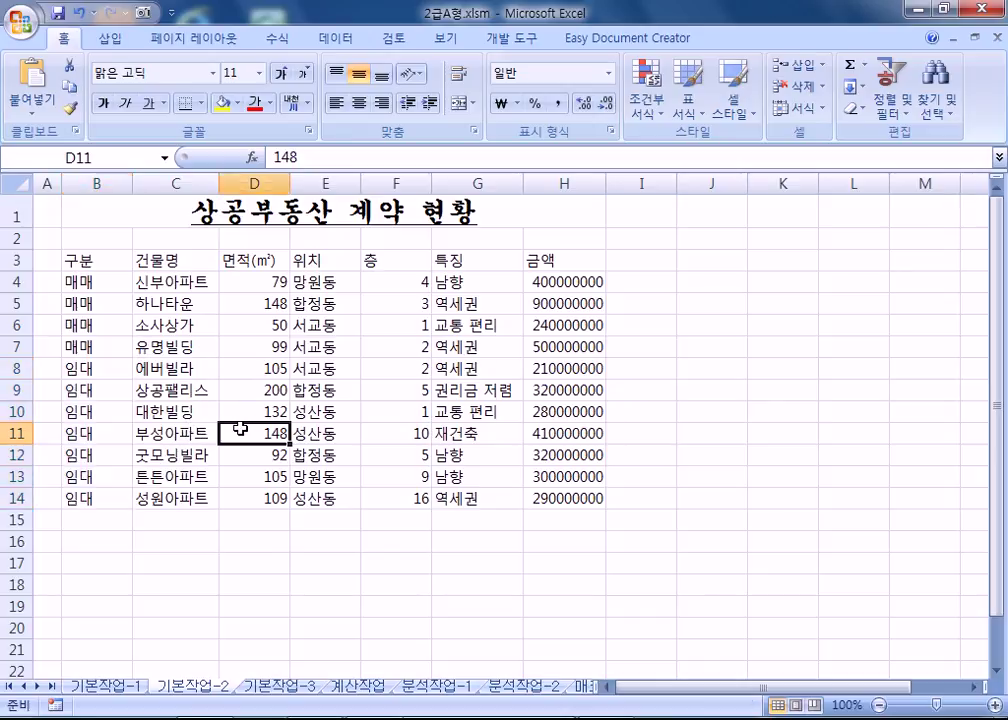
left_click(116, 157)
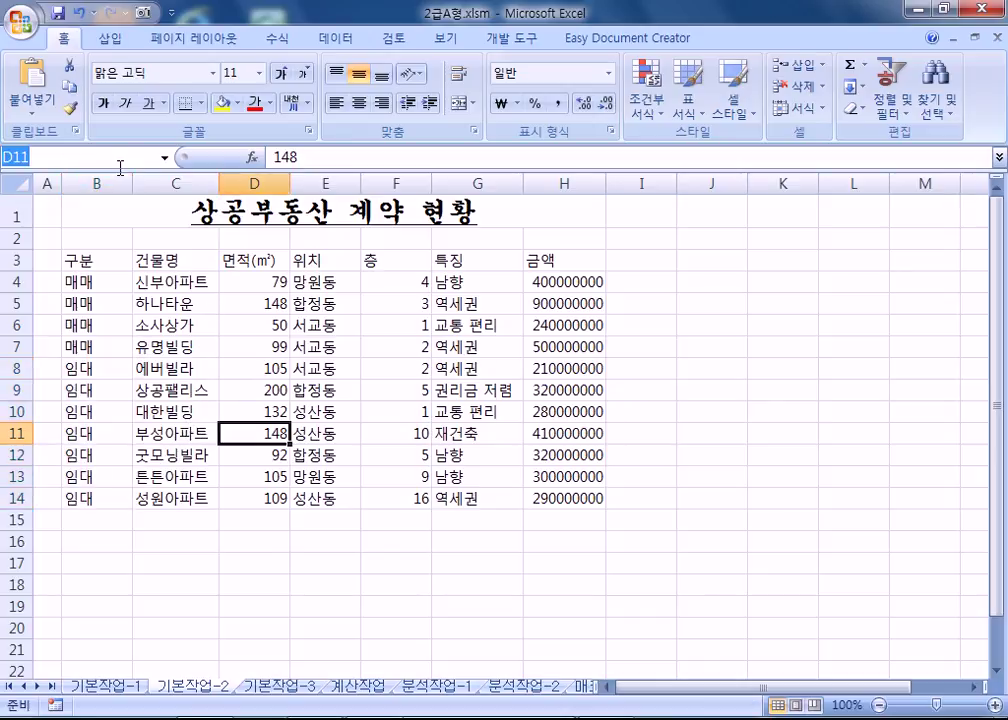
type("ㅅ")
type("T50000")
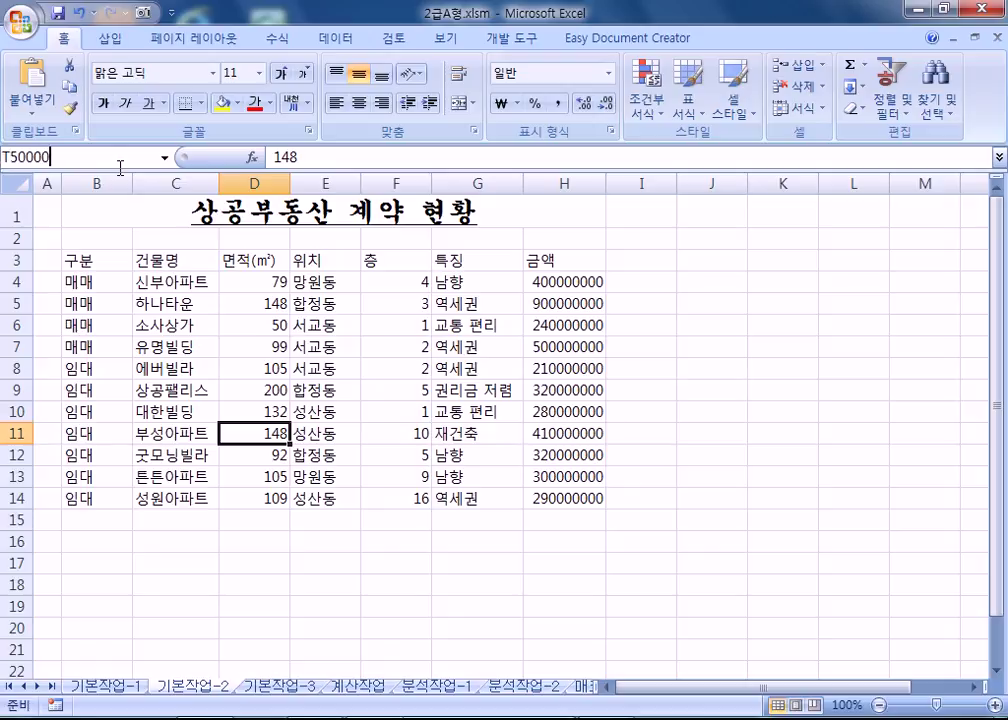
type("0")
key("Return")
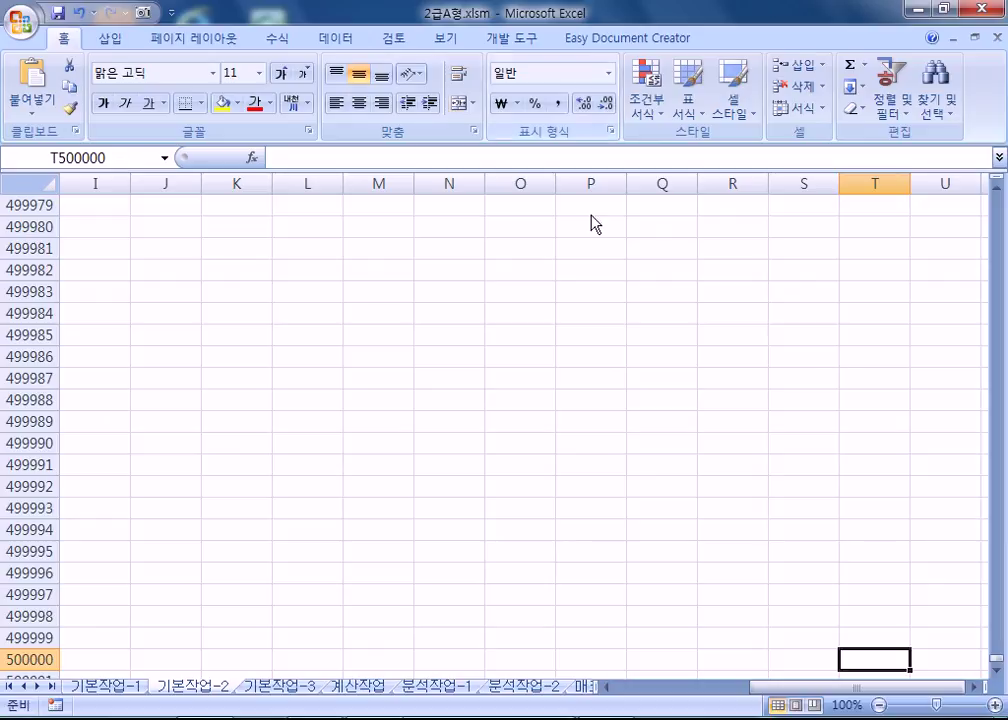
scroll(543, 100, "down", 1)
scroll(931, 556, "down", 3)
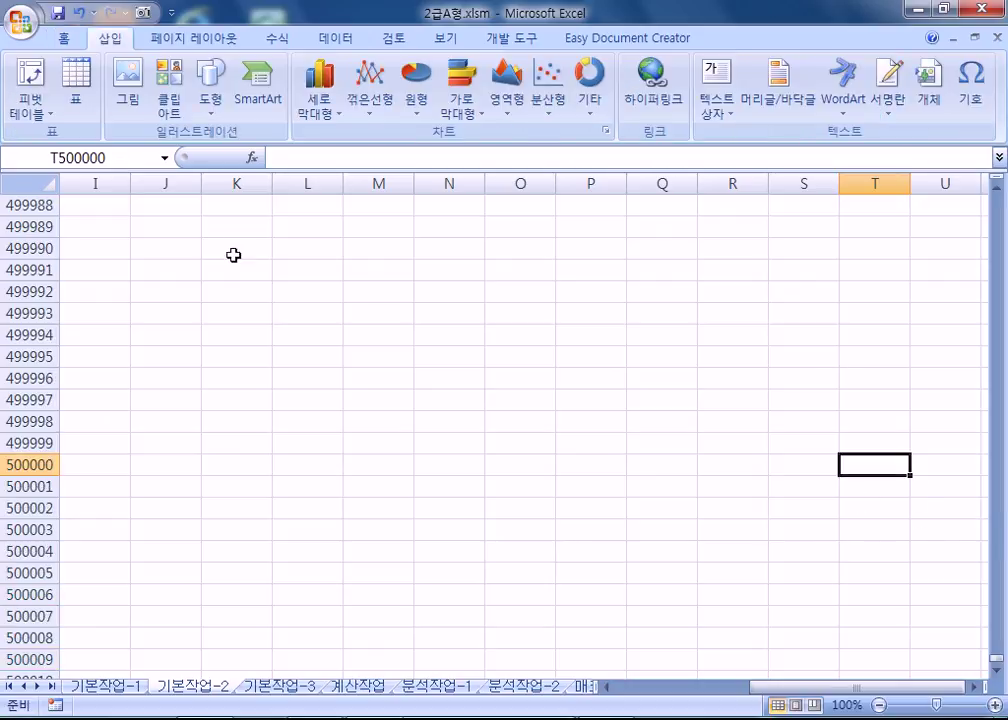
Return to the named range 매매 from the Name Box list.
left_click(117, 162)
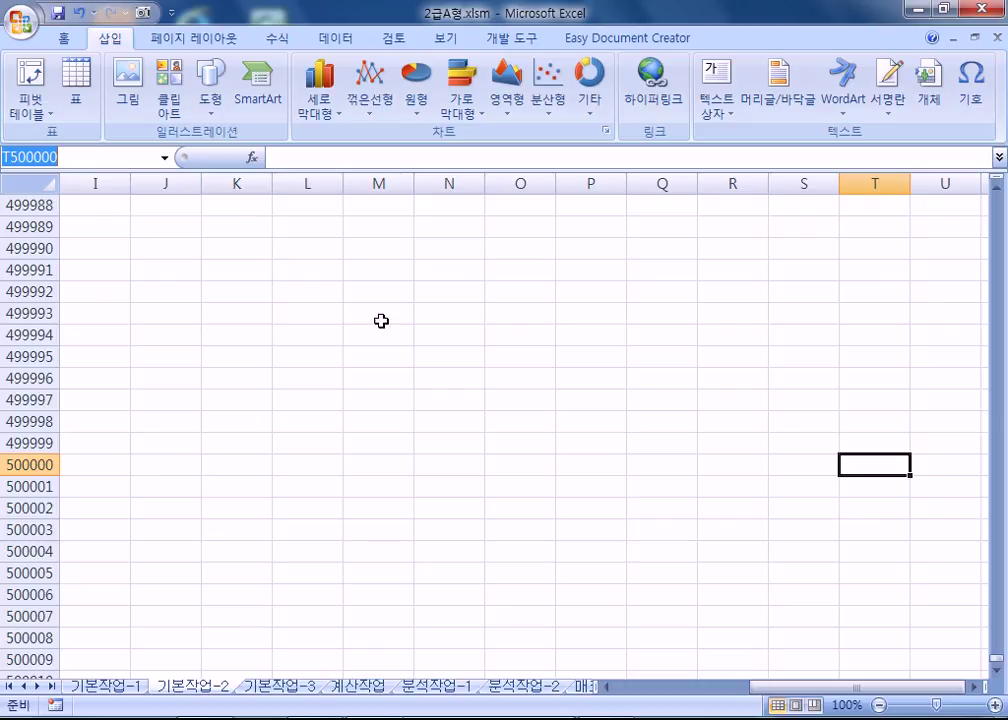
left_click(108, 158)
left_click(165, 158)
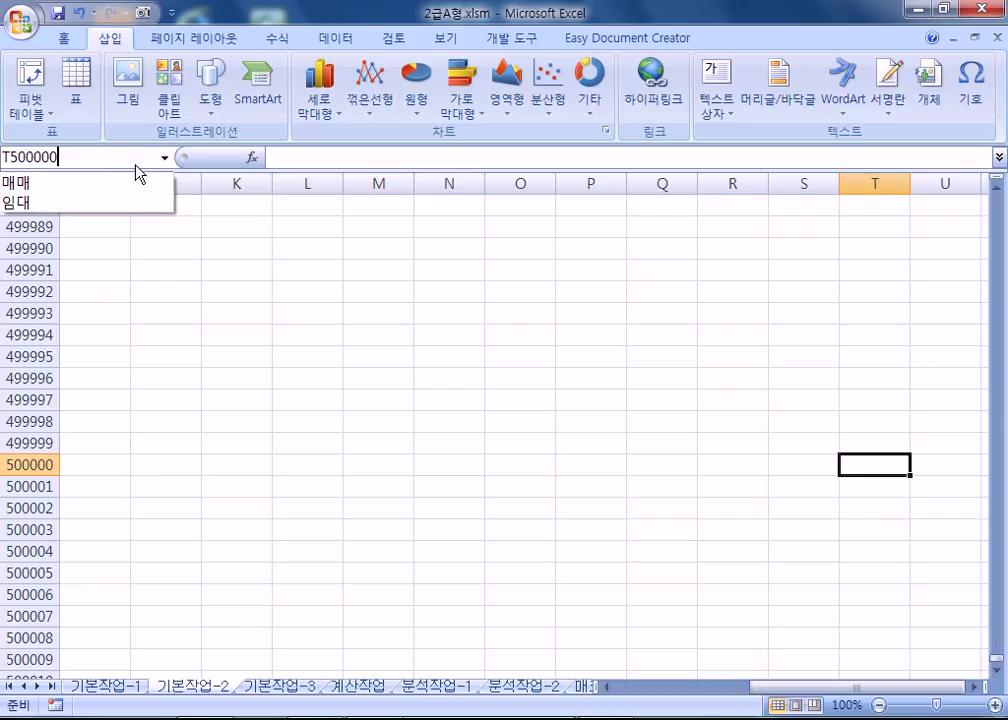
left_click(94, 186)
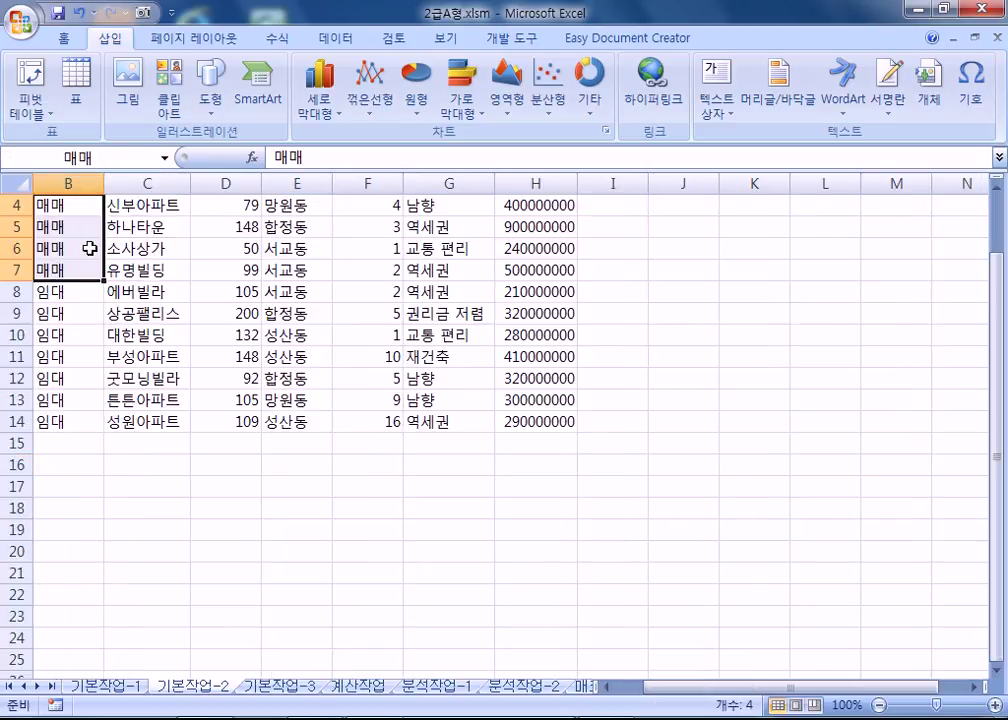
scroll(89, 248, "up", 1)
Jump to W1000000, return to A1, and bring up the Go To dialog.
left_click(110, 157)
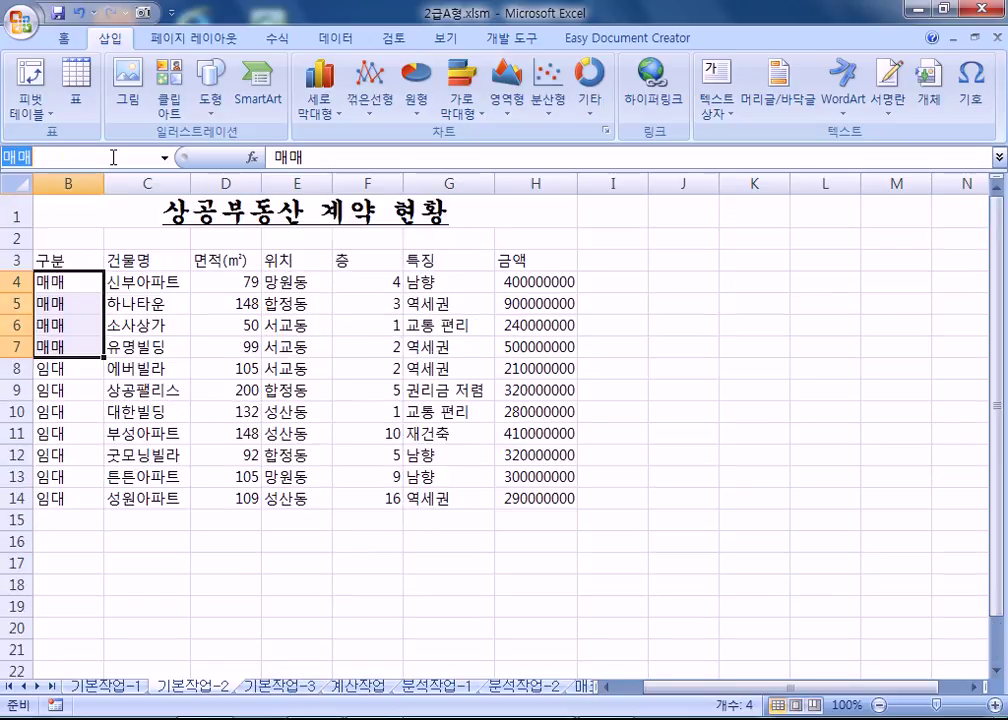
type("W1000000")
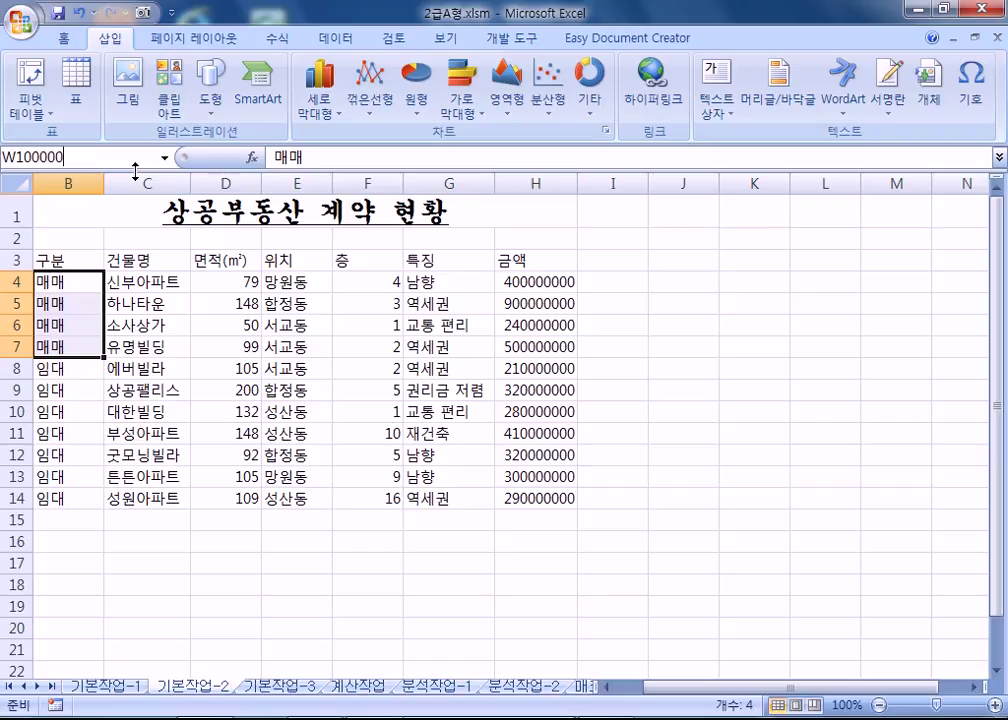
key("Return")
scroll(659, 391, "down", 4)
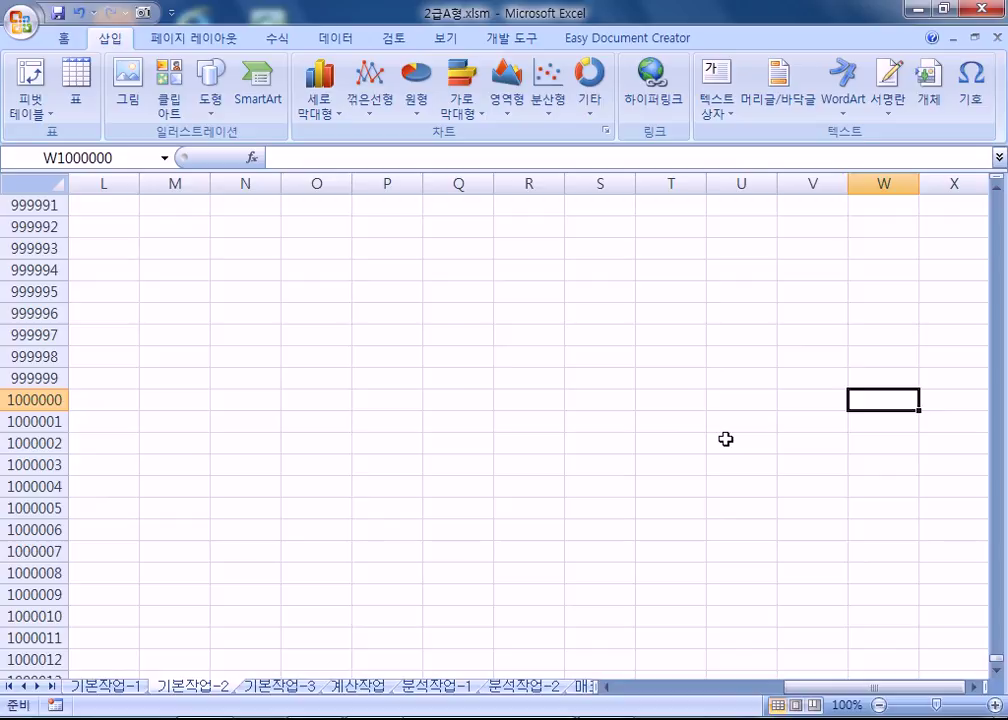
key("ctrl+Home")
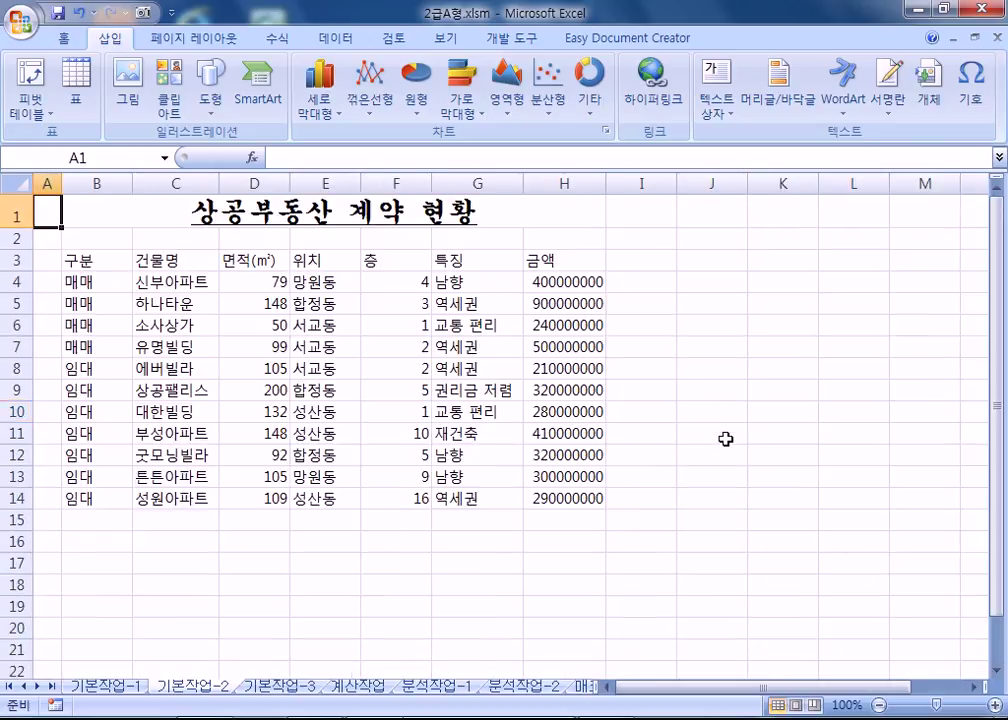
key("F5")
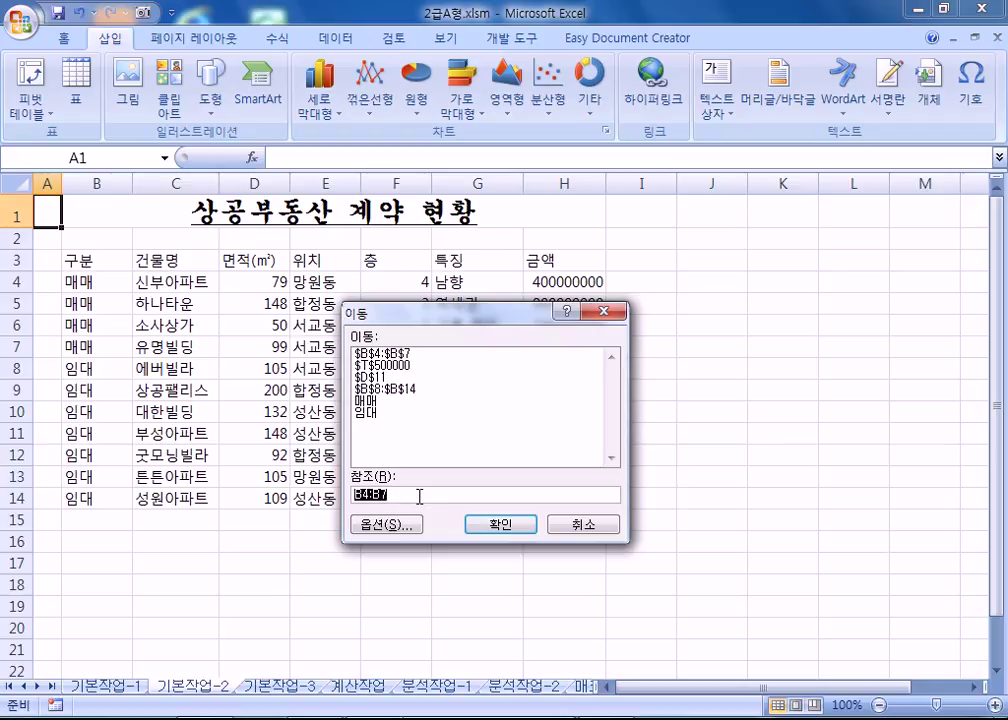
Dismiss the Go To dialog and select the 금액 amounts in H4:H14.
key("Escape")
key("F5")
left_click_drag(460, 321, 613, 200)
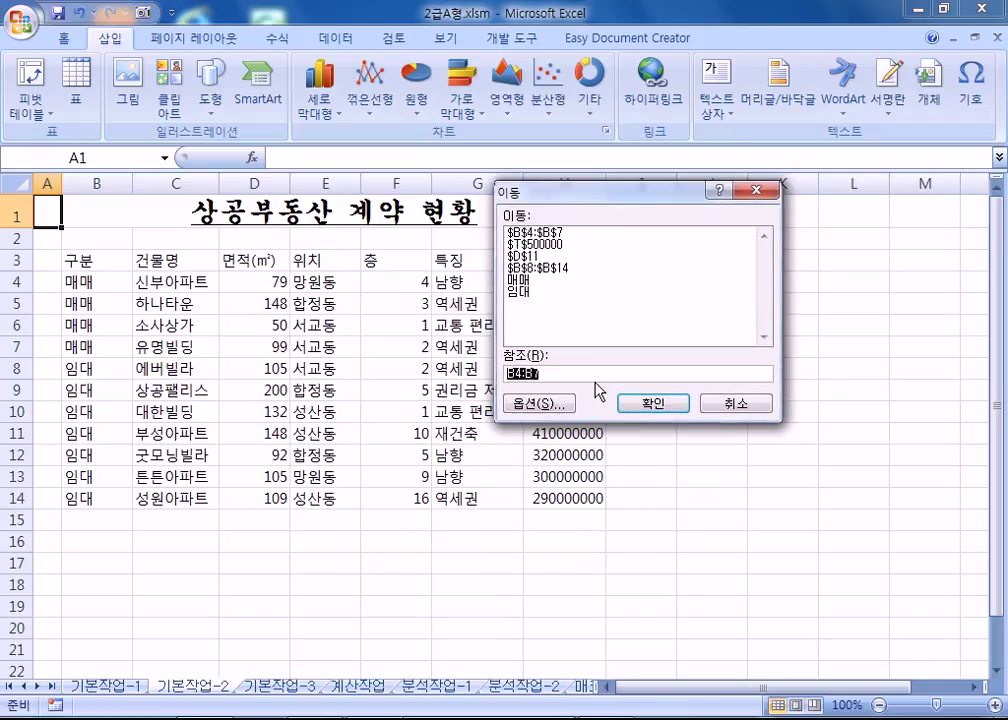
key("Escape")
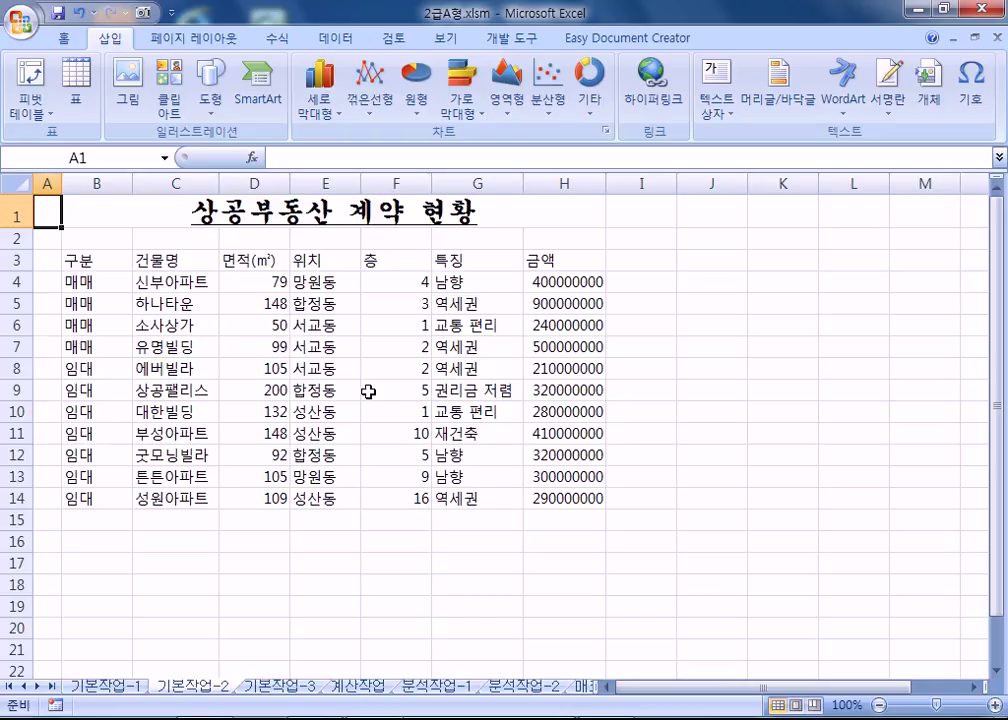
left_click_drag(553, 283, 548, 500)
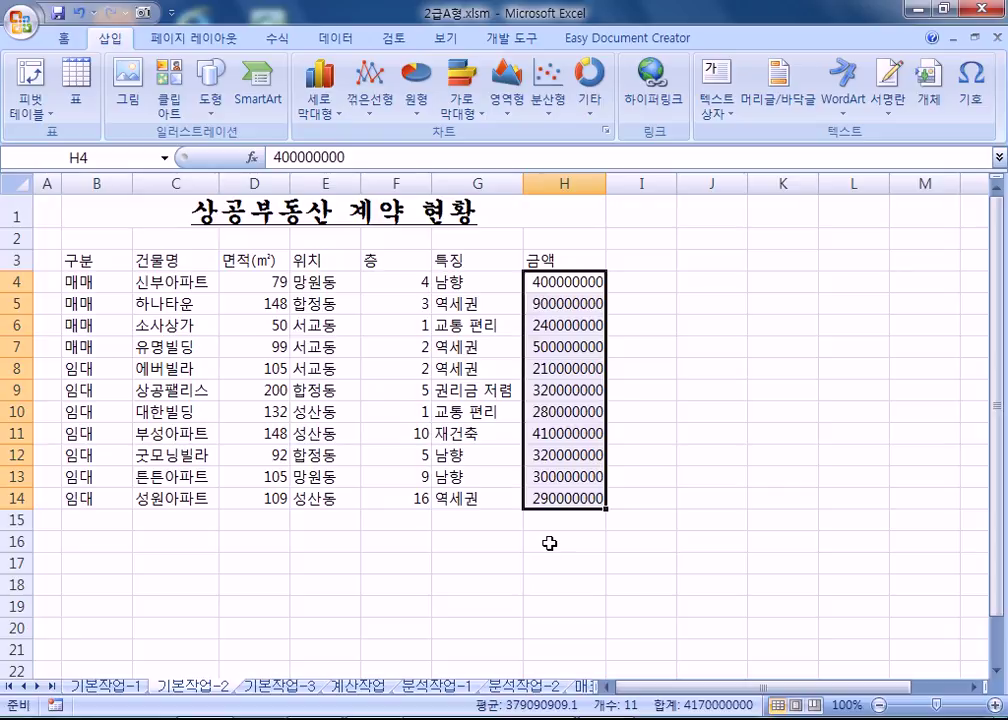
Give H4:H14 the custom format #,##0,,백만원 so amounts show in millions.
key("ctrl+1")
left_click(432, 301)
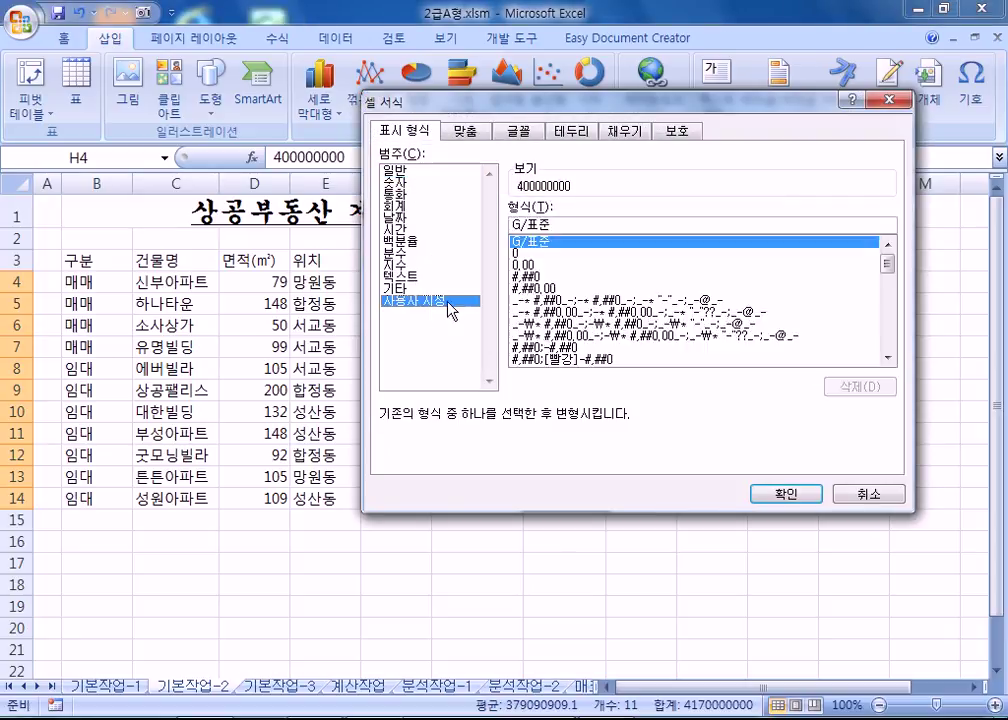
left_click(535, 277)
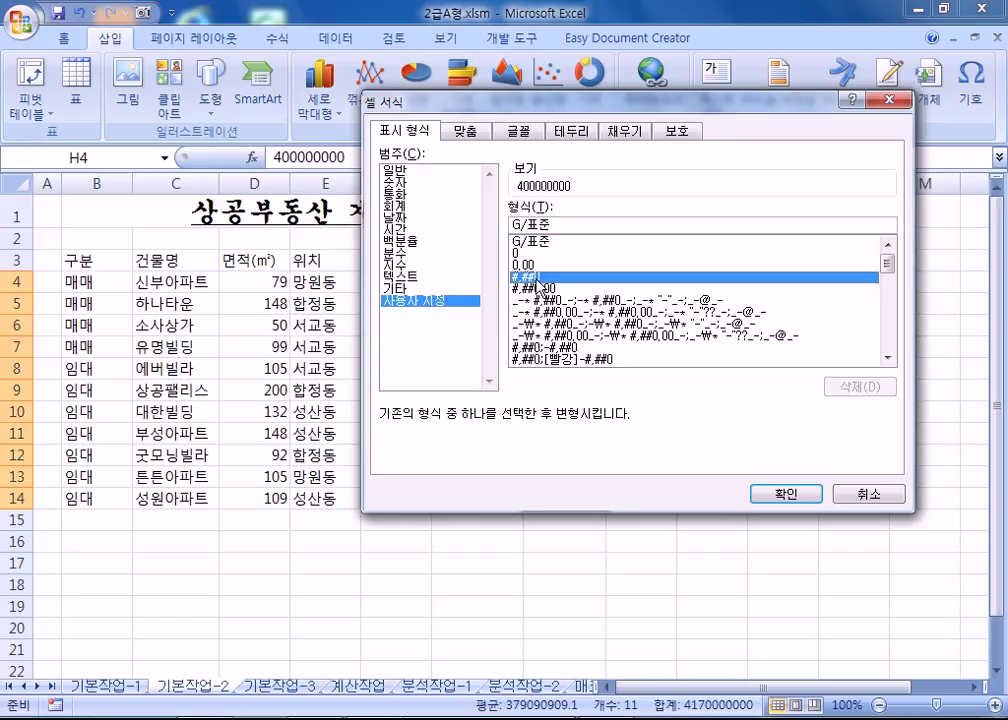
left_click(560, 228)
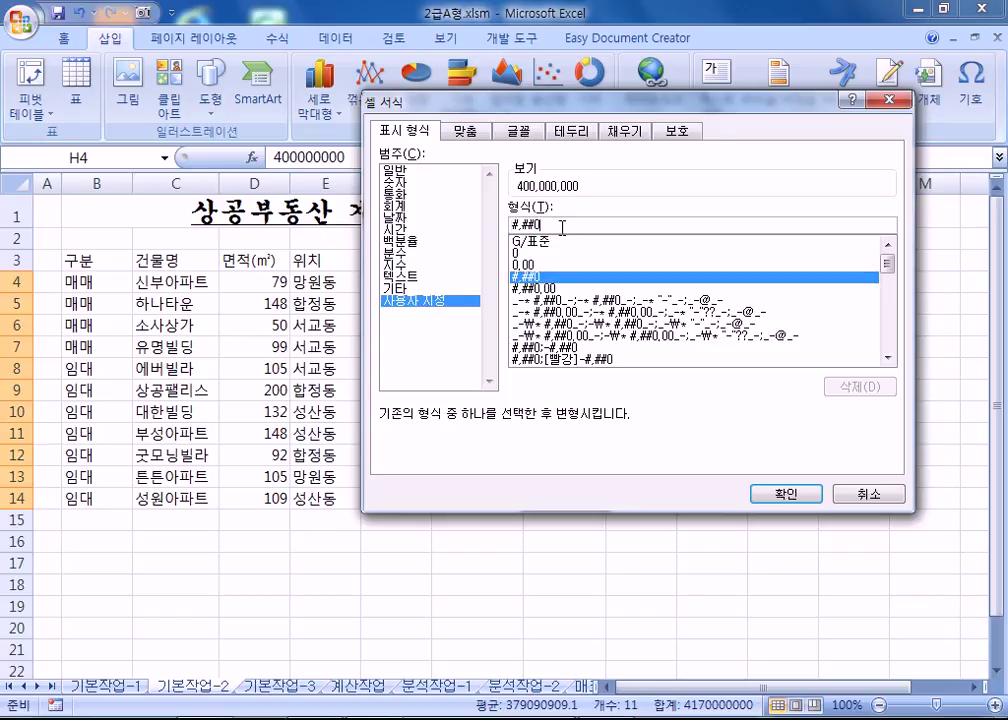
type(",,")
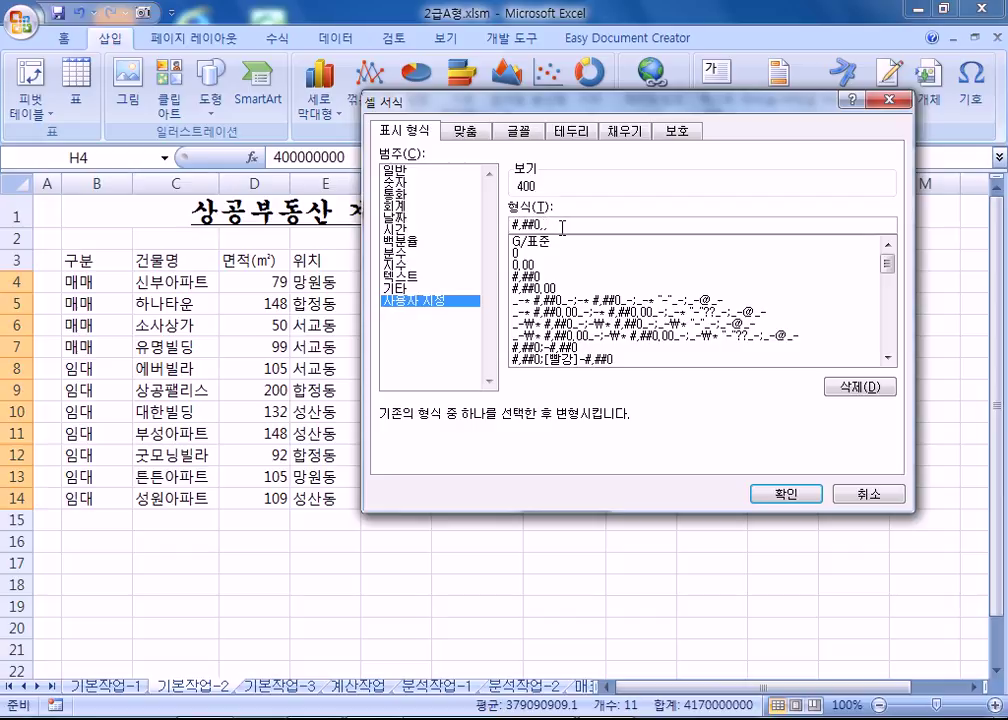
key("BackSpace")
type(",")
key("BackSpace")
type(",백만원")
key("Return")
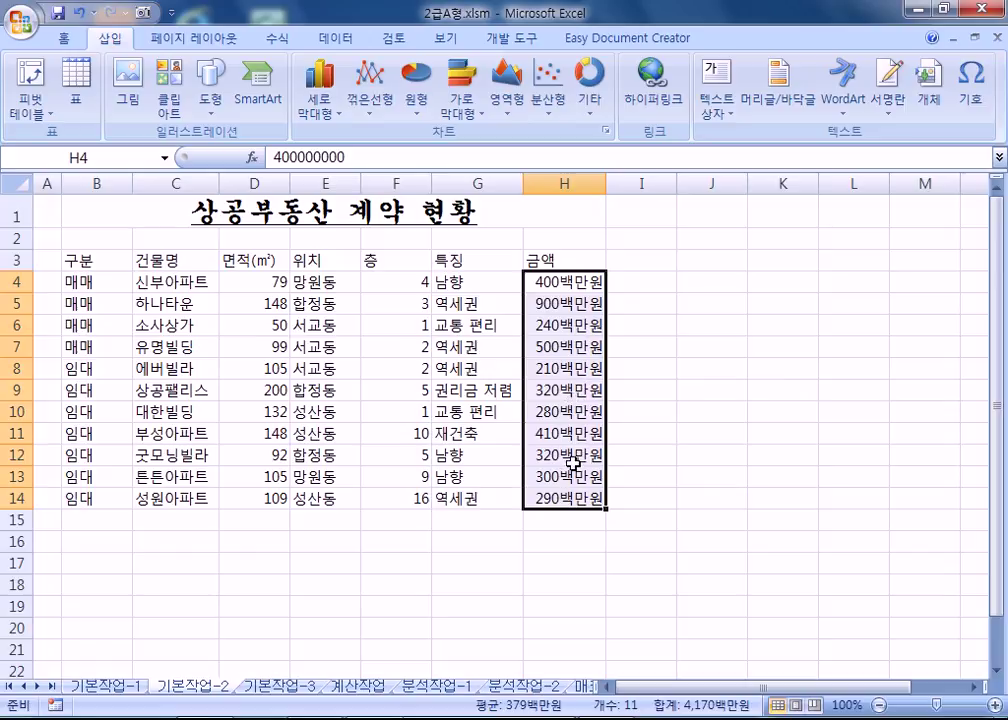
Experiment with H4:H14's custom format code, moving the 백만원 suffix and adding scaling commas.
key("ctrl+1")
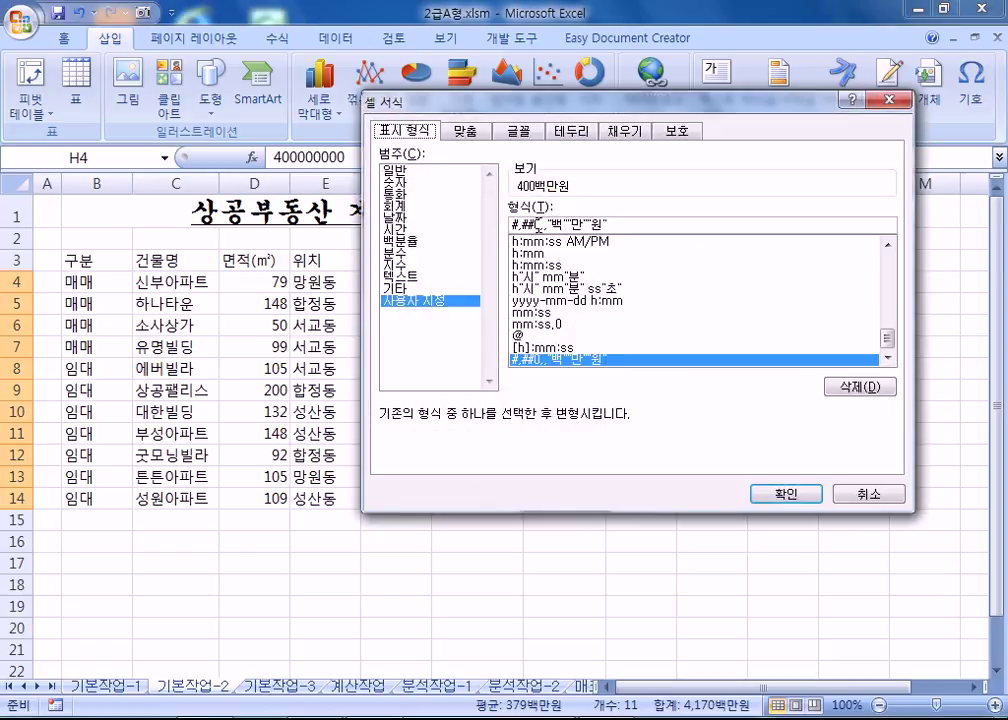
left_click_drag(536, 222, 463, 218)
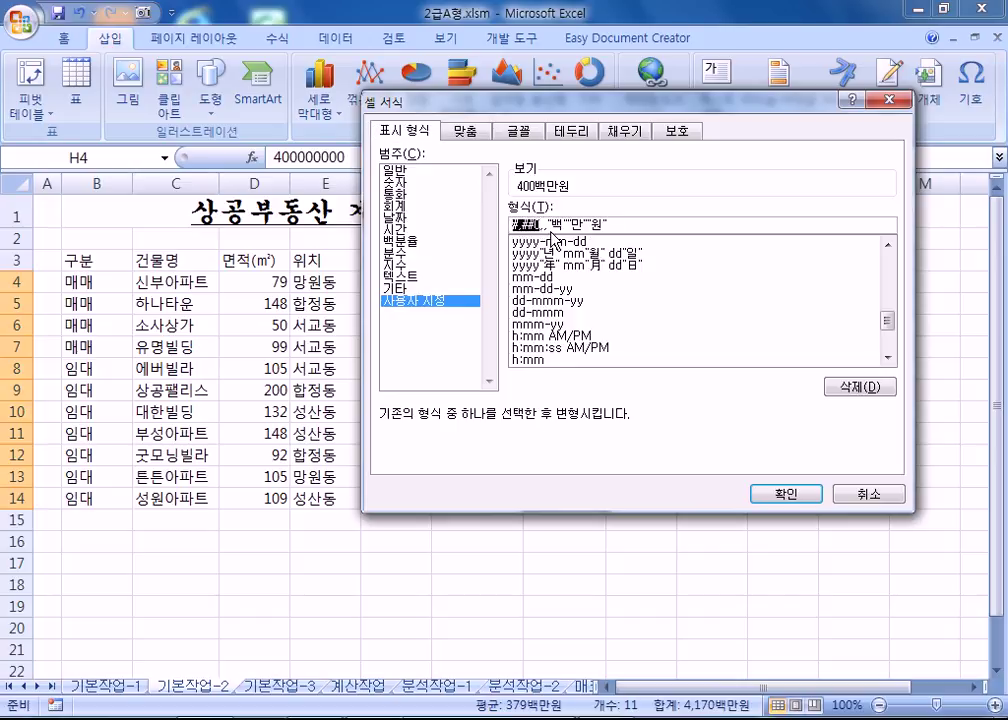
left_click_drag(541, 224, 646, 224)
key("ctrl+c")
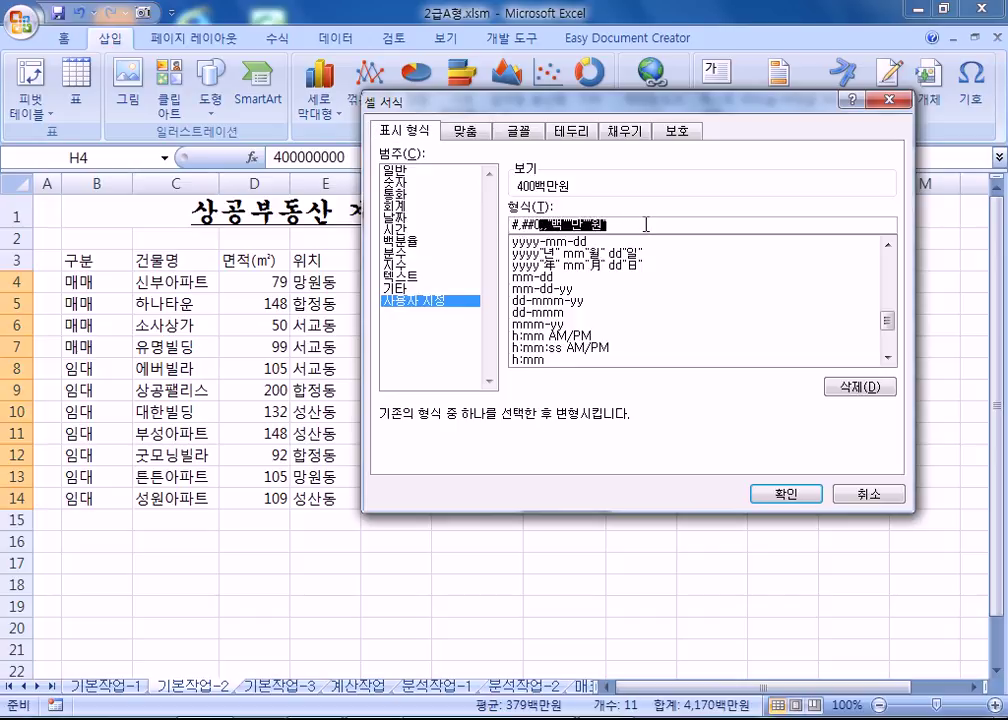
scroll(580, 310, "up", 10)
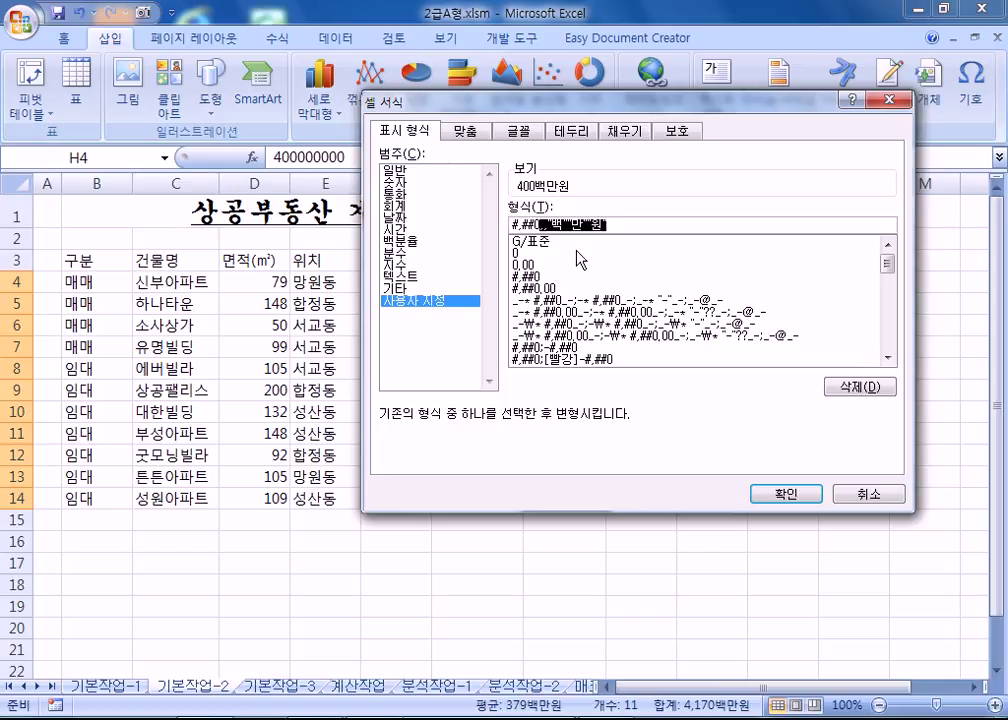
left_click(575, 242)
left_click(569, 221)
key("ctrl+v")
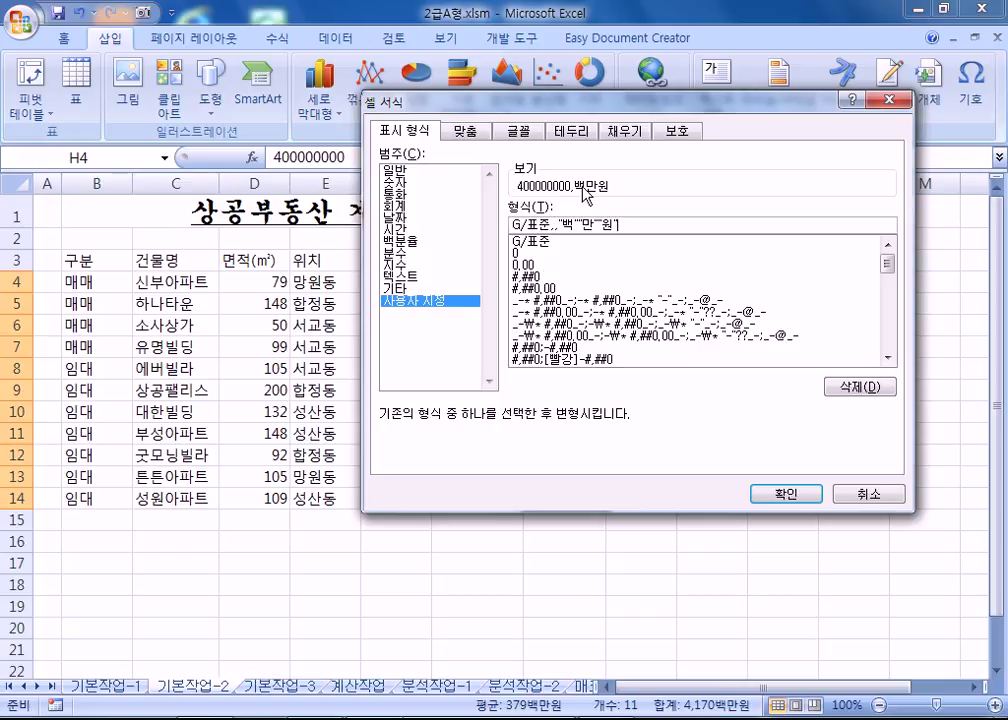
left_click_drag(553, 225, 680, 228)
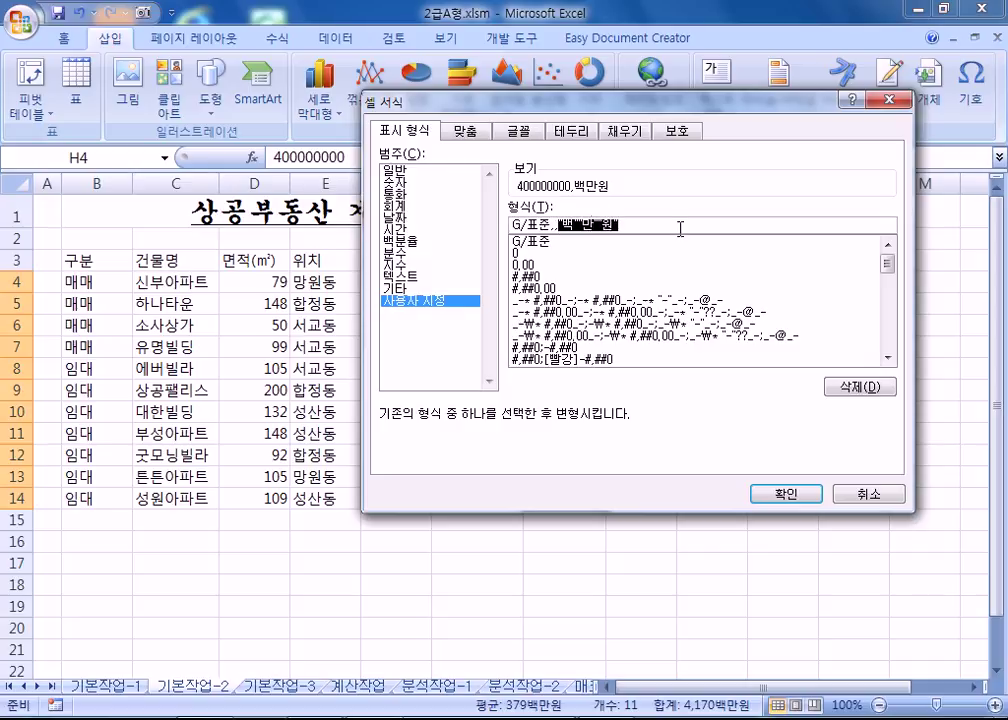
key("BackSpace")
key("BackSpace")
key("BackSpace")
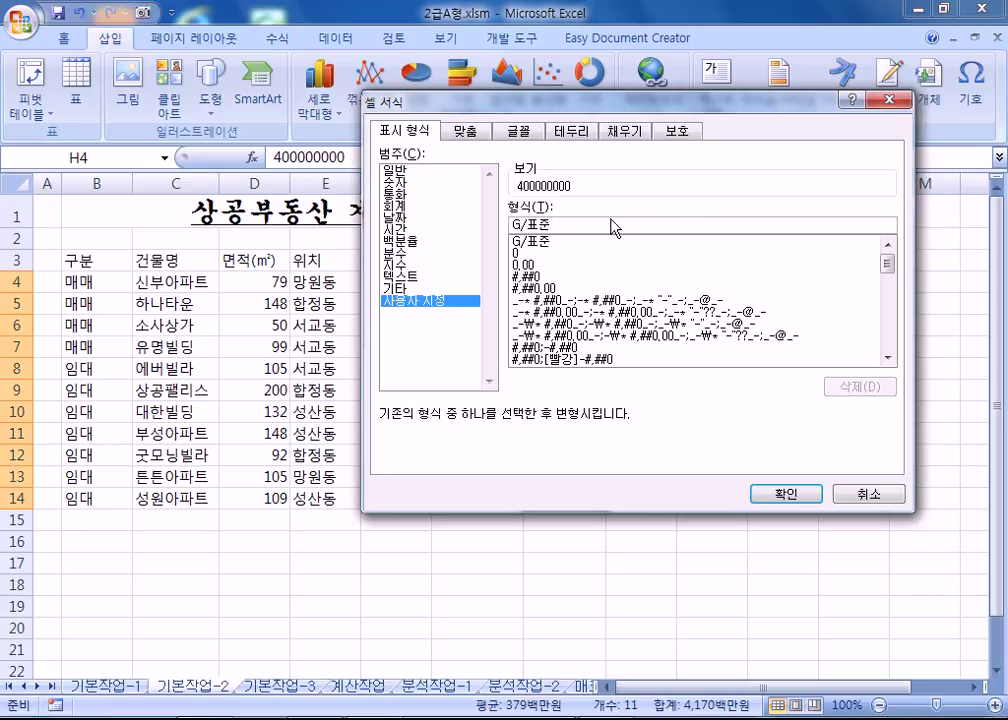
type(",,,,,,,,,,,,,,,,,,,,")
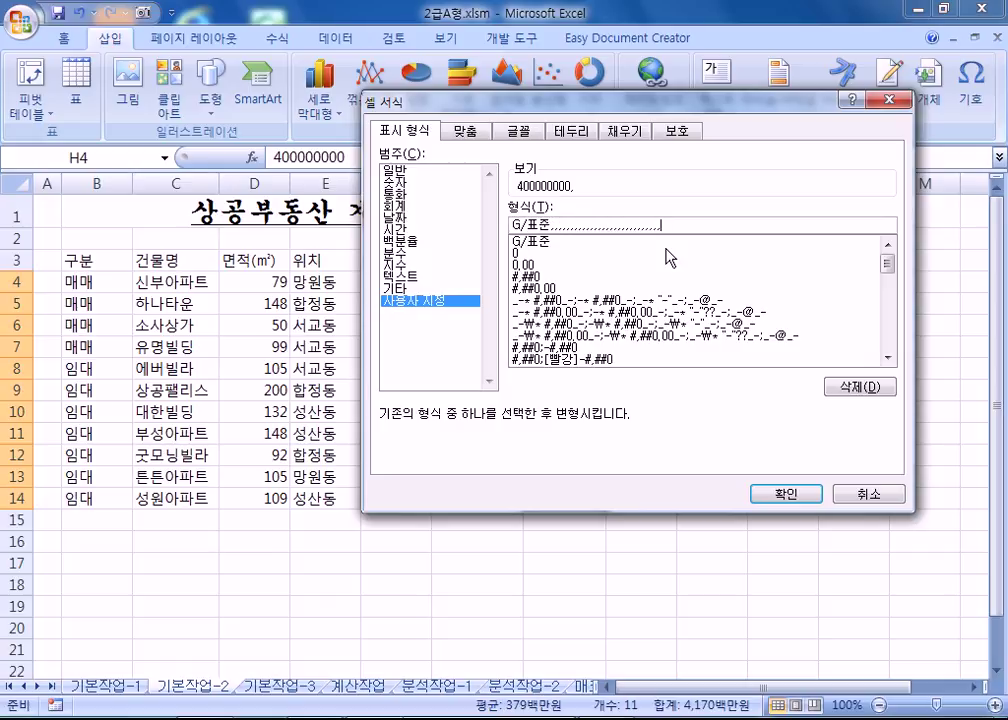
Apply the custom format #,##0,,"백만원" so amounts show in millions, e.g. 400백만원.
left_click(514, 253)
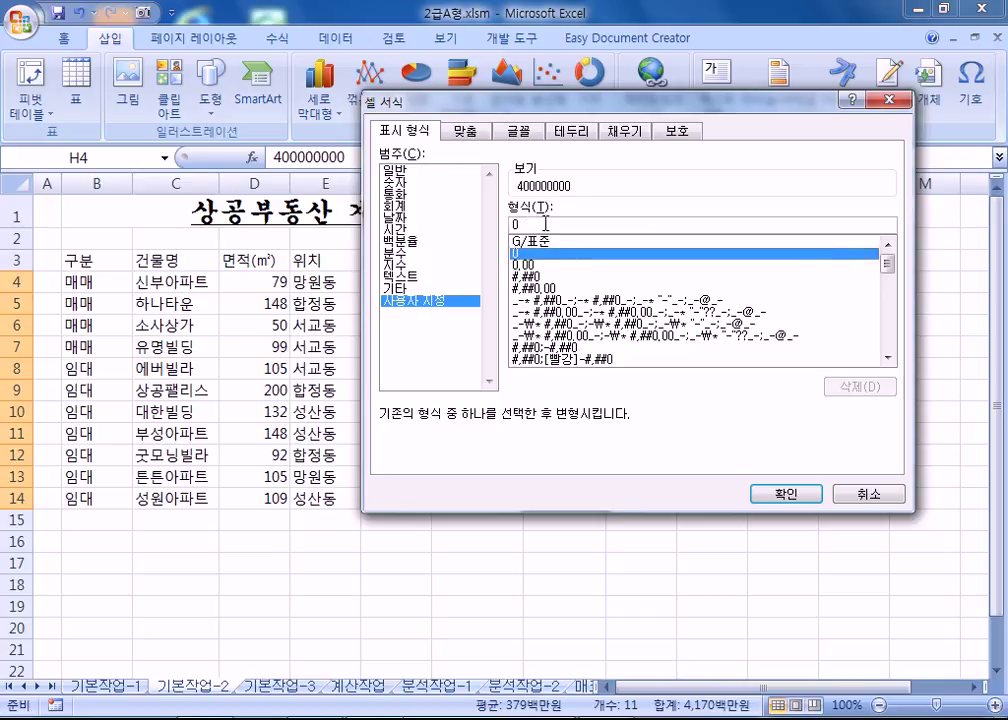
left_click(550, 225)
type(",,")
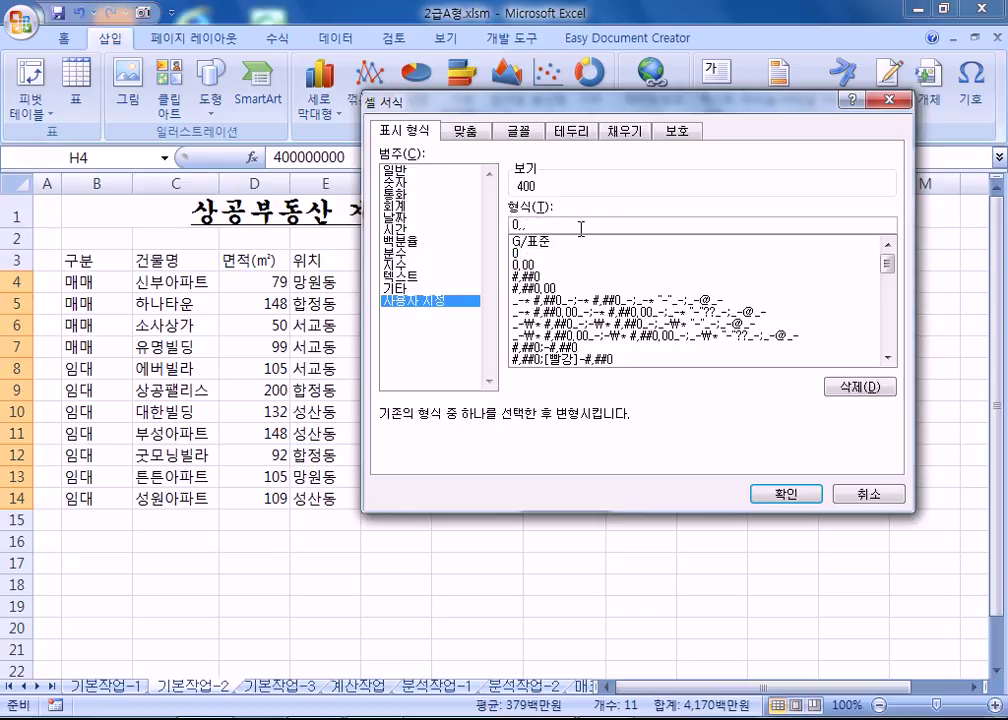
key("BackSpace")
key("BackSpace")
type(".00,,")
left_click(532, 276)
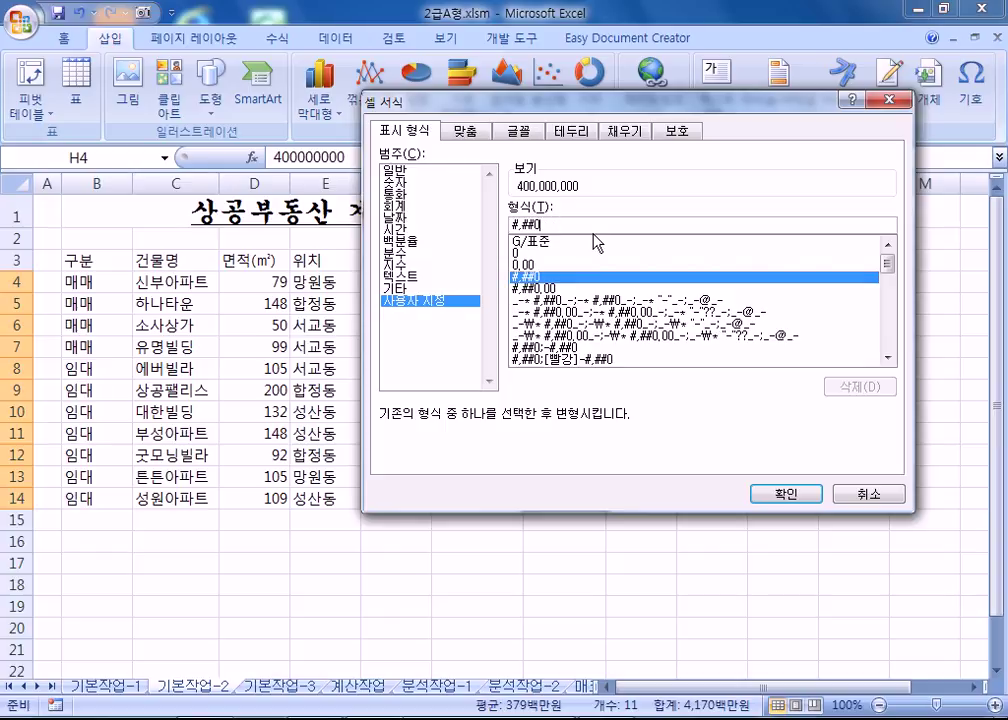
left_click(556, 224)
type(",,")
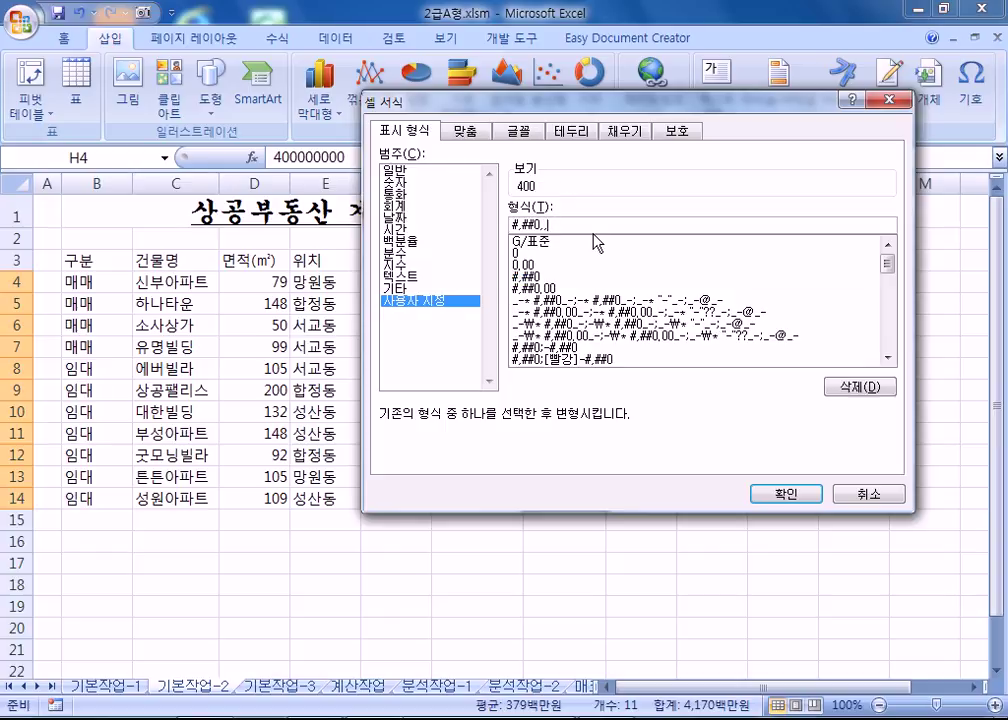
type("백ㅁ만원")
key("Return")
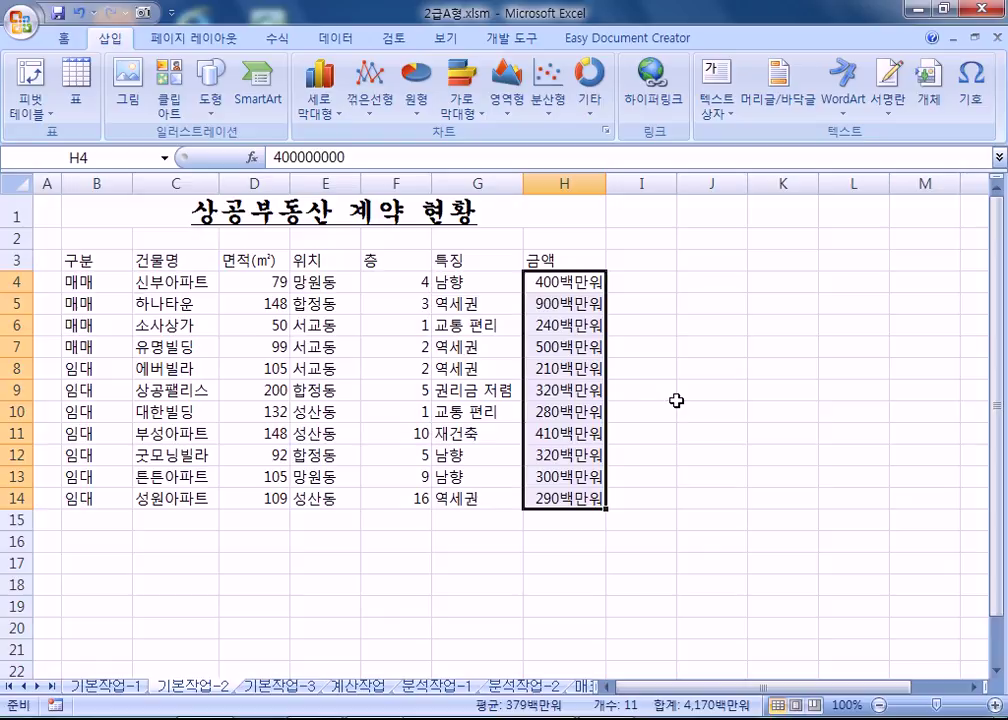
key("ctrl+1")
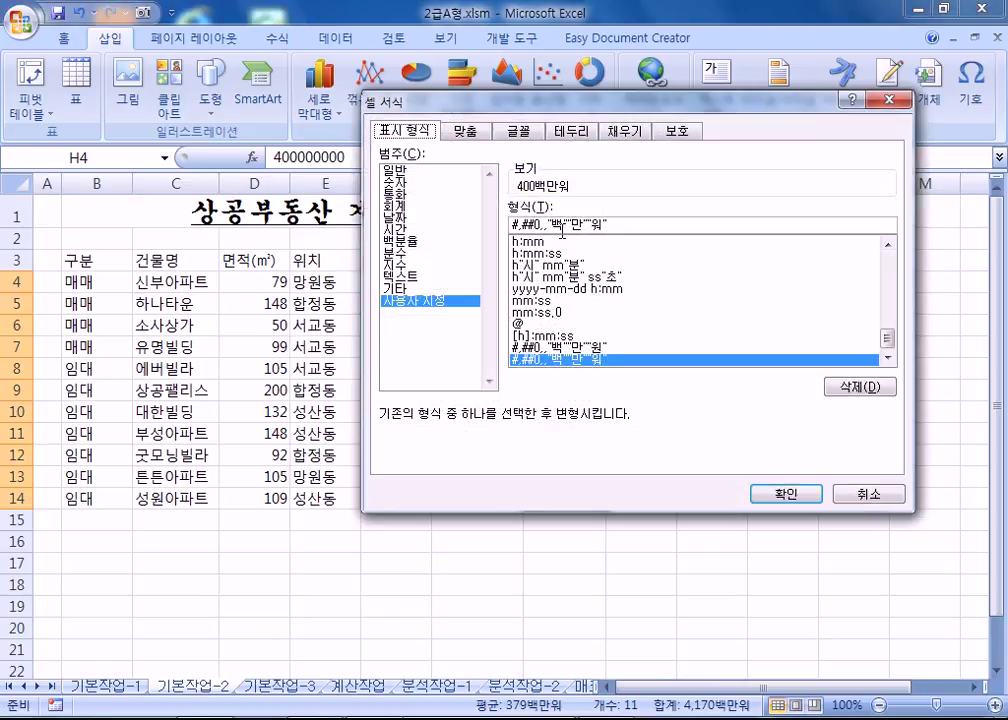
left_click(516, 223)
key("Right")
key("Right")
key("Delete")
key("Delete")
key("Delete")
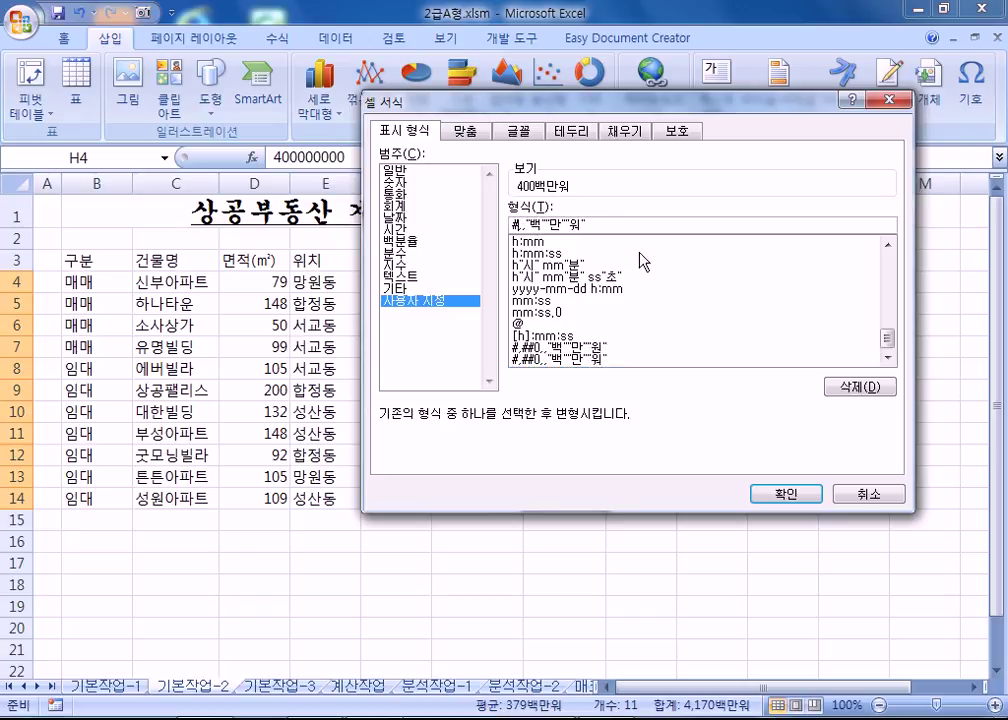
key("Delete")
key("Delete")
key("Delete")
key("Delete")
key("Delete")
key("Delete")
key("Delete")
key("Delete")
key("Delete")
key("Delete")
key("Delete")
key("Delete")
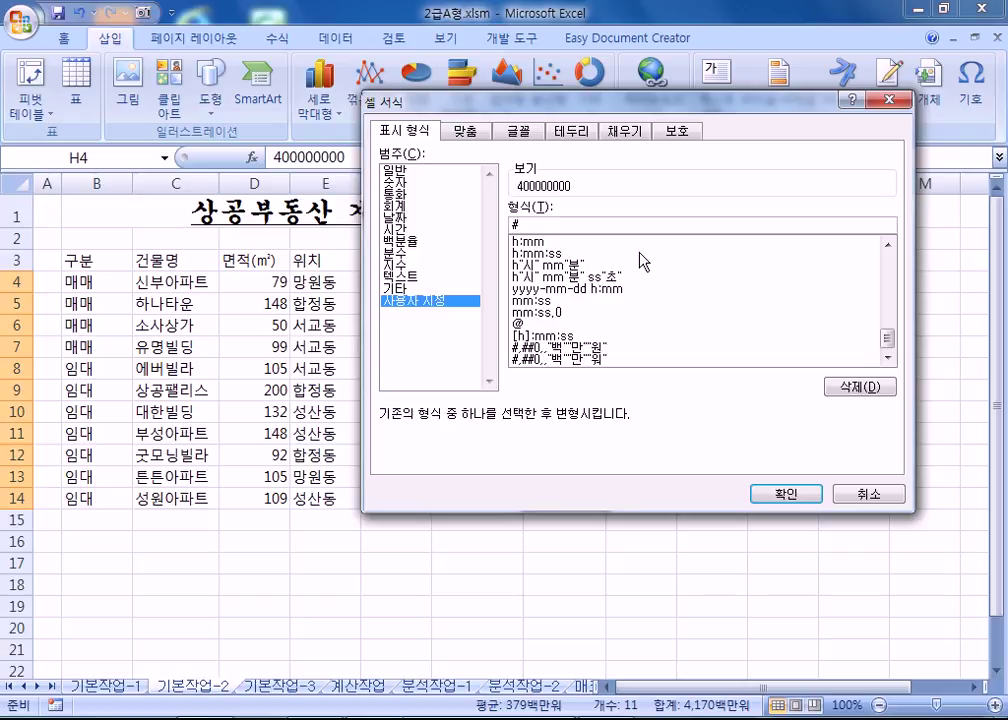
type(",,")
key("Return")
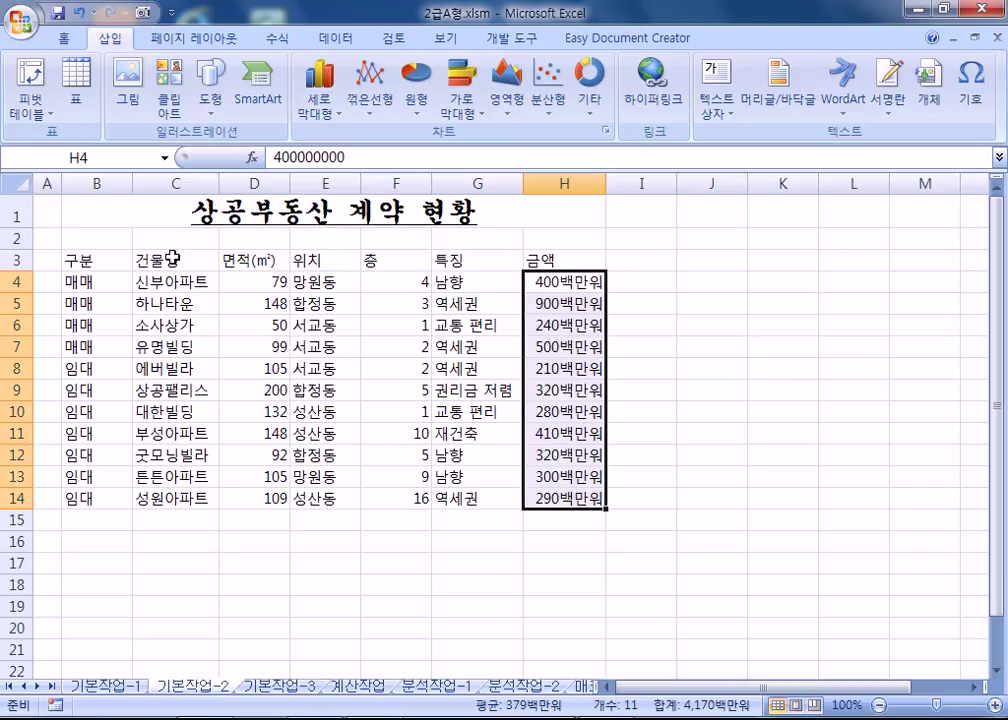
left_click_drag(70, 259, 548, 265)
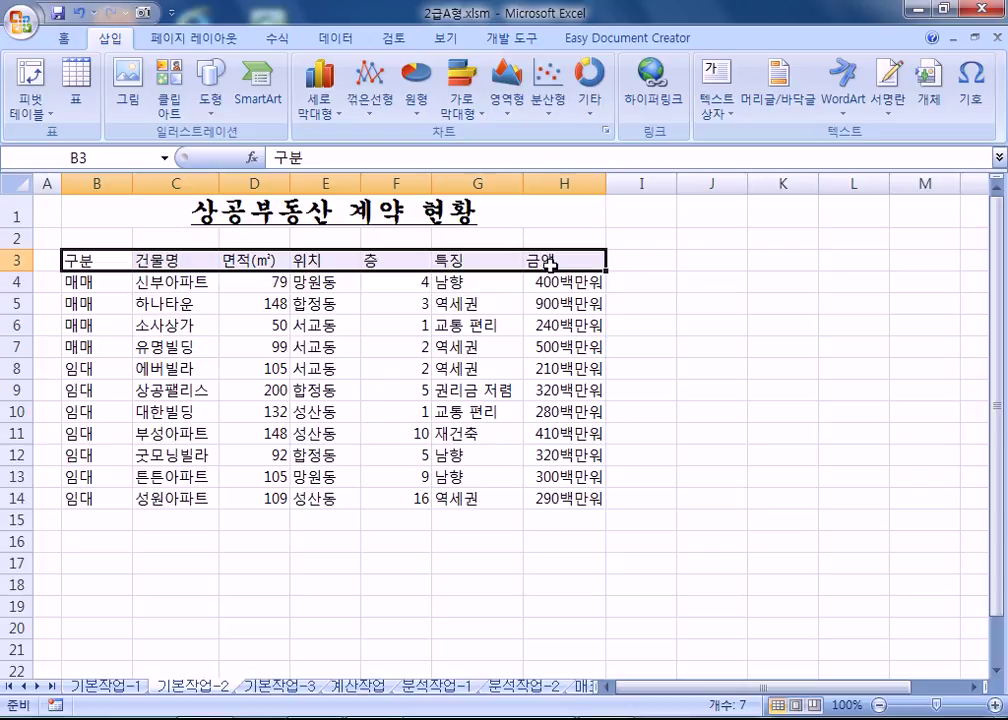
Centre the B3:H3 headers and give them the 강조색2 cell style with white text.
left_click(60, 40)
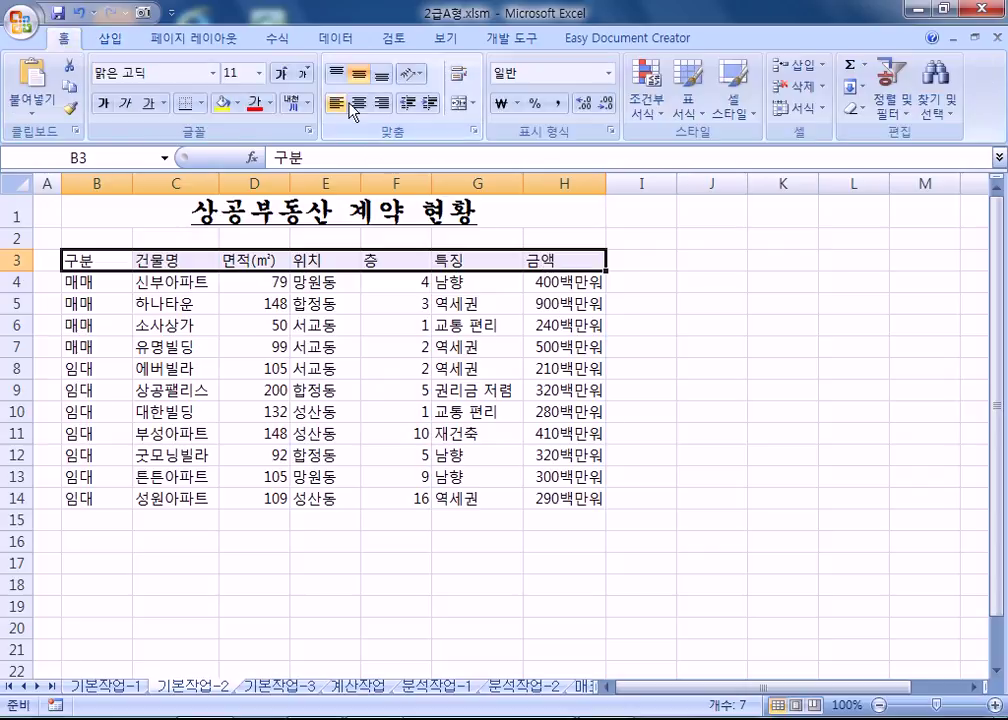
left_click(359, 103)
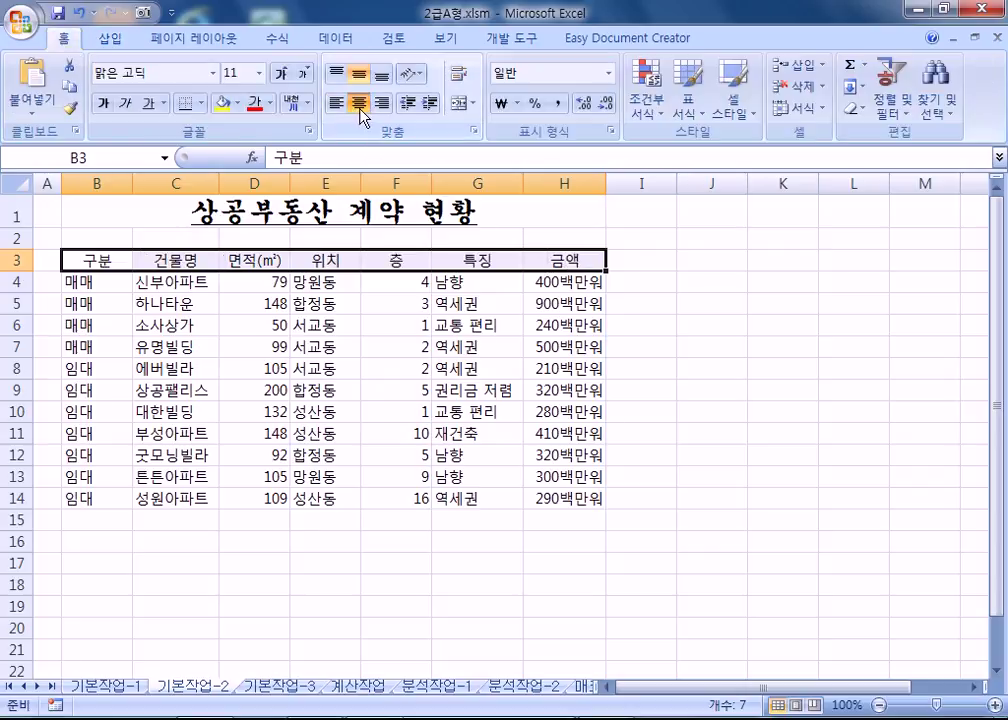
left_click(740, 110)
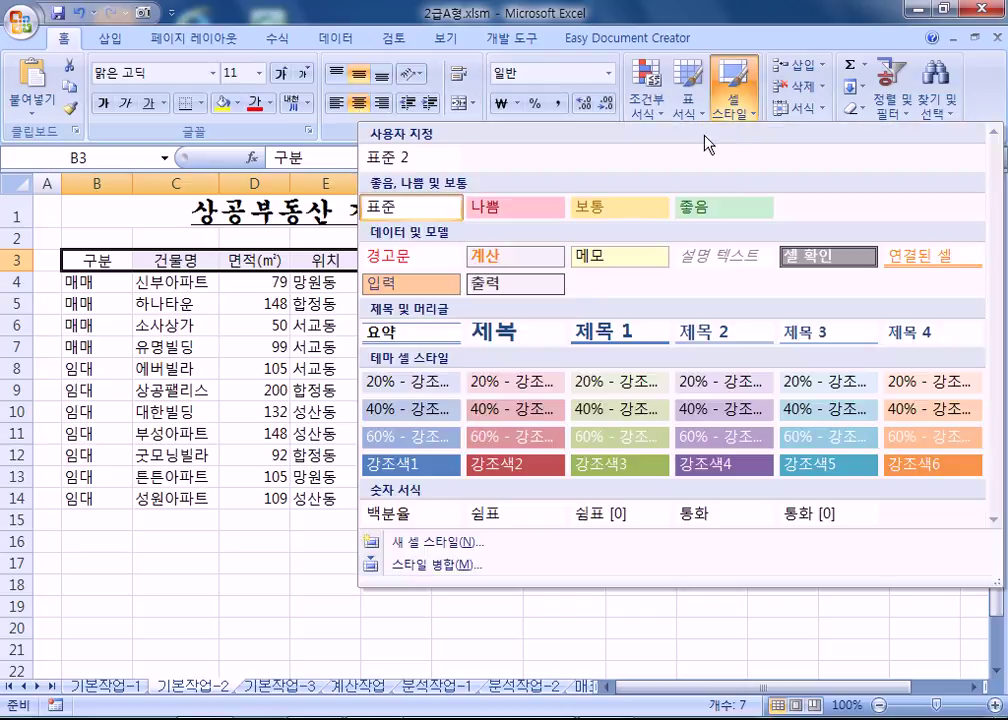
left_click(528, 468)
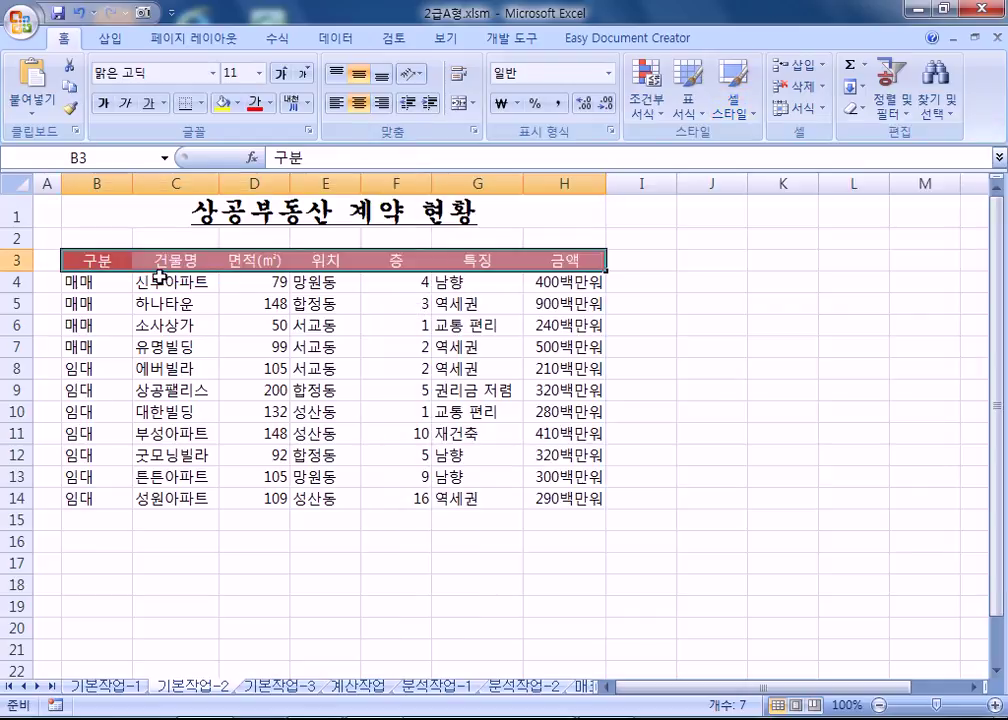
left_click_drag(95, 262, 561, 498)
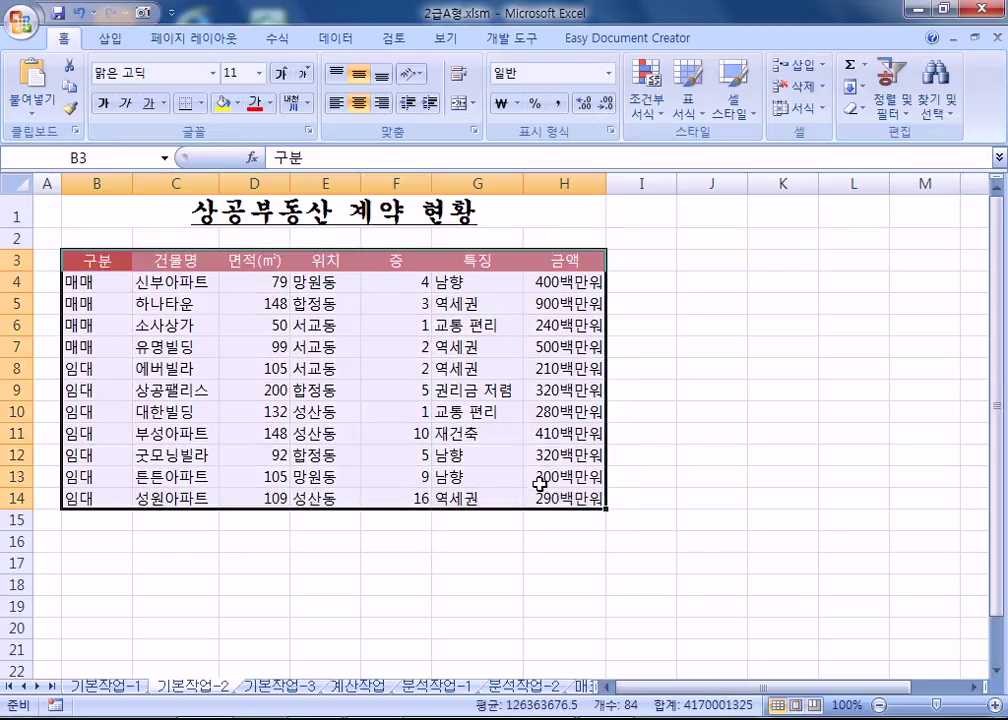
Apply All Borders to B3:H14, then set red outline and inside border lines.
left_click(201, 103)
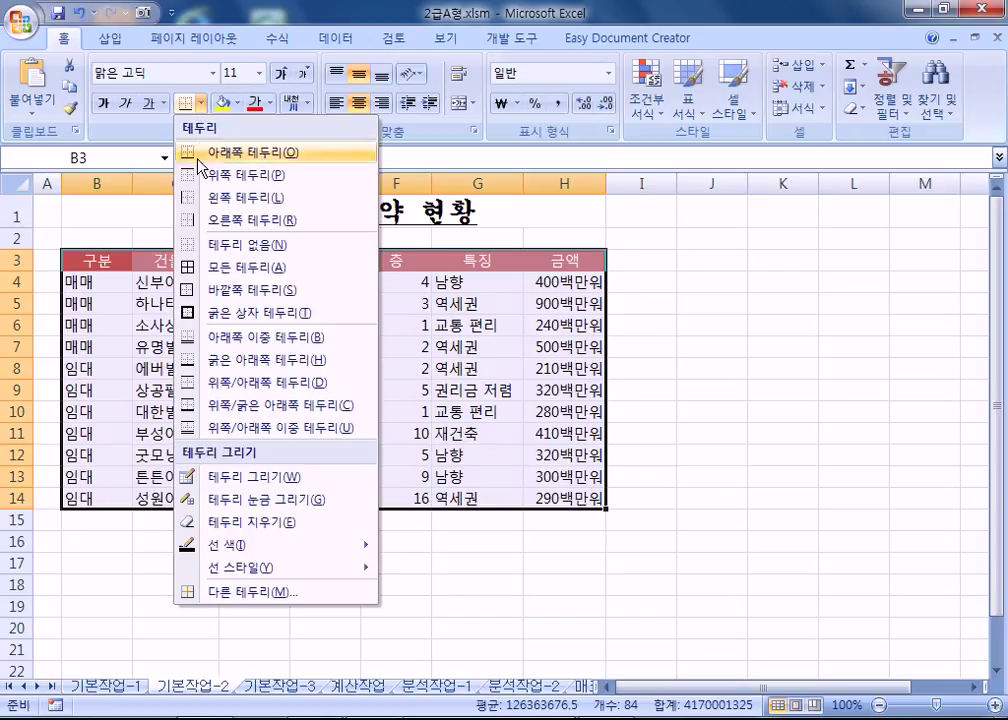
left_click(215, 277)
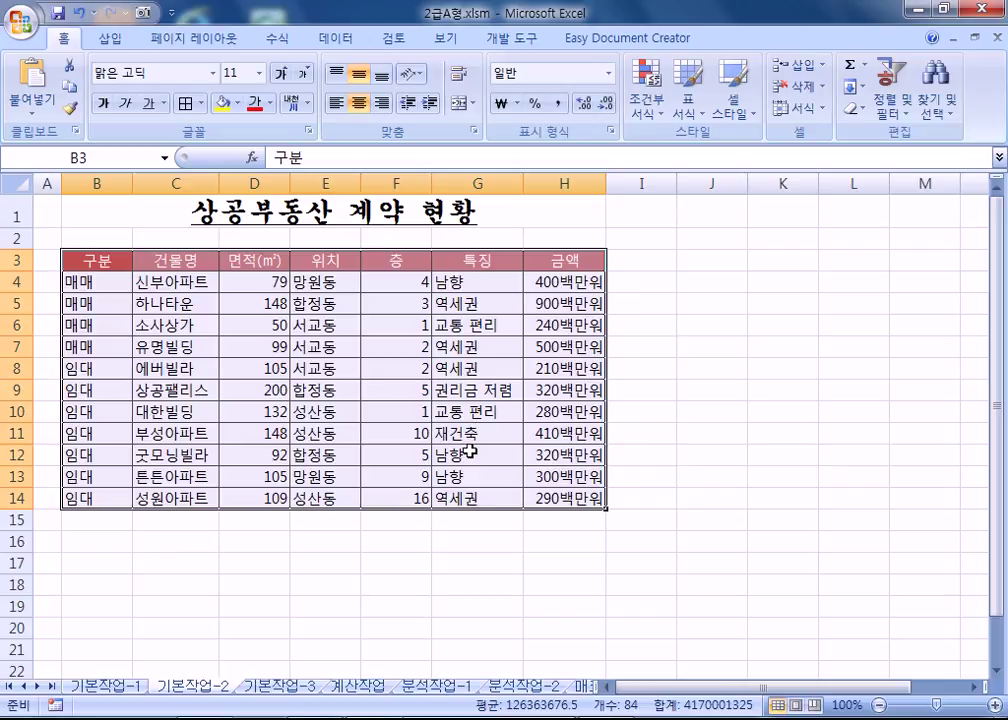
key("ctrl+1")
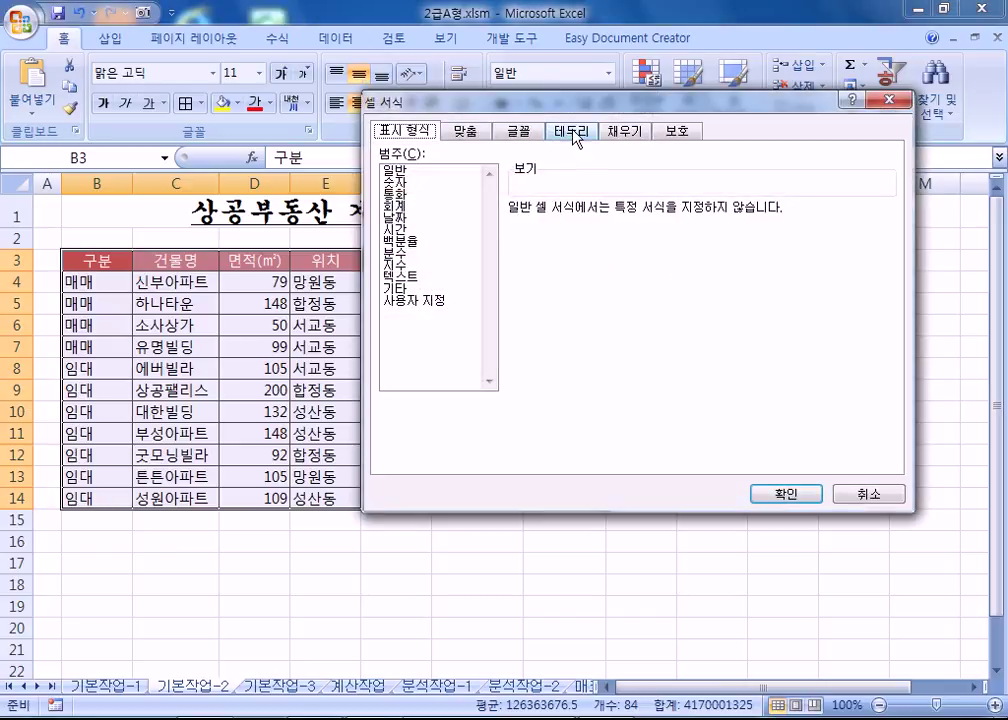
left_click(573, 131)
left_click_drag(574, 101, 643, 80)
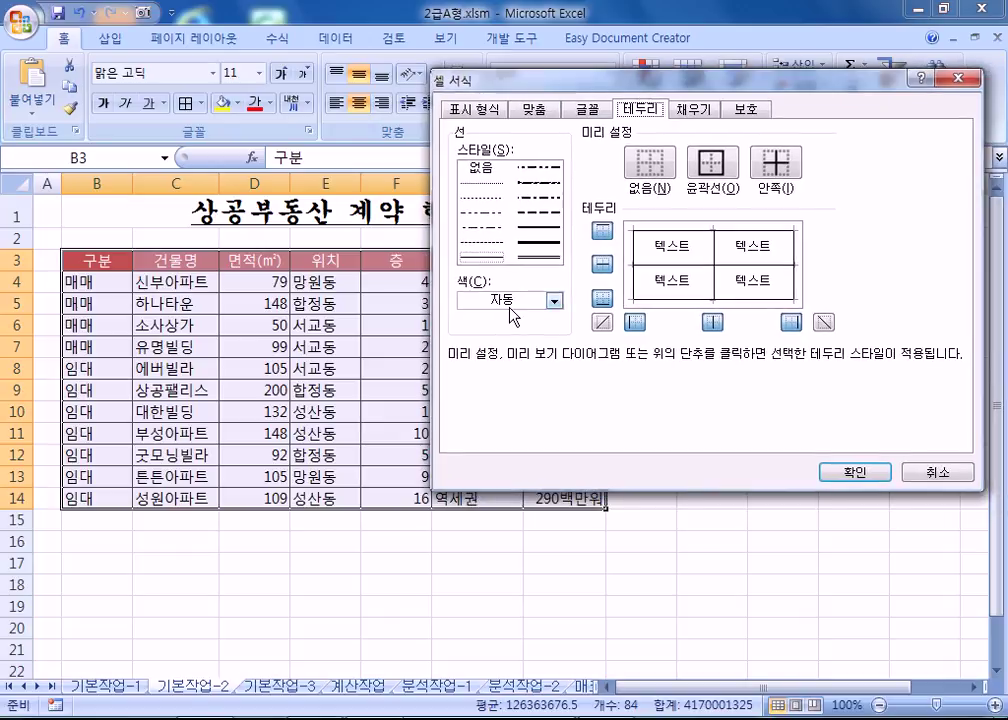
left_click(513, 308)
left_click(476, 474)
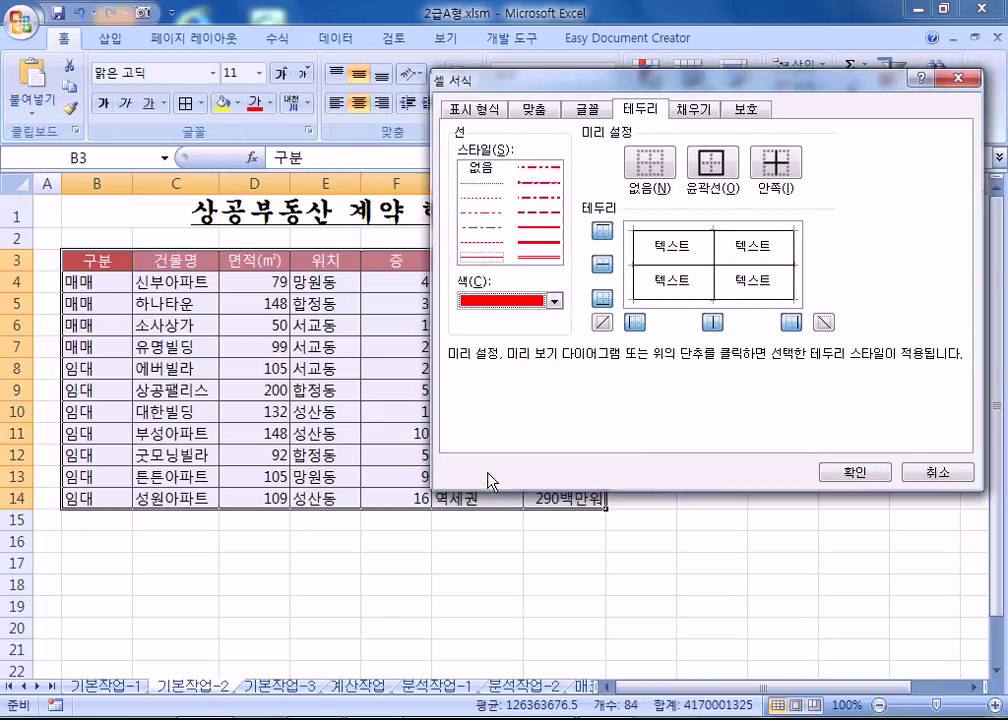
left_click(711, 162)
left_click(786, 174)
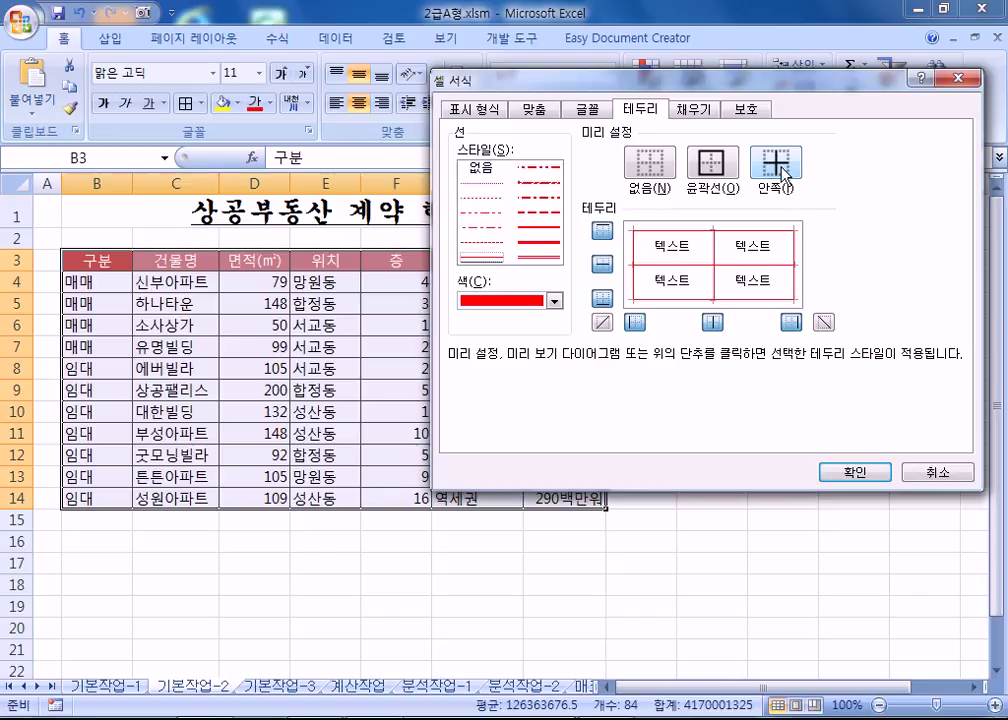
key("Return")
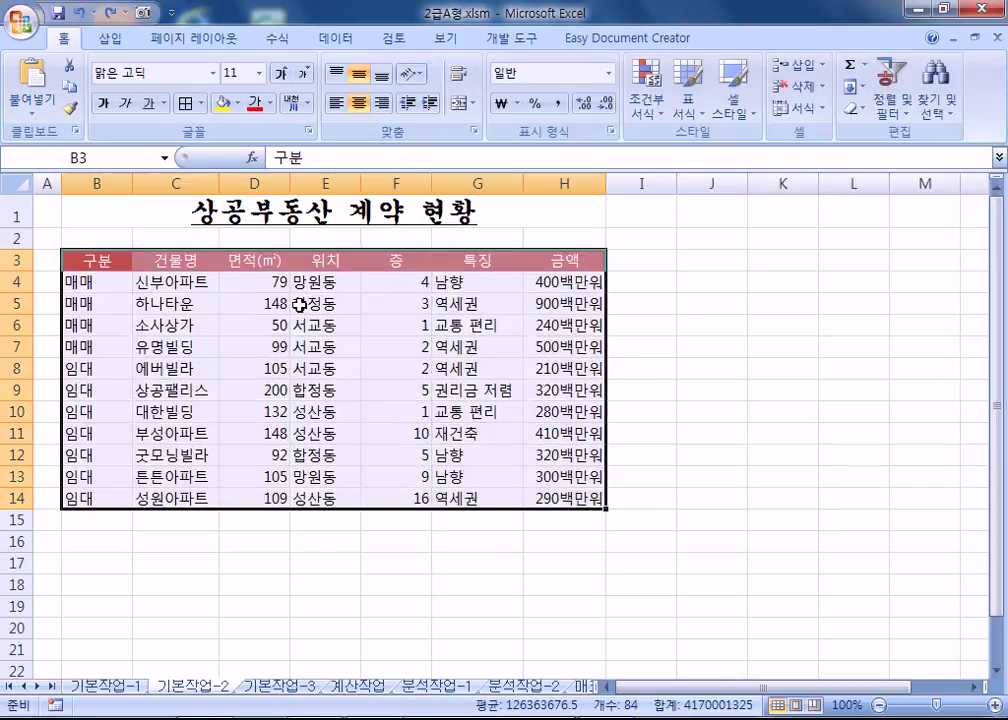
Reapply red inside and outline borders to the whole table B3:H14.
left_click(235, 303)
left_click_drag(90, 259, 605, 480)
key("ctrl+1")
left_click(519, 305)
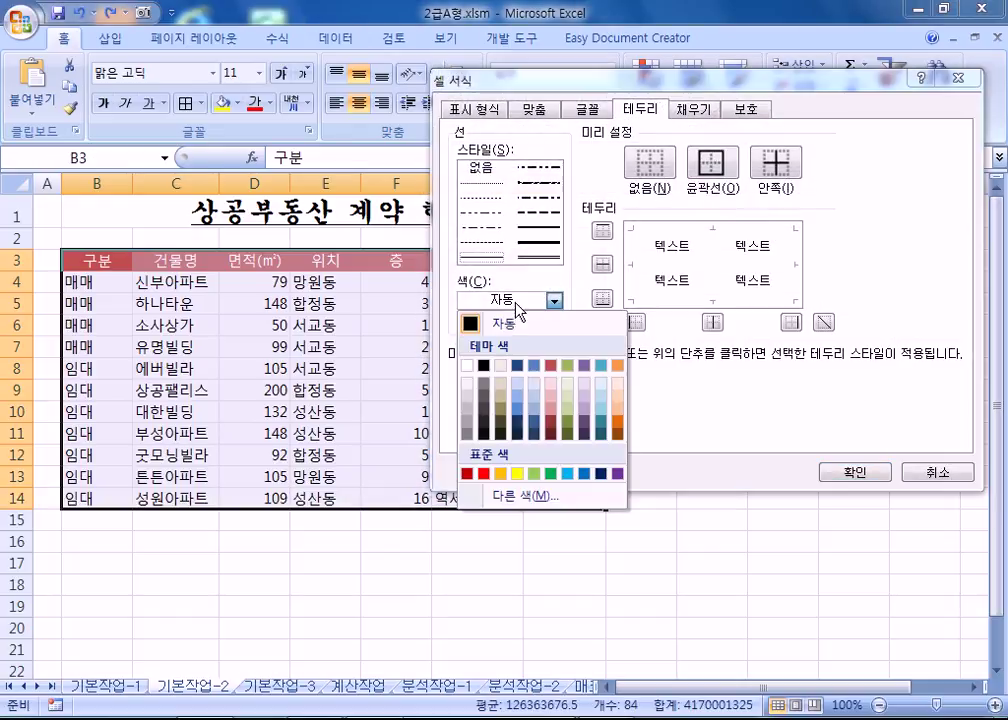
left_click(464, 476)
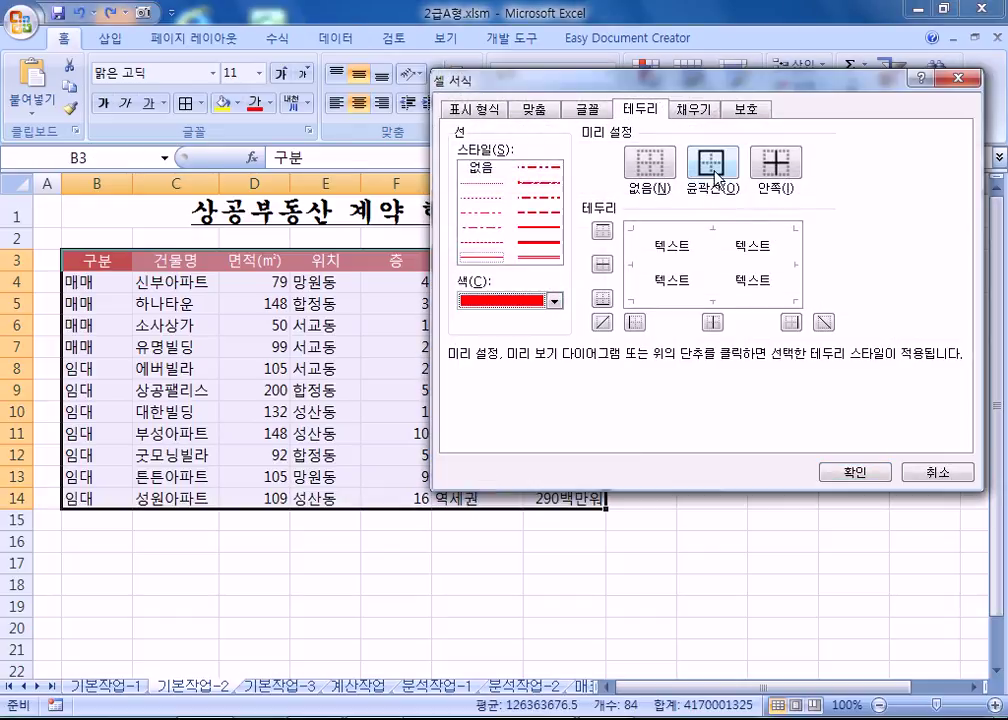
left_click(775, 158)
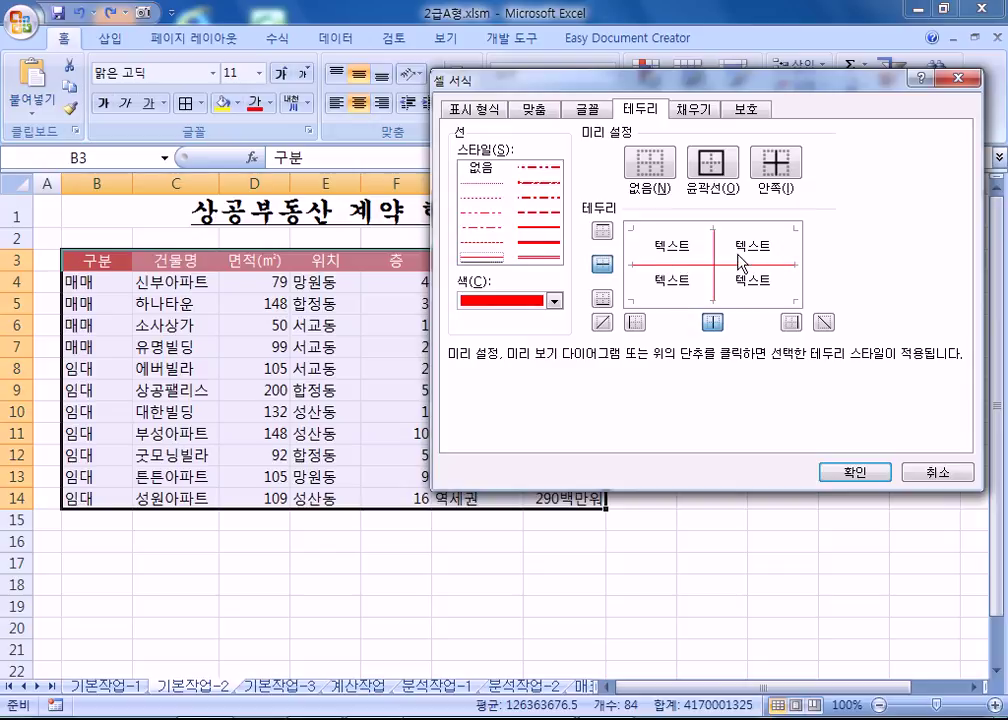
left_click(711, 162)
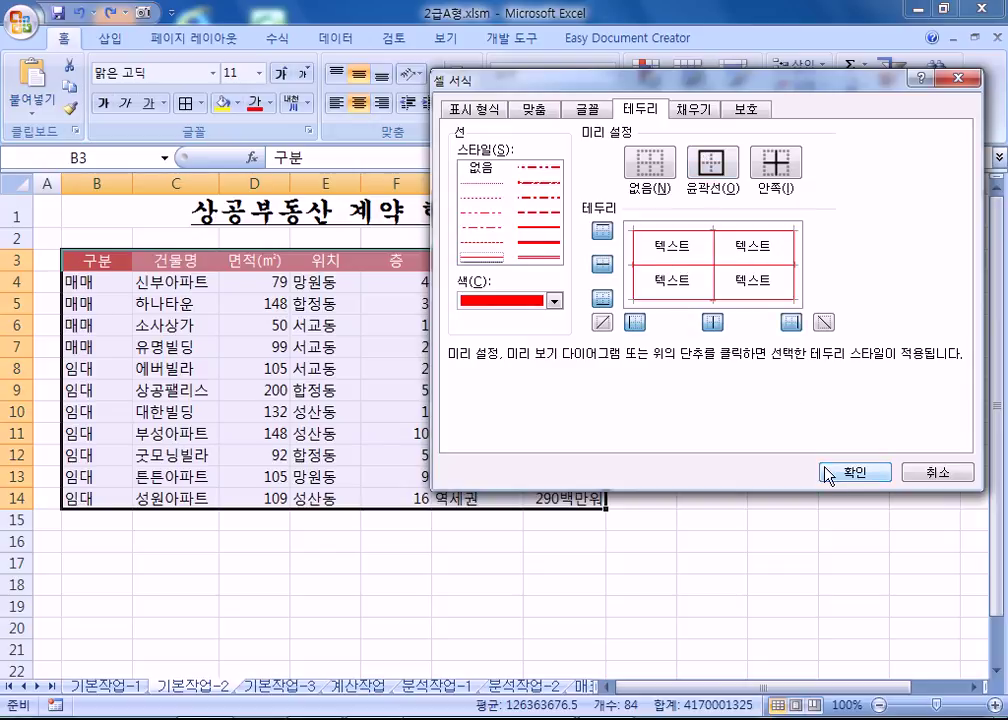
left_click(826, 474)
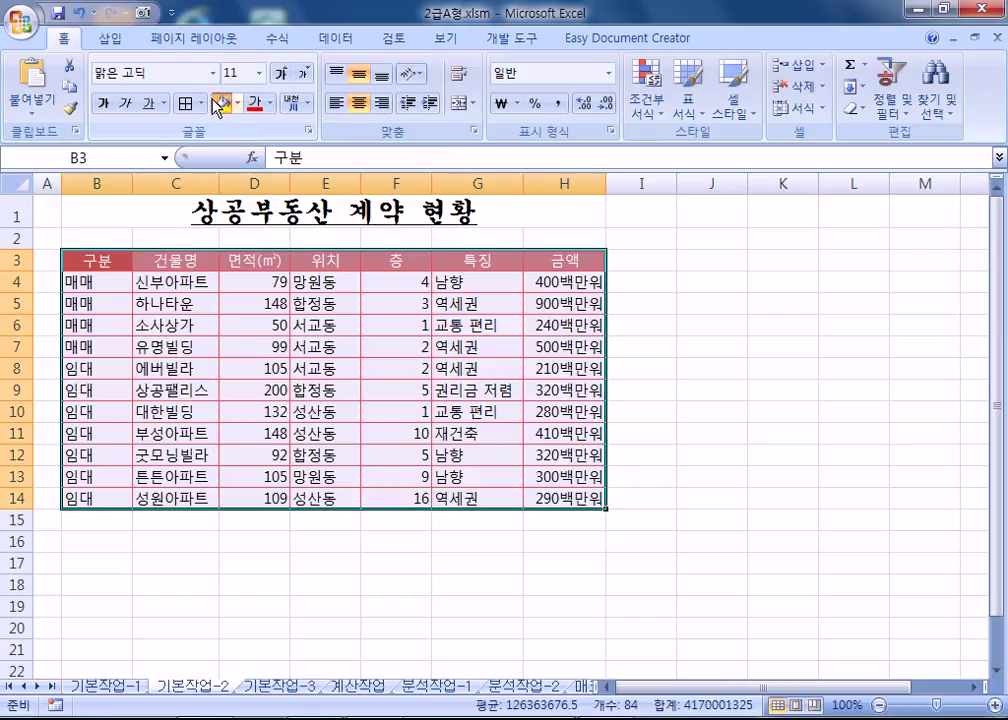
Try a yellow fill on the table, then undo it.
left_click(221, 103)
left_click(235, 584)
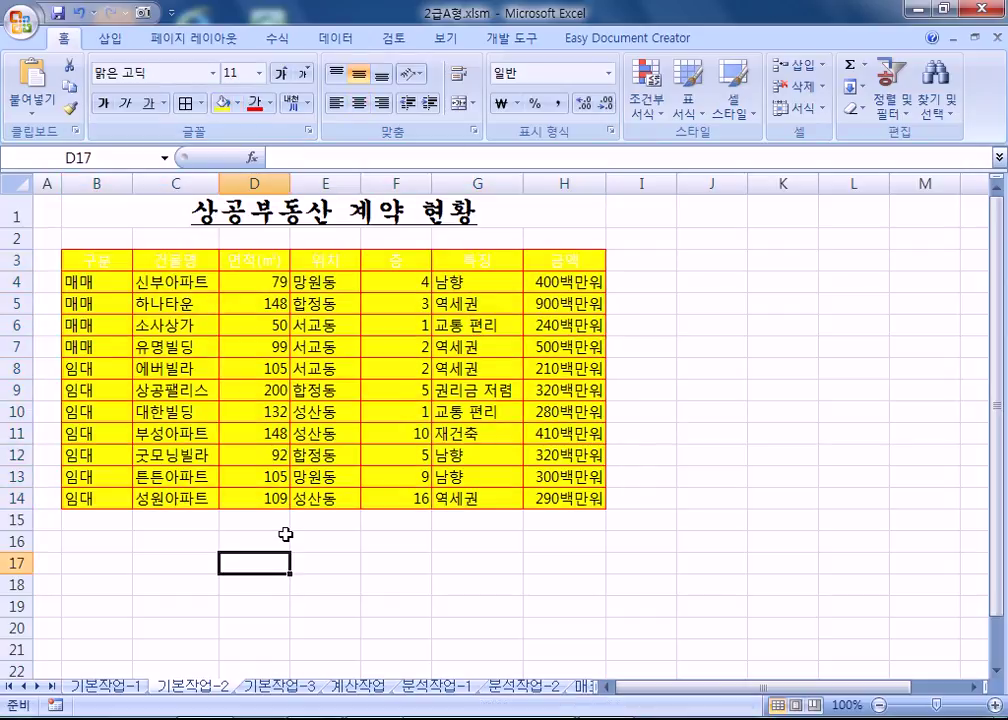
key("ctrl+z")
left_click(225, 562)
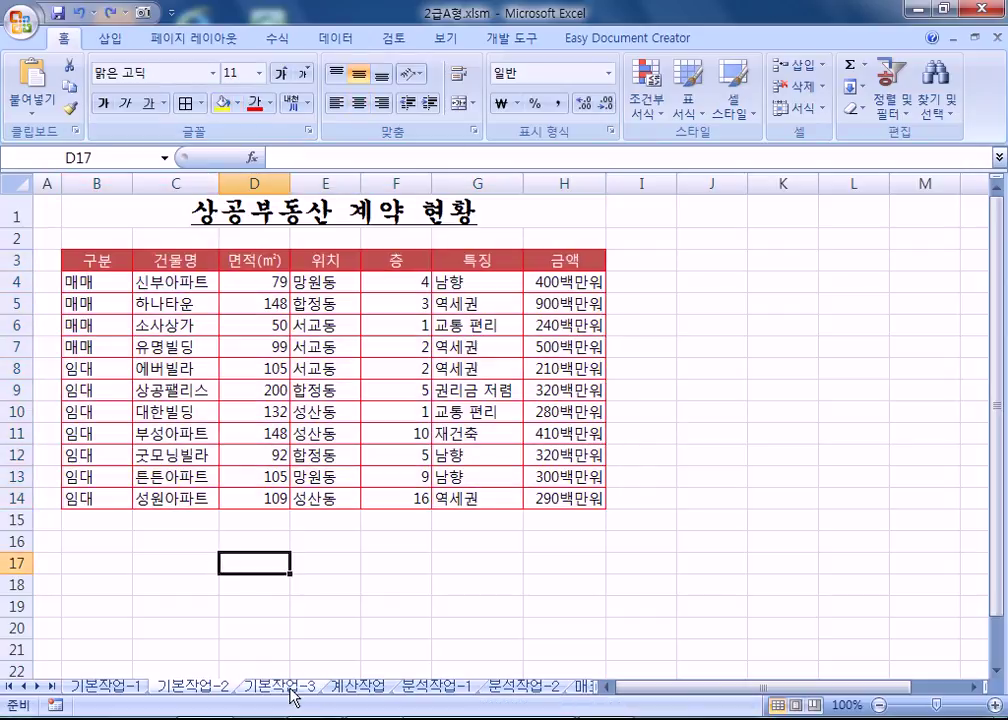
On 기본작업-3, copy 성별 and 여 to A18:A19 and the 기본급 header to B18.
left_click(292, 688)
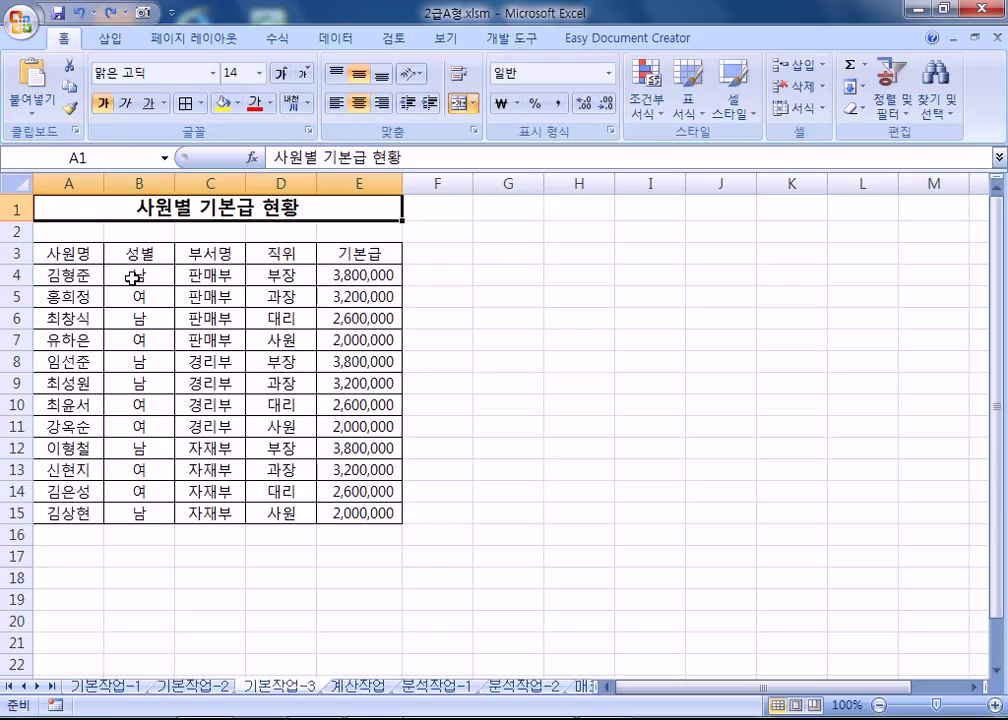
left_click(159, 253)
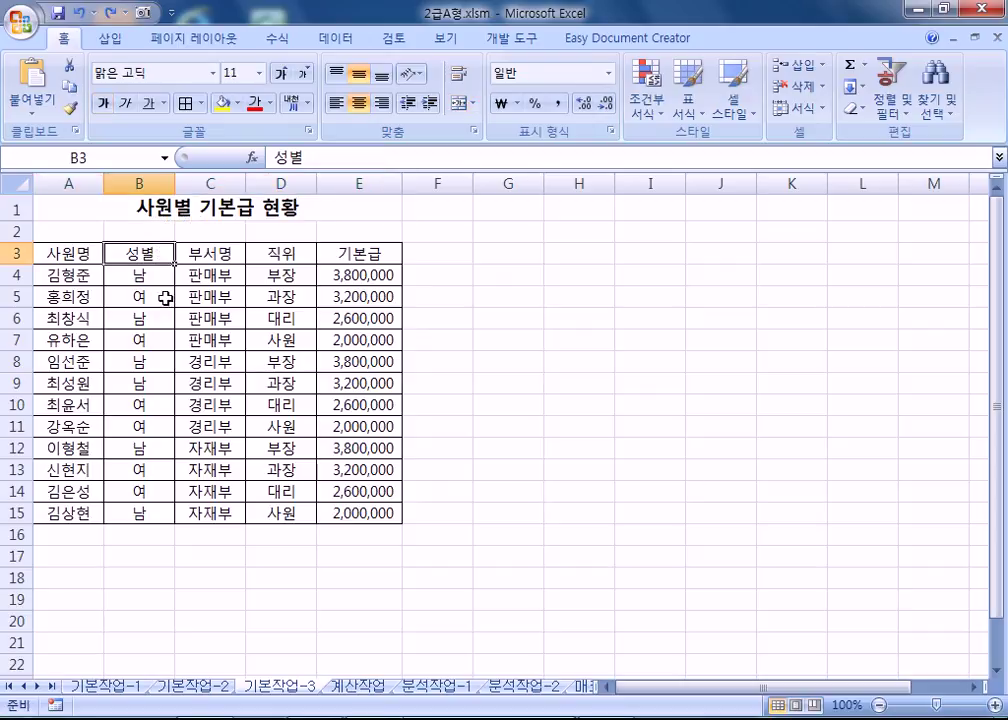
left_click(163, 297, "ctrl")
key("ctrl+c")
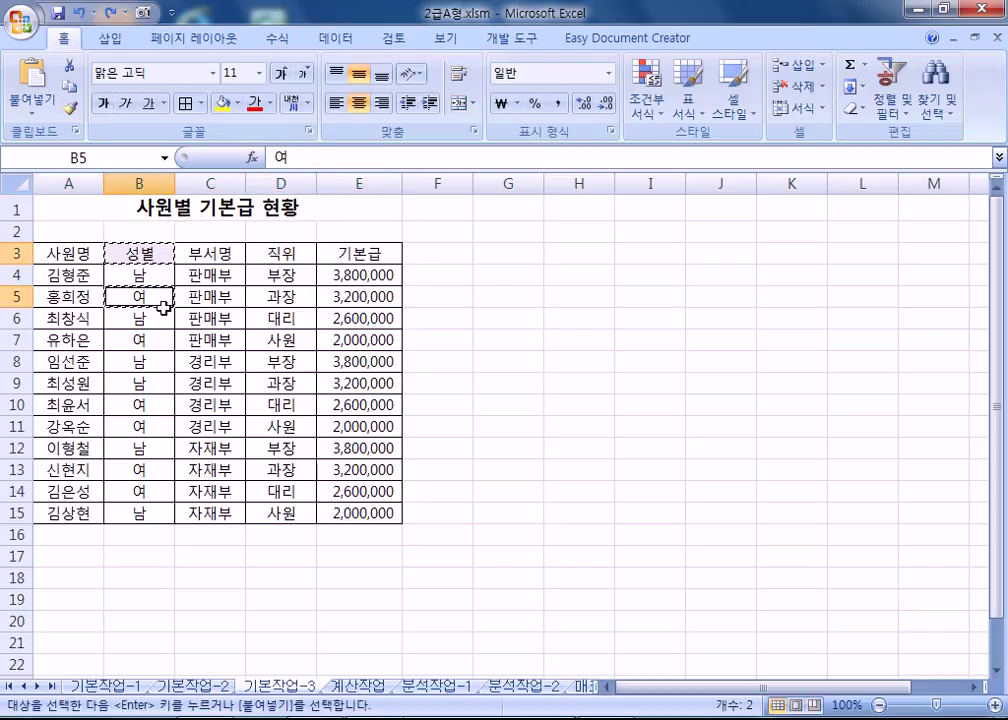
left_click(74, 580)
key("ctrl+v")
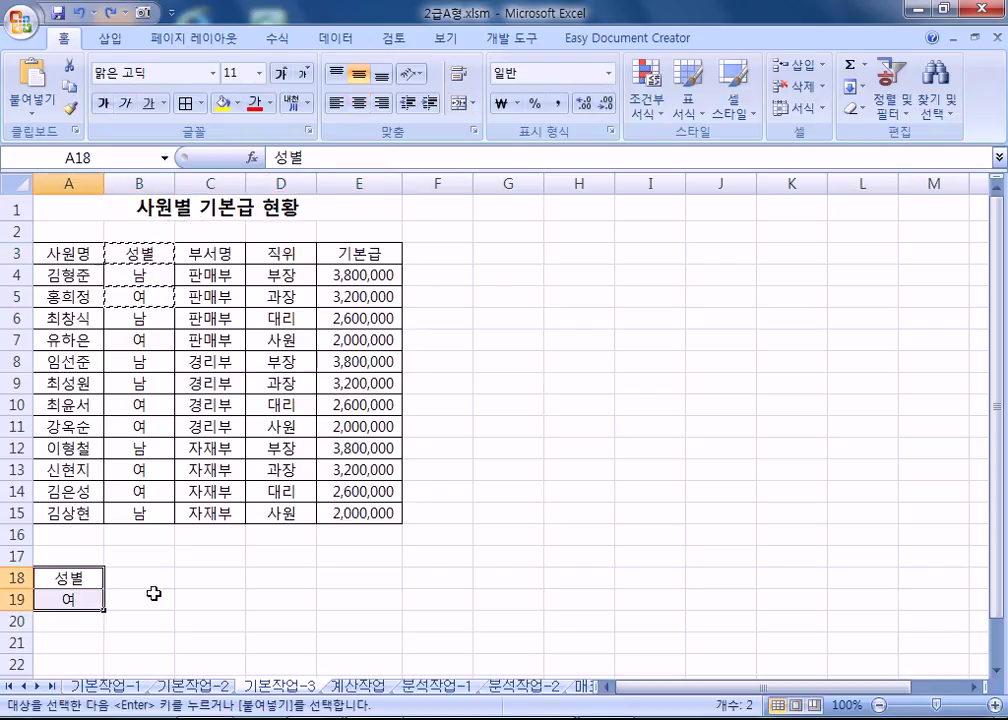
left_click(355, 252)
key("ctrl+c")
left_click(140, 578)
key("ctrl+v")
Enter the 기본급 condition <=300000 in B19, then edit it to add thousands separators.
left_click(130, 601)
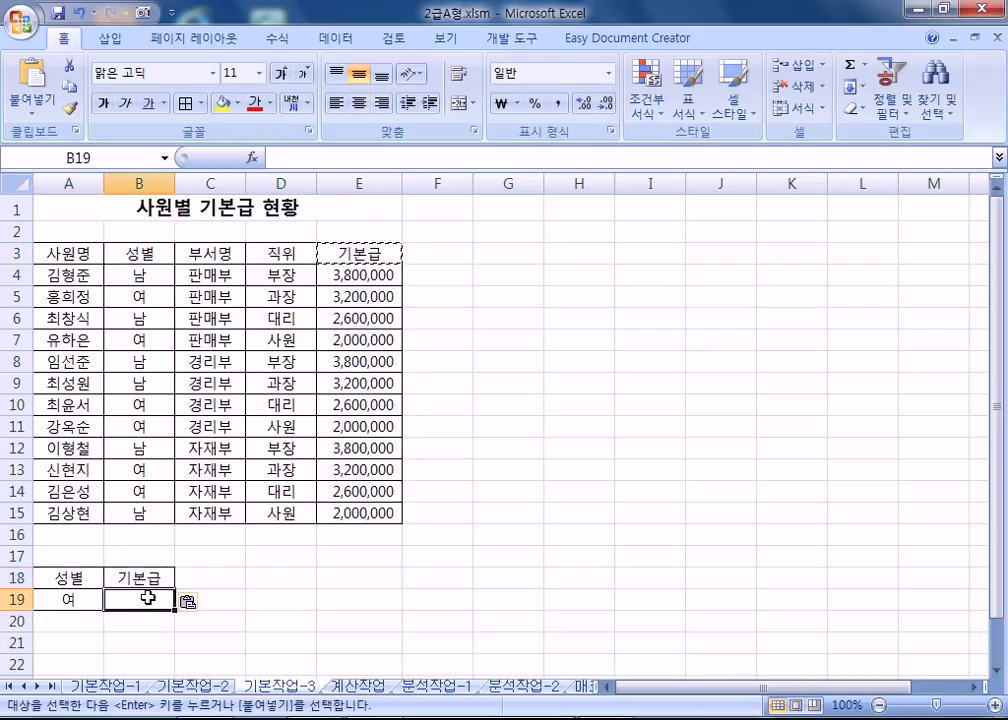
type("<")
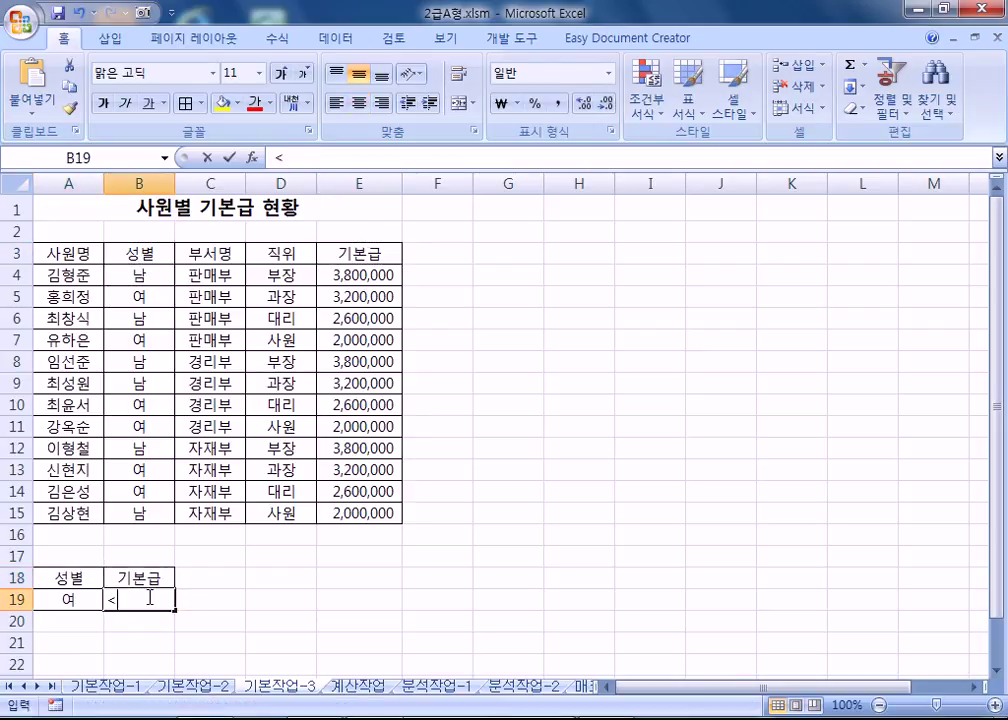
type("=3000000")
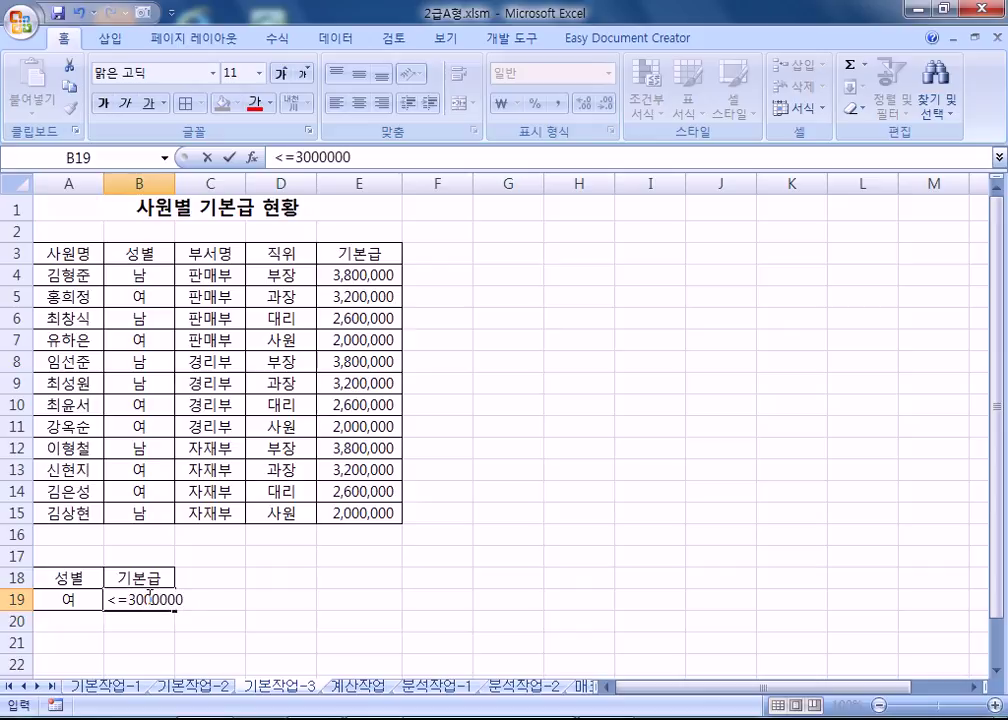
key("Return")
left_click(168, 599)
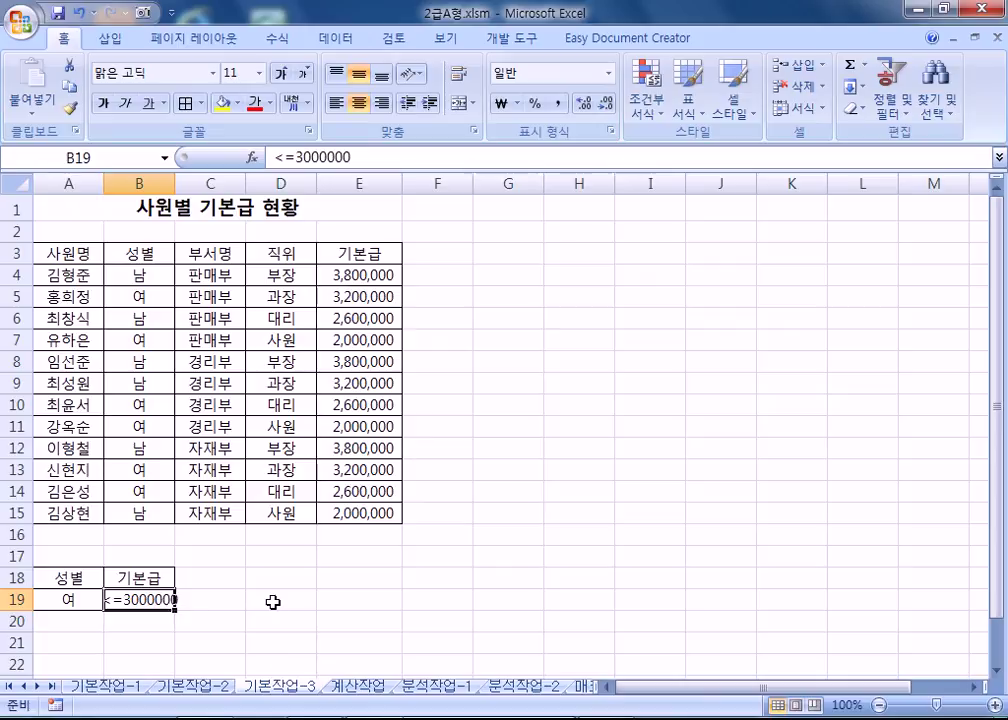
double_click(134, 607)
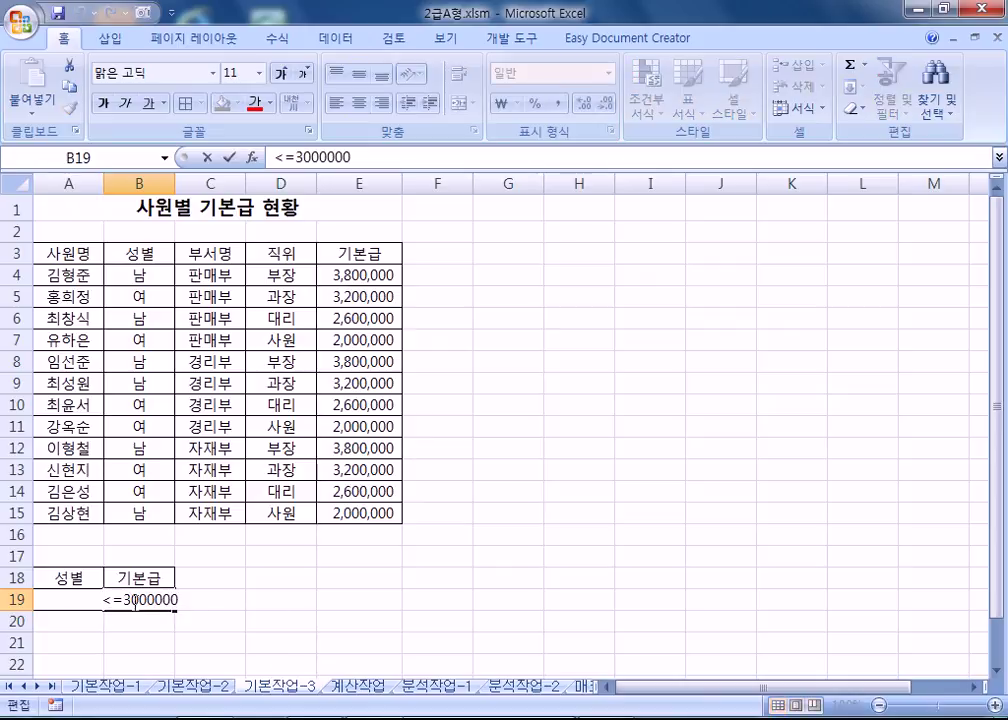
type(",000")
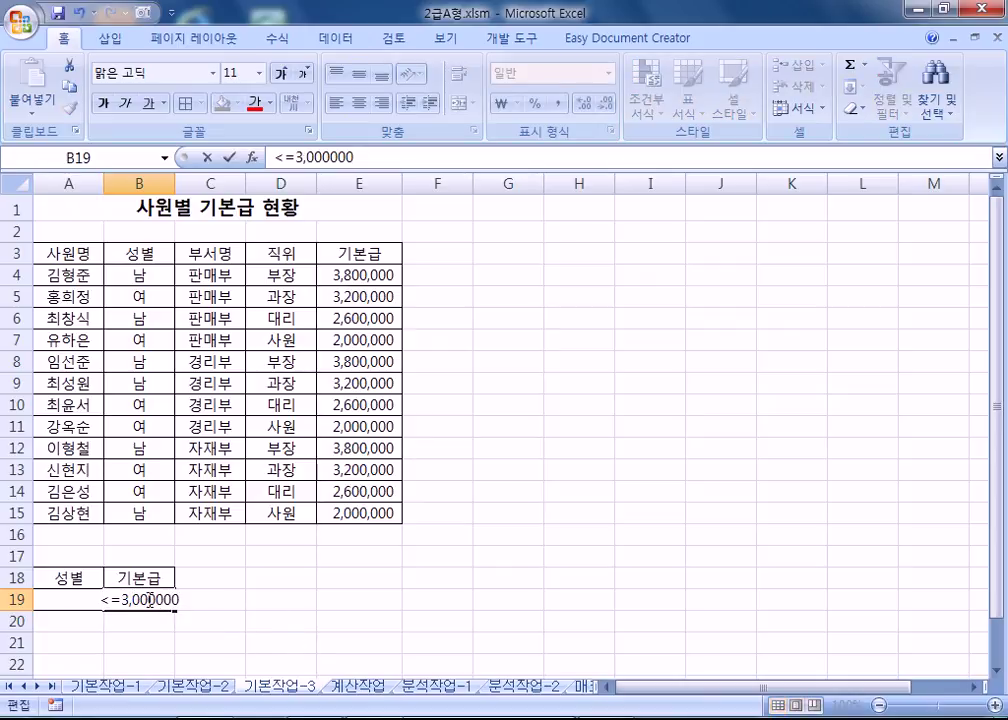
type(",")
key("Return")
left_click(147, 600)
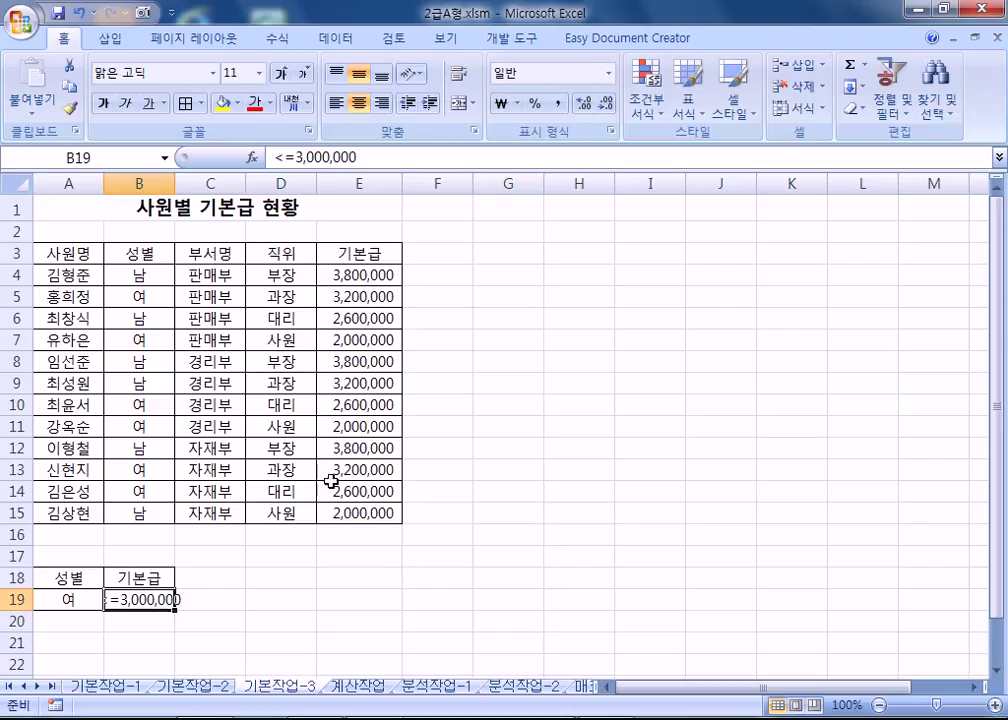
Re-enter <=3000000 in B19 without separators and check the criteria cells.
type("<=3000000")
key("Return")
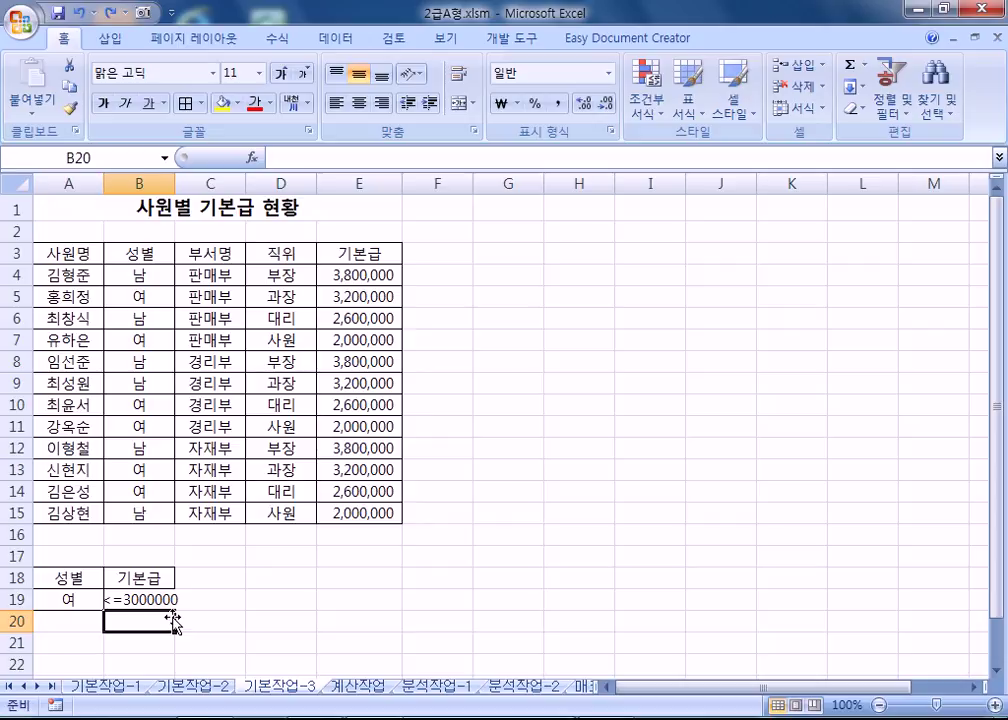
scroll(248, 446, "down", 2)
left_click(110, 291)
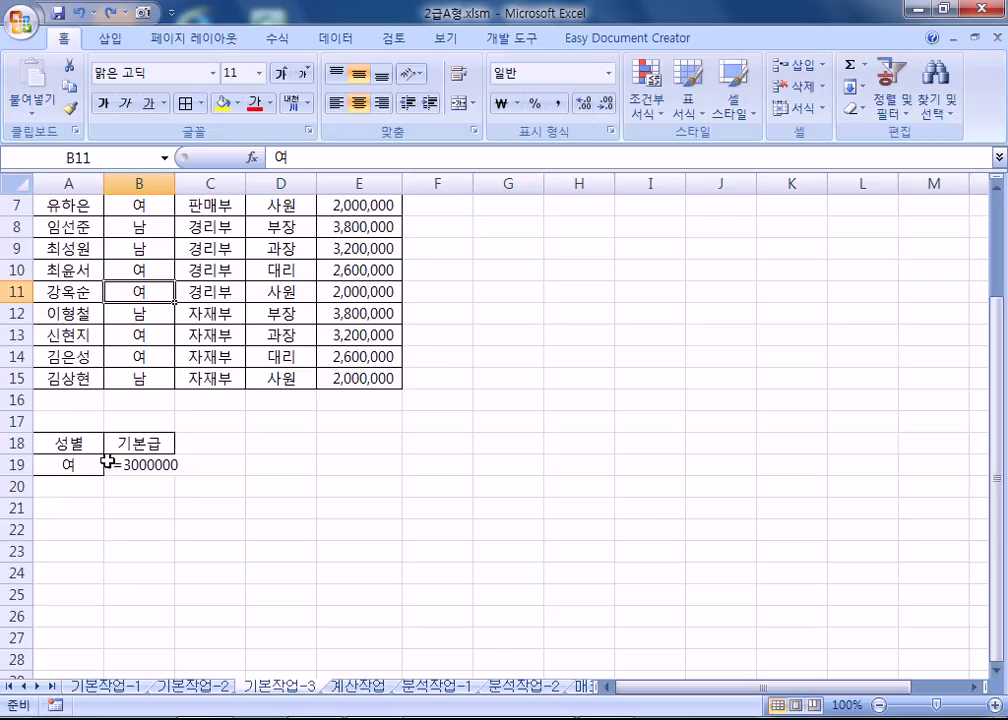
left_click(74, 534)
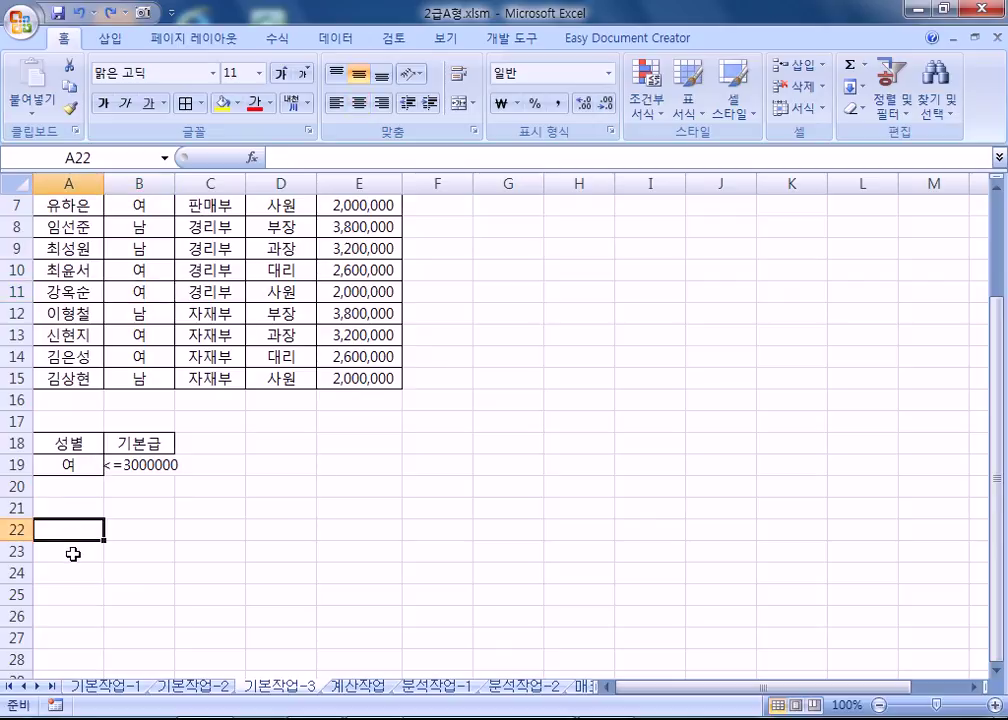
left_click(72, 466)
left_click(133, 466)
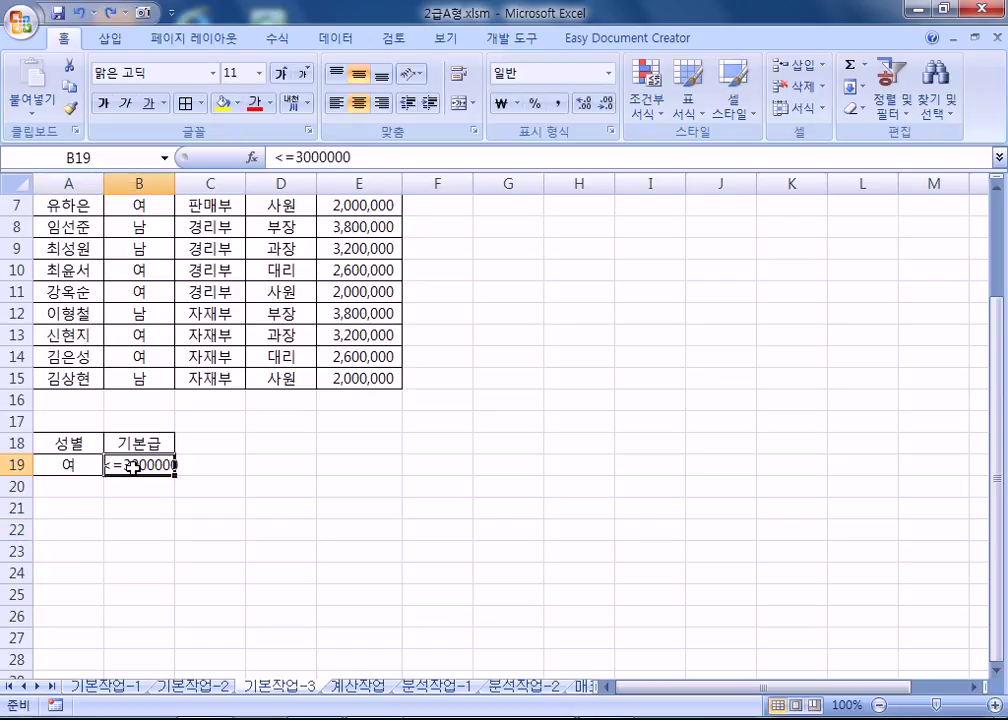
Move the B19 salary condition to B20 and back, then select a cell in the employee table.
left_click_drag(70, 466, 138, 488)
left_click(133, 476)
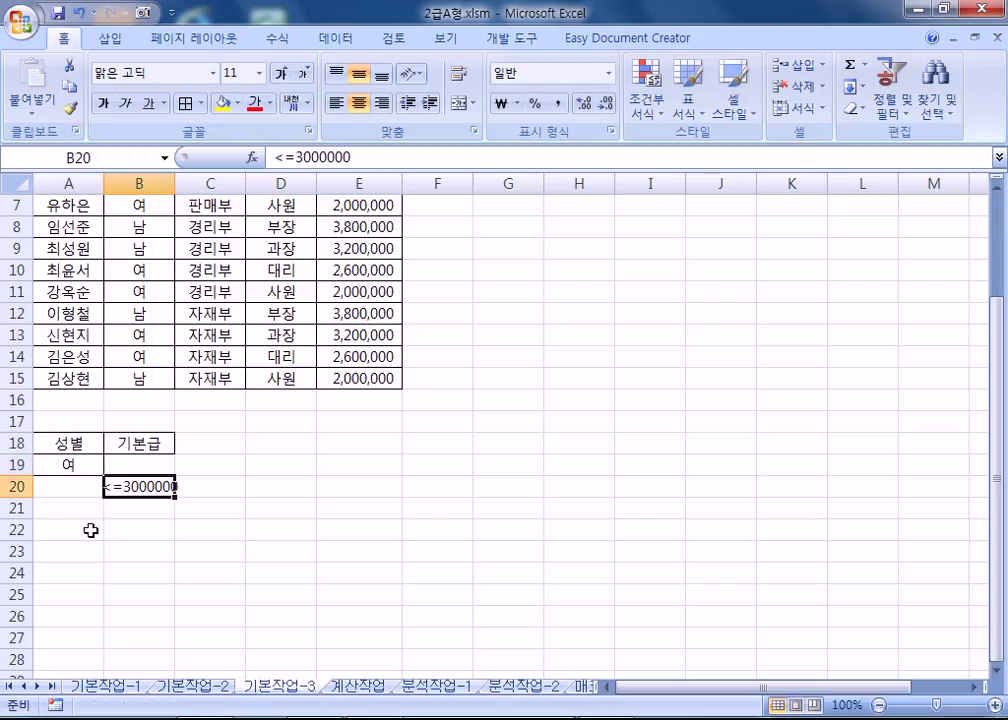
left_click(90, 530)
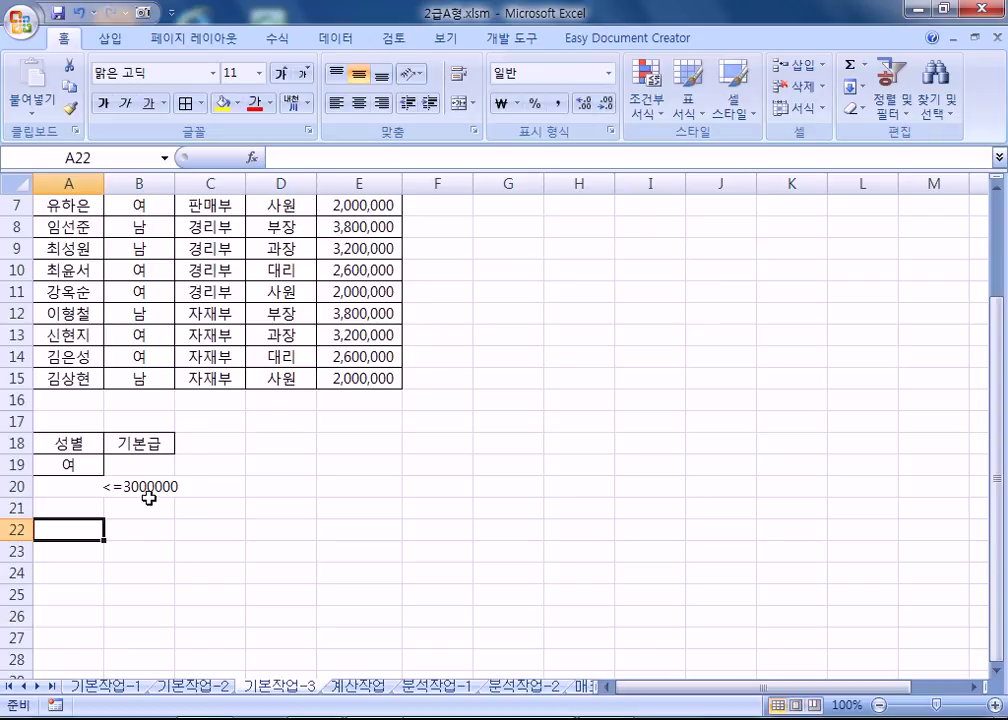
left_click(146, 487)
left_click_drag(150, 478, 153, 466)
left_click(148, 308)
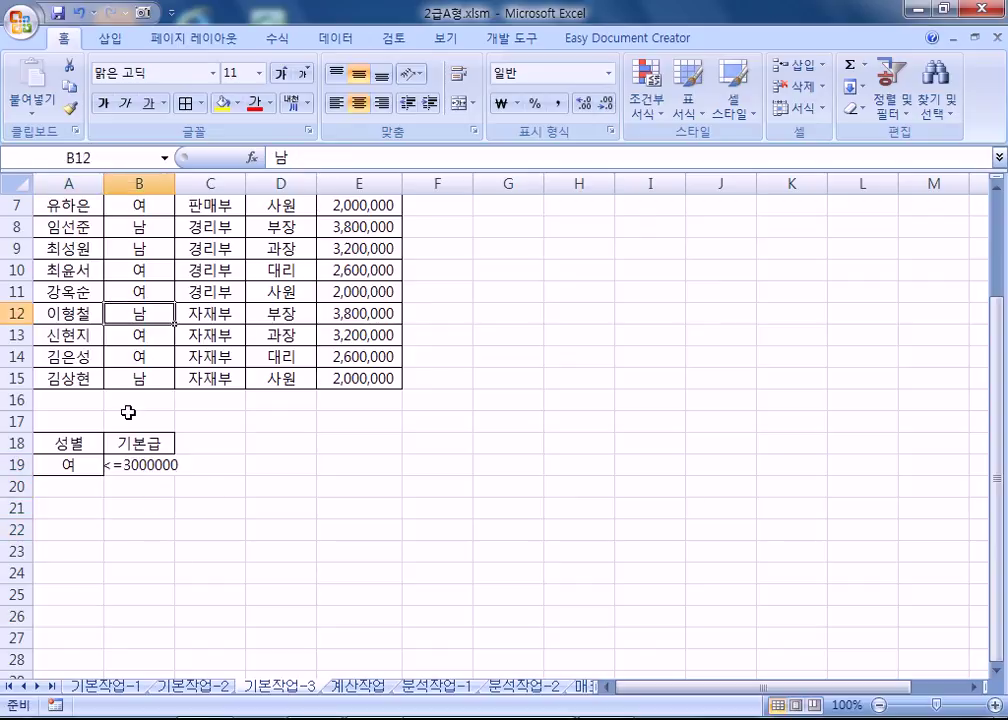
scroll(150, 305, "up", 2)
left_click(143, 275)
scroll(160, 315, "down", 3)
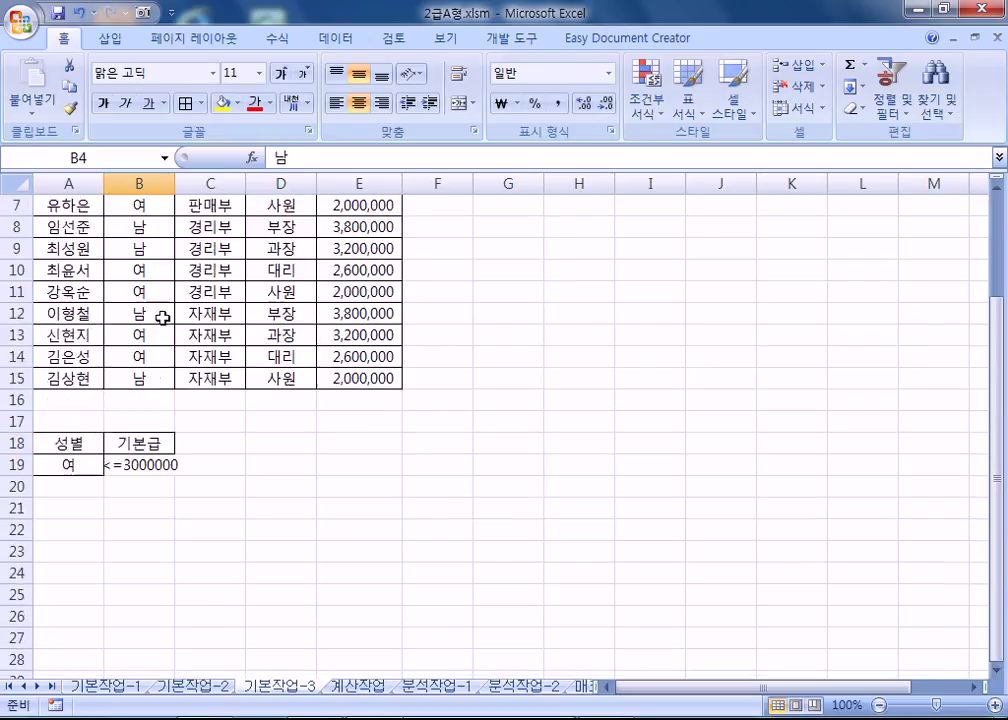
Run Advanced Filter with criteria A18:B19, copying matching records to A22.
left_click(345, 40)
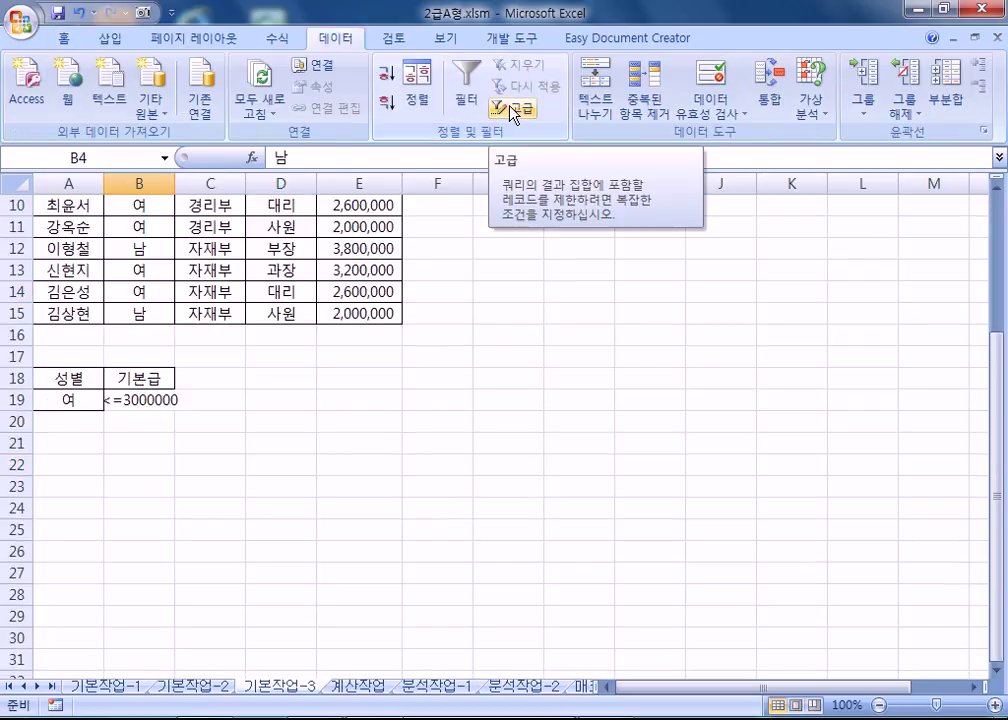
left_click(512, 112)
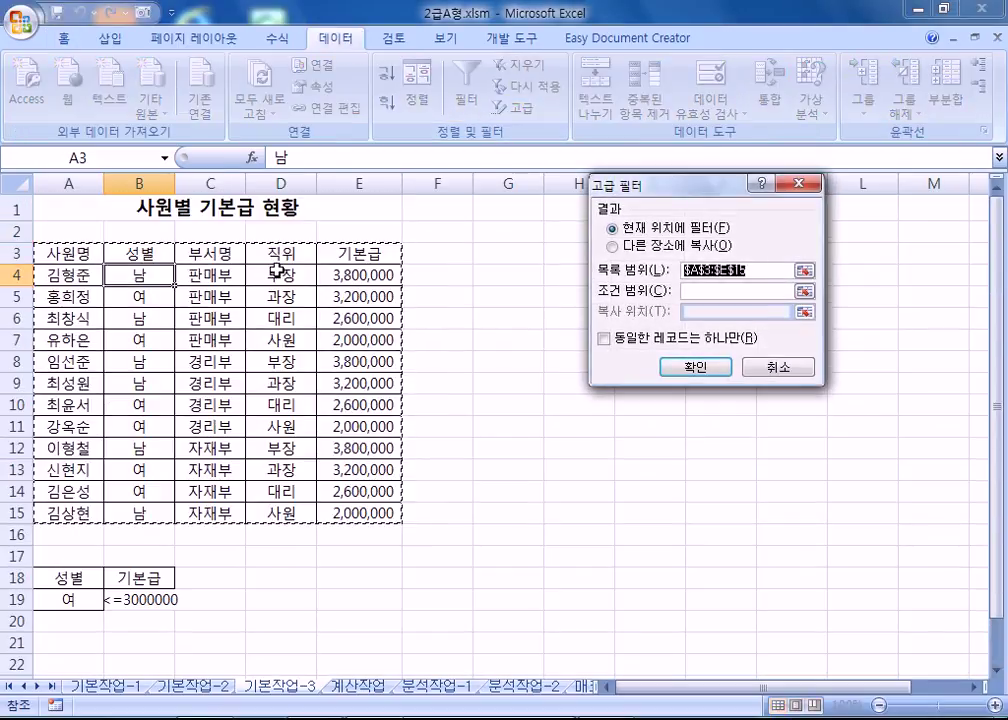
scroll(322, 364, "down", 2)
left_click(640, 246)
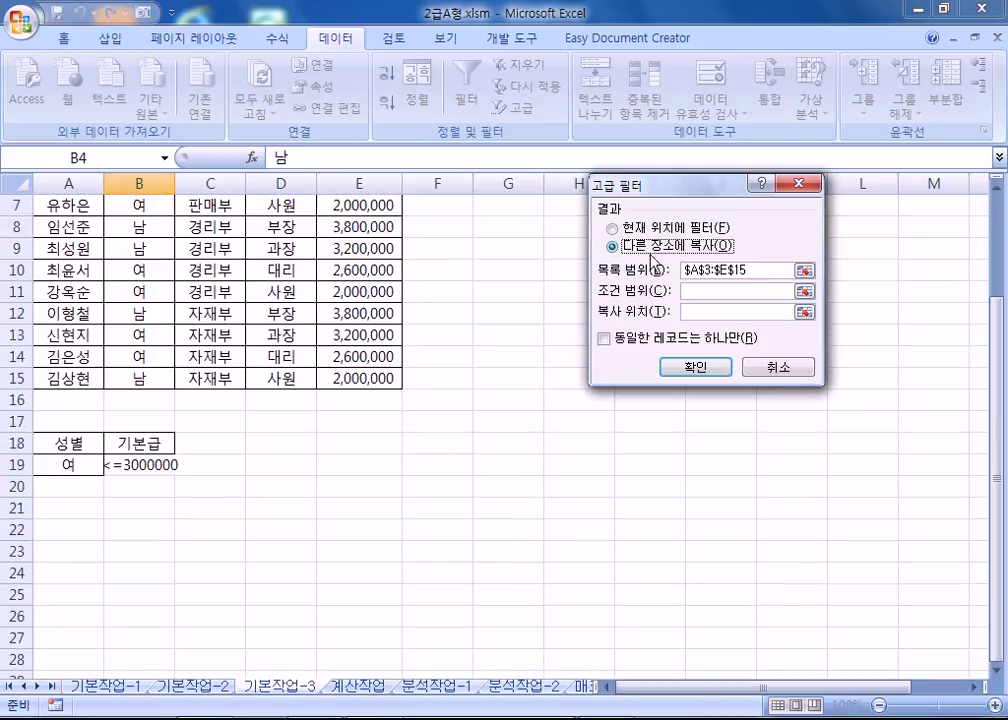
left_click(691, 291)
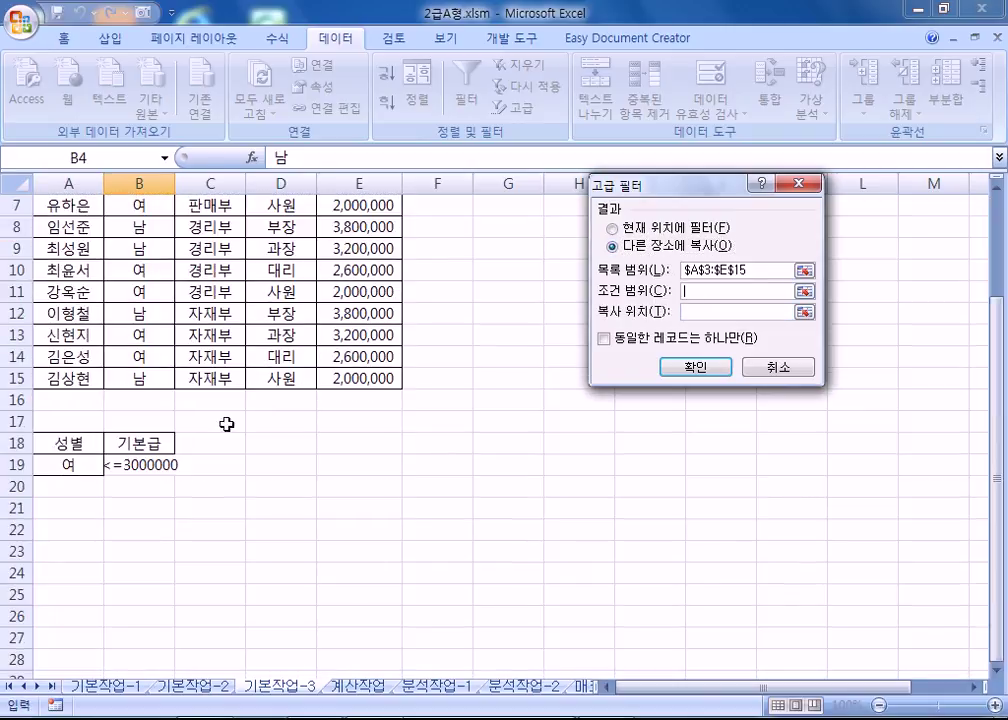
left_click_drag(74, 443, 150, 466)
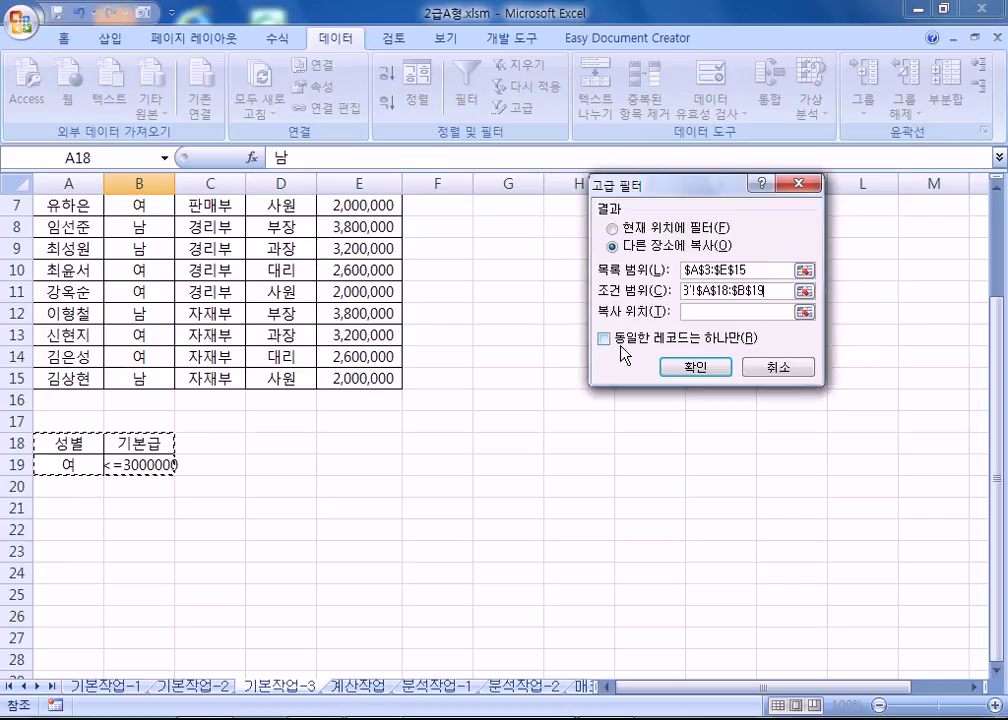
left_click(693, 310)
left_click(66, 532)
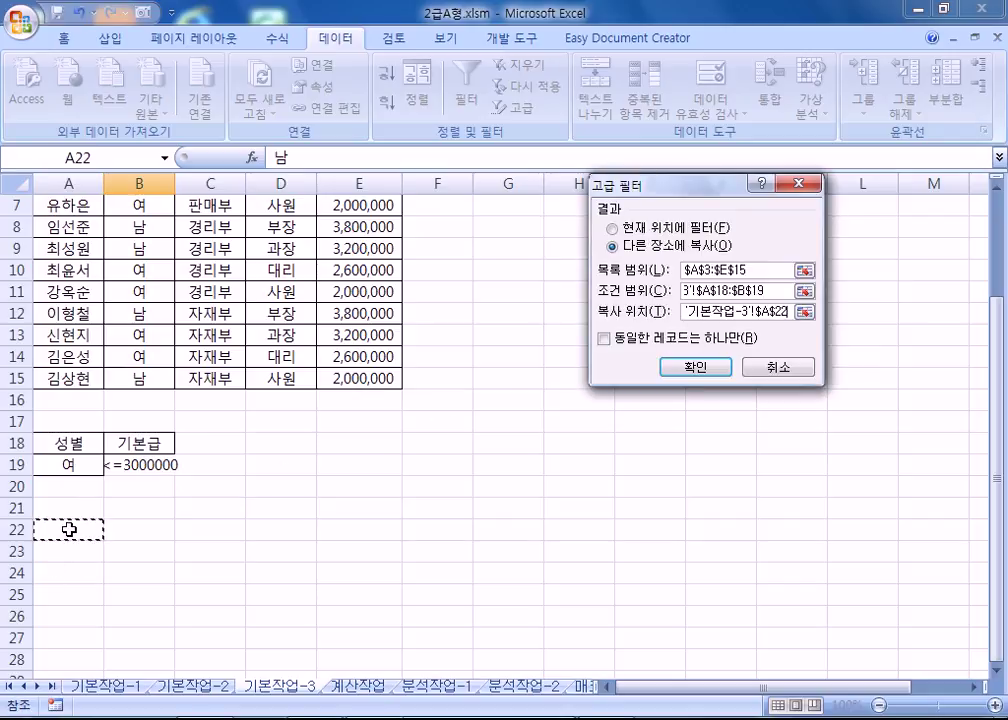
left_click(700, 368)
Review the four copied female records in A22:E26, then switch to the 계산작업 sheet.
scroll(367, 517, "down", 3)
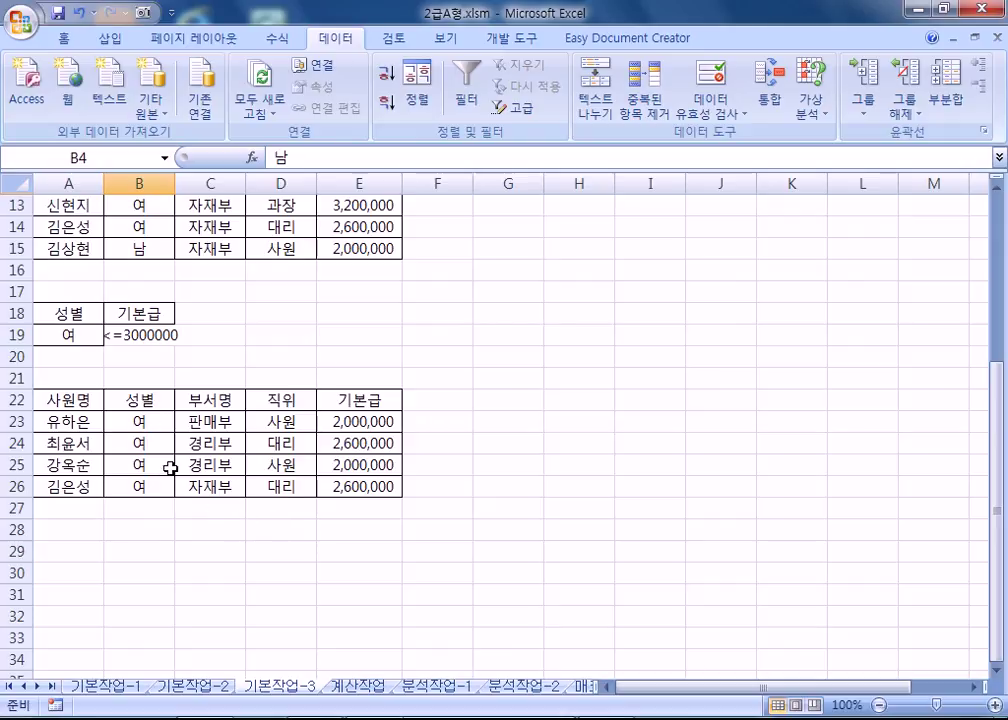
scroll(325, 535, "up", 2)
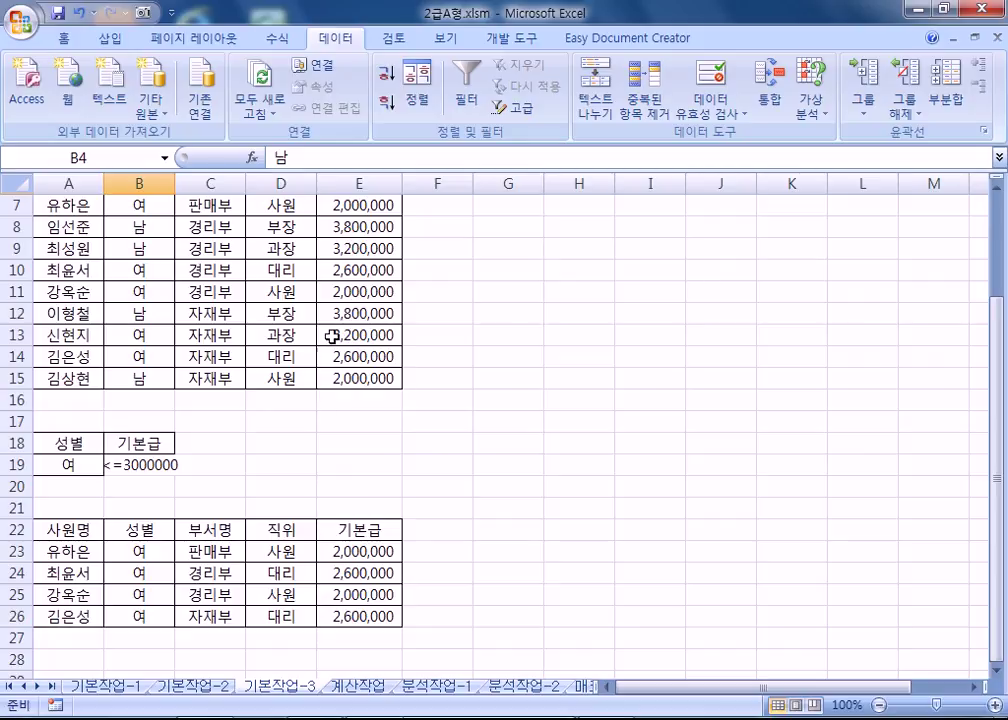
scroll(263, 502, "down", 3)
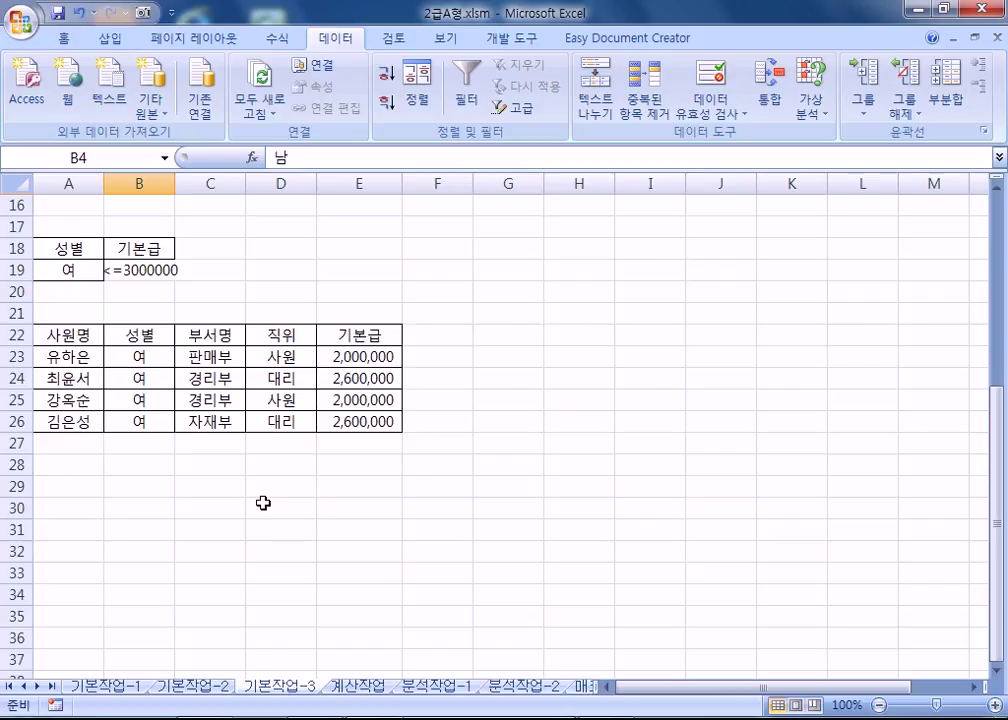
left_click(358, 686)
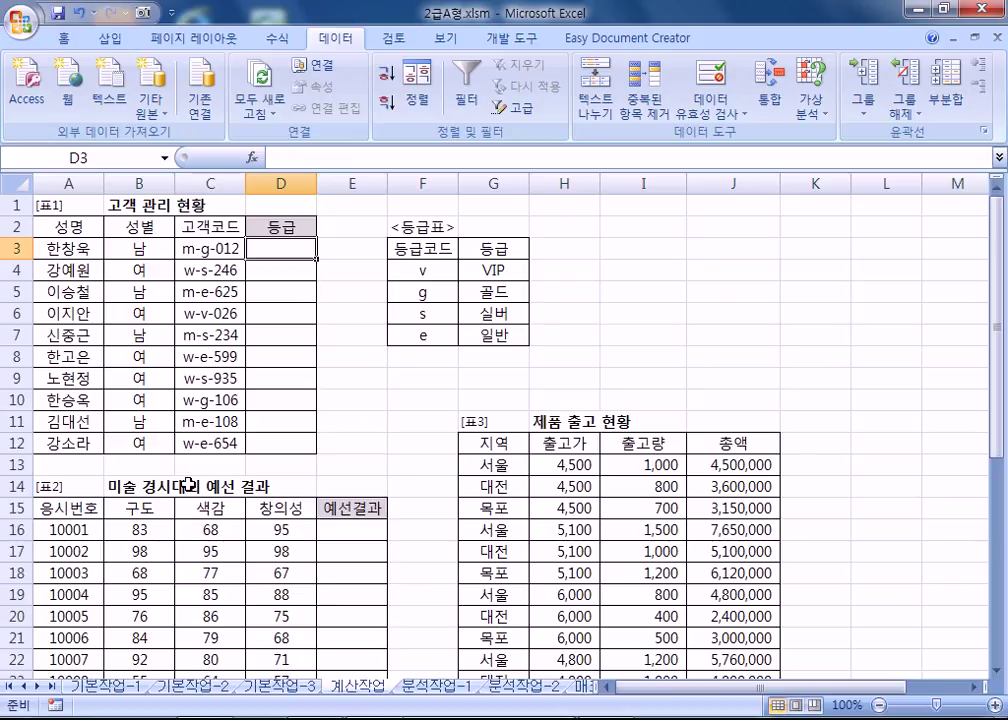
Collapse the ribbon and examine the grade letter inside customer code C3, returning to column A.
double_click(336, 38)
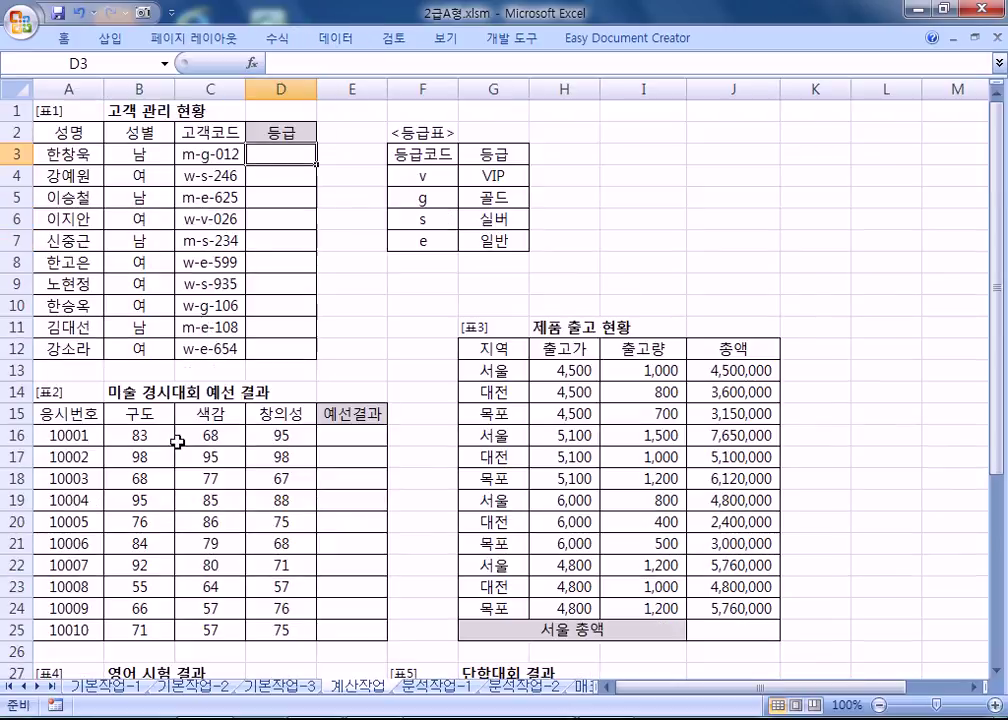
left_click(200, 155)
double_click(204, 154)
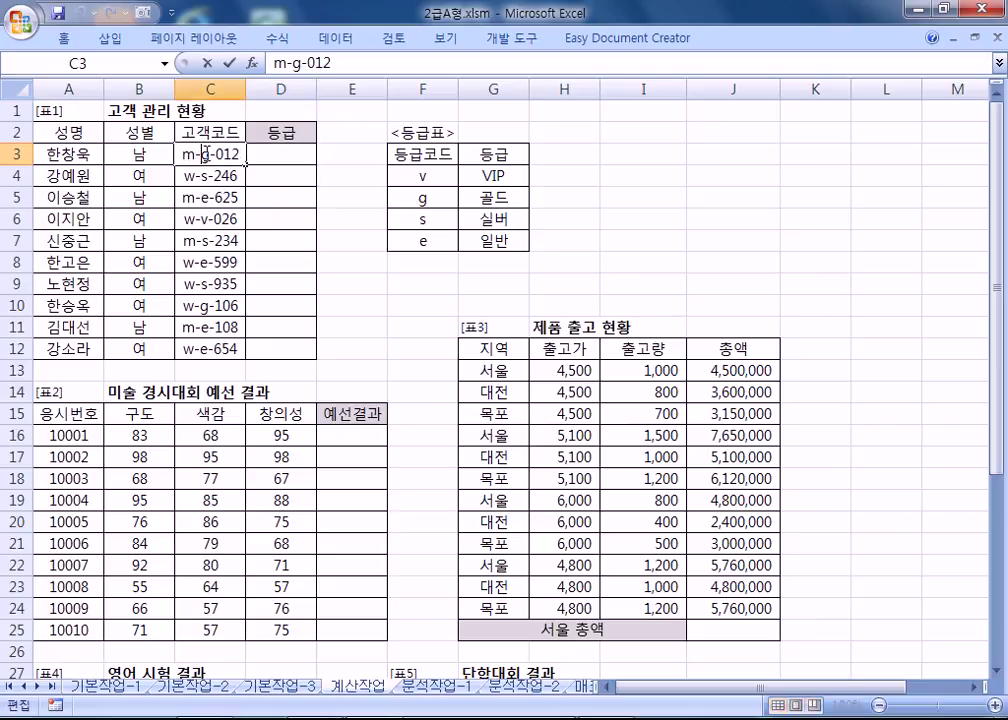
key("shift+Right")
left_click(288, 153)
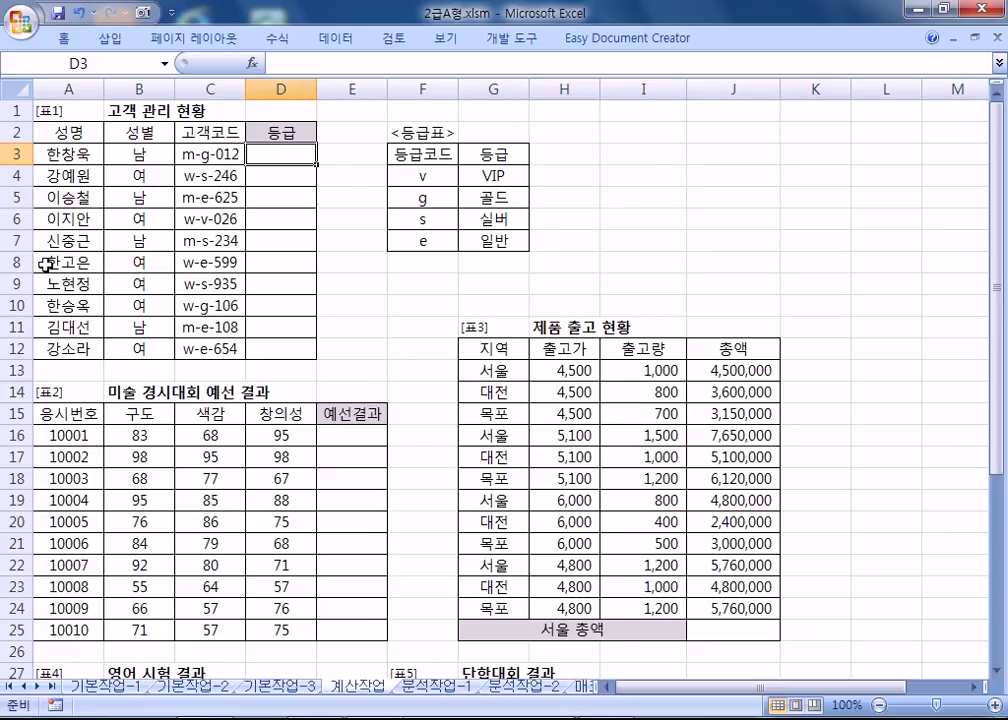
scroll(55, 215, "up", 4)
key("Home")
scroll(167, 255, "up", 1)
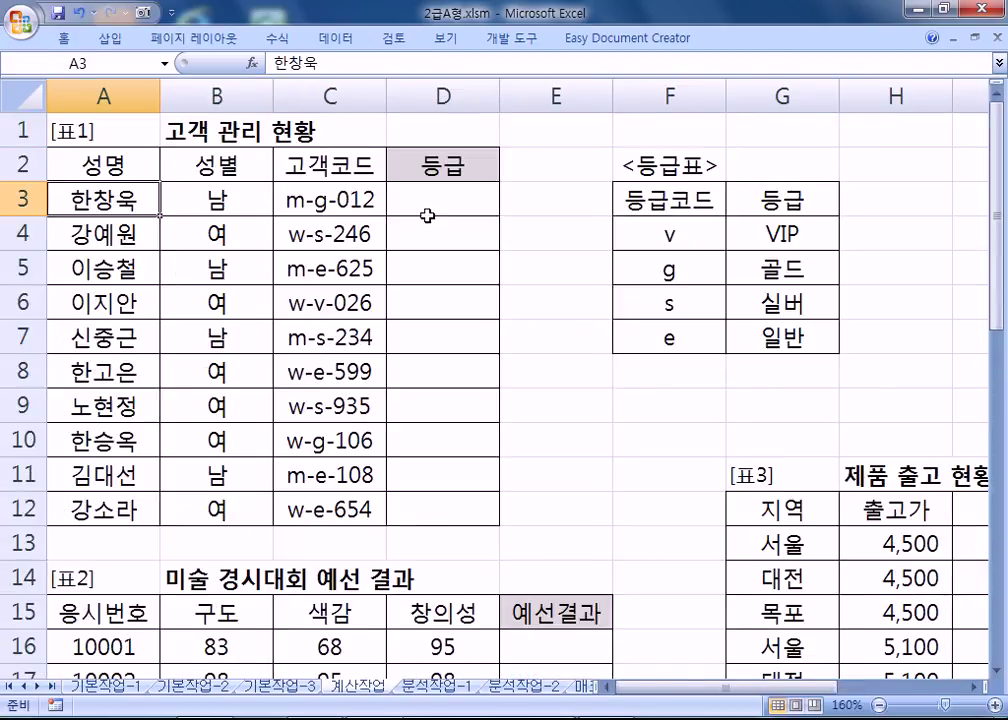
Begin D3's formula as =VLOOKUP(MID(C3,3,1), taking the code's third letter.
left_click(430, 205)
type("=")
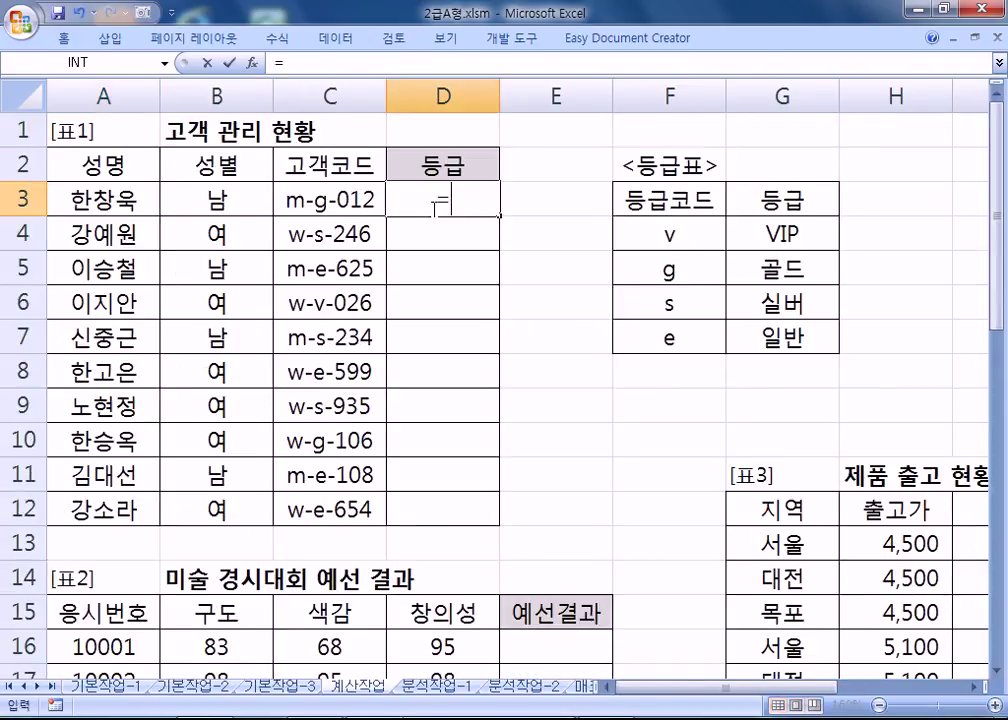
type("ㅍㅣ")
key("BackSpace")
key("BackSpace")
type("VLO")
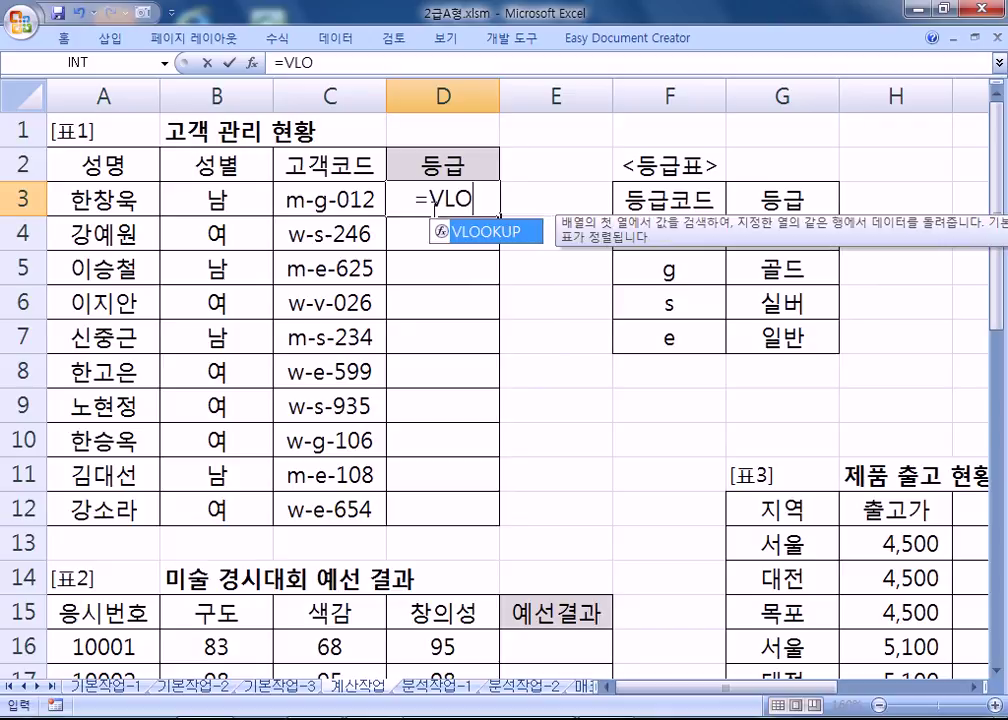
key("Tab")
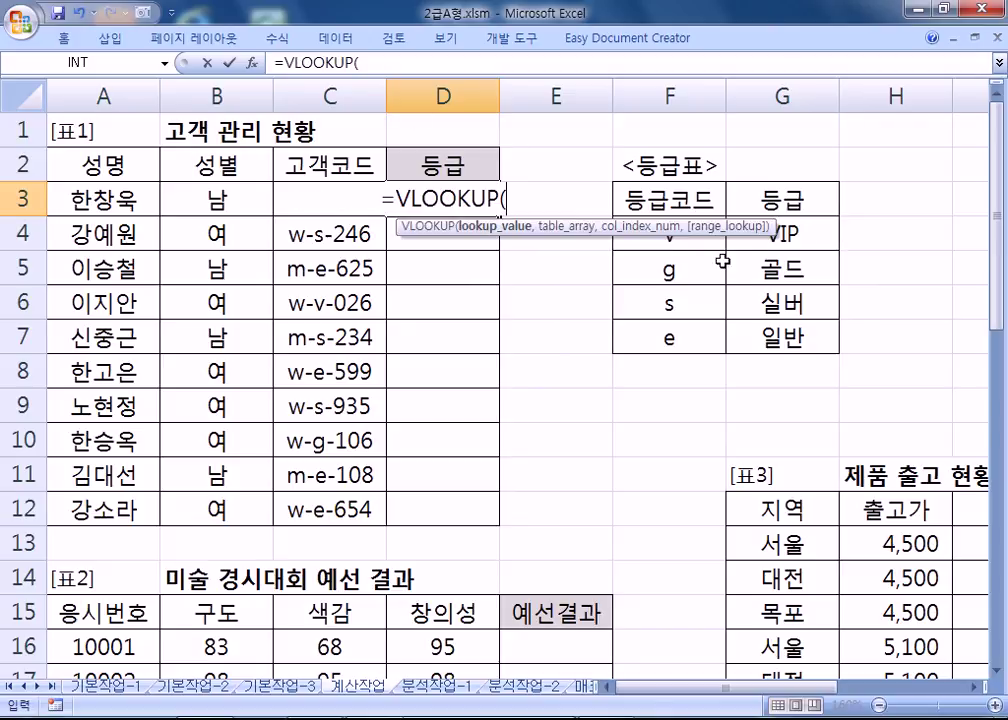
left_click(395, 226)
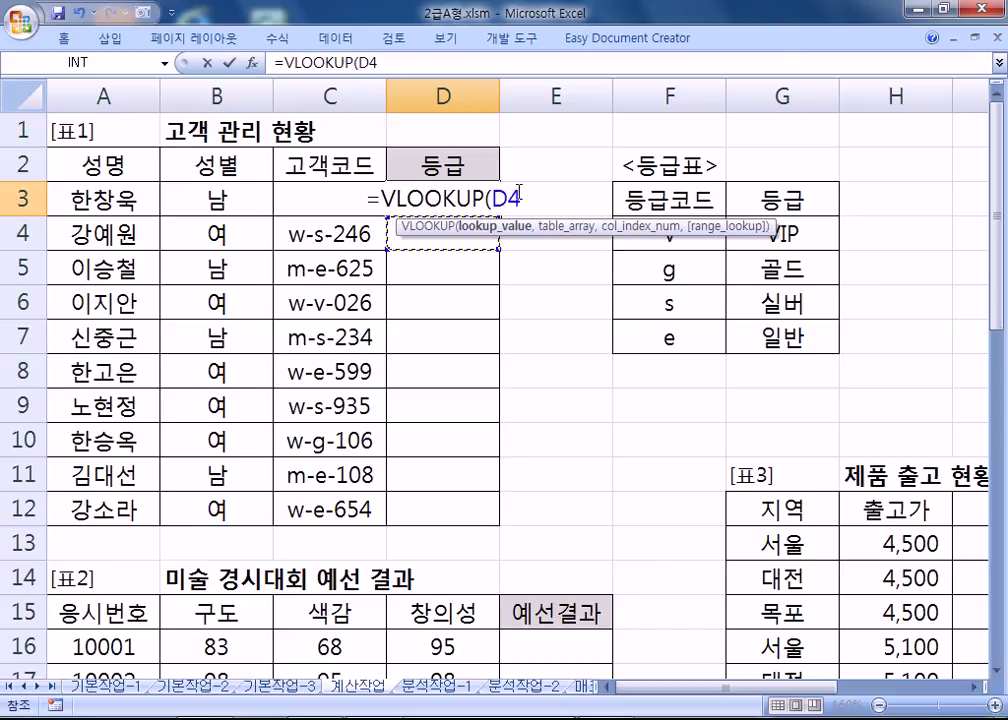
left_click_drag(497, 199, 544, 193)
key("BackSpace")
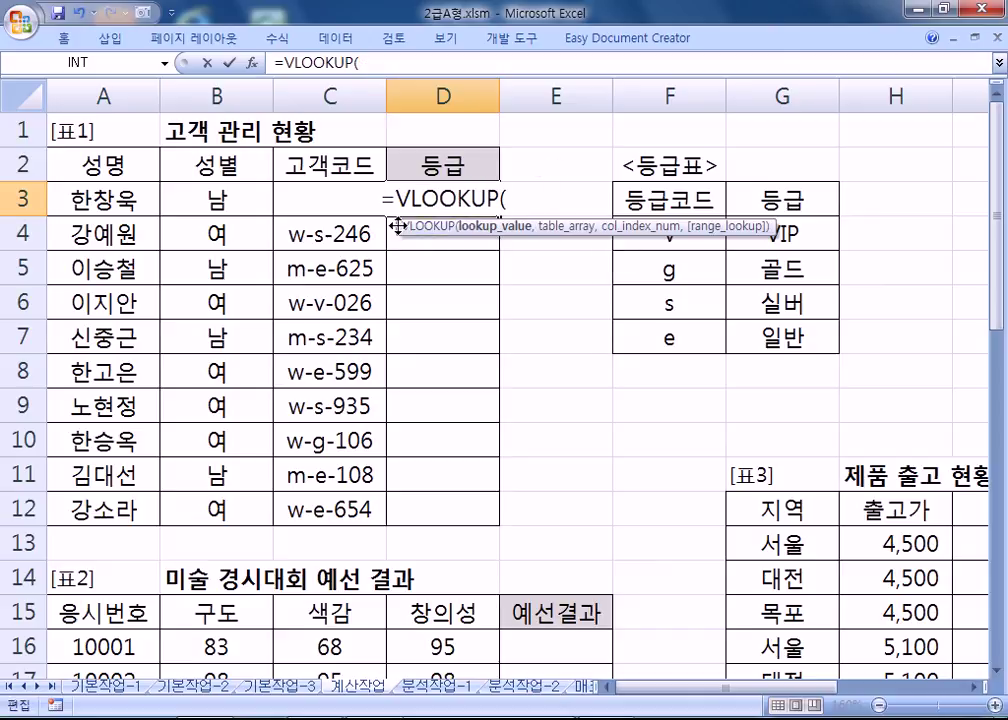
left_click_drag(397, 226, 399, 396)
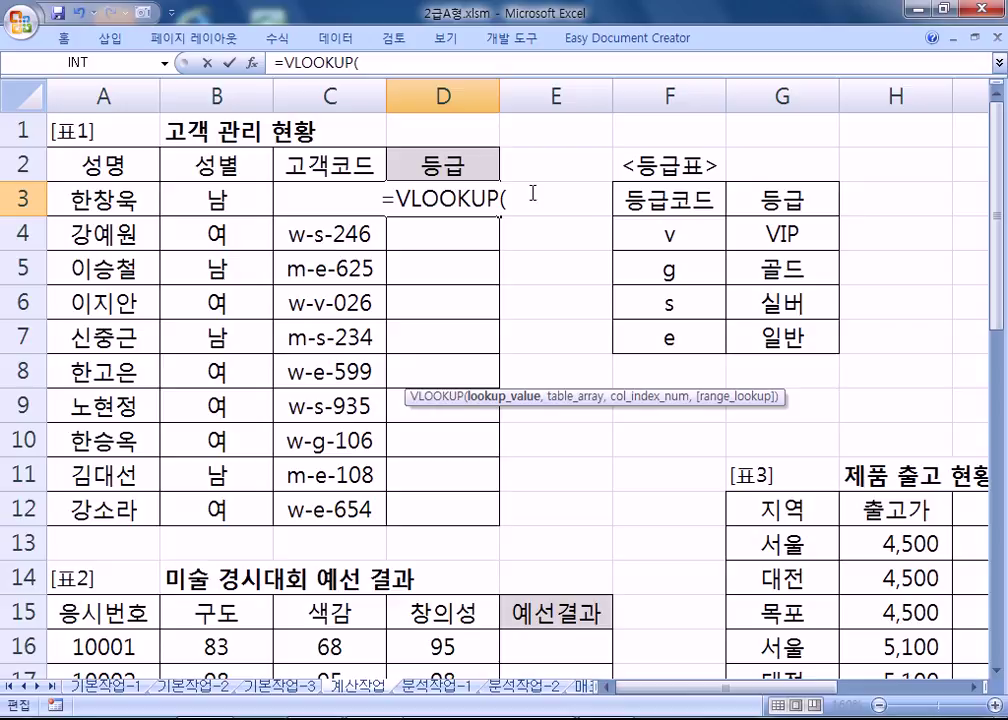
type("MID")
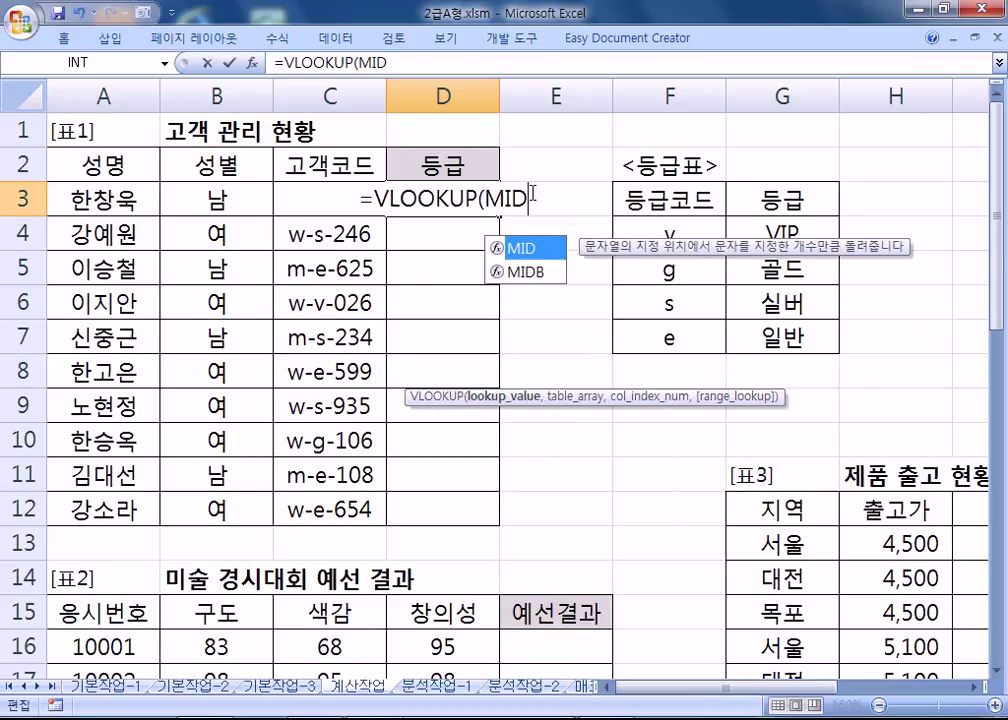
type("(")
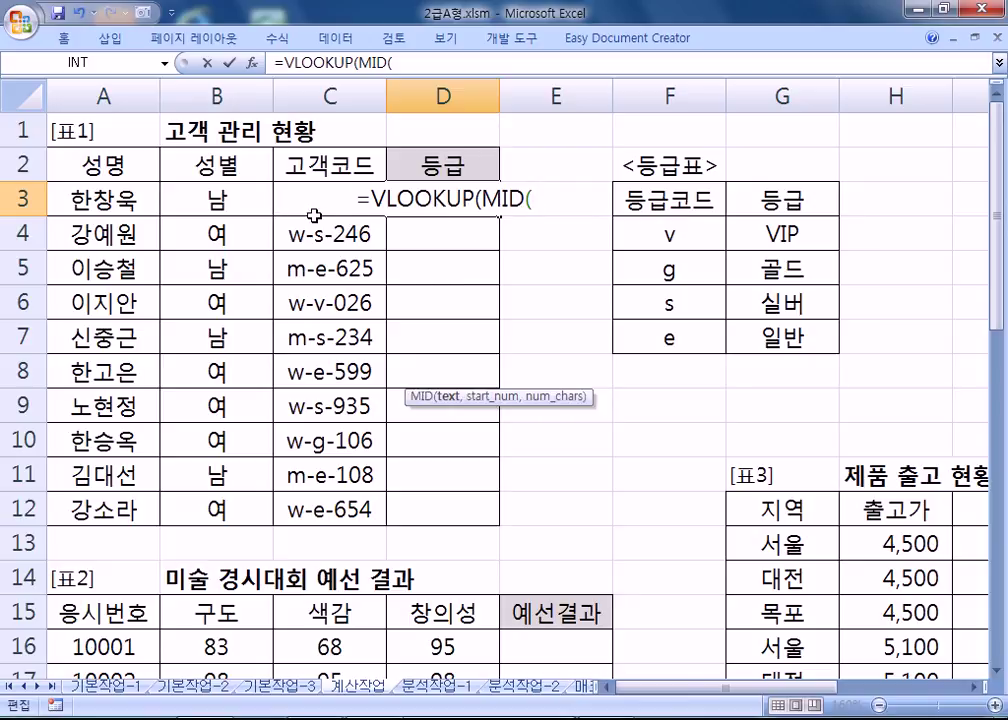
type("C")
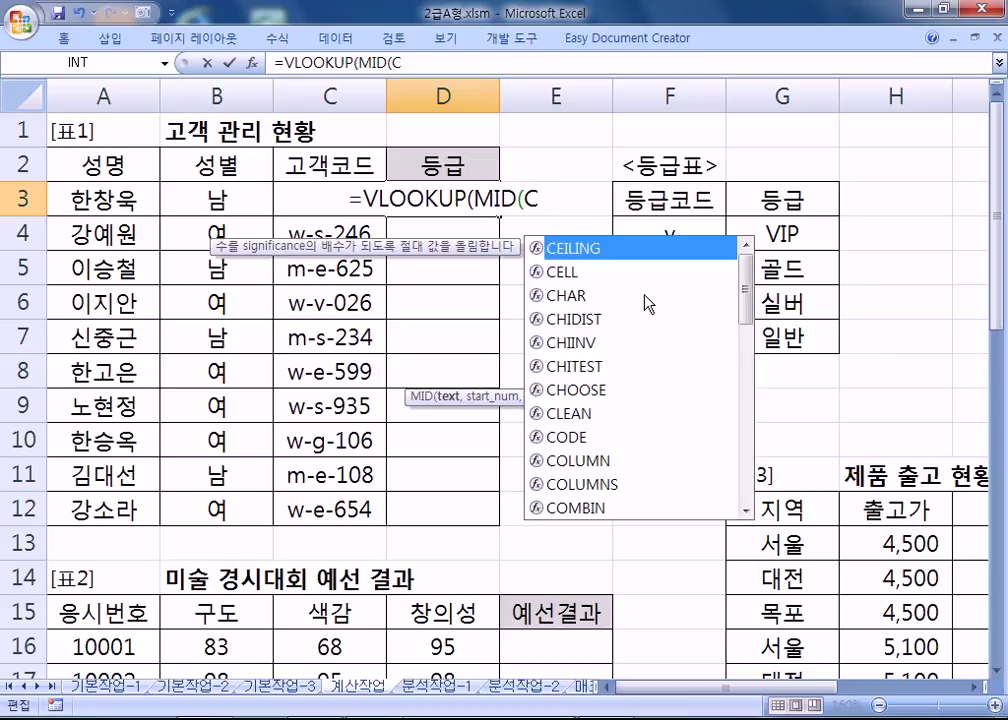
type("3")
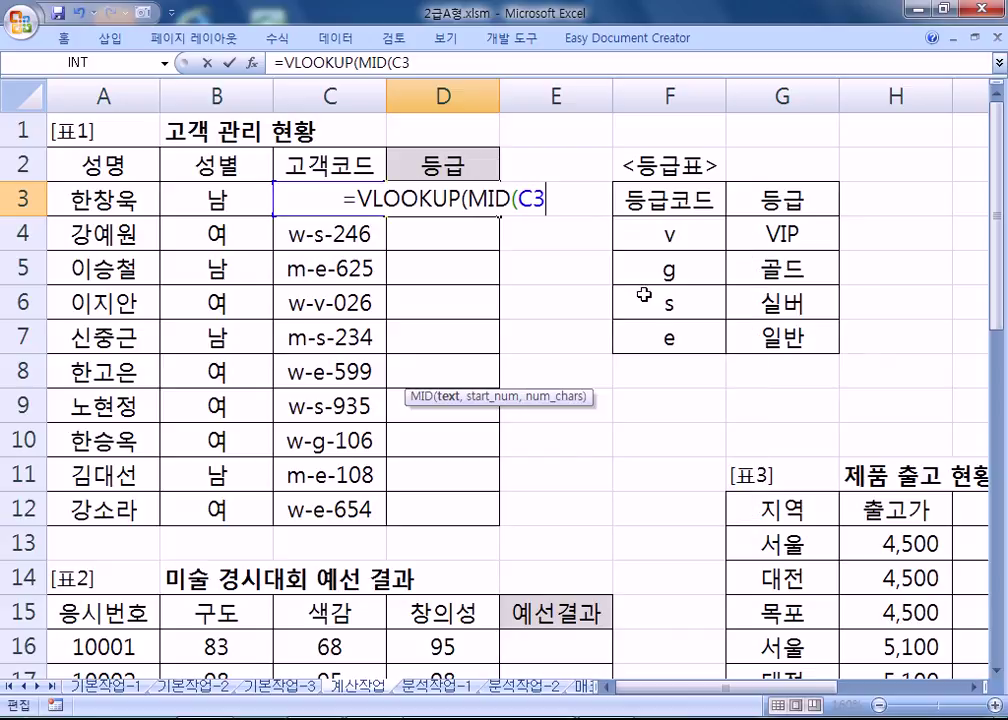
type(",")
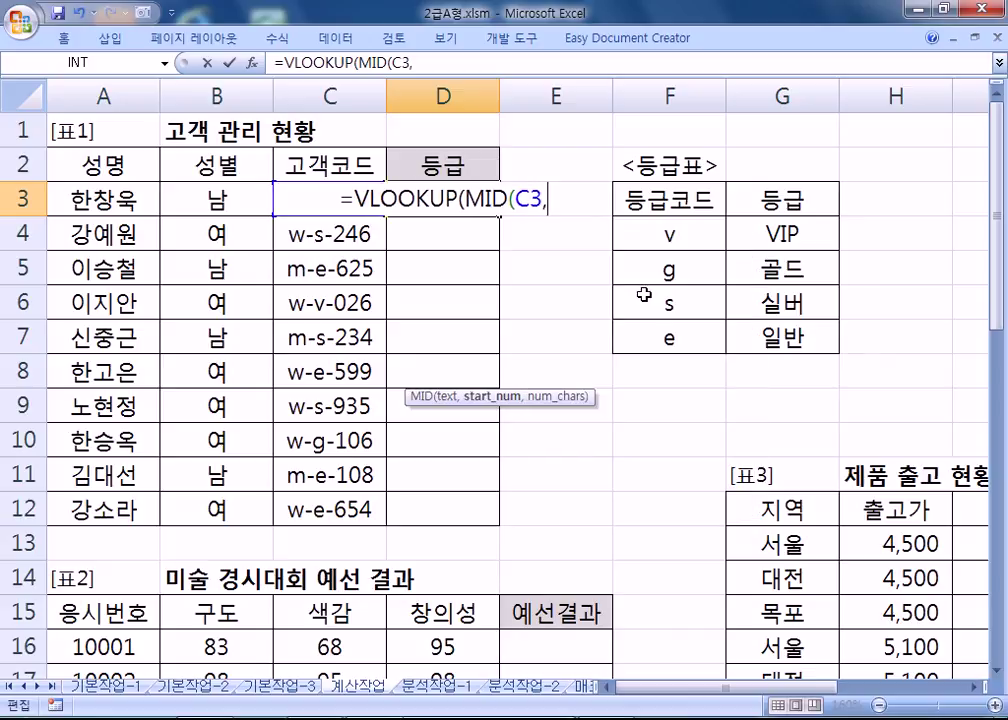
type("3,1")
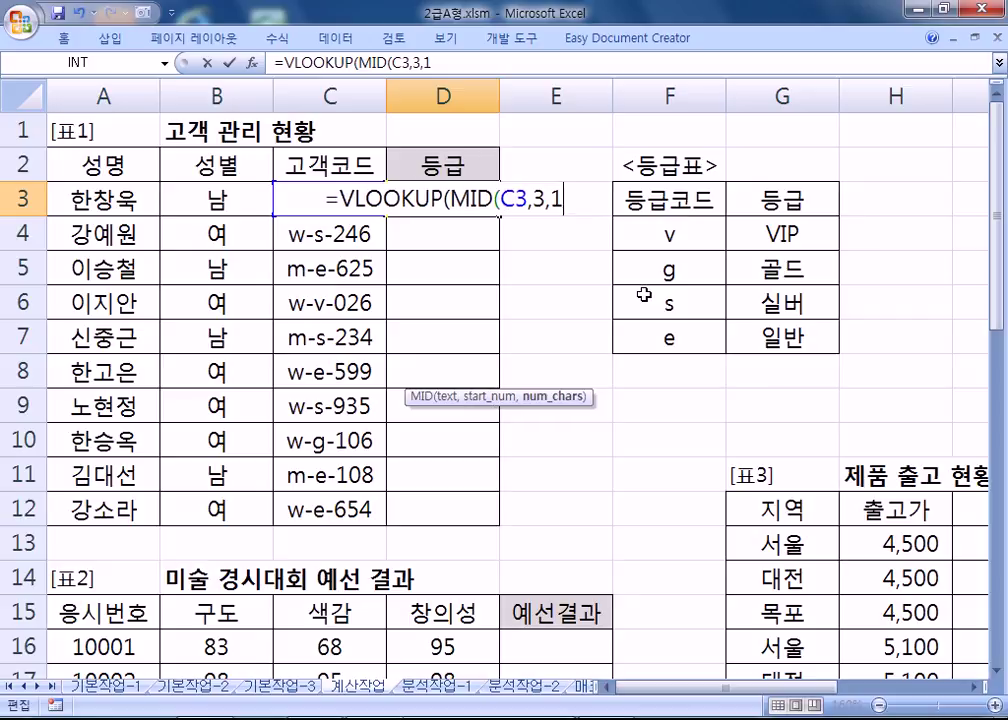
type(")")
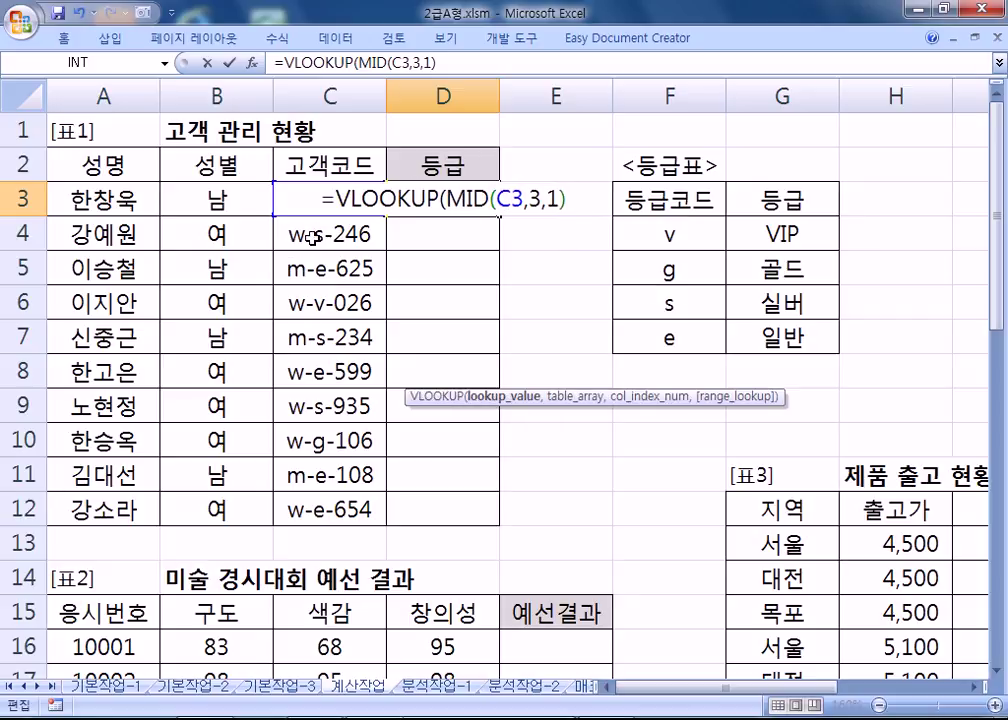
type(",")
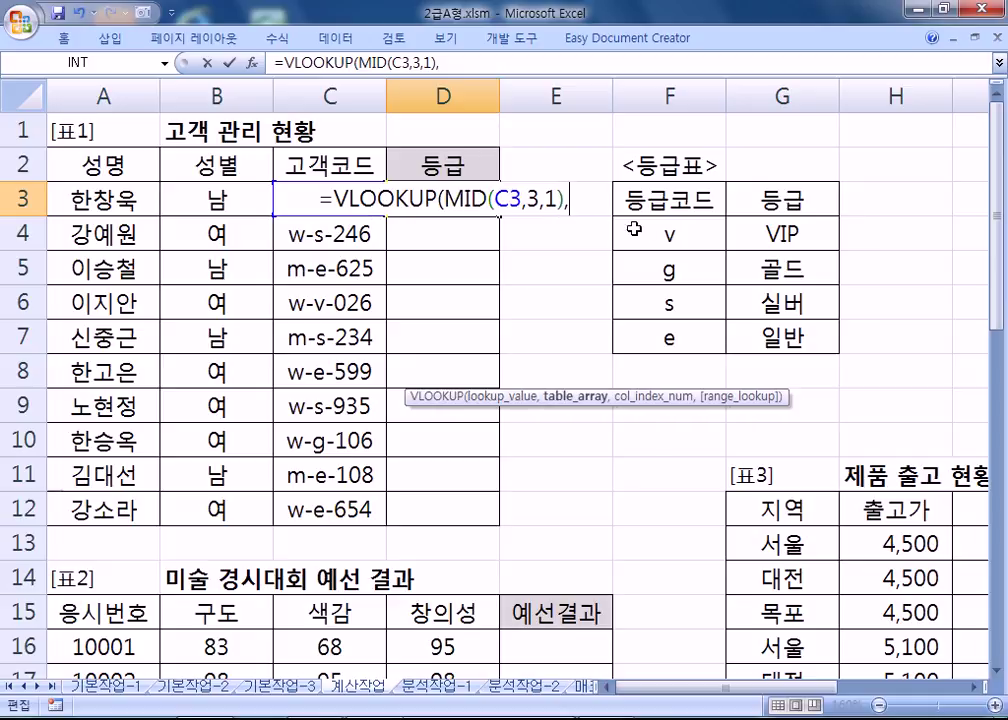
Finish the lookup with range $F$4:$G$7, column 2 and FALSE for exact match.
left_click_drag(649, 234, 776, 337)
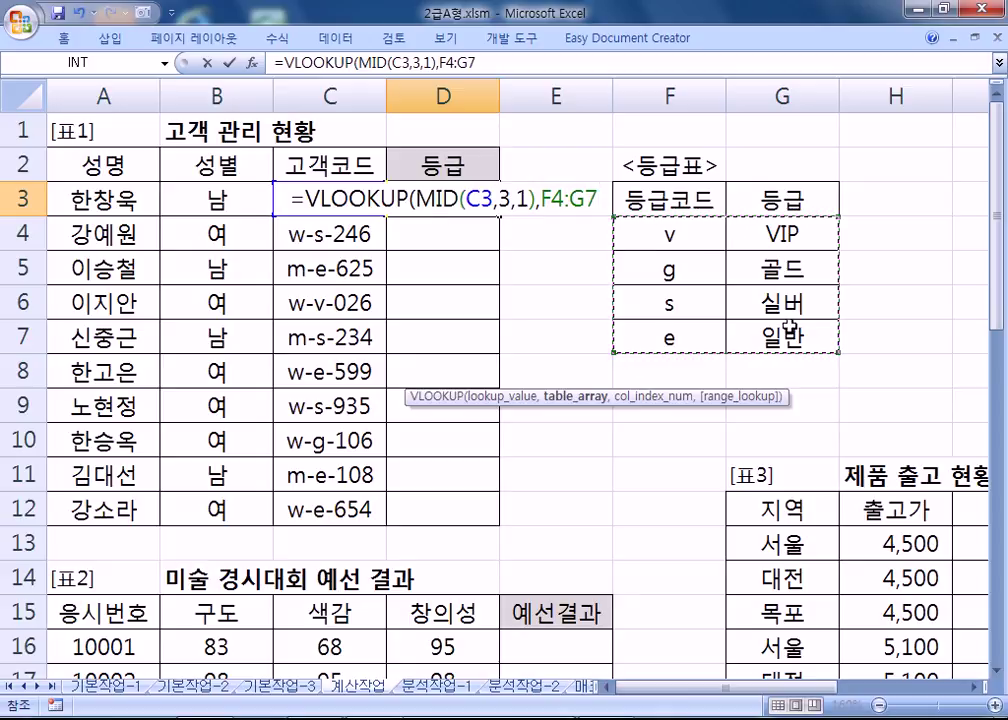
key("F4")
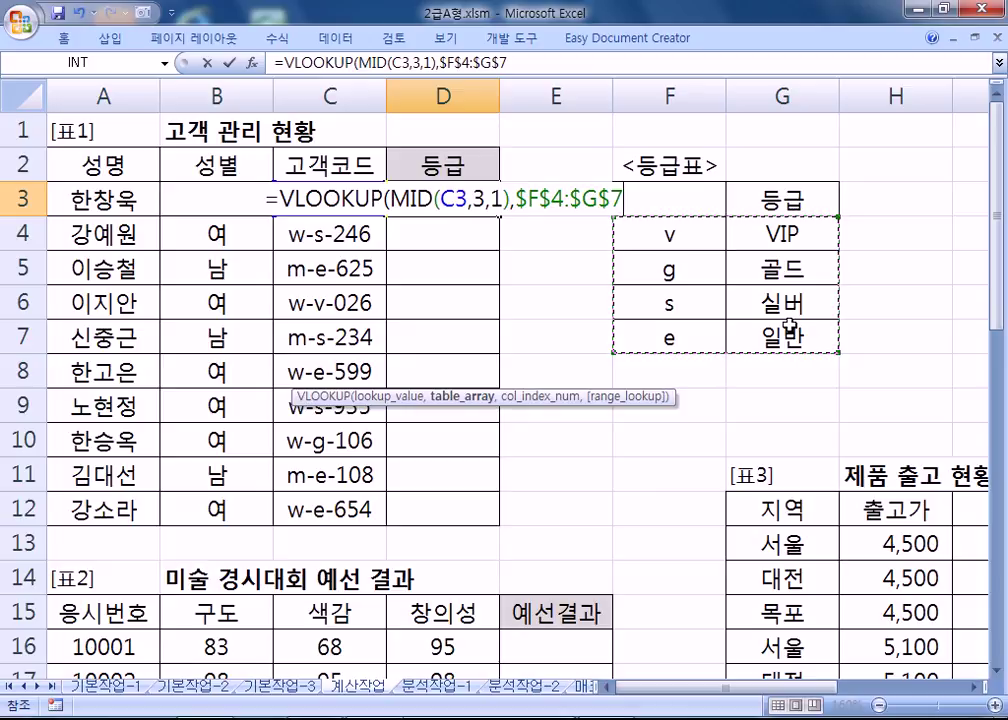
type(",")
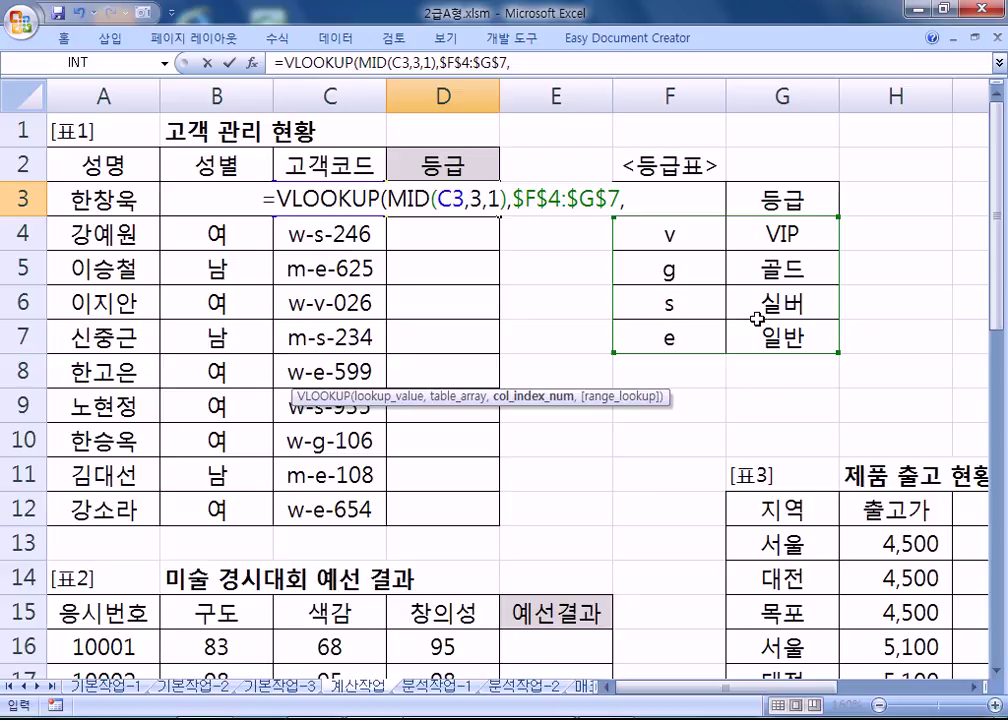
type("2")
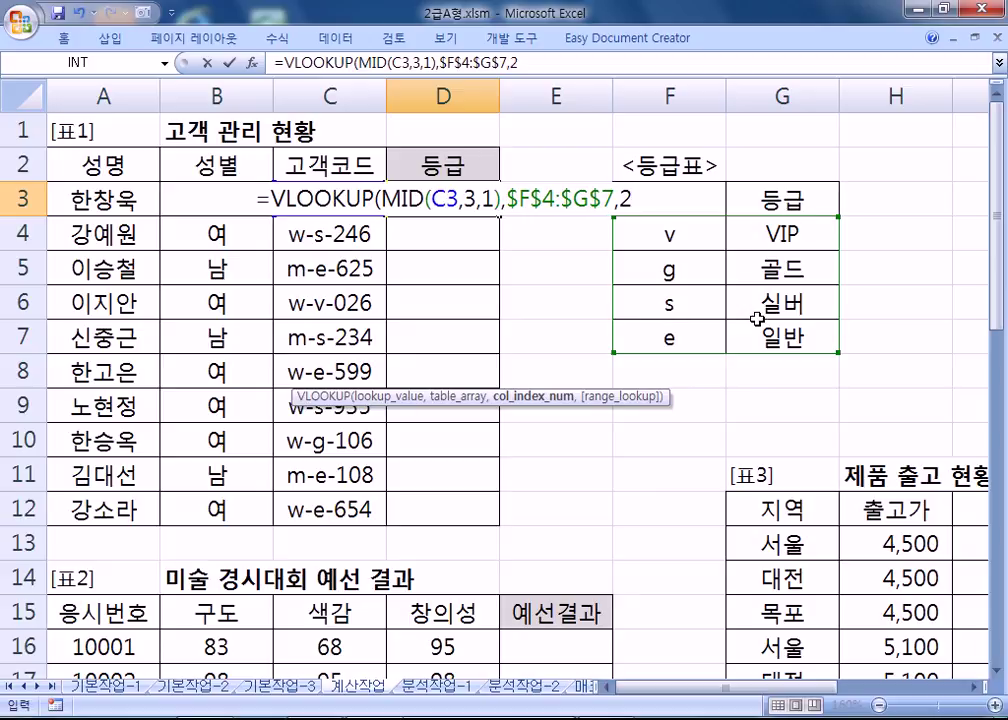
type(",")
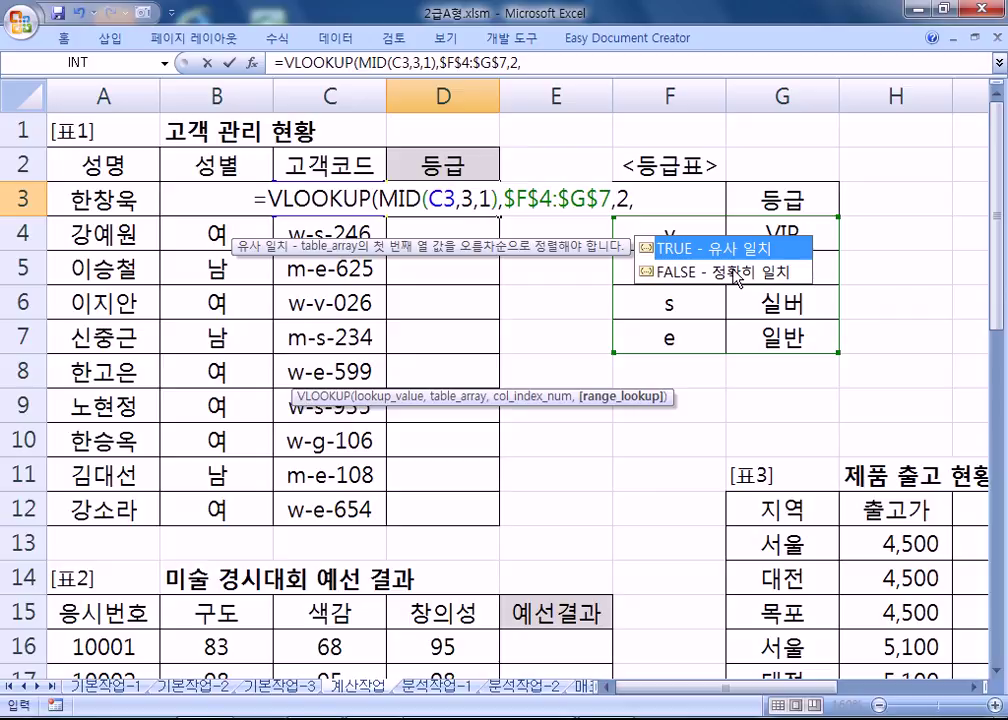
left_click(737, 272)
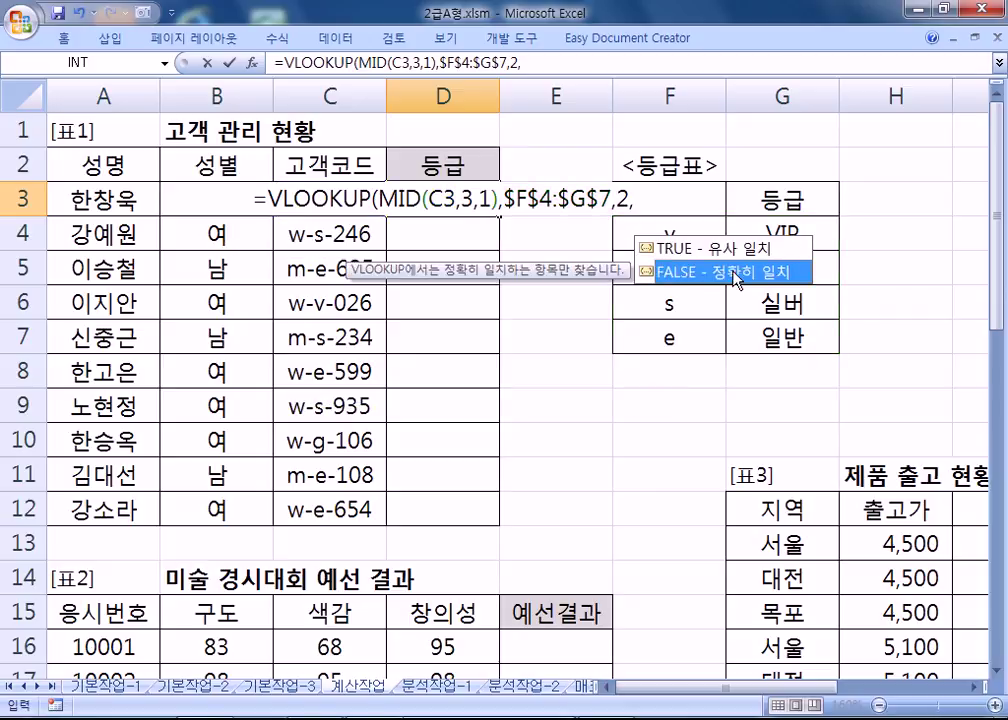
double_click(737, 272)
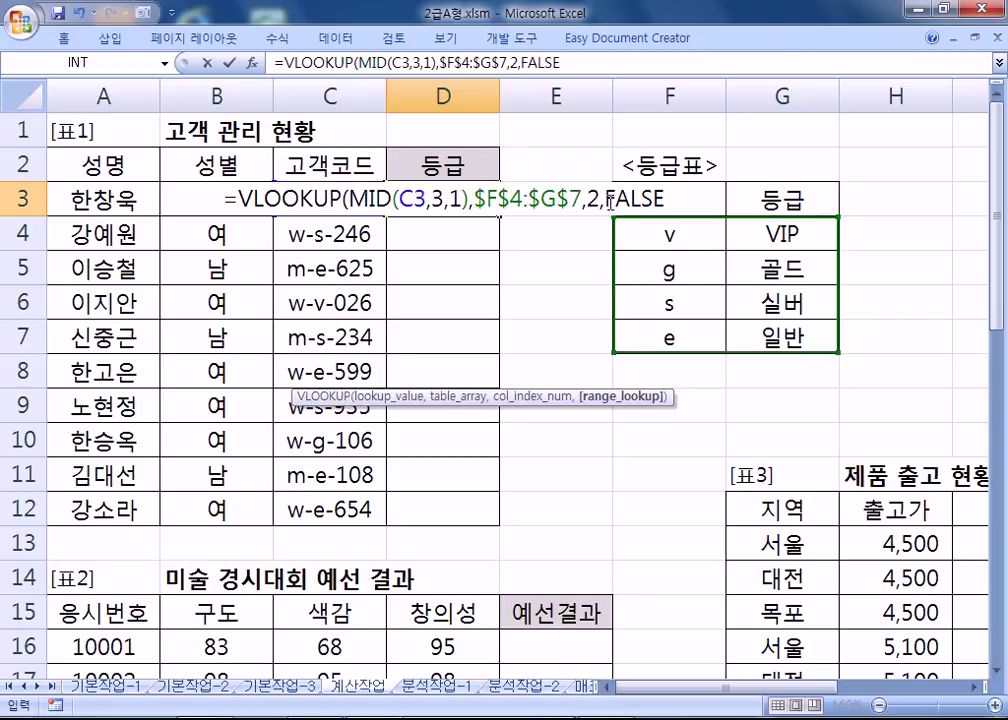
left_click_drag(606, 198, 667, 198)
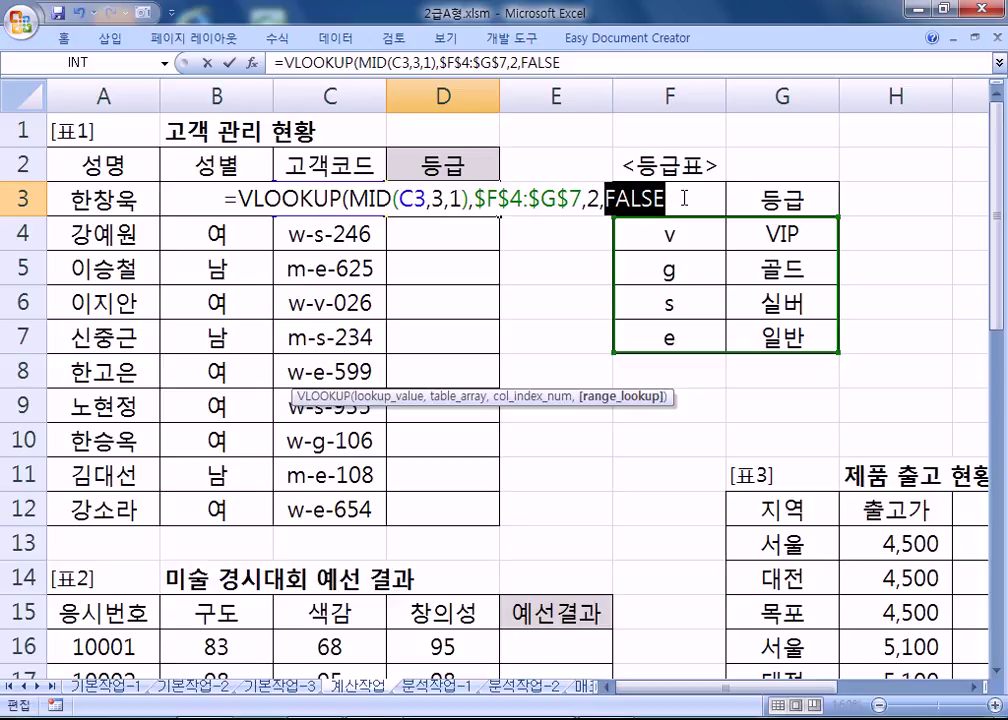
left_click(682, 197)
type(")")
key("Return")
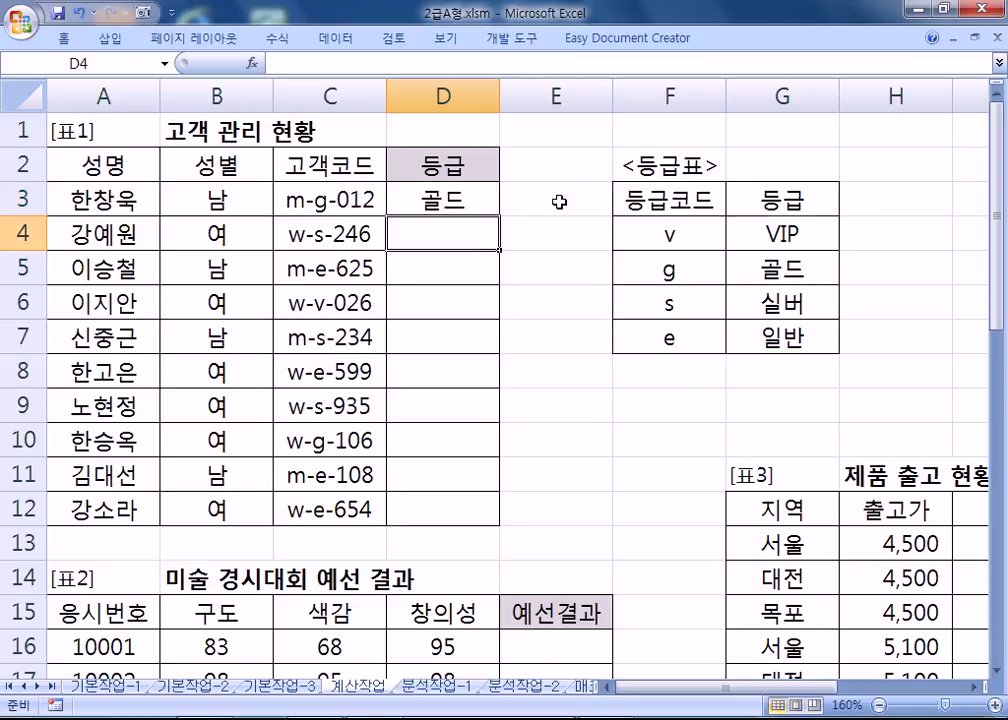
Fill the grade formula down D3:D12 and review D3's referenced ranges.
left_click(459, 198)
left_click_drag(500, 216, 498, 524)
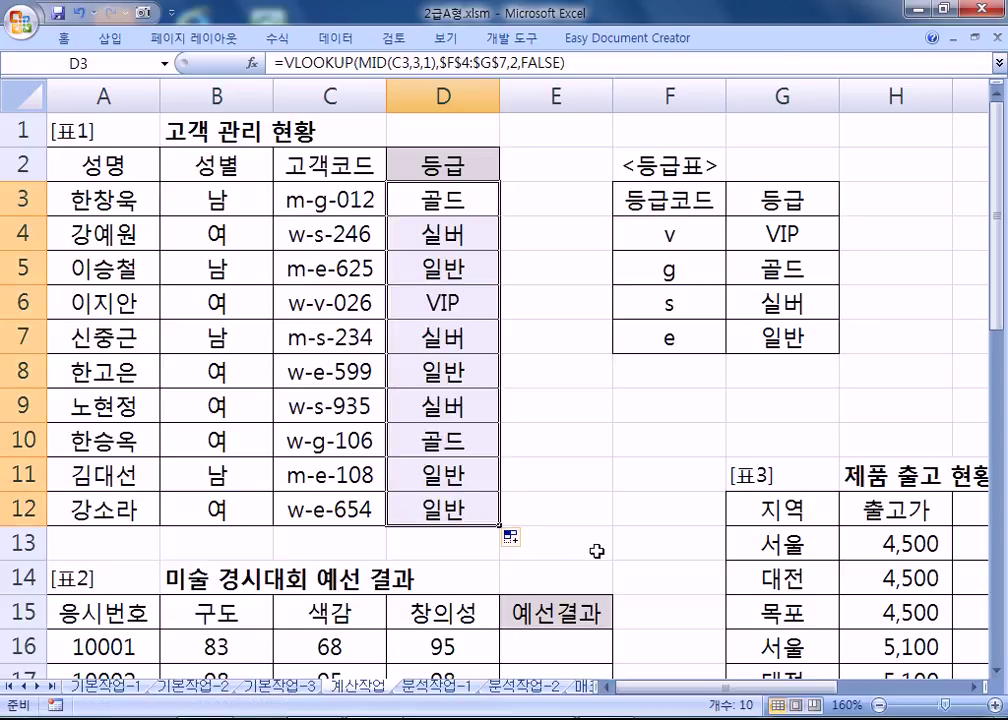
double_click(464, 196)
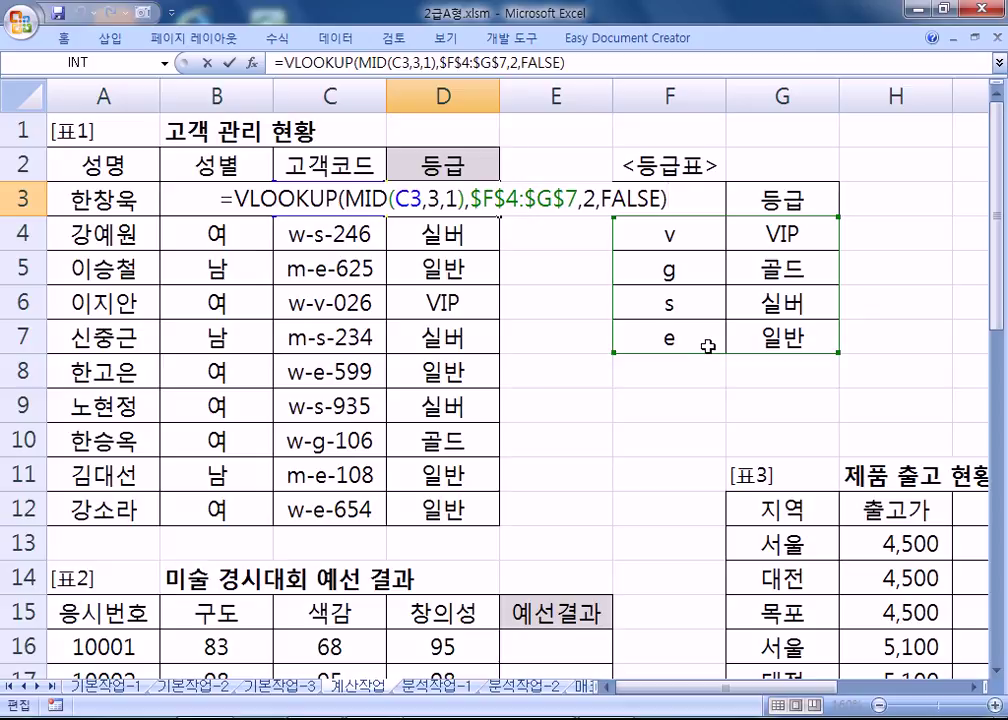
key("Escape")
scroll(612, 353, "down", 4)
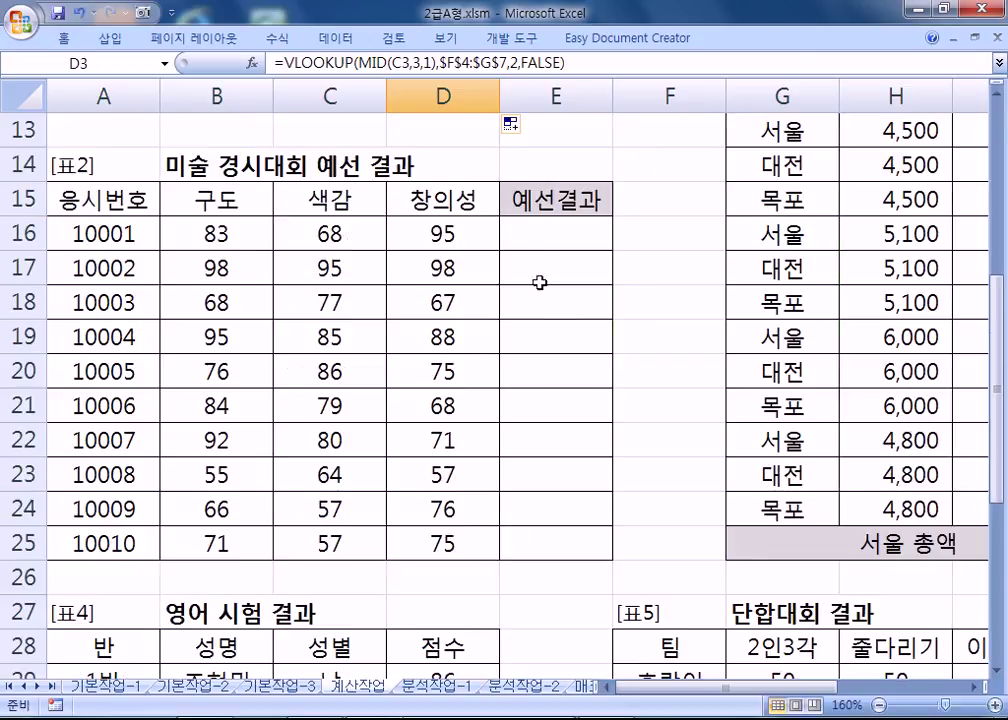
Enter =IF(OR(B16<=70,C16<=70,D16<=70),"탈락","통과") in E16.
left_click(536, 239)
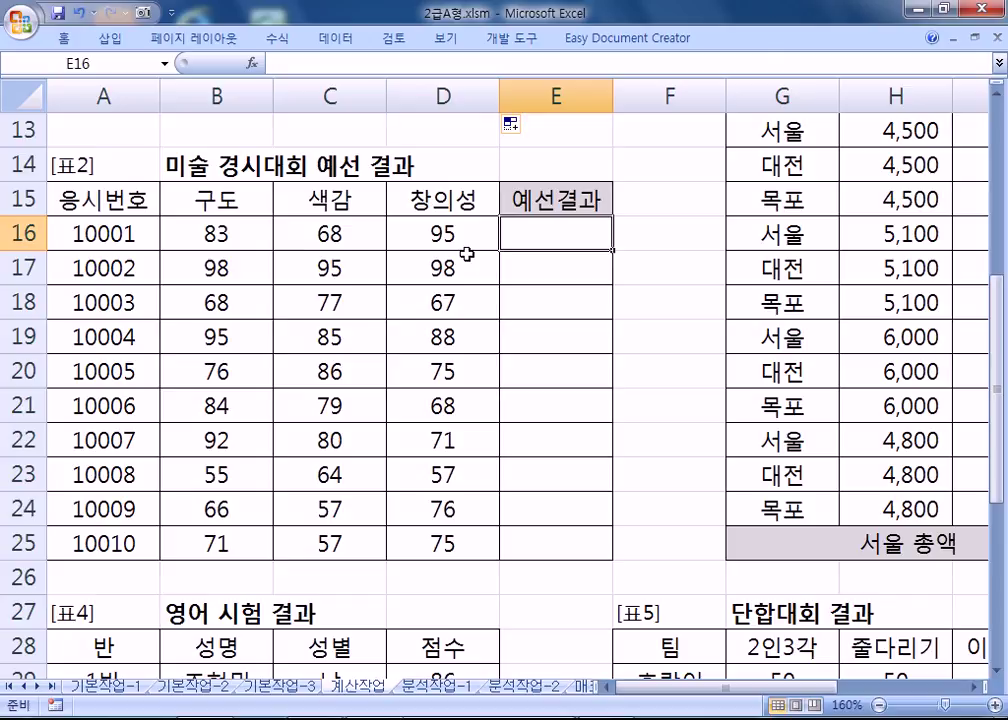
type("=IF(")
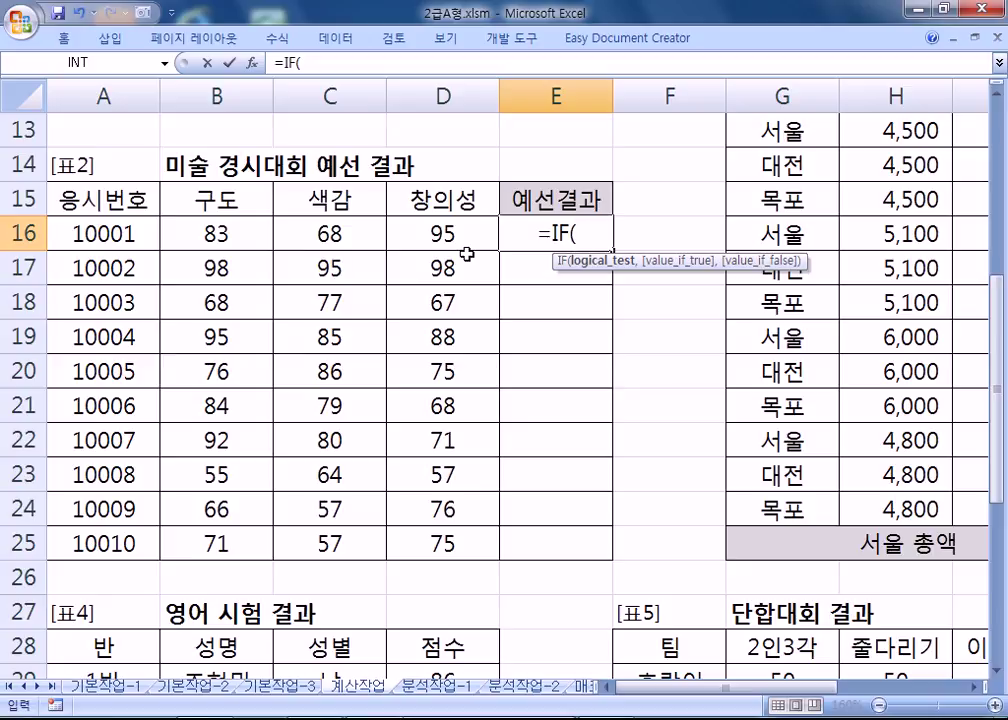
type("OR(")
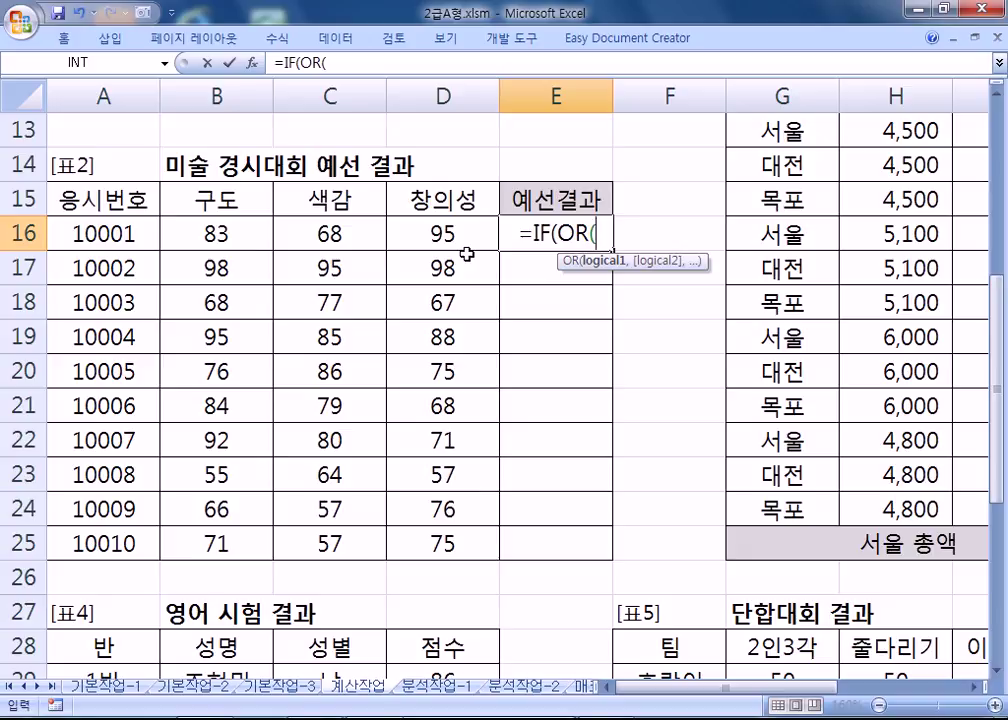
key("Left")
key("Left")
key("Left")
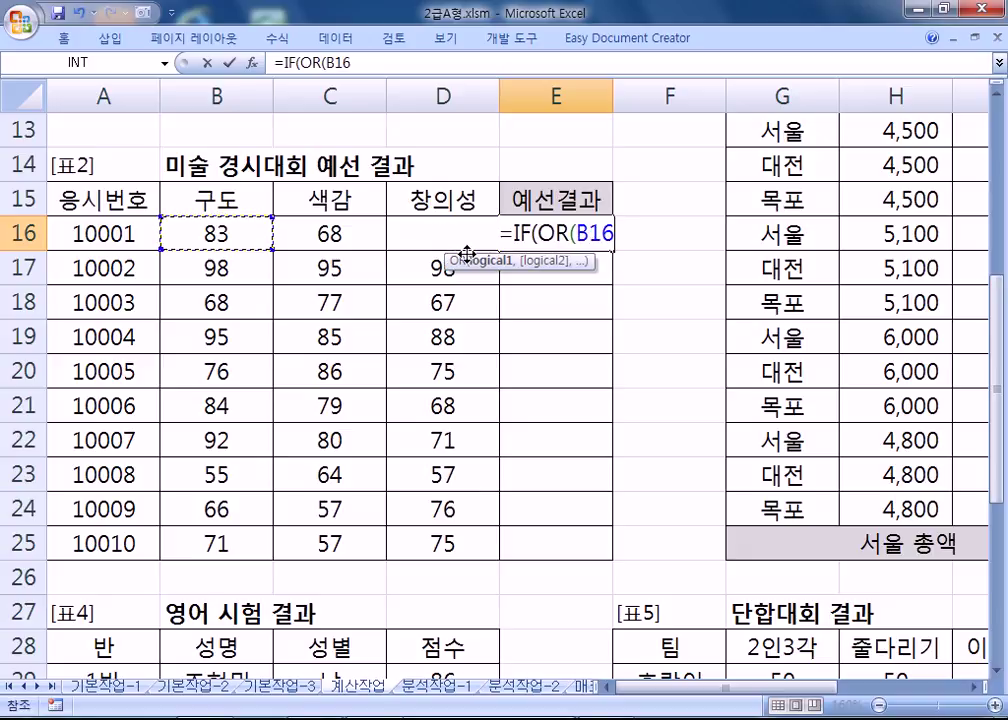
type("<=70,")
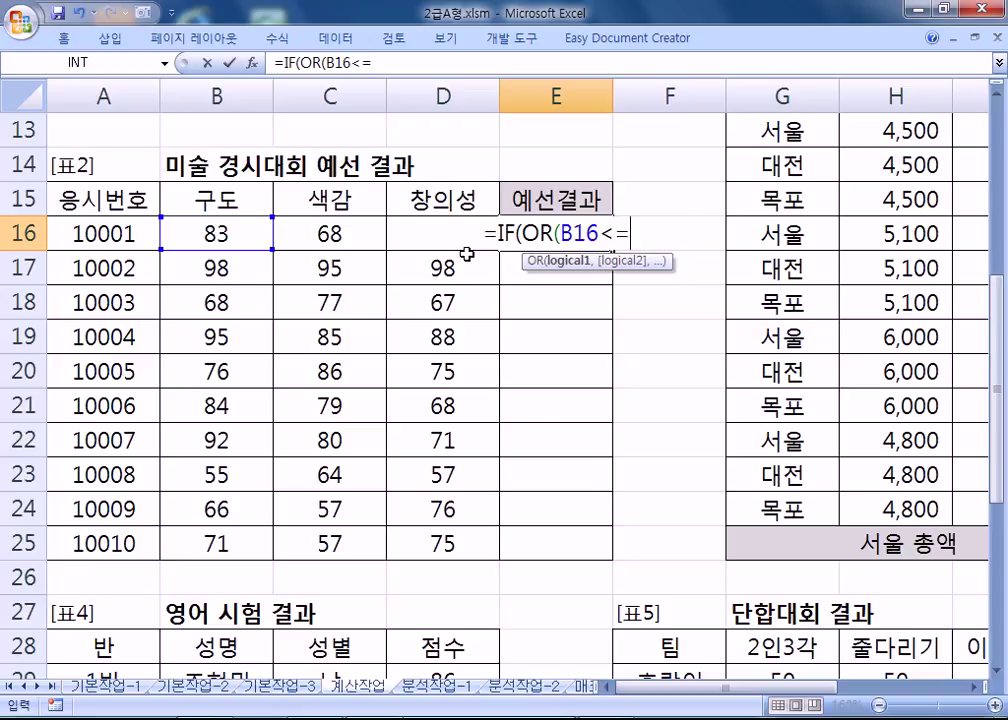
key("Left")
key("Left")
type("<=70,")
key("Left")
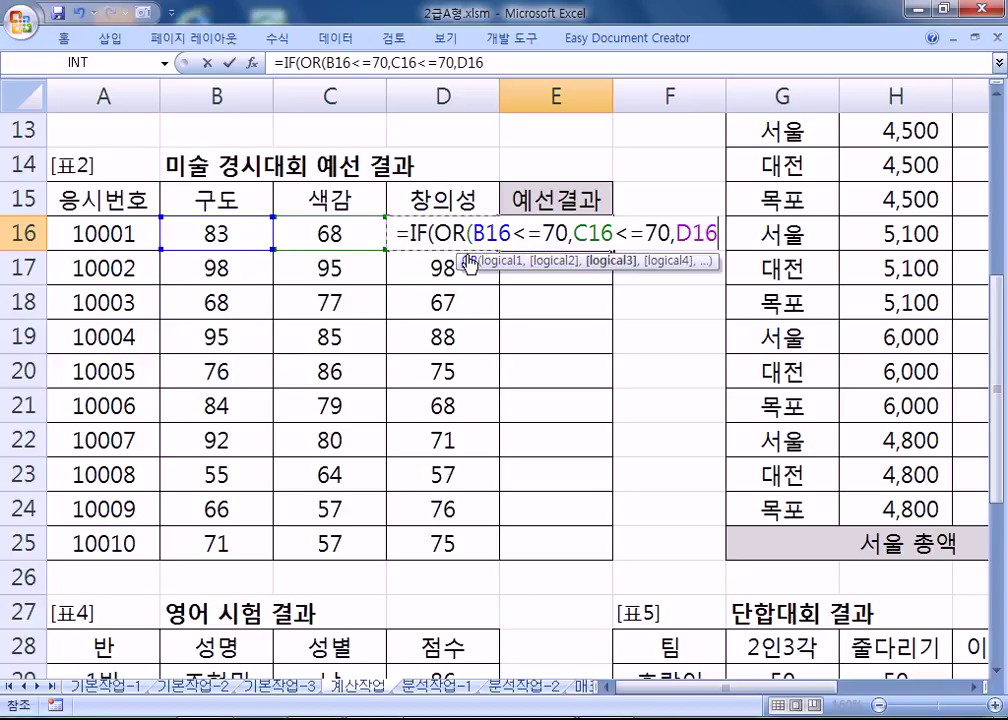
type("<=70)")
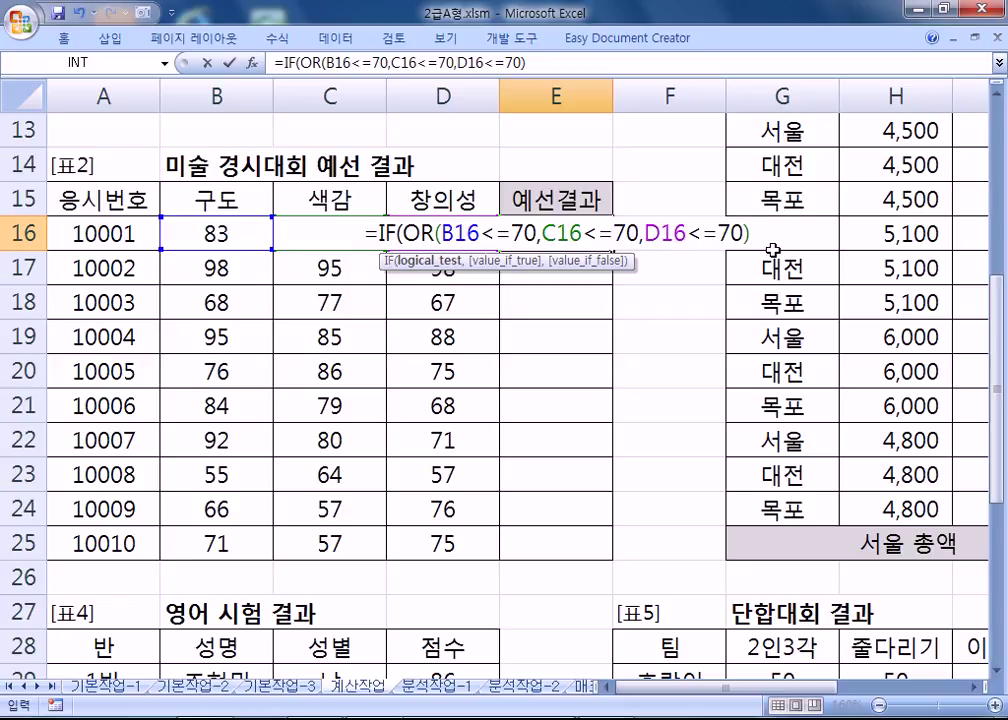
type(",")
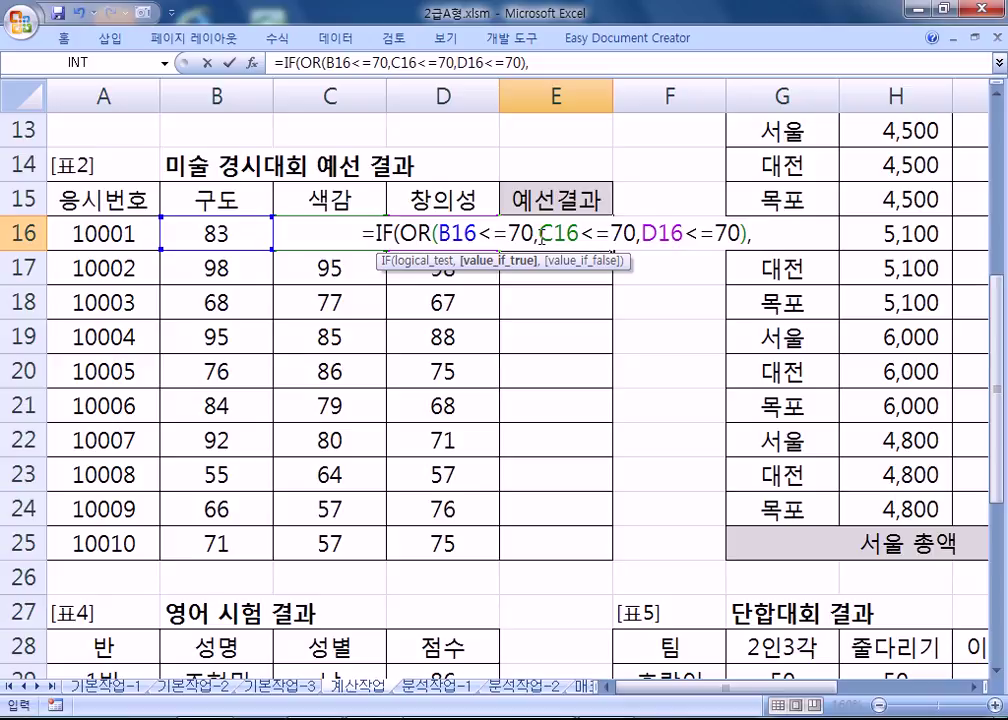
type("\"탈ㄹ")
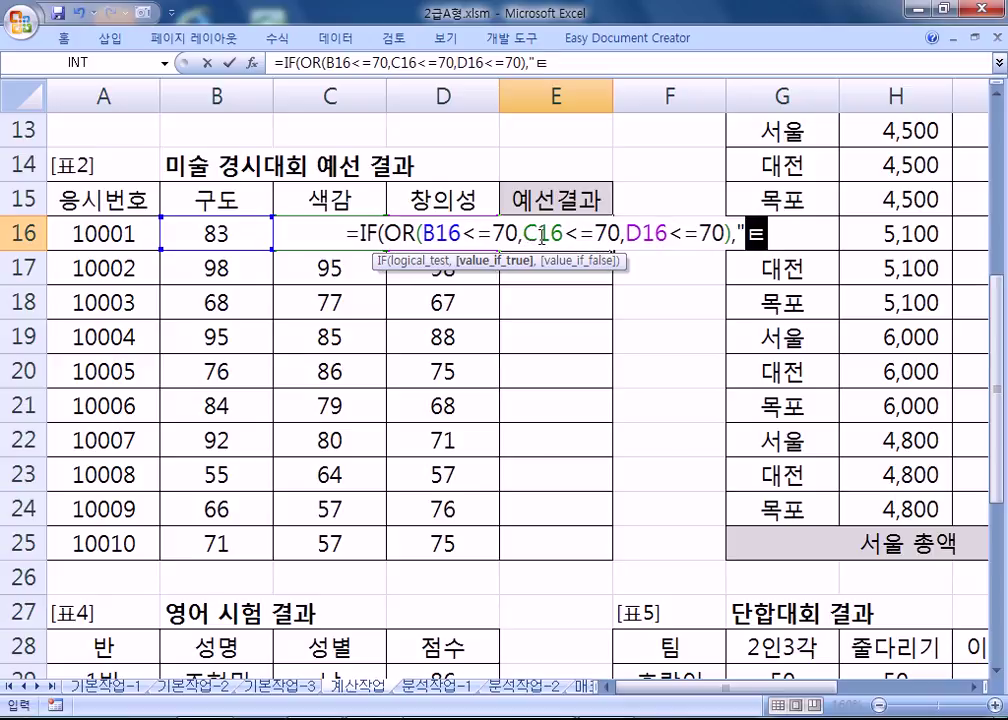
type("락\",")
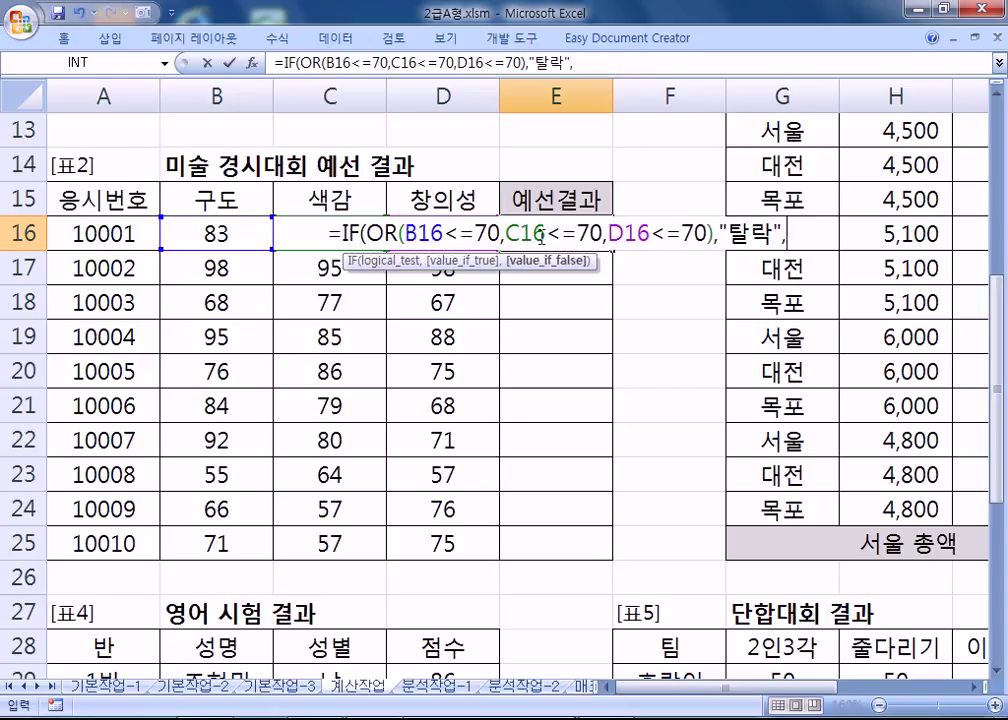
type("\"")
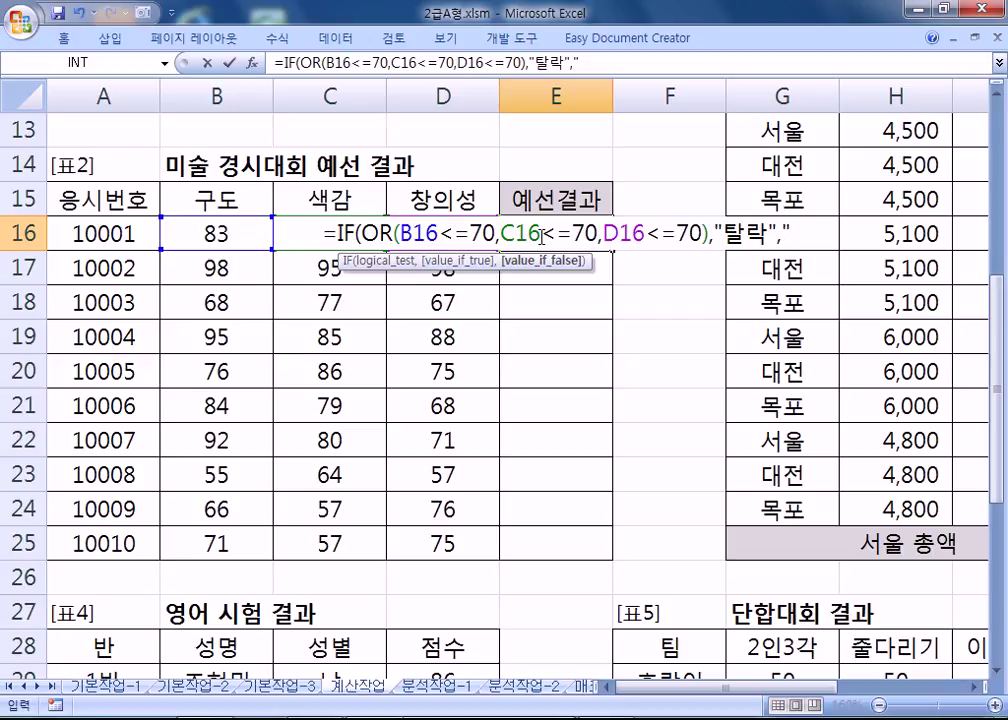
type("통과\"")
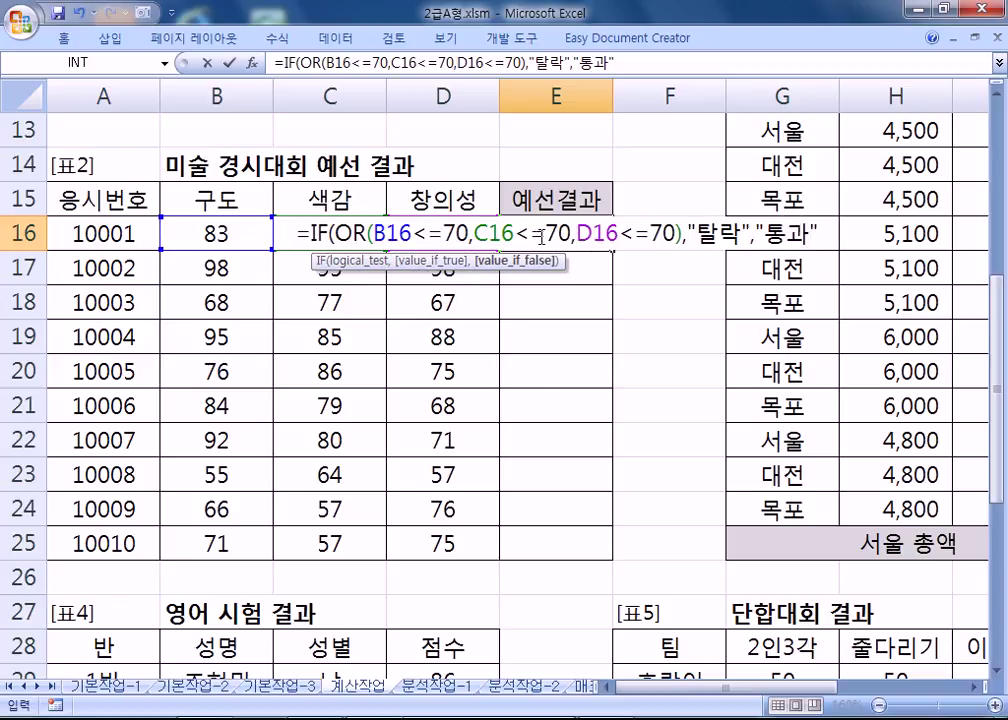
key("Return")
Copy the E16 formula down to E25 and check results against the low scores (68, 57).
left_click(540, 233)
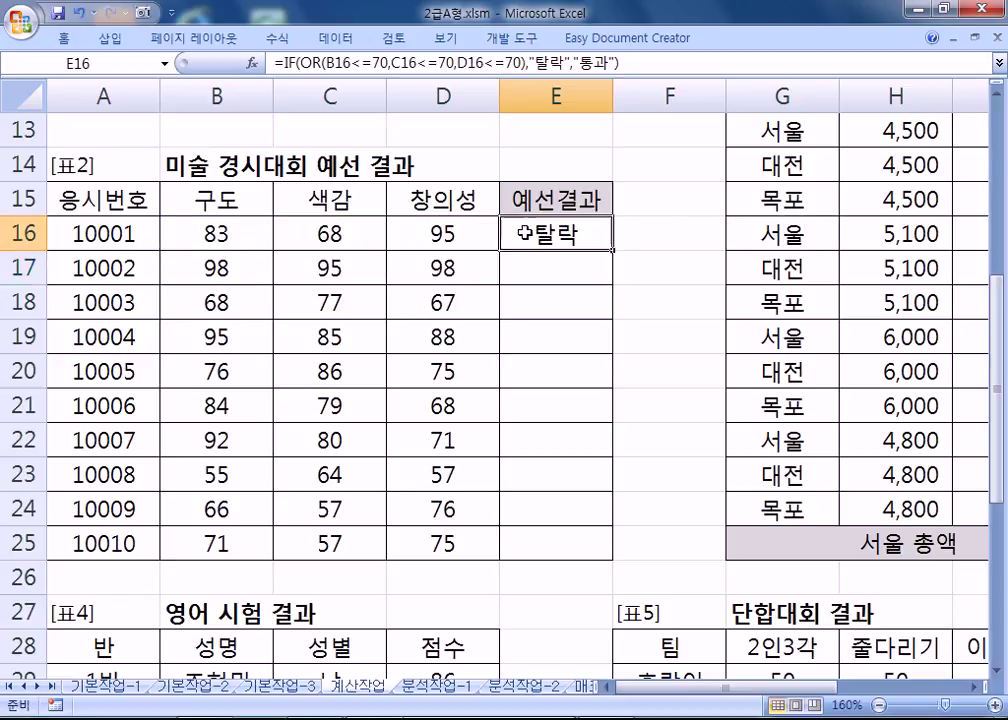
left_click(332, 228)
left_click(575, 242)
left_click_drag(612, 253, 580, 553)
left_click(538, 265)
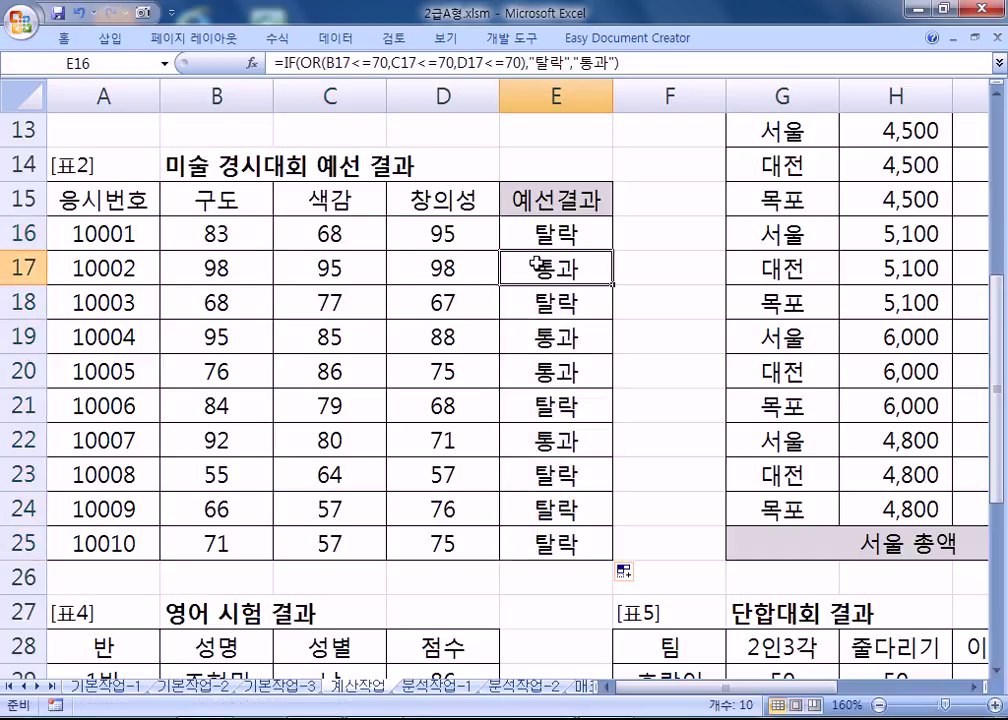
left_click(224, 304)
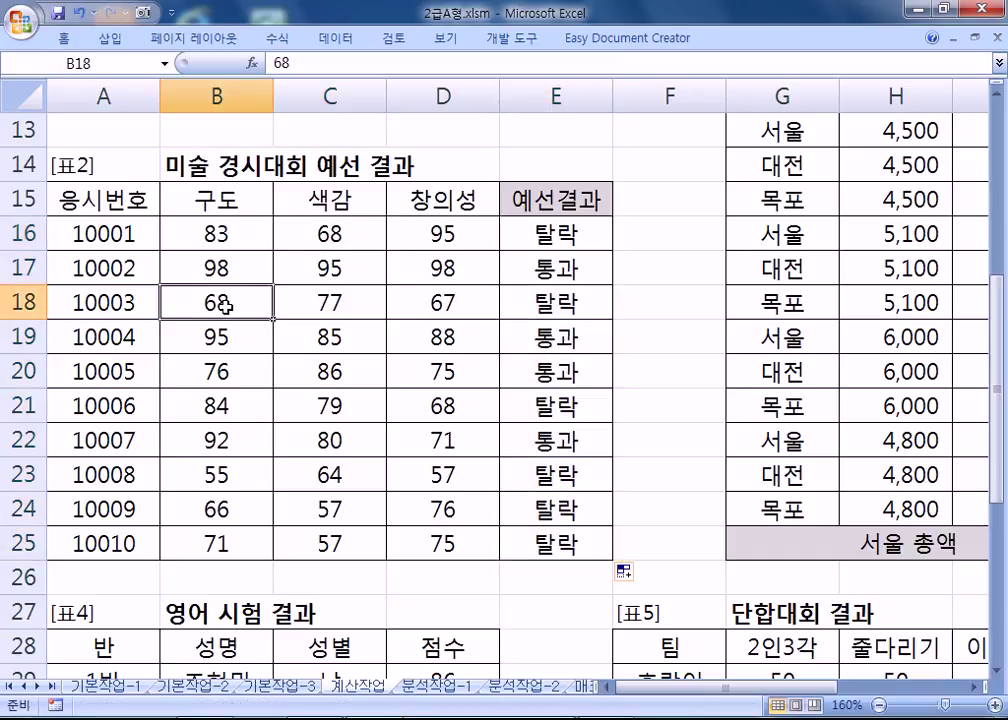
left_click(454, 410)
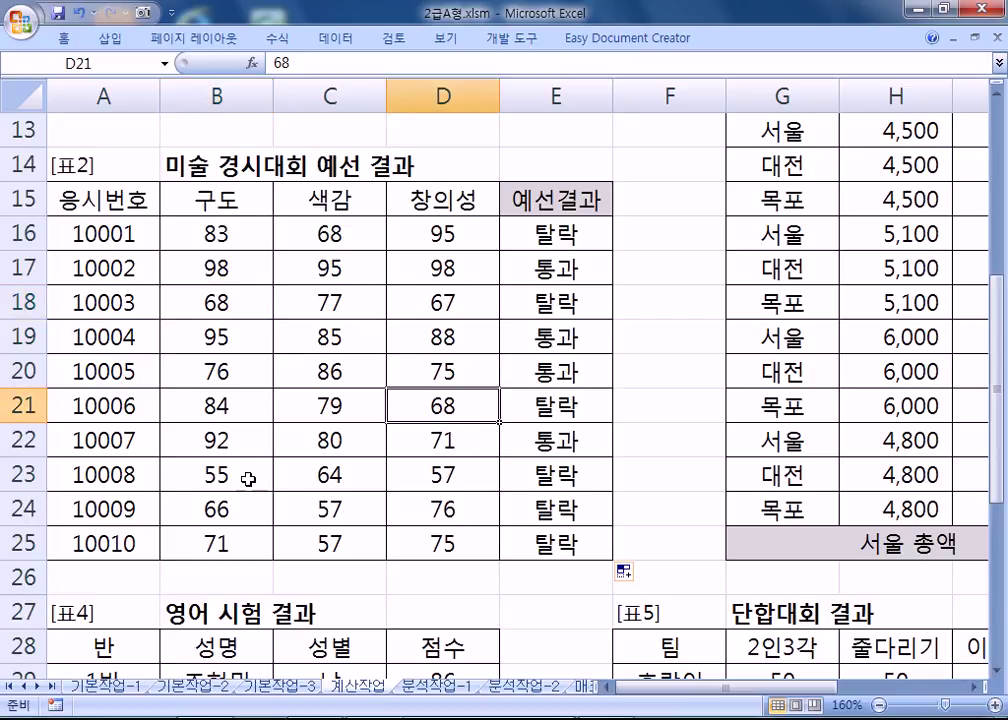
left_click_drag(252, 472, 418, 477)
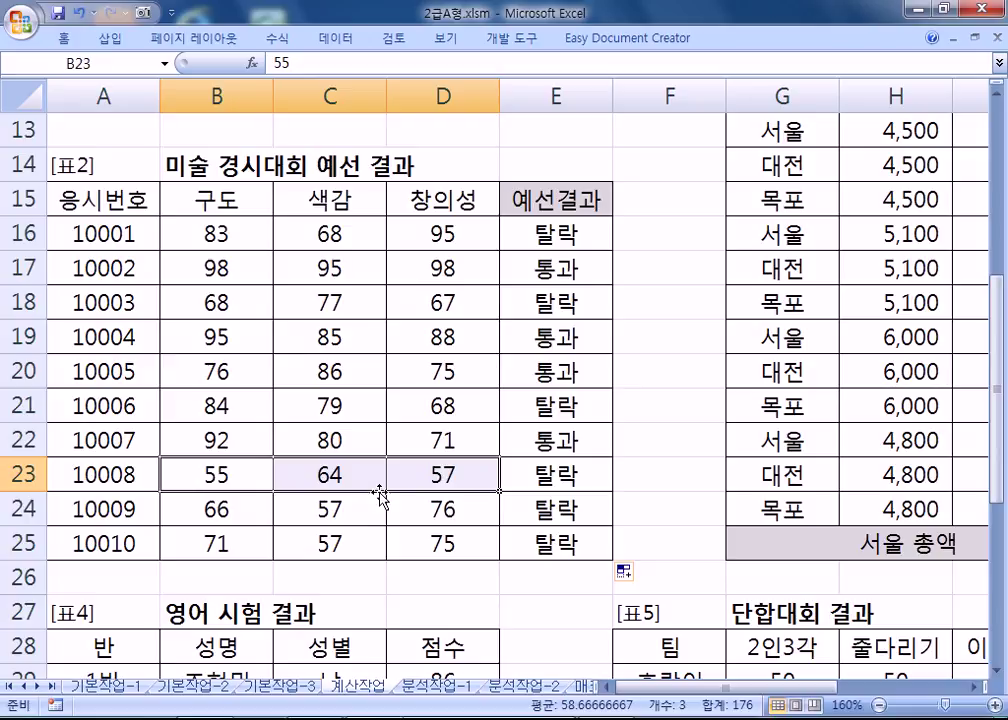
left_click(352, 507)
left_click(350, 543)
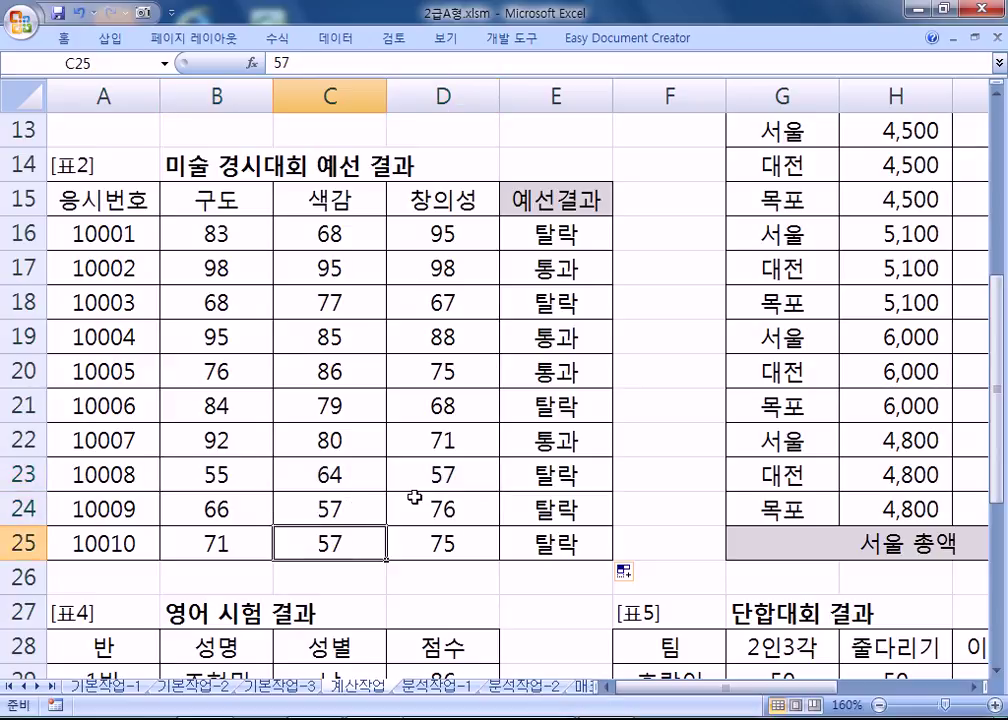
Reopen E16's formula with F2 and highlight its three OR conditions.
left_click(556, 234)
key("F2")
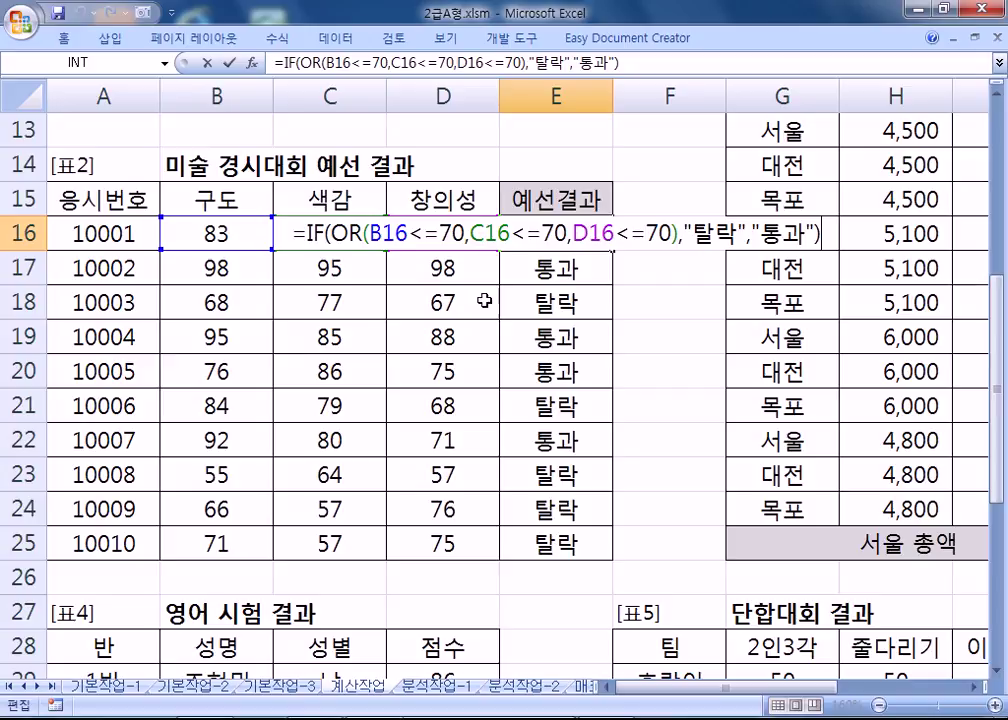
left_click_drag(369, 234, 668, 237)
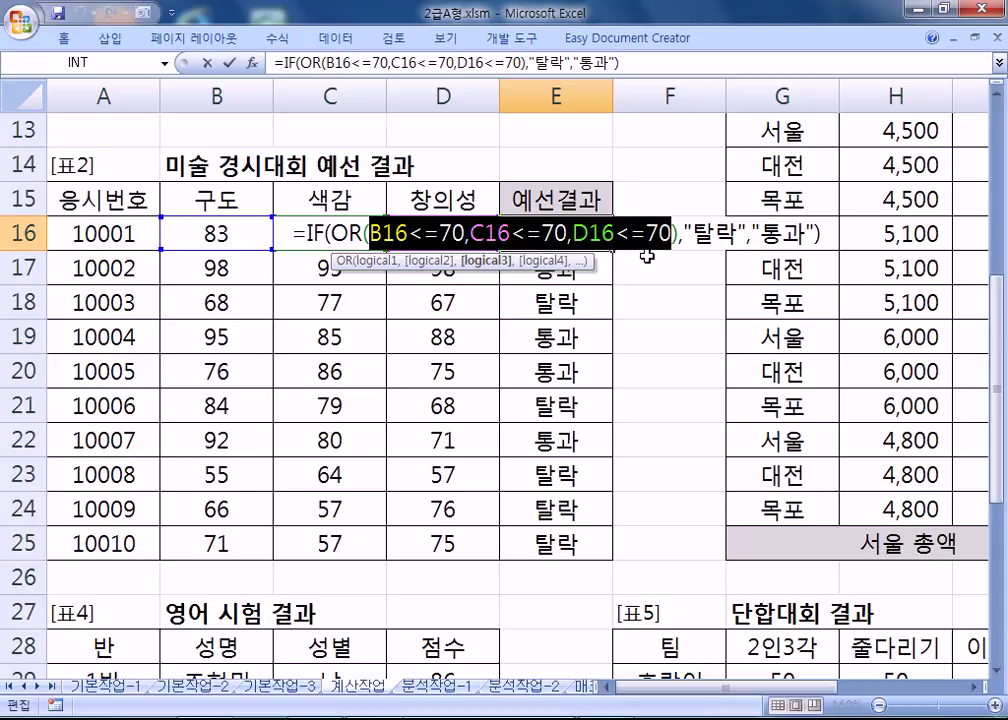
Write the Notepad note 'AND : 주어진 조건을 모두 참이면, 전체가 참'.
key("Left")
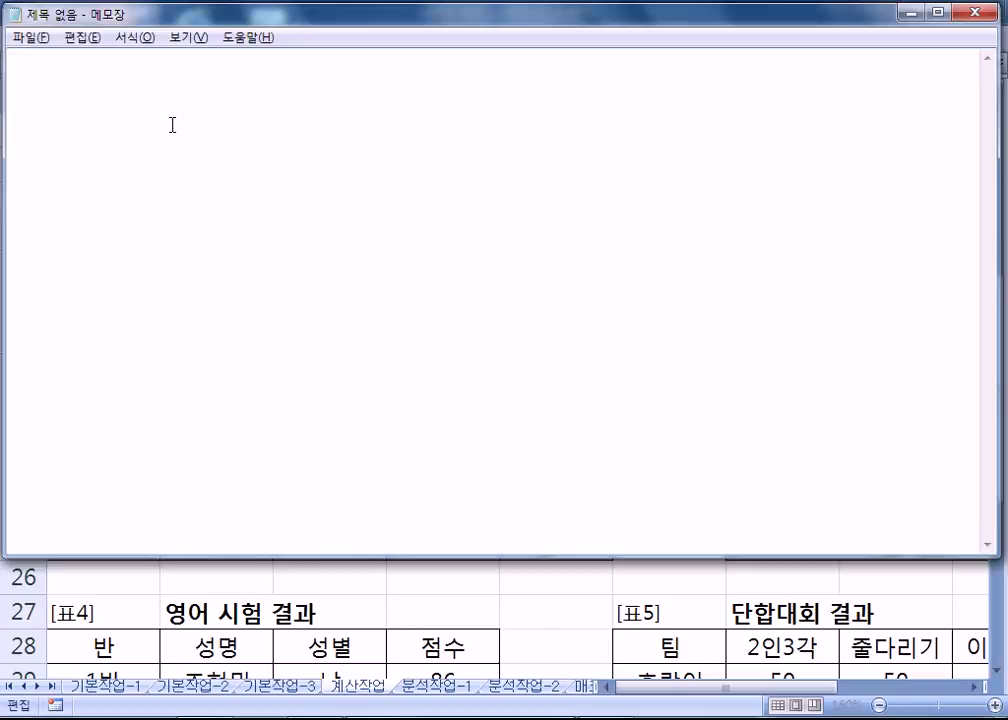
type("AND : 주어ㅈ진 조건")
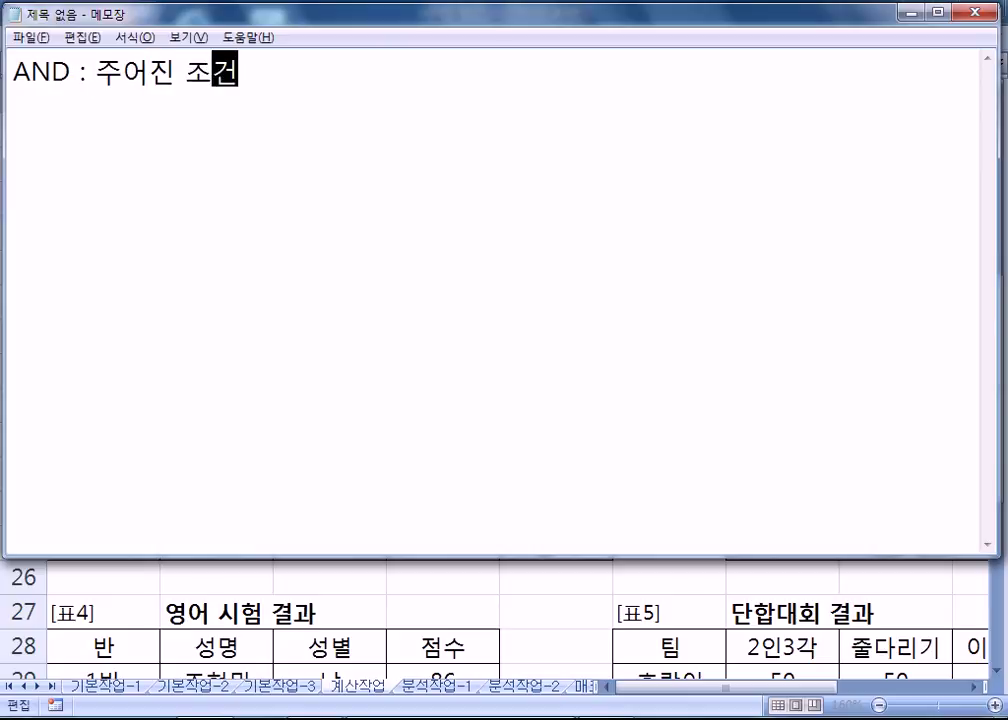
type("으을 모두 만조")
type("족하면 전체가 ")
type("참")
key("Left")
key("Left")
key("Left")
key("Left")
key("Left")
key("Left")
key("Left")
key("Left")
key("Left")
key("Left")
type("ㅊ참이면")
key("Delete")
key("Delete")
key("Delete")
key("Delete")
type(",")
Add OR lines: at least one true makes it true; all false makes it false.
key("End")
key("Return")
type("OR : 주어진 ")
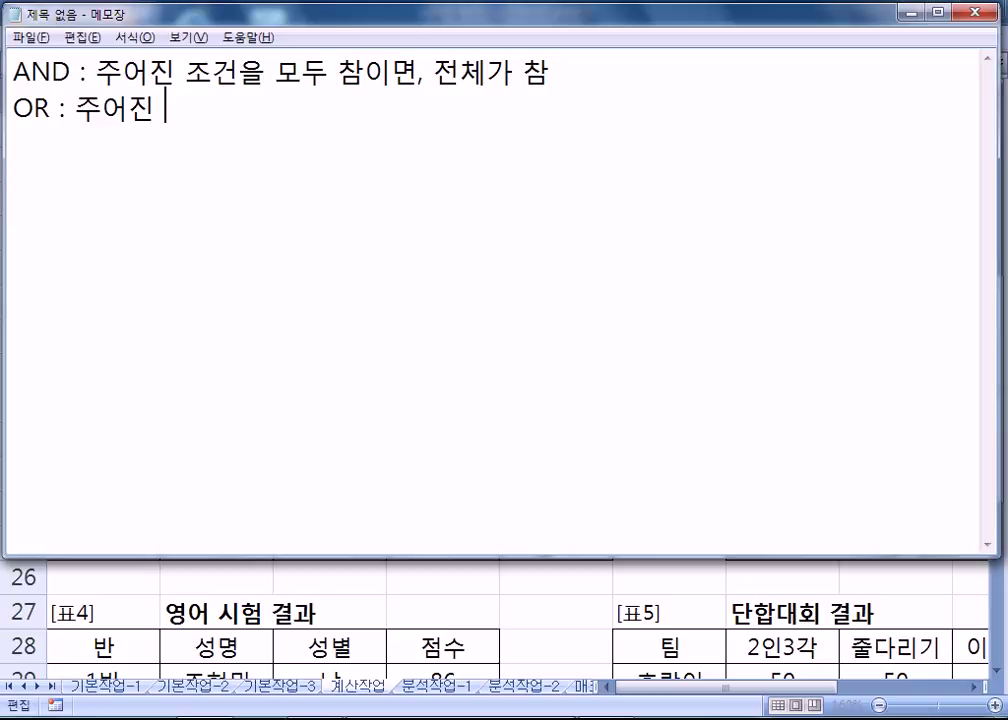
type("조건중 적어도 1ㄱㅐ가 참이면, 전체가 참")
key("Return")
key("Up")
key("Down")
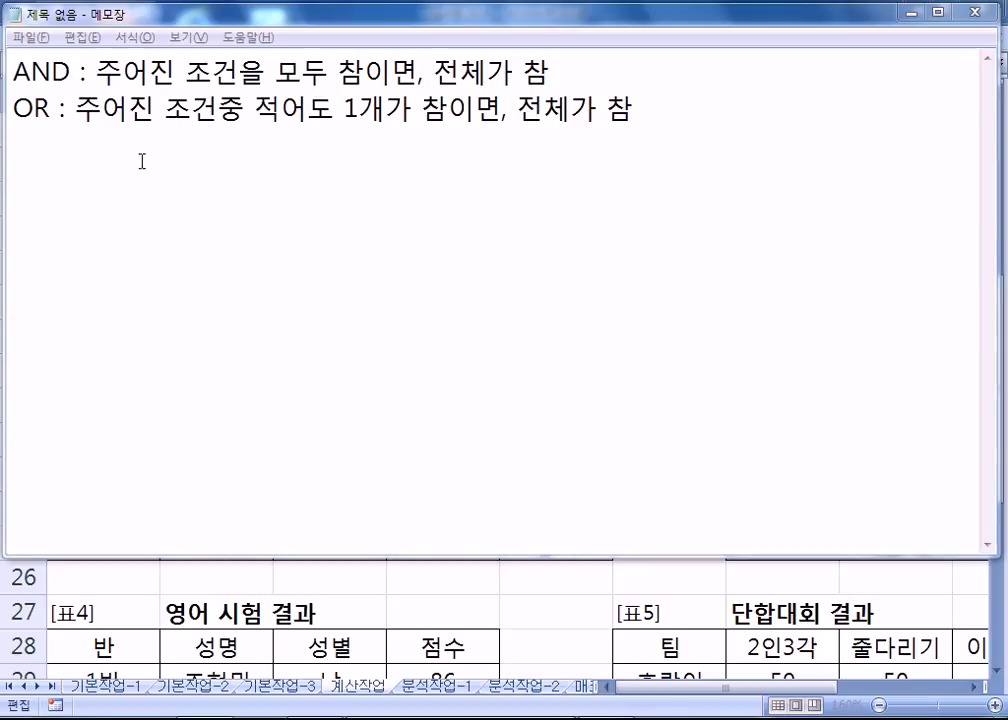
type("1개 이상")
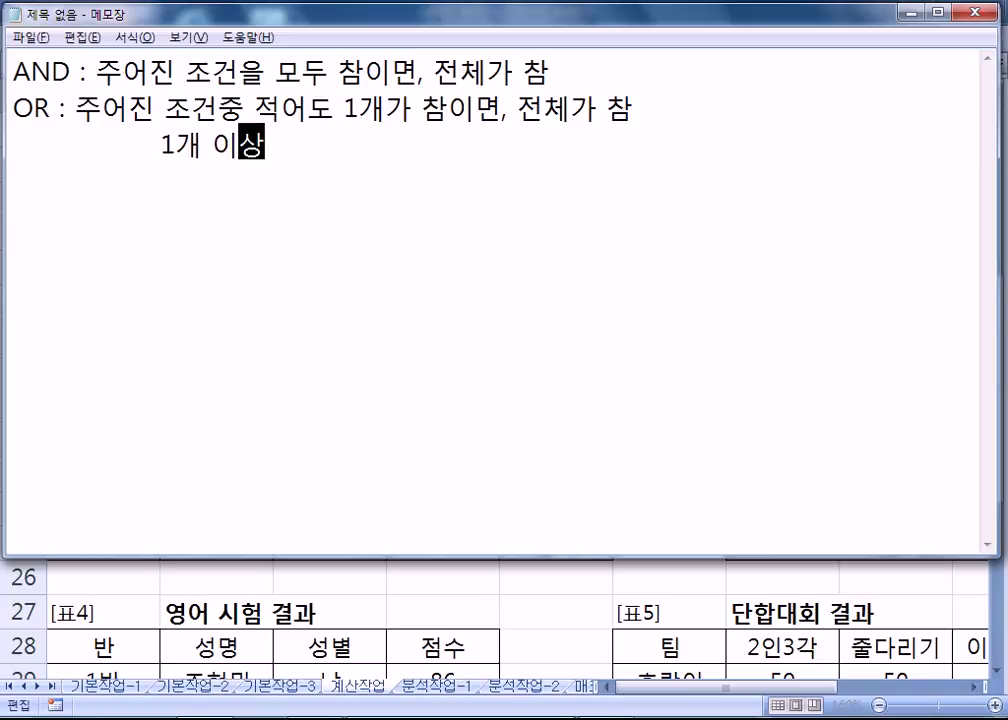
type("이 ㅊ참이면")
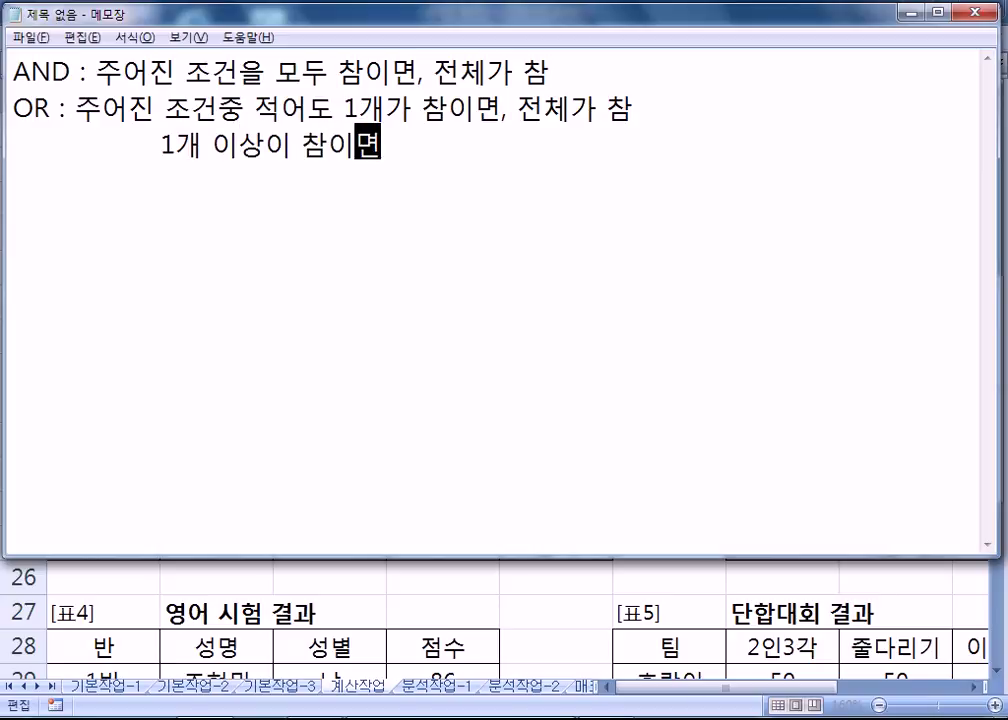
type(", 즉")
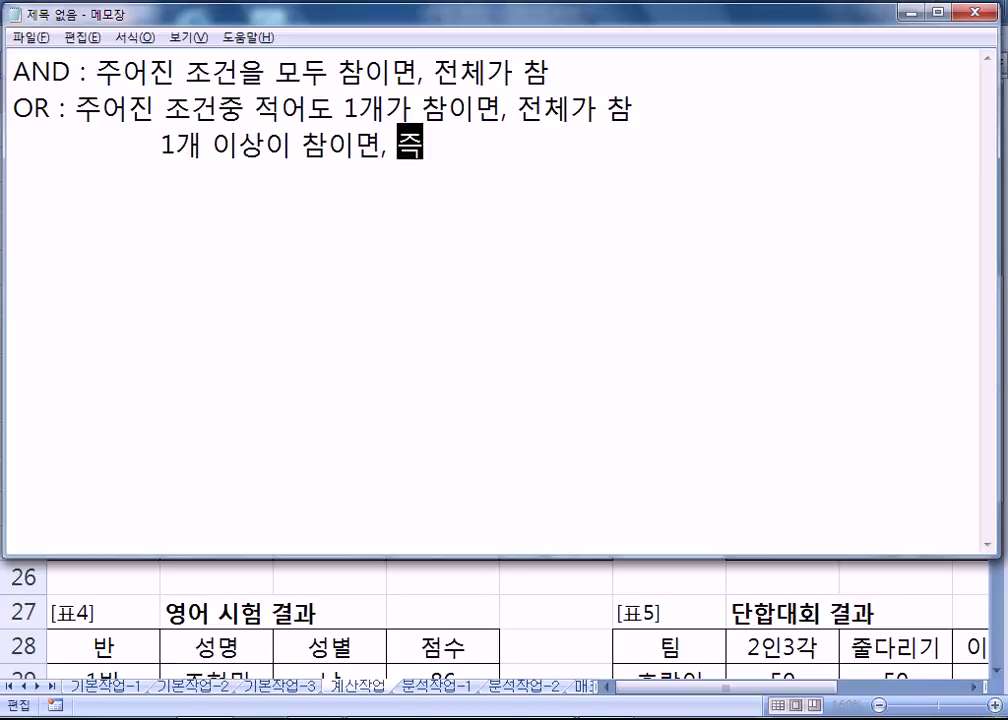
type(", 모두 거지")
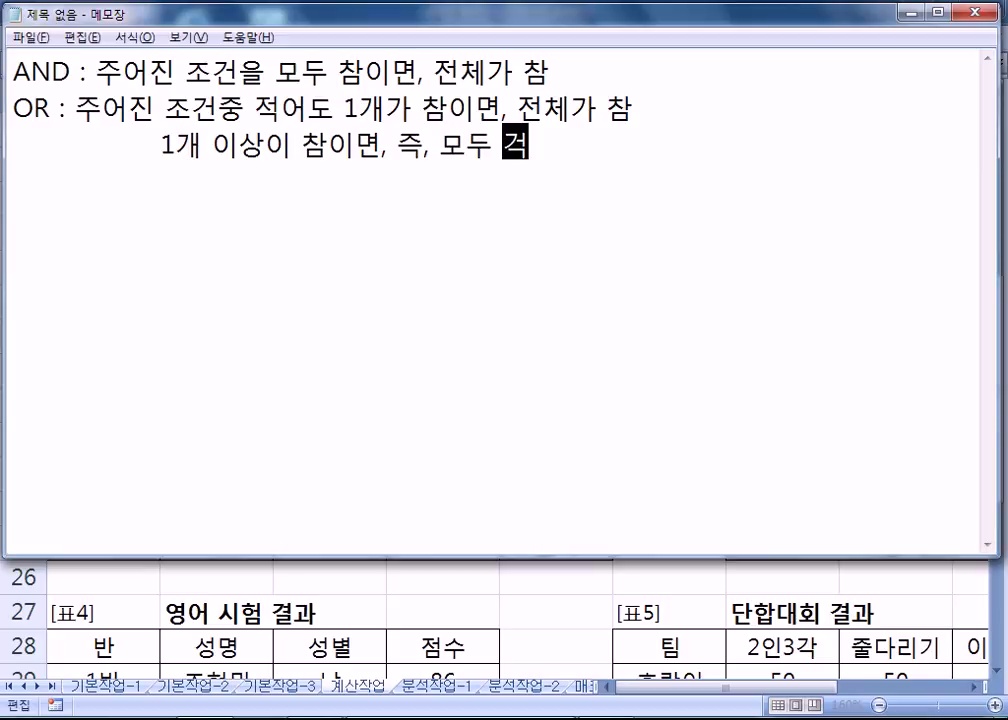
type("ㅅ이면, ")
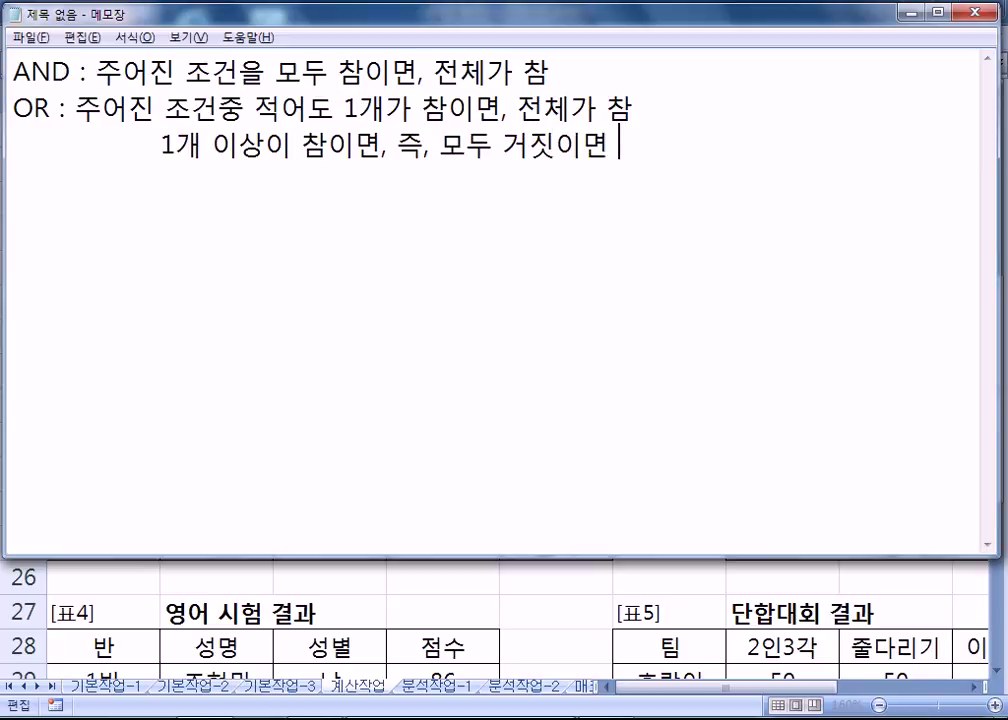
type("전체가 거짓")
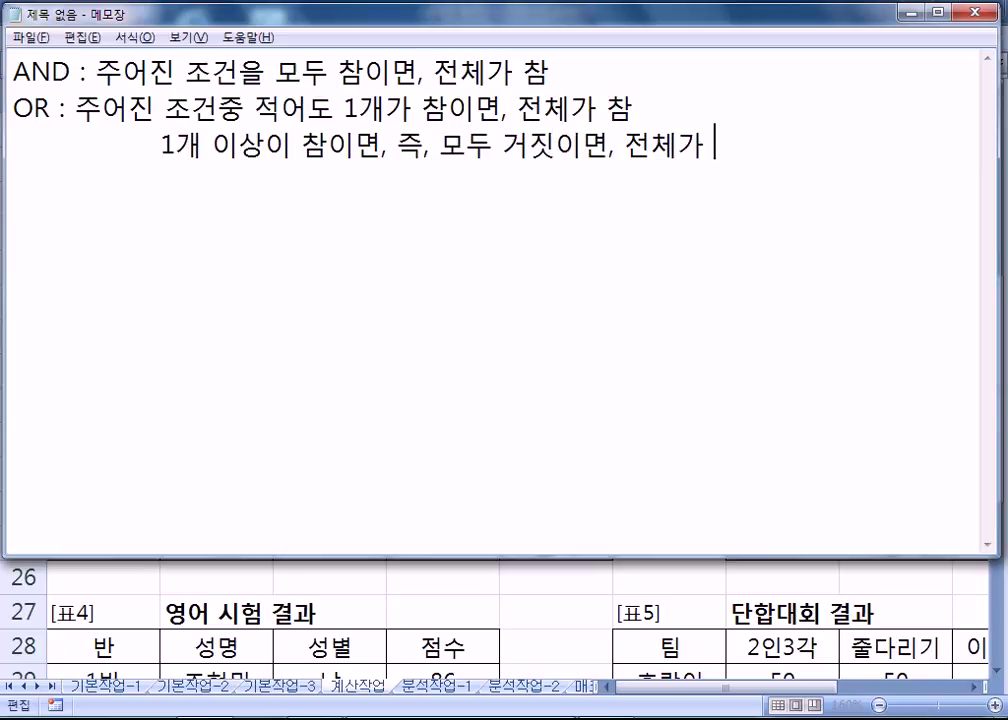
key("Home")
key("Delete")
key("Delete")
key("Delete")
key("Delete")
key("Delete")
key("Delete")
key("Delete")
key("Delete")
key("Delete")
key("Delete")
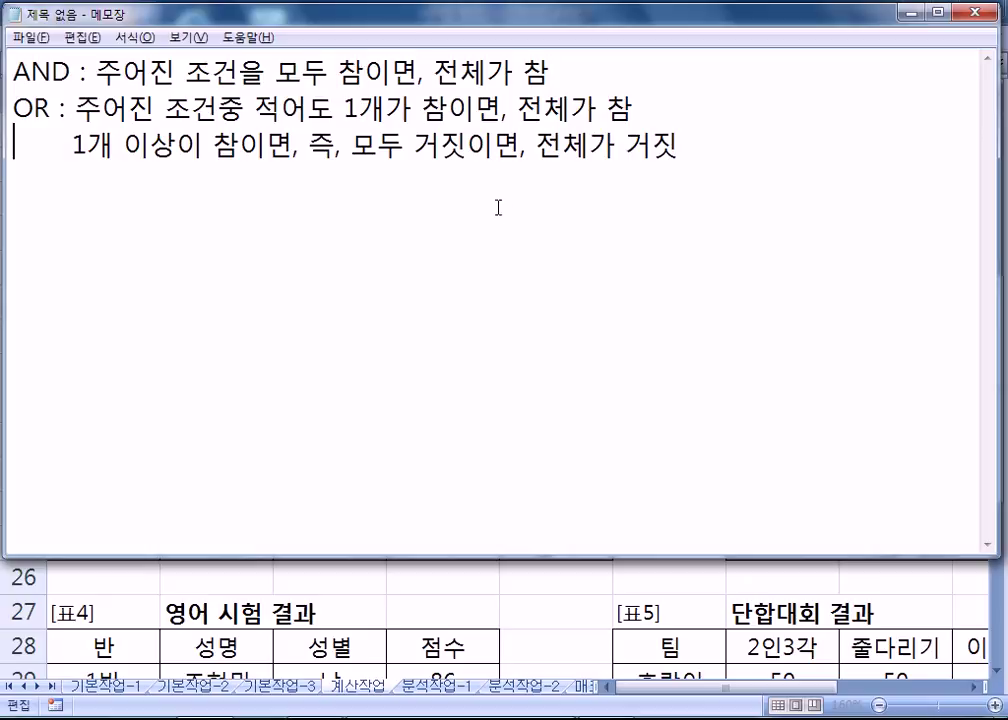
key("alt+Tab")
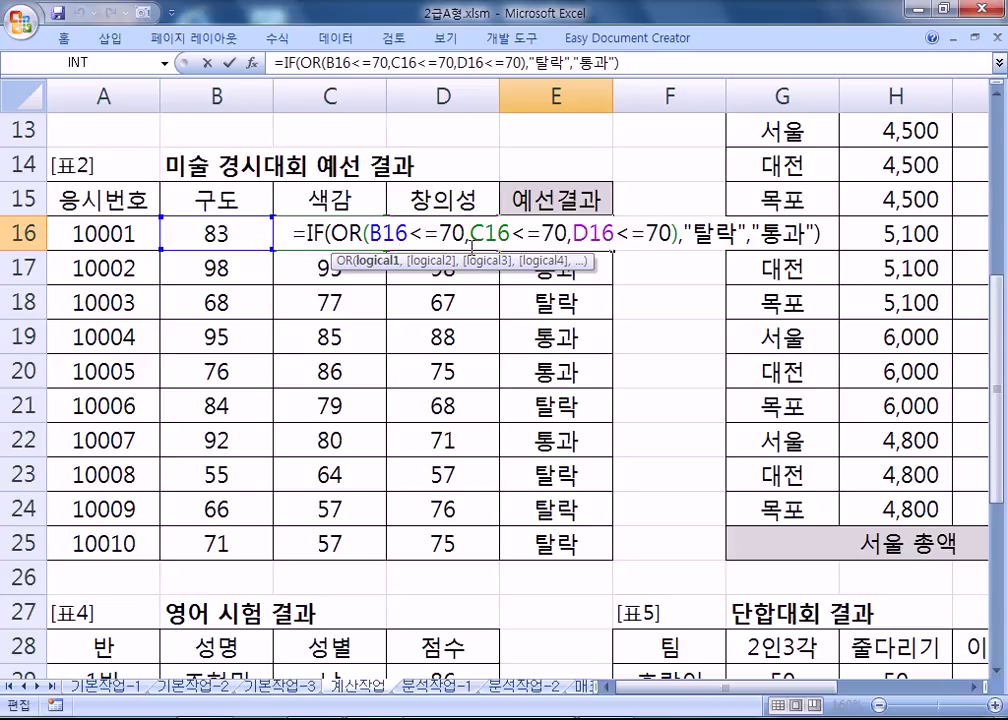
Compare the formula with the Notepad notes, then confirm E16's IF(OR) formula with Ctrl+Enter.
left_click(395, 235)
key("alt+Tab")
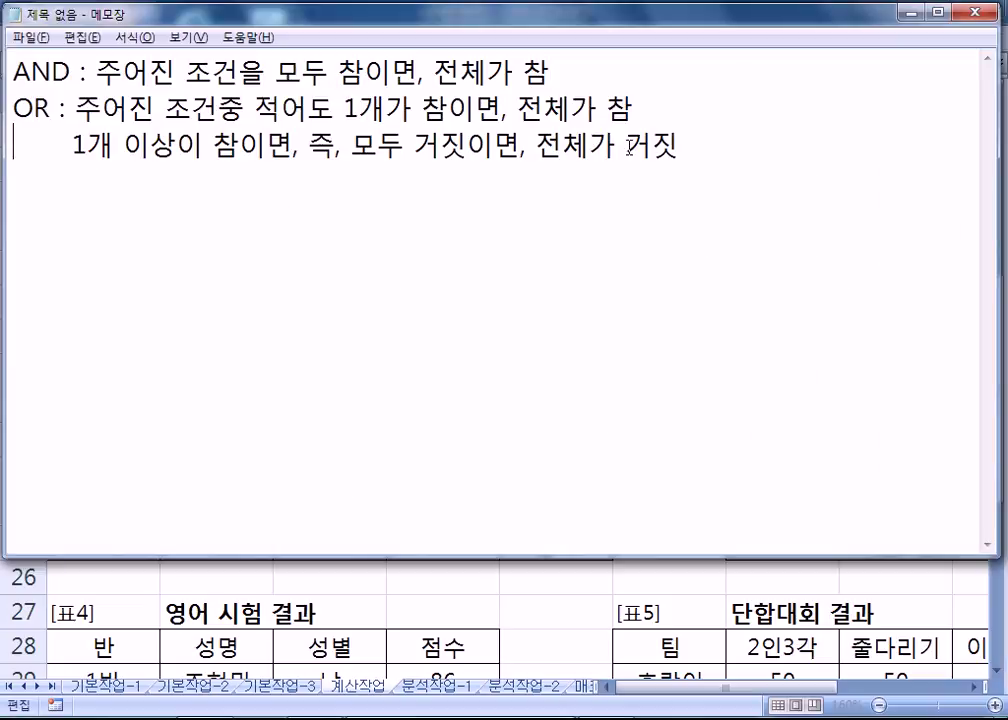
left_click_drag(610, 108, 634, 108)
key("alt+Tab")
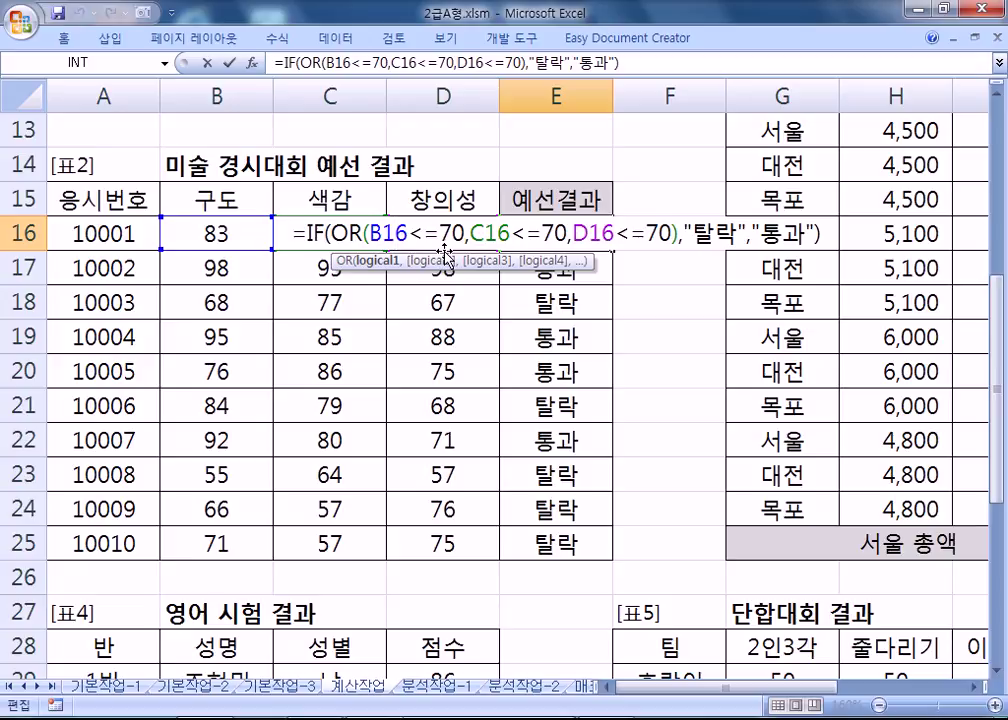
left_click_drag(760, 233, 805, 233)
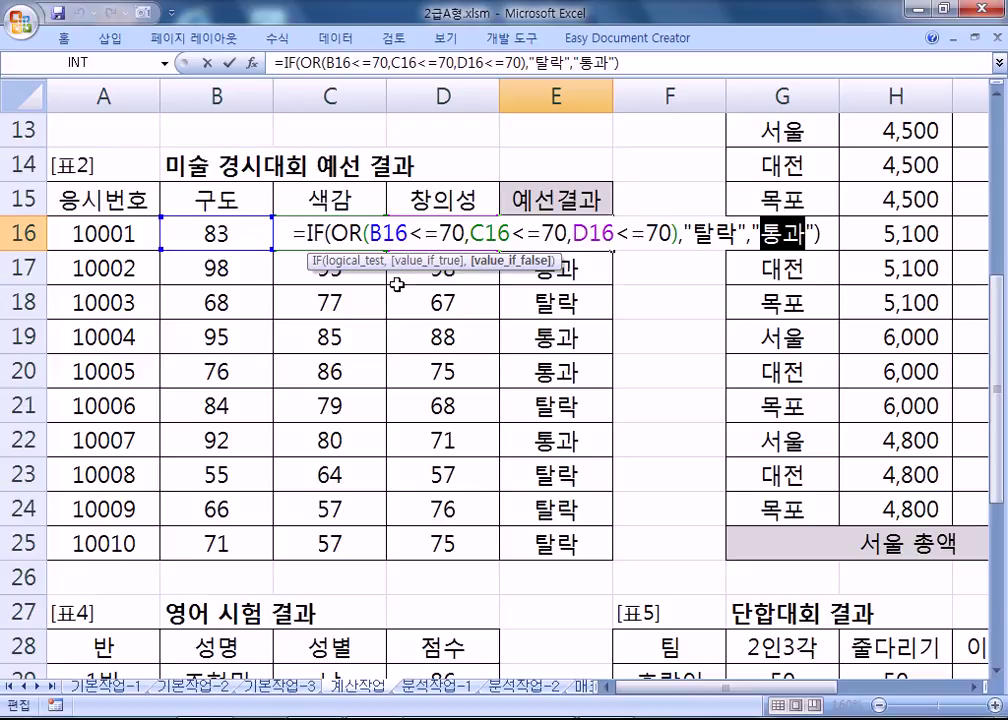
key("alt+Tab")
left_click(739, 177)
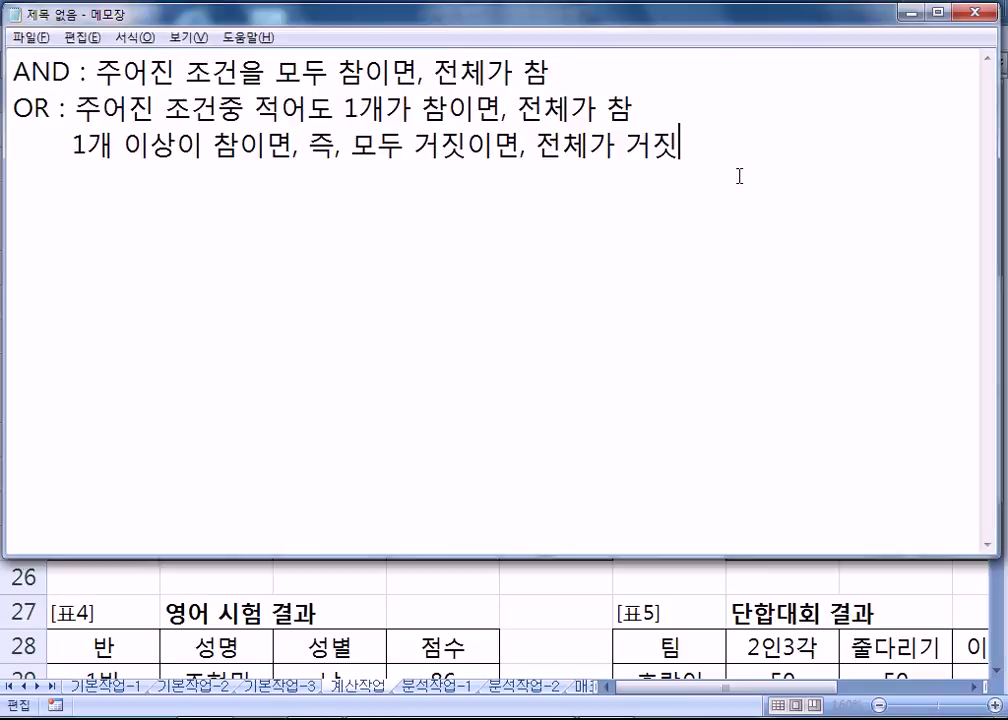
key("Return")
key("Return")
key("alt+Tab")
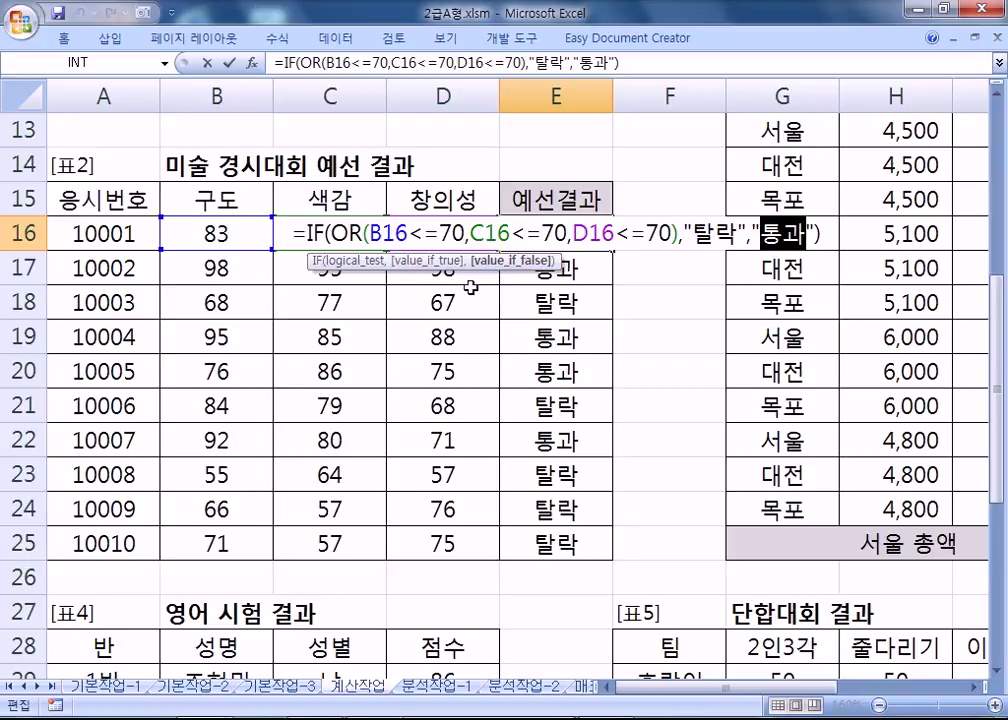
key("ctrl+Return")
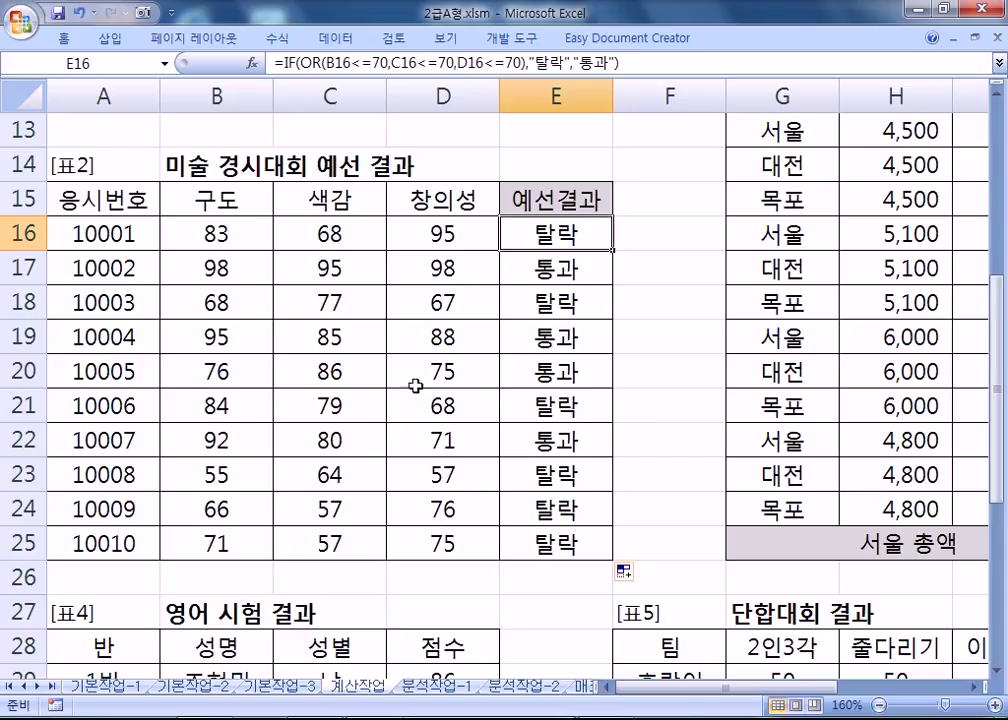
Start a =DSUM( formula in the 서울 총액 cell J25.
scroll(710, 545, "right", 4)
scroll(750, 503, "up", 1)
scroll(750, 503, "down", 1)
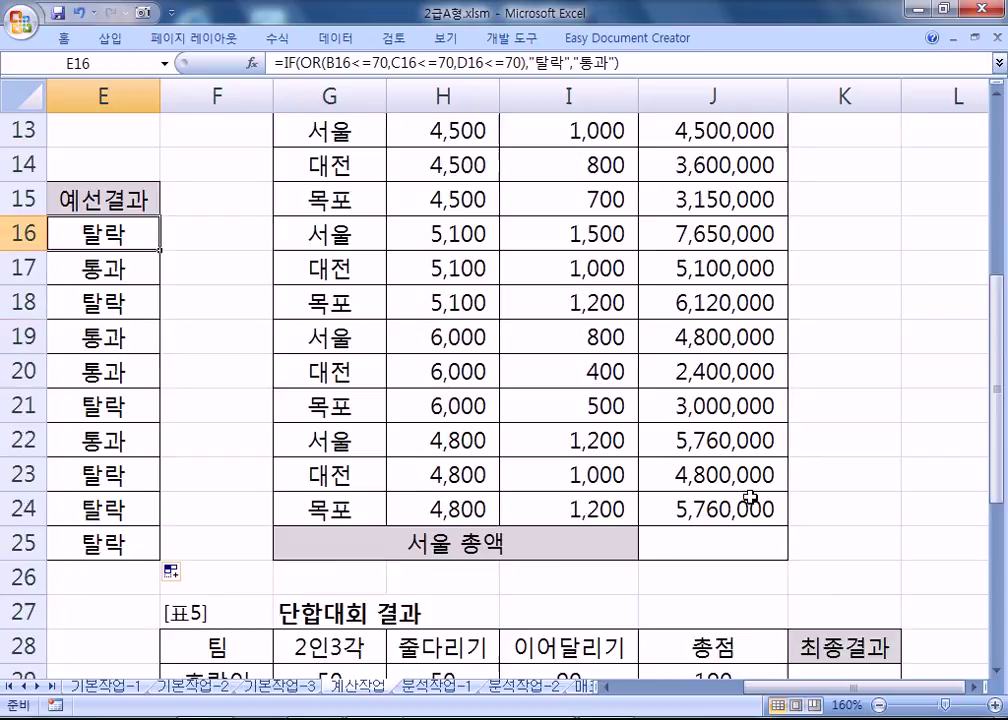
left_click(716, 546)
scroll(716, 546, "up", 1)
scroll(716, 546, "down", 1)
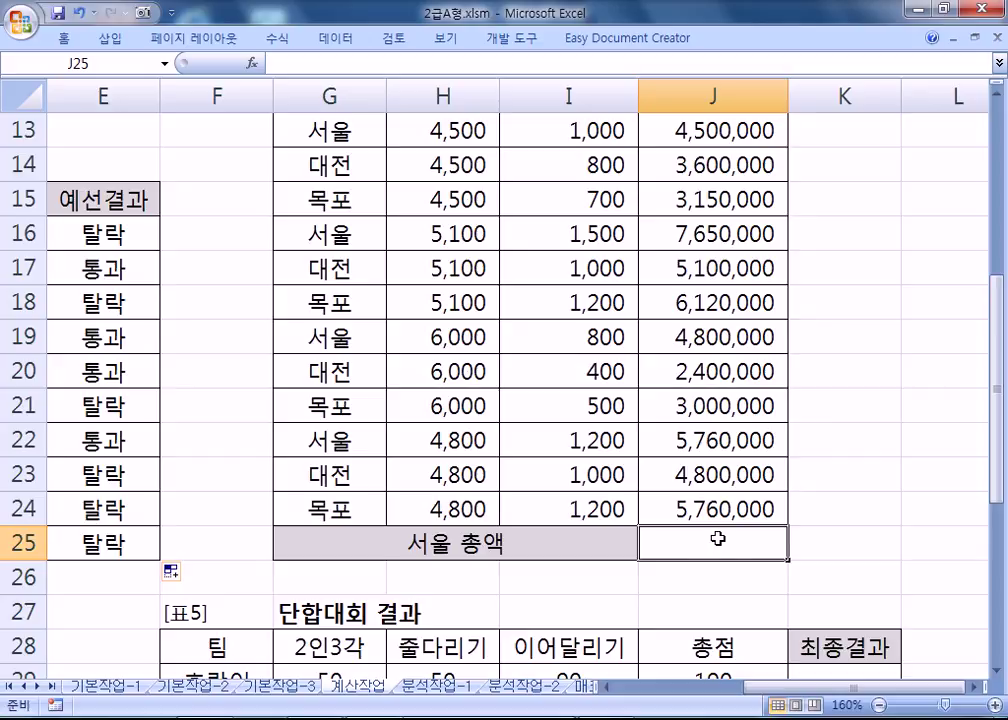
type("=ㅇㅕ")
key("BackSpace")
key("BackSpace")
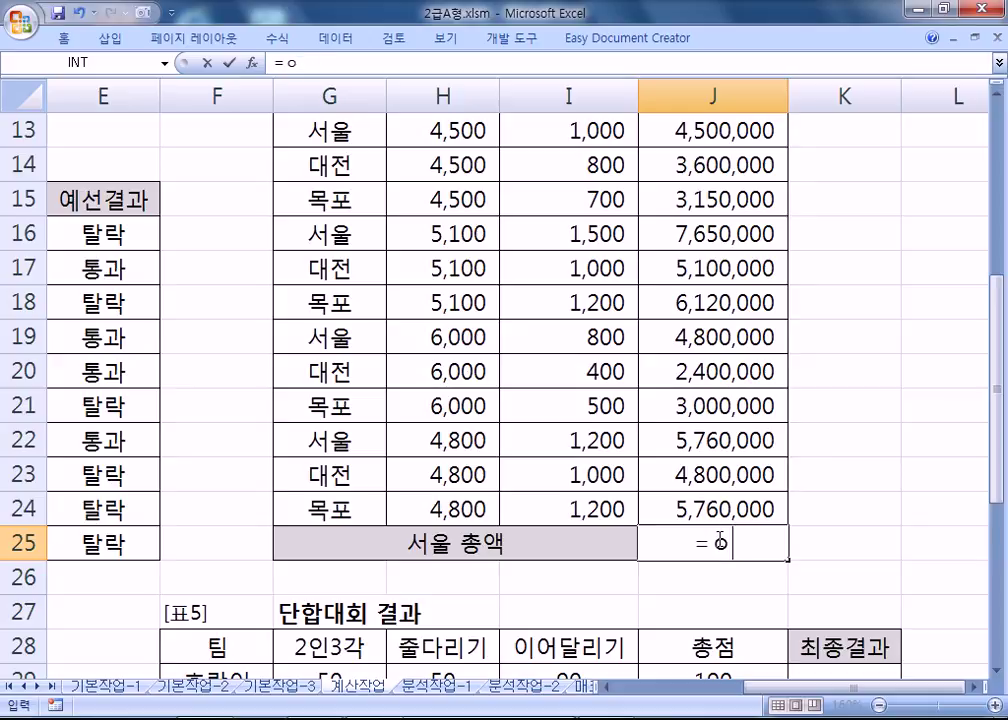
key("Hangul")
type("DSUM(")
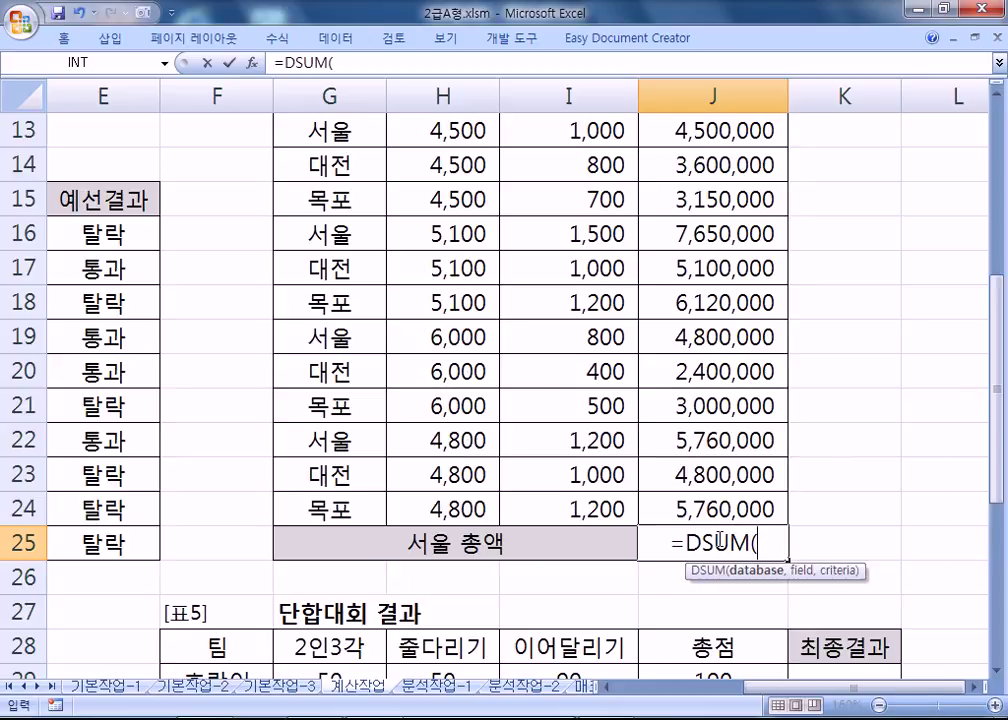
Complete =DSUM(G12:J24,J12,G12:G13) summing 총액 for 서울 rows, giving 22,710,000.
scroll(731, 511, "up", 2)
left_click_drag(330, 302, 790, 640)
scroll(845, 463, "down", 3)
scroll(845, 463, "up", 3)
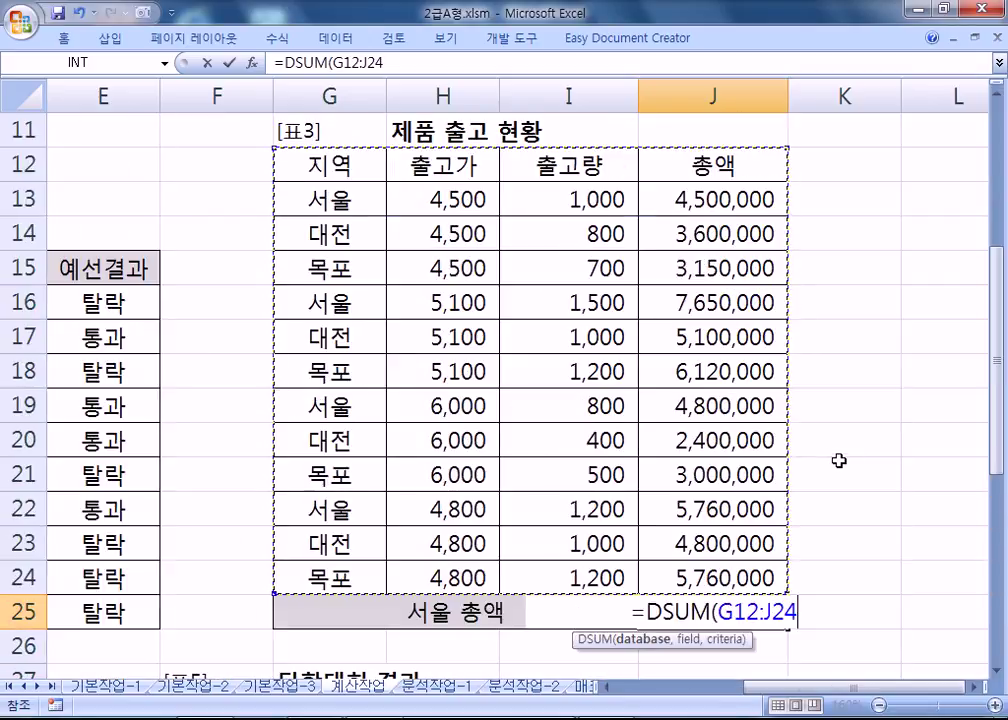
type(",")
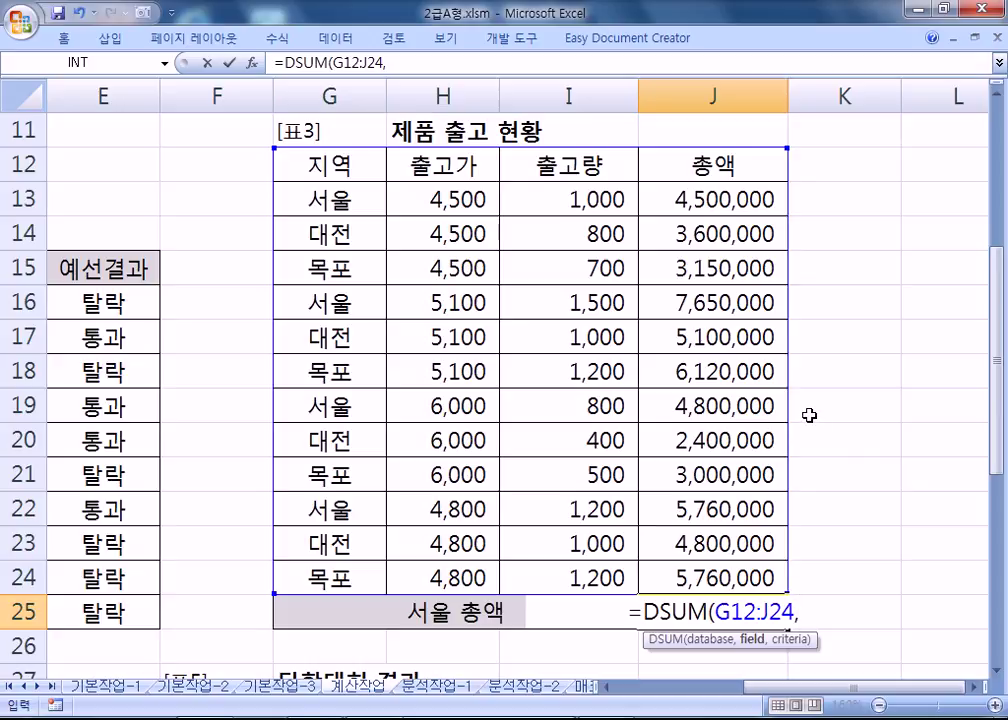
left_click(720, 164)
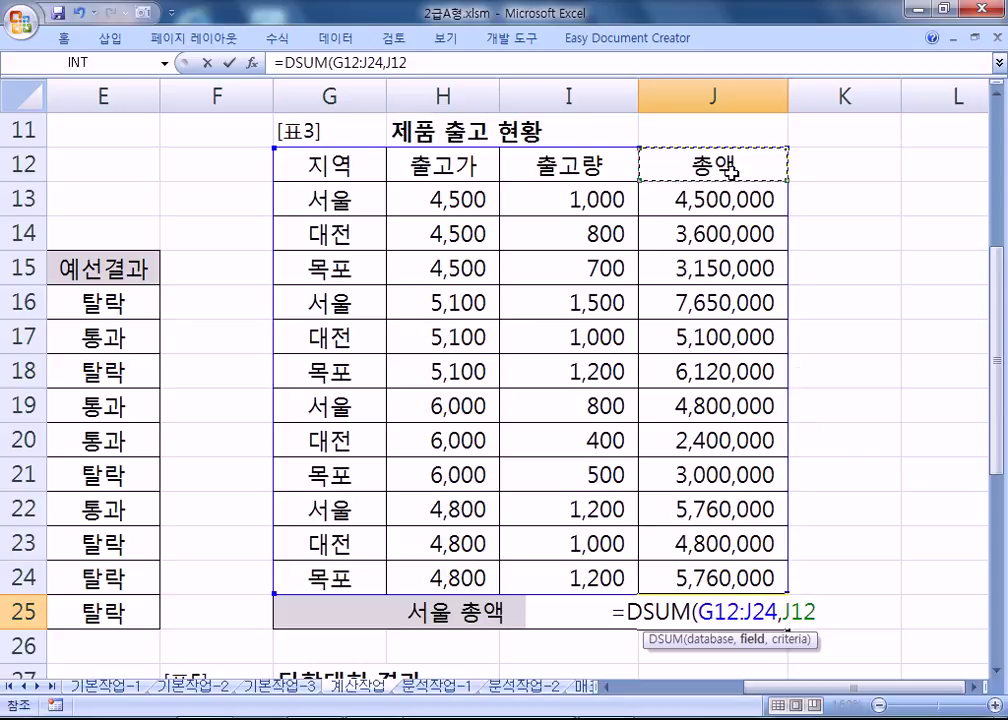
scroll(801, 565, "down", 2)
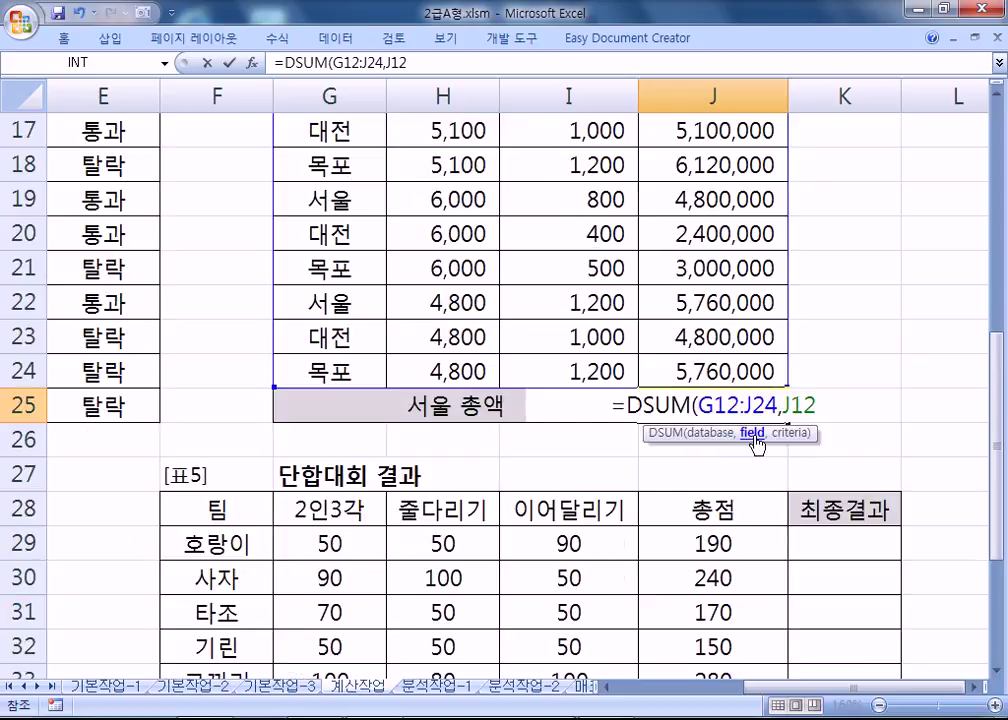
type(",")
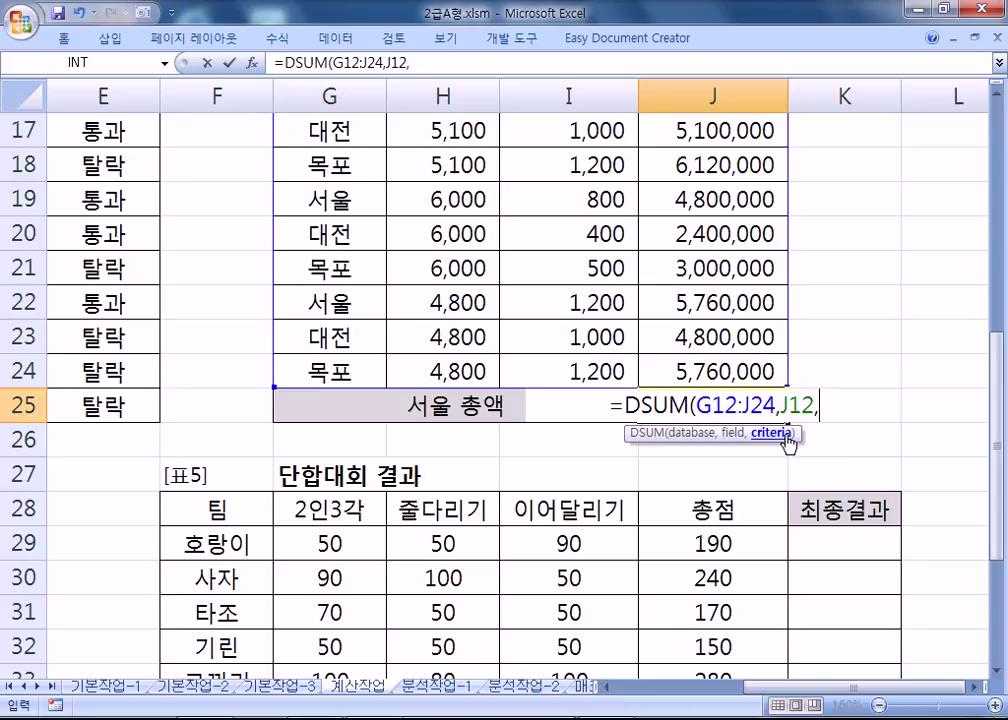
scroll(569, 295, "up", 2)
left_click_drag(330, 163, 322, 200)
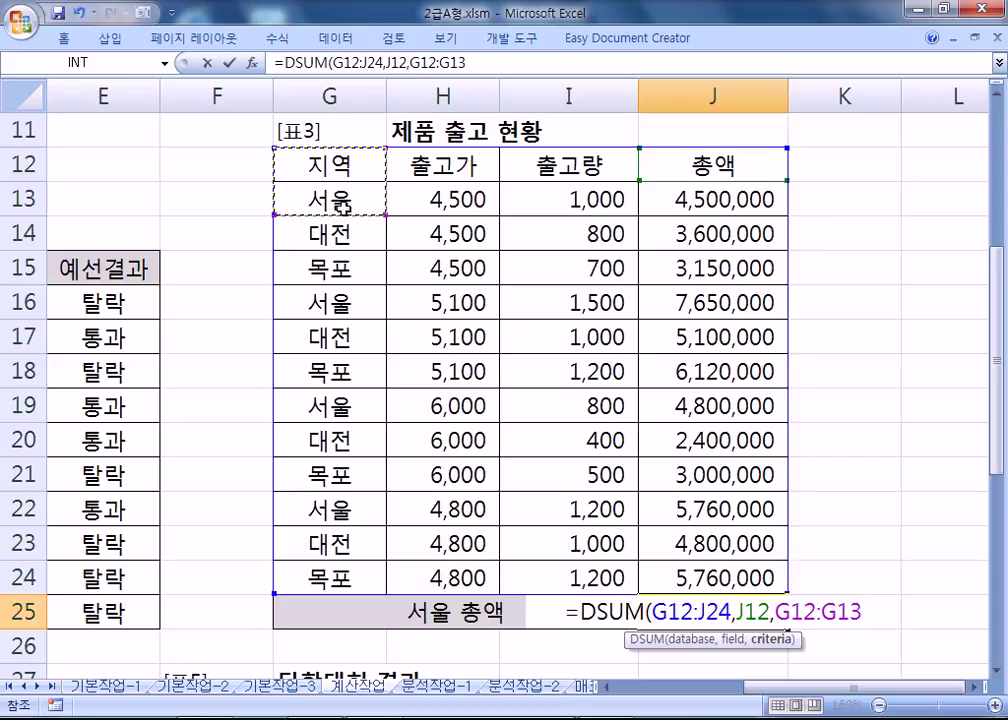
scroll(560, 270, "down", 2)
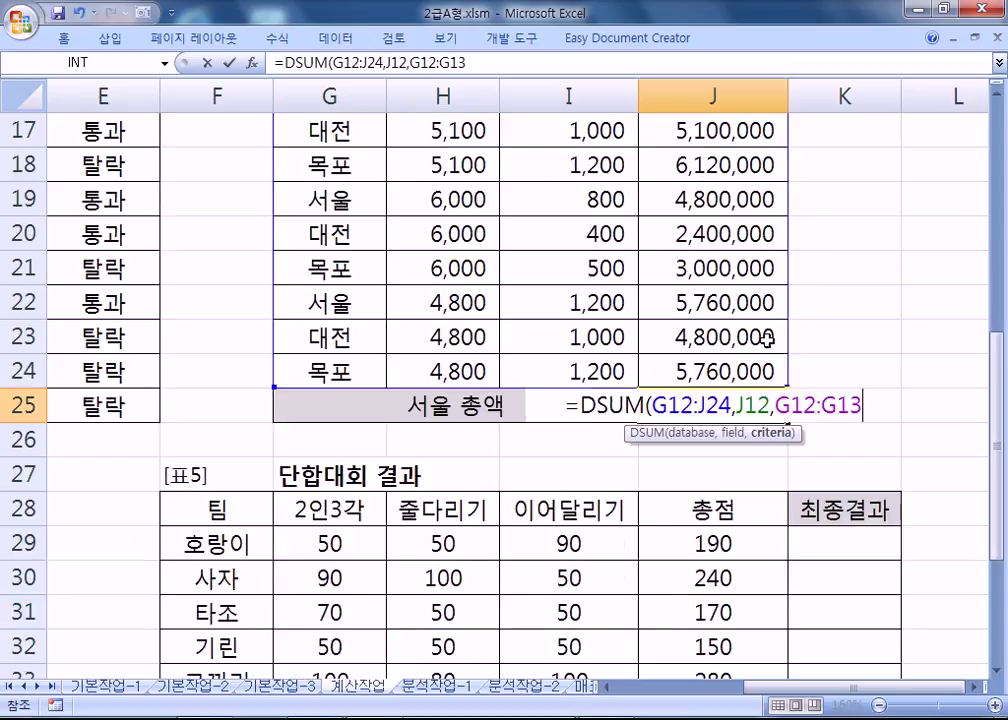
type(")")
key("Return")
left_click(734, 417)
scroll(710, 400, "up", 2)
left_click(703, 199)
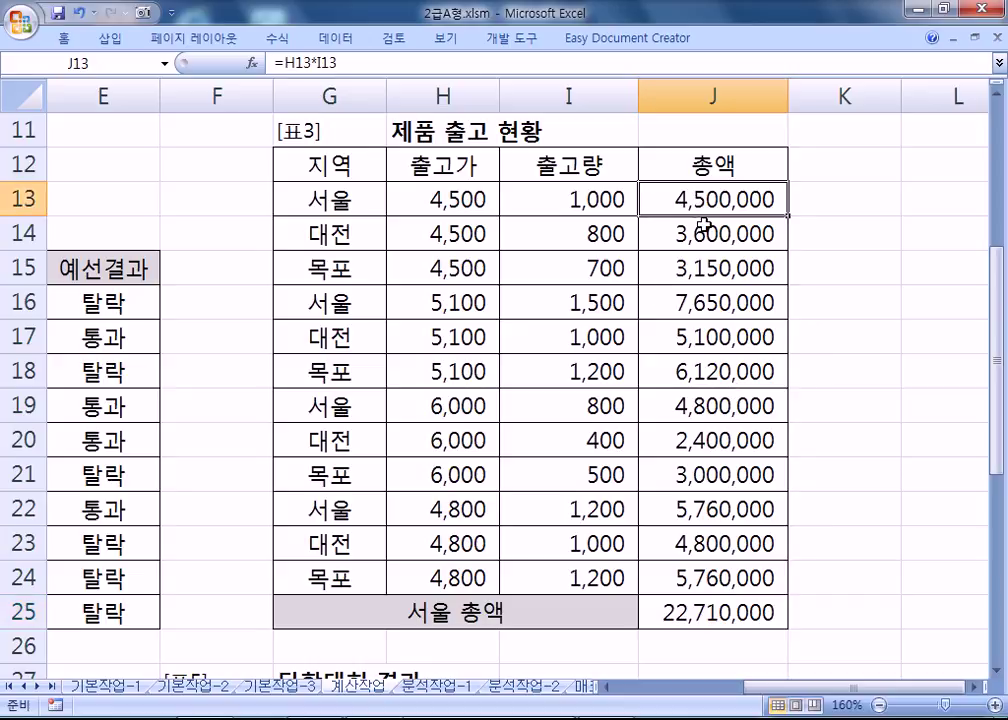
left_click(703, 298, "ctrl")
left_click(680, 403, "ctrl")
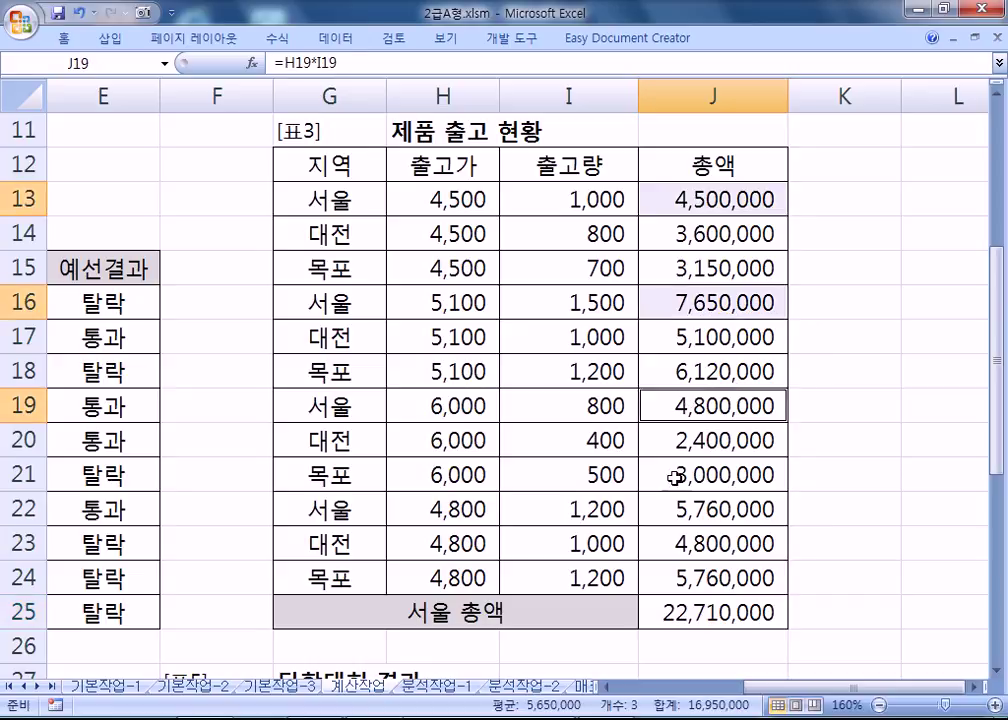
left_click(681, 509, "ctrl")
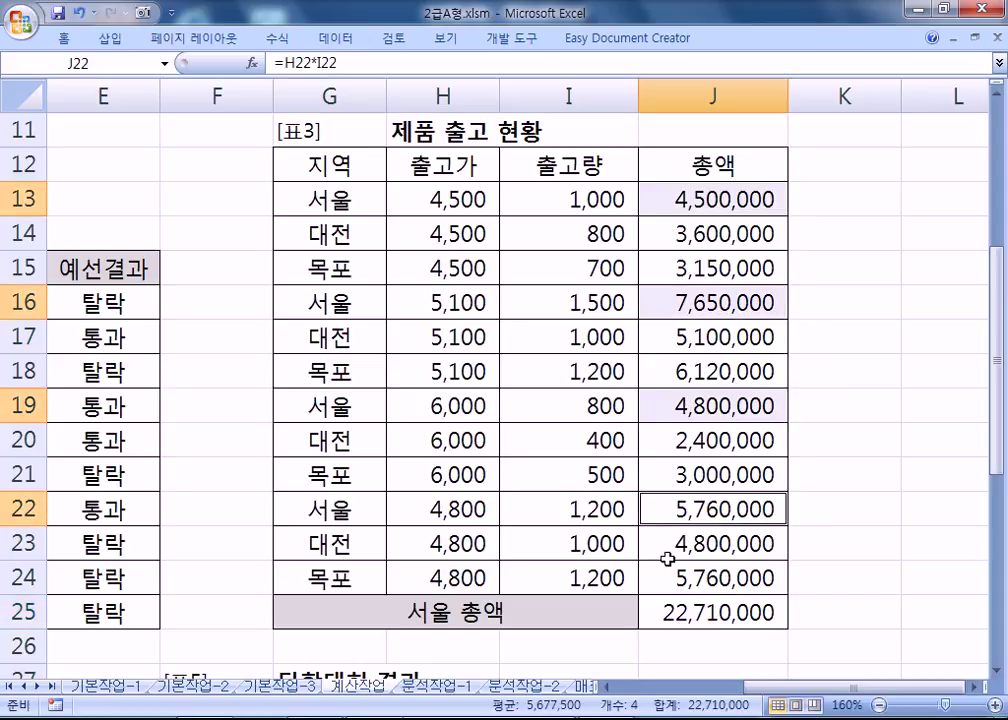
scroll(682, 495, "down", 1)
scroll(682, 492, "down", 1)
scroll(693, 162, "up", 2)
scroll(700, 175, "down", 2)
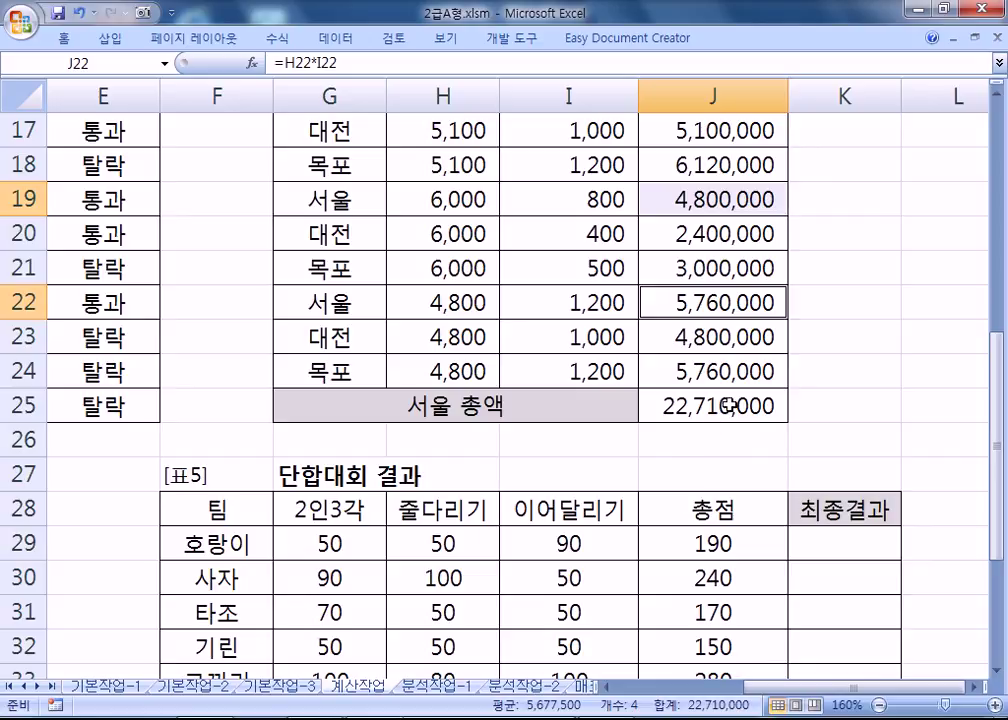
right_click(704, 711)
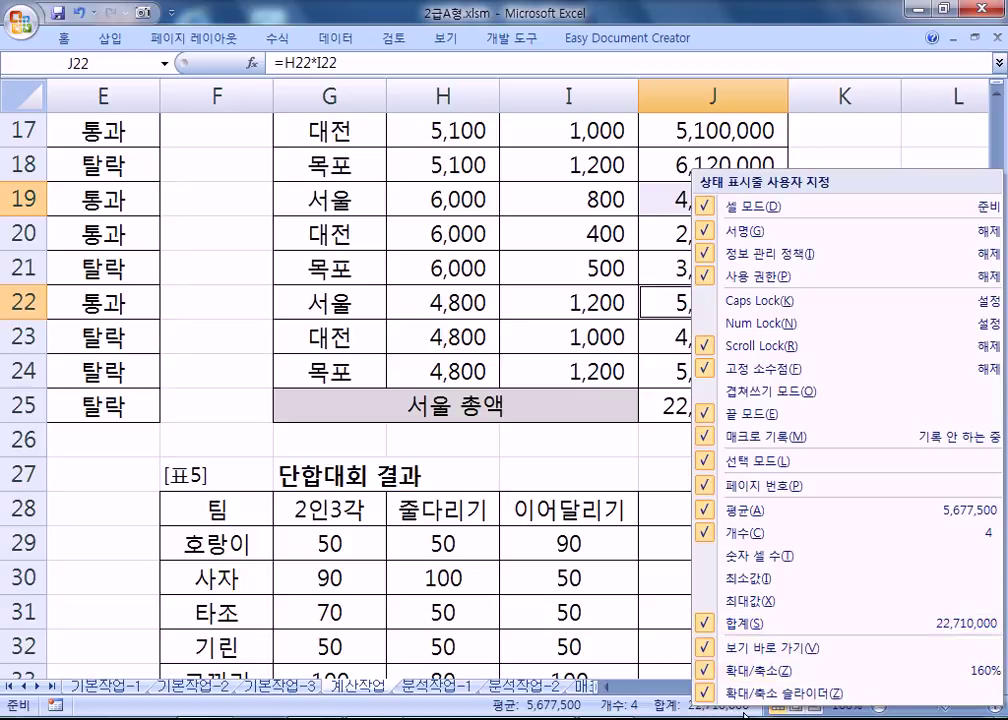
key("Escape")
left_click(691, 440)
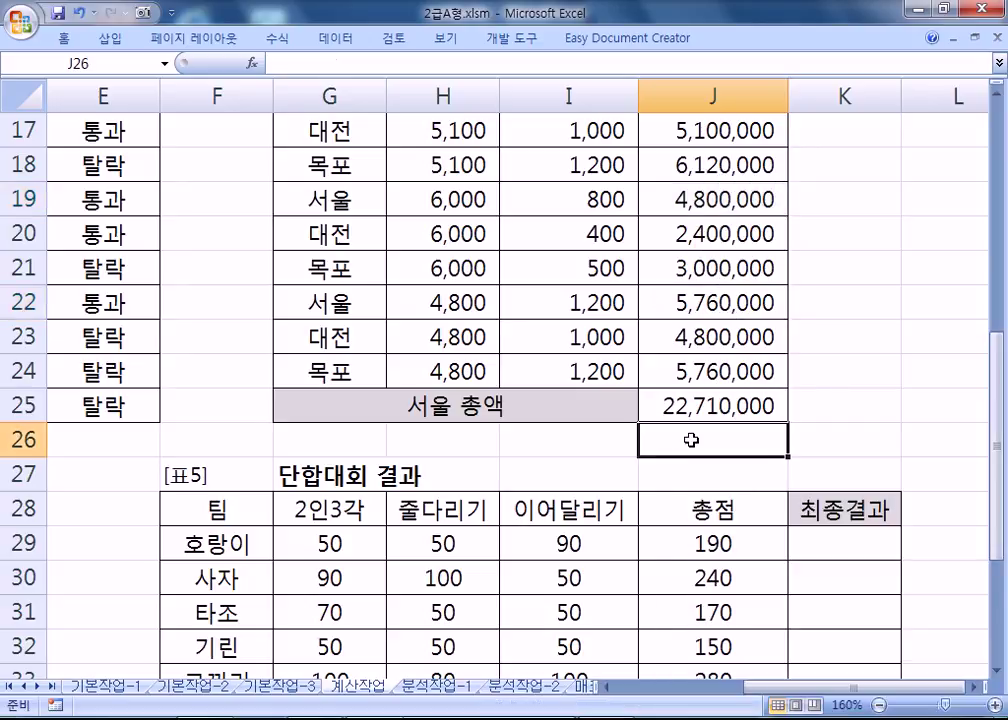
key("Home")
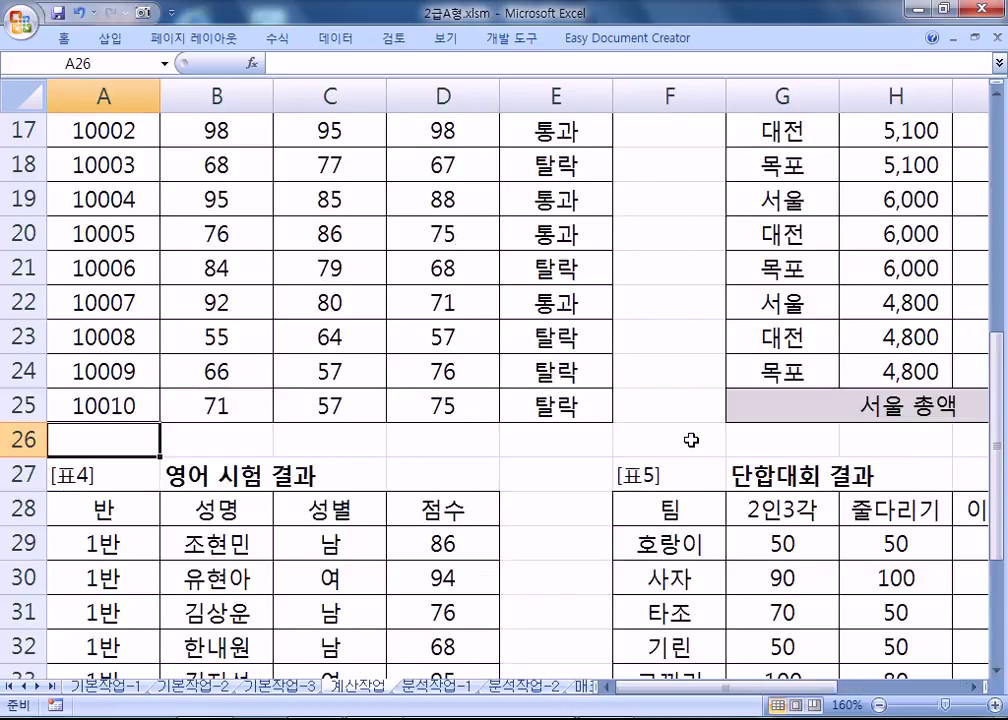
scroll(620, 460, "down", 4)
scroll(421, 441, "down", 1, "ctrl")
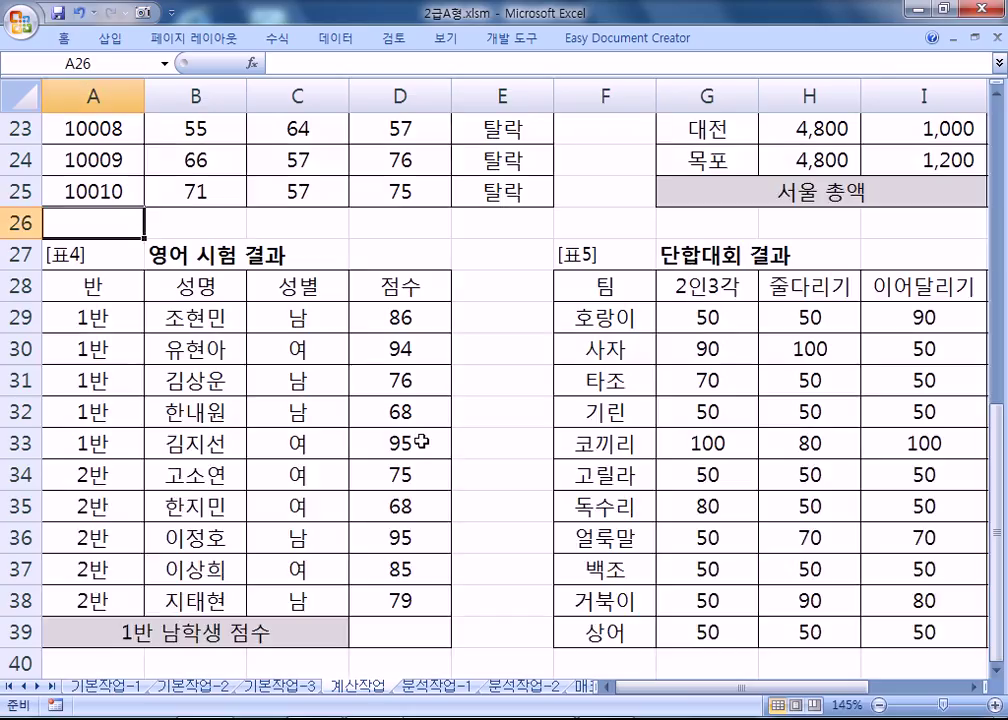
scroll(419, 441, "down", 1)
left_click(400, 540)
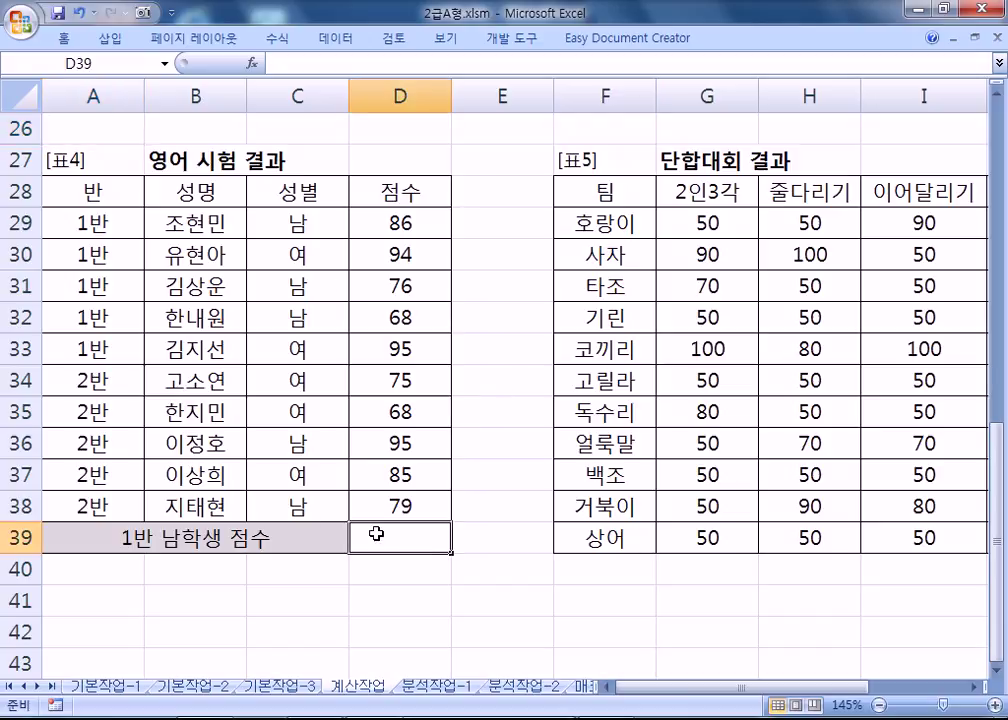
left_click_drag(104, 222, 104, 347)
left_click(280, 223, "ctrl")
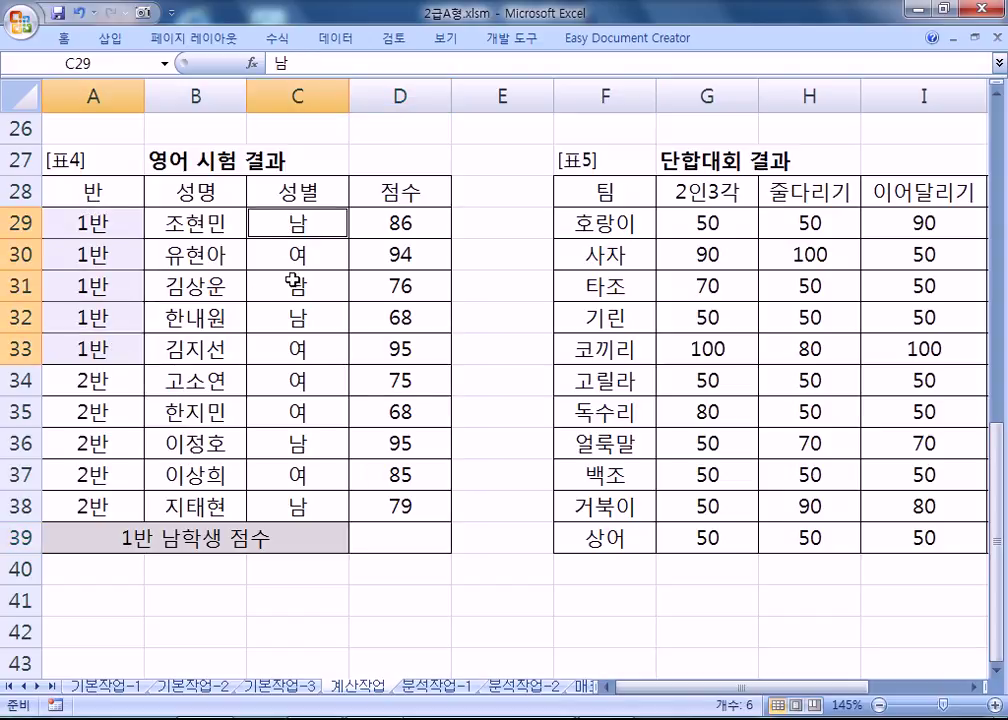
left_click(296, 286, "ctrl")
left_click(298, 313, "ctrl")
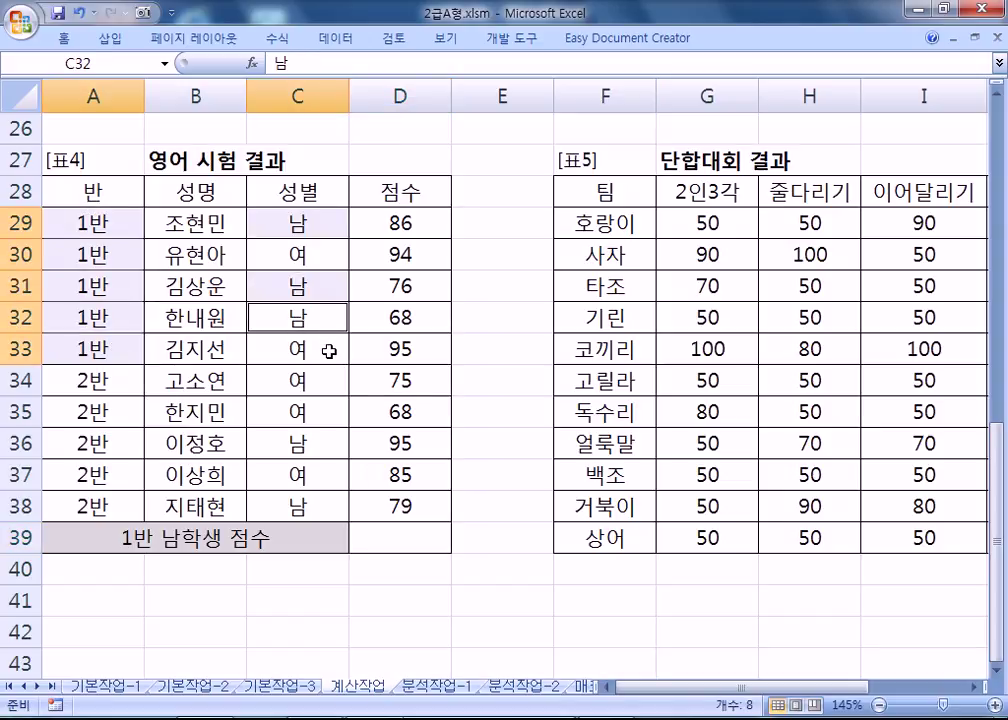
left_click(425, 539)
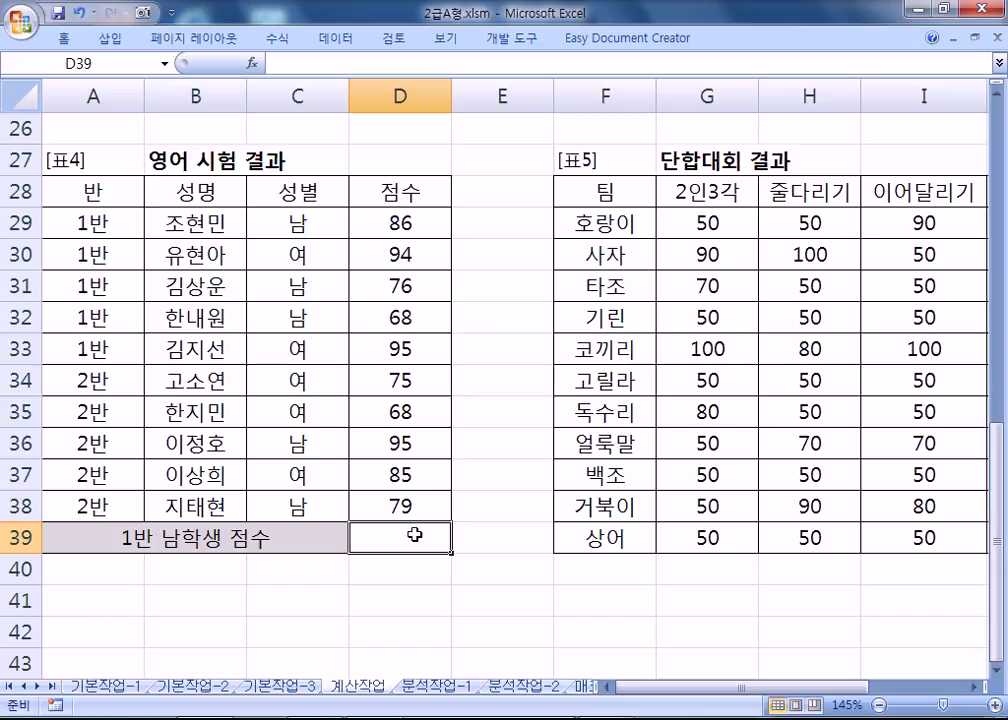
Start a =SUMIFS( formula in D39 beside 1반 남학생 점수.
left_click(997, 670)
type("=S")
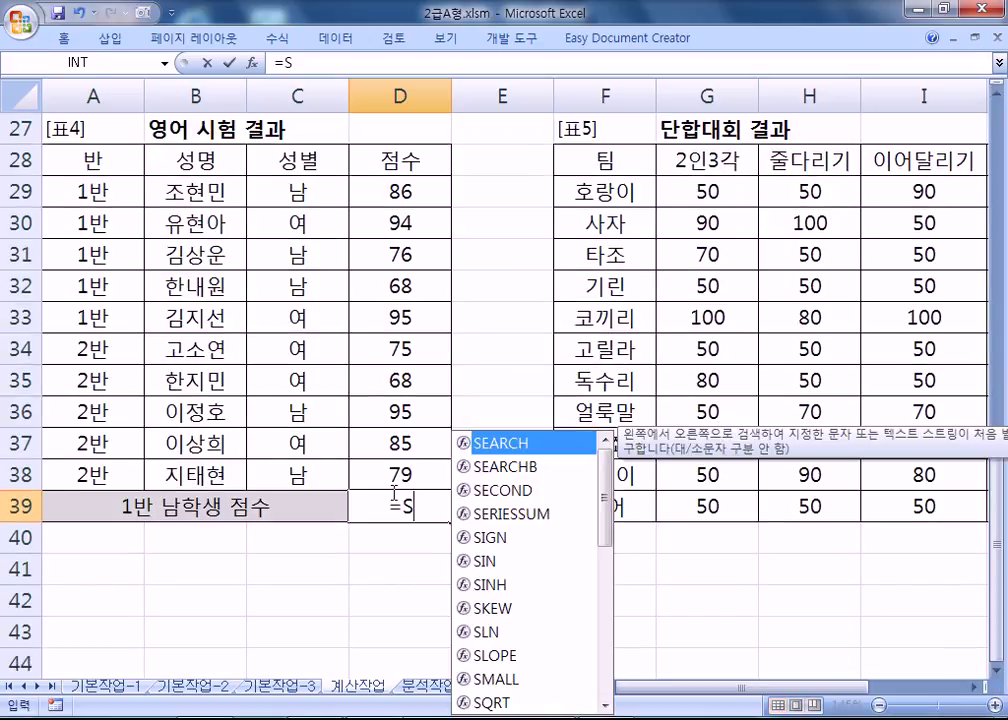
type("UMIFS(")
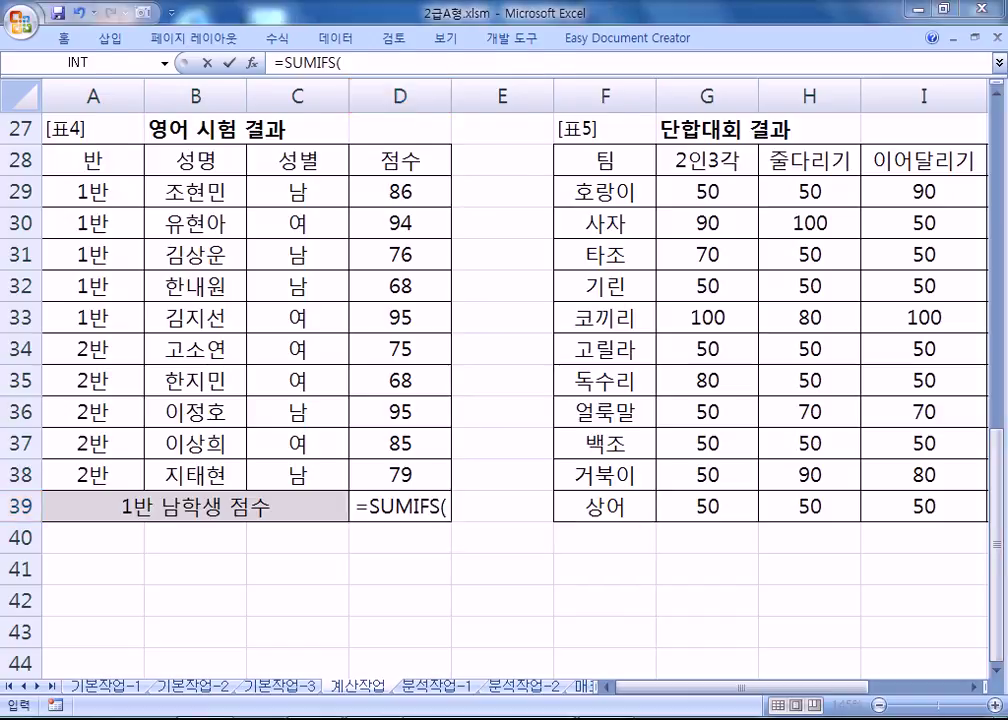
key("alt+Tab")
Note the syntax SUMIF(범위, 조건, 합계를 구할 범위) and =SUMIFS(합계를 구할 범위, 범위1, 조건1, 범위2, 조건2, ....) in Notepad.
type("=녀ㅡㅑㄹ")
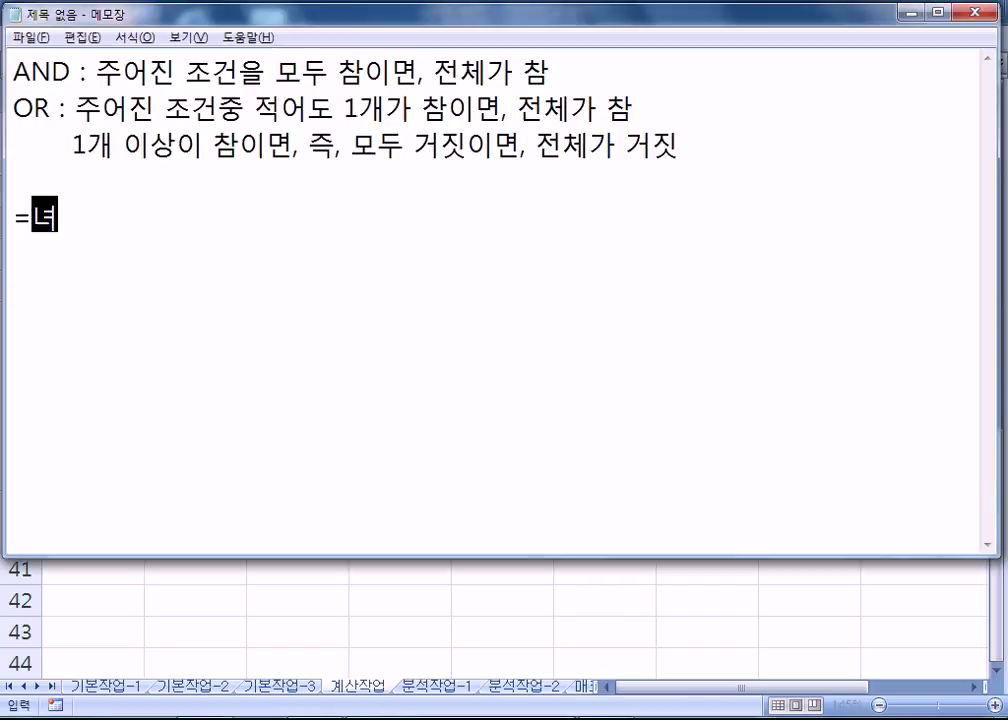
key("BackSpace")
key("BackSpace")
key("BackSpace")
key("BackSpace")
type("SUMIF(")
type("범위, 조건")
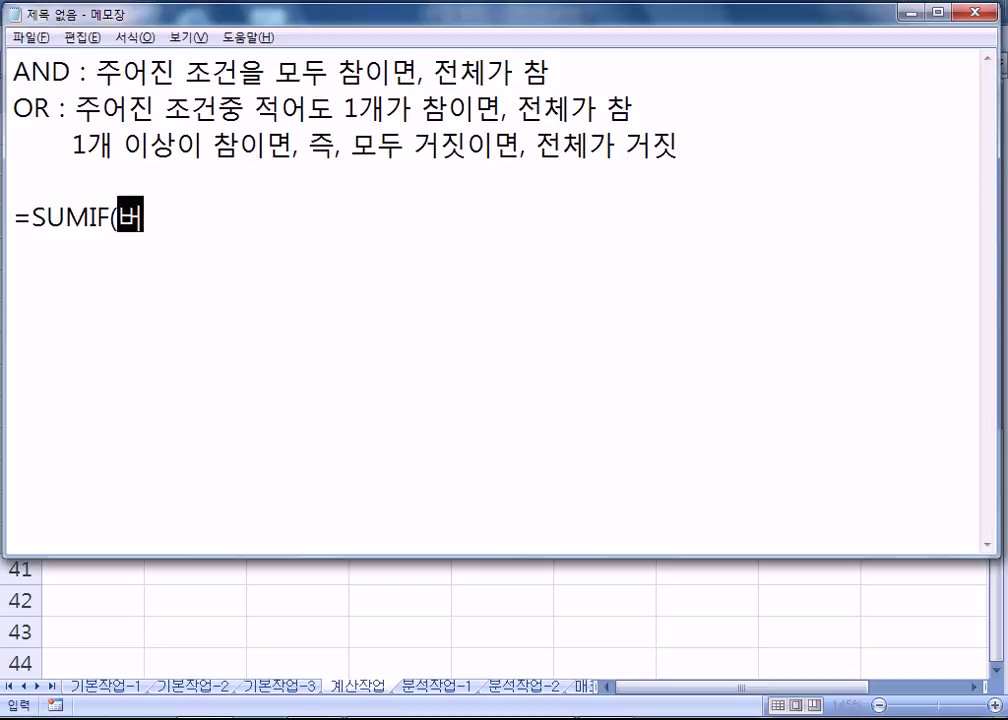
type(", 합")
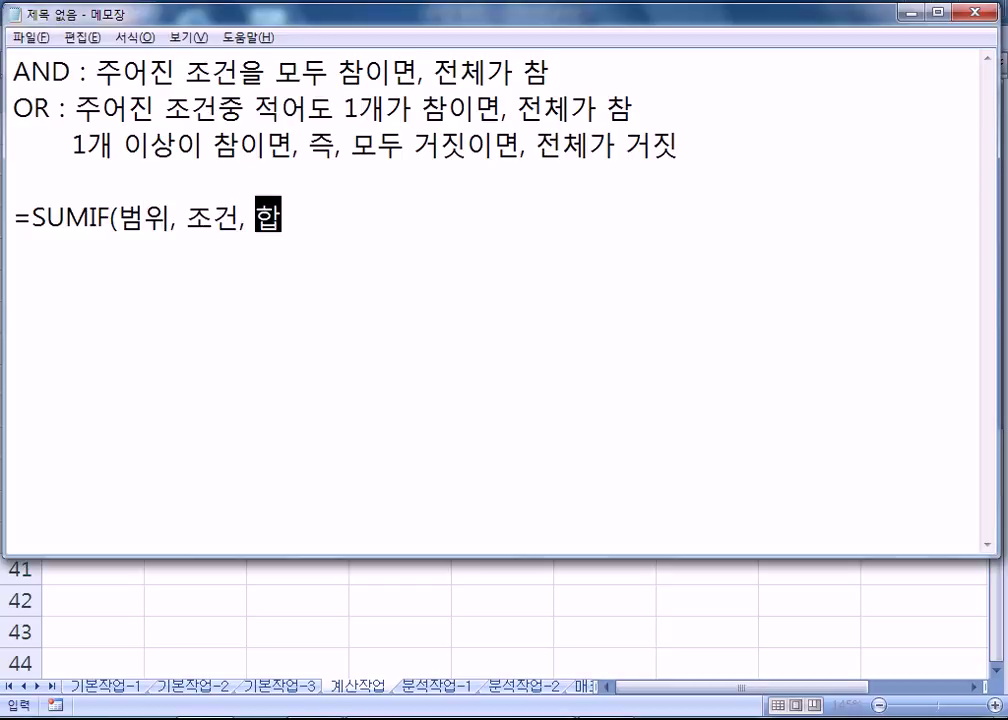
type("계를 구할 범위)")
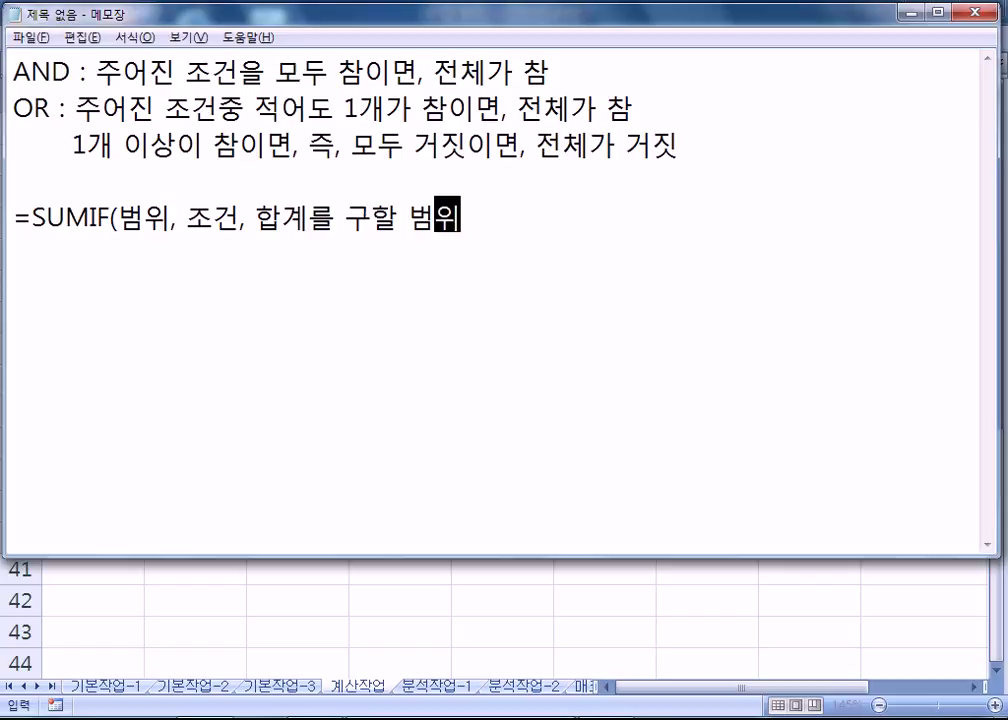
key("Return")
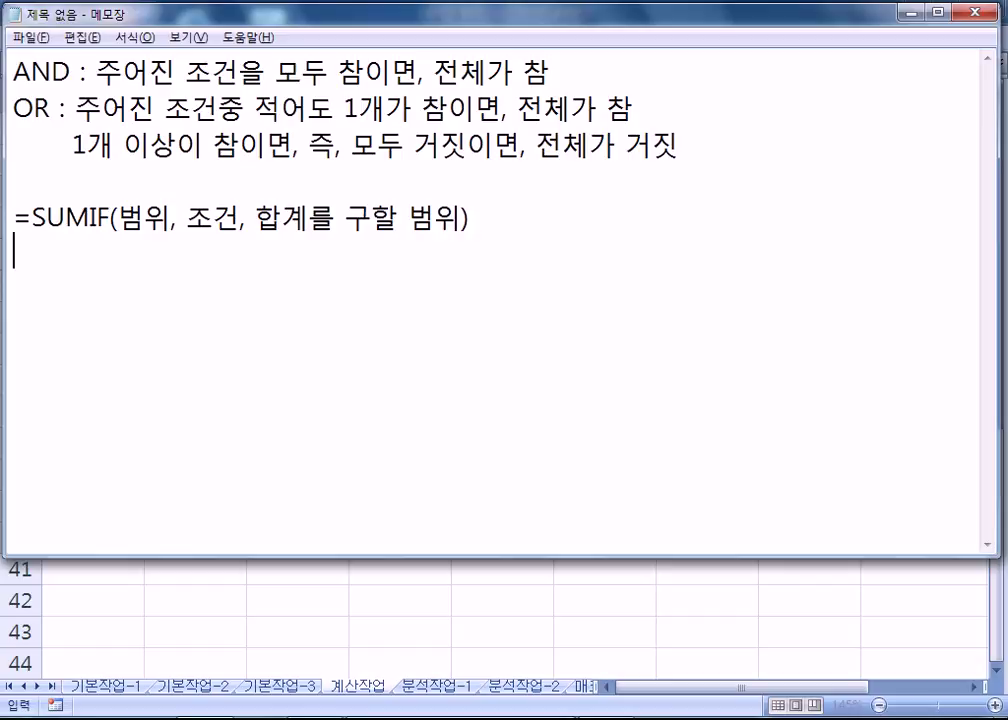
type("=SUMIFS")
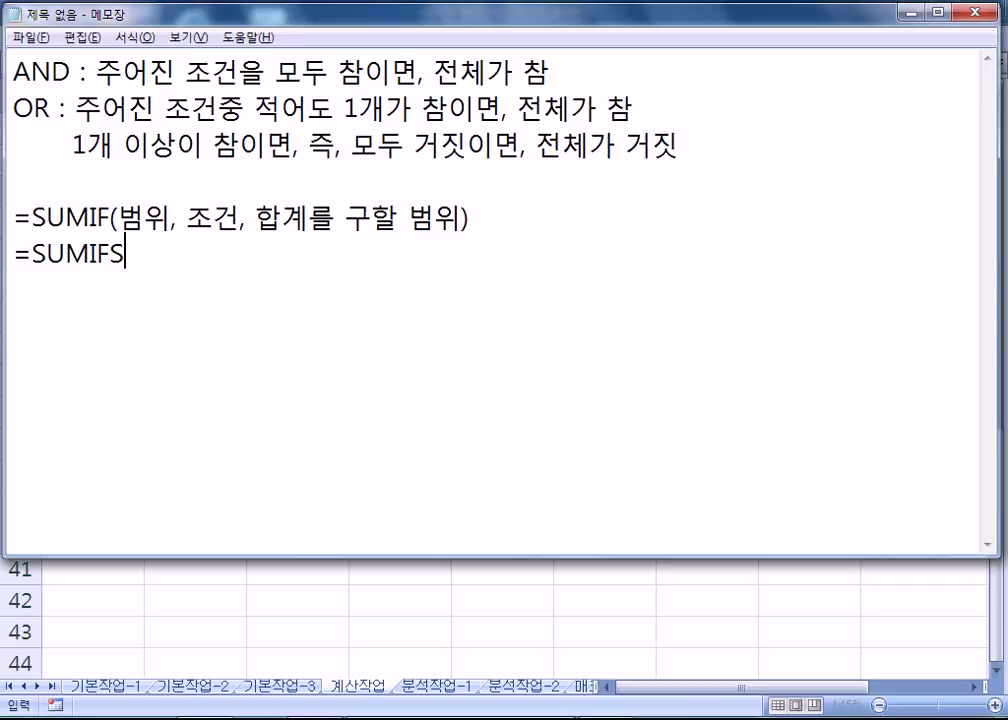
type("(합")
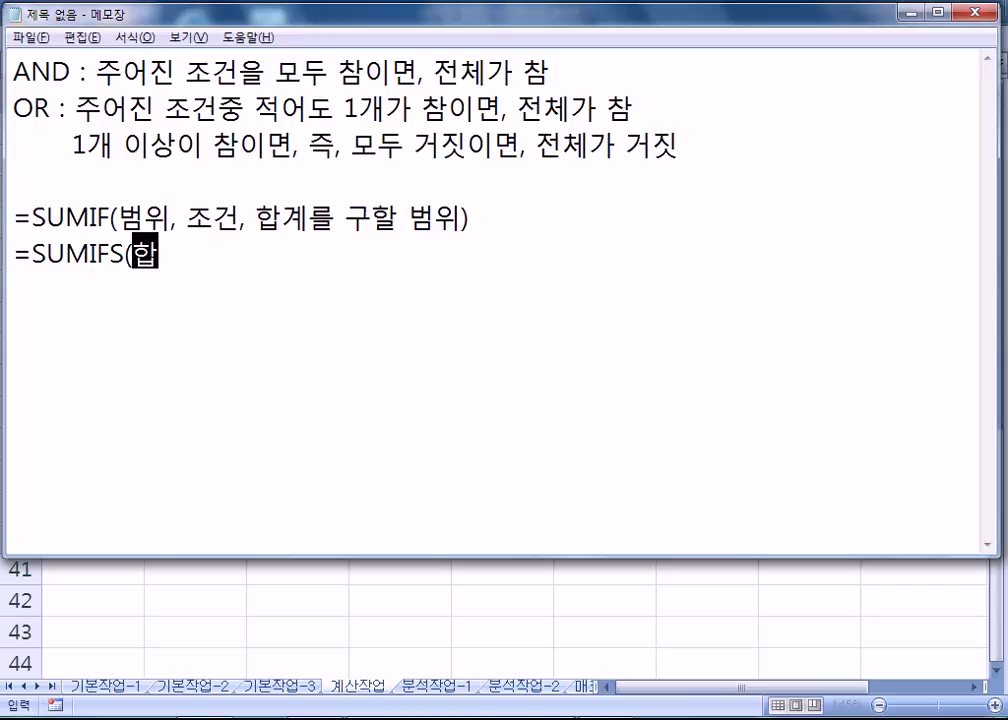
type("계를 구할 범위, ")
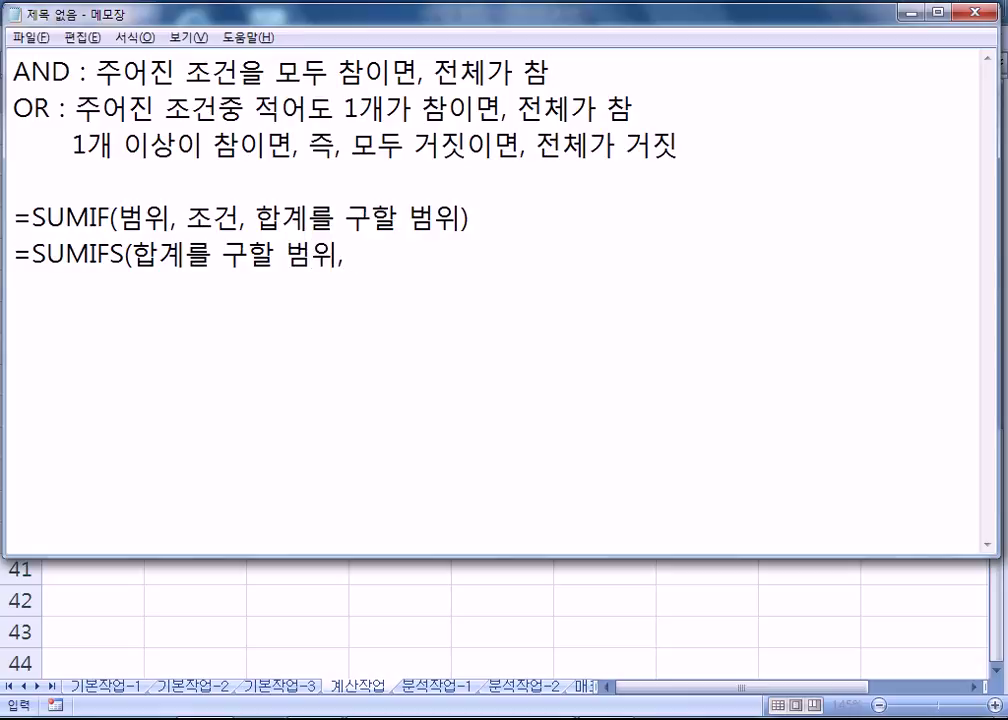
type("범위1, 조건1, 범위2, 조건2, ....)")
key("Return")
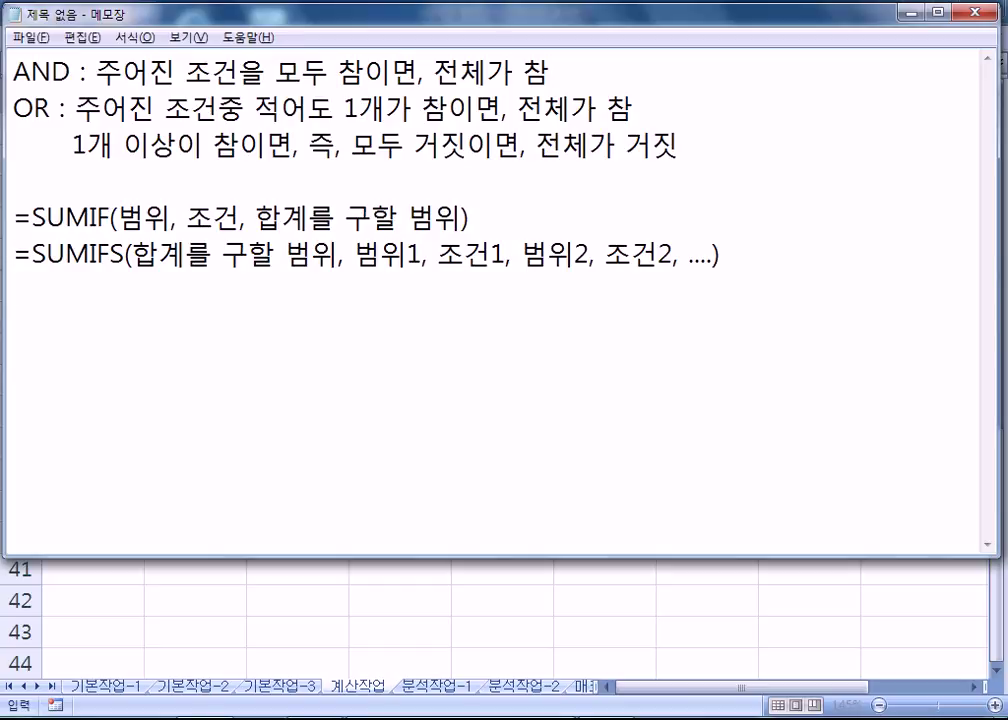
key("alt+Tab")
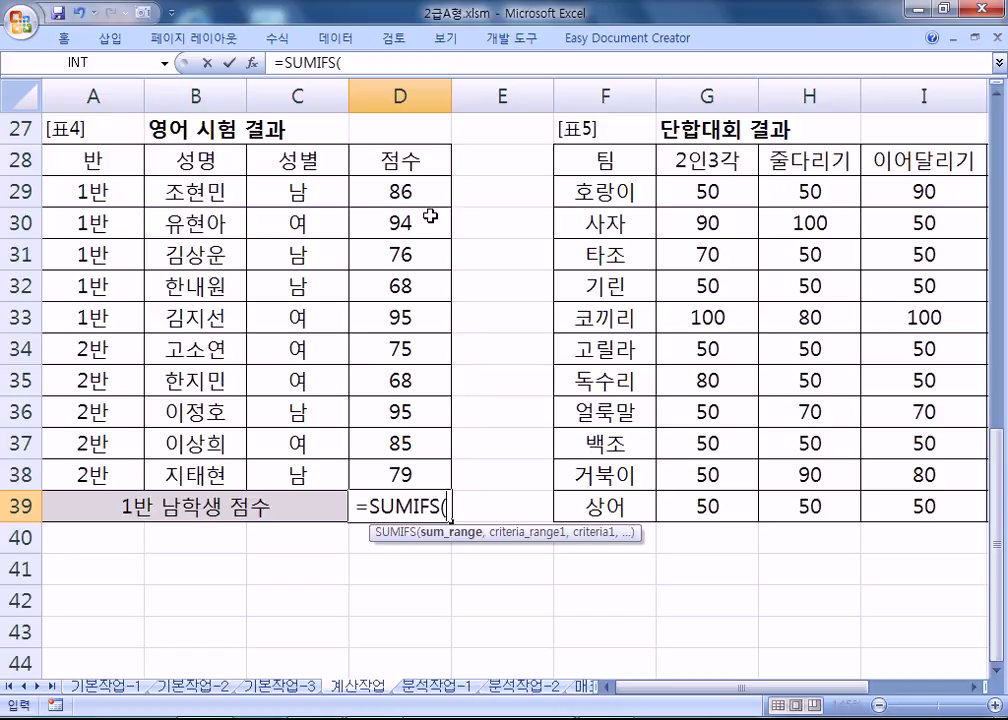
Cancel D39's unfinished formula and highlight the gender range C29:C38 and score range D29:D38.
key("Escape")
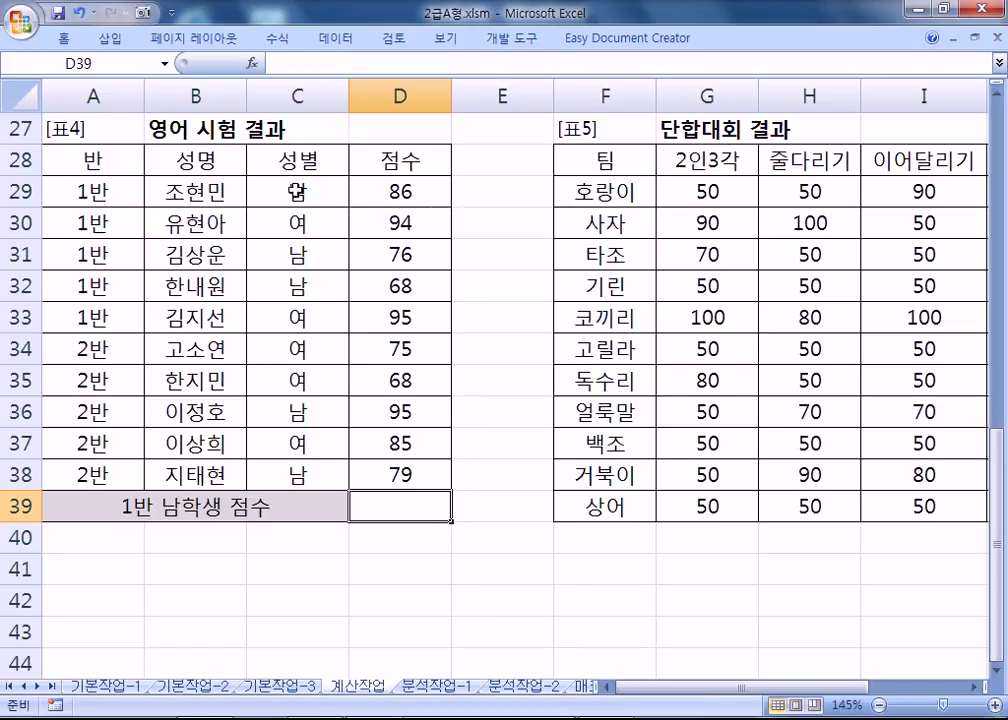
left_click_drag(297, 192, 297, 476)
left_click_drag(400, 192, 398, 474)
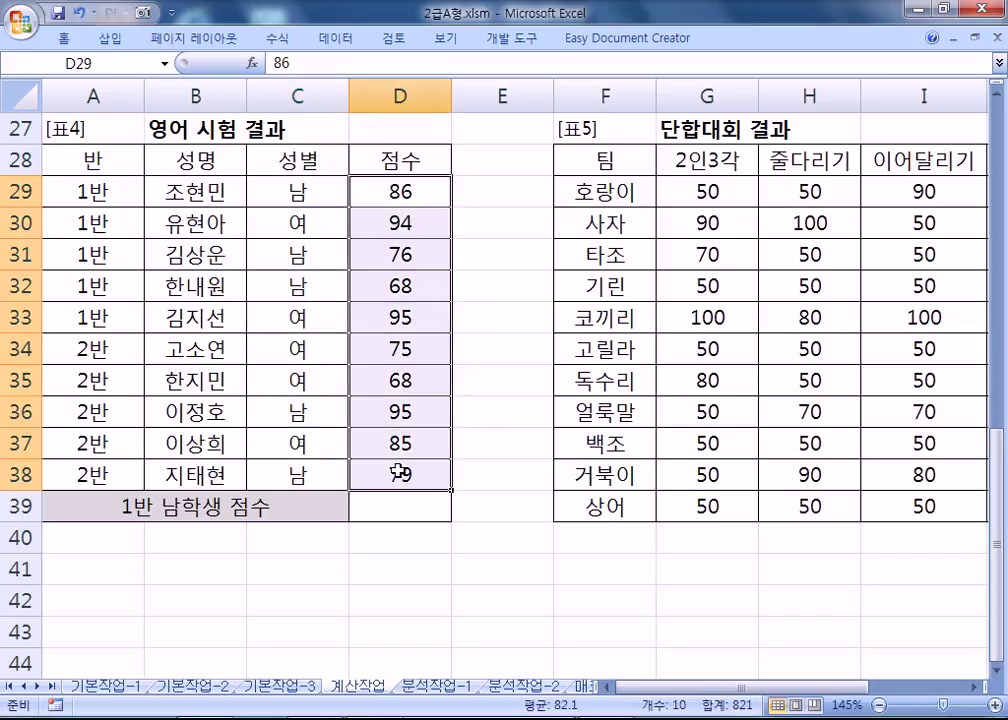
left_click_drag(277, 193, 277, 475)
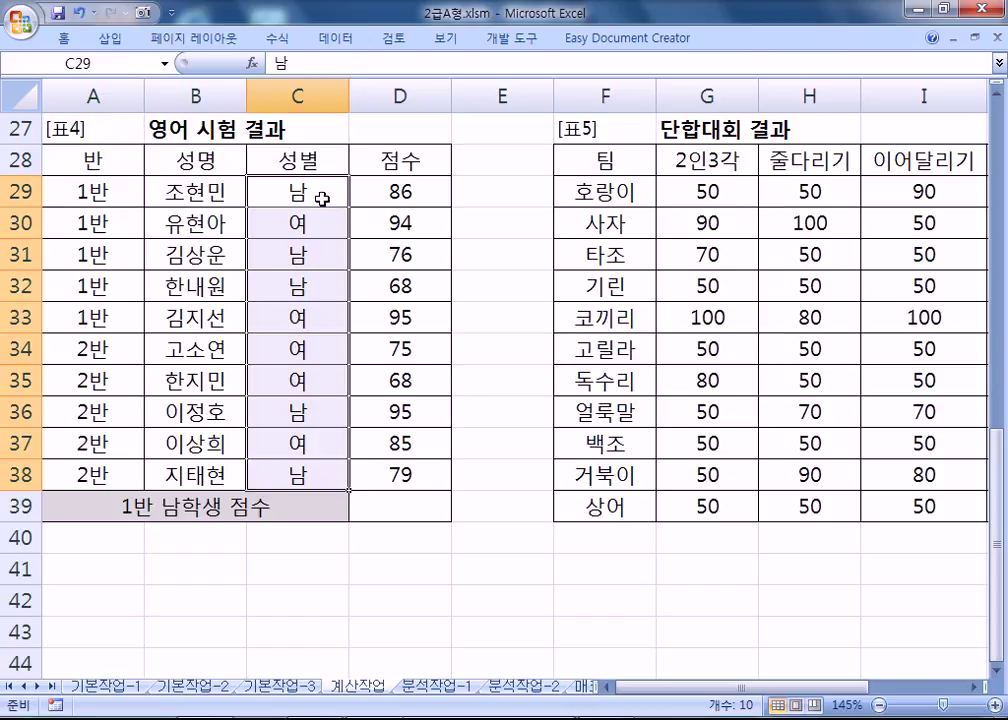
left_click_drag(396, 191, 396, 478)
Compare the class, gender and score ranges A29:A38, C29:C38, D29:D38 with the syntax notes.
left_click_drag(83, 191, 92, 476)
left_click_drag(298, 192, 292, 478)
left_click_drag(92, 191, 90, 472)
left_click_drag(298, 191, 277, 478)
left_click_drag(387, 193, 389, 476)
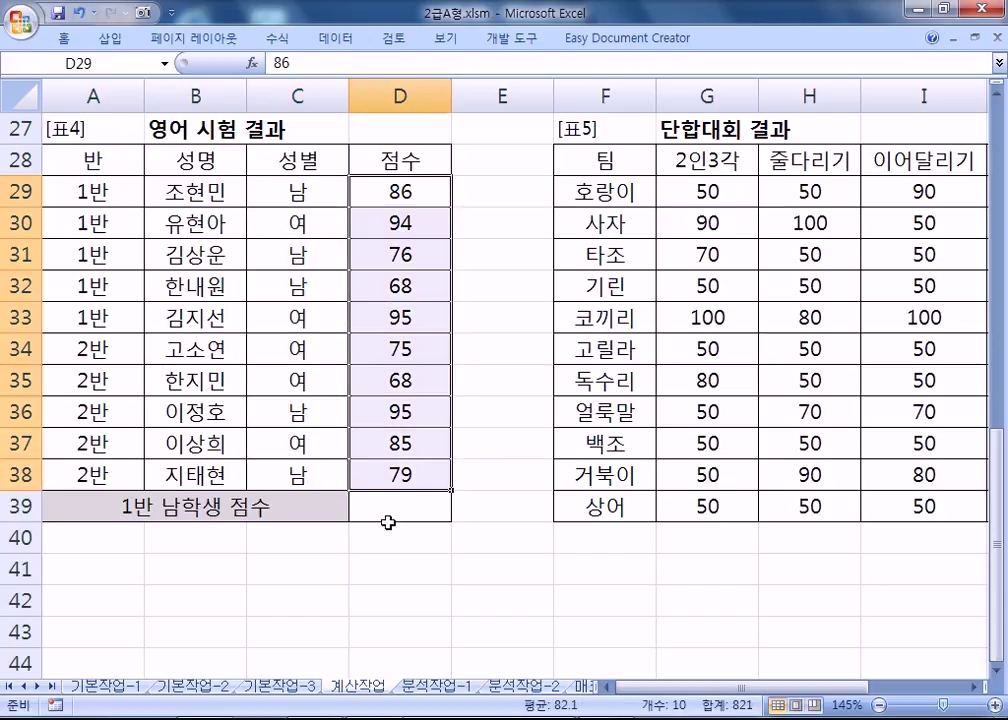
key("alt+Tab")
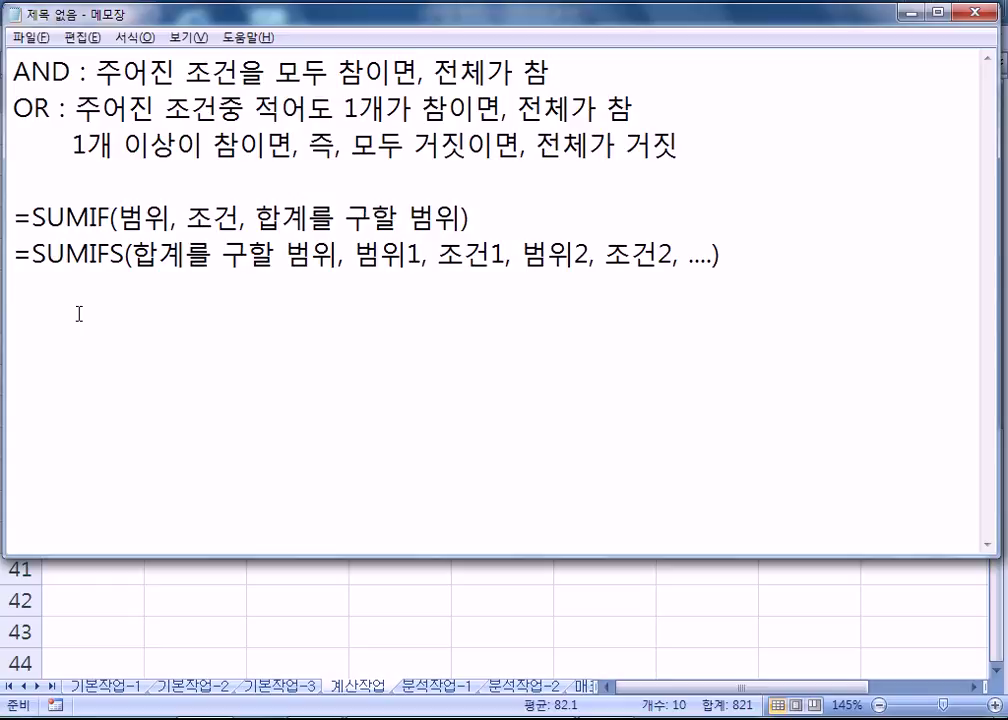
key("alt+Tab")
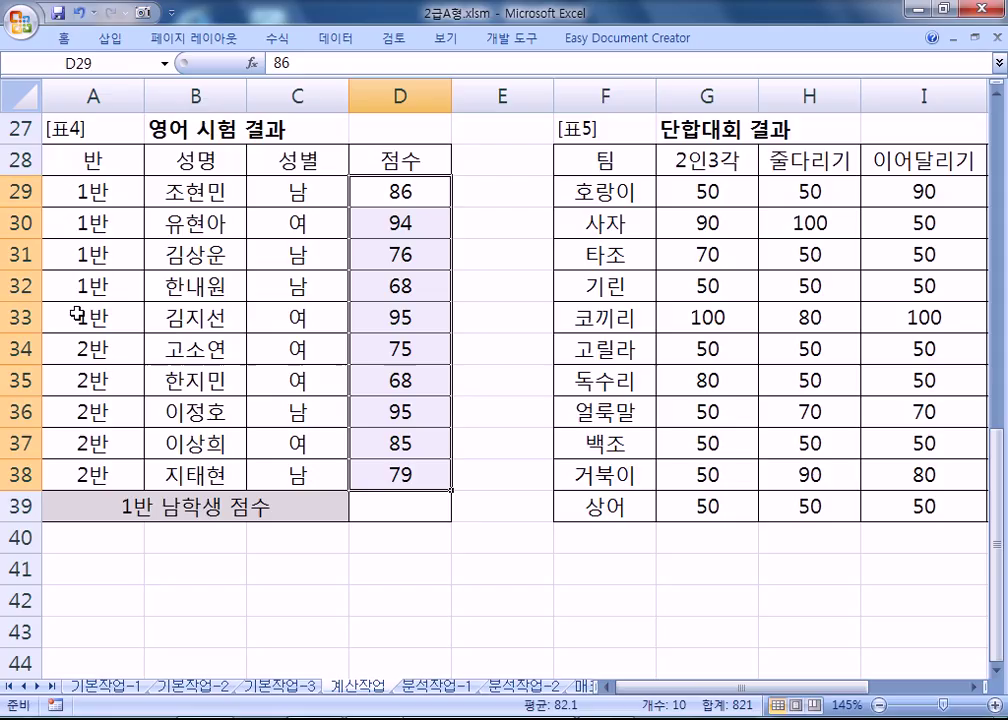
Enter a SUMIFS in D39 summing D29:D38 where the class column is "1반".
left_click(420, 509)
type("=SUMIFS(")
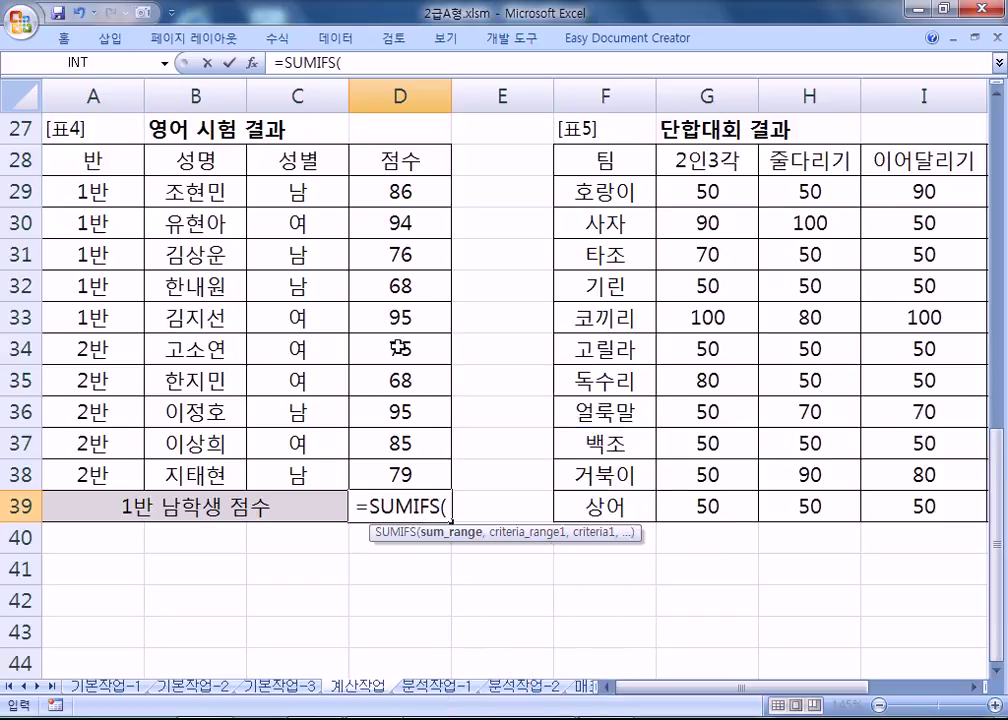
left_click_drag(396, 191, 401, 470)
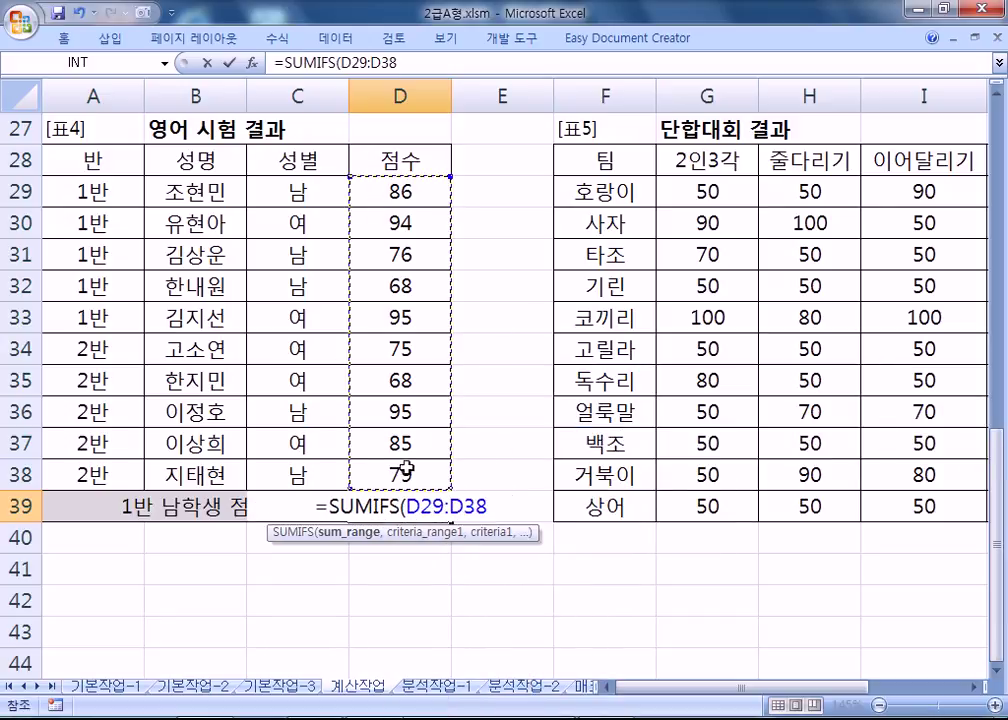
type(",")
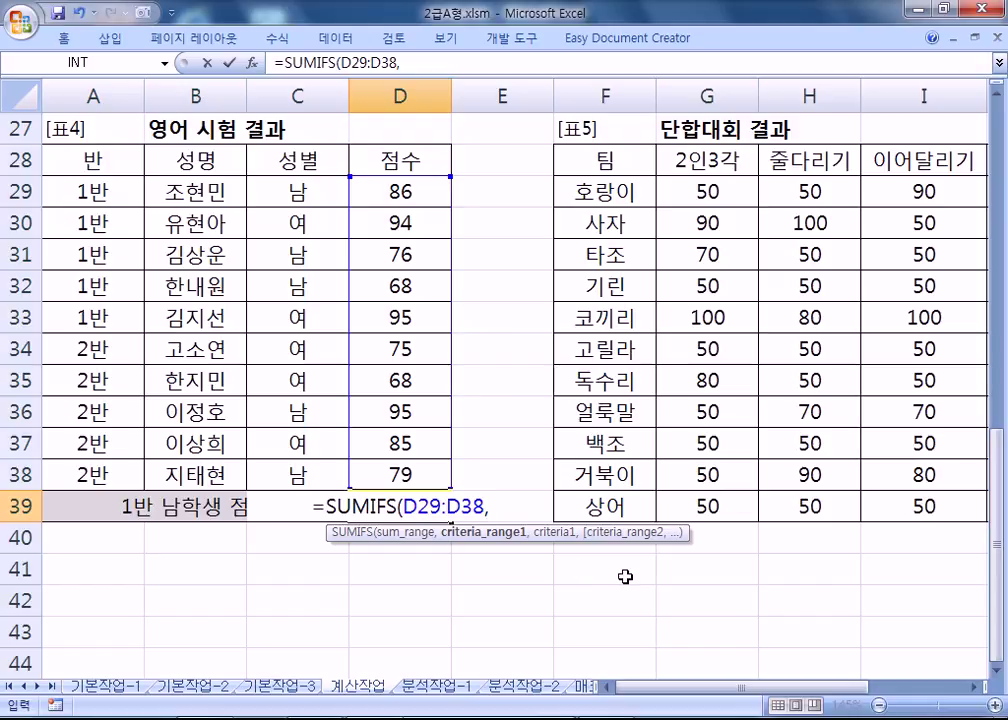
left_click_drag(90, 192, 99, 466)
type(",\"1QK")
key("BackSpace")
key("BackSpace")
type("반\",")
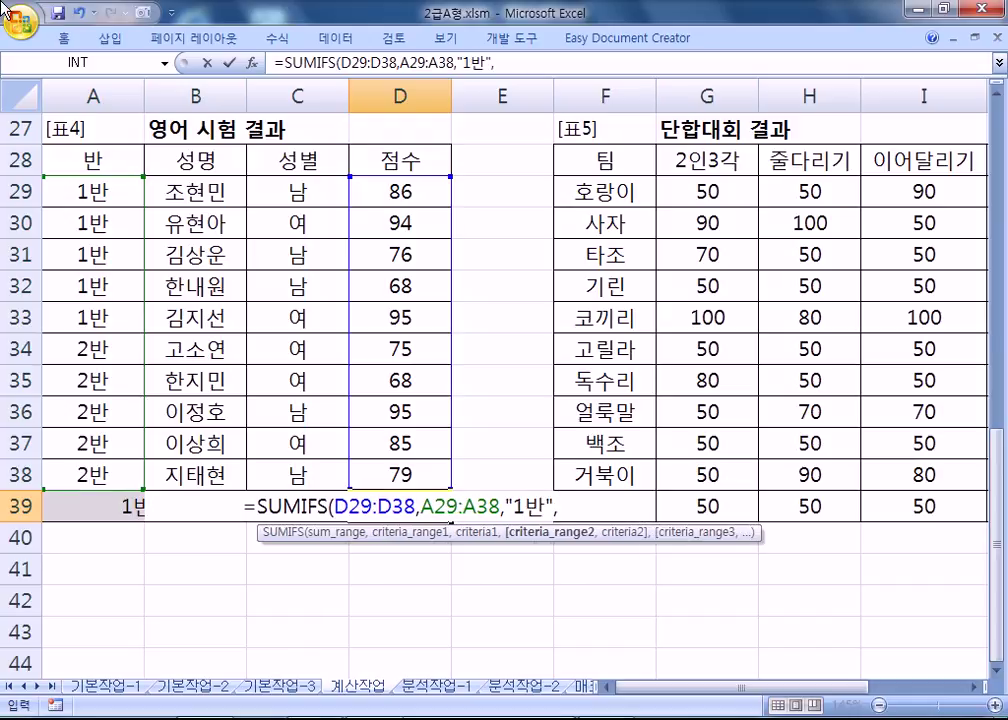
key("BackSpace")
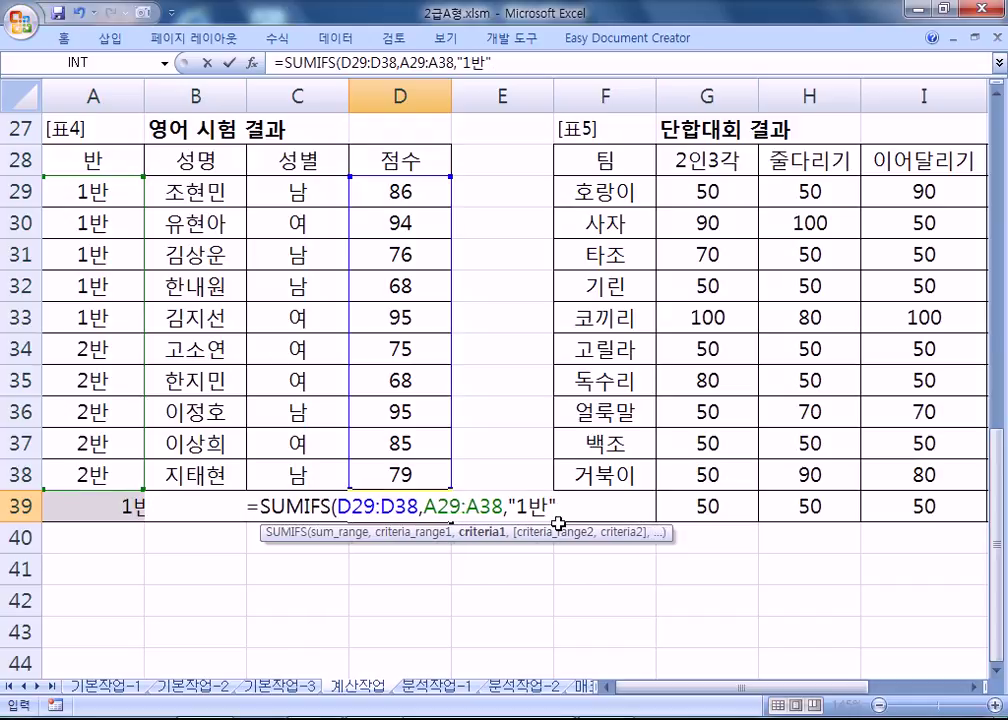
key("Return")
Add the gender criterion C29:C38 = "남" to D39's SUMIFS.
left_click(387, 502)
key("F2")
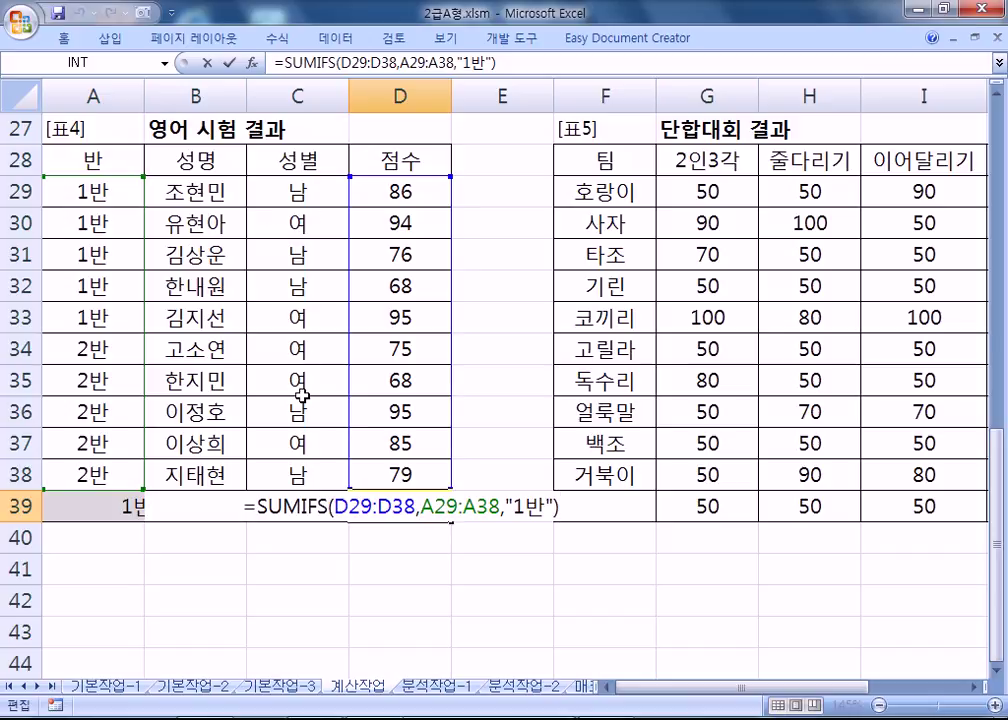
key("BackSpace")
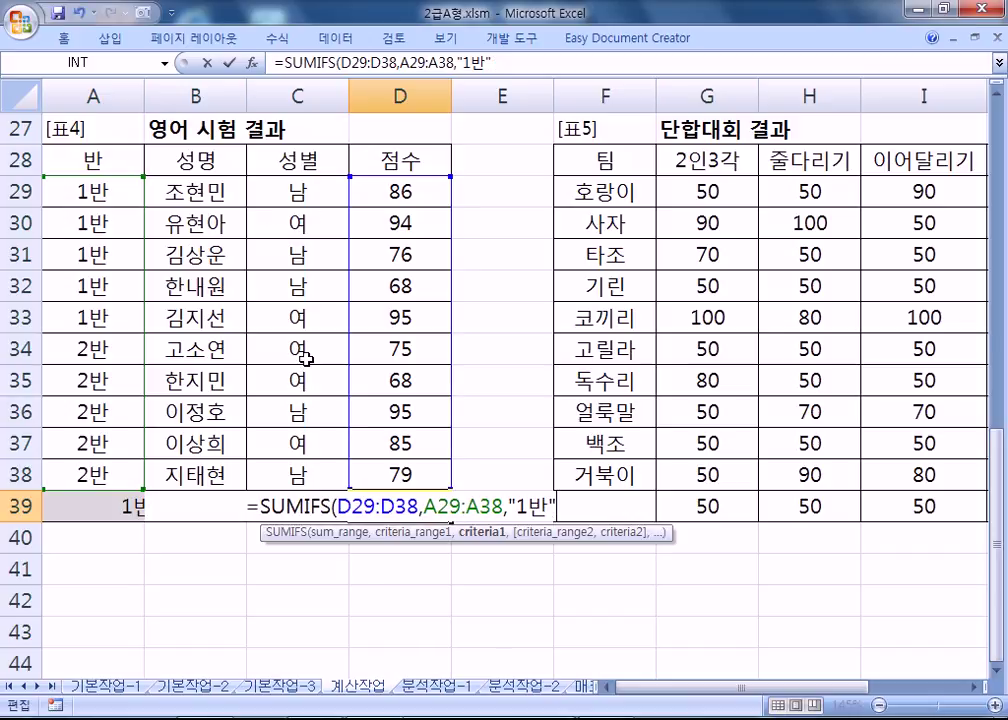
type(",")
left_click_drag(326, 193, 302, 468)
type(",\"SKA")
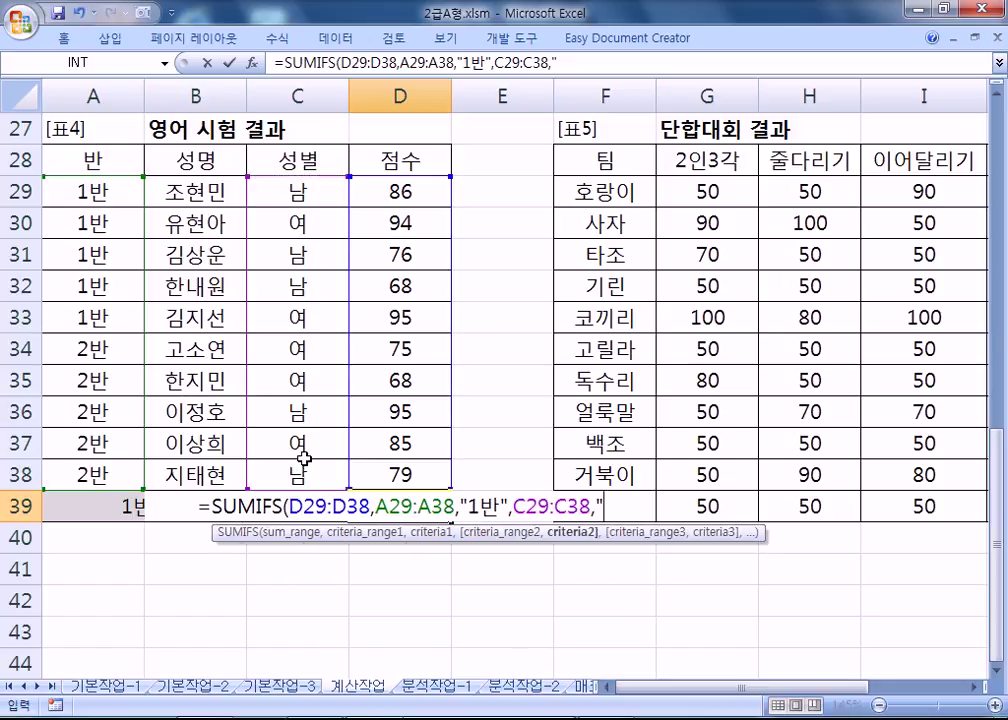
key("BackSpace")
key("BackSpace")
key("BackSpace")
key("Hangul")
type("남\"")
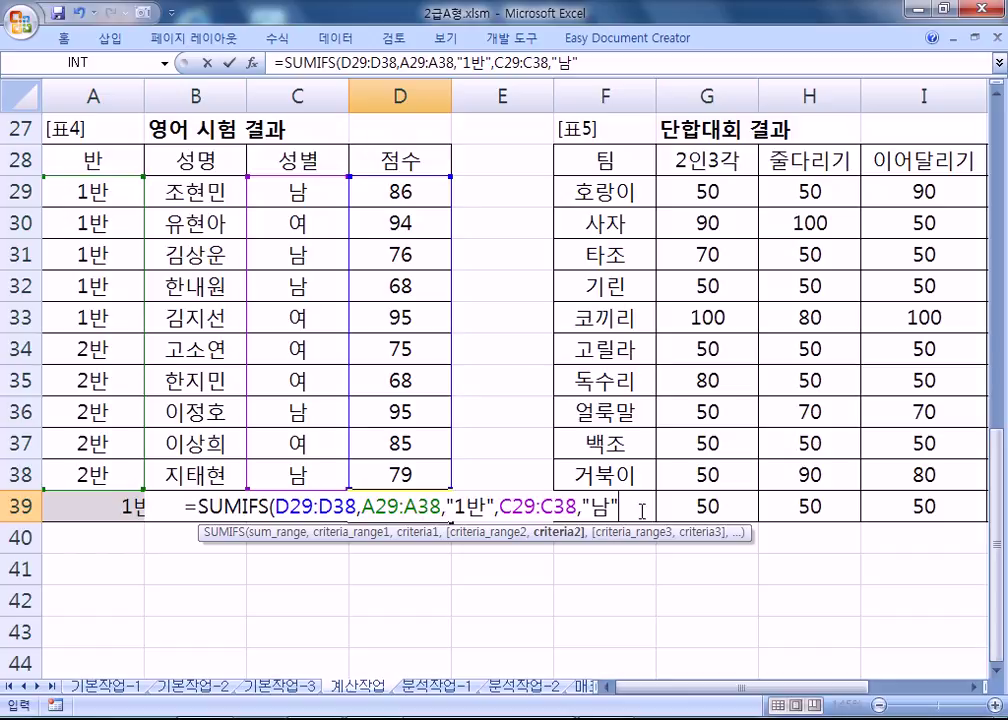
Add a name-column criterion "김*" and commit D39's formula, giving 76.
type(",")
left_click_drag(188, 194, 198, 475)
type(",")
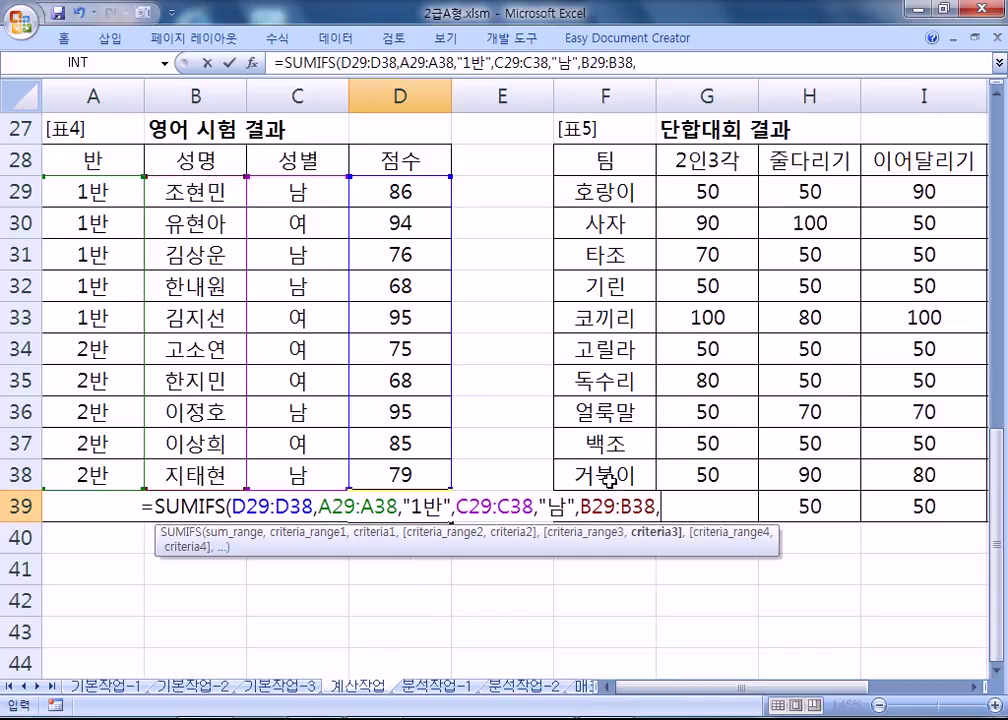
type("\"김")
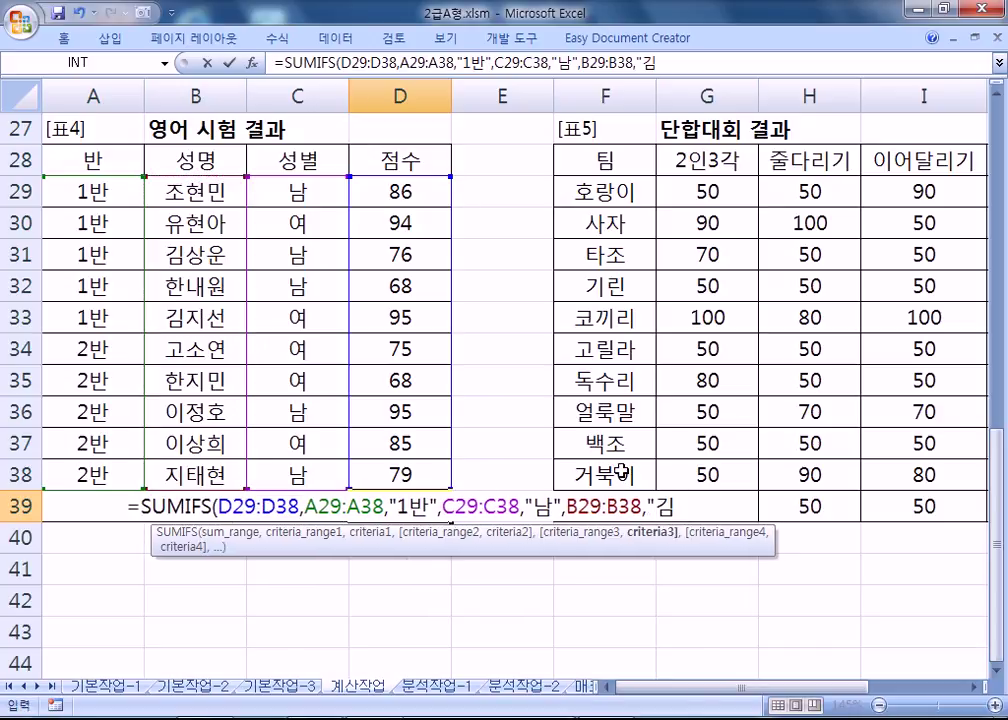
type("*\"")
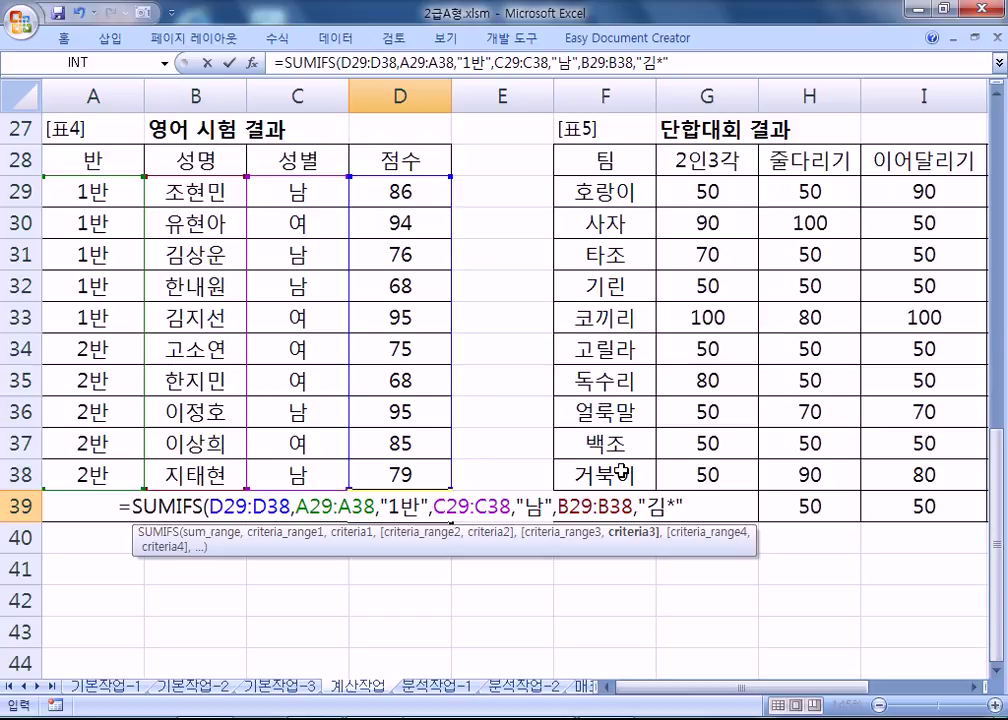
key("Return")
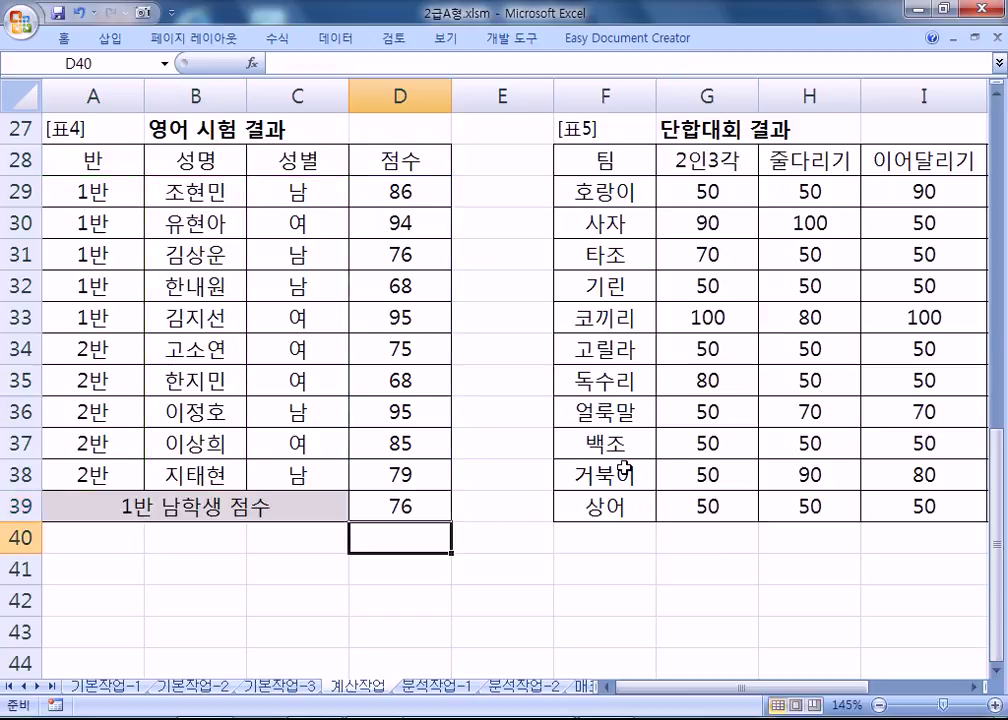
Delete the "김*" name criterion from D39's SUMIFS so it returns 230.
left_click(372, 256)
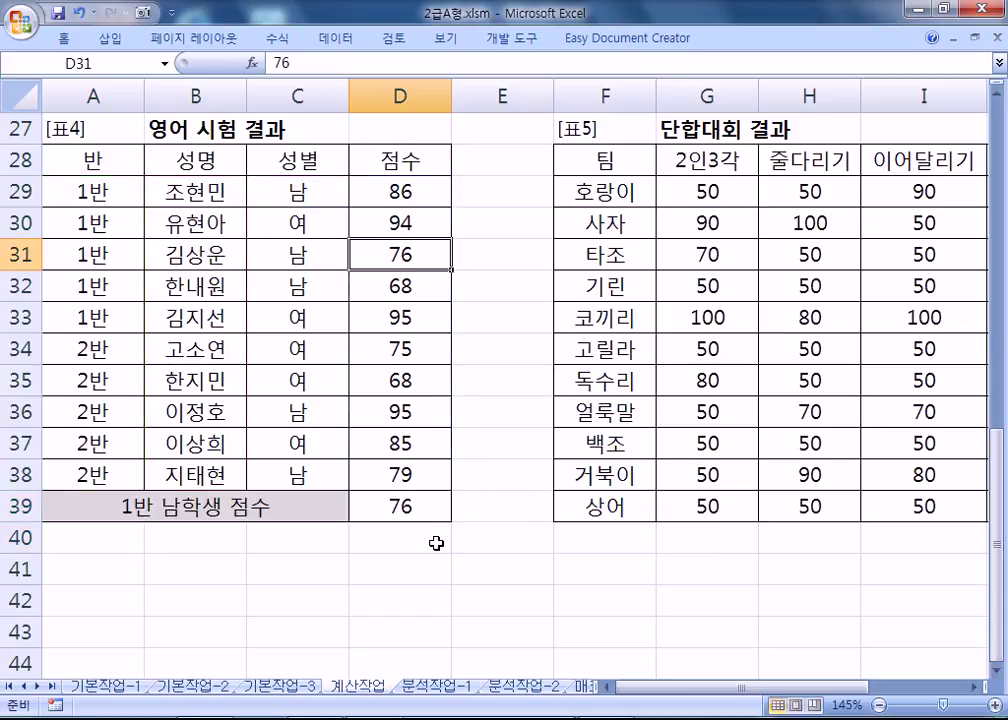
left_click(412, 508)
key("F2")
left_click_drag(553, 508, 682, 508)
key("BackSpace")
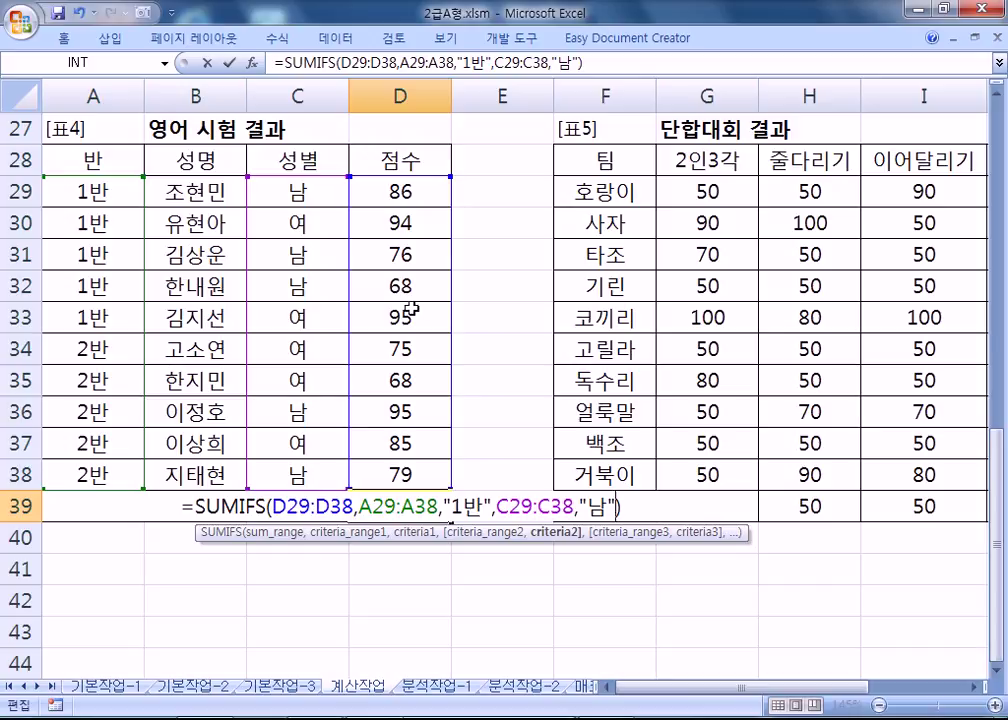
key("Return")
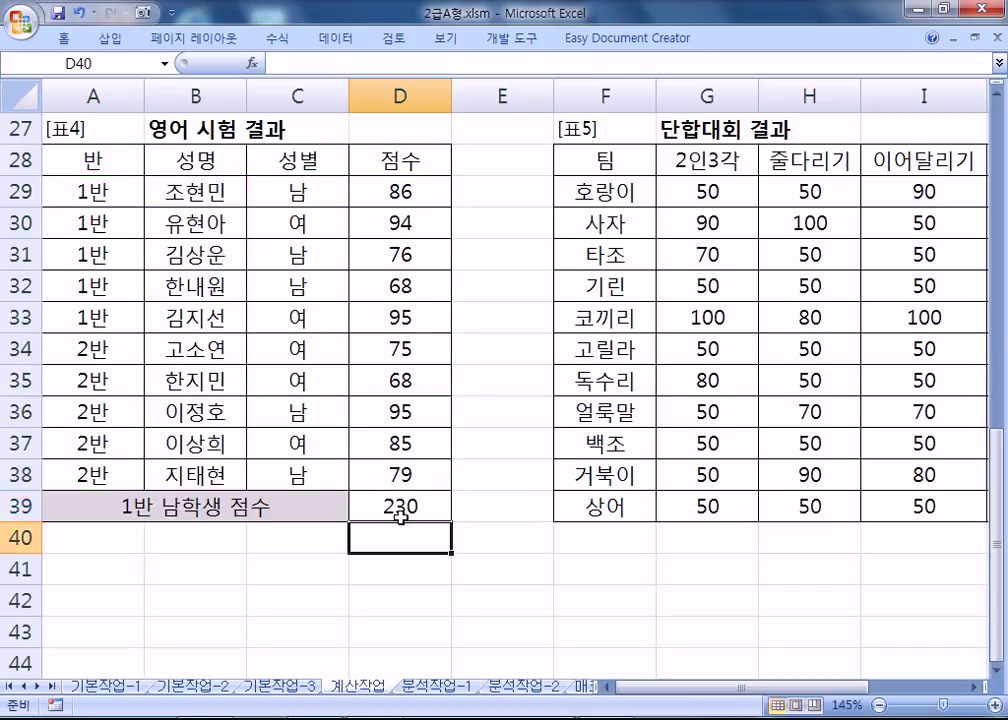
left_click(399, 516)
key("F2")
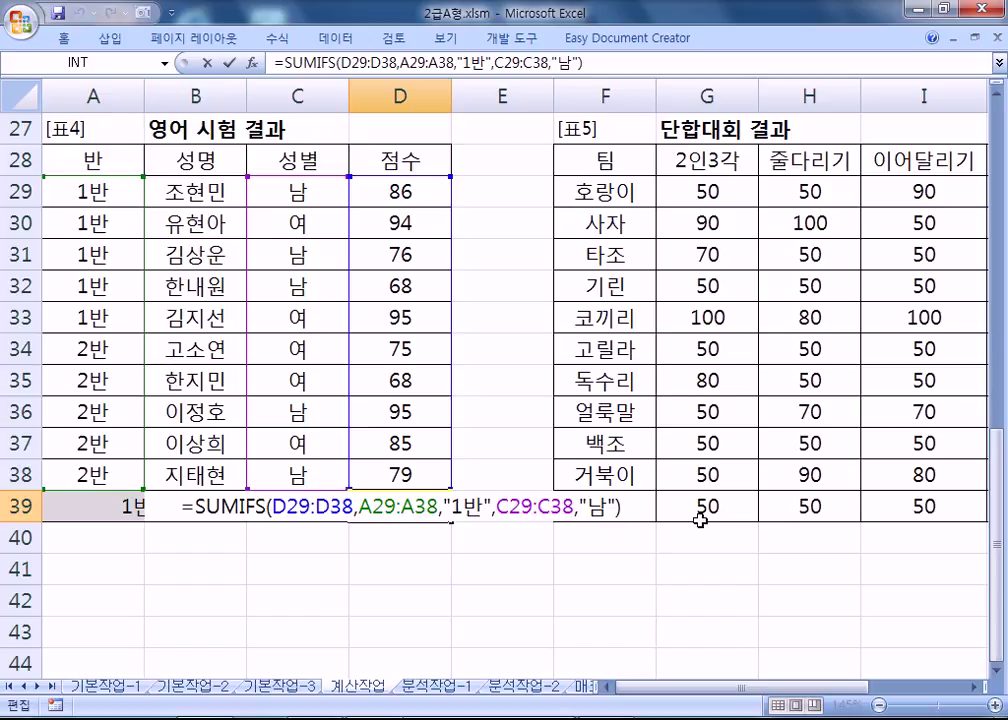
key("ctrl+Return")
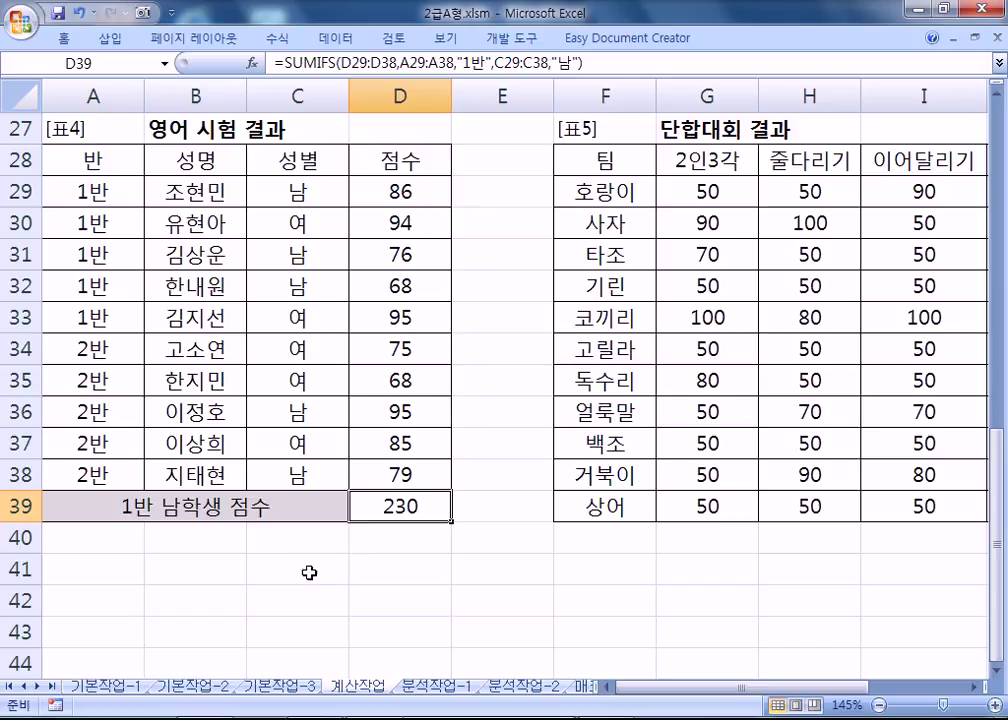
Copy the 반 and 성별 headers with 1반 and 남 to A41, moving 남 down to B43.
left_click_drag(116, 168, 132, 190)
left_click_drag(298, 160, 298, 192)
key("ctrl+c")
left_click(96, 565)
key("ctrl+v")
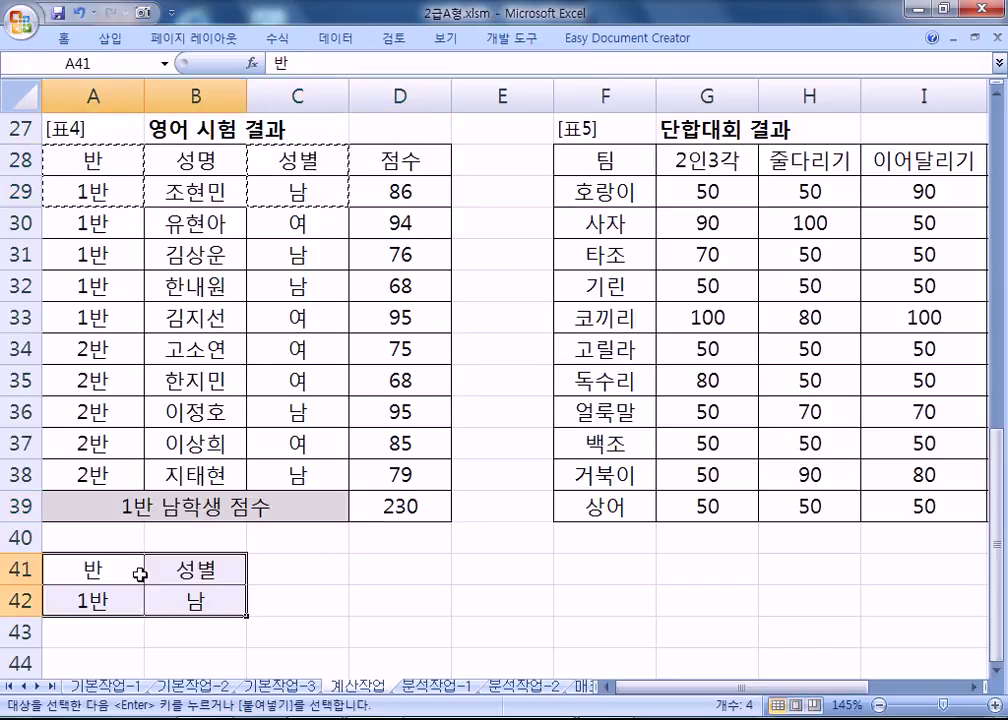
key("Escape")
left_click(196, 601)
scroll(281, 596, "down", 2)
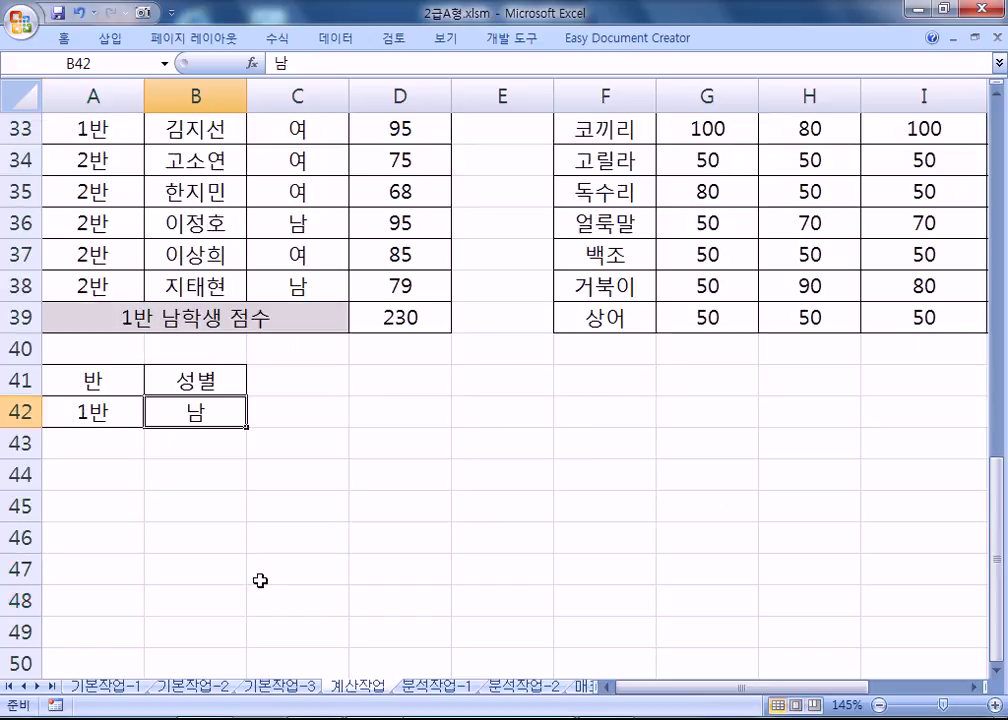
left_click_drag(90, 381, 194, 411)
left_click(90, 412)
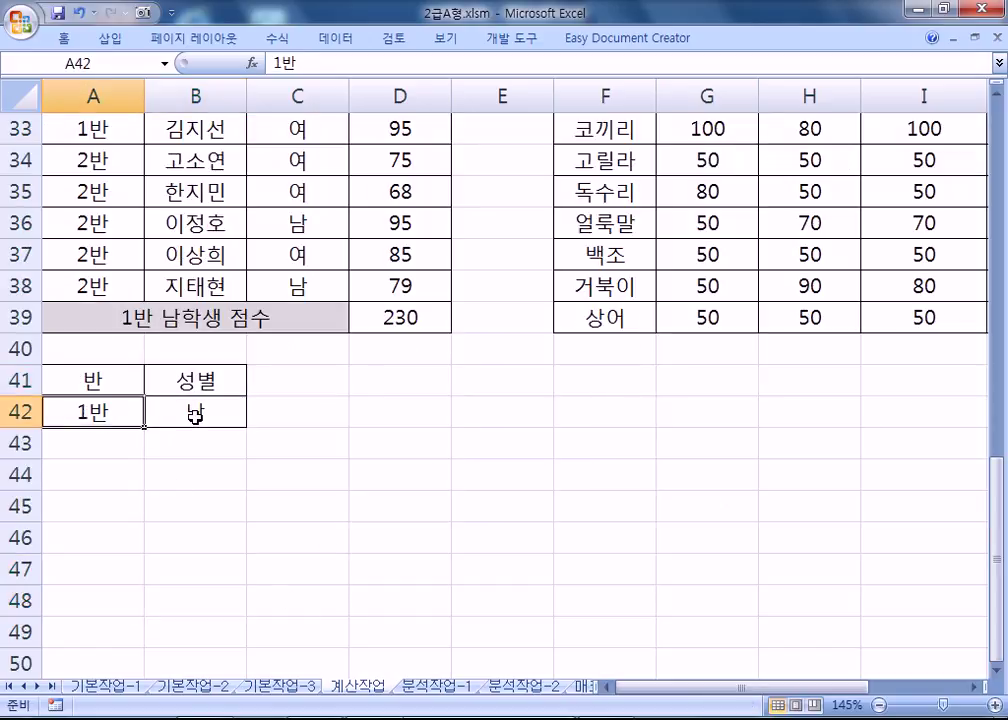
left_click(196, 413)
left_click_drag(194, 430, 198, 444)
left_click_drag(124, 385, 198, 446)
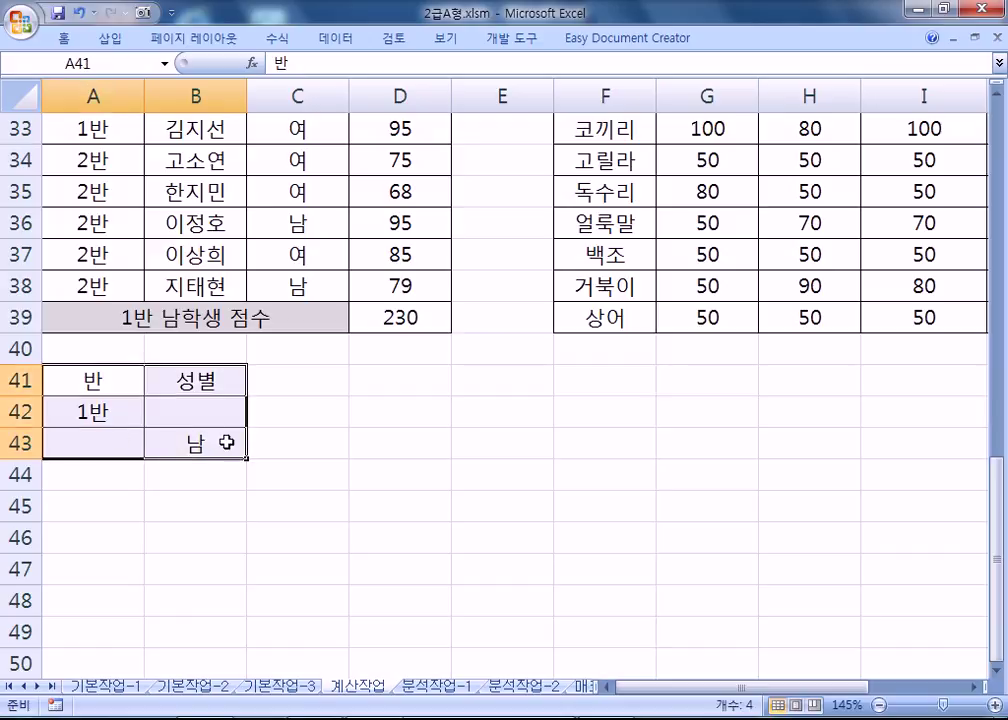
Enter =DSUM(A28:D38,D28,A41:B43) in D41, returning 593.
left_click(392, 382)
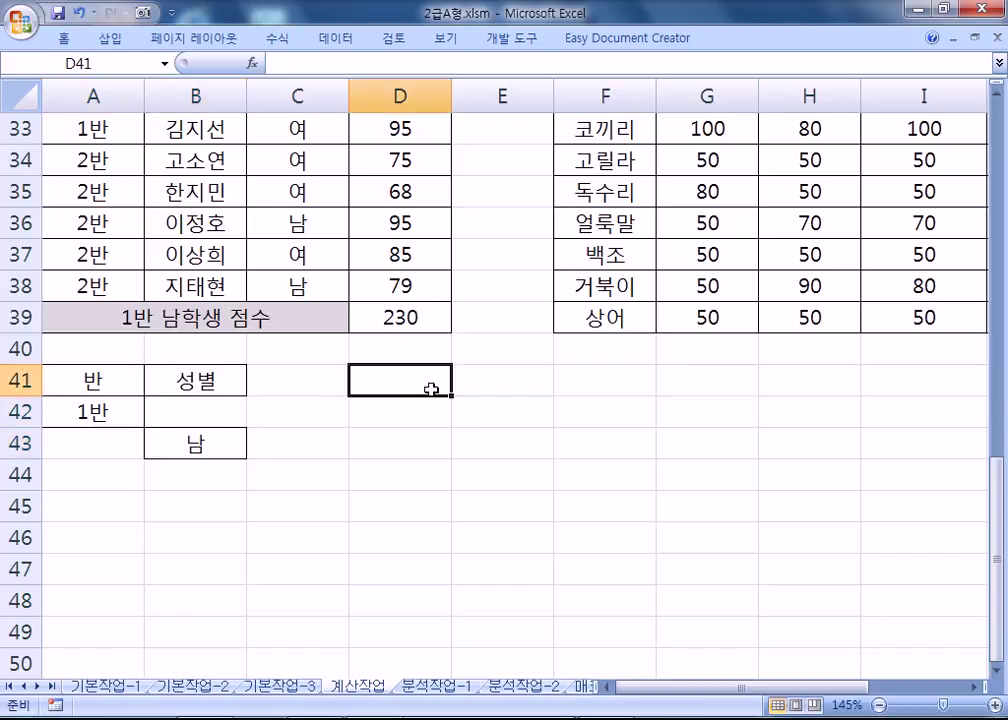
type("=ㅇ")
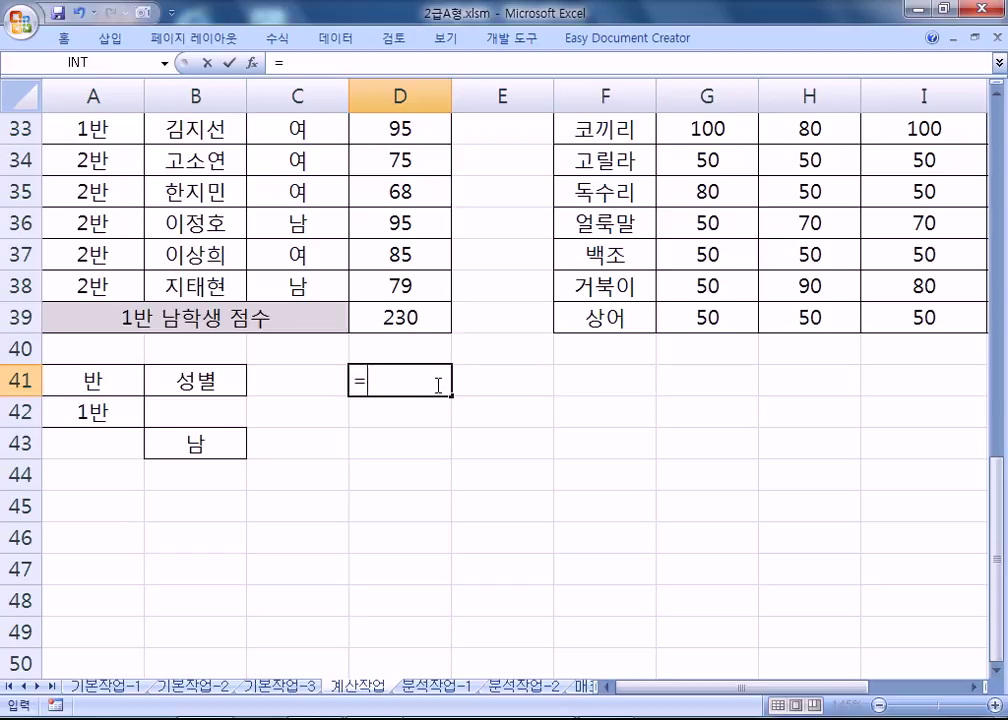
key("BackSpace")
type("DSUM(")
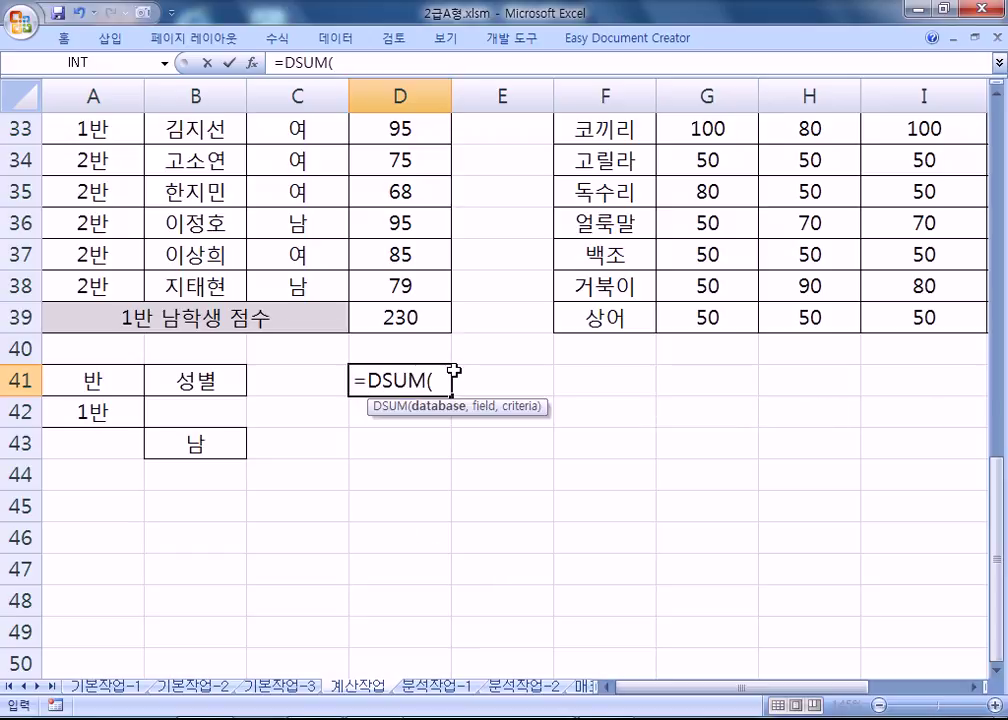
scroll(265, 297, "up", 2)
left_click_drag(92, 160, 373, 465)
type(",")
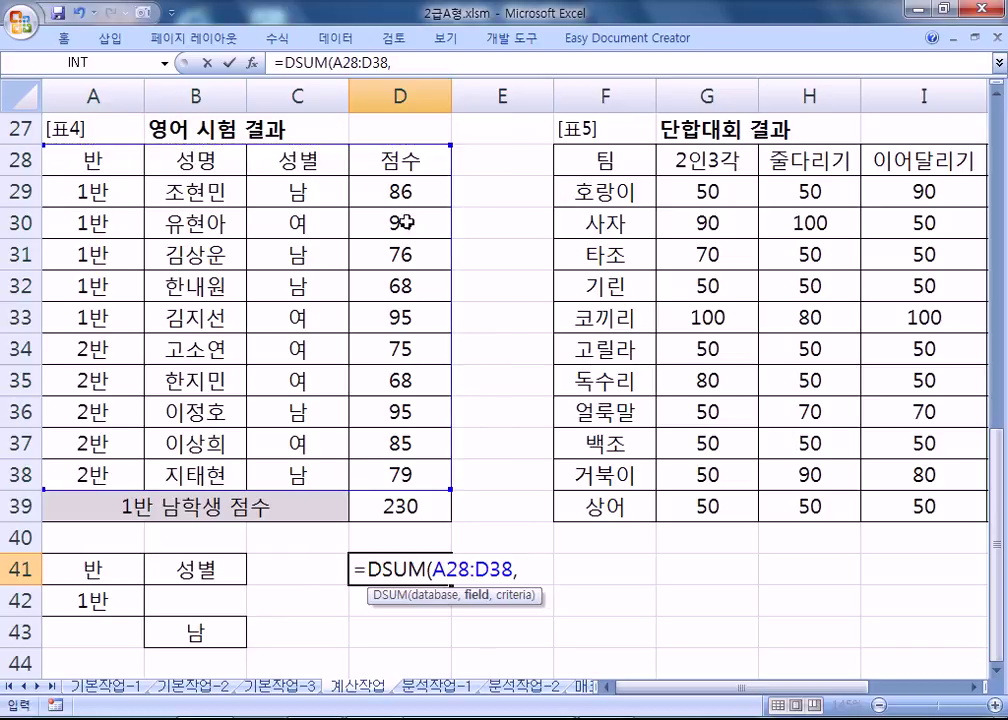
left_click(398, 160)
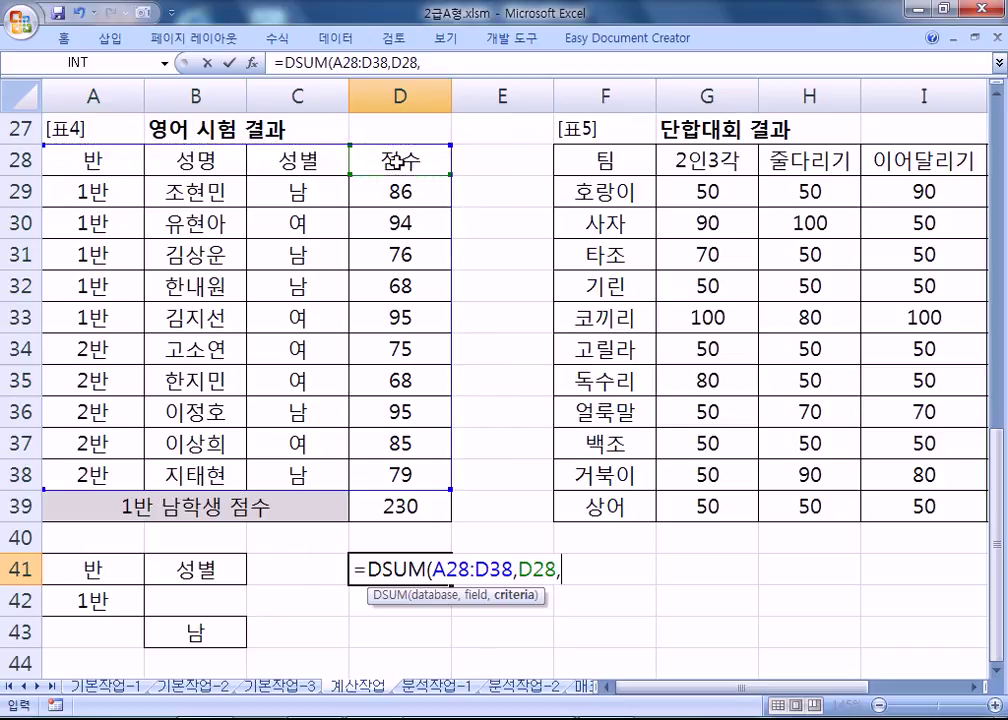
type(",")
scroll(326, 340, "down", 2)
left_click_drag(88, 382, 180, 441)
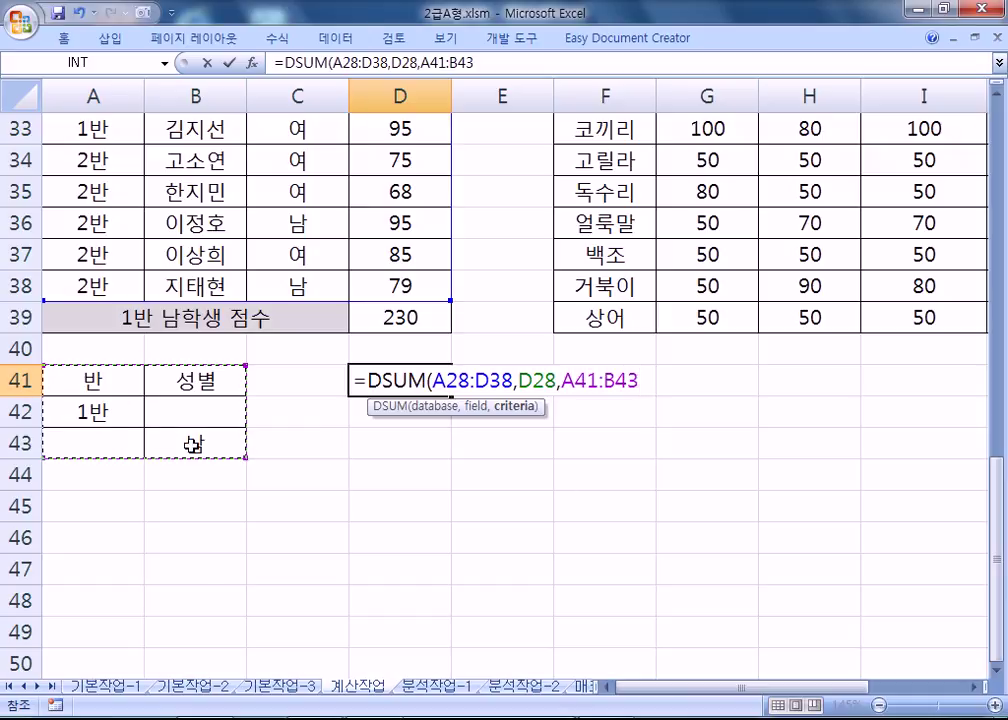
key("Return")
Copy the criteria block A41:B43 for reuse below.
left_click(407, 381)
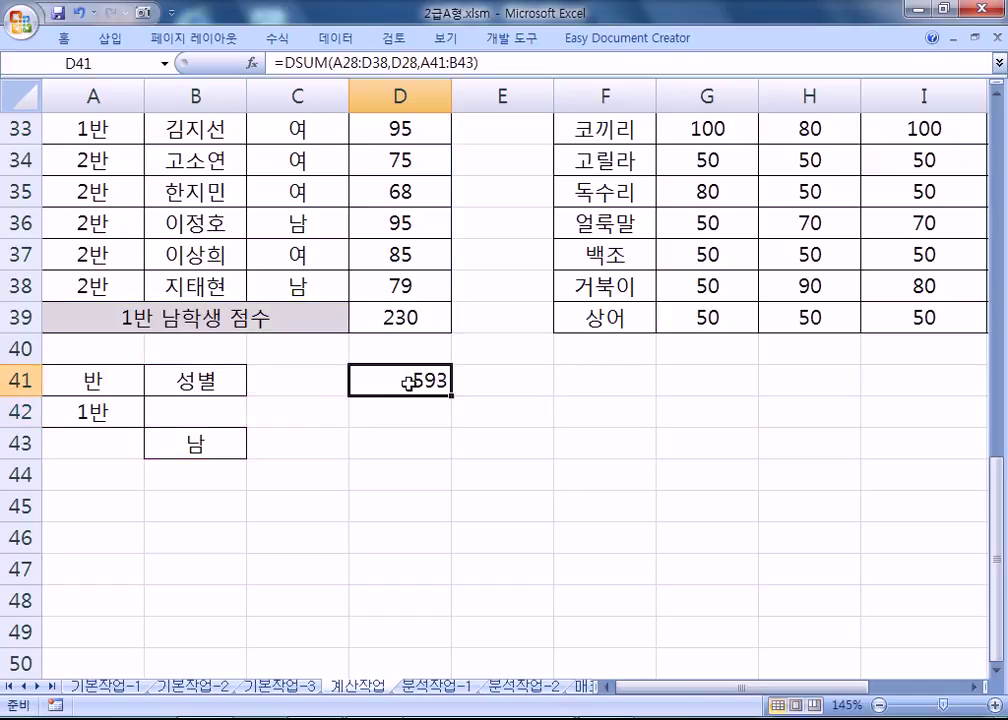
left_click_drag(128, 378, 153, 450)
key("ctrl+c")
left_click(85, 479)
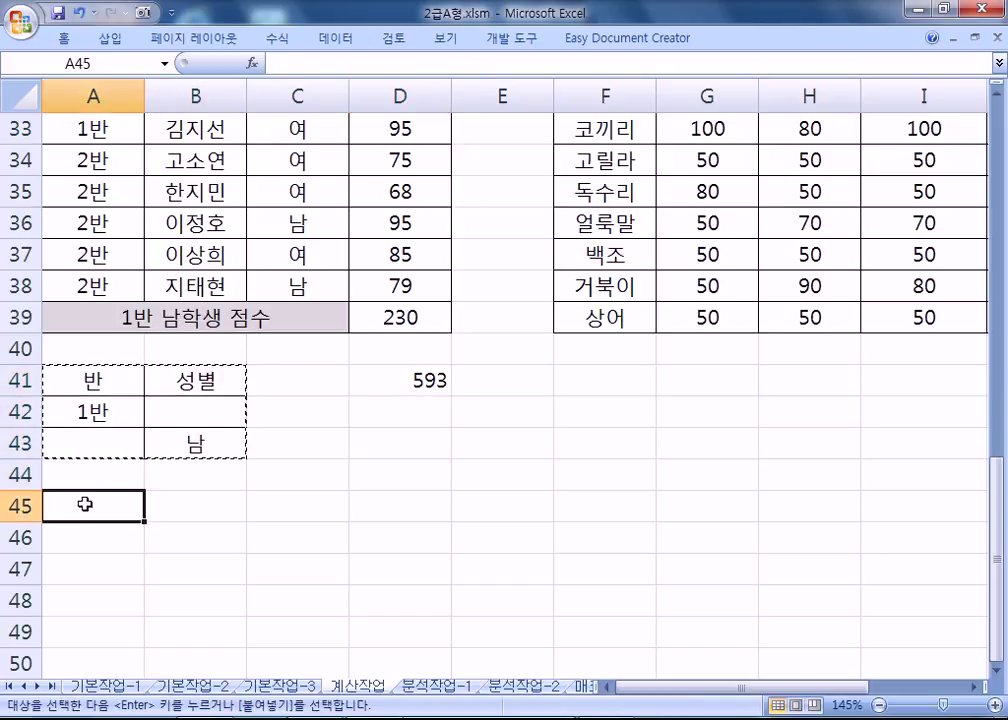
Paste the criteria block at A45 and move 남 up to B46 beside 1반.
left_click(83, 505)
key("ctrl+v")
left_click(185, 562)
left_click_drag(185, 555, 190, 530)
Start a DSUM in D45 with database range A28:D38.
left_click(408, 496)
type("=SUM")
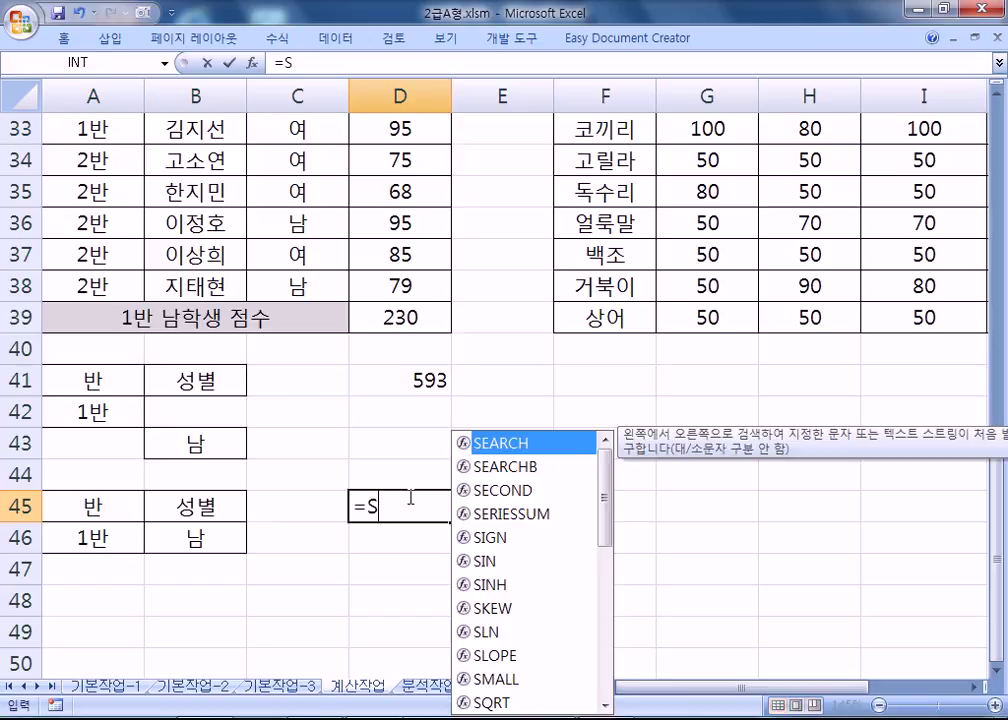
key("BackSpace")
key("BackSpace")
key("BackSpace")
type("DSUM(")
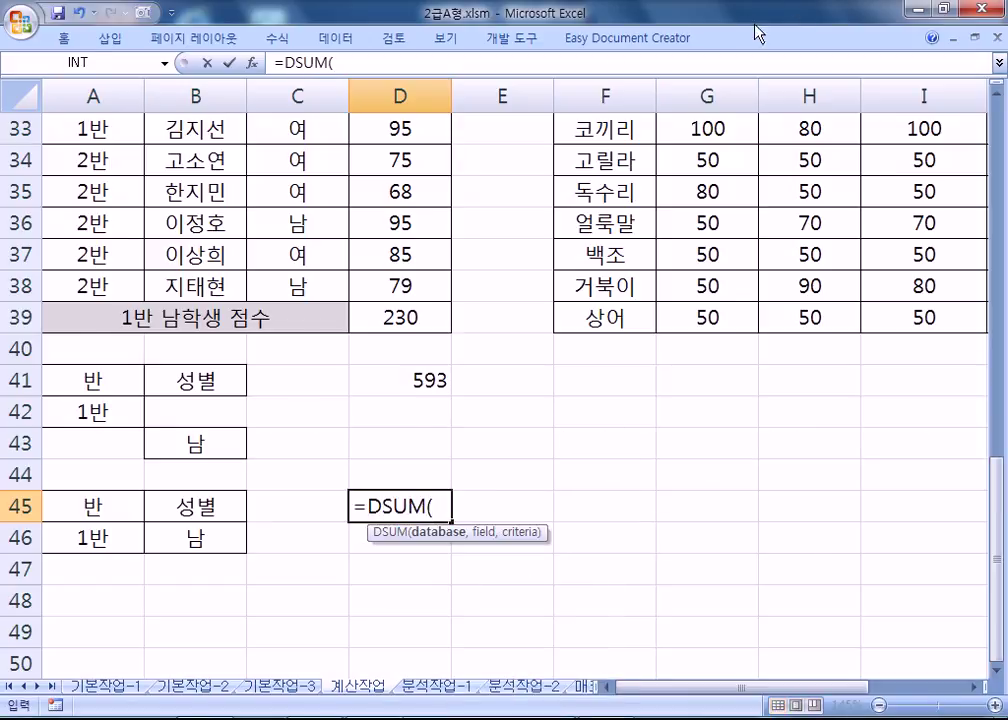
scroll(140, 214, "up", 4)
left_click_drag(125, 355, 288, 421)
scroll(371, 438, "down", 4)
left_click(400, 288, "shift")
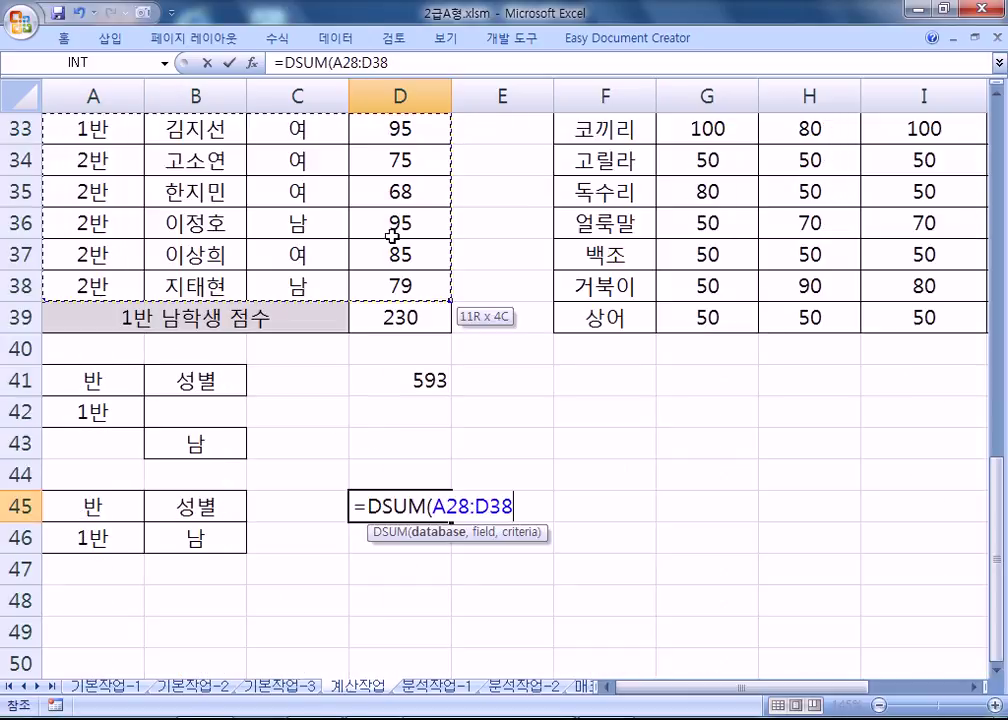
Finish D45's DSUM with field D28 and criteria A45:B46, returning 230.
type(",")
scroll(366, 256, "up", 3)
left_click(366, 256)
type(",")
scroll(97, 396, "down", 4)
left_click_drag(97, 400, 194, 448)
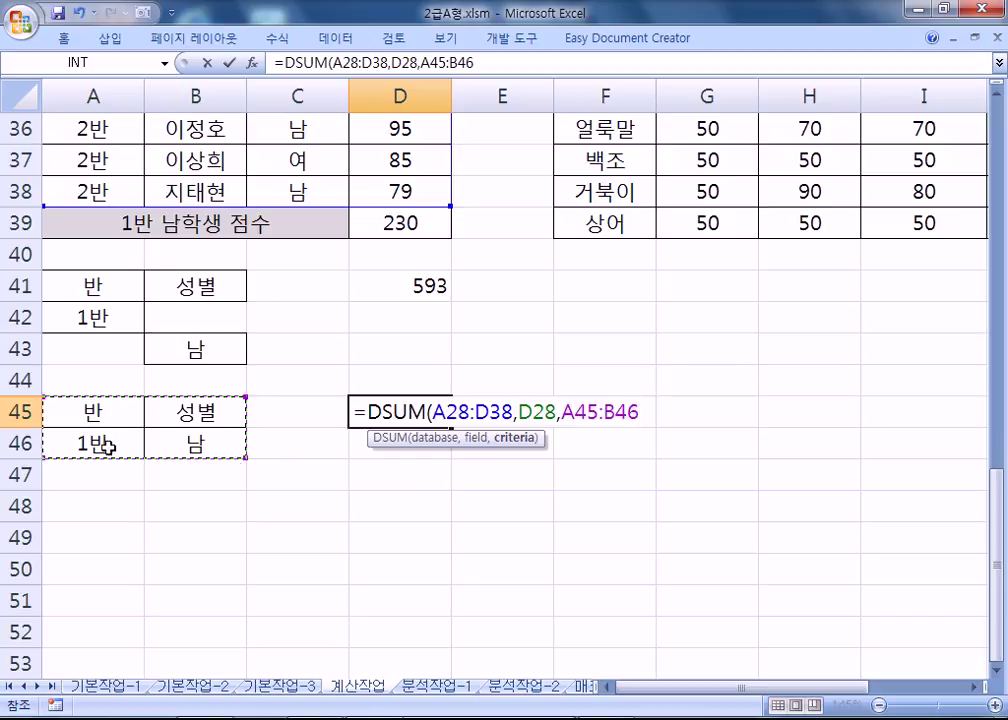
key("Return")
left_click(427, 416)
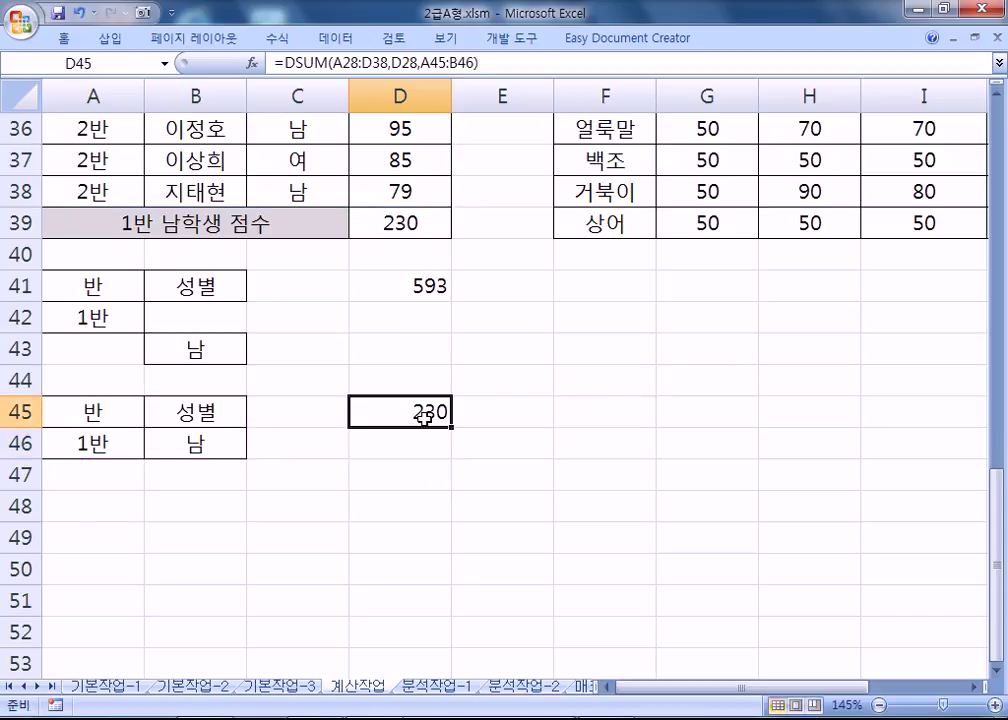
left_click(394, 214)
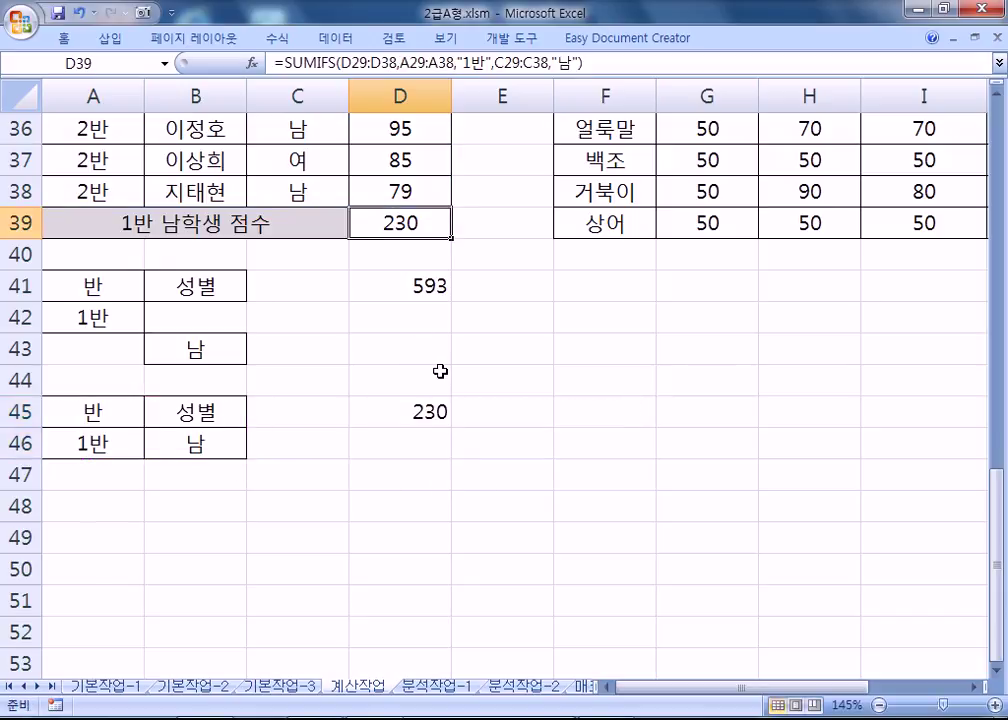
Review D39's SUMIFS and D45's DSUM against the 1반 and 남 criteria, leaving them unchanged.
key("F2")
key("Escape")
double_click(440, 420)
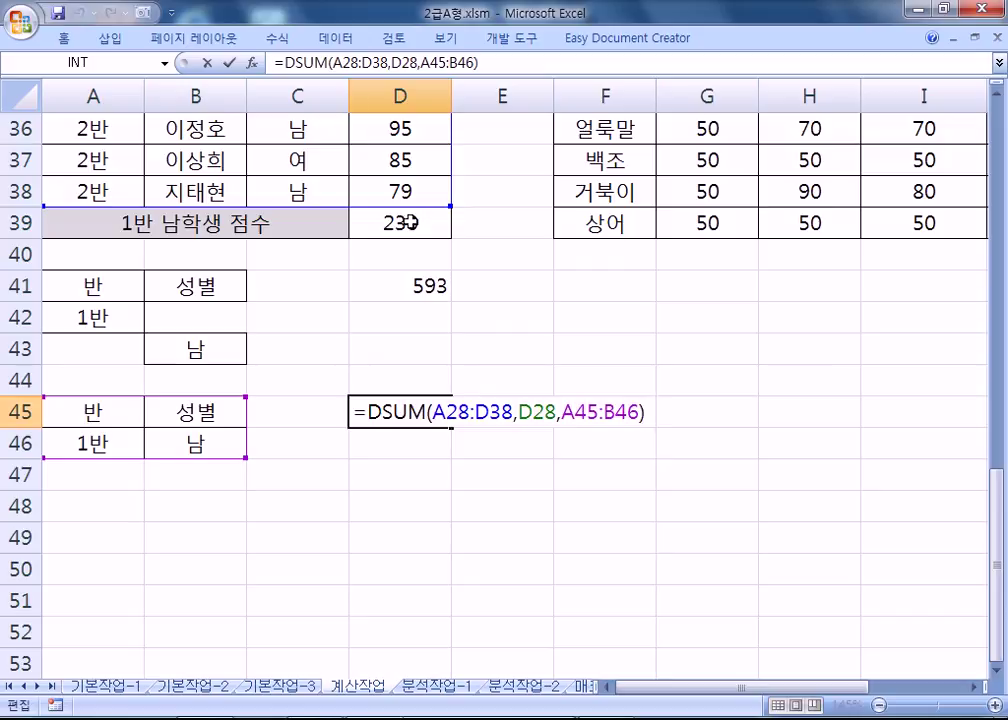
key("ctrl+Return")
double_click(408, 222)
key("Escape")
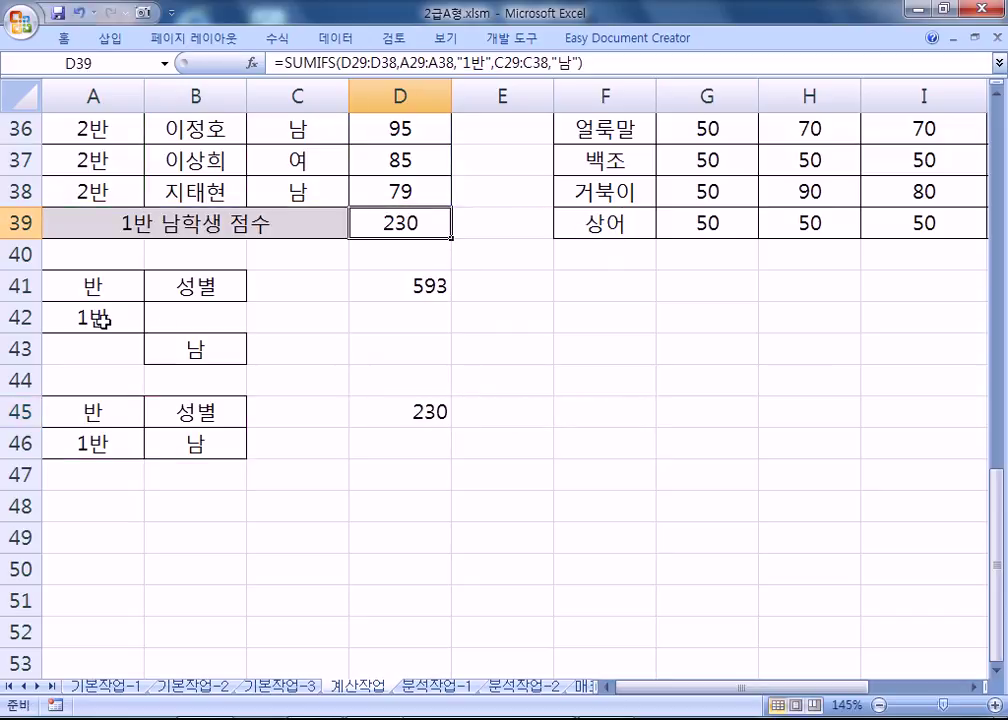
left_click(108, 318)
left_click(150, 355)
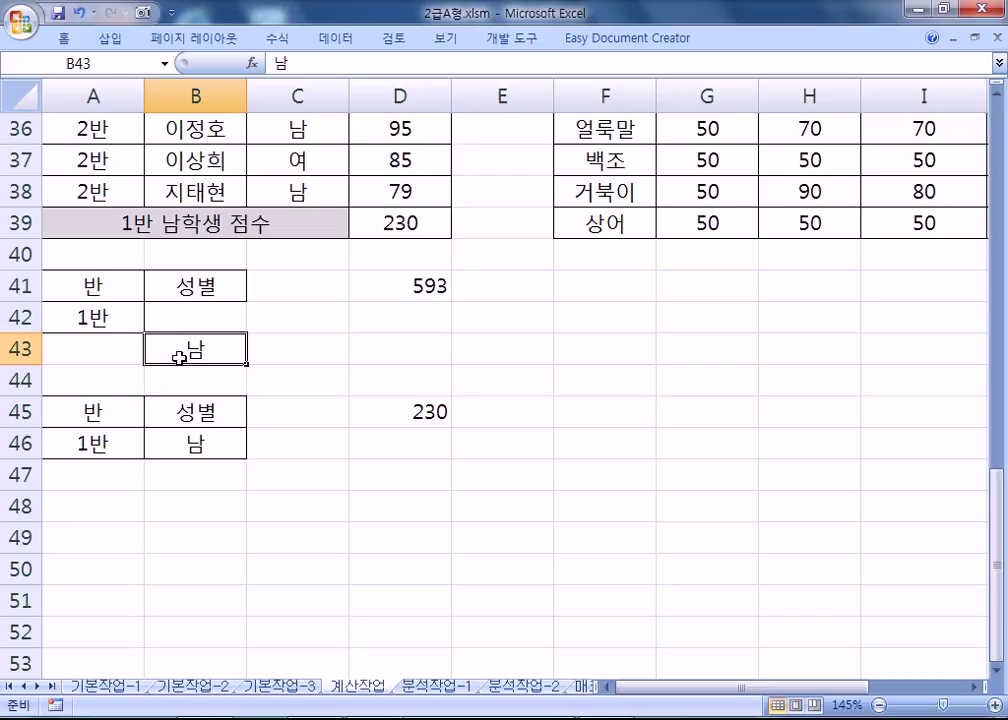
left_click(380, 220)
left_click_drag(104, 290, 188, 349)
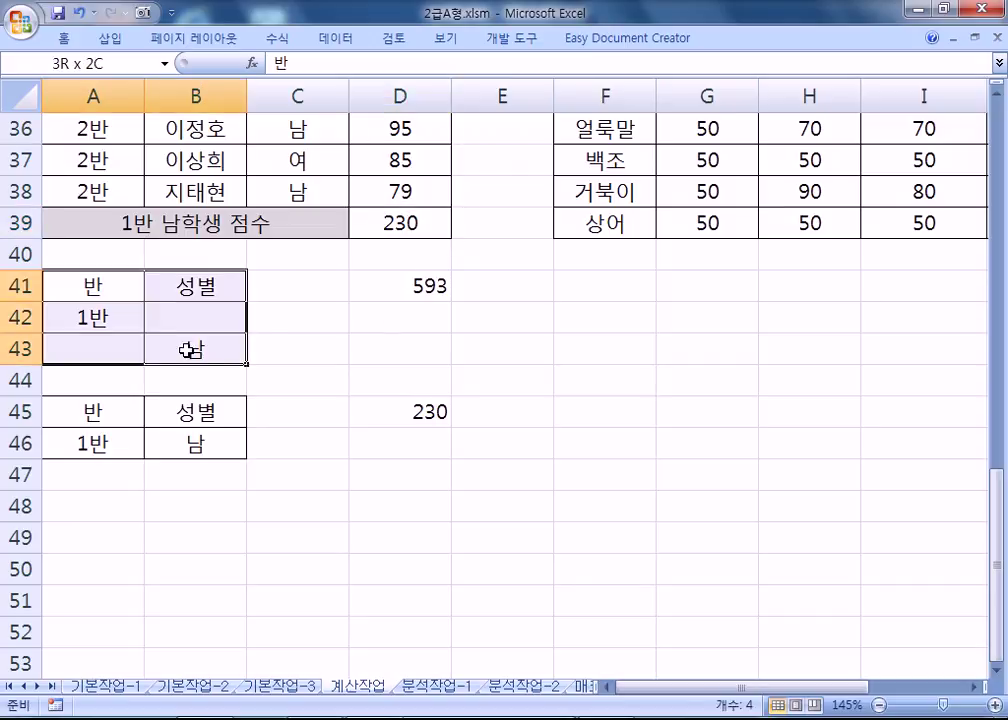
Review D41's DSUM (593) and D39's SUMIFS (230) without editing them.
double_click(394, 284)
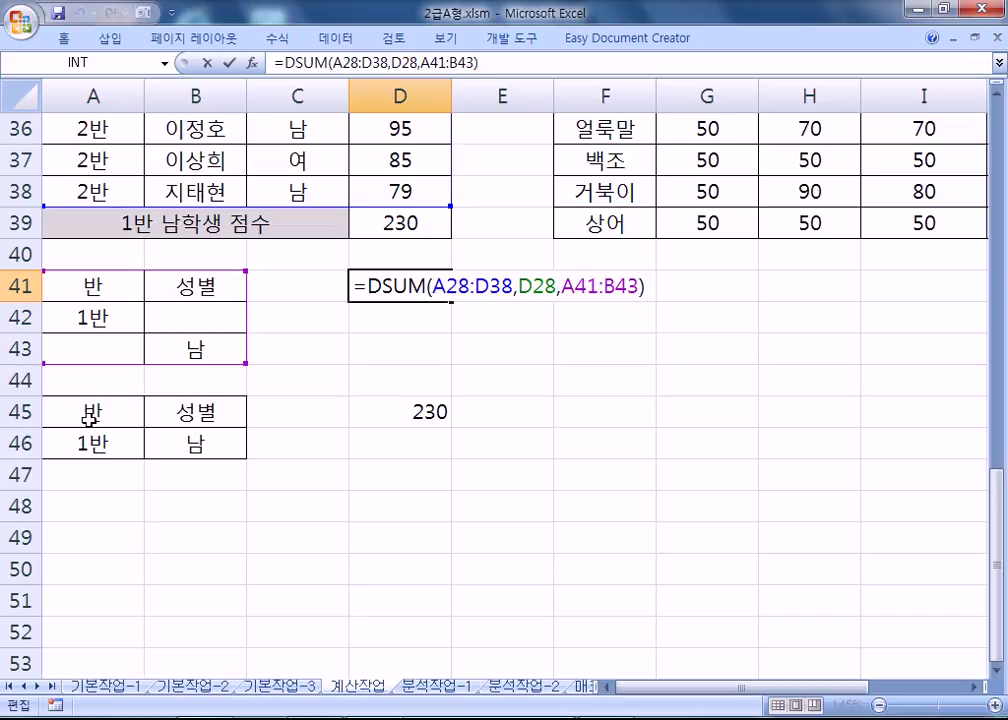
scroll(85, 443, "up", 4)
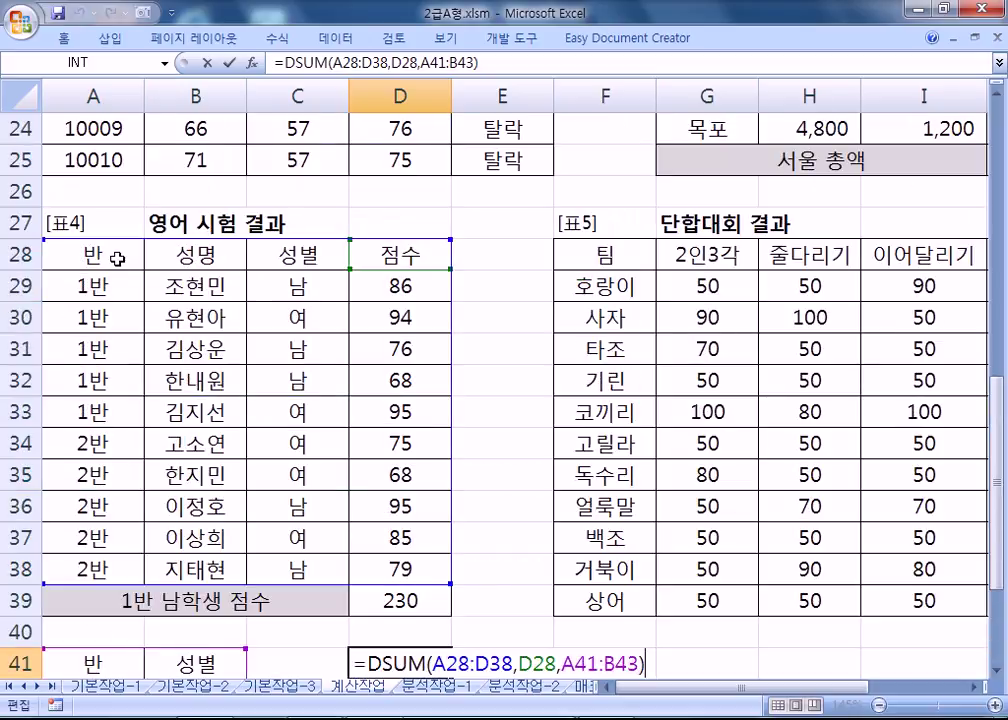
scroll(110, 384, "down", 4)
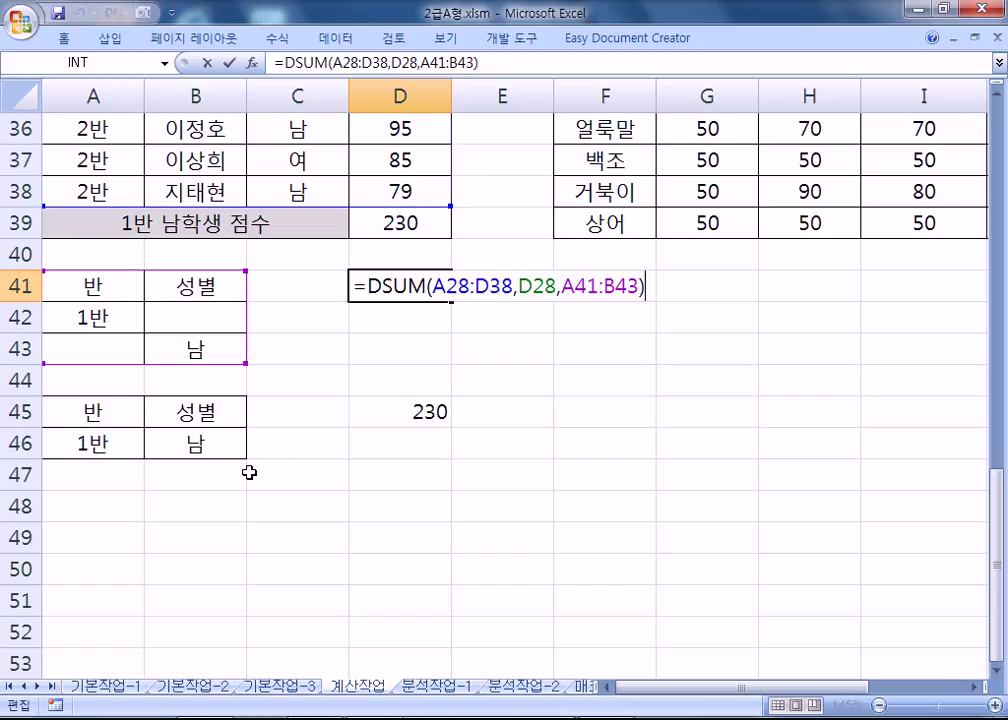
key("ctrl+Return")
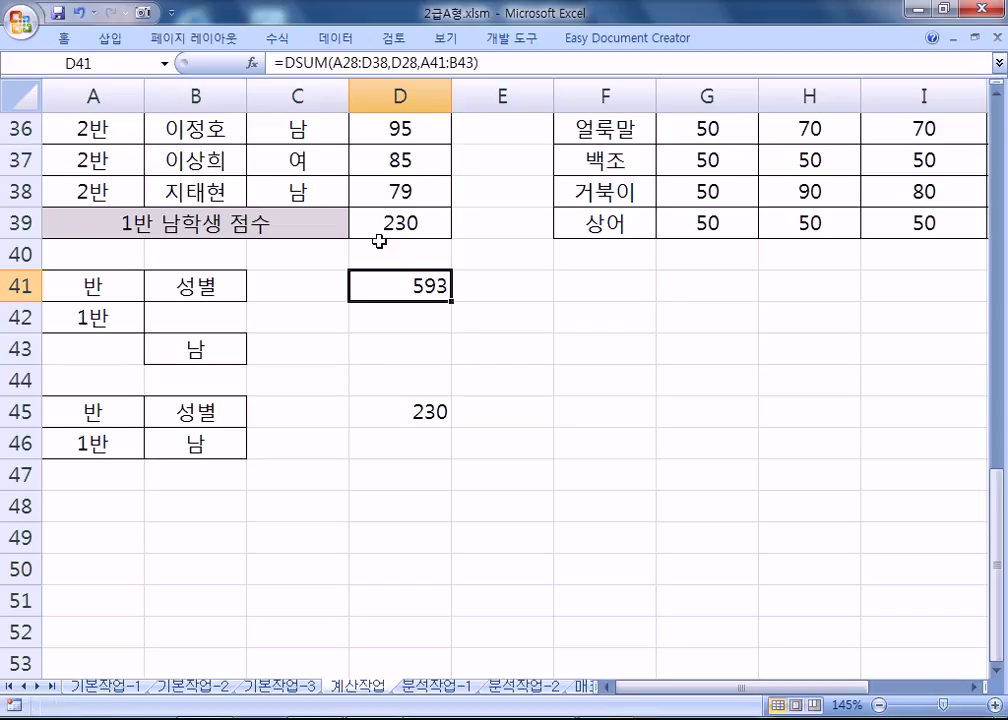
key("Up")
key("Up")
key("F2")
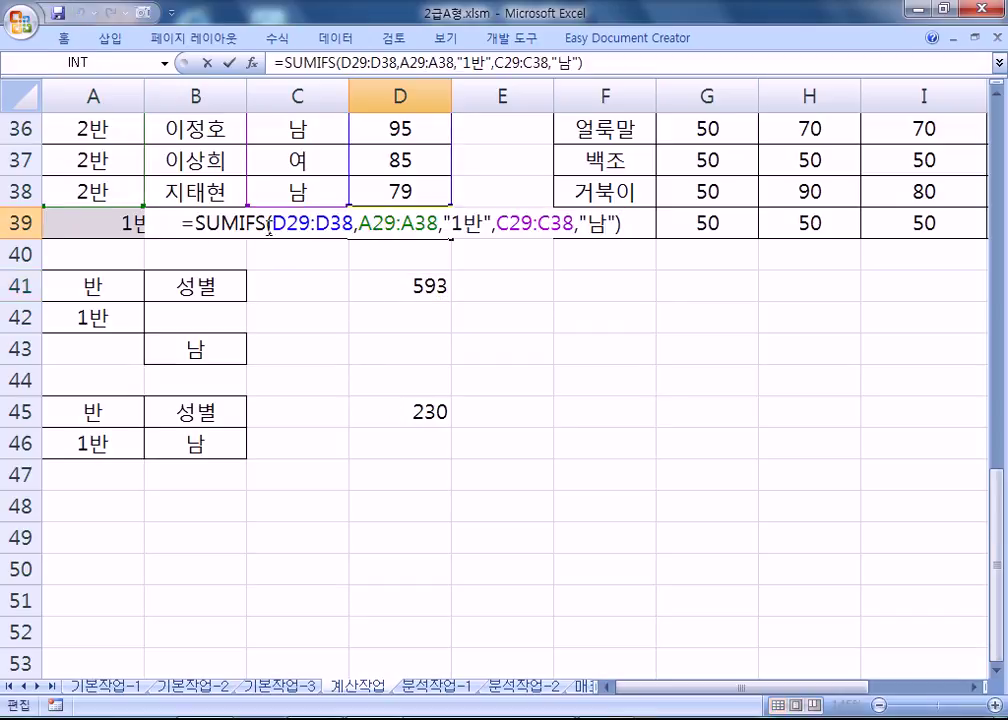
scroll(260, 454, "up", 2)
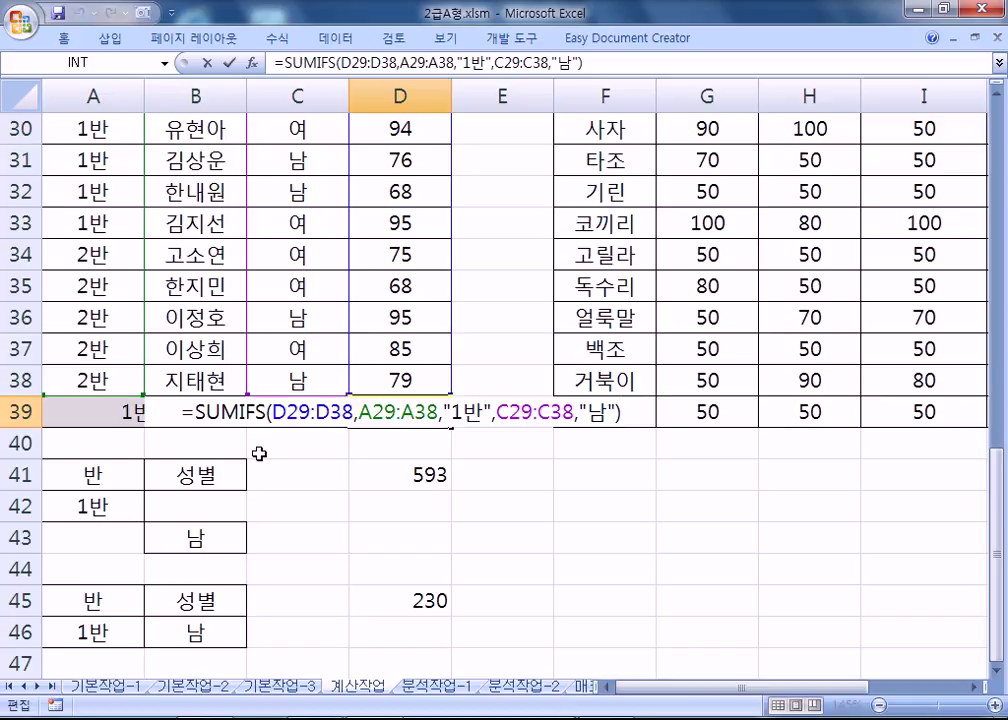
key("Escape")
scroll(349, 479, "up", 2)
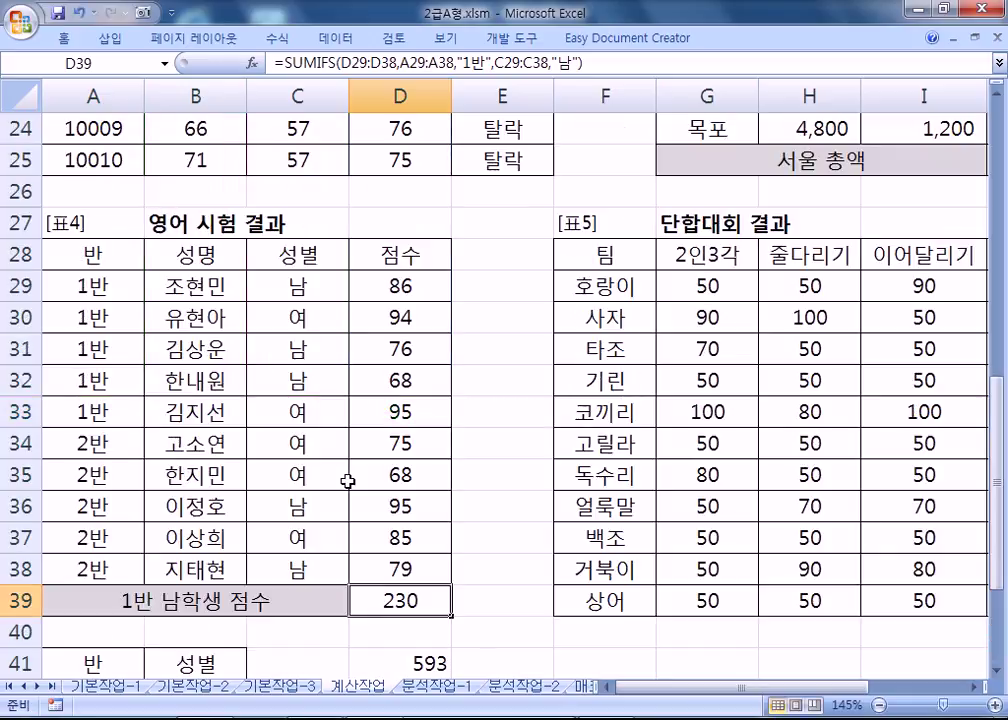
left_click_drag(640, 686, 755, 686)
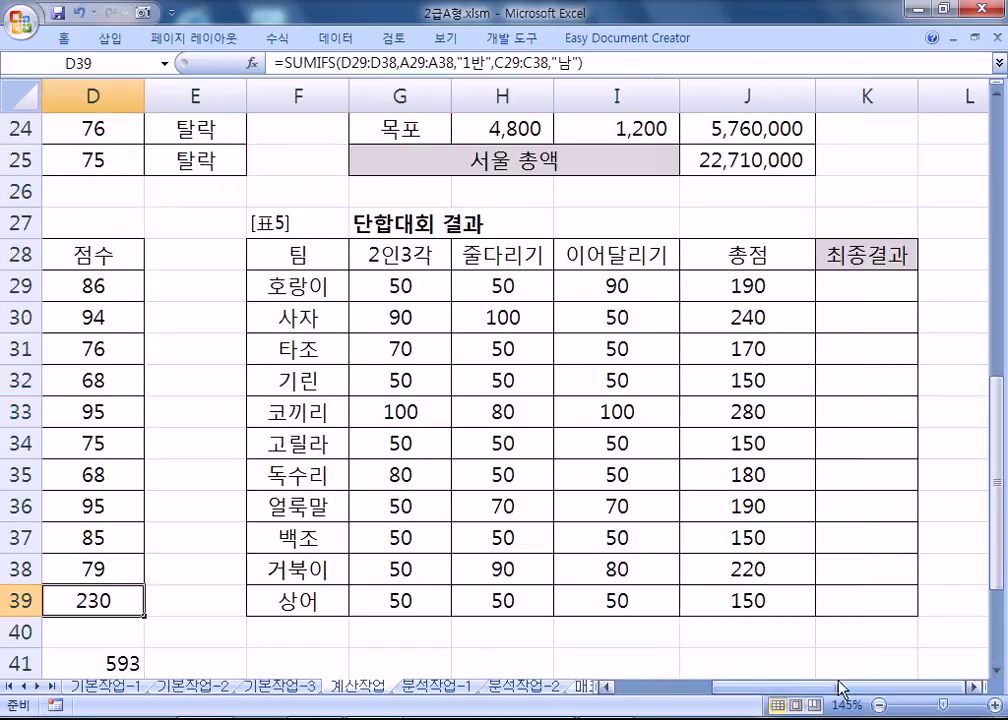
In K29 of the 단합대회 결과 table, begin =CHOOSE(RANK(J29,$J$29:$J$39) with the rank range absolute.
left_click(974, 687)
left_click(974, 687)
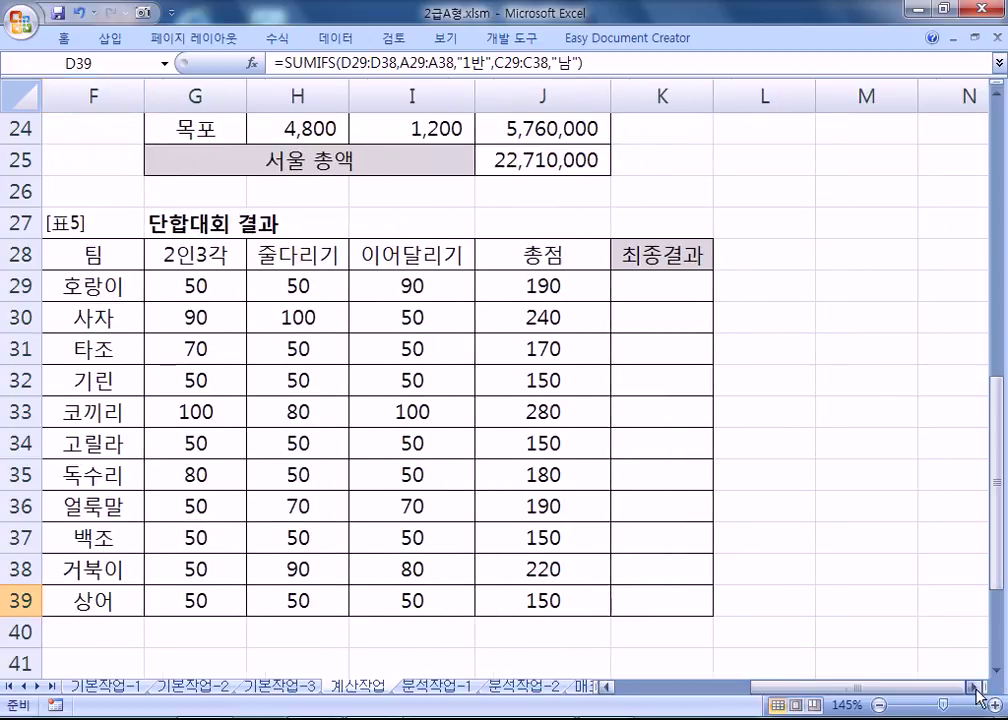
scroll(810, 566, "down", 1)
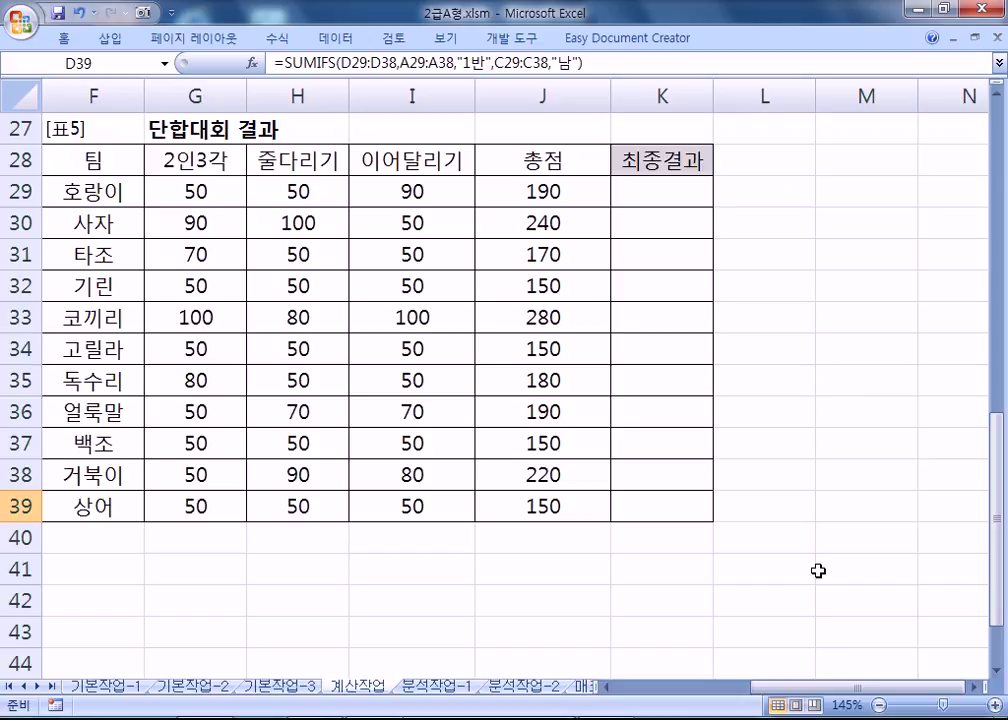
left_click(640, 189)
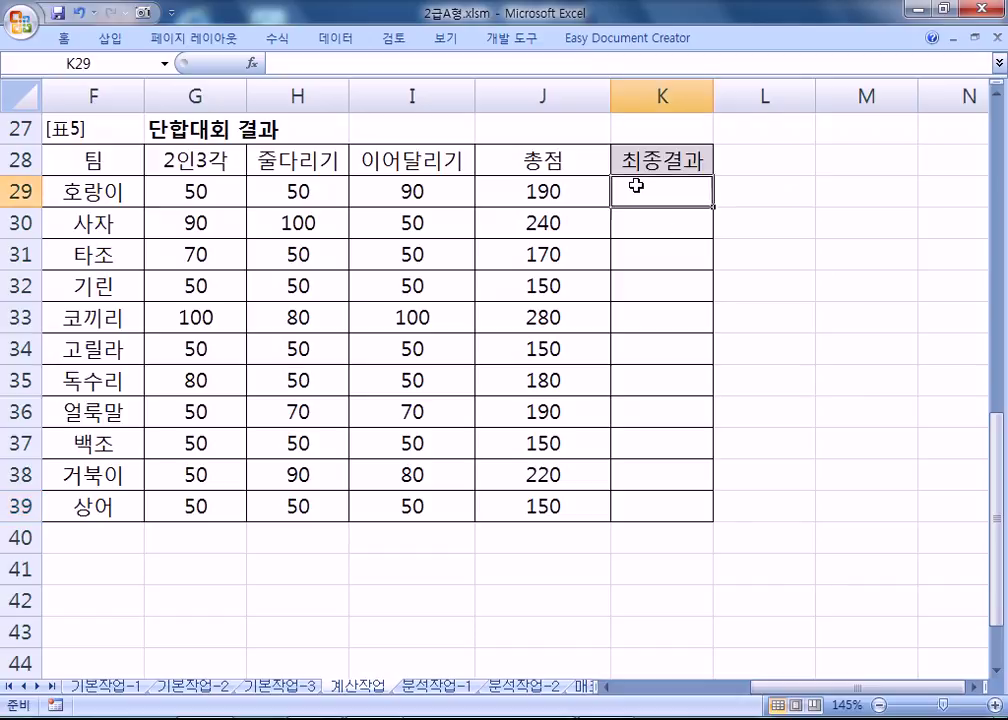
type("=")
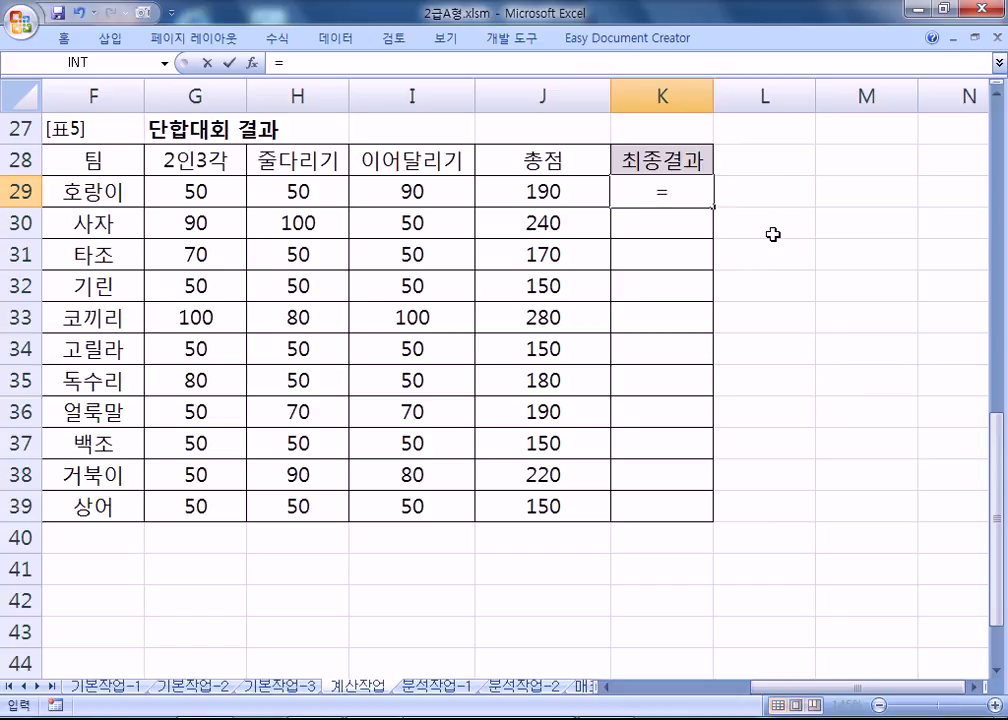
type("CH")
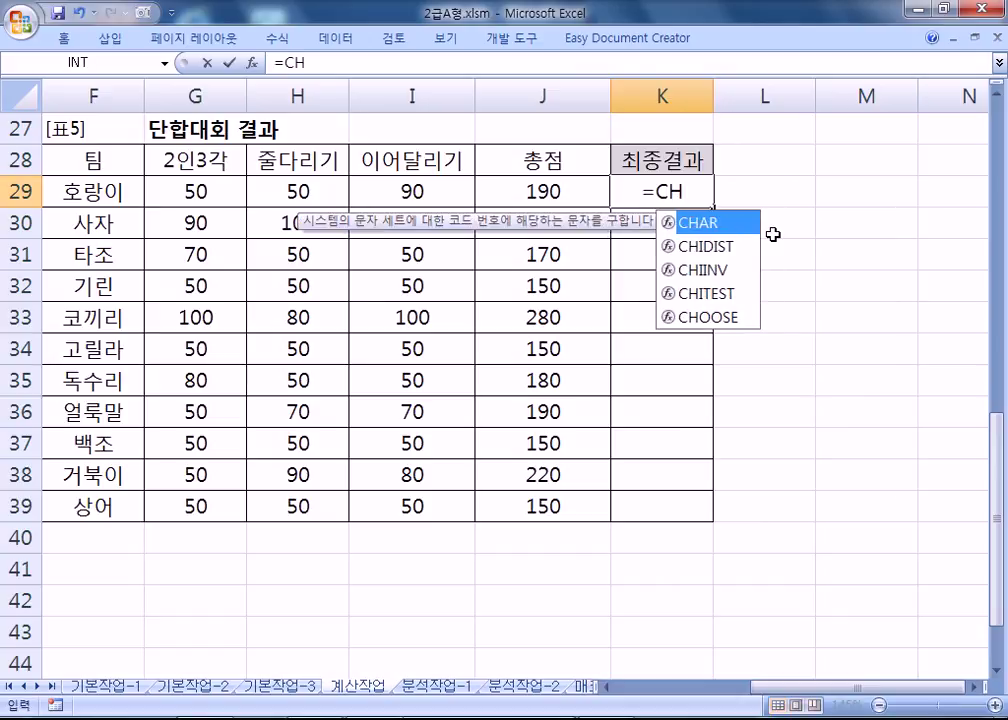
key("Down")
key("Down")
key("Down")
key("Down")
key("Tab")
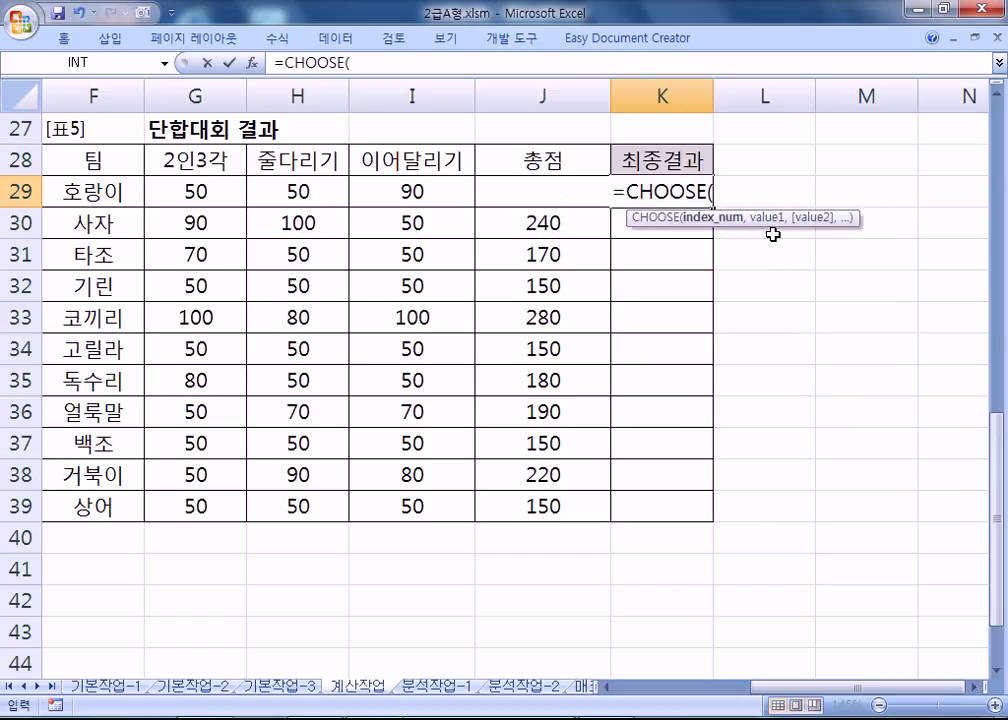
type("RANK(")
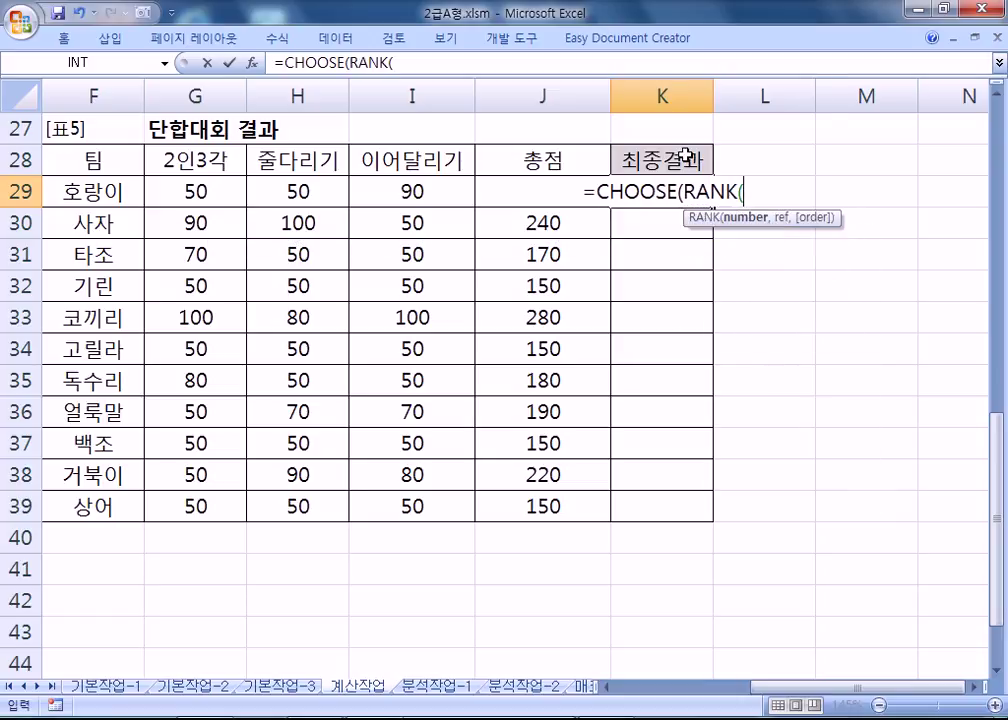
key("Left")
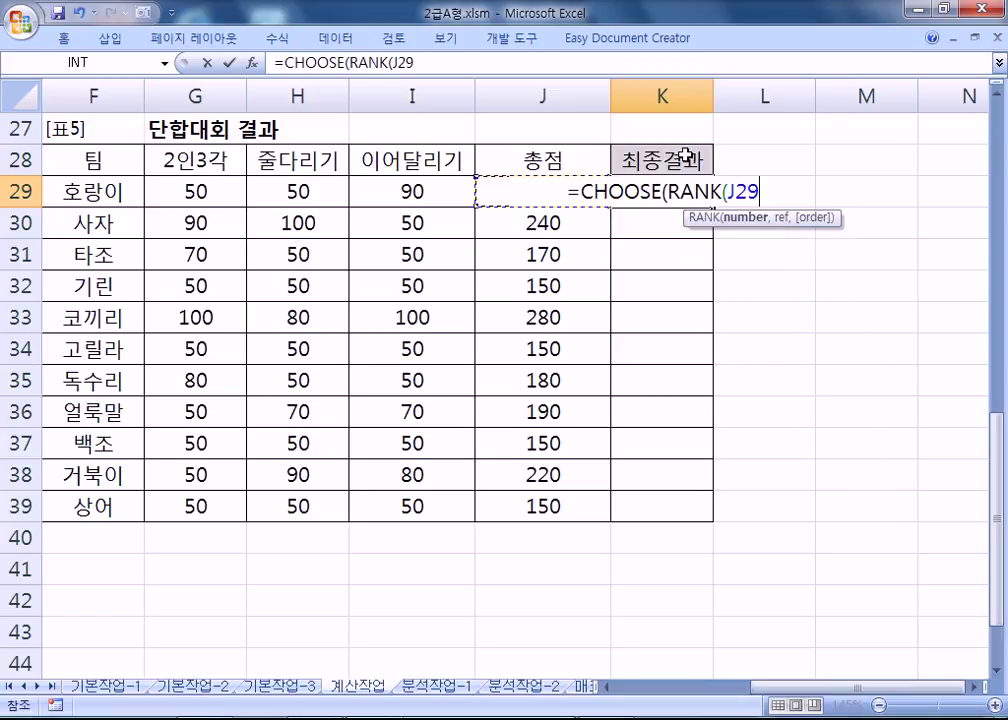
type(",")
key("Left")
key("shift+Down")
key("shift+Down")
key("shift+Down")
key("shift+Down")
key("shift+Down")
key("shift+Down")
key("shift+Down")
key("shift+Down")
key("shift+Down")
key("shift+Down")
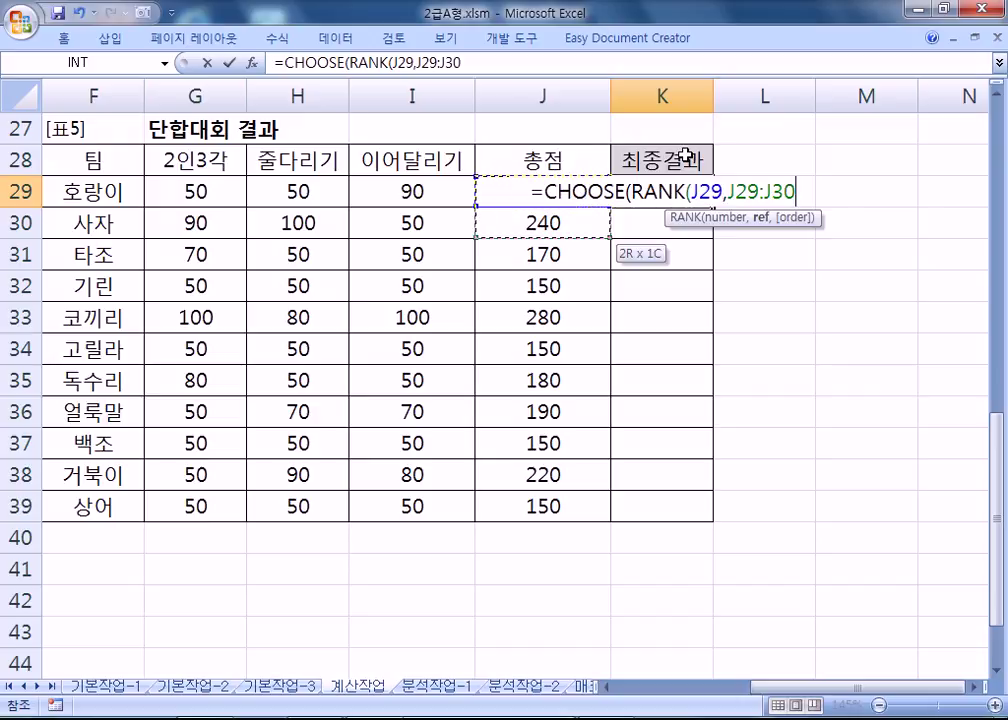
key("F4")
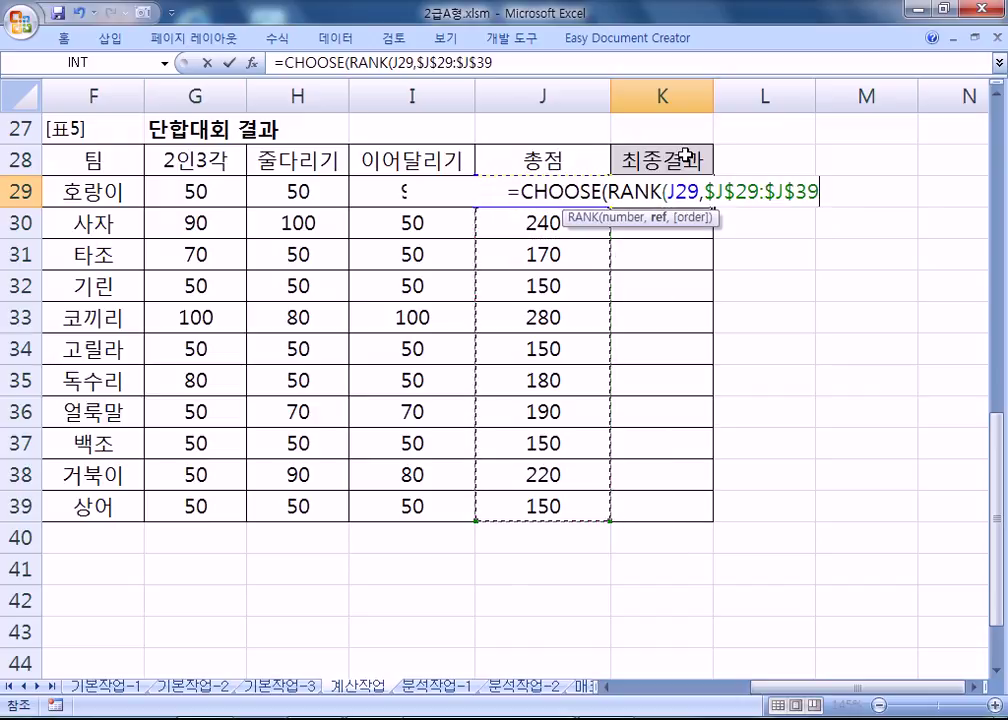
Finish the CHOOSE choices as "우승","준우승" followed by empty strings and enter the formula.
left_click_drag(665, 191, 817, 201)
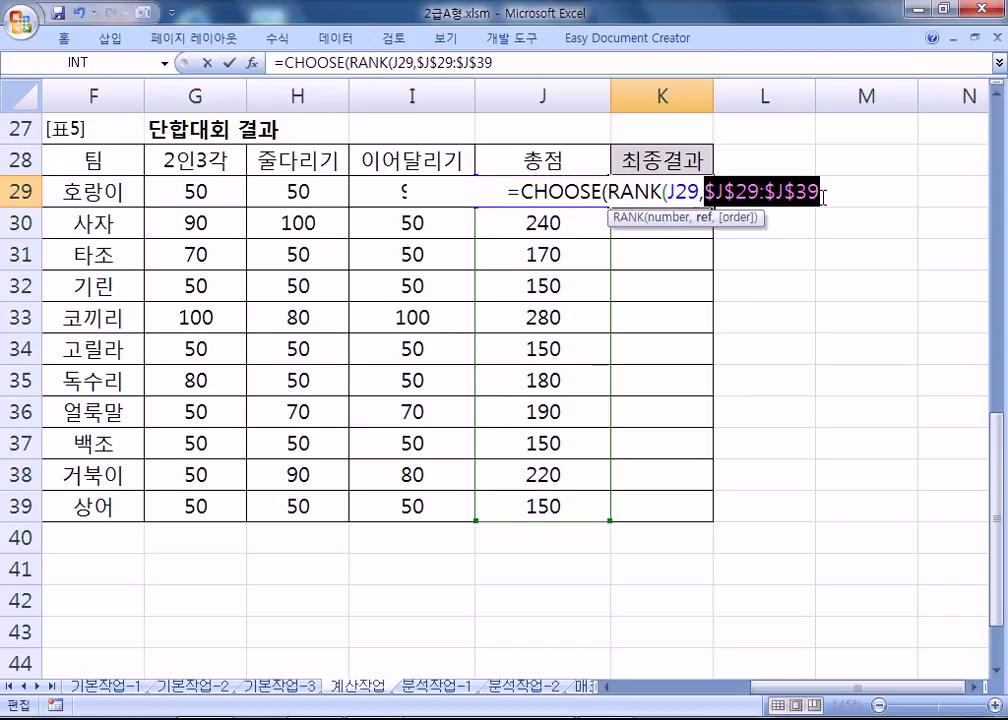
left_click(817, 201)
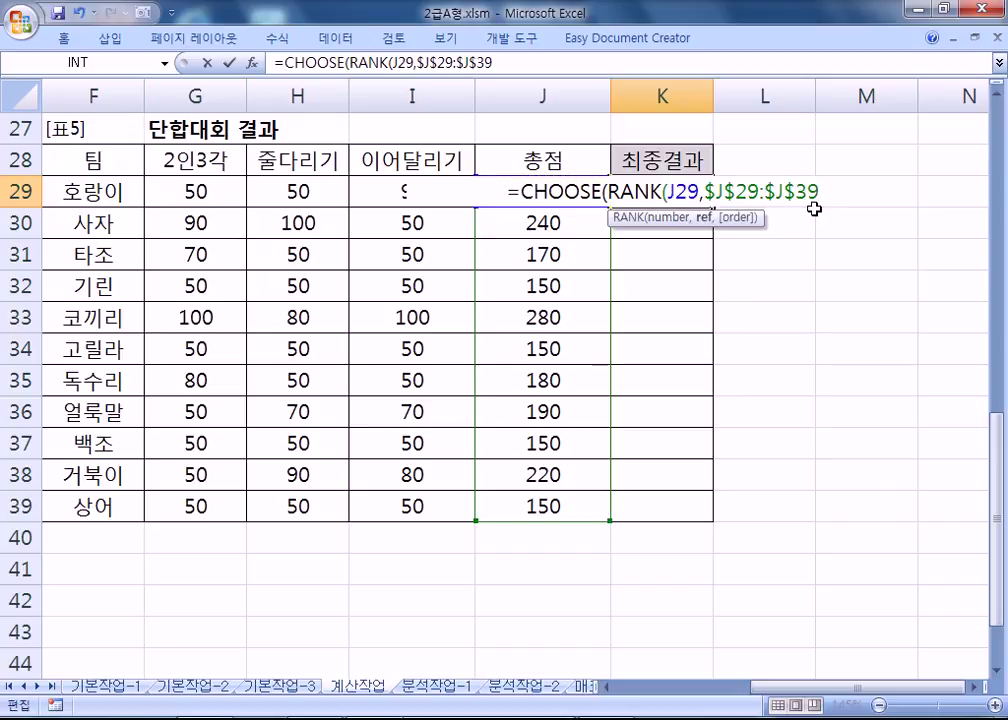
type(")")
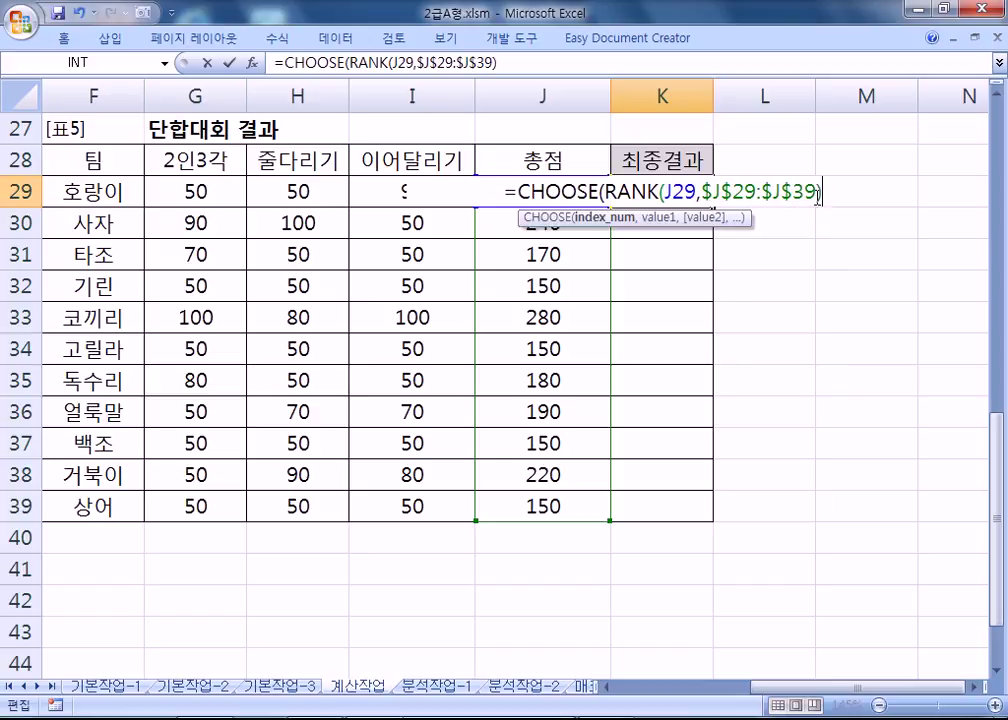
type(",\"우승\"")
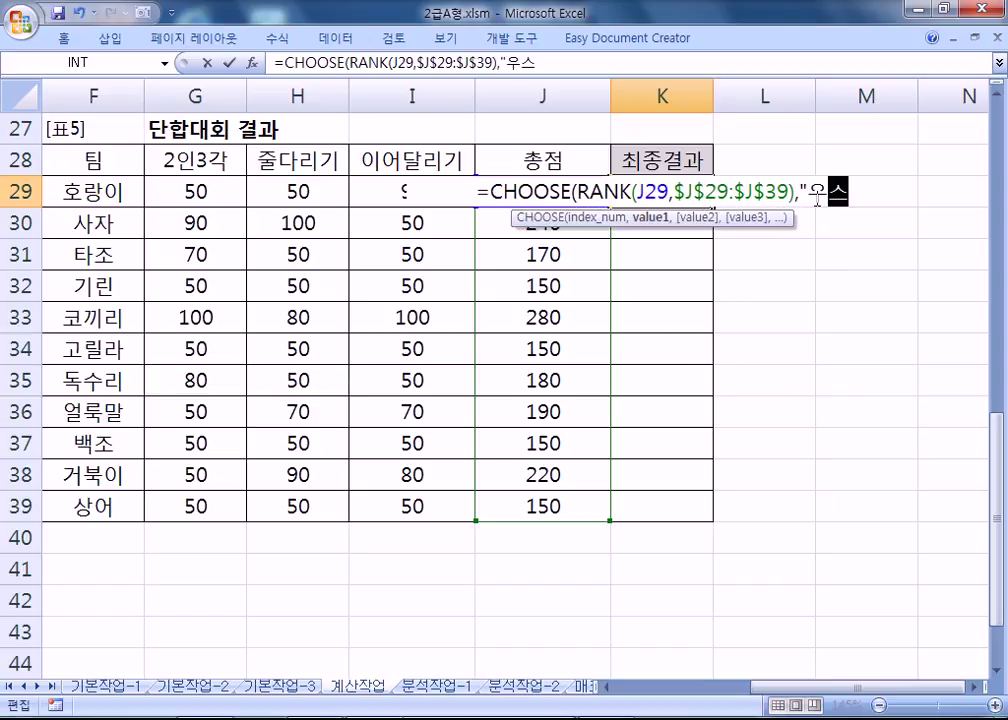
type(",\"준")
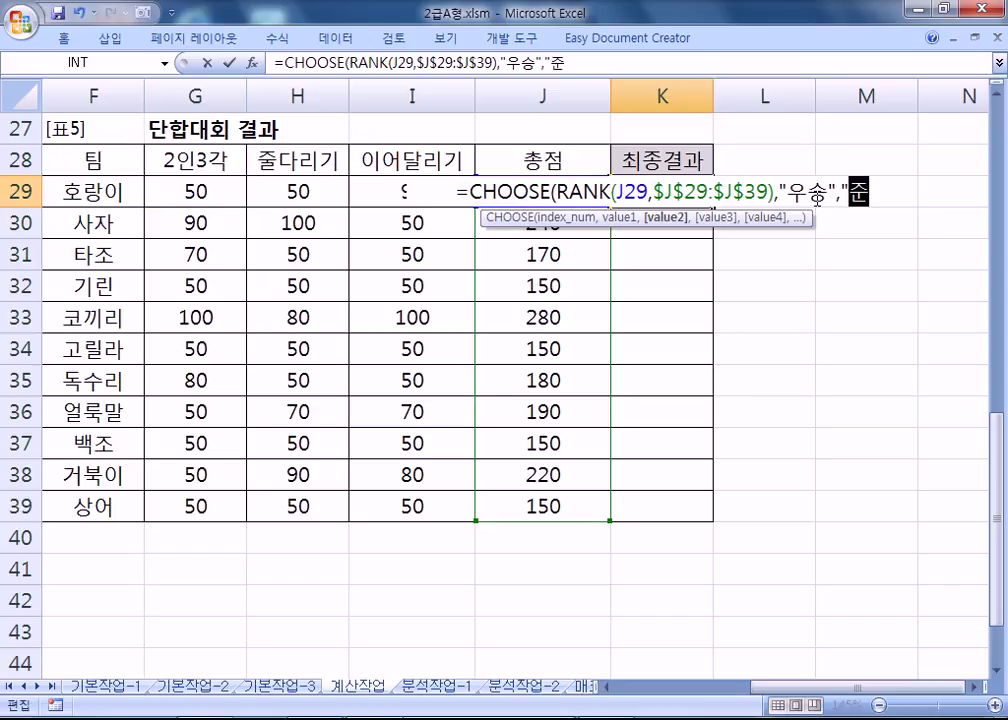
type("우승\"")
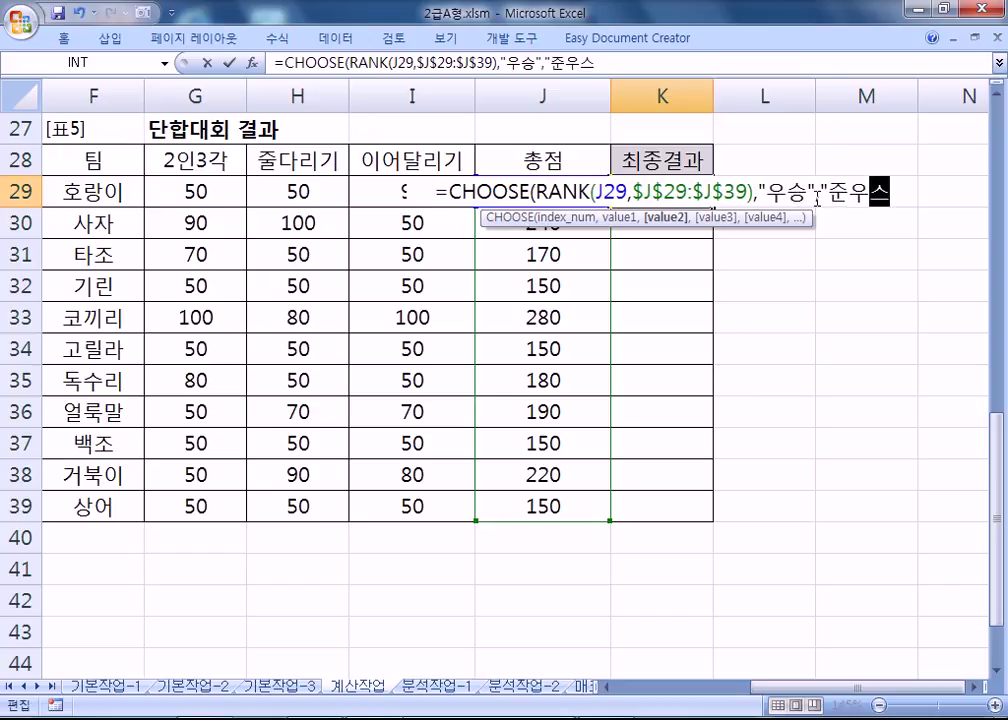
type(",")
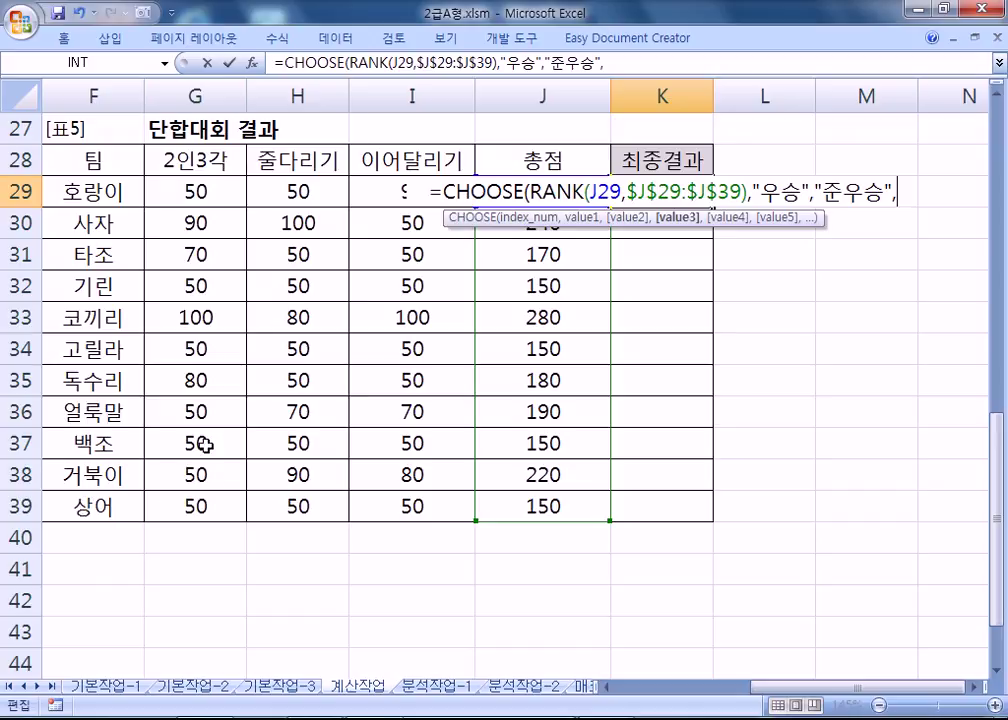
type("\"\",\"\",\"\",\"\",\"\",\"\",\"\",\"\",\"\"")
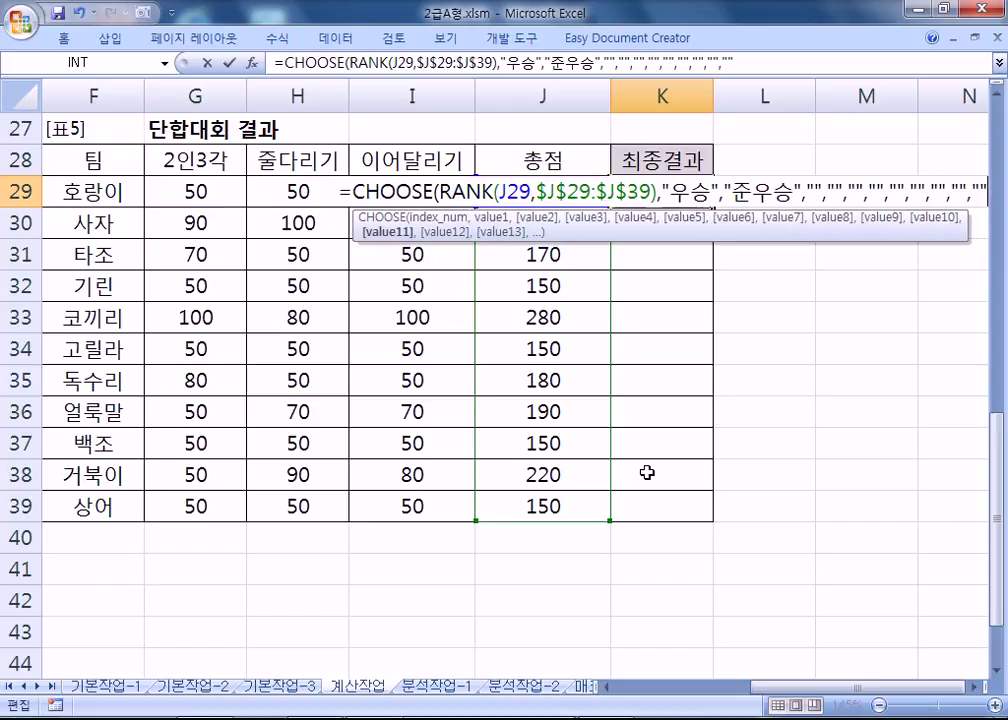
type(")")
key("Return")
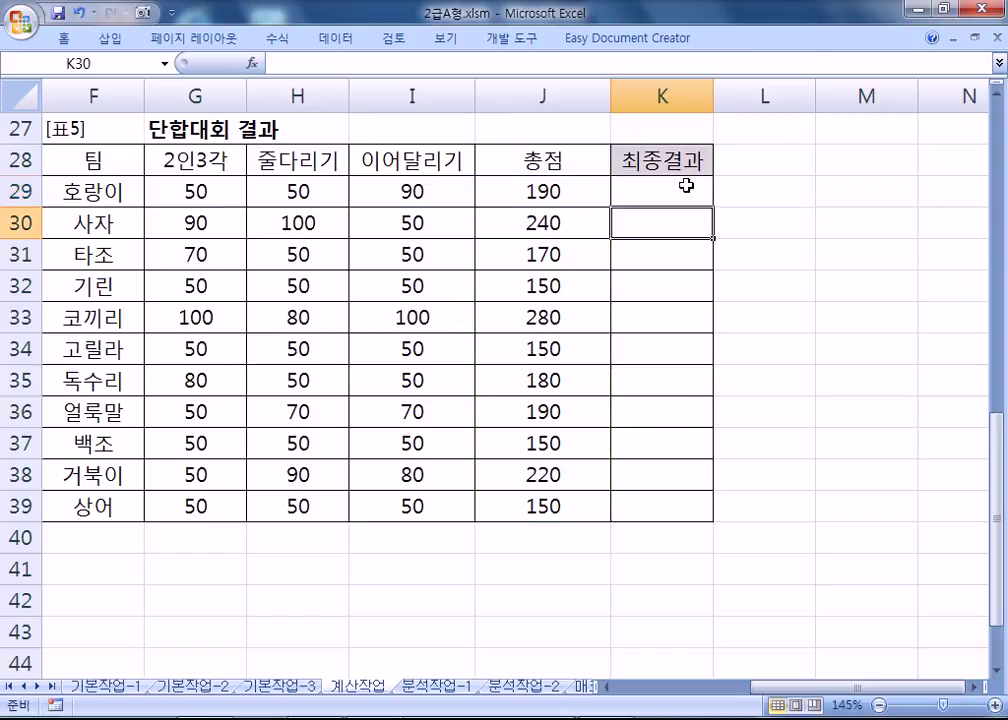
Fill K29's CHOOSE formula down to K39 and copy its formula text.
left_click(692, 195)
left_click_drag(714, 206, 726, 516)
double_click(668, 200)
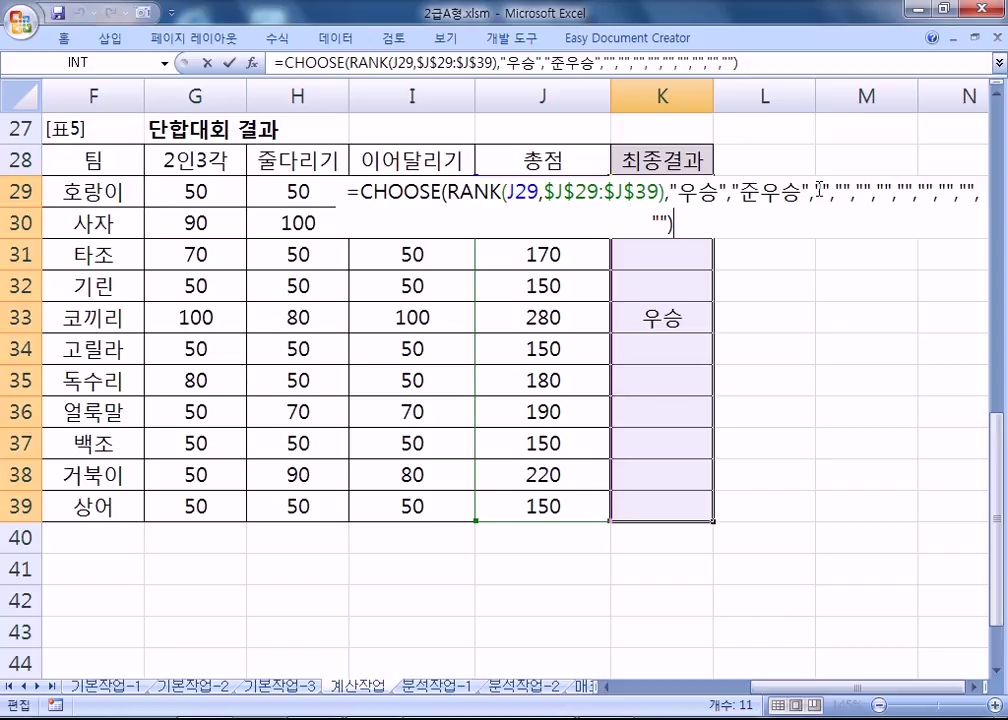
left_click_drag(666, 220, 308, 196)
key("ctrl+c")
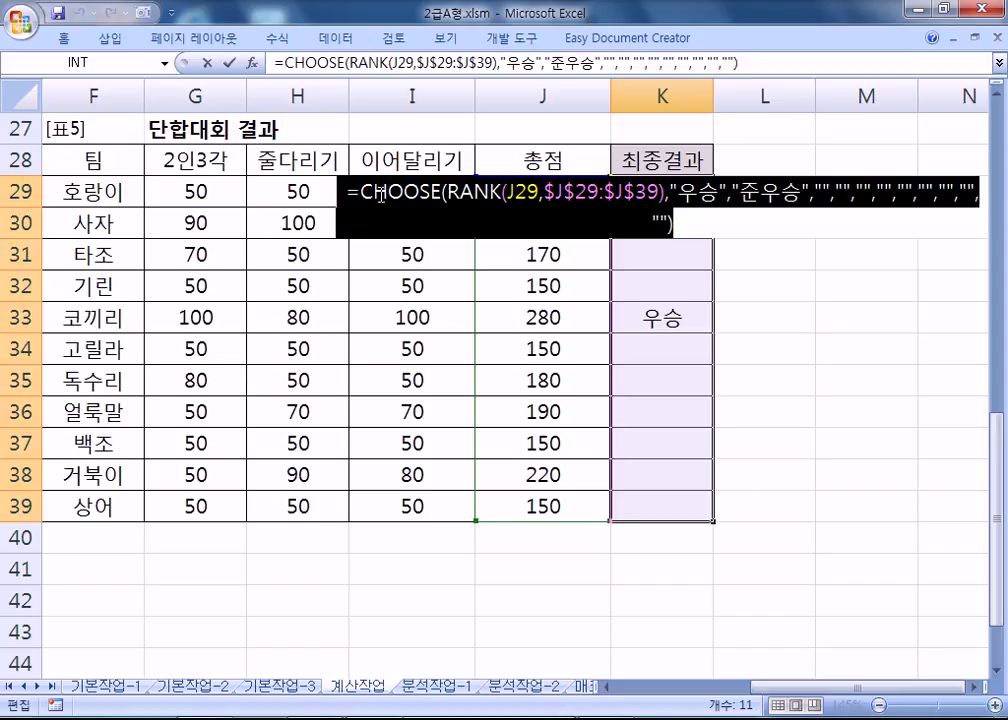
key("Escape")
Enter =IFERROR(CHOOSE(RANK(J29,$J$29:$J$39),"우승","준우승"),"") in L29, dropping the surplus empty arguments.
left_click(716, 194)
double_click(716, 194)
key("ctrl+v")
left_click(731, 193)
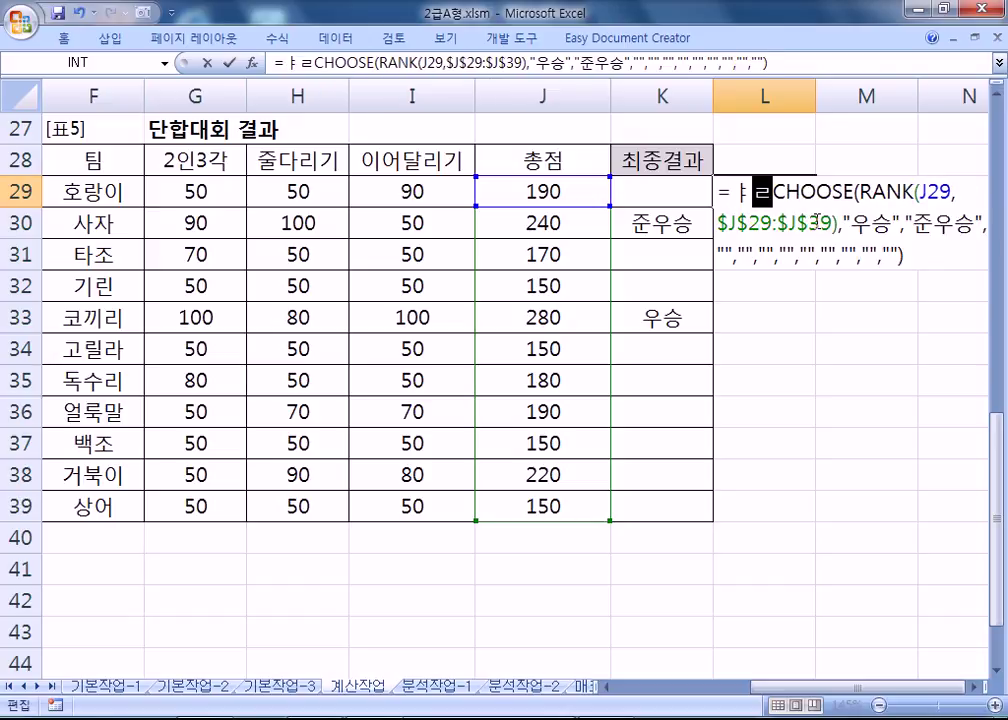
key("BackSpace")
type("IFERROR(")
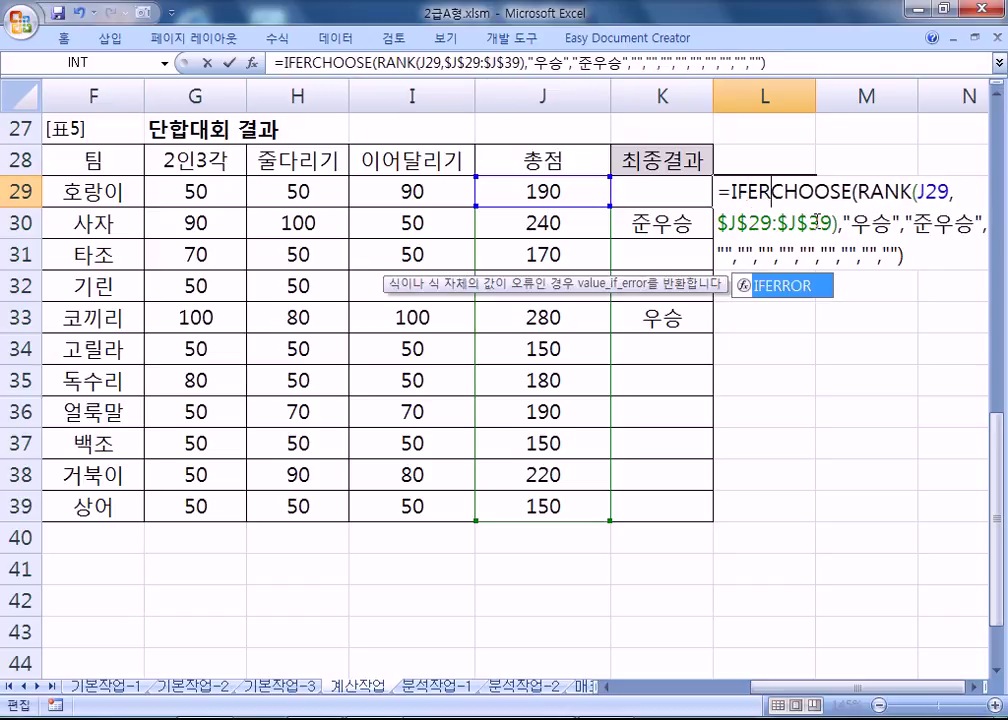
left_click(765, 257)
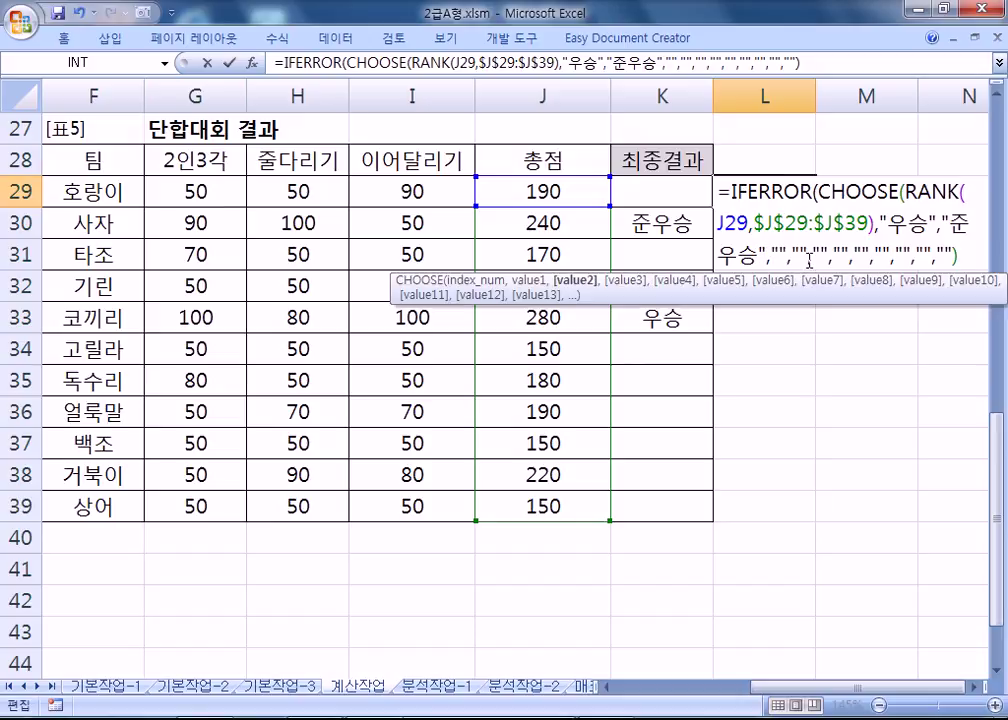
type(")")
left_click_drag(790, 252, 958, 255)
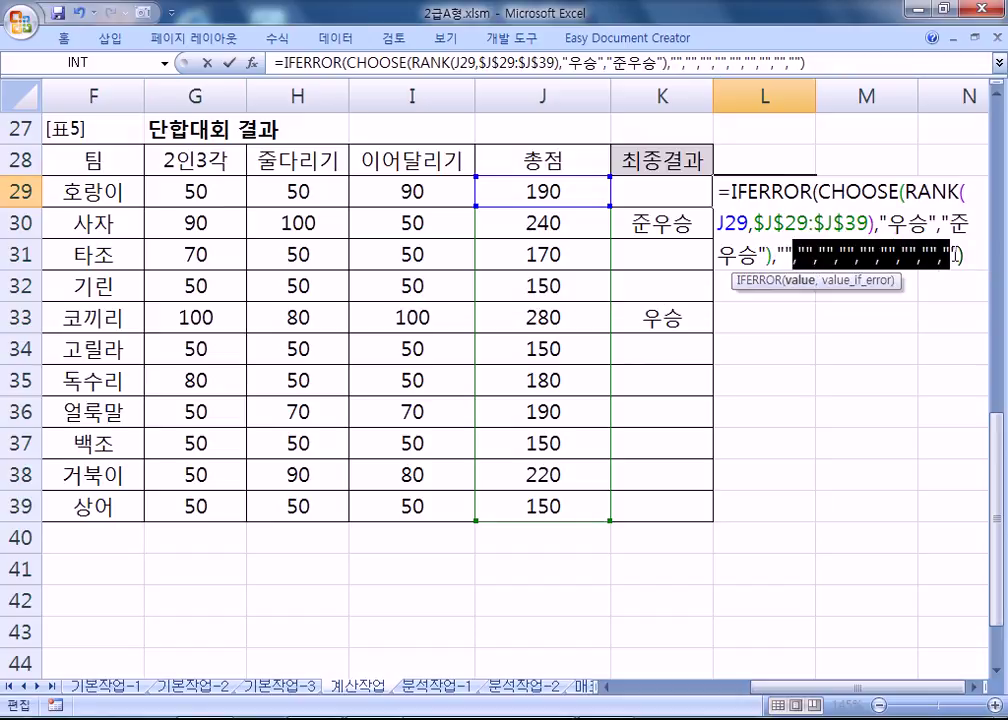
key("Delete")
key("Return")
Fill L29's formula down to L39, then copy K29's formula text for the notes.
left_click(763, 198)
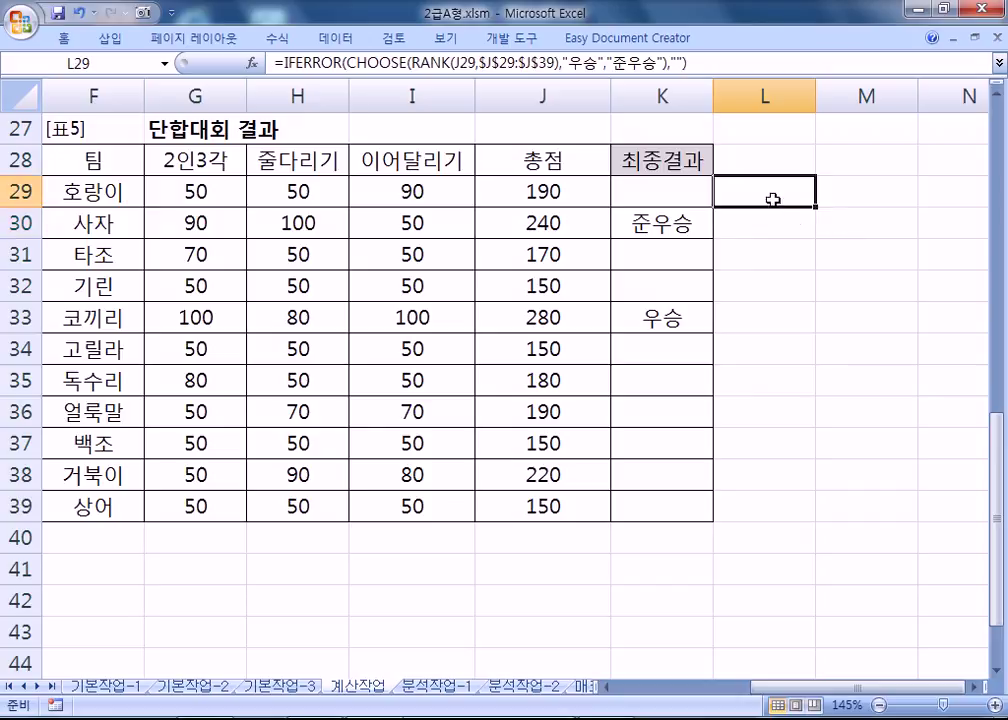
left_click_drag(814, 207, 803, 513)
left_click(772, 196)
key("F2")
key("Escape")
left_click(670, 190)
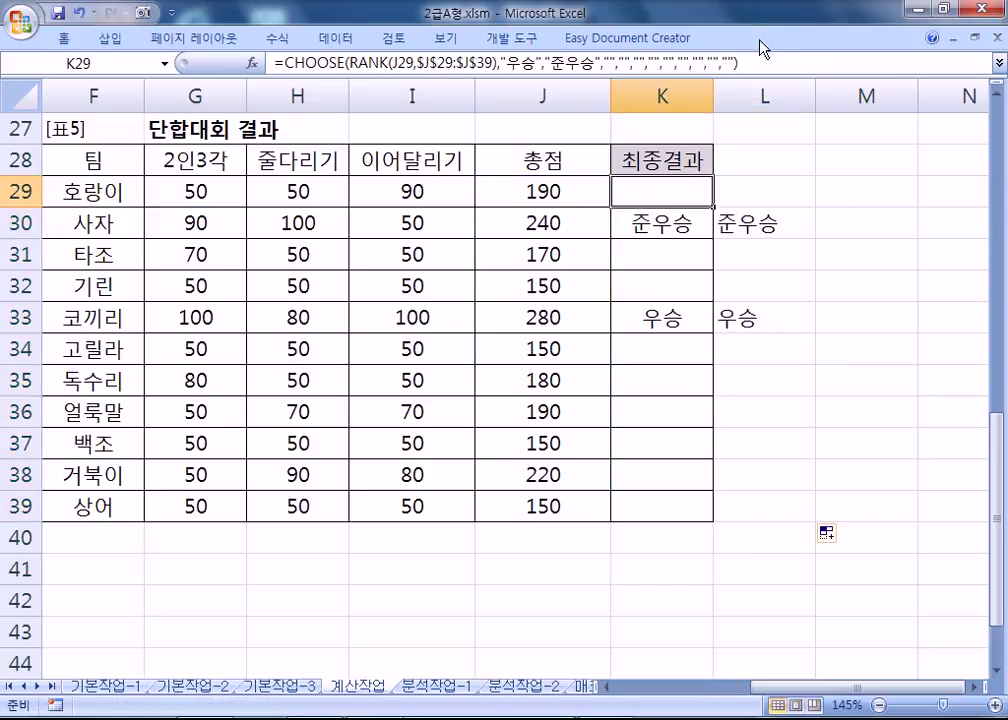
key("F2")
key("shift+Home")
key("ctrl+c")
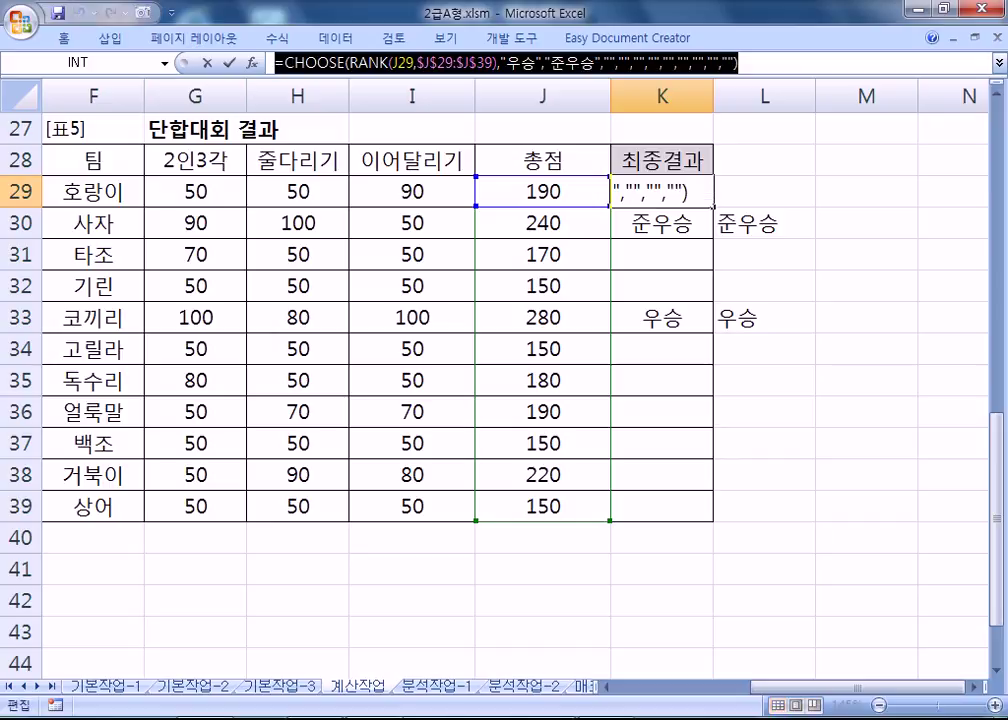
key("alt+Tab")
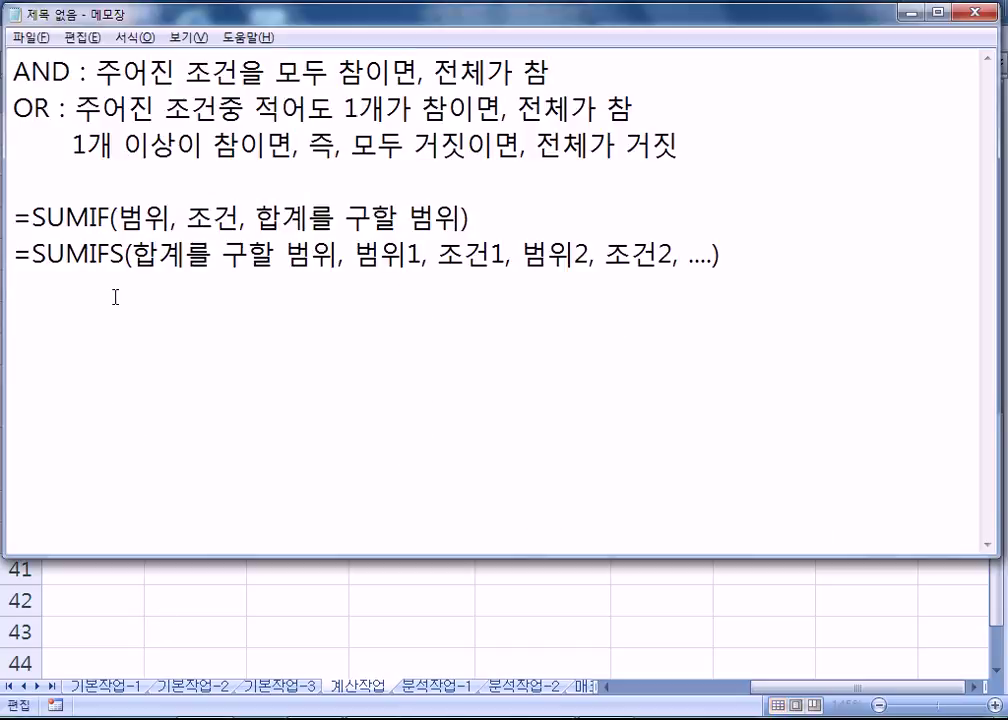
Paste K29's CHOOSE formula into Notepad, with L29's IFERROR version on the line below.
key("ctrl+v")
key("alt+Tab")
left_click(767, 197)
left_click_drag(686, 62, 222, 50)
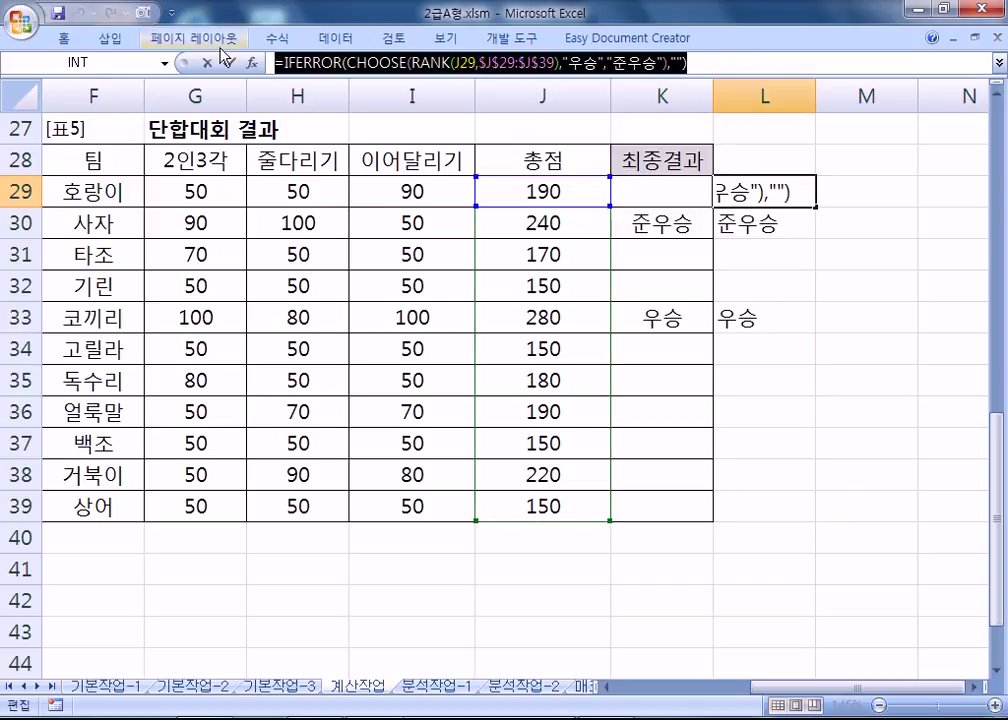
key("ctrl+c")
key("alt+Tab")
key("ctrl+v")
key("Return")
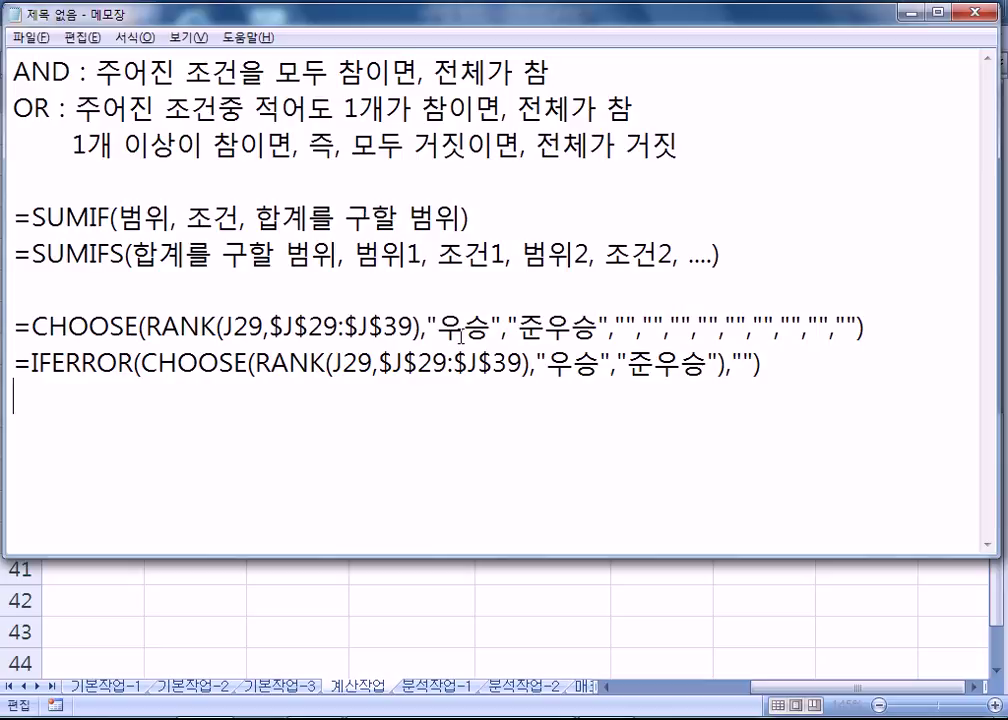
left_click_drag(614, 327, 858, 327)
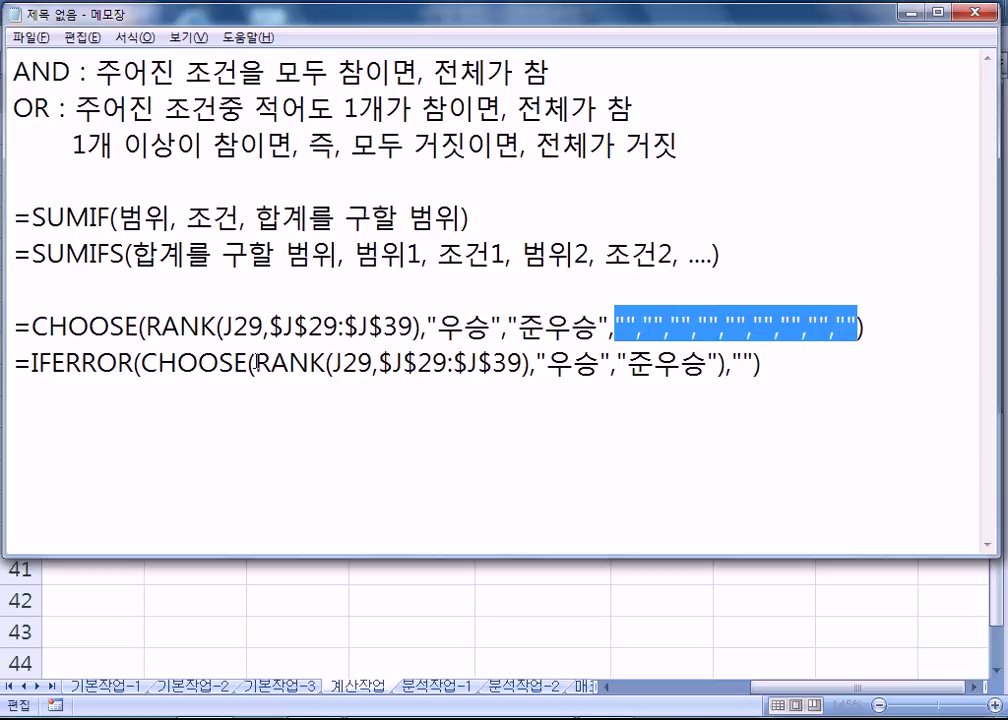
Highlight the empty arguments, CHOOSE/RANK names and IFERROR line in the notes, then return to Excel leaving L29 unchanged.
left_click_drag(753, 367, 741, 368)
left_click(742, 368)
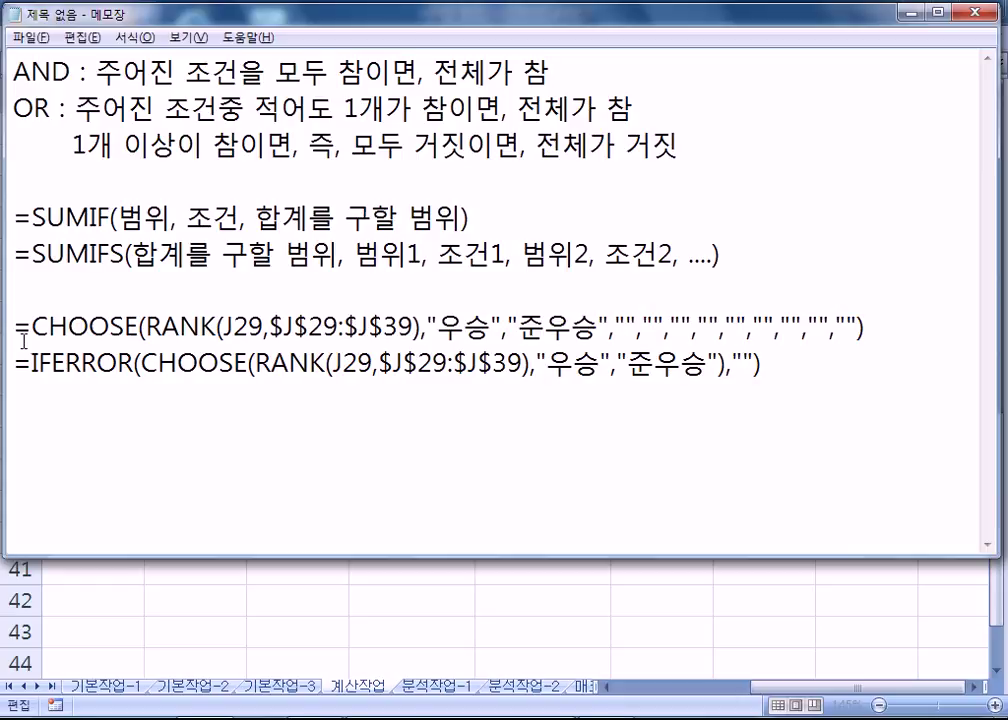
left_click_drag(32, 327, 217, 328)
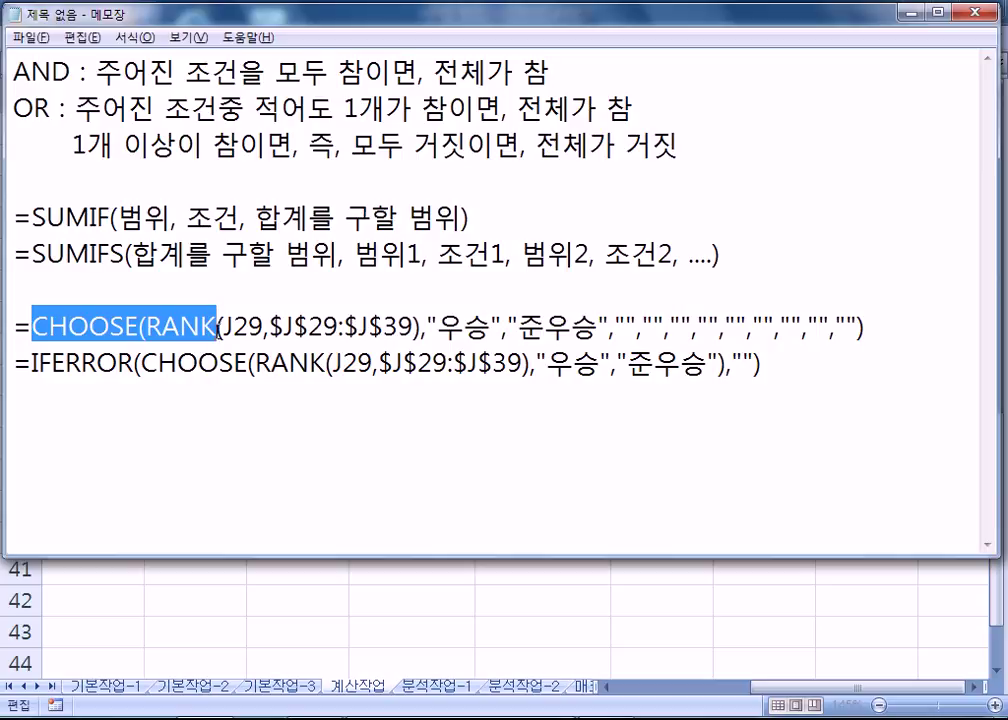
left_click_drag(10, 360, 655, 382)
left_click(550, 432)
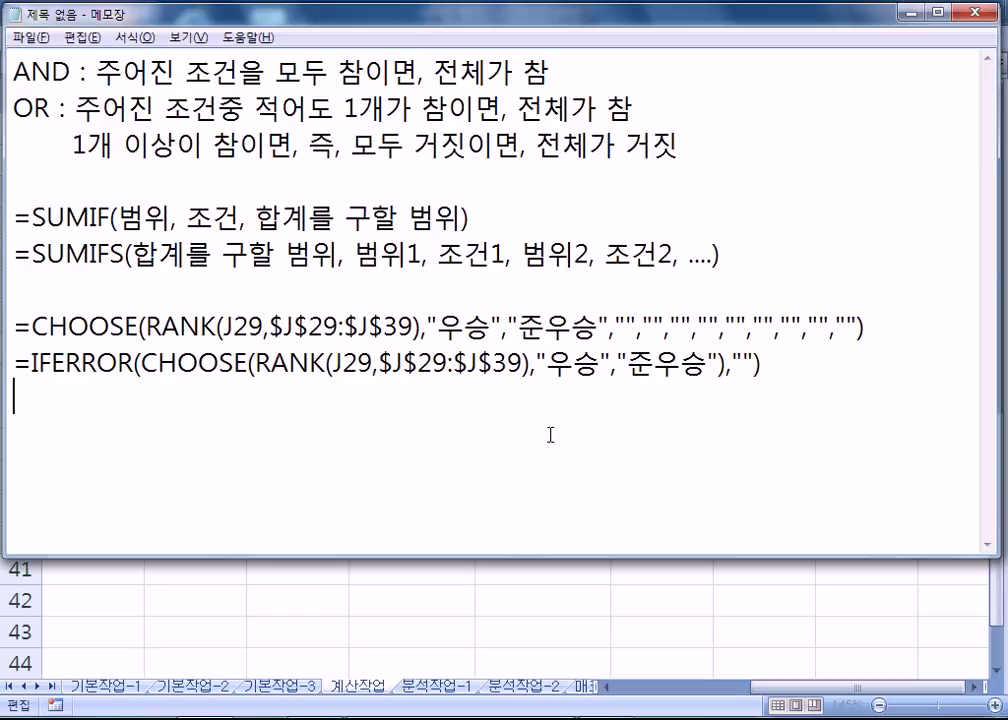
left_click(96, 433)
key("alt+Tab")
key("ctrl+Return")
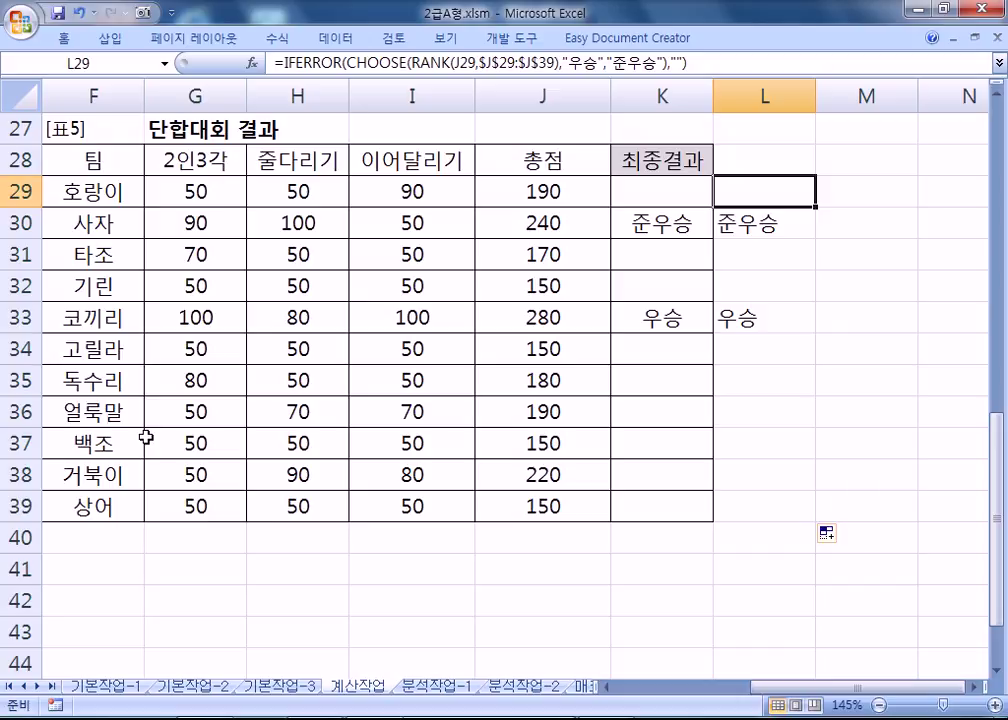
On the 분석작업-1 sheet, give F9 (6,328,000) a yellow fill.
left_click(412, 688)
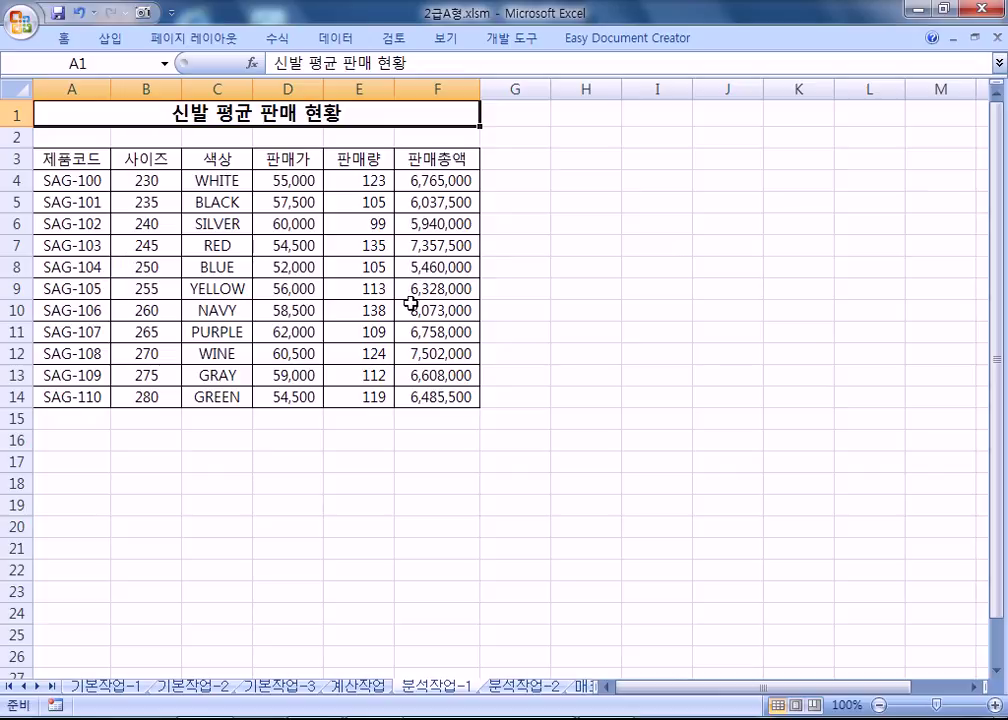
left_click(440, 288)
double_click(63, 39)
left_click(222, 103)
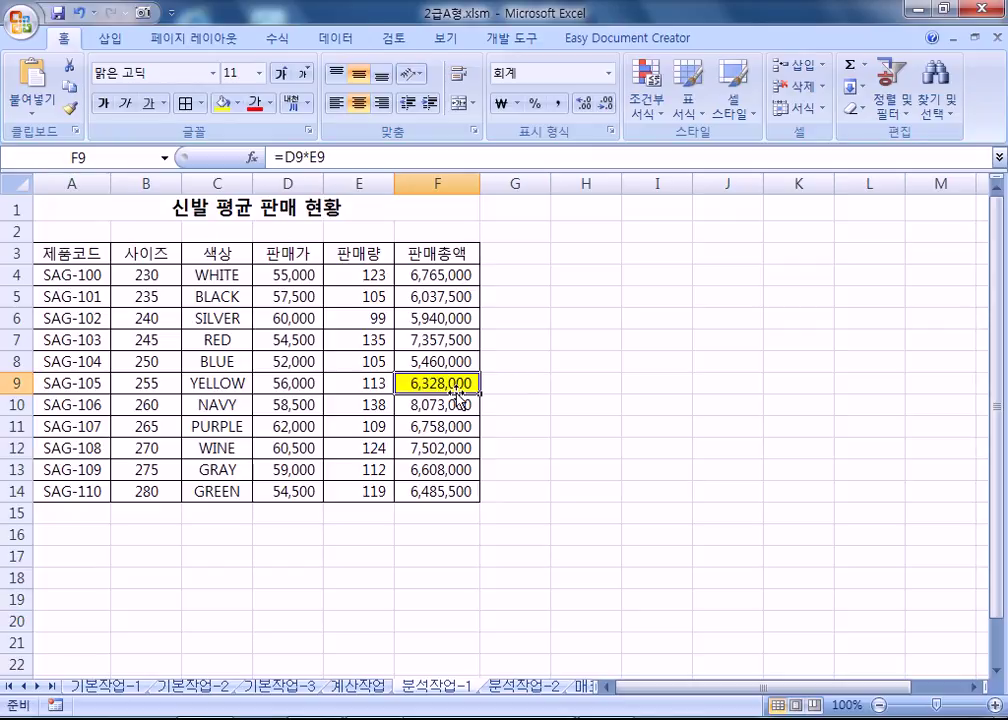
Inspect how F9's total derives from price D9 and quantity E9.
key("F2")
key("Escape")
left_click(300, 387)
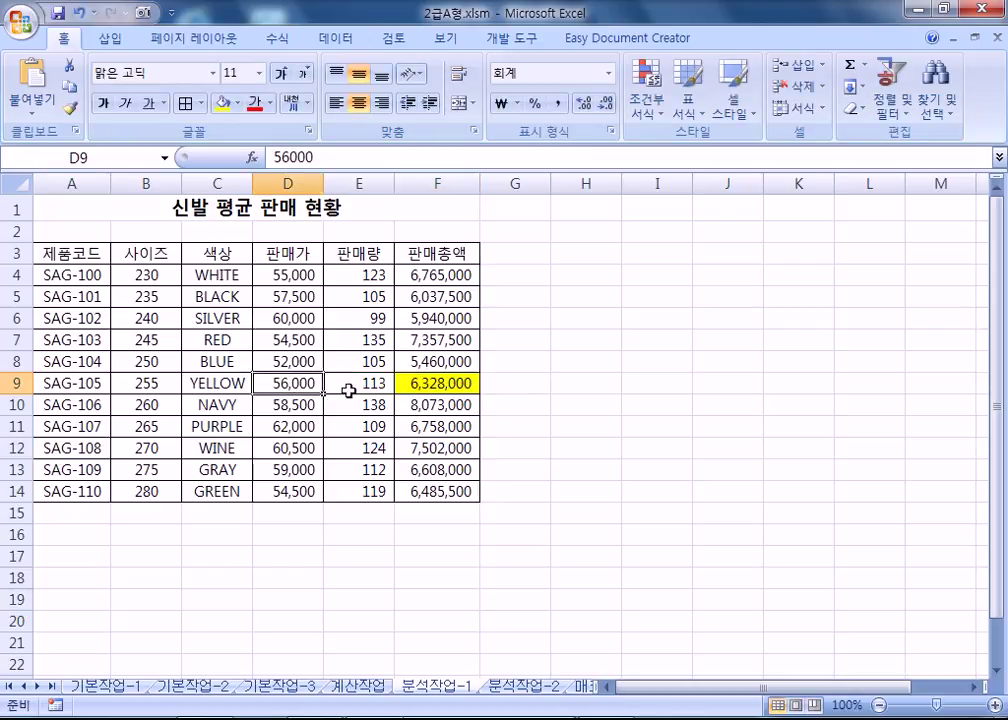
left_click(350, 387)
left_click(405, 385)
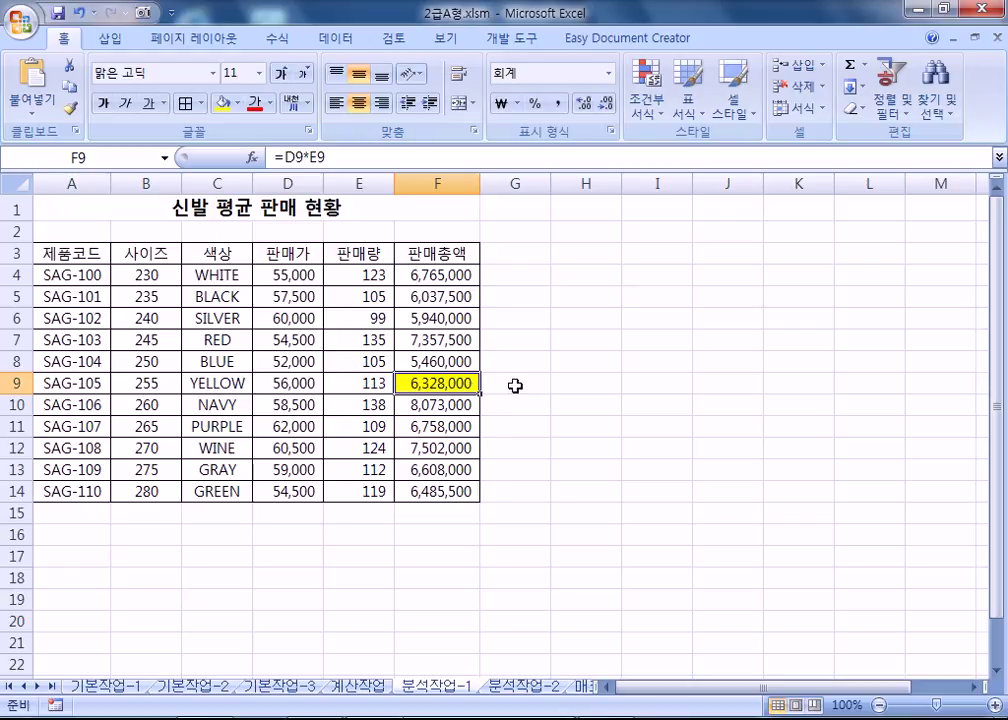
left_click(299, 382)
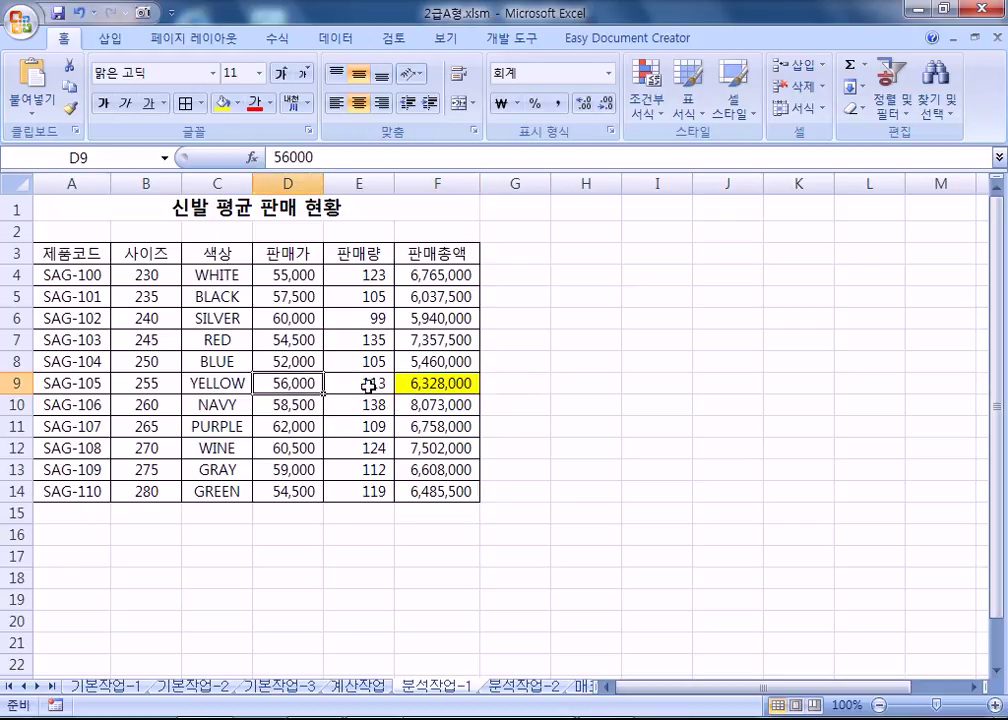
left_click(369, 385)
left_click(315, 385)
left_click(360, 384)
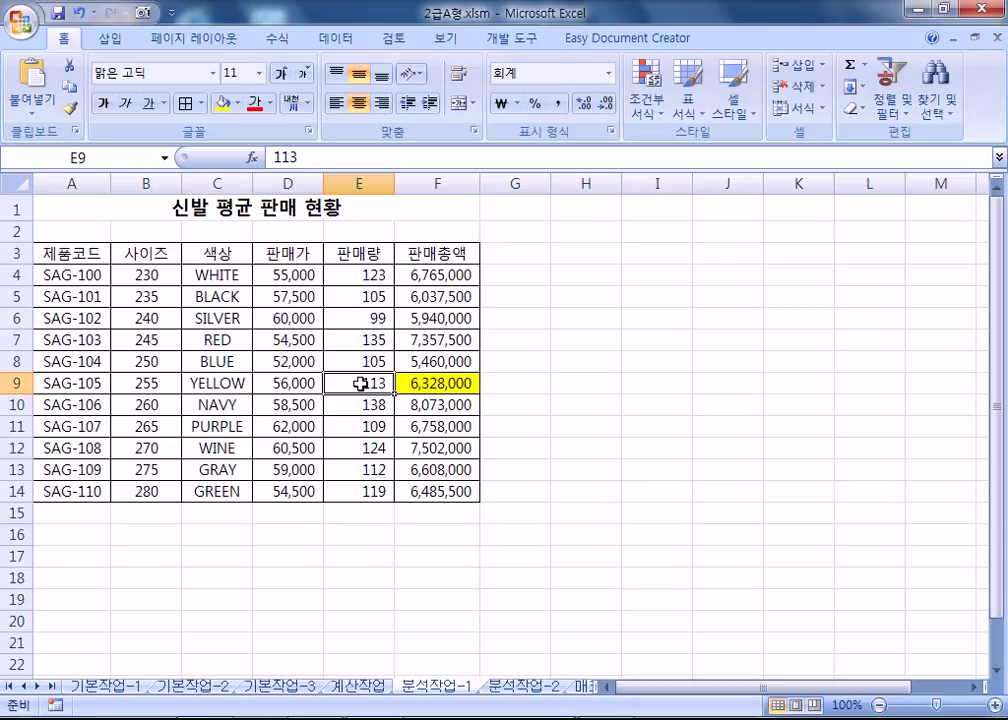
left_click(514, 383)
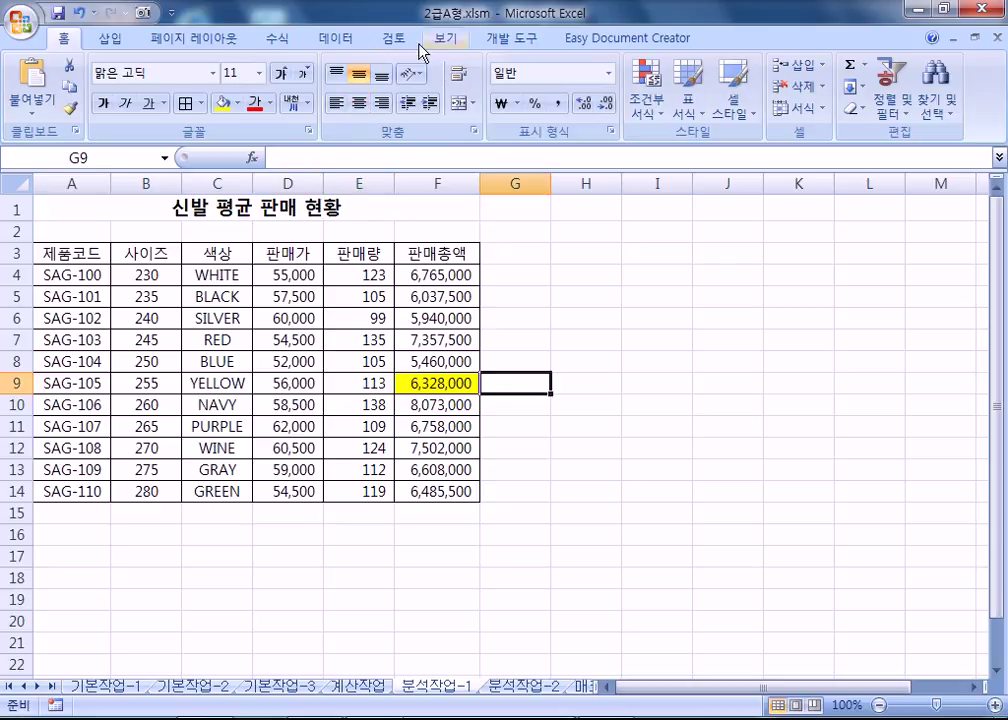
left_click(338, 38)
left_click(808, 117)
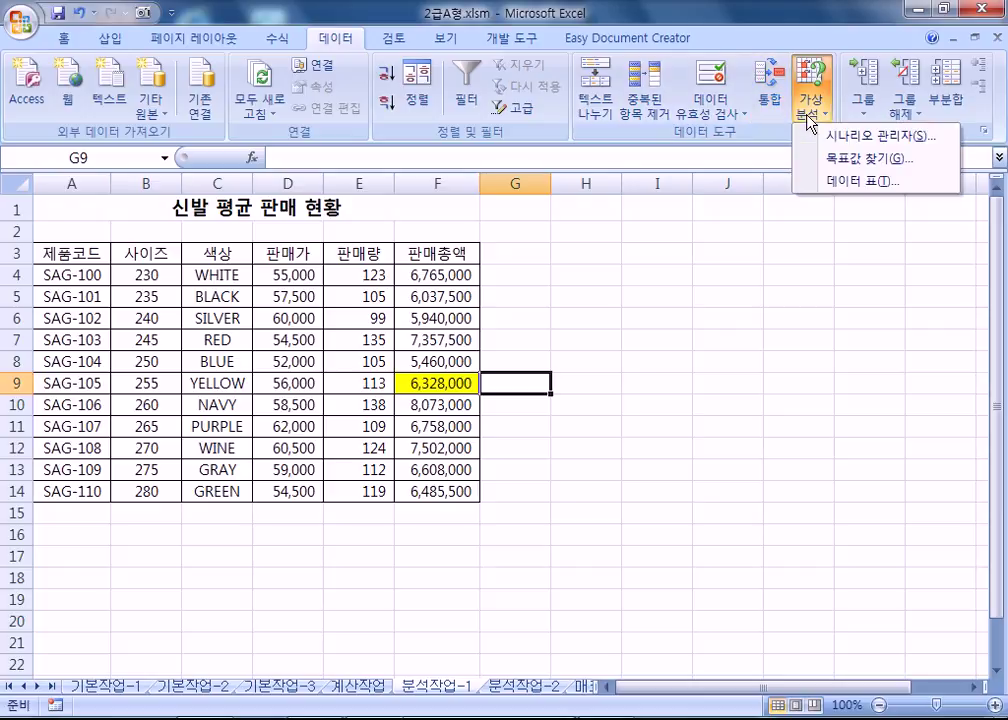
left_click(842, 163)
left_click_drag(652, 230, 548, 317)
left_click(425, 383)
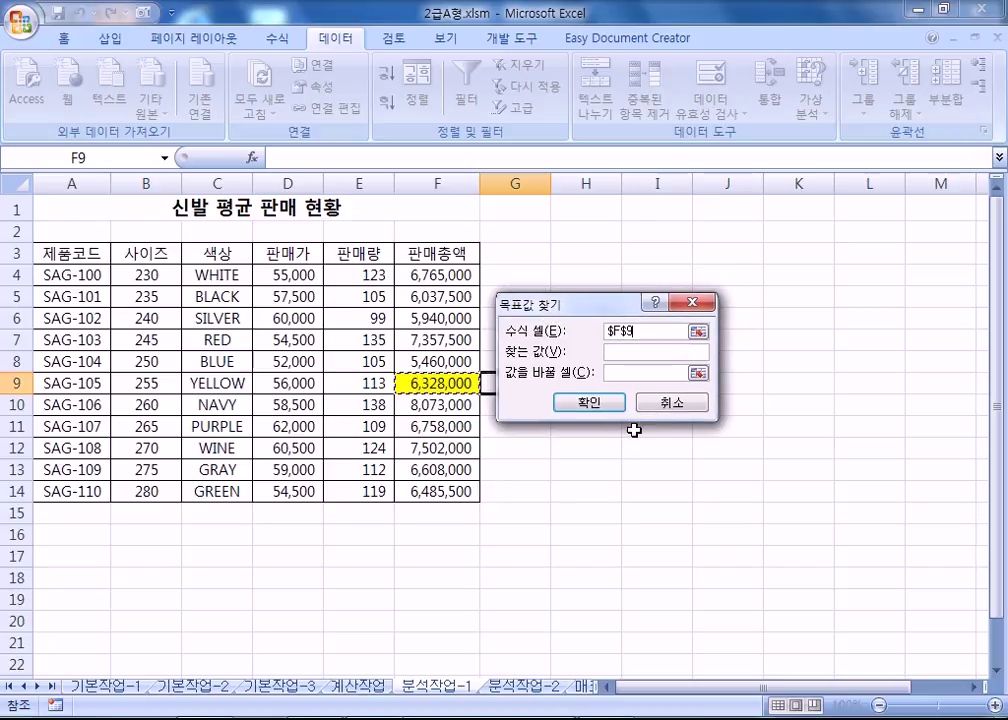
left_click(670, 404)
left_click(528, 424)
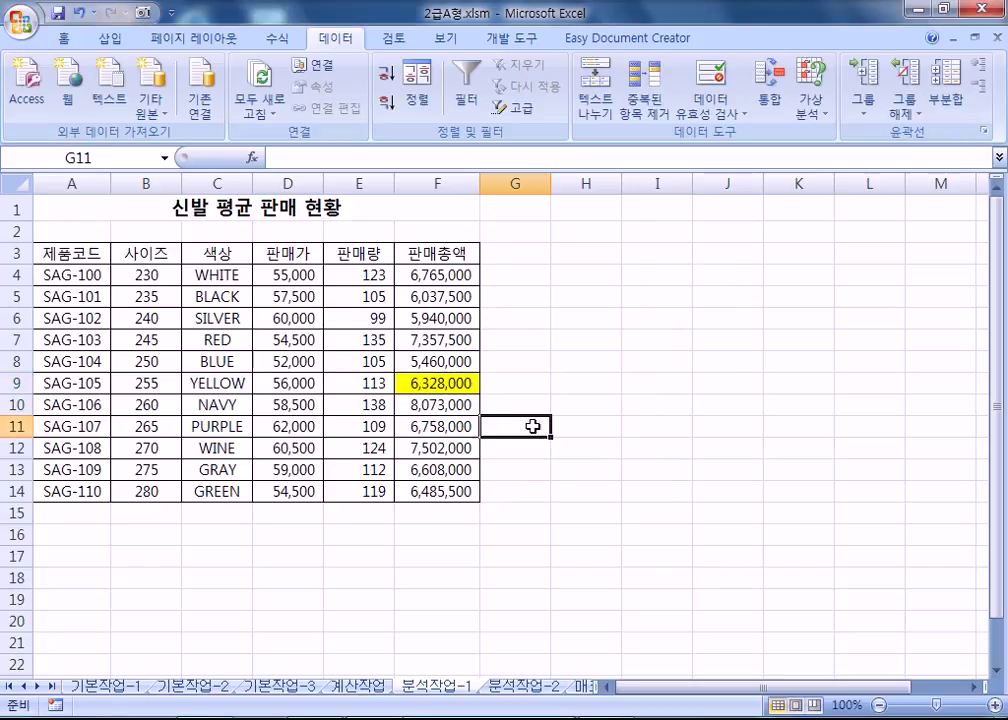
left_click(423, 383)
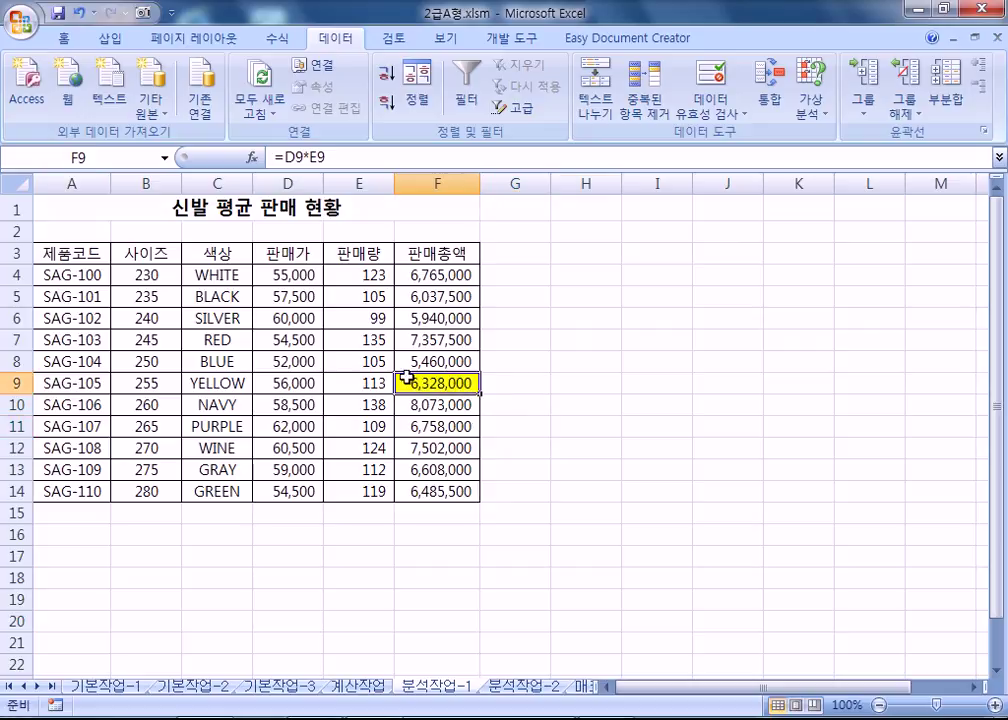
left_click(811, 106)
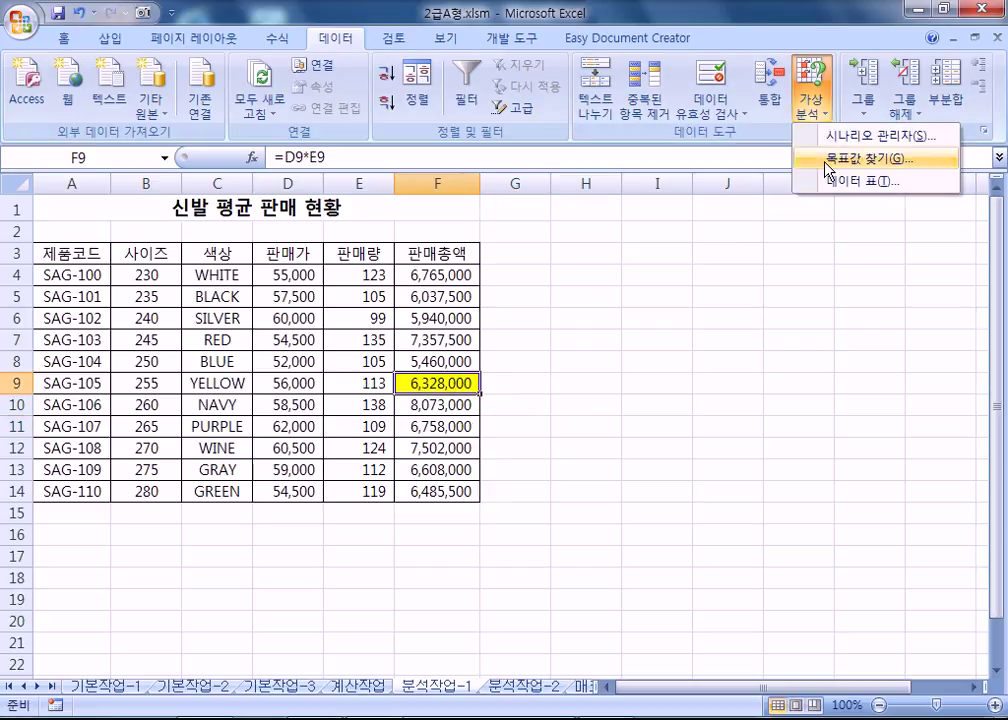
left_click(840, 160)
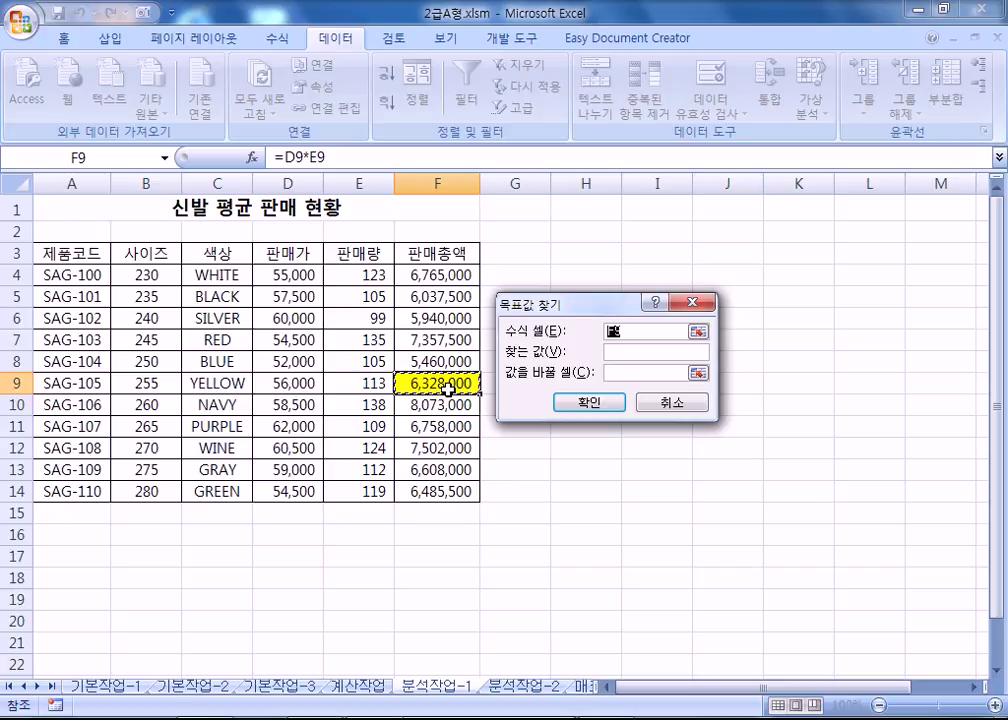
left_click(625, 351)
type("70000")
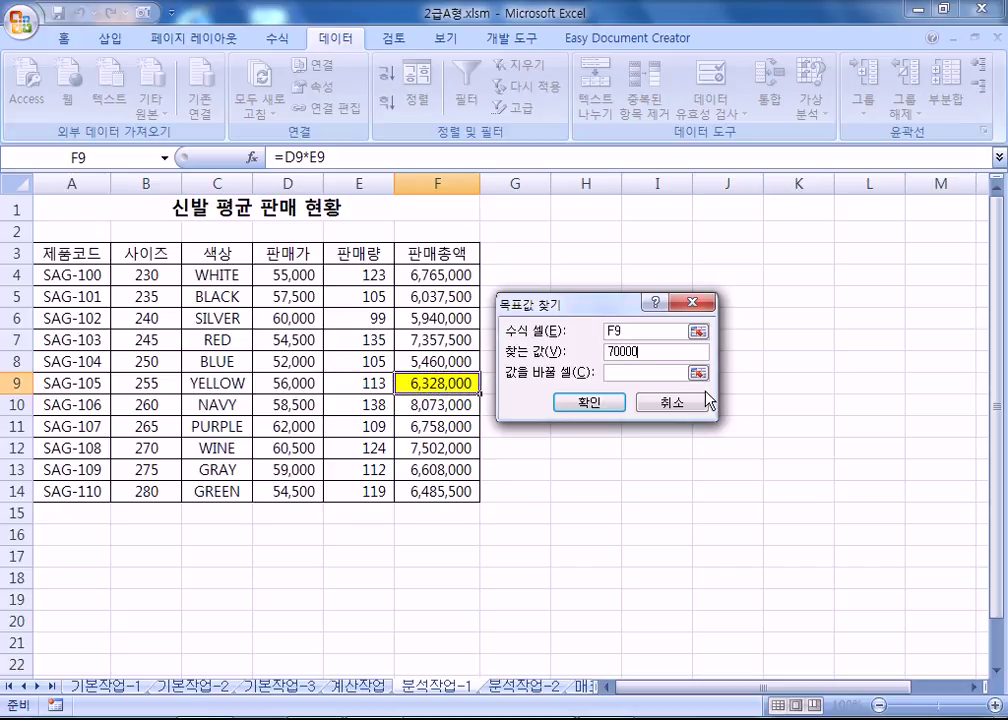
type("00")
left_click(634, 373)
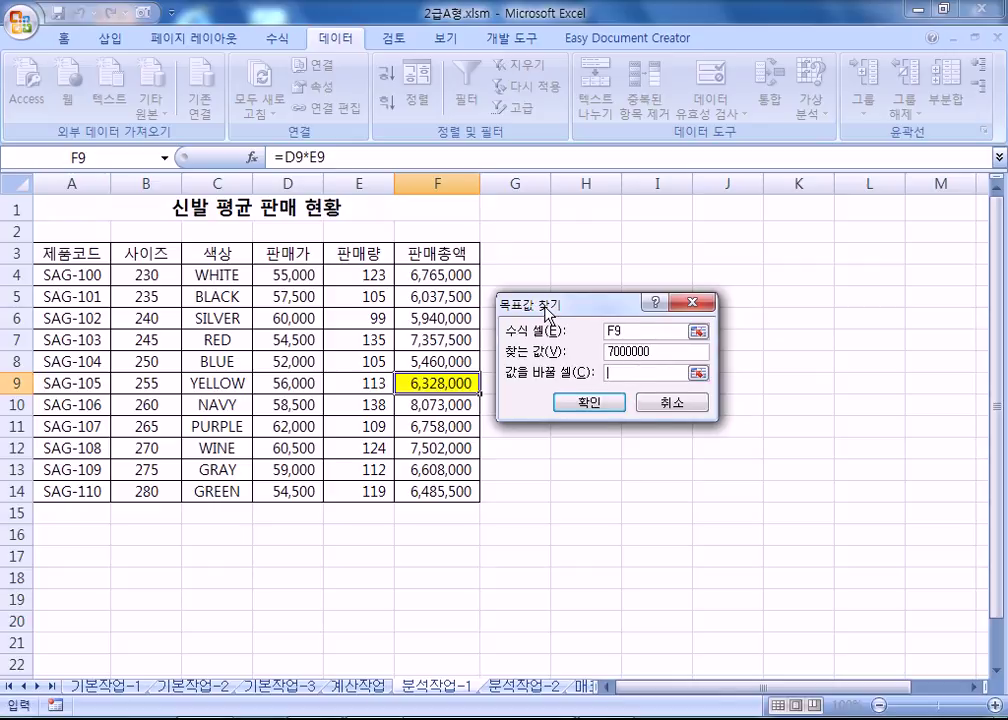
left_click_drag(550, 304, 533, 325)
left_click(344, 385)
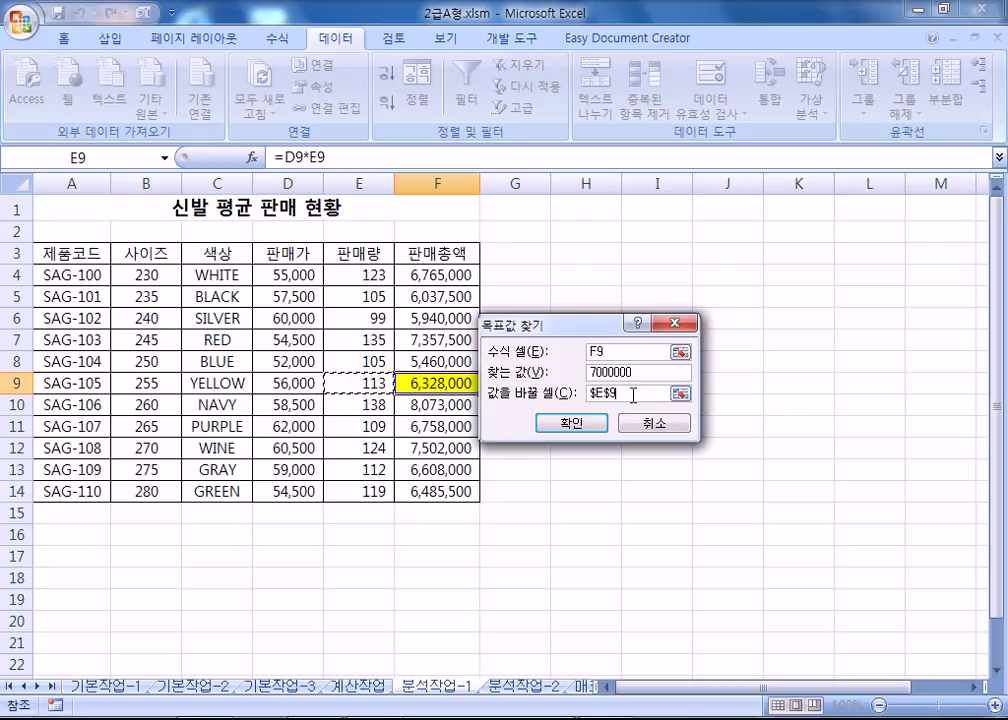
left_click(578, 426)
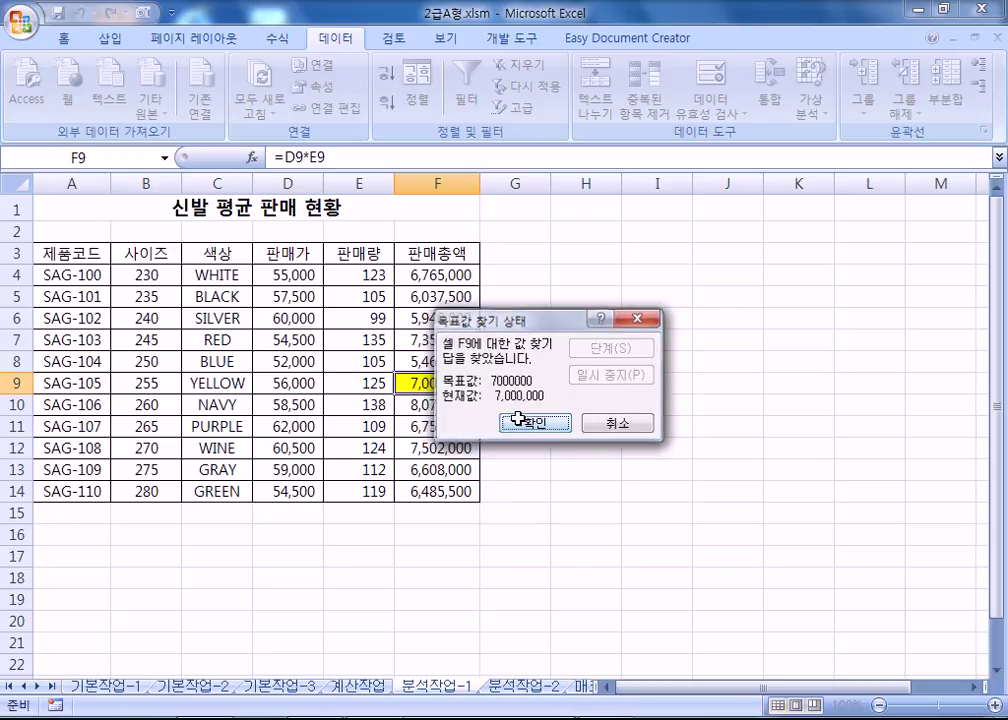
left_click(527, 423)
left_click(375, 381)
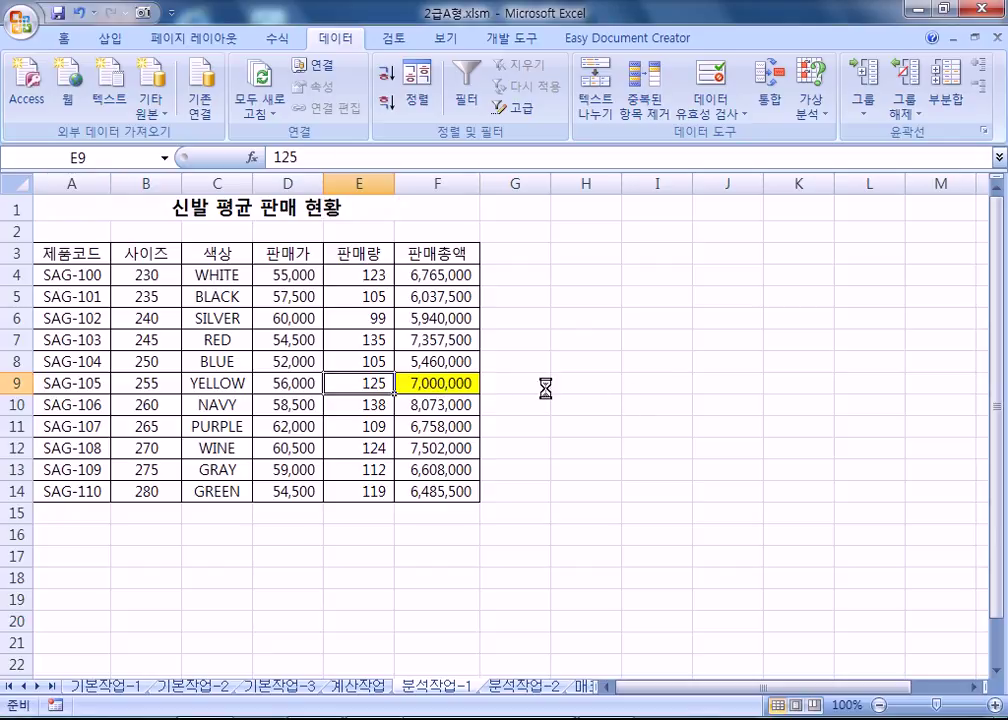
key("ctrl+z")
Goal seek F9 to 7000001 by changing E9 and accept the result.
left_click(820, 117)
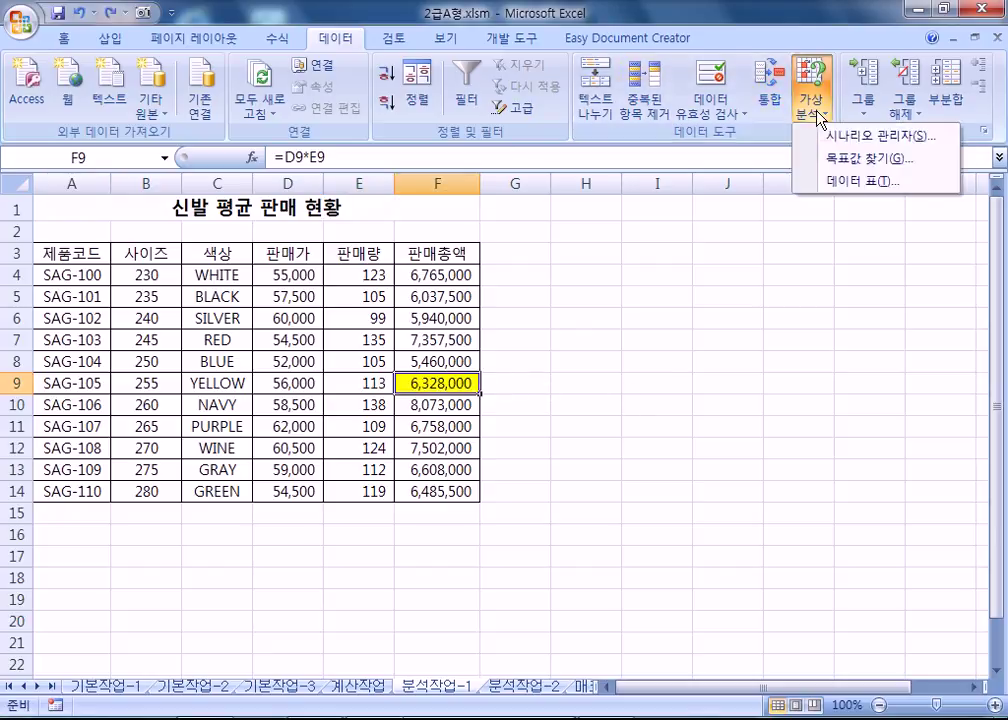
left_click(826, 162)
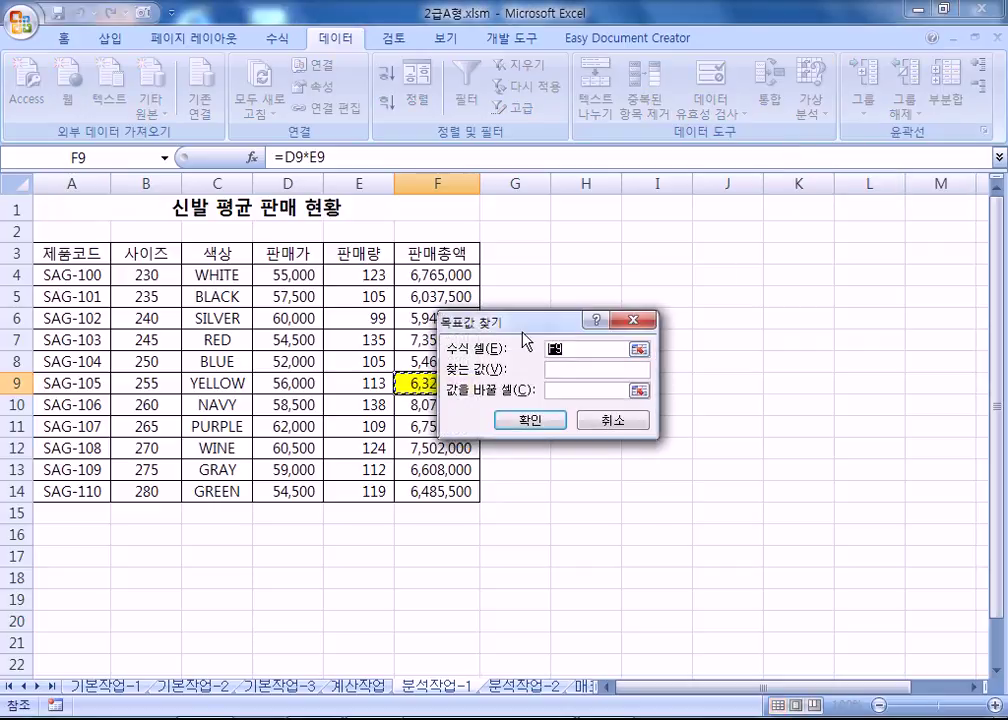
left_click(579, 369)
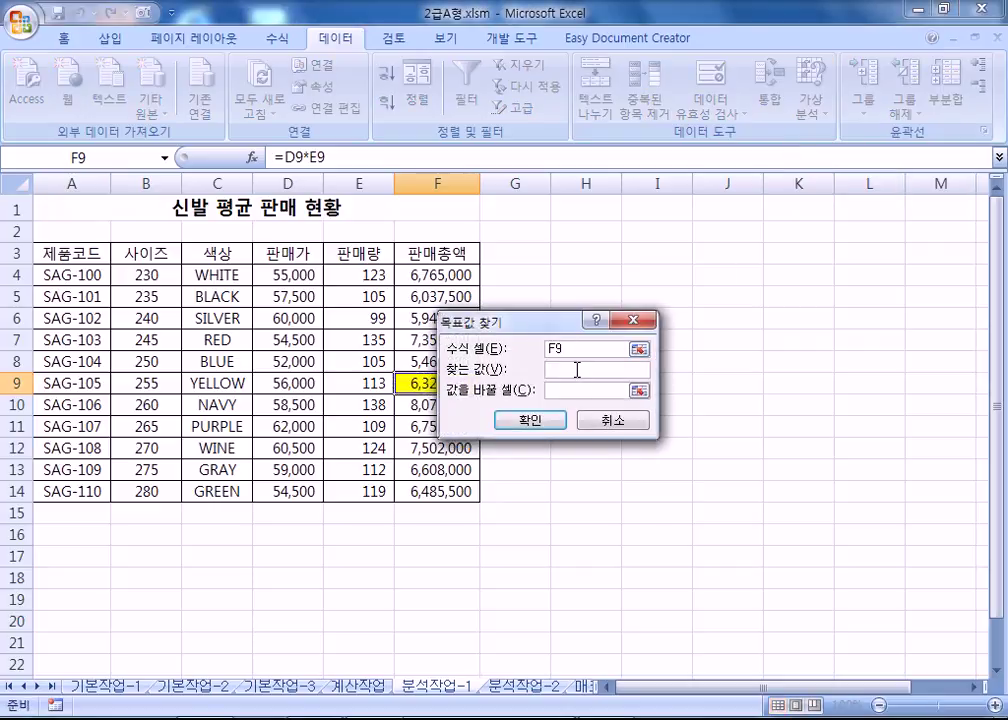
type("7000001")
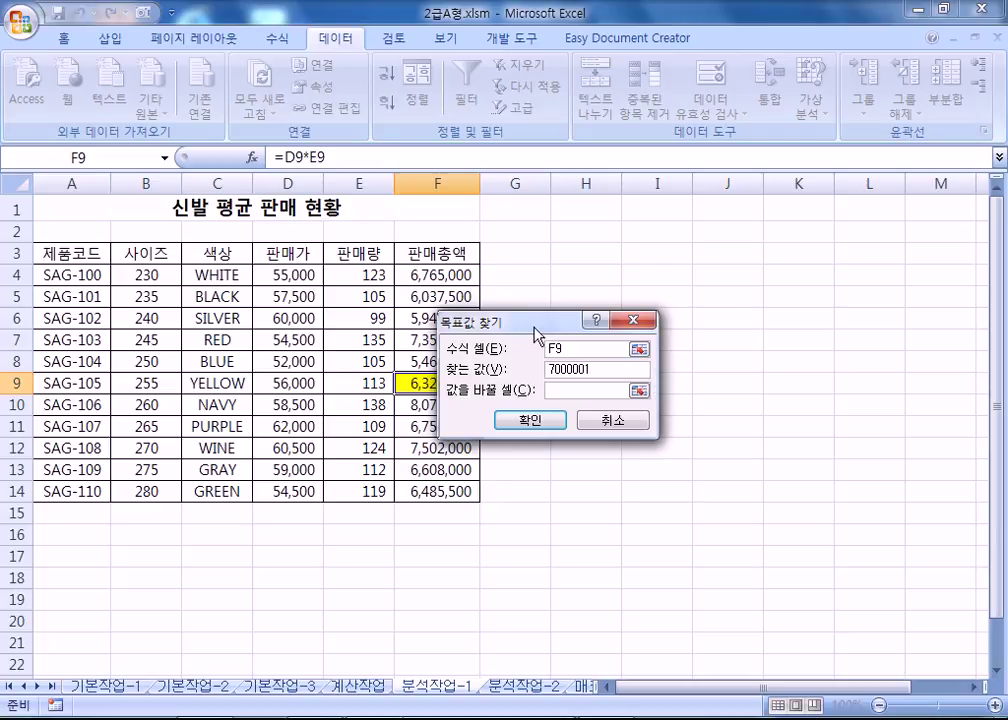
left_click_drag(533, 327, 586, 344)
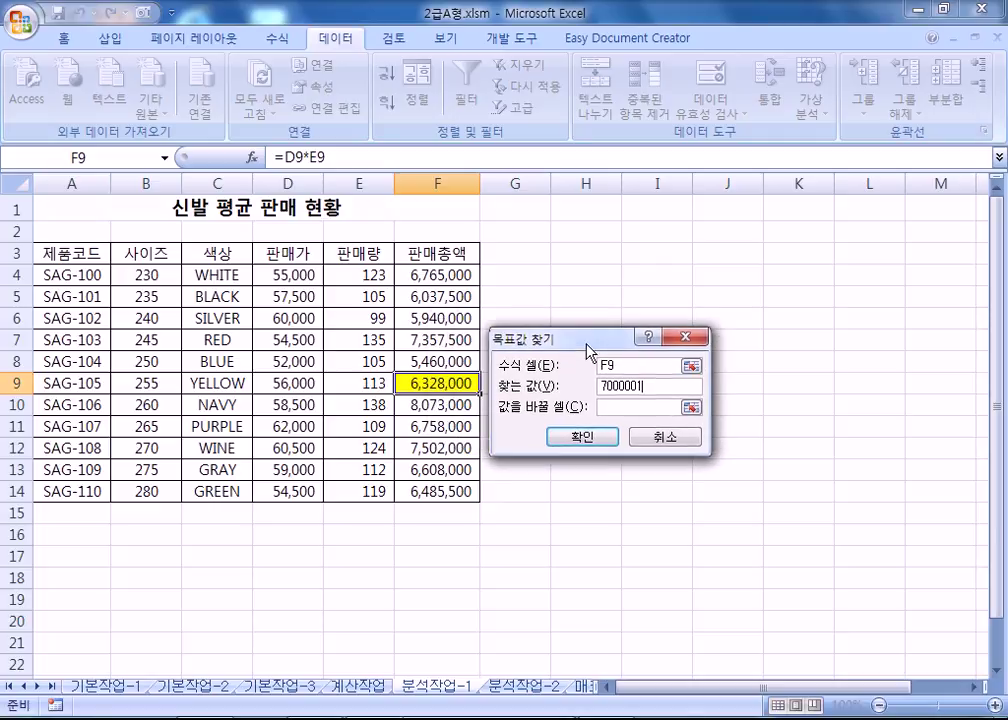
left_click(646, 407)
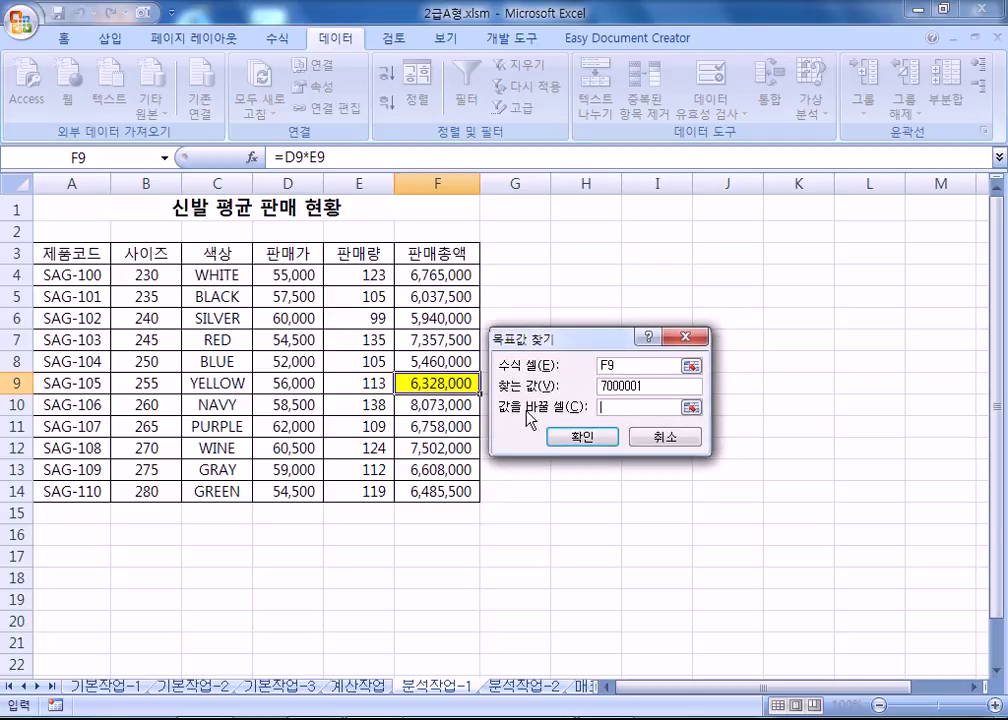
left_click(361, 386)
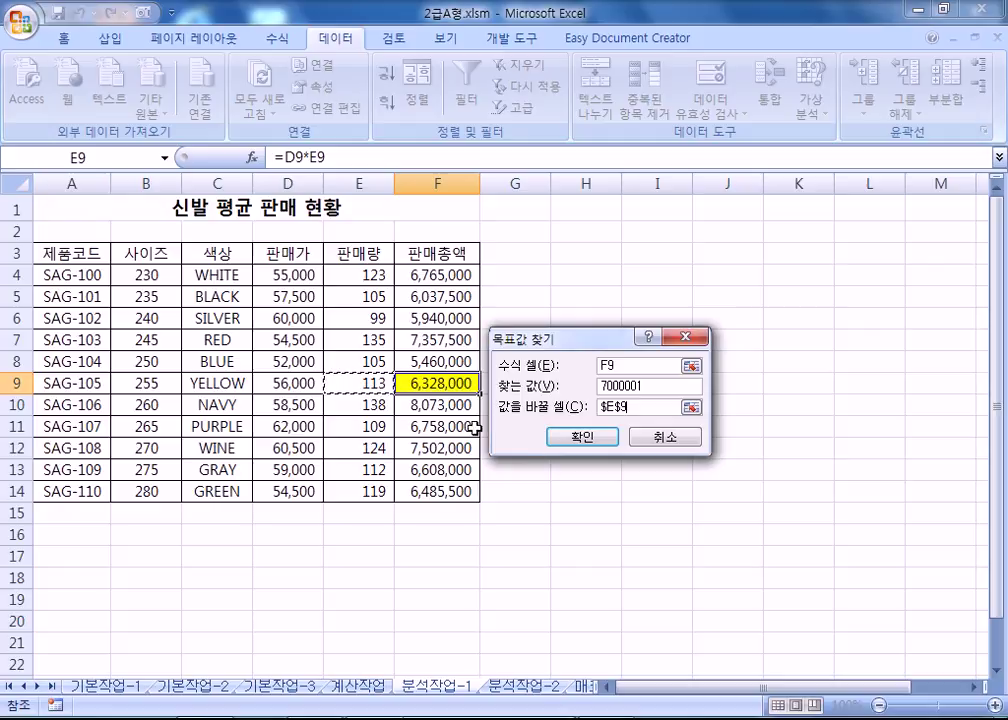
left_click(579, 445)
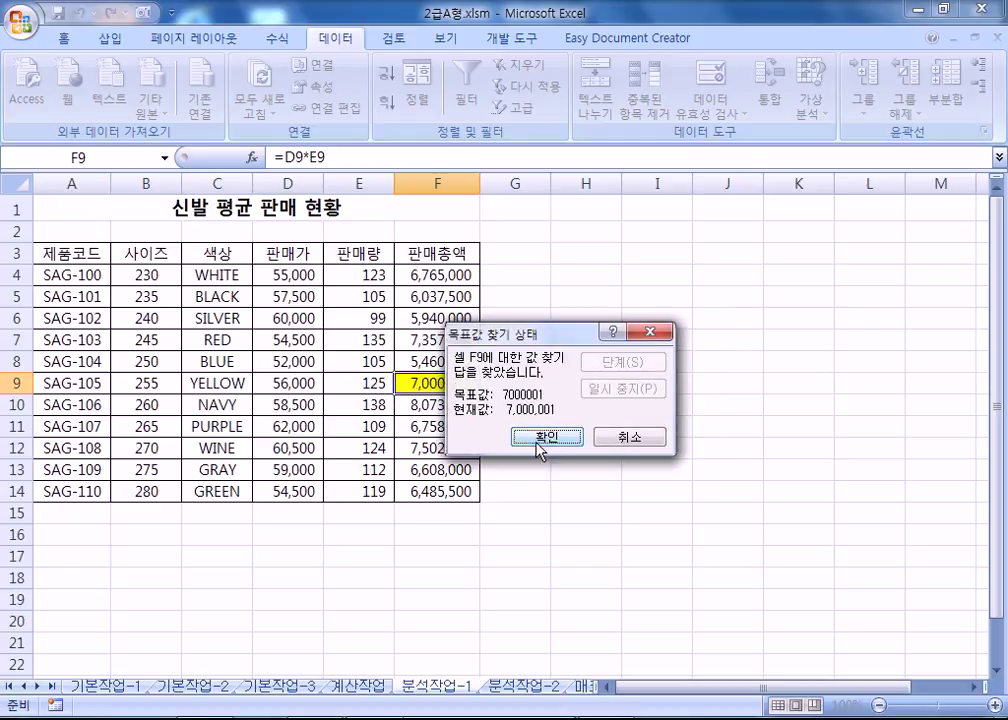
left_click(542, 438)
Check E9's resulting decimal value, then undo the goal seek to restore 113.
left_click(365, 382)
left_click(427, 157)
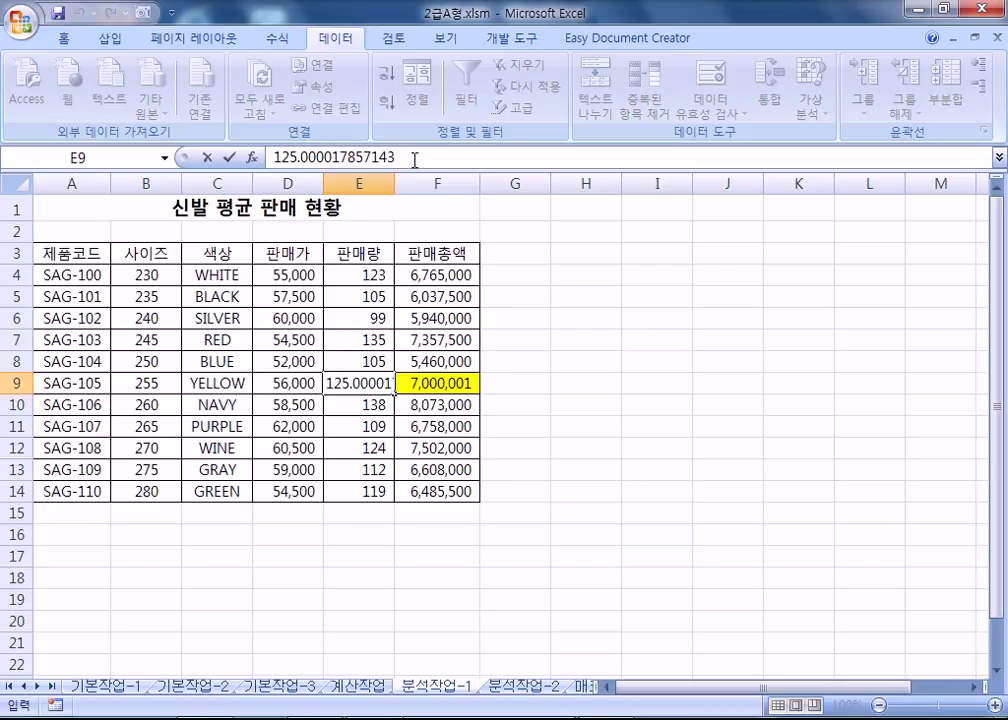
key("Escape")
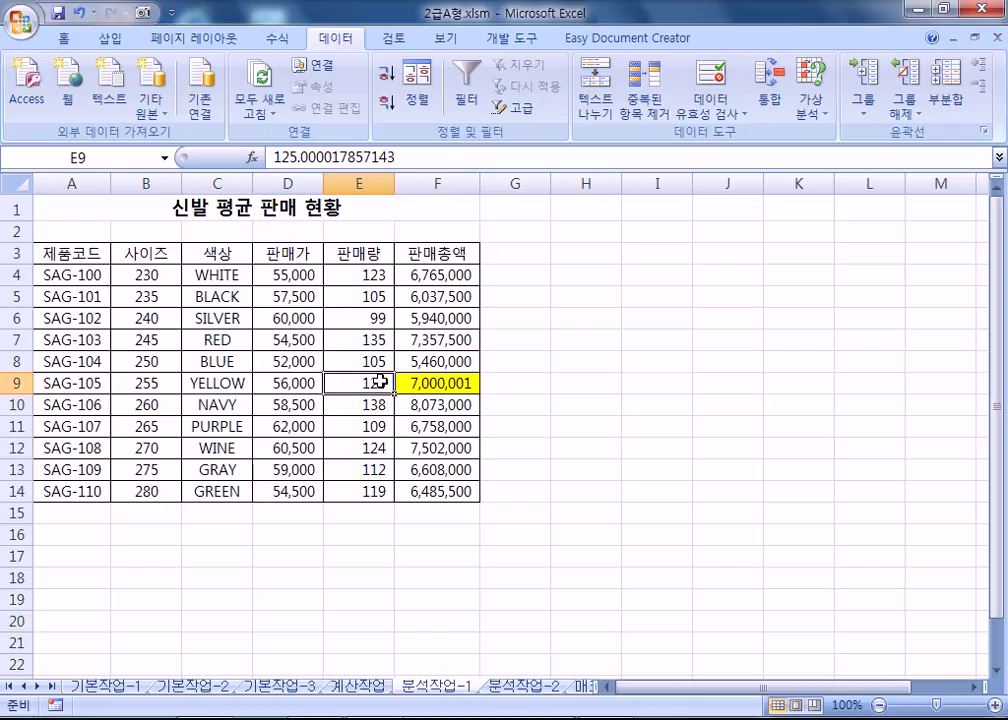
key("ctrl+z")
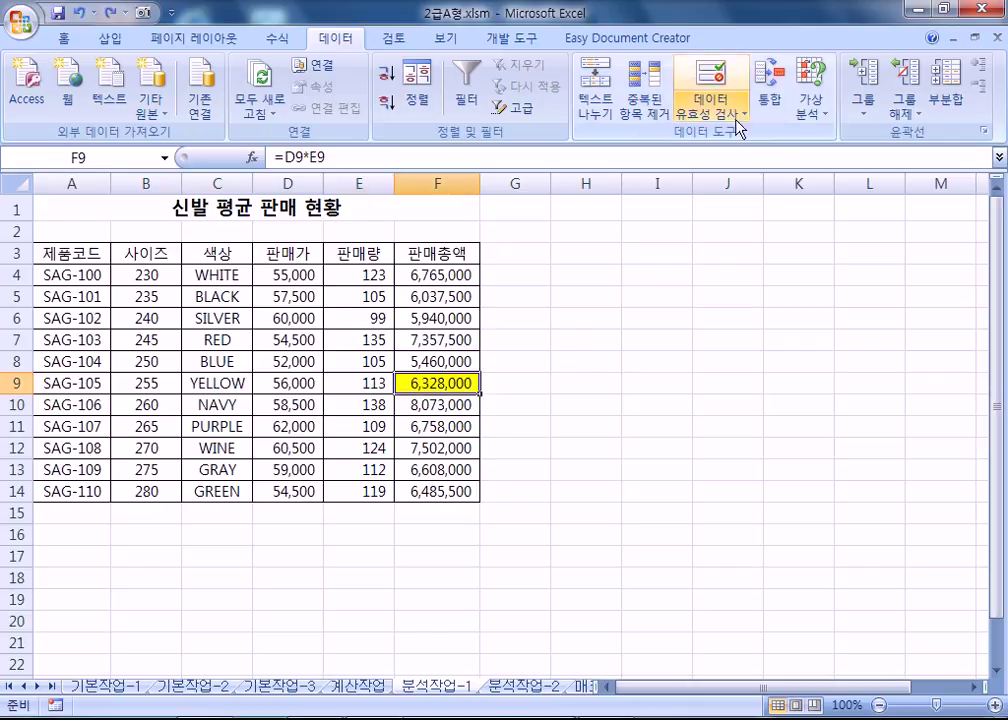
Goal seek F9 to 500 by changing E9 and view E9's exact result.
left_click(812, 106)
left_click(832, 160)
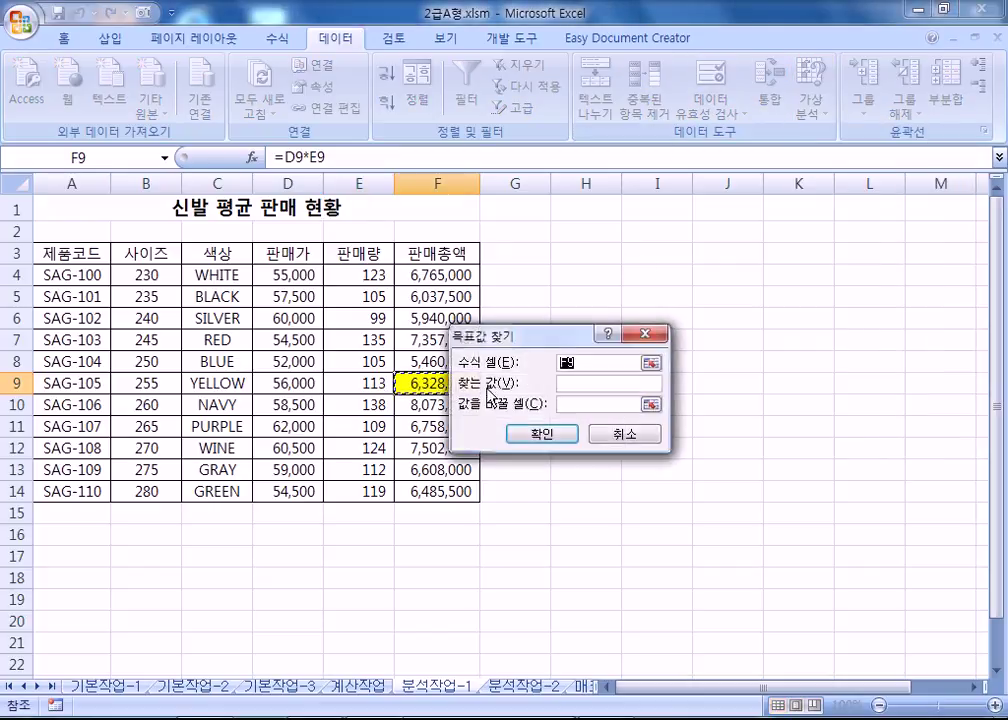
left_click_drag(562, 336, 580, 358)
left_click(588, 405)
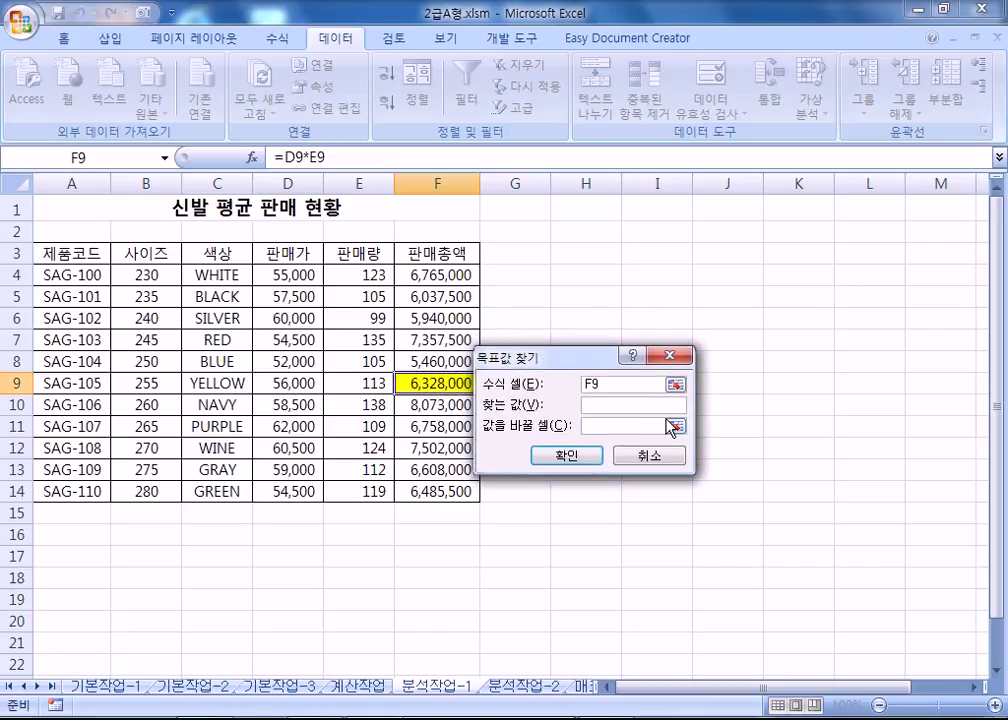
type("500")
left_click_drag(540, 364, 558, 352)
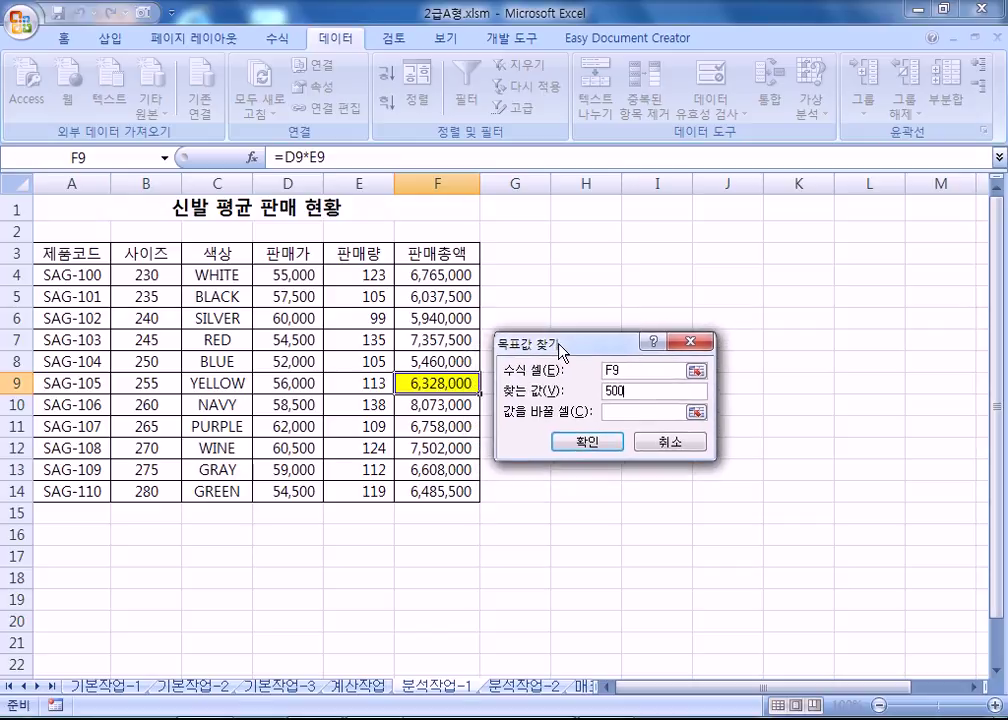
left_click(621, 408)
left_click(357, 384)
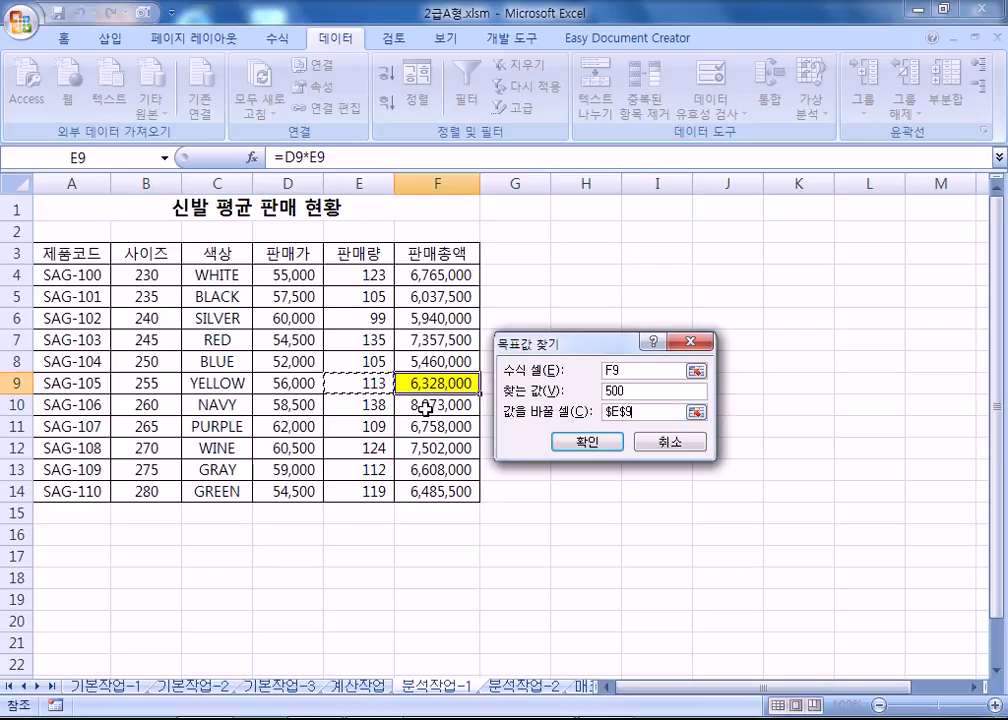
left_click(586, 442)
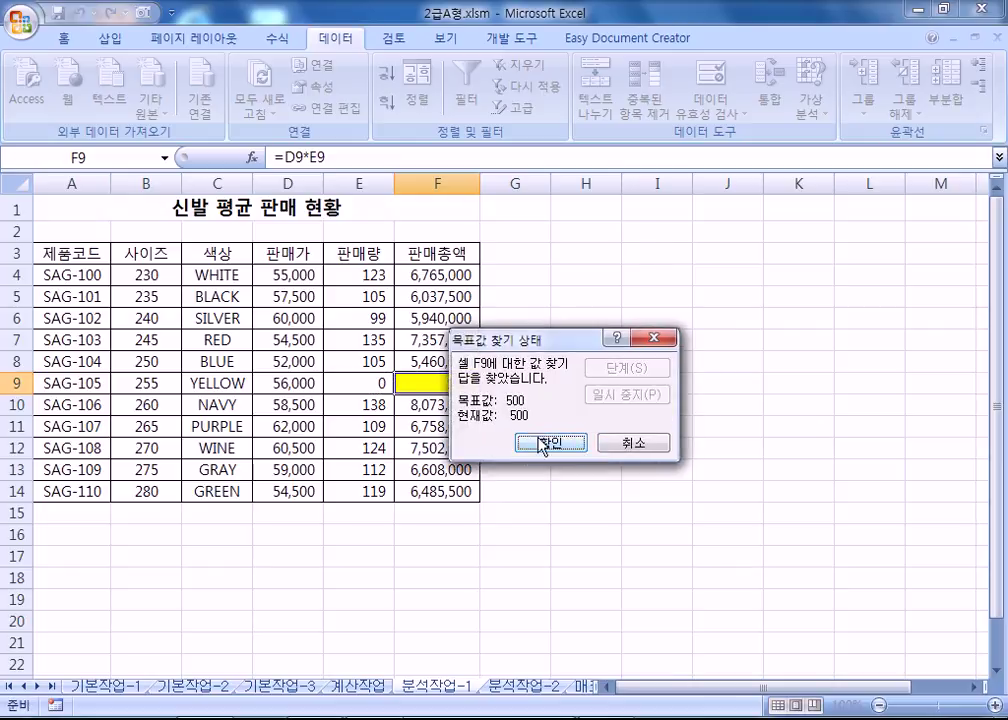
left_click(547, 441)
double_click(355, 381)
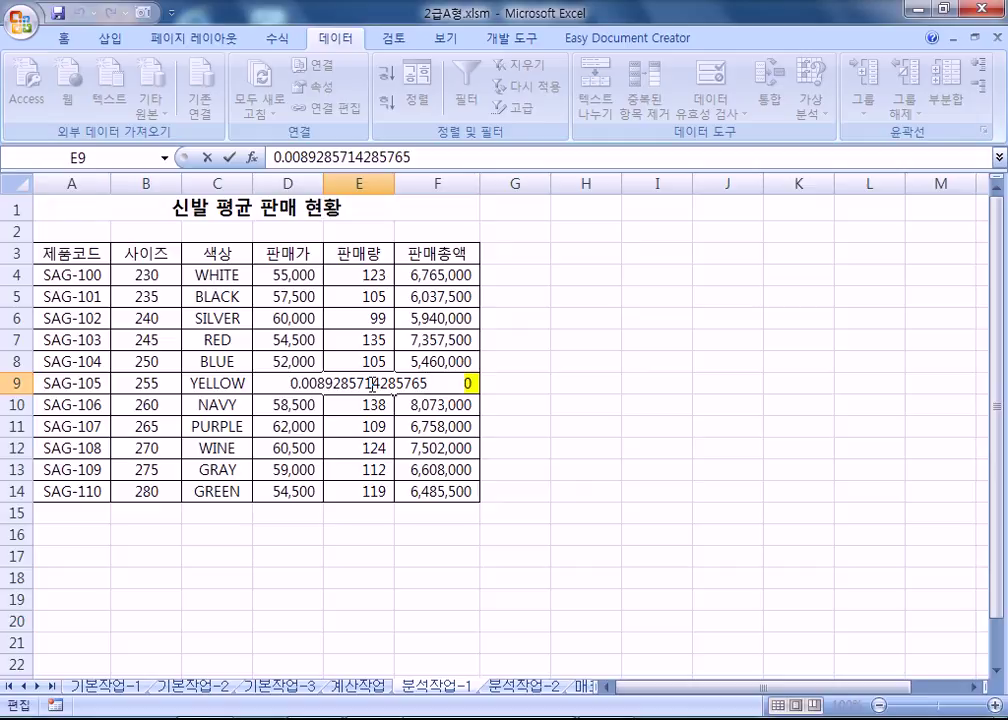
key("Escape")
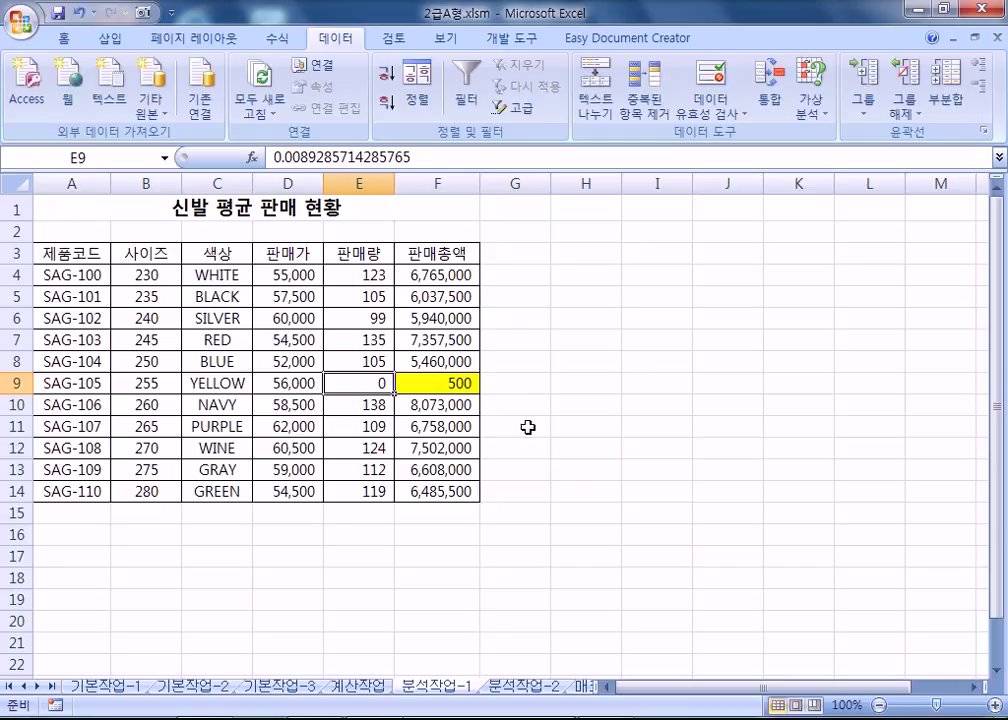
Restore E9 to 113, then goal seek F9 to 7000000 by changing E9, giving 125.
type("113")
key("Tab")
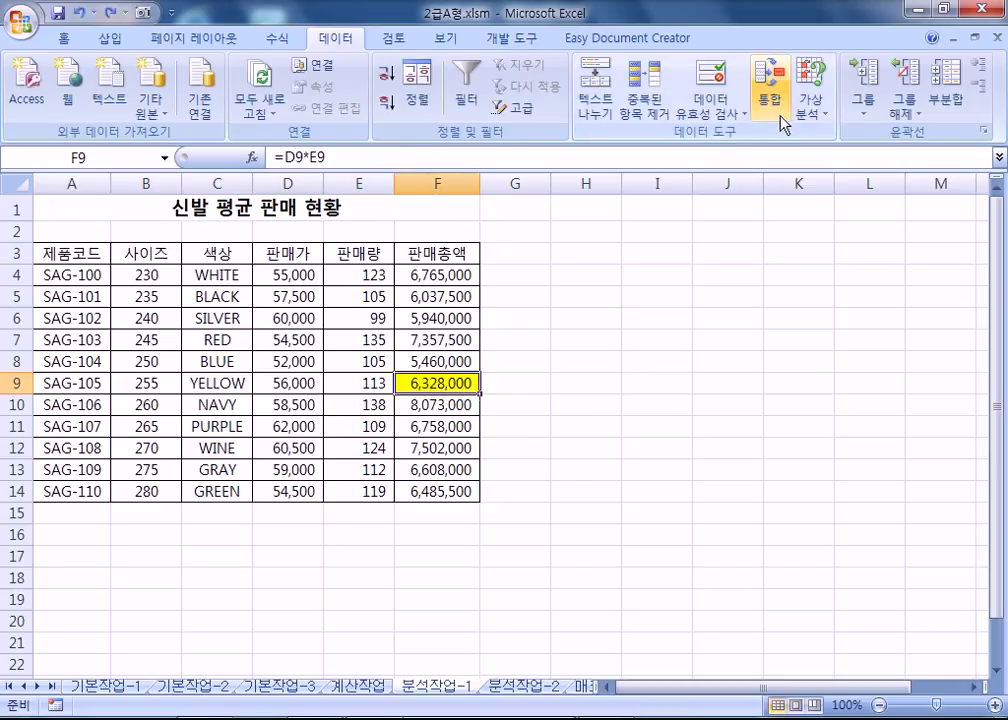
left_click(810, 108)
left_click(818, 161)
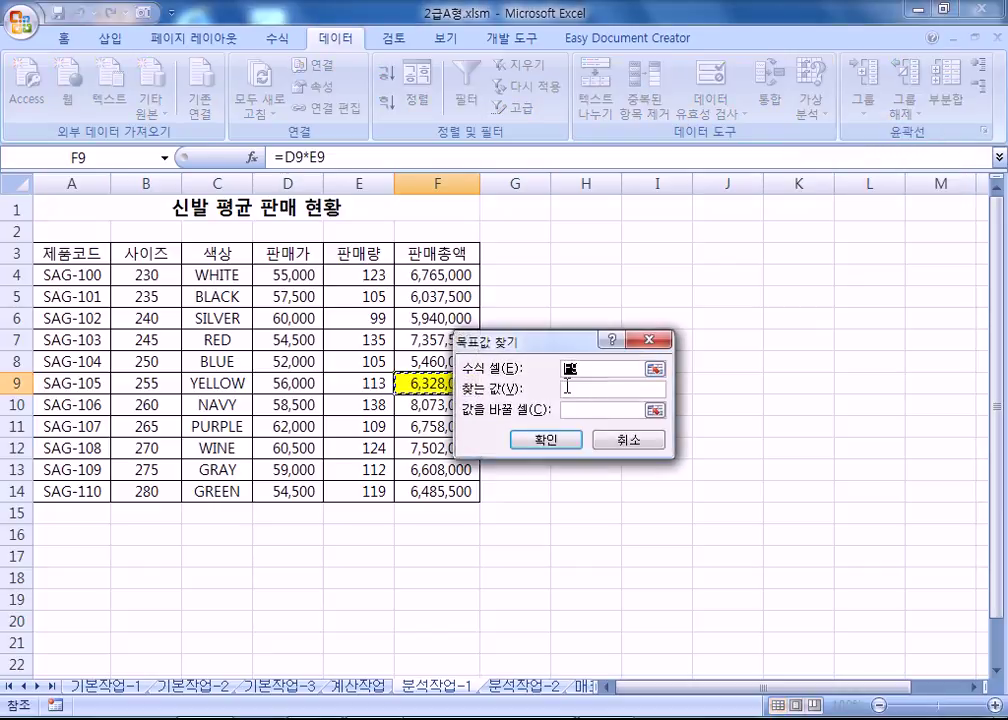
type("7000000")
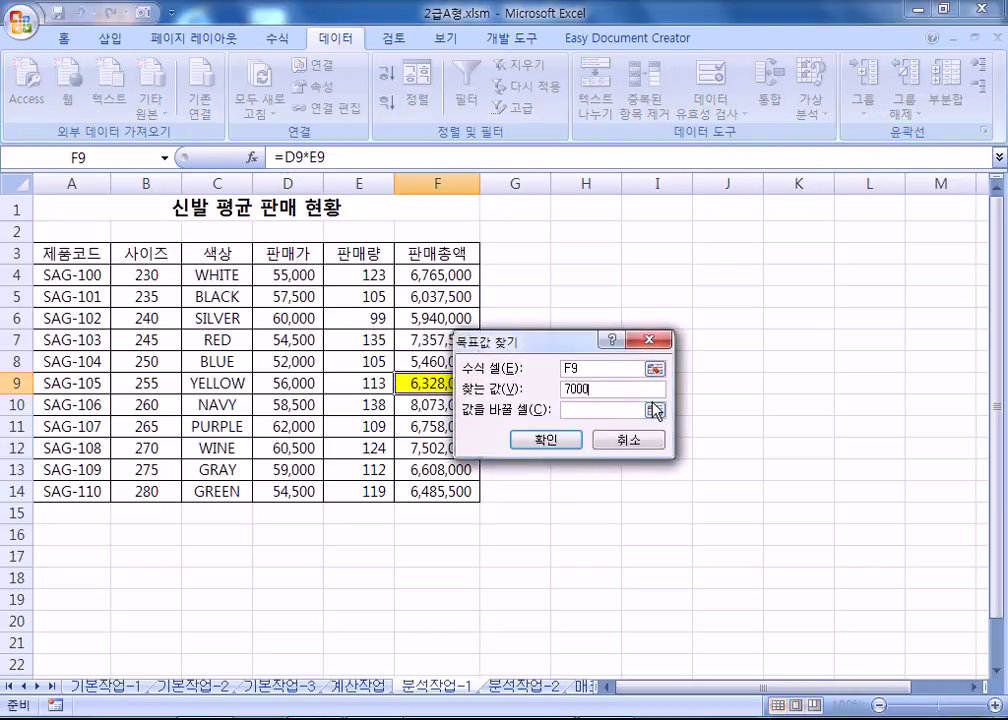
left_click(336, 381)
left_click(528, 441)
left_click(505, 440)
left_click(355, 385)
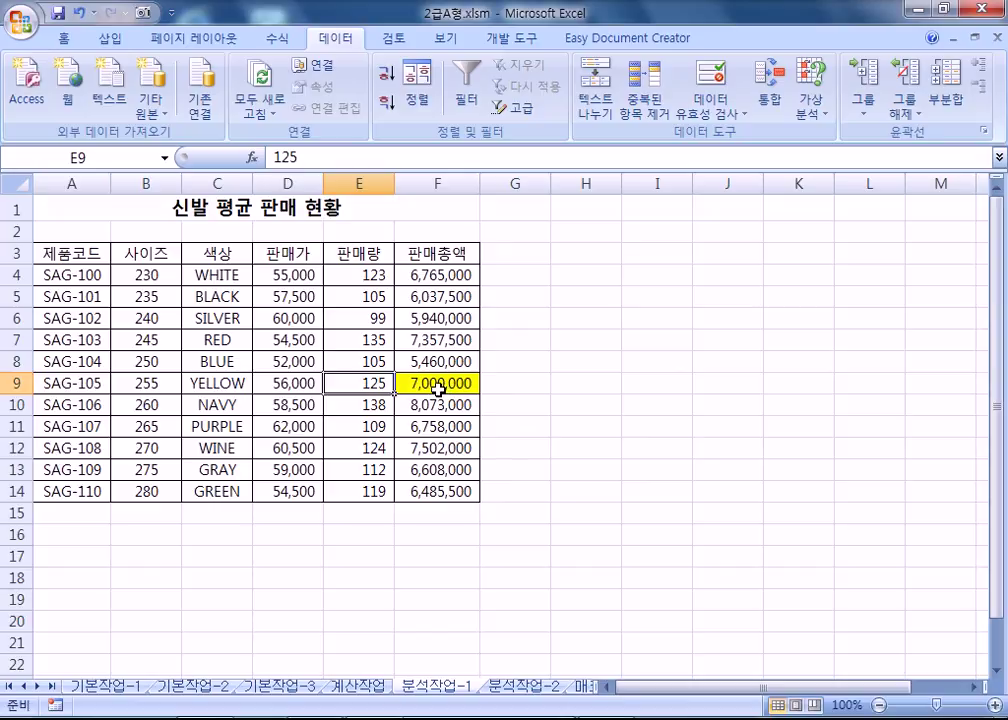
left_click(443, 388)
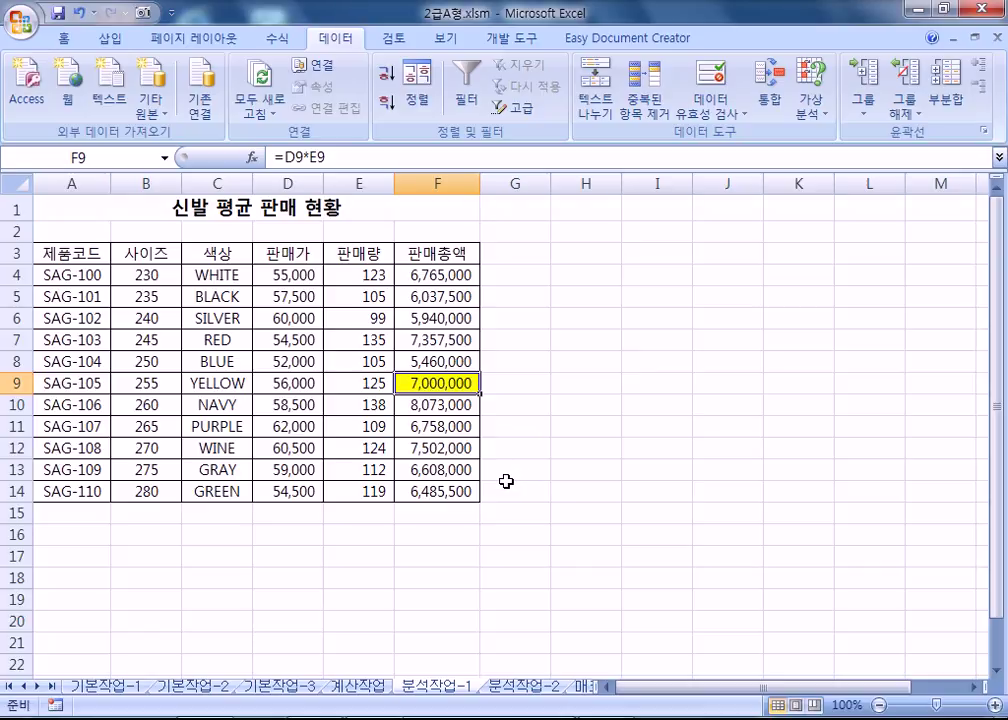
left_click(520, 686)
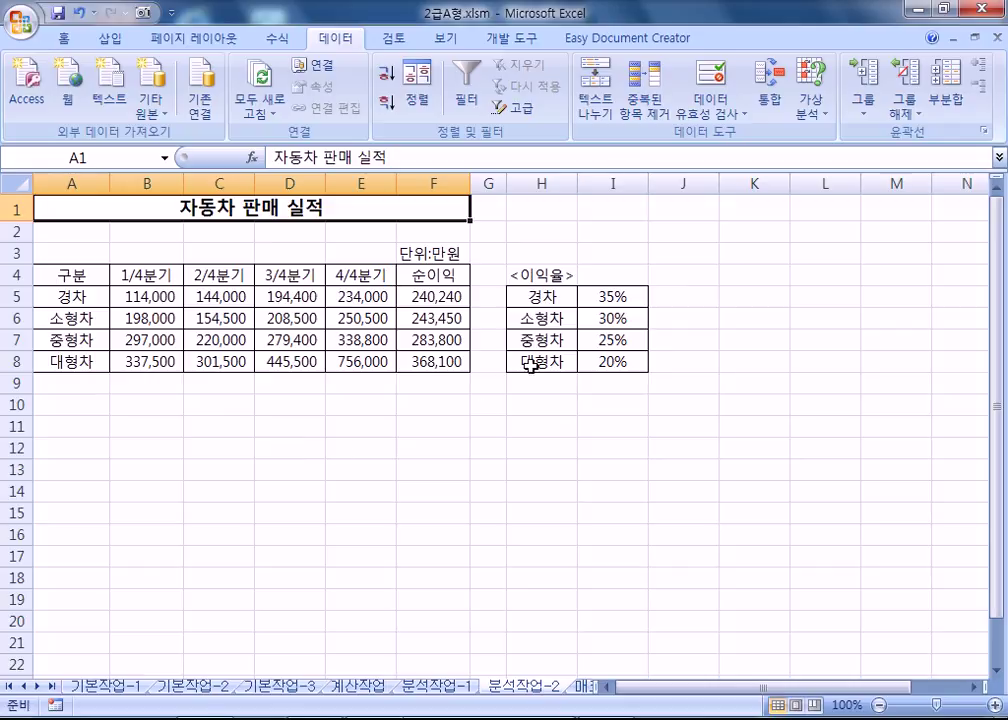
left_click(441, 296)
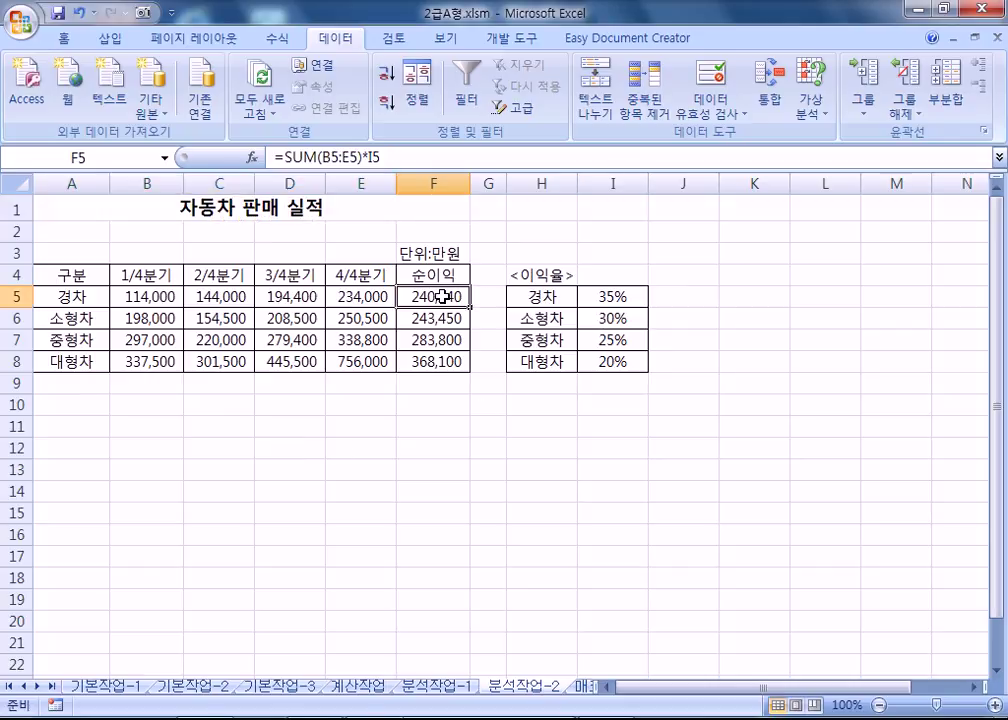
left_click(354, 296)
left_click(594, 299)
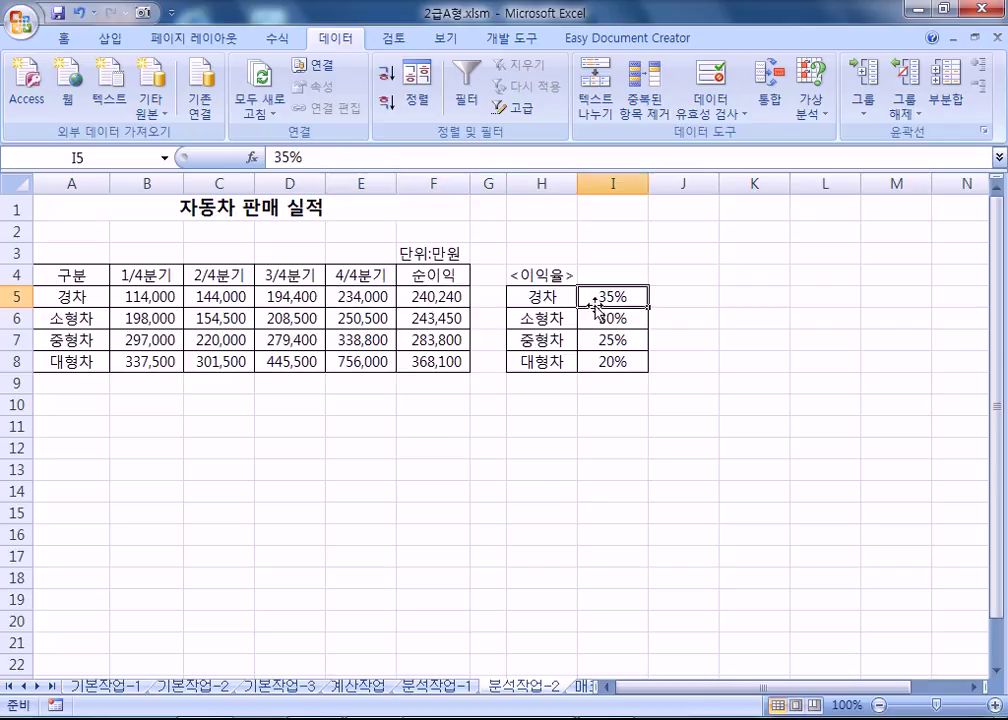
left_click(428, 297)
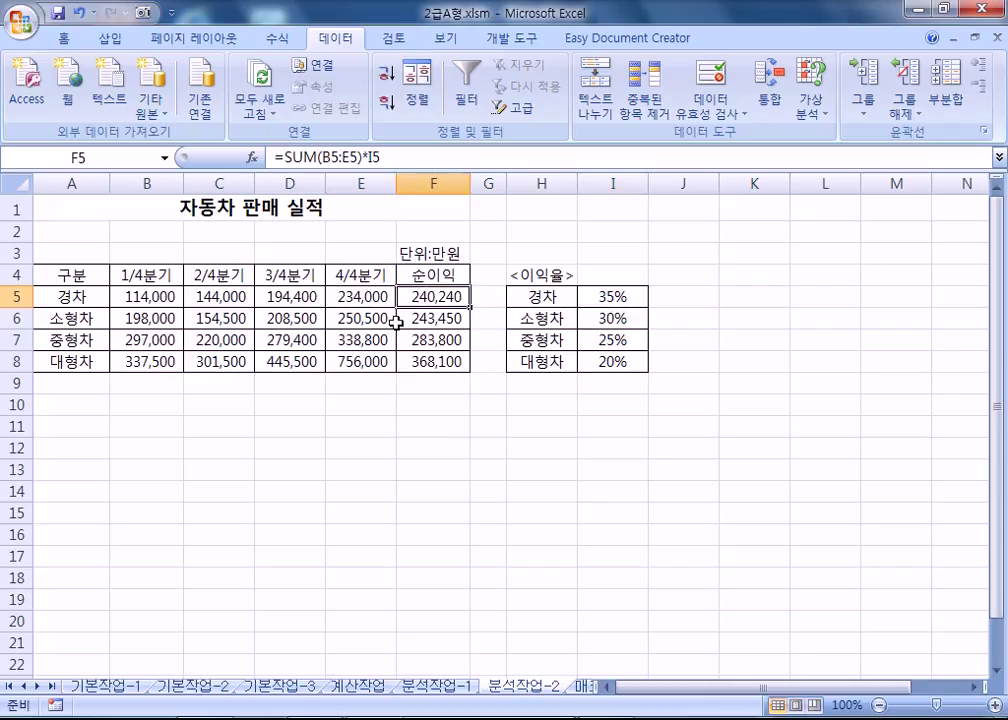
left_click(599, 298)
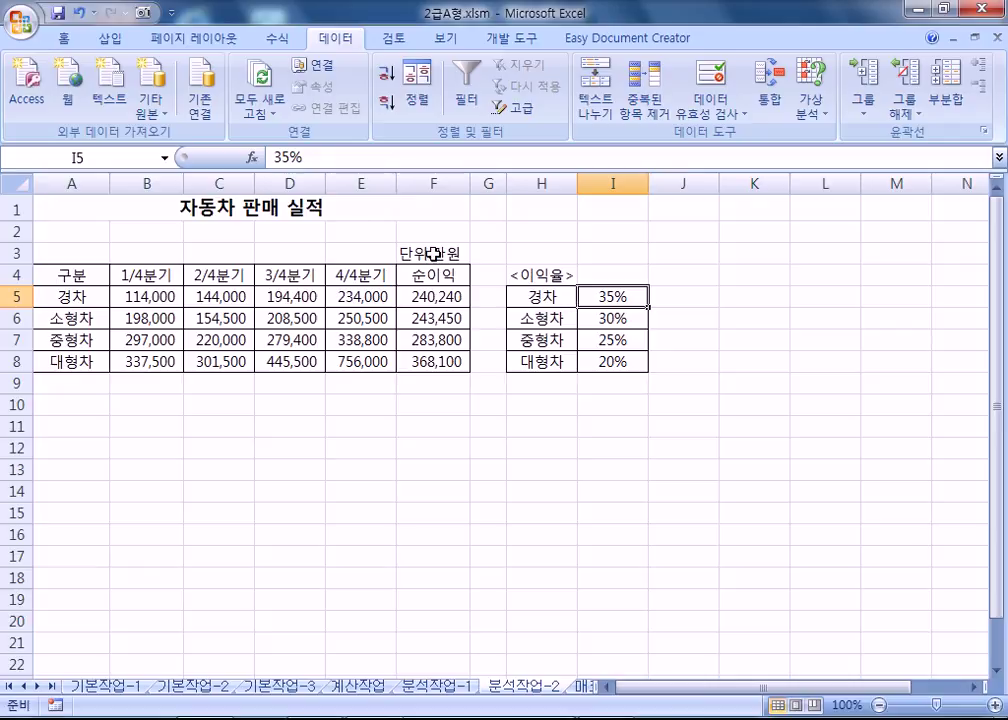
left_click(130, 160)
type("RUC")
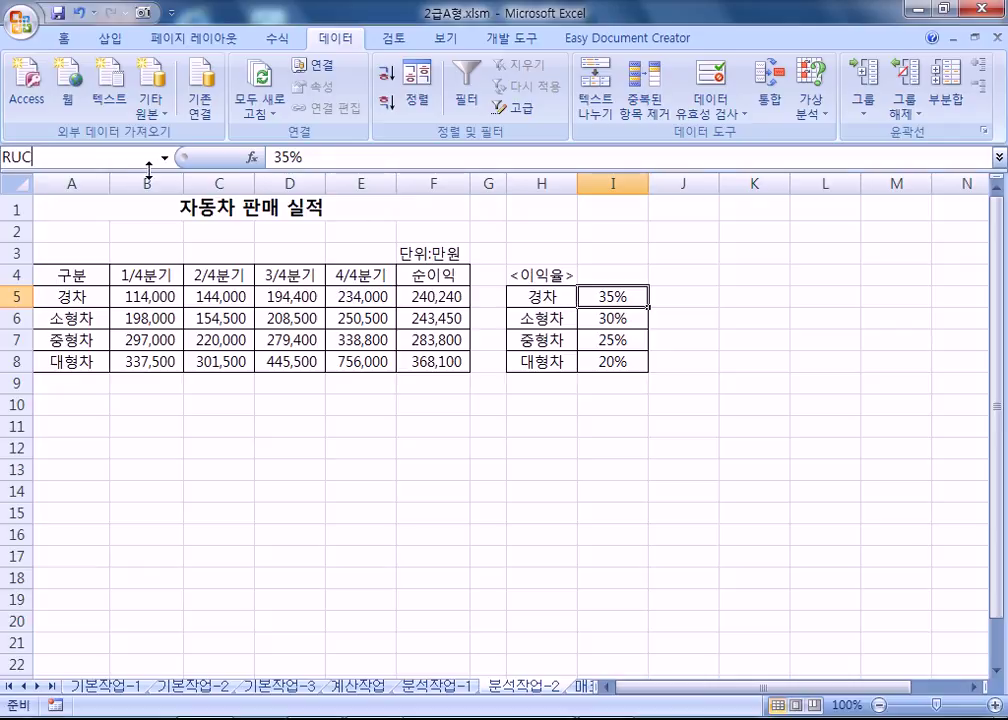
type("경차")
key("Return")
left_click(603, 320)
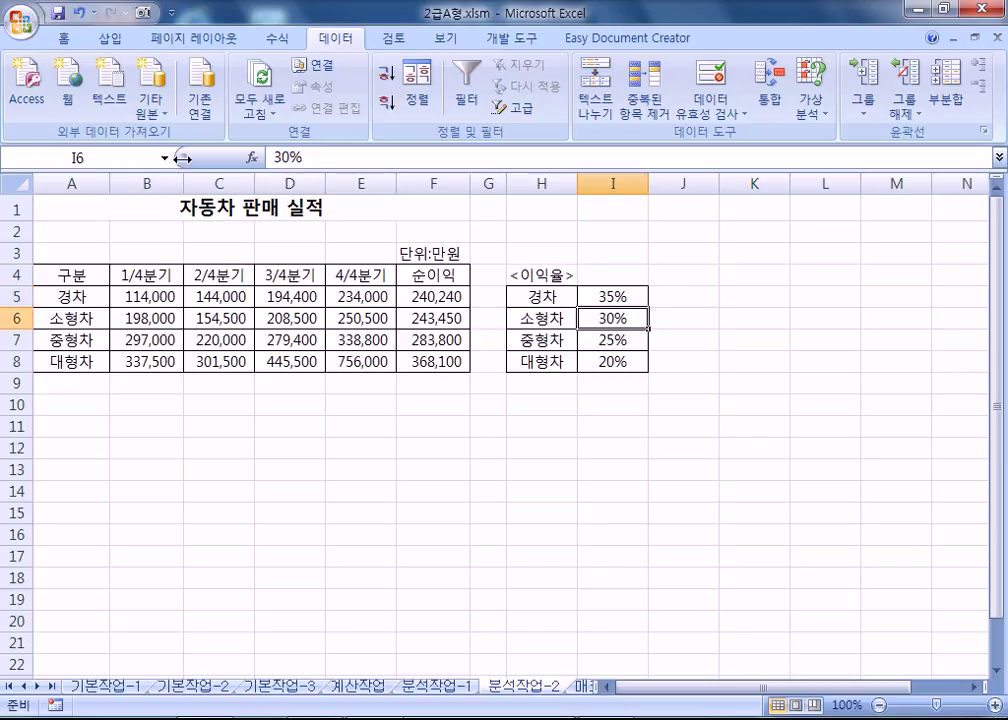
left_click(114, 155)
type("소형차")
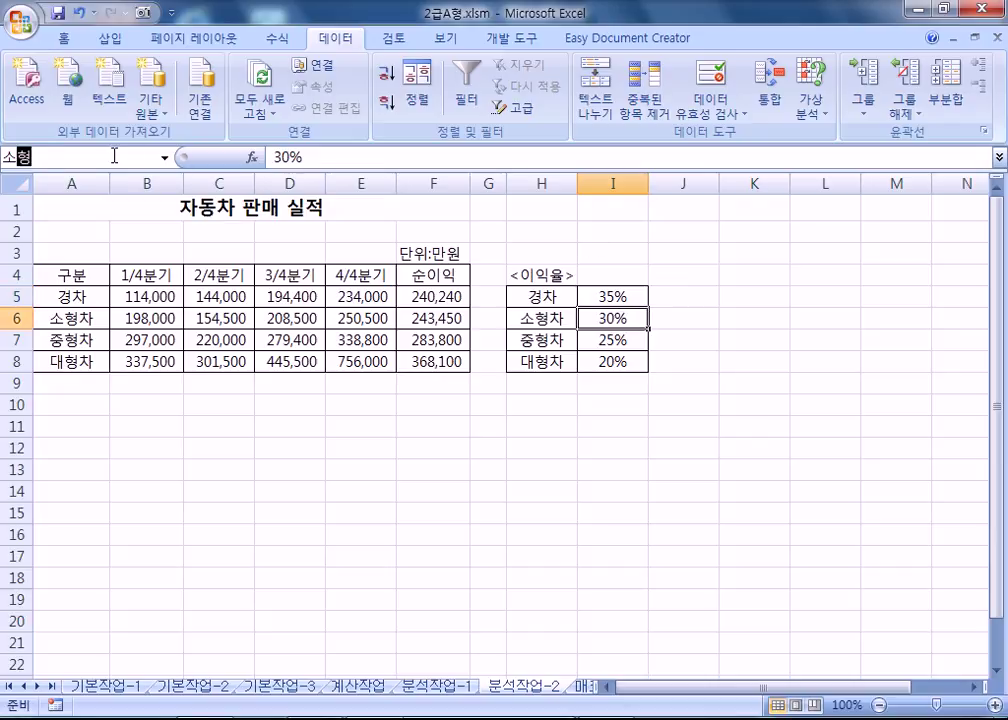
key("Return")
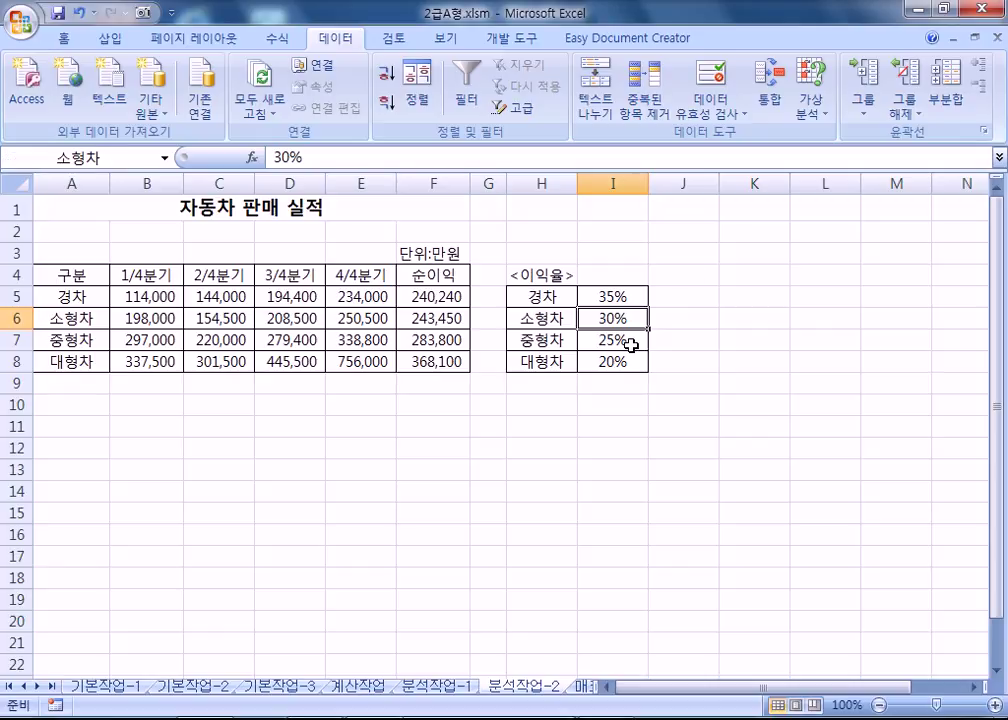
left_click(614, 341)
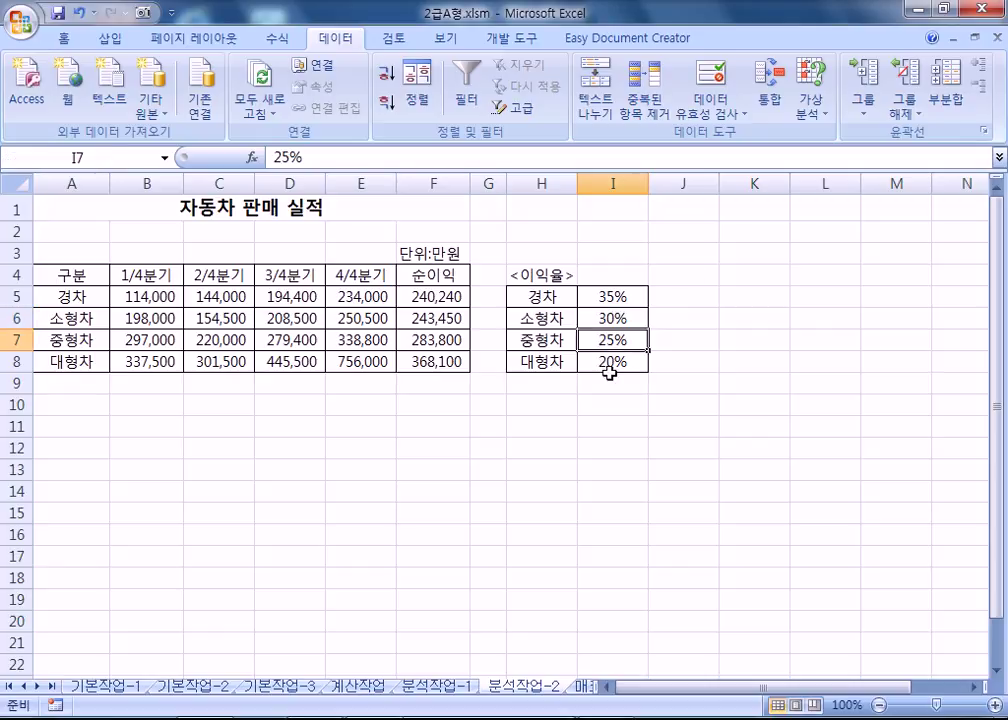
left_click(607, 362)
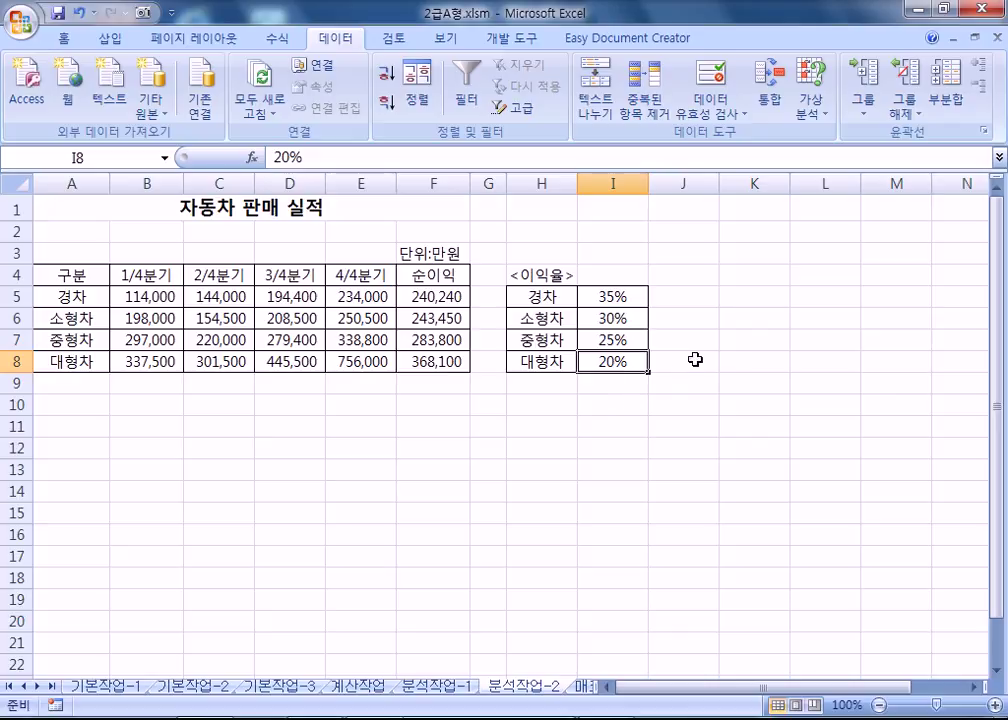
left_click(612, 297)
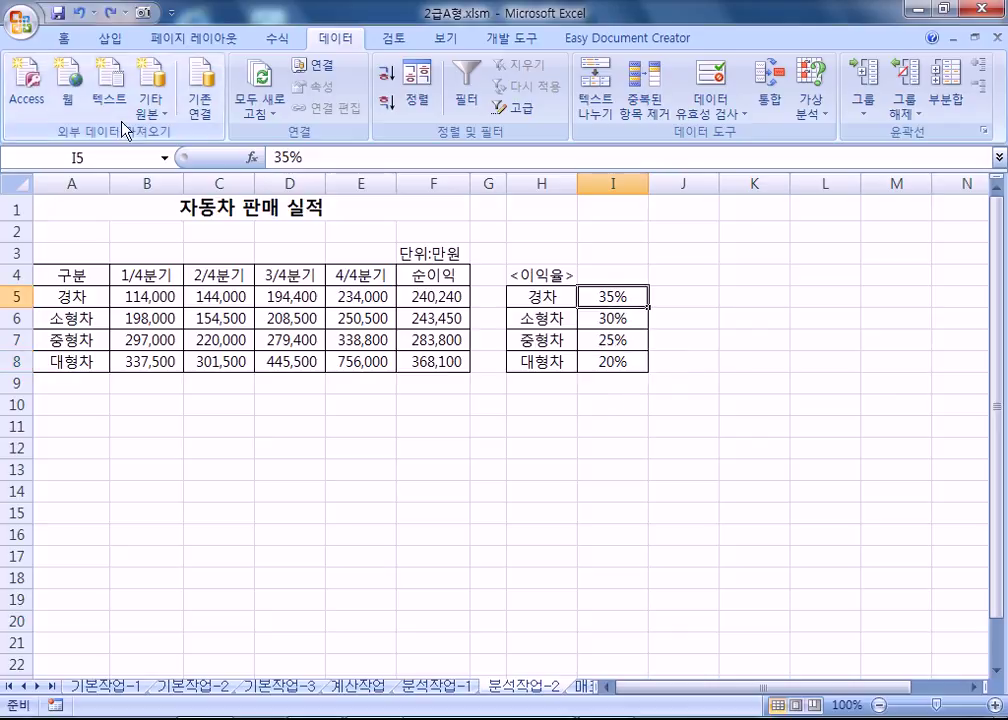
left_click(165, 158)
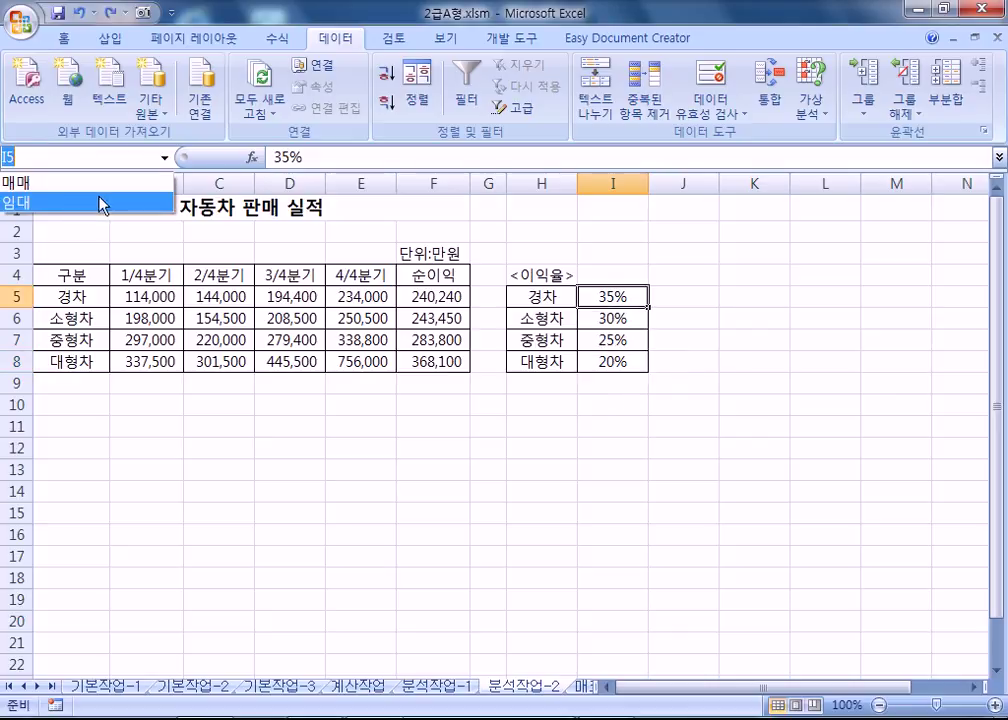
left_click(561, 298)
left_click_drag(561, 298, 604, 351)
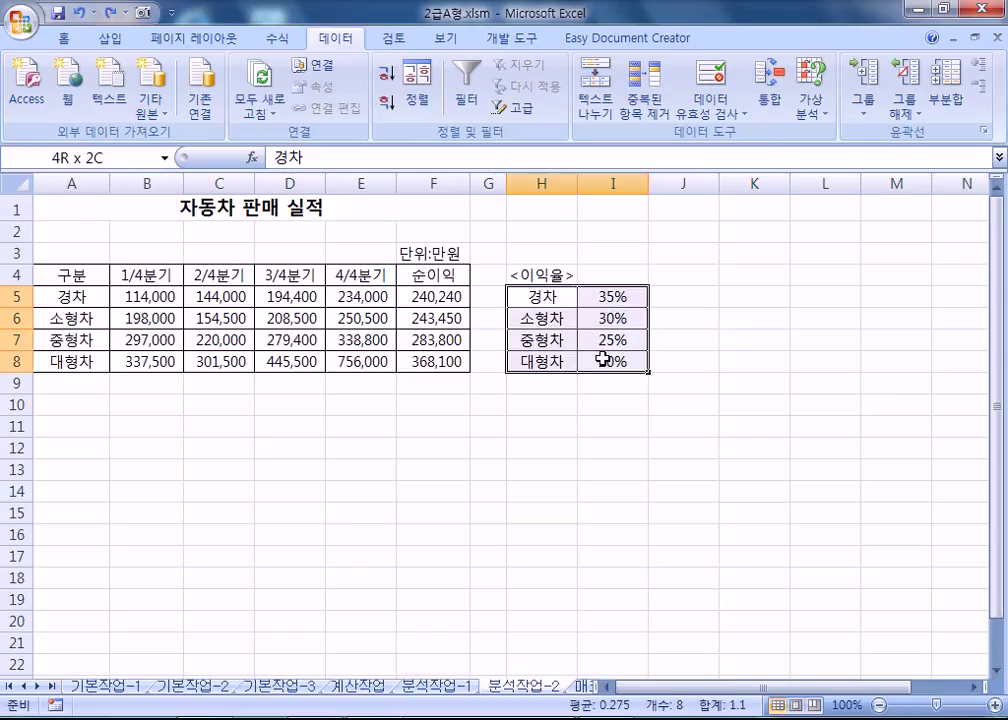
left_click_drag(612, 297, 600, 361)
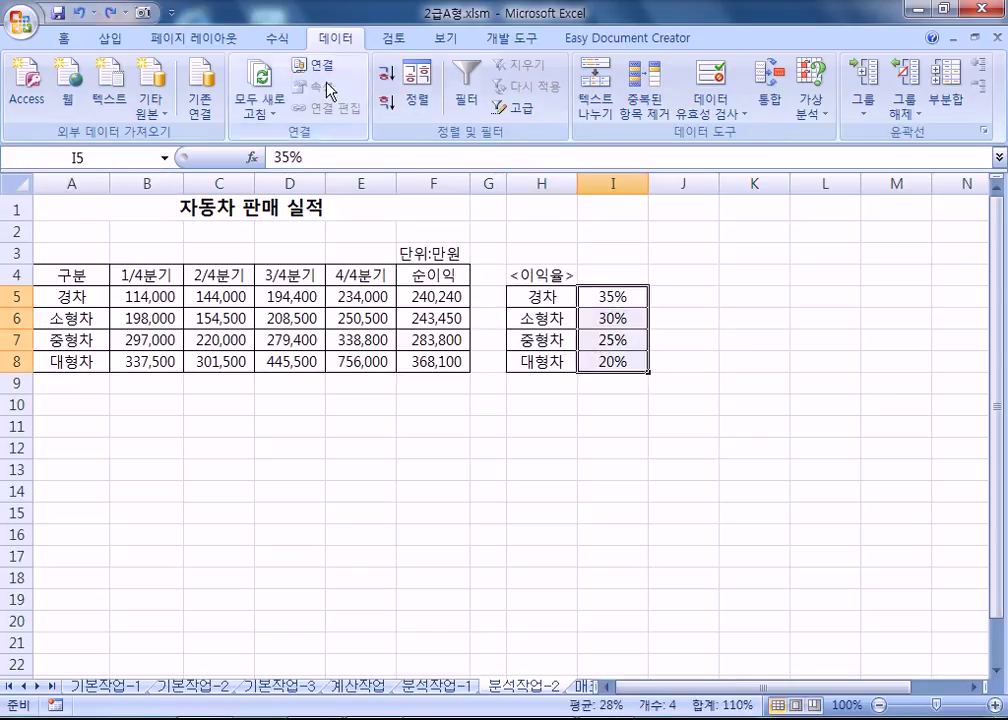
Create names from H5:I8's left column so I5:I8 become 경차, 소형차, 중형차, 대형차, and verify them.
left_click(277, 38)
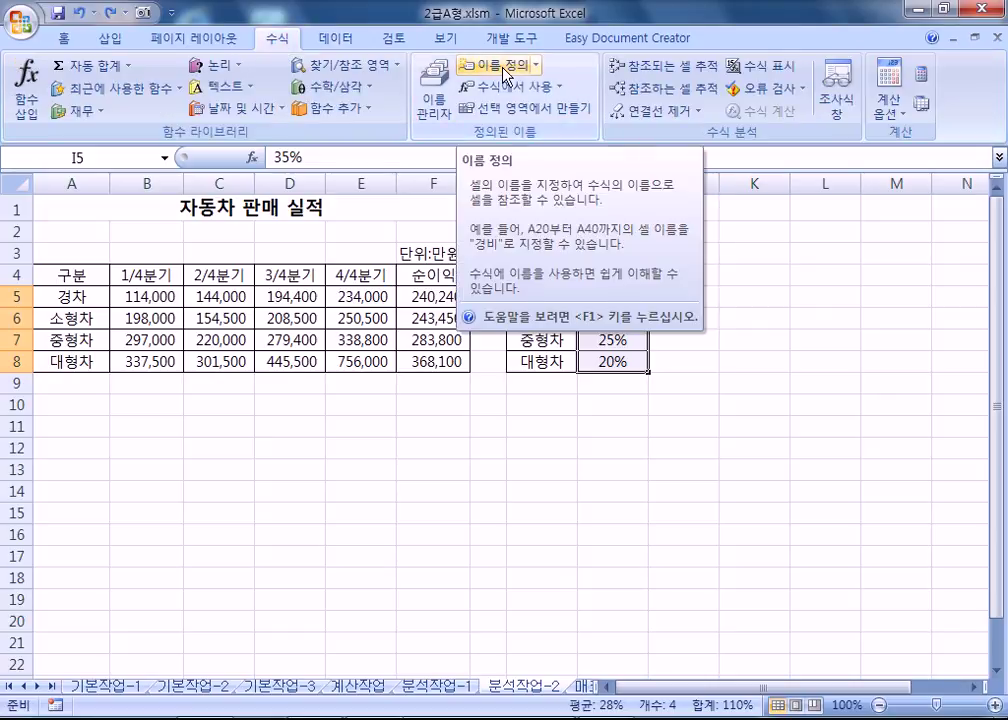
left_click(565, 320)
left_click_drag(535, 296, 606, 362)
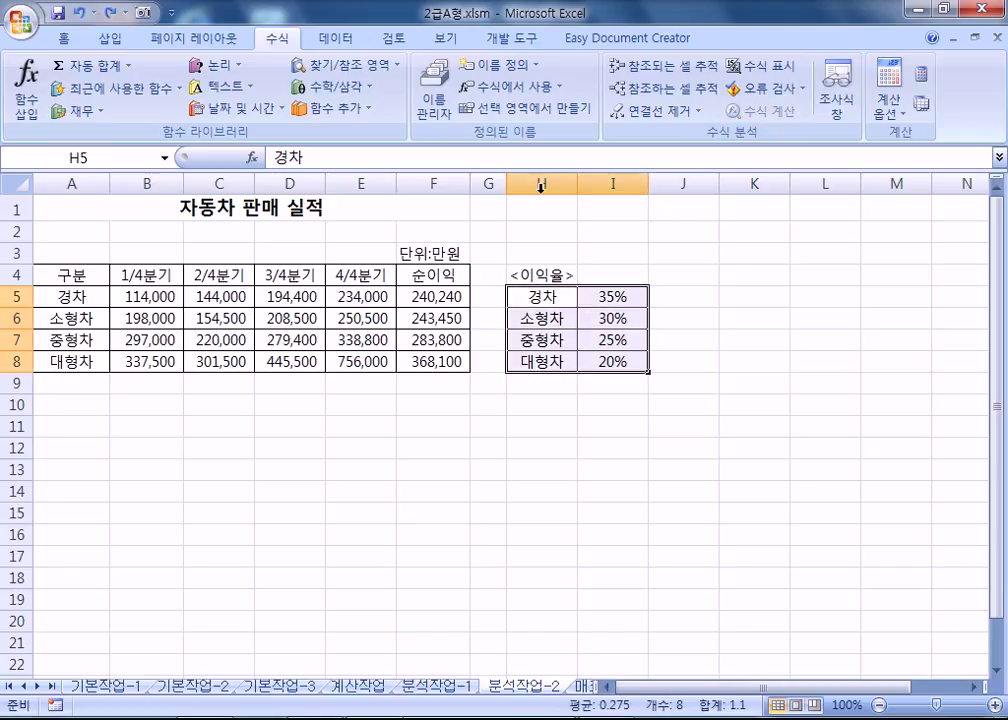
left_click(506, 112)
left_click_drag(443, 329, 754, 194)
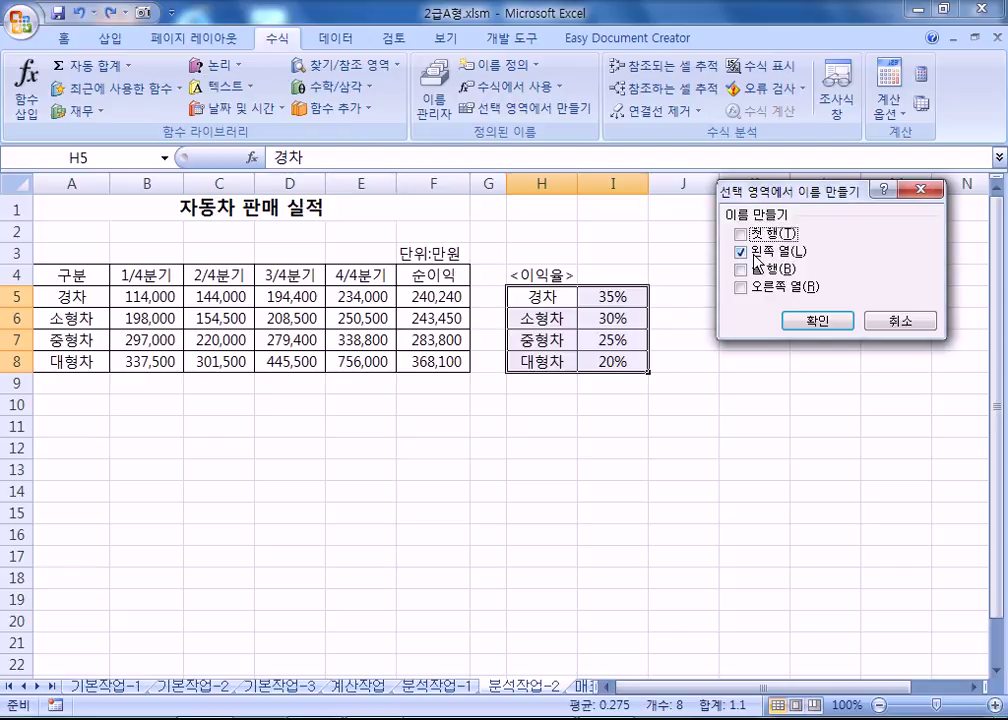
left_click(814, 321)
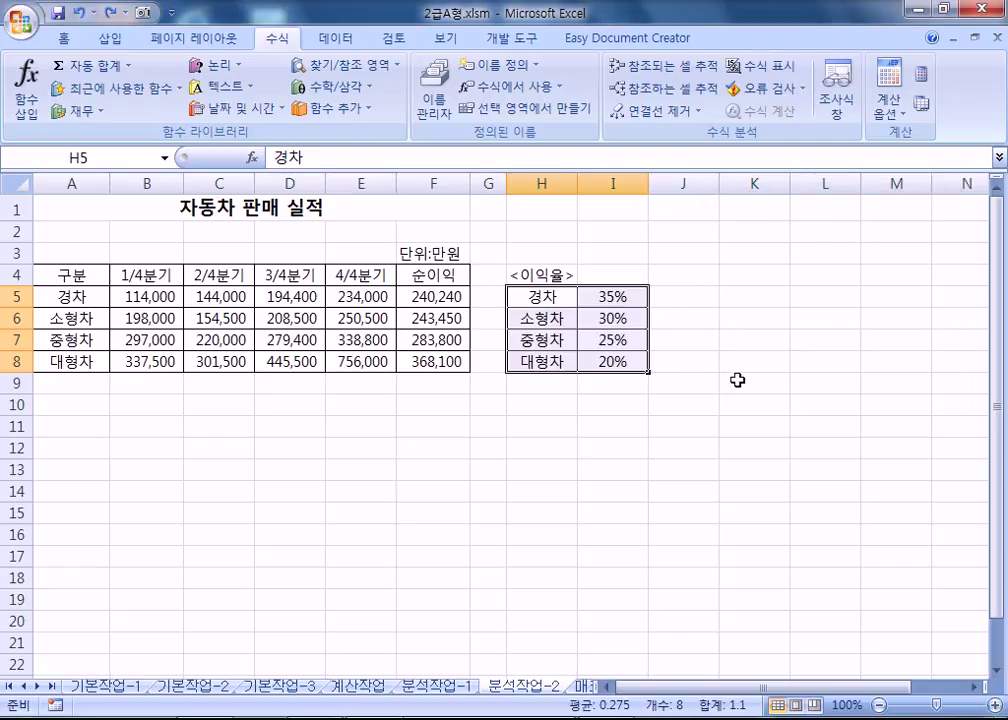
left_click(612, 297)
left_click(165, 158)
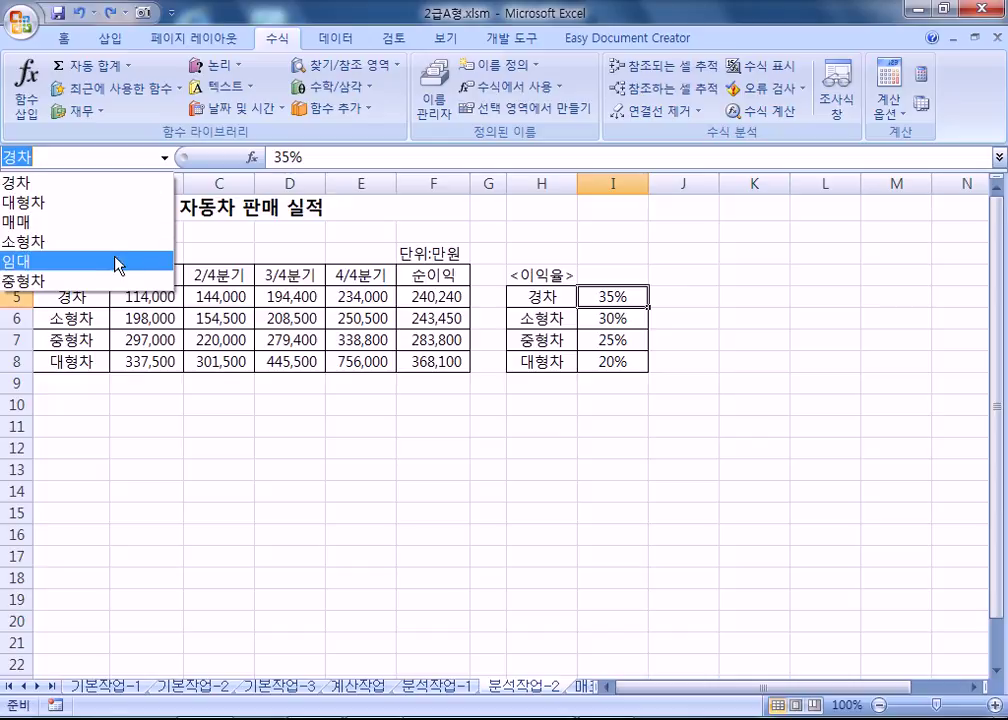
left_click(737, 399)
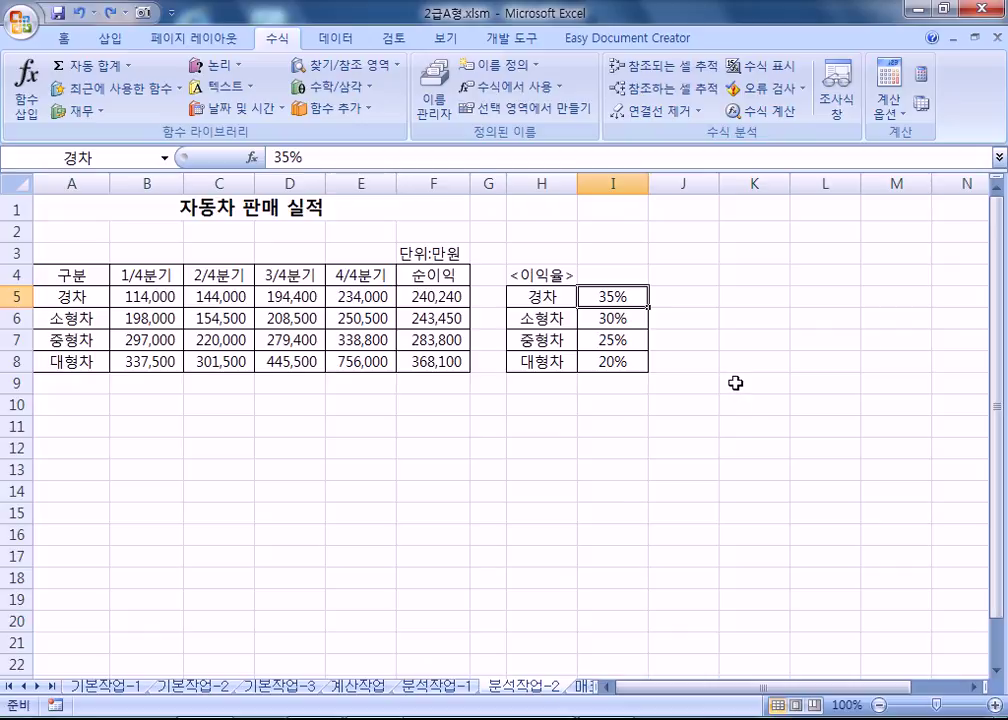
key("ctrl+Page_Up")
left_click(493, 688)
In Name Manager, delete the names 경차 and 대형차.
left_click(164, 158)
left_click(320, 90)
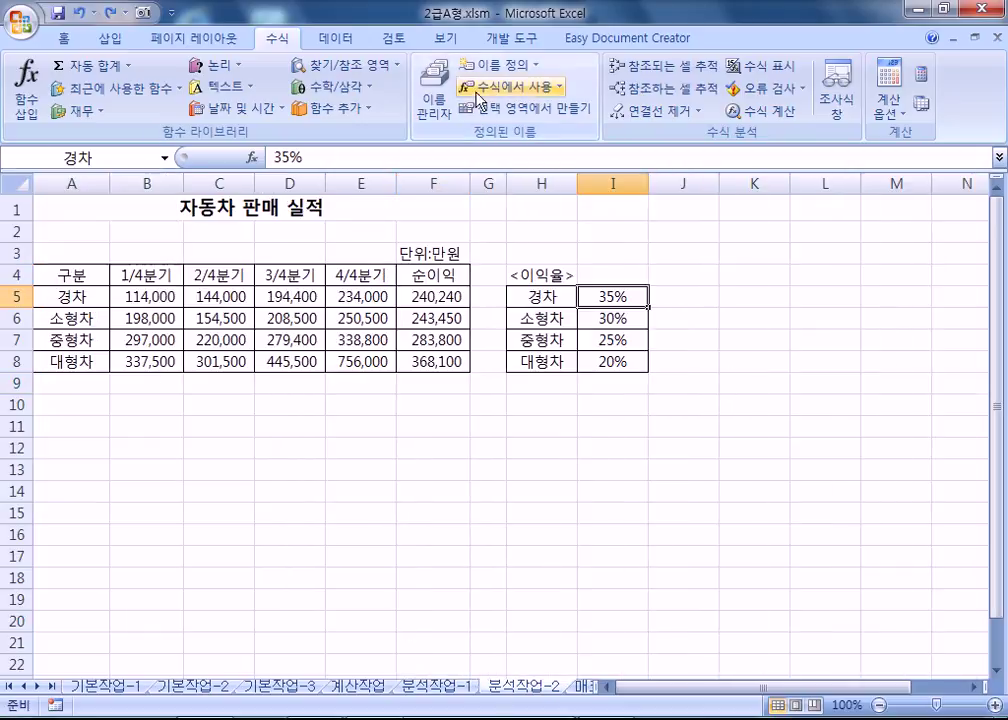
left_click(440, 122)
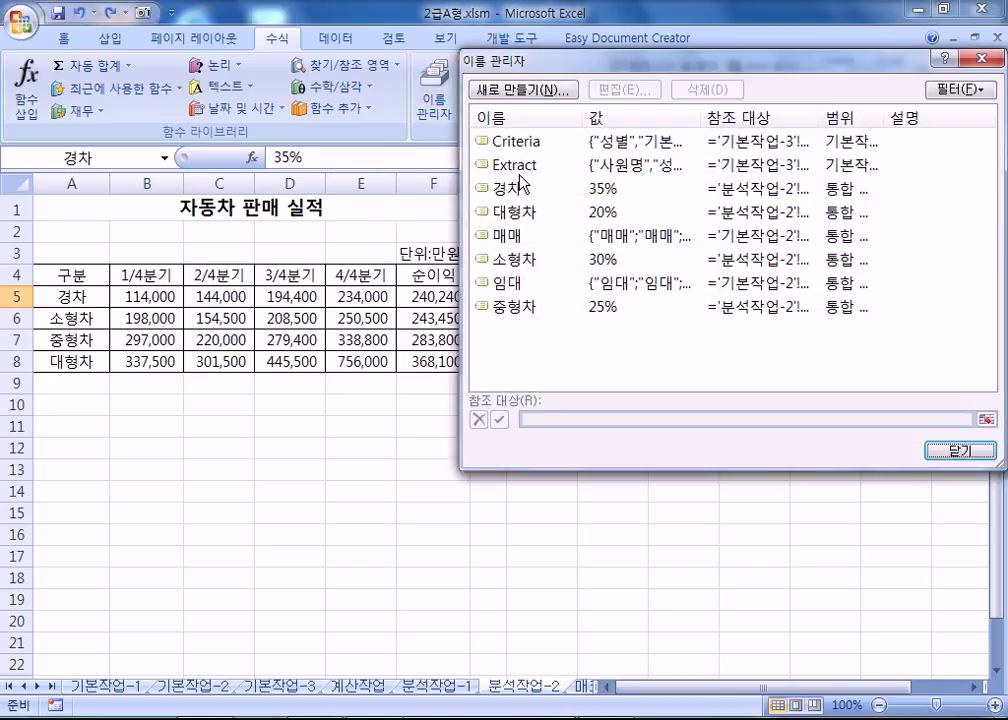
left_click(545, 188)
left_click(706, 89)
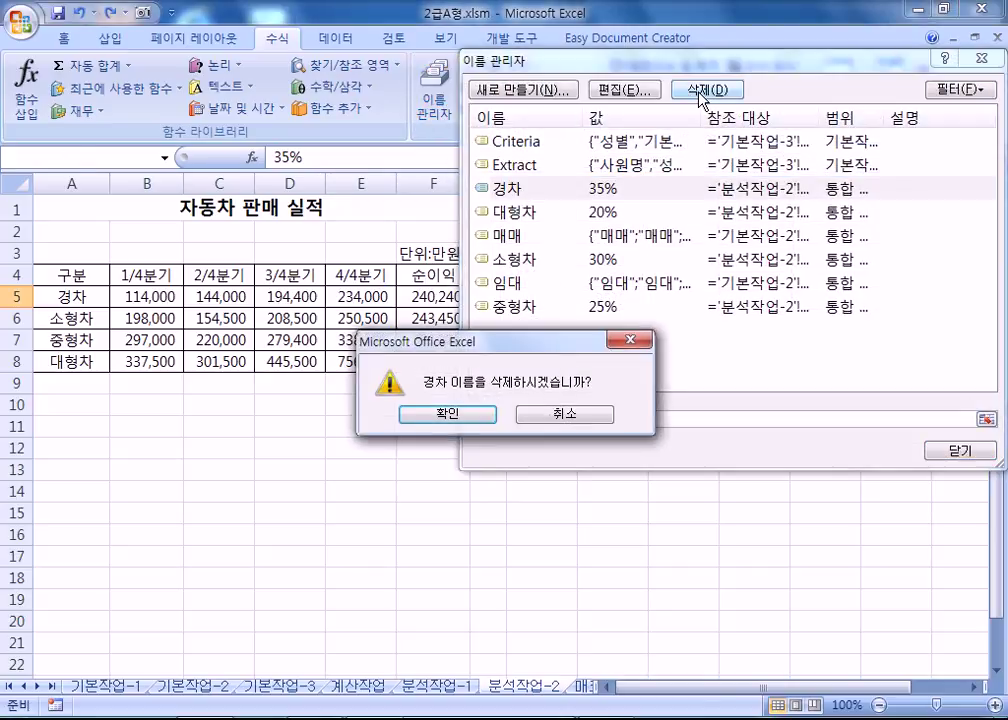
key("Return")
left_click(515, 188)
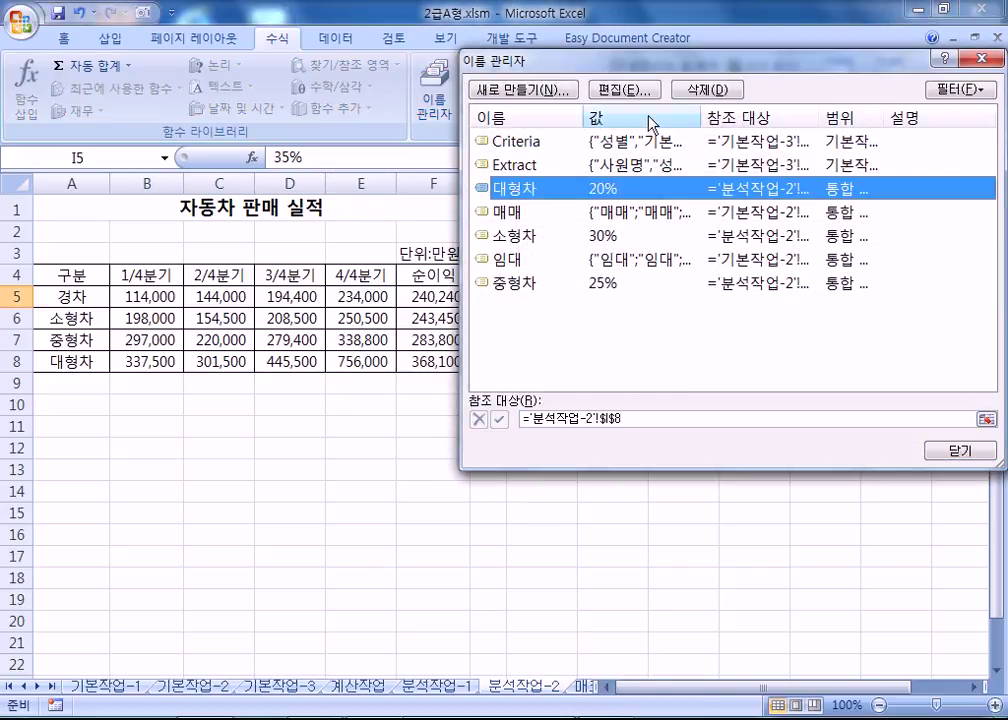
left_click(706, 89)
key("Return")
Delete the names 소형차 and 중형차, close Name Manager, and reselect H5:I8.
left_click(548, 212)
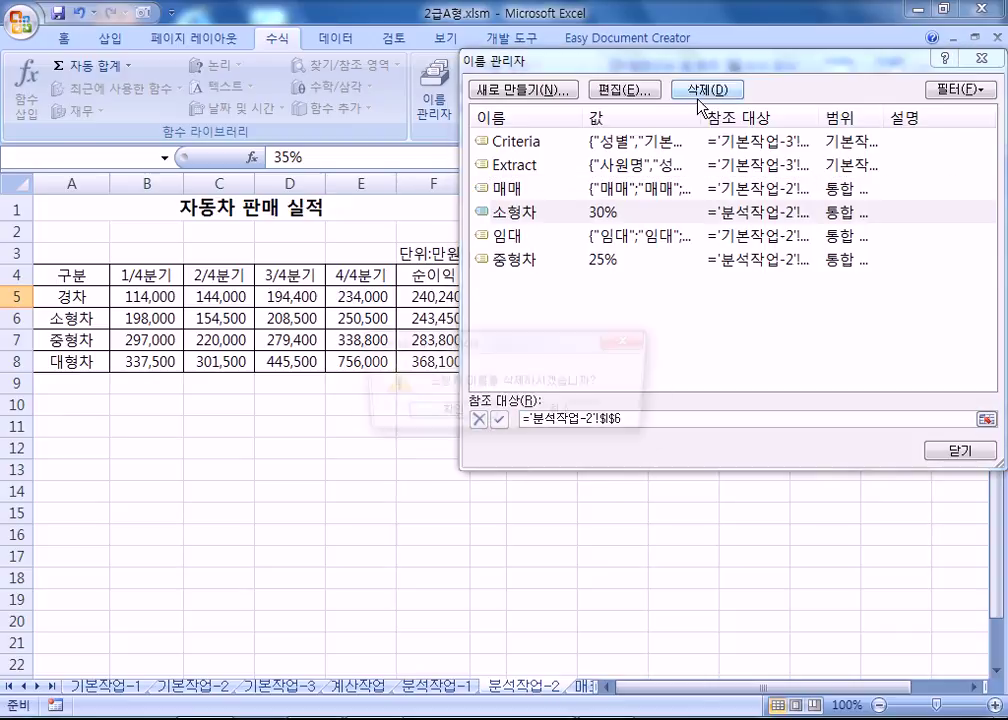
left_click(706, 89)
key("Return")
left_click(522, 235)
left_click(706, 89)
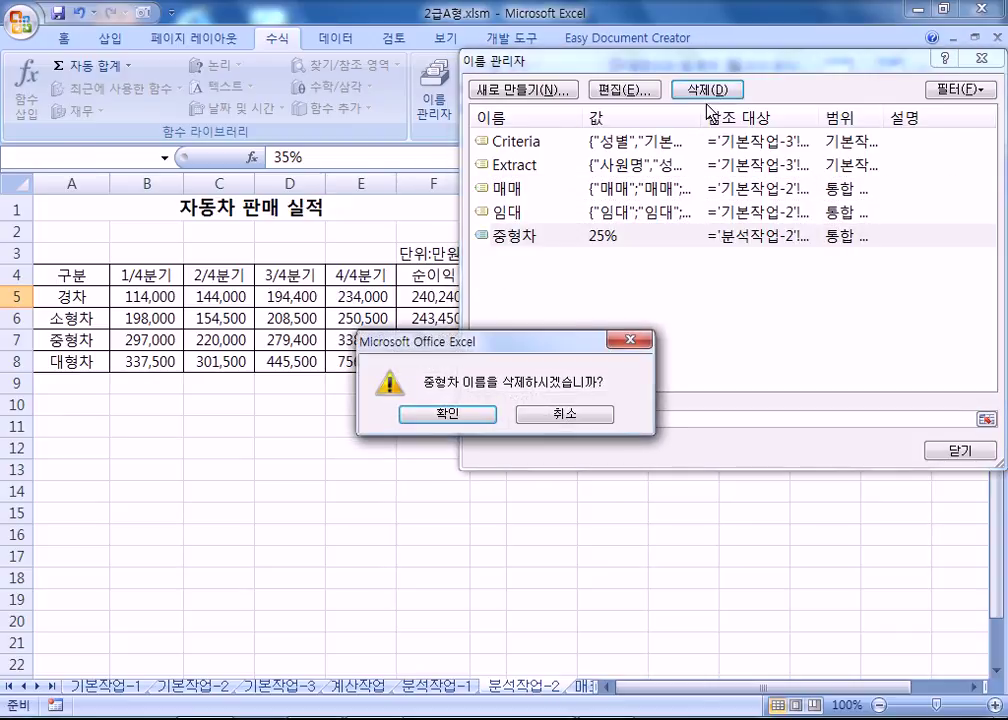
key("Return")
left_click(935, 451)
left_click(690, 470)
left_click_drag(541, 297, 614, 361)
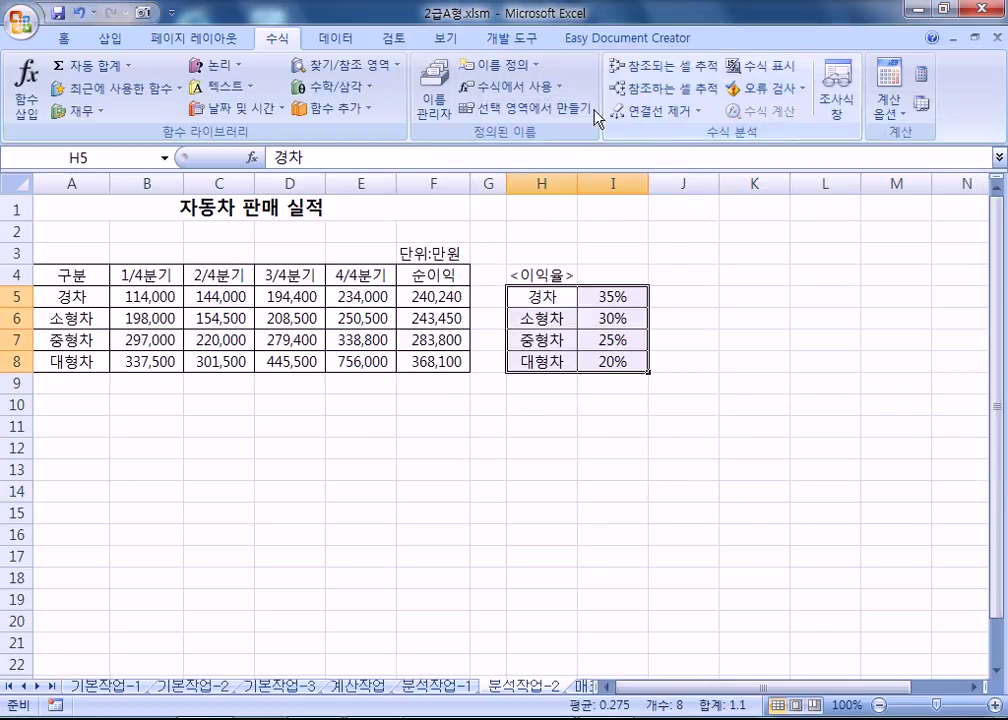
Name the rate cells 경차, 소형차, 중형차 and 대형차 from the column H labels, then verify them in the Name Box list.
left_click(514, 116)
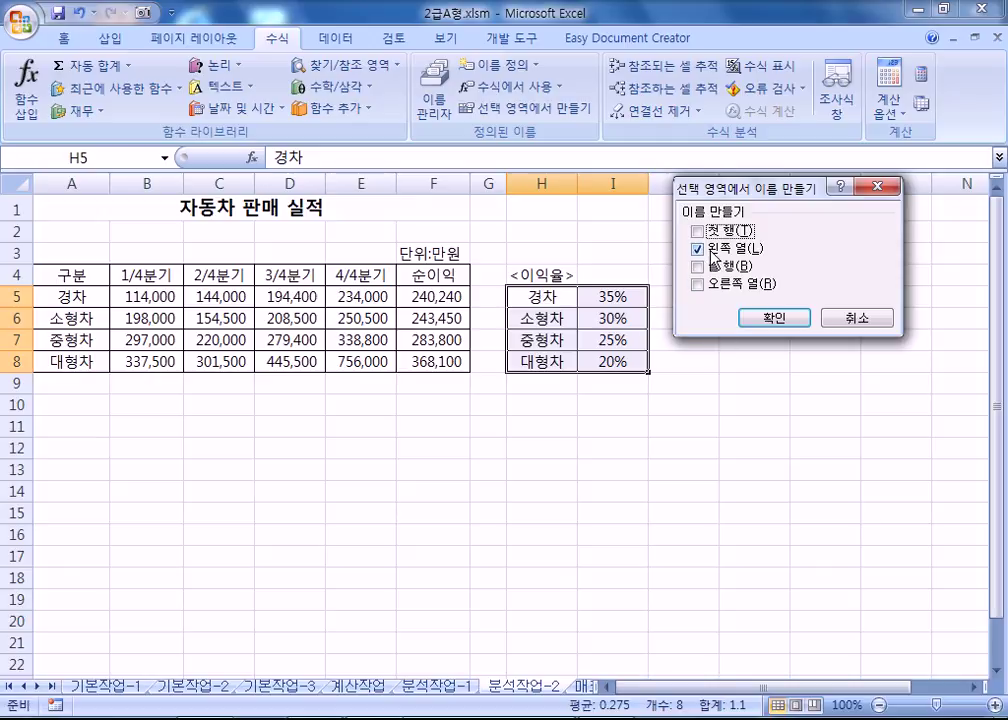
left_click(767, 319)
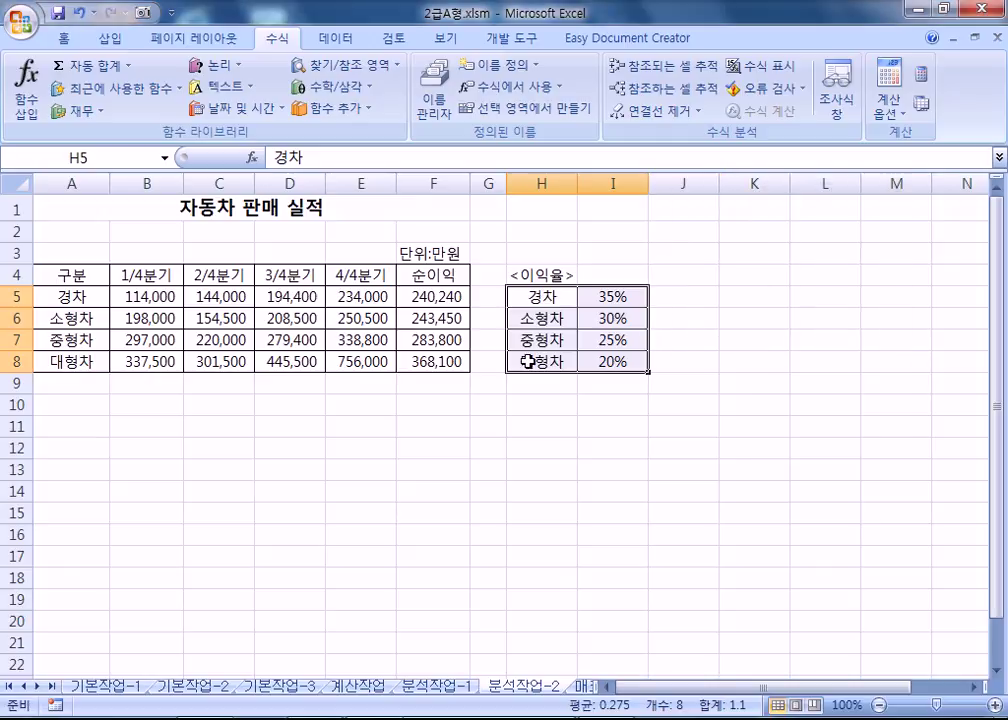
left_click(385, 450)
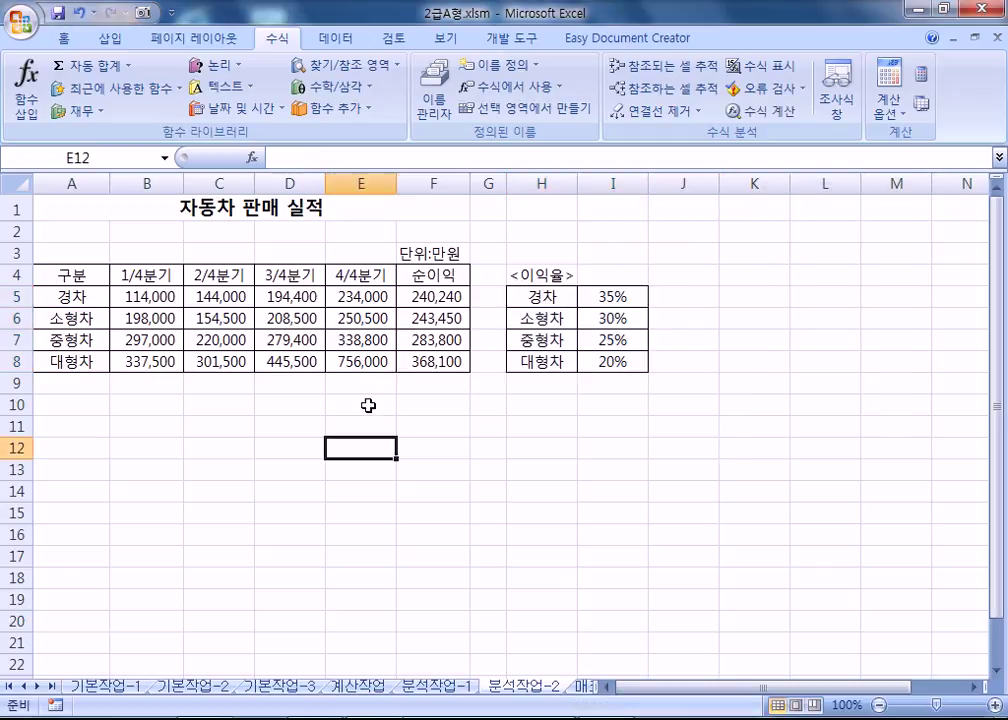
left_click(165, 158)
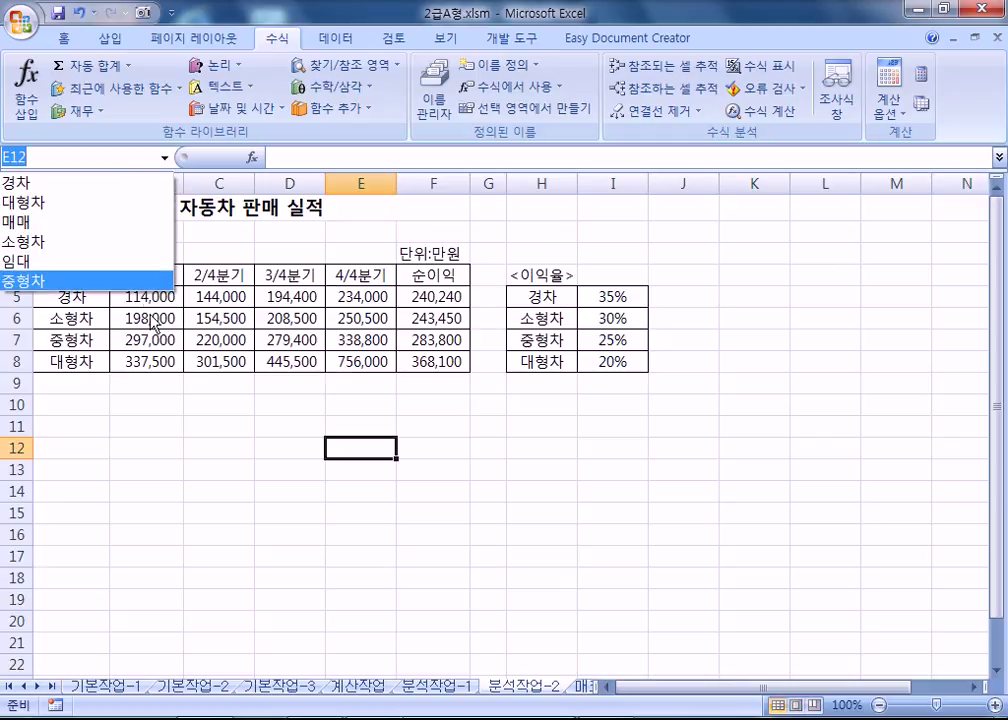
left_click(228, 407)
Create names from the sales table's top row only, then check the defined names list.
left_click_drag(68, 272, 421, 358)
left_click(503, 110)
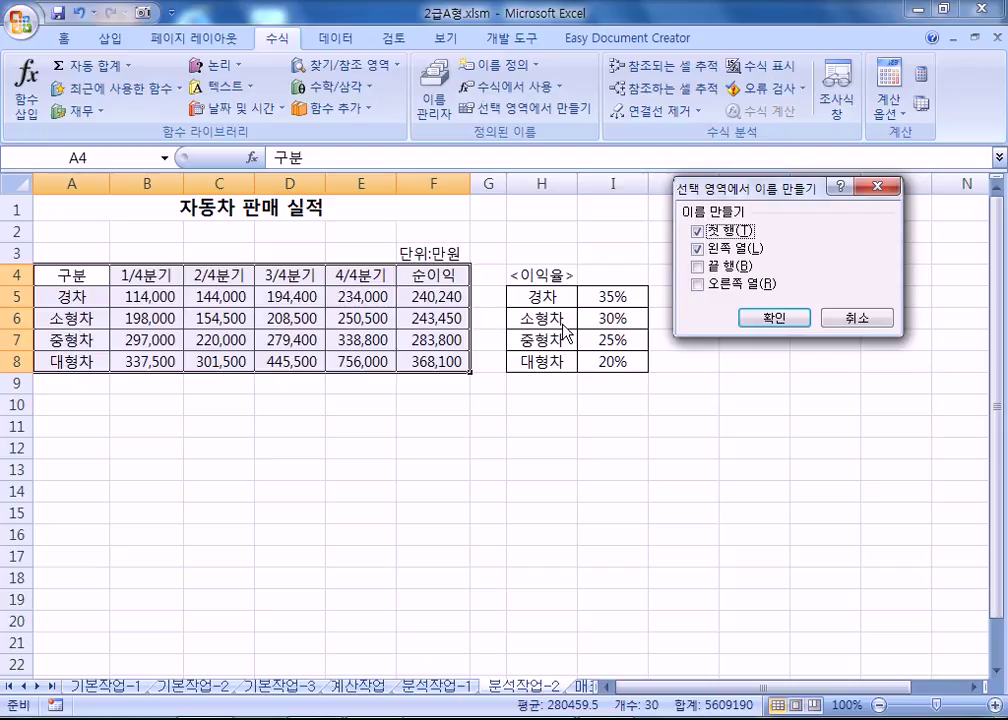
left_click(698, 248)
left_click(775, 318)
left_click(138, 298)
left_click(164, 158)
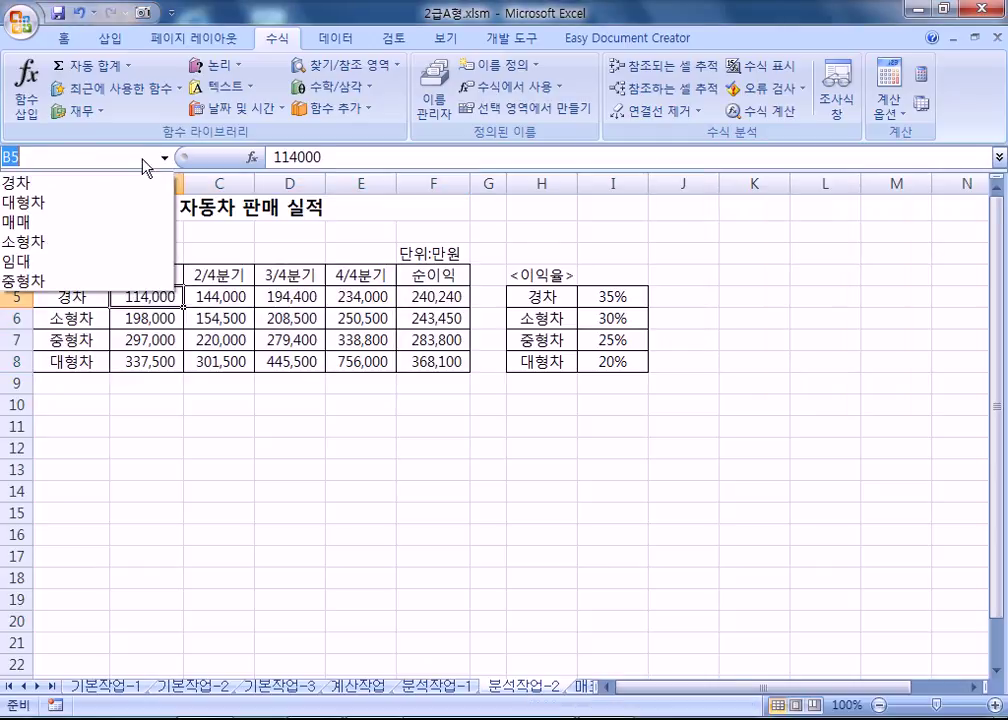
key("Escape")
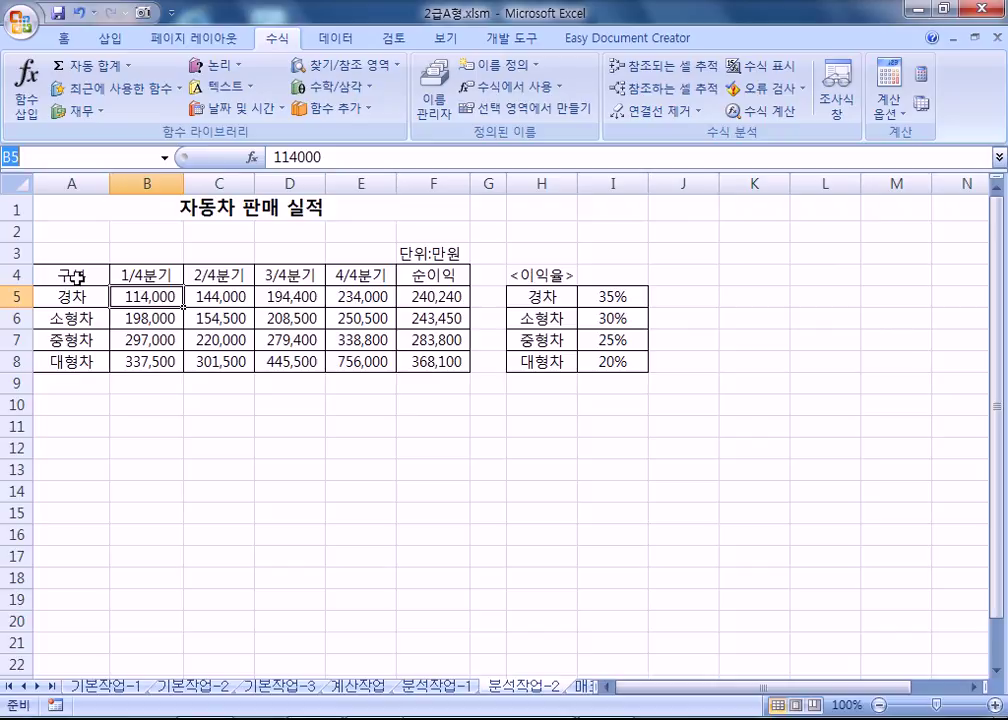
Name the quarter and 순이익 columns in B4:F8 after their row-4 headers.
left_click_drag(77, 277, 420, 360)
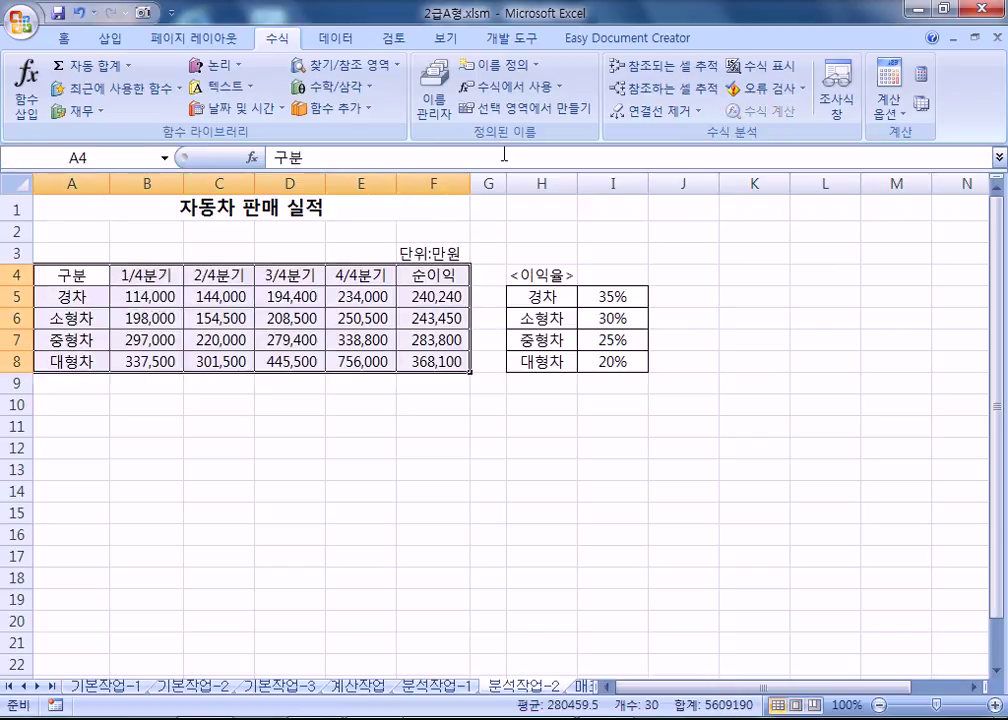
left_click(434, 100)
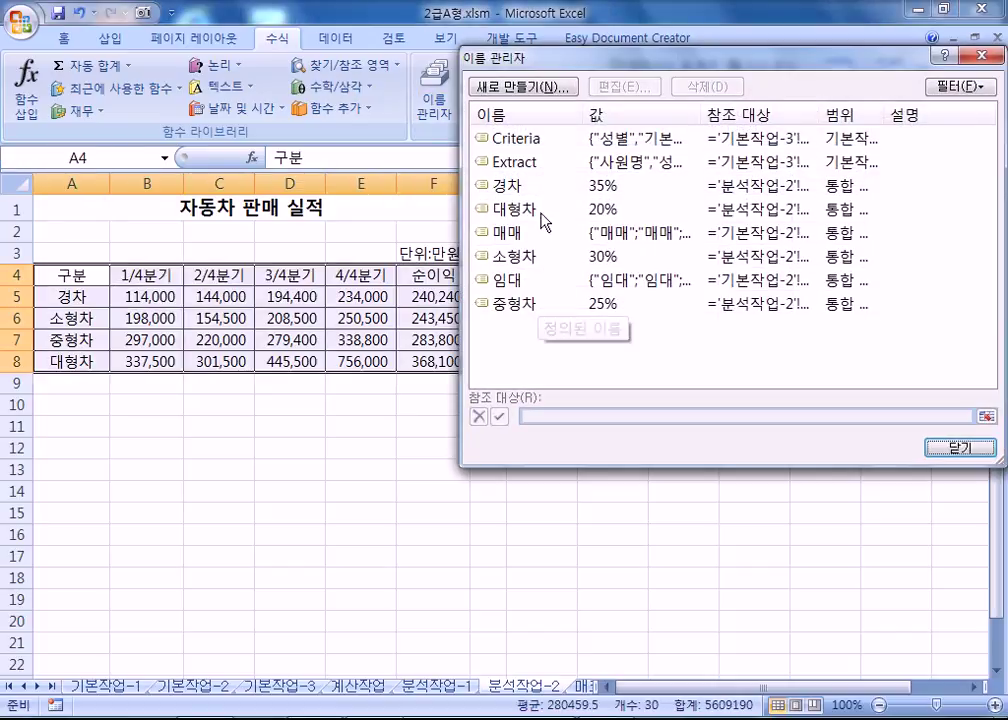
left_click(962, 448)
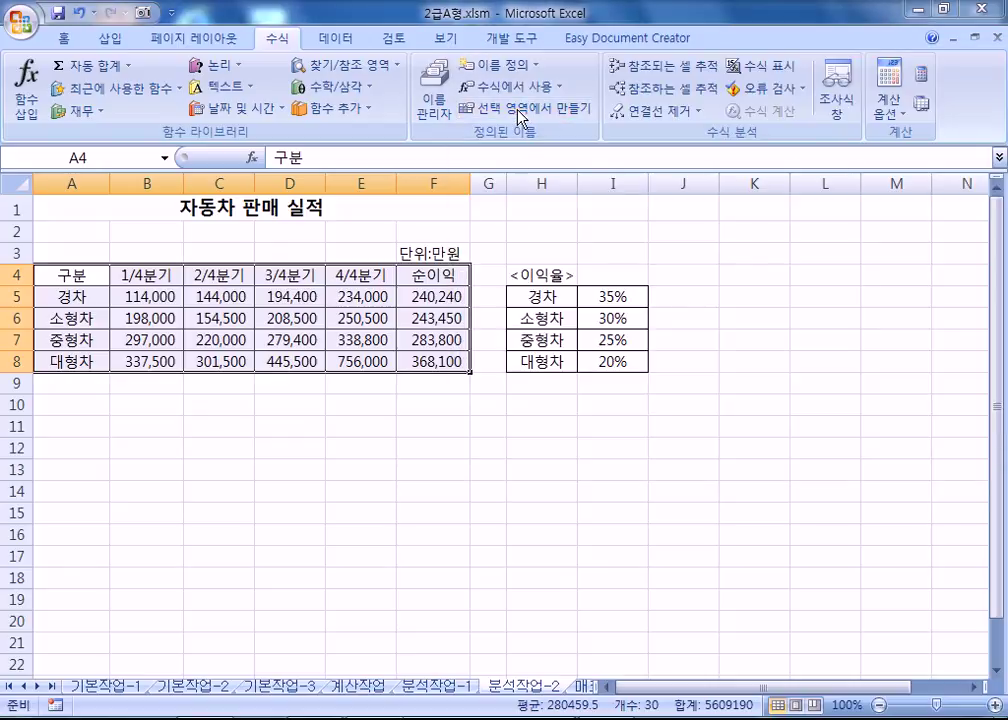
left_click(530, 107)
left_click(645, 248)
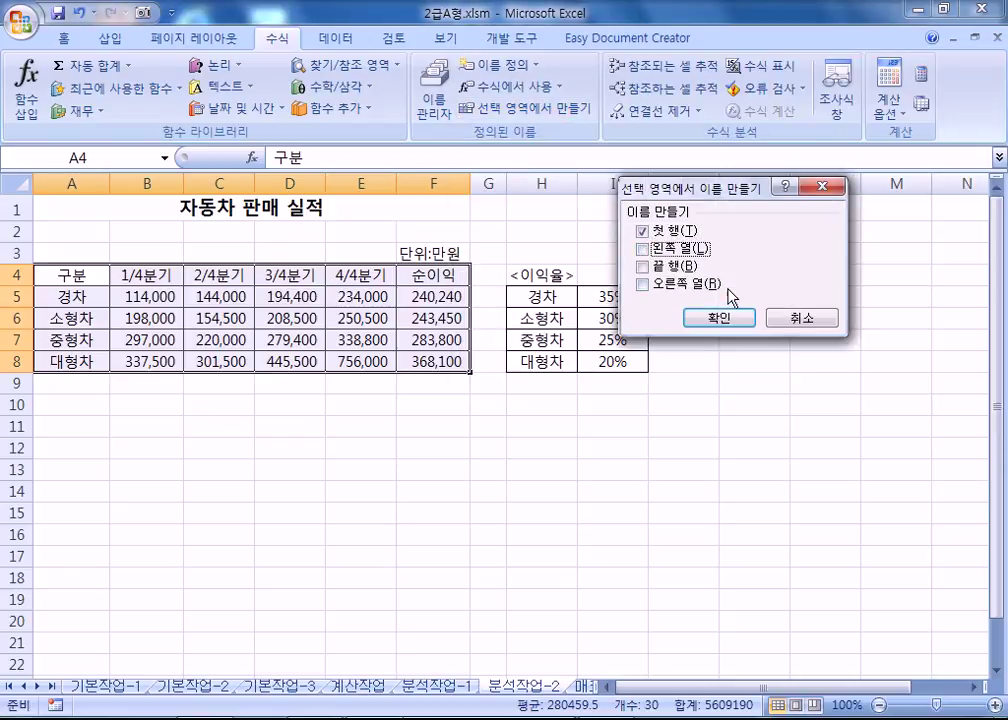
left_click(800, 318)
left_click_drag(173, 273, 434, 360)
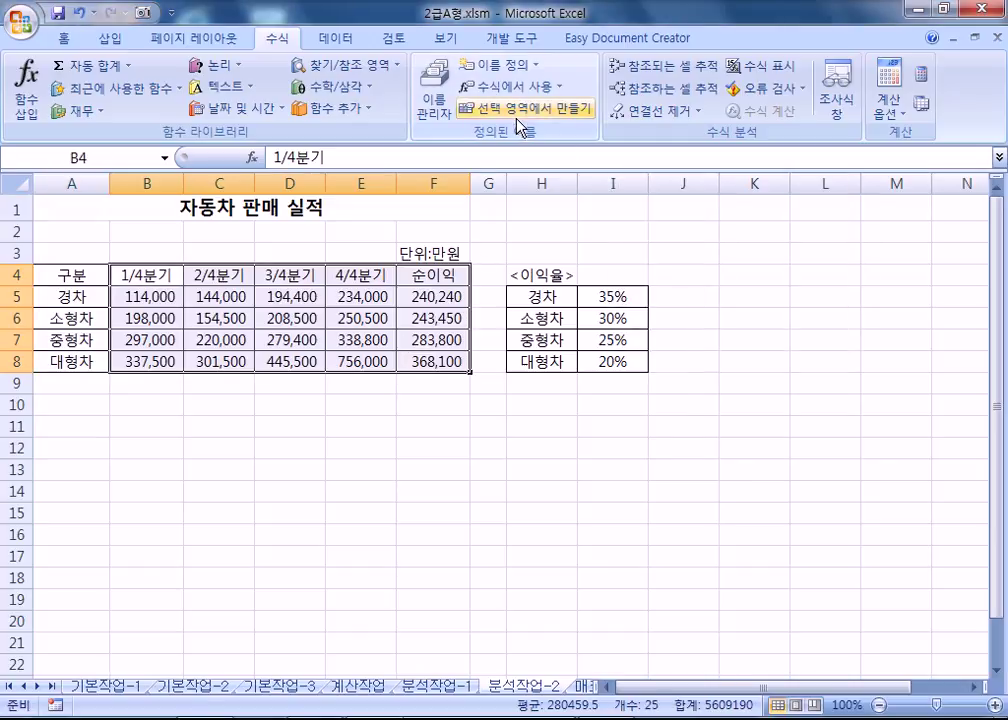
left_click(530, 107)
left_click(718, 316)
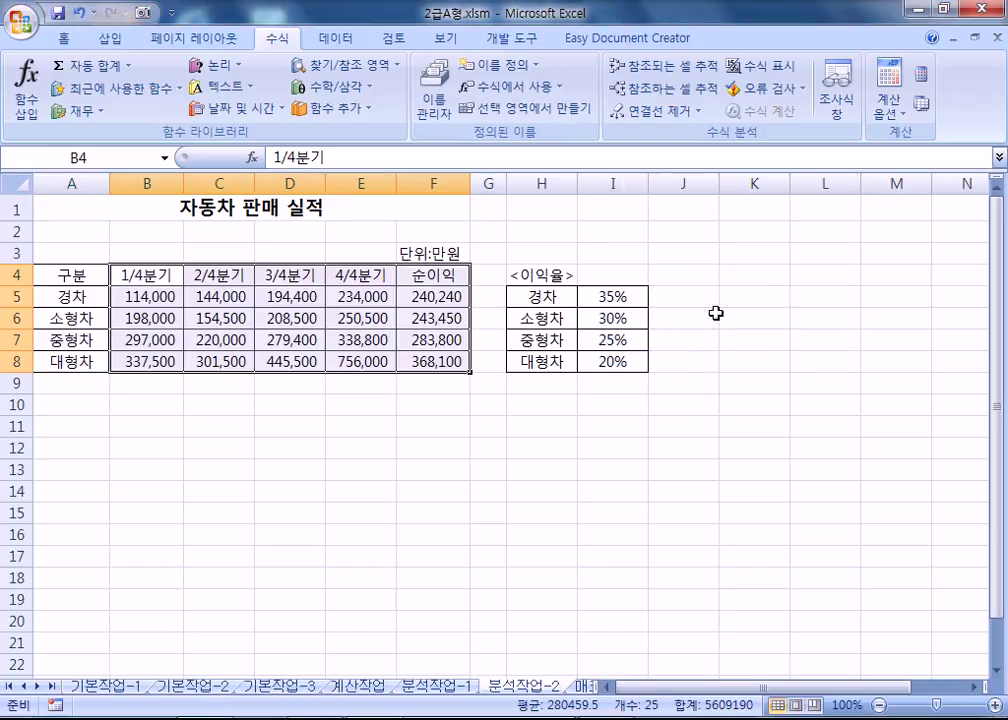
Review the defined names, including _1_4분기 to _4_4분기, Criteria, Extract and the rate names, in Name Manager.
left_click(276, 272)
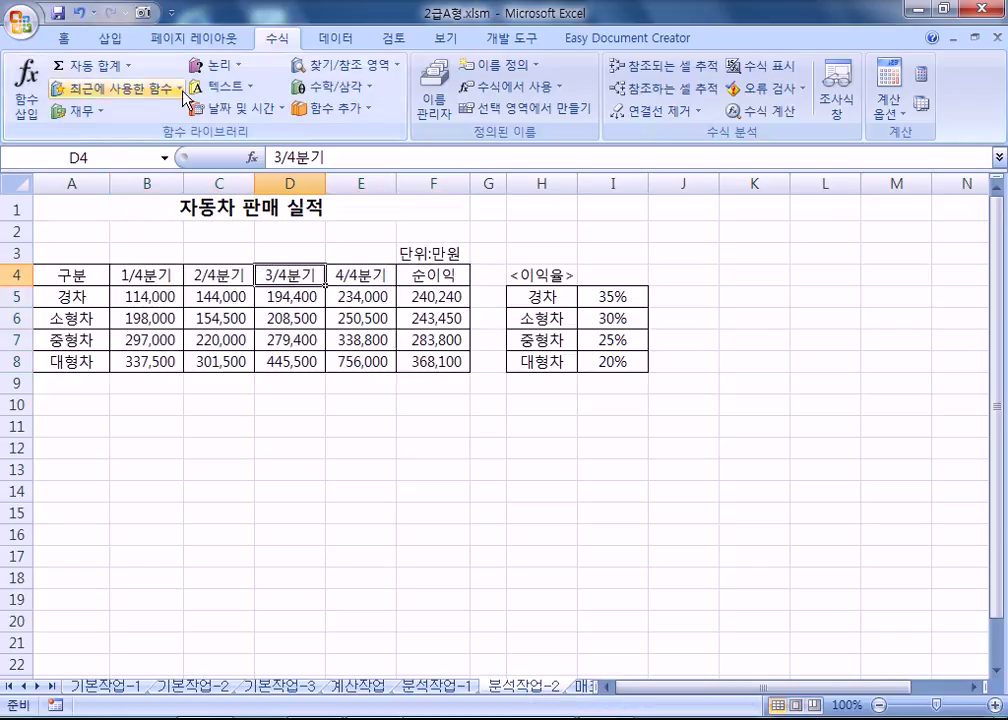
left_click(165, 158)
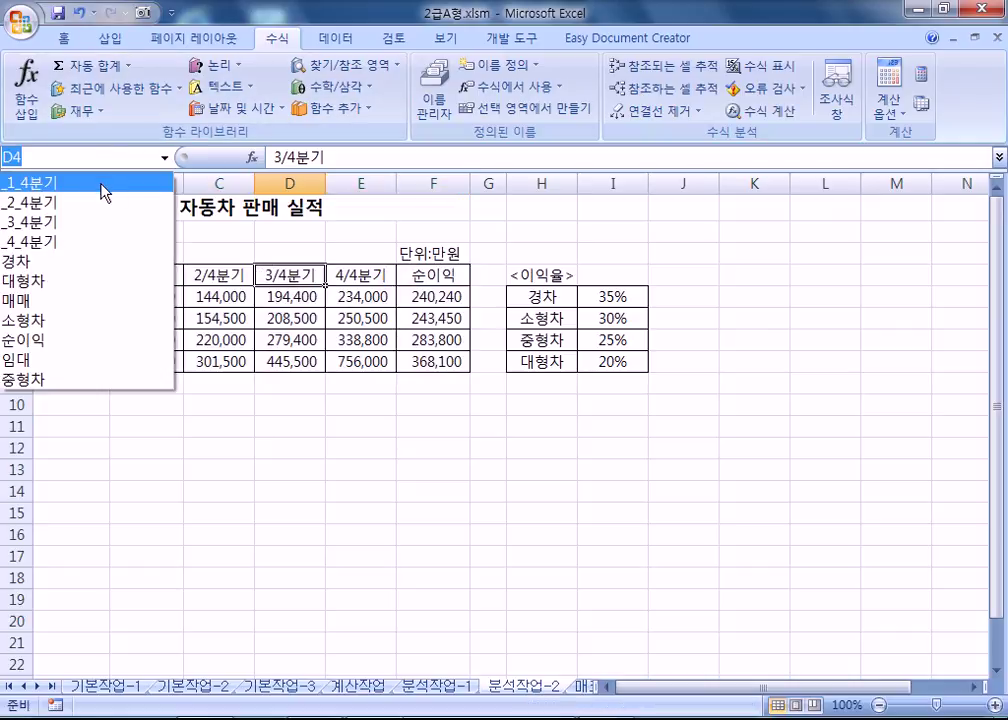
left_click(294, 294)
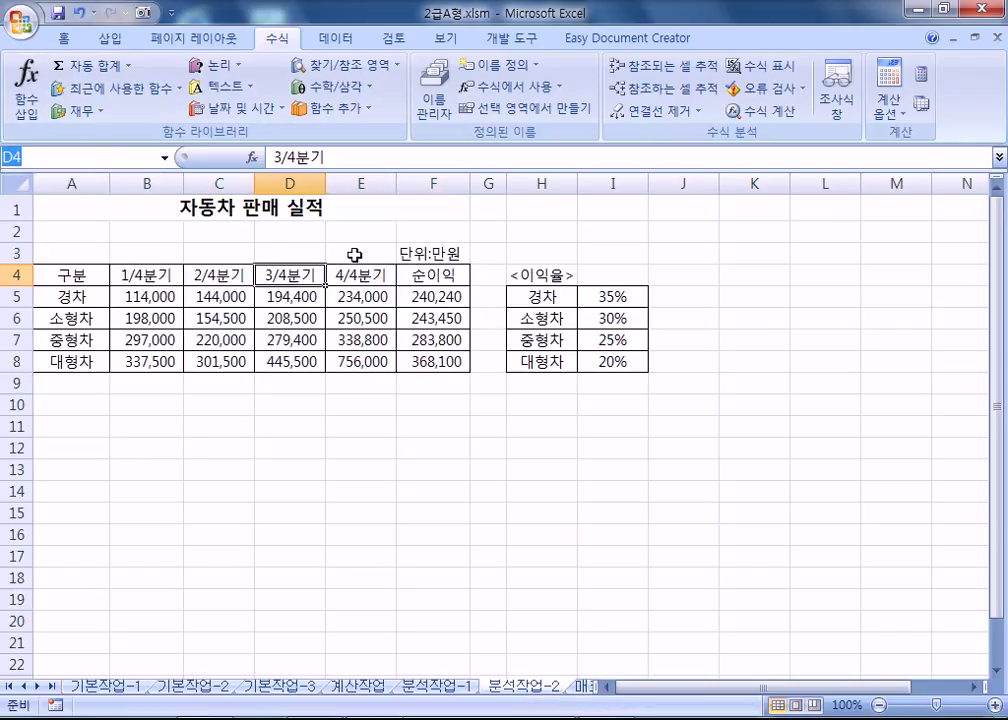
left_click(262, 304)
left_click(288, 280)
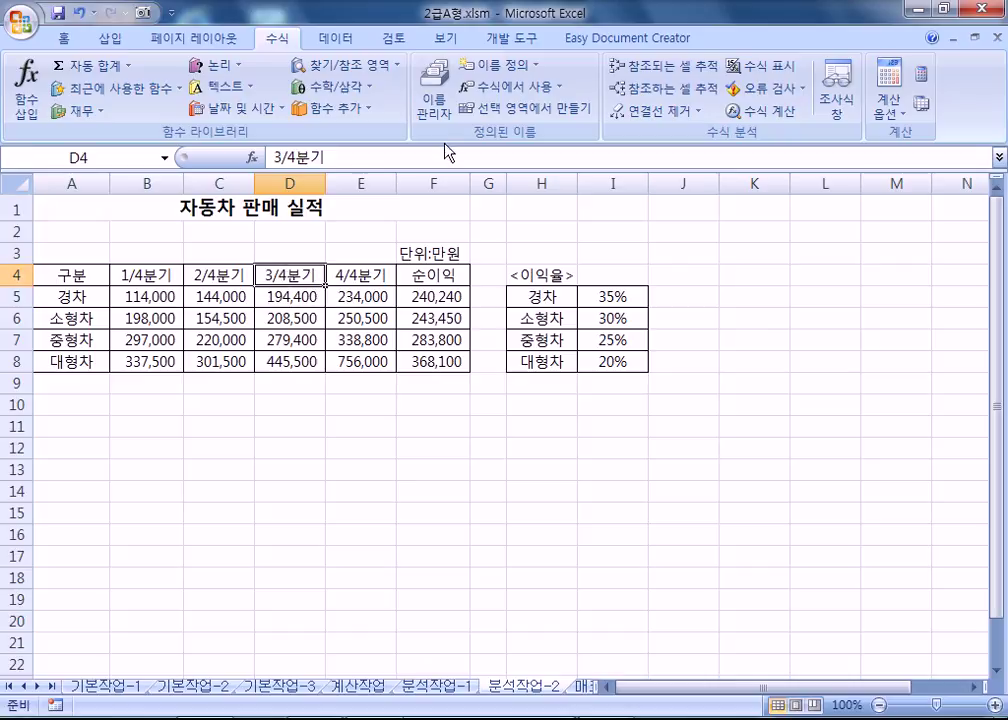
left_click(436, 110)
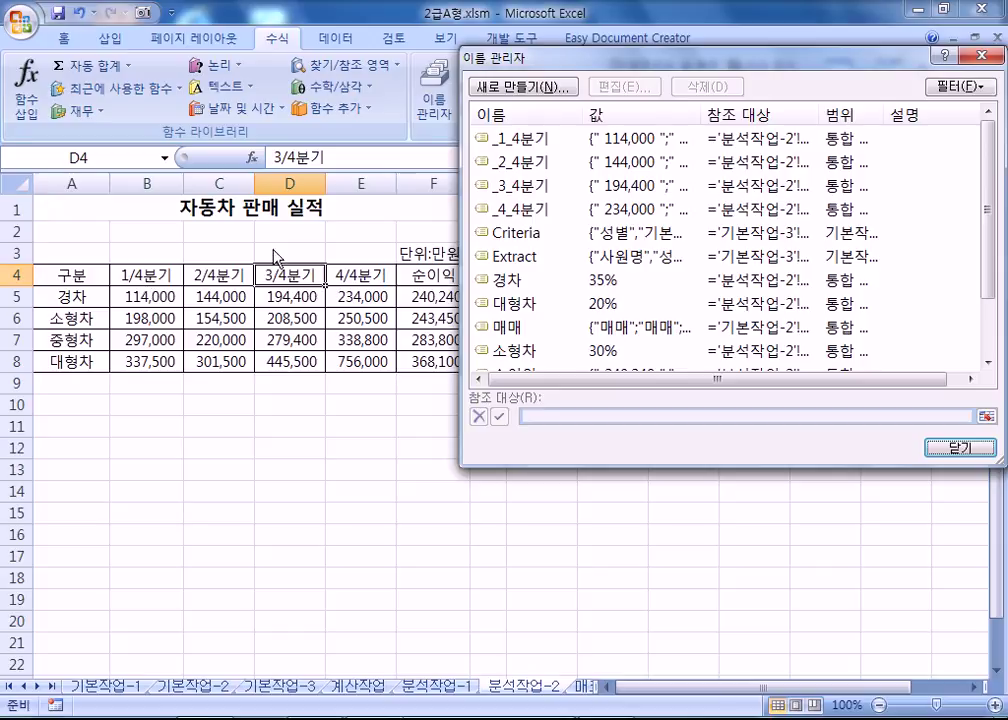
Inspect the _1_4분기 name's range against the header cells B4 to F4.
left_click(502, 140)
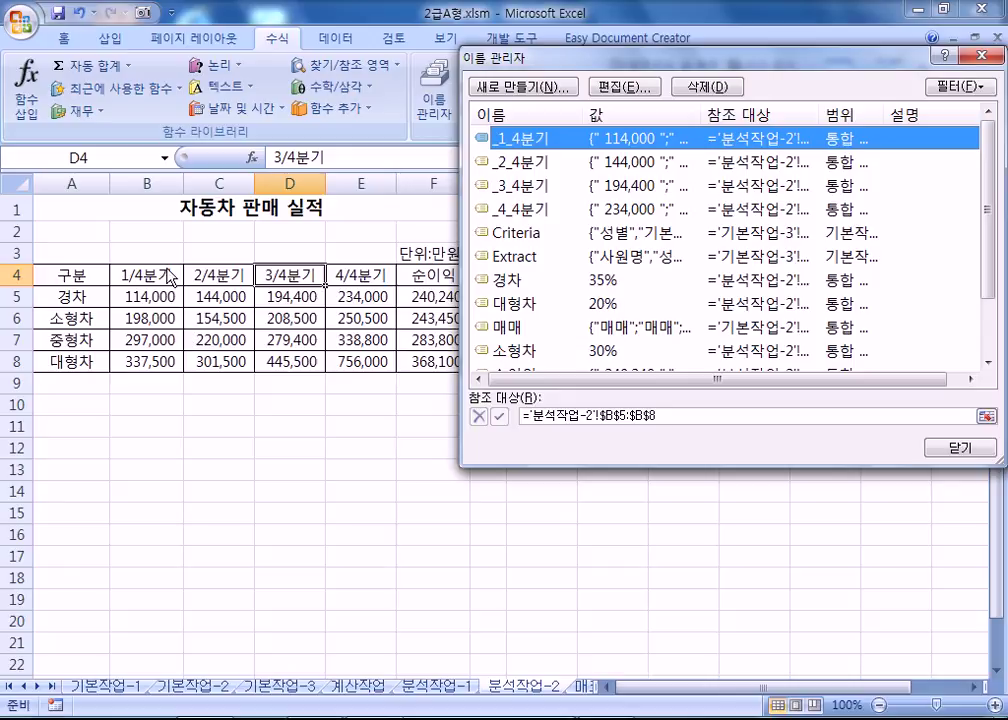
left_click(955, 447)
left_click_drag(129, 278, 400, 271)
left_click(418, 272)
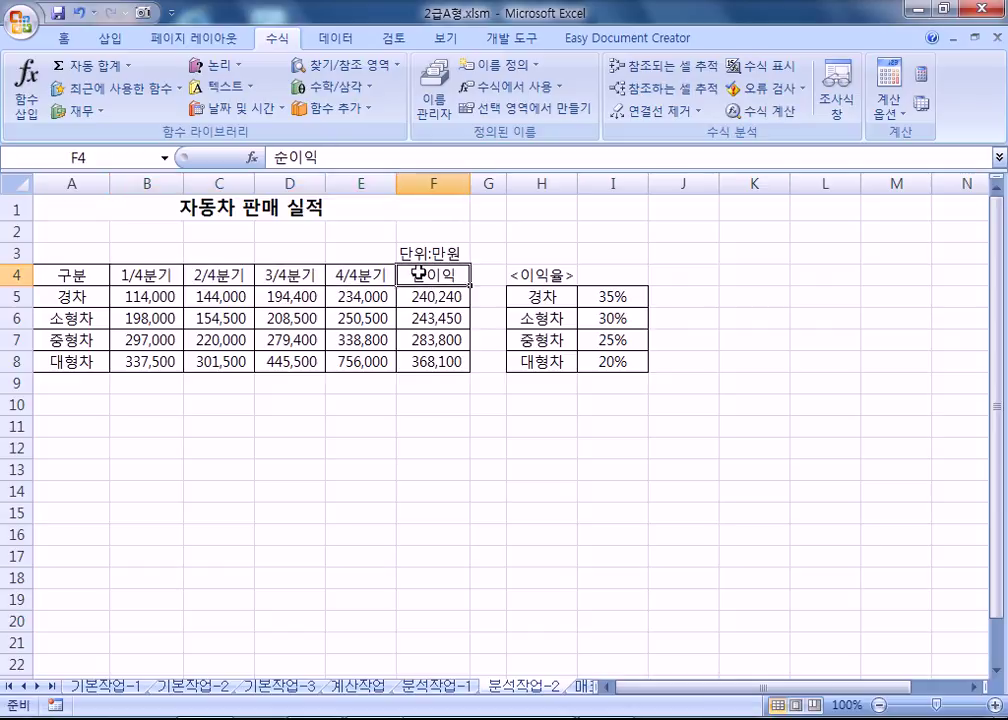
left_click(452, 122)
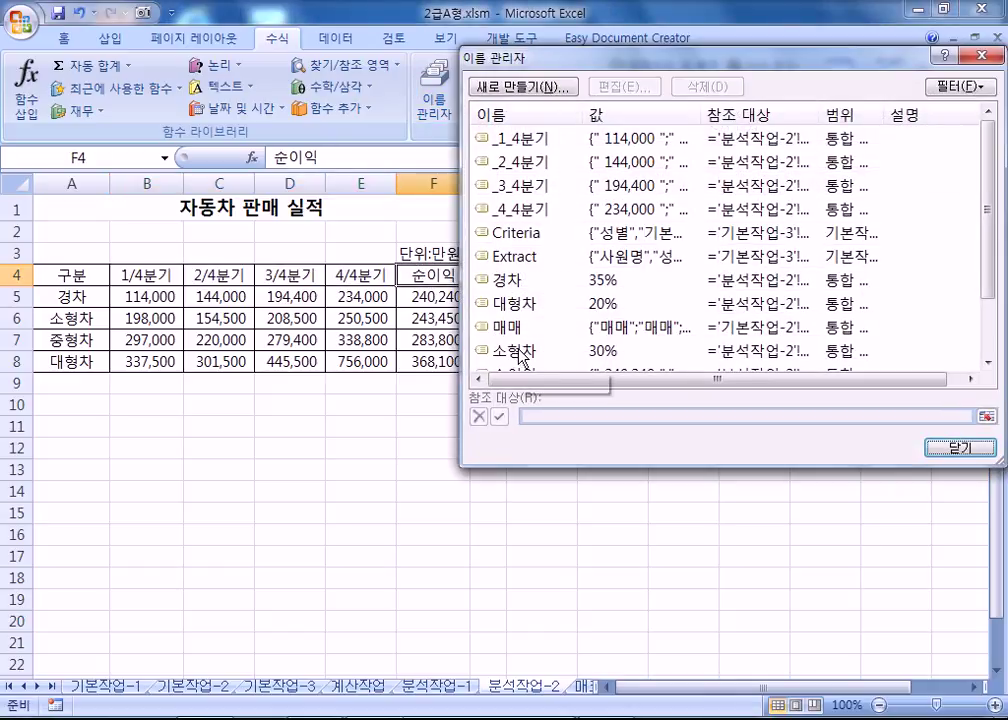
Delete the names _1_4분기 to _4_4분기 and 순이익, keeping the rate names 경차 to 대형차.
left_click(522, 209, "shift")
left_click(700, 86)
left_click(493, 413)
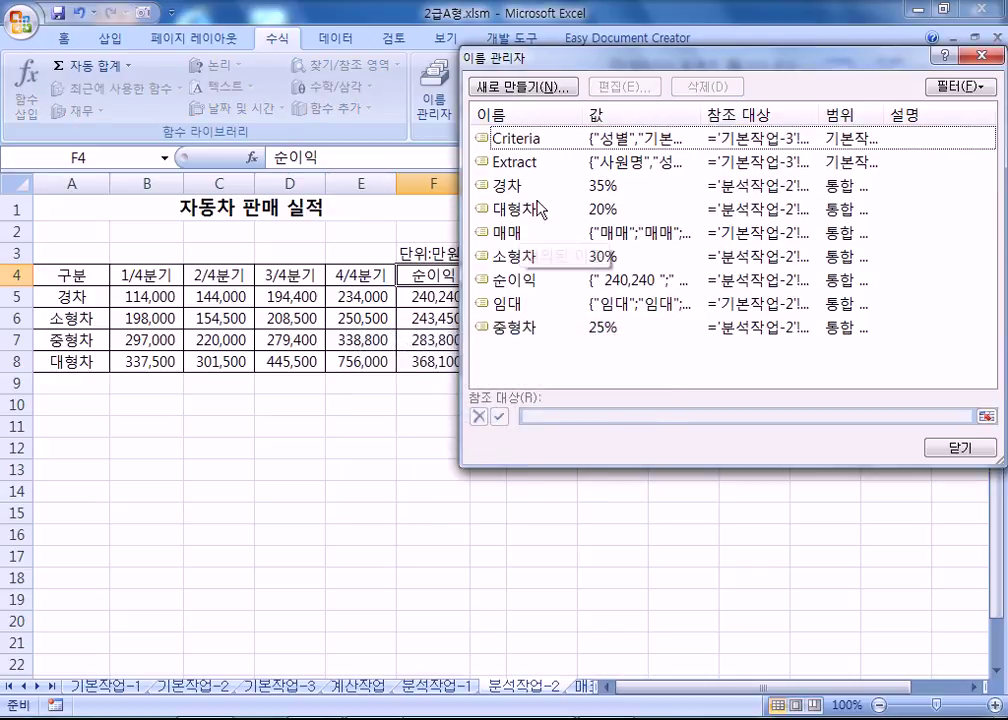
left_click(519, 279)
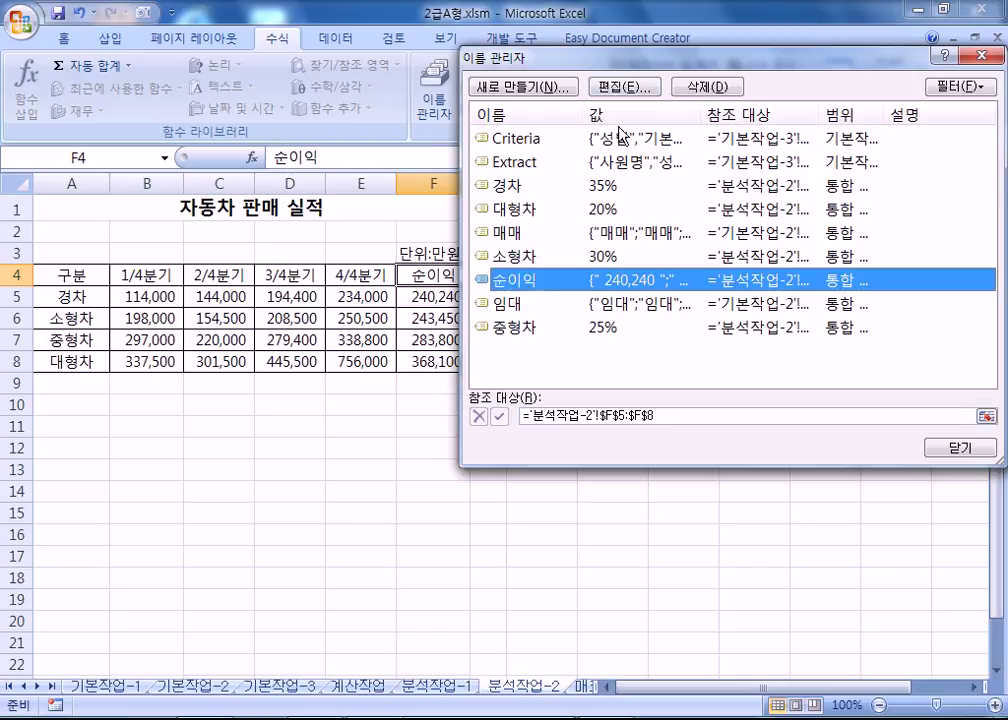
left_click(707, 86)
left_click(449, 414)
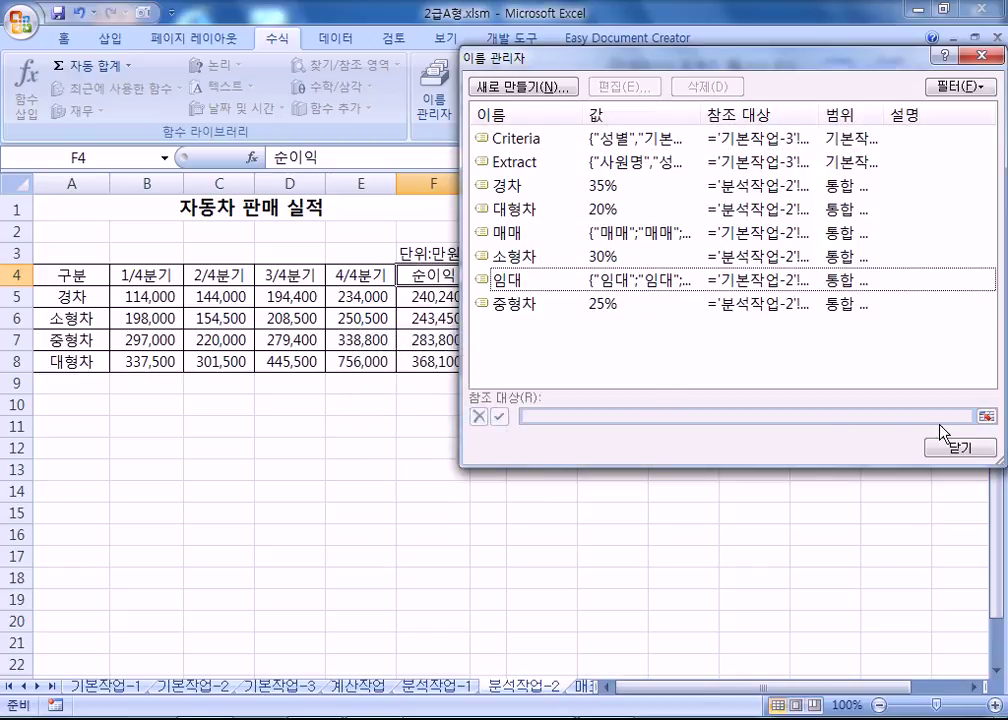
left_click(960, 449)
left_click(493, 486)
left_click(625, 294)
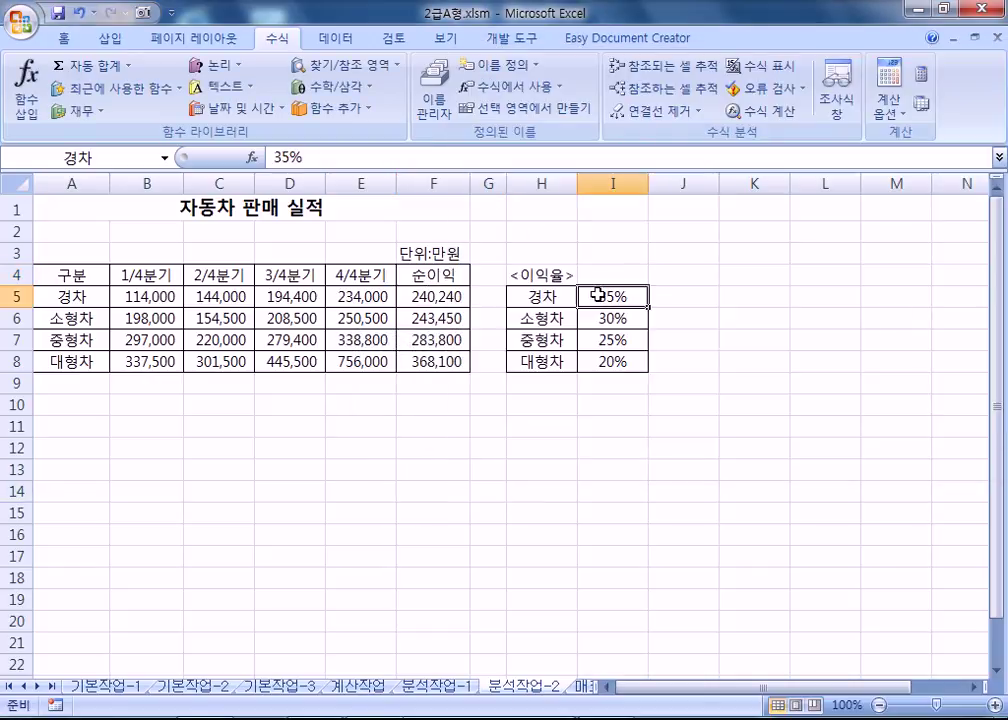
Name net profit cells F5 경차순이익 and F6 소형차순이익 via the Name Box.
left_click(612, 317)
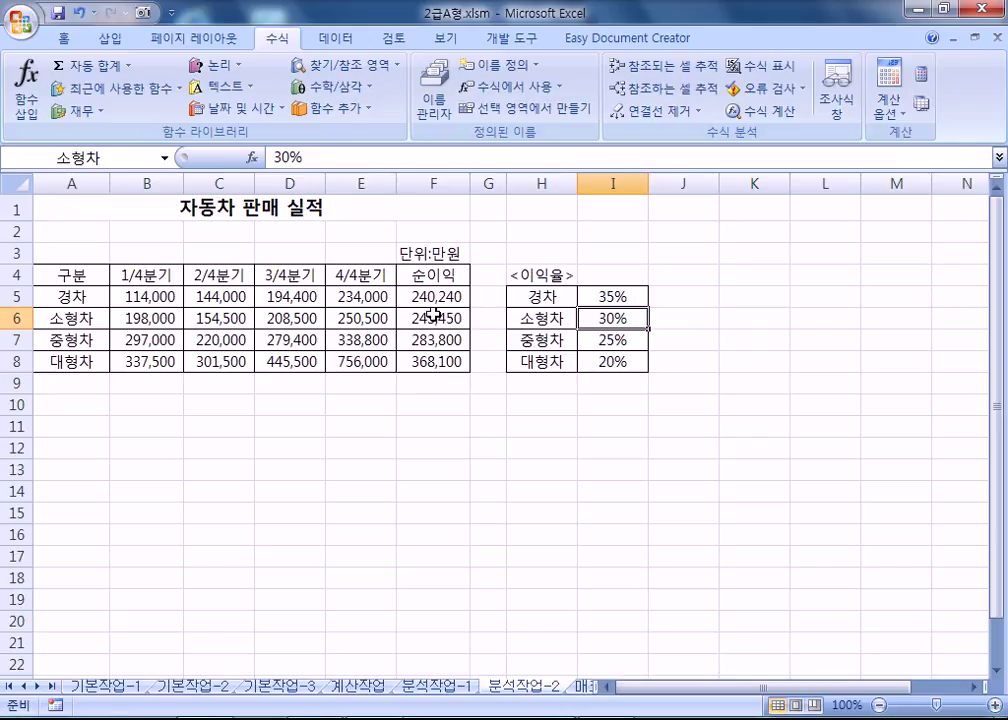
left_click(430, 319)
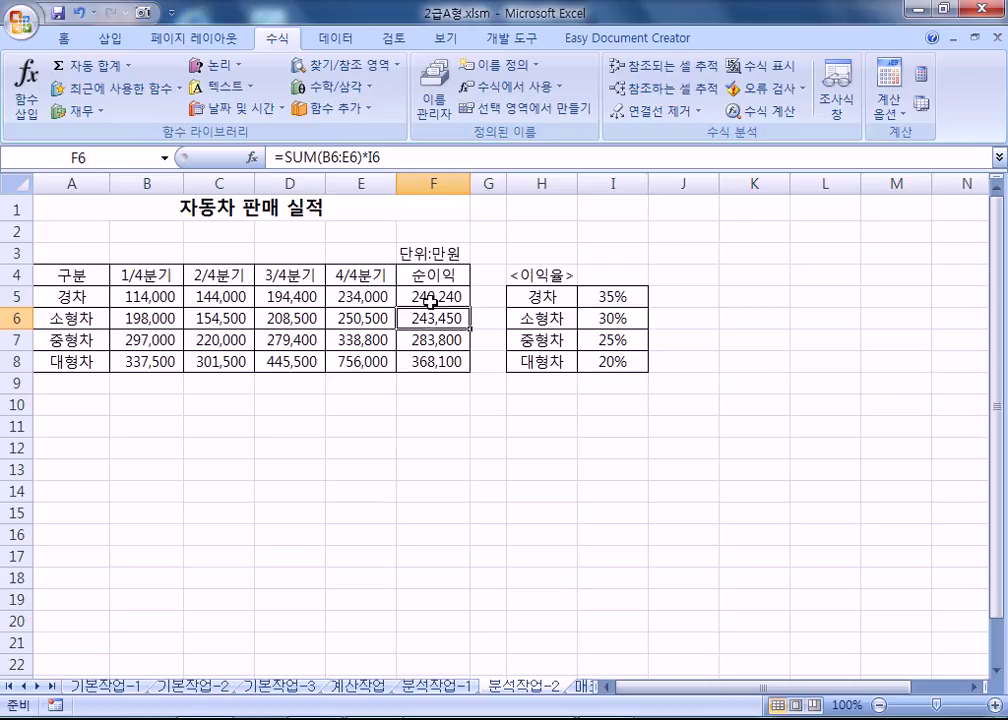
left_click(428, 297)
left_click(100, 163)
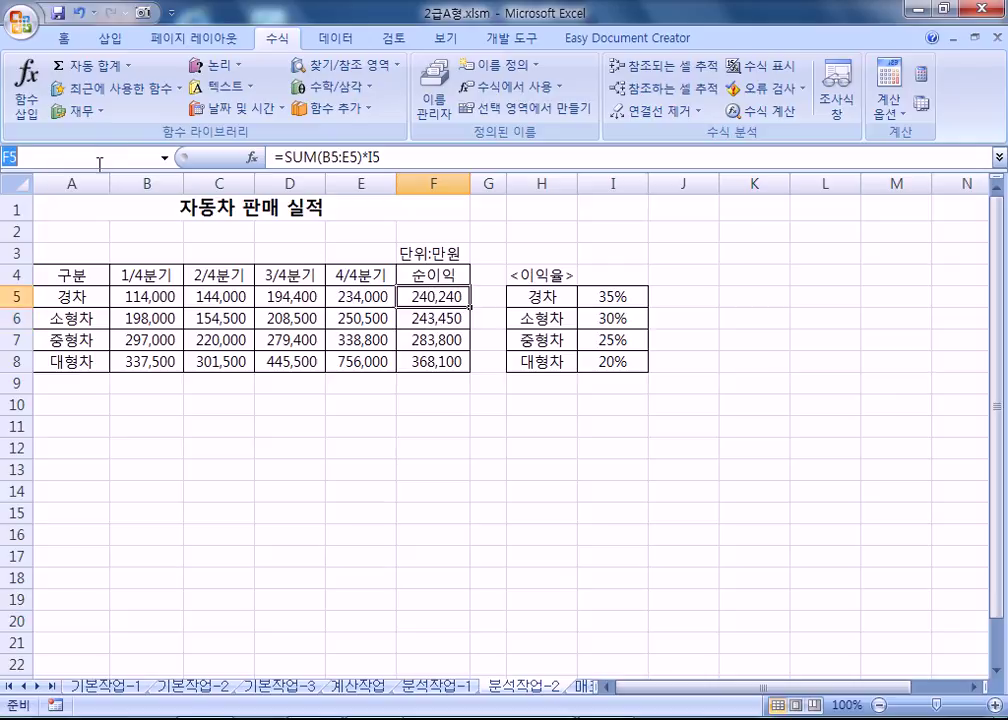
type("겨")
type("차순")
type("이익")
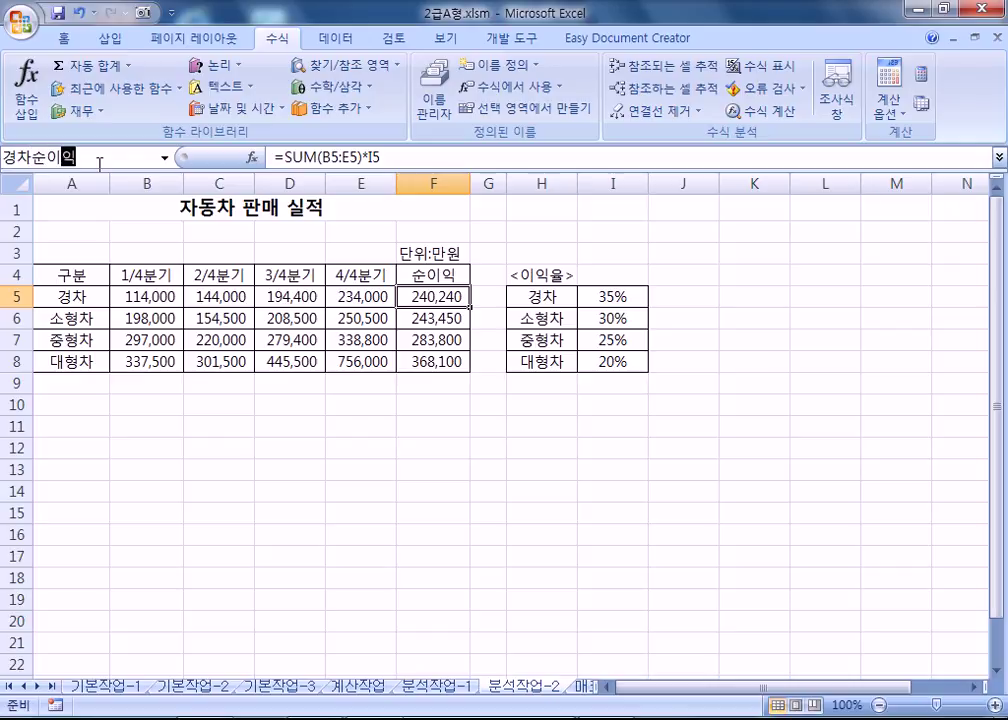
key("Return")
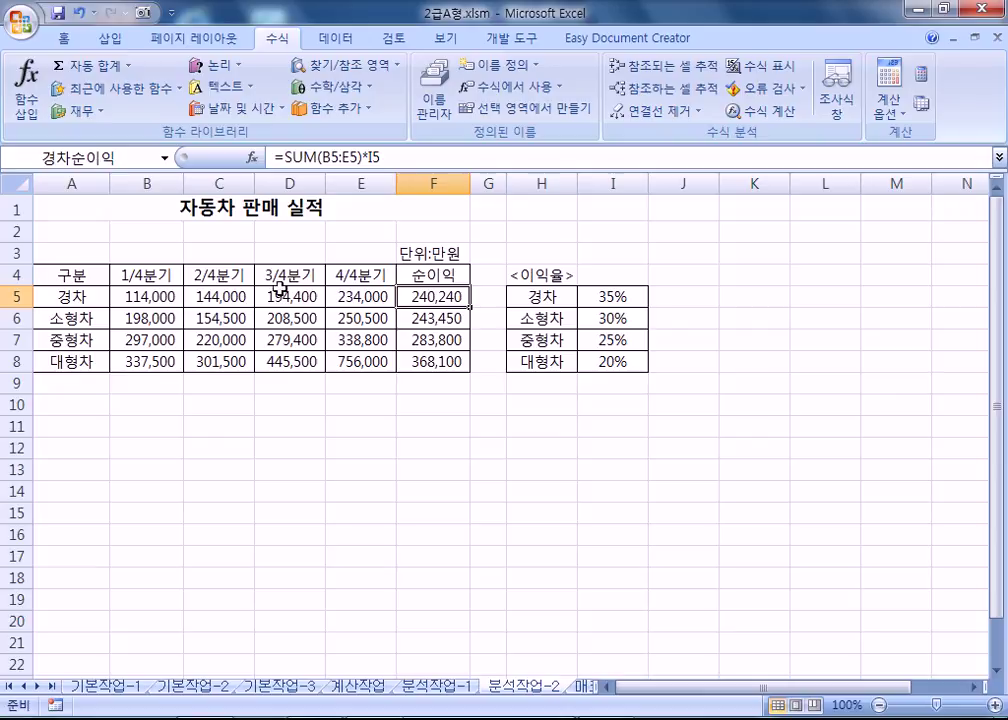
left_click(435, 319)
left_click(125, 150)
type("소형차")
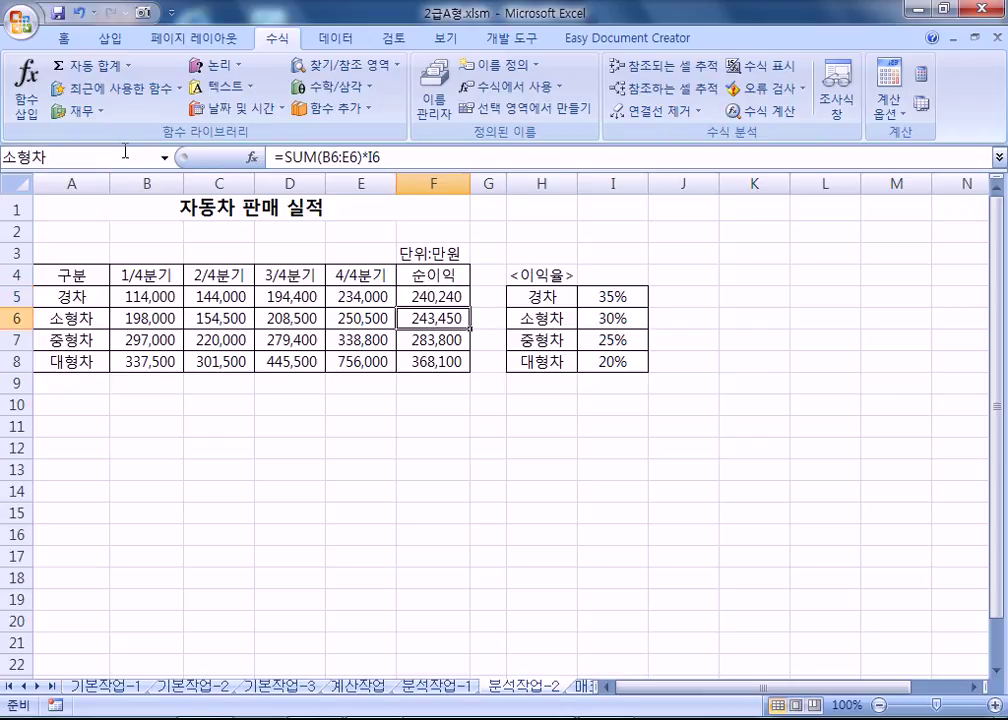
type("순ㅇ이익")
key("Return")
Name net profit cells F7 중형차순이익 and F8 대형차순이익 via the Name Box.
left_click(425, 340)
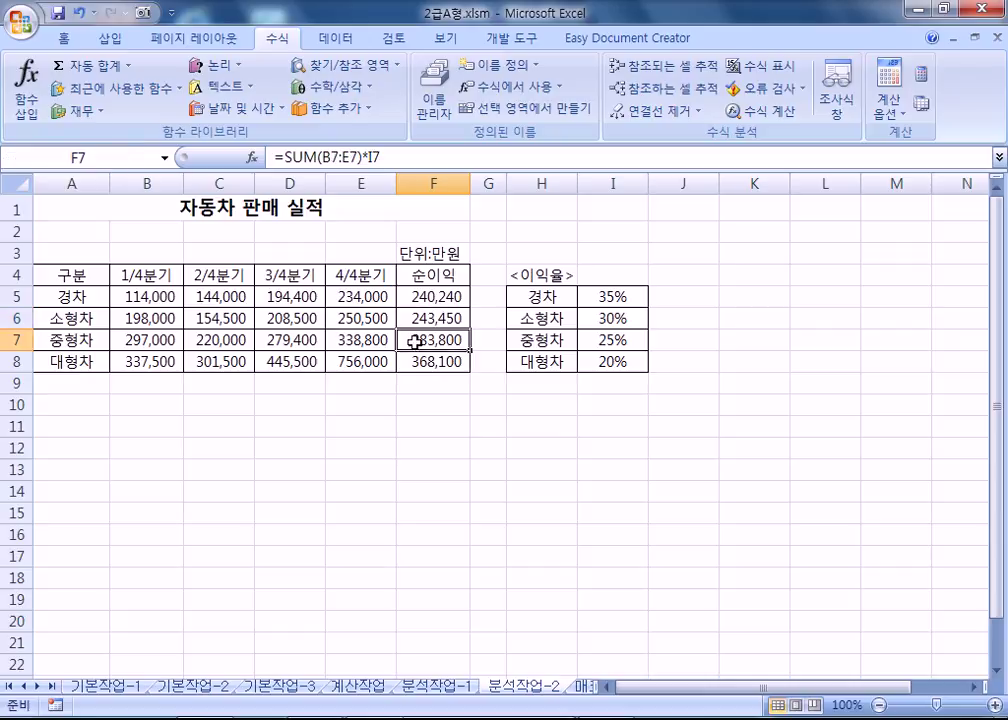
left_click(127, 158)
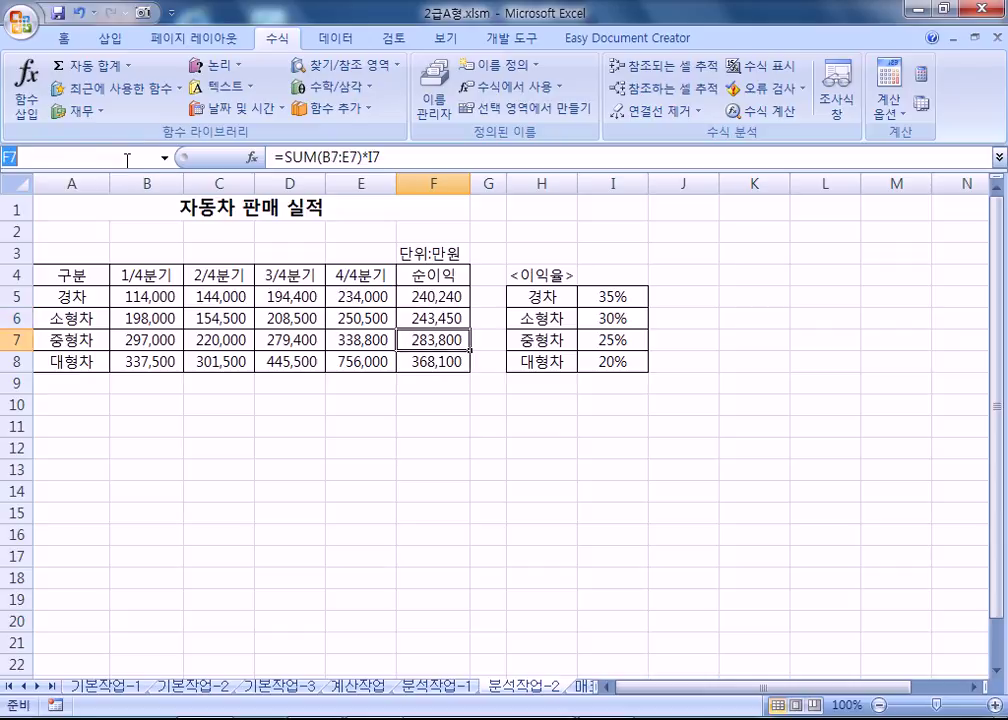
type("중형차")
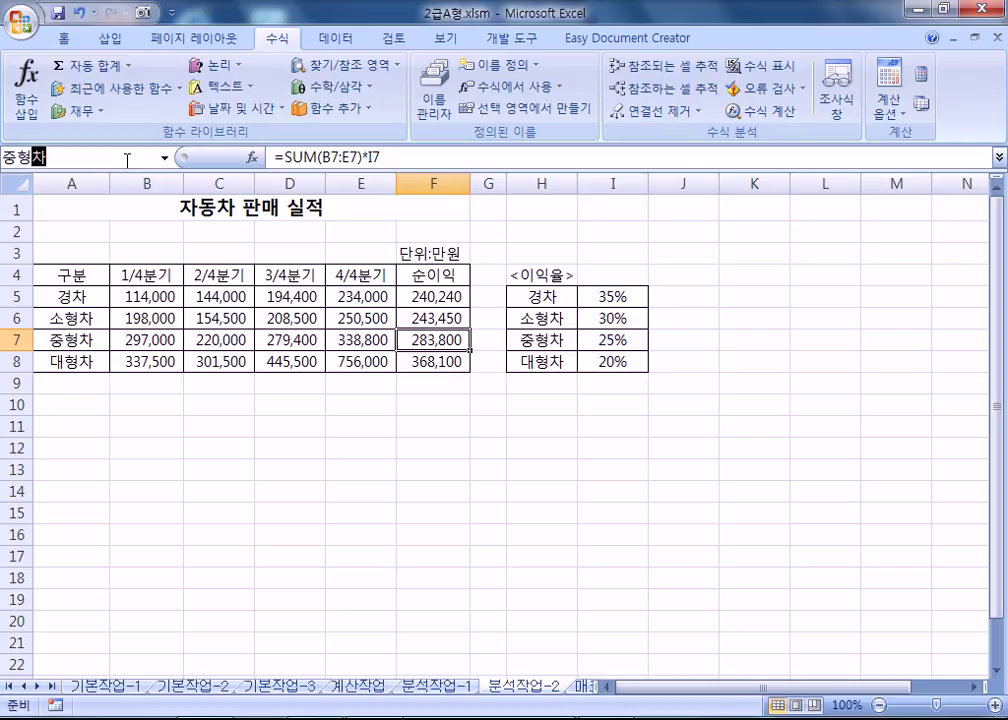
type("수ㄴ이익")
key("Return")
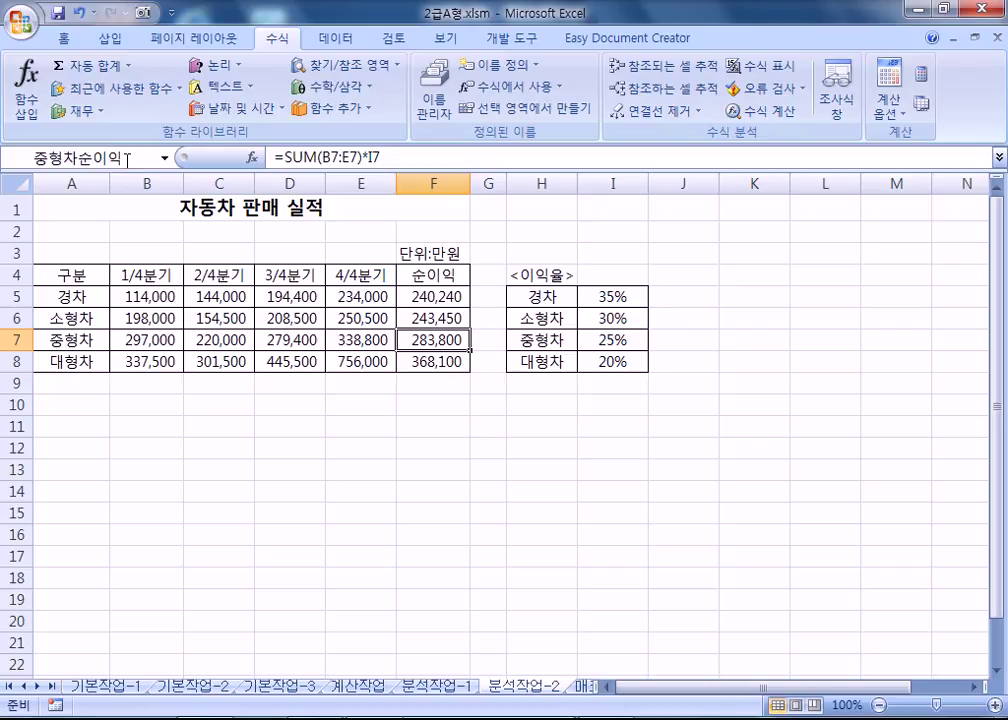
left_click(425, 362)
left_click(92, 155)
type("대형차순이익")
key("Return")
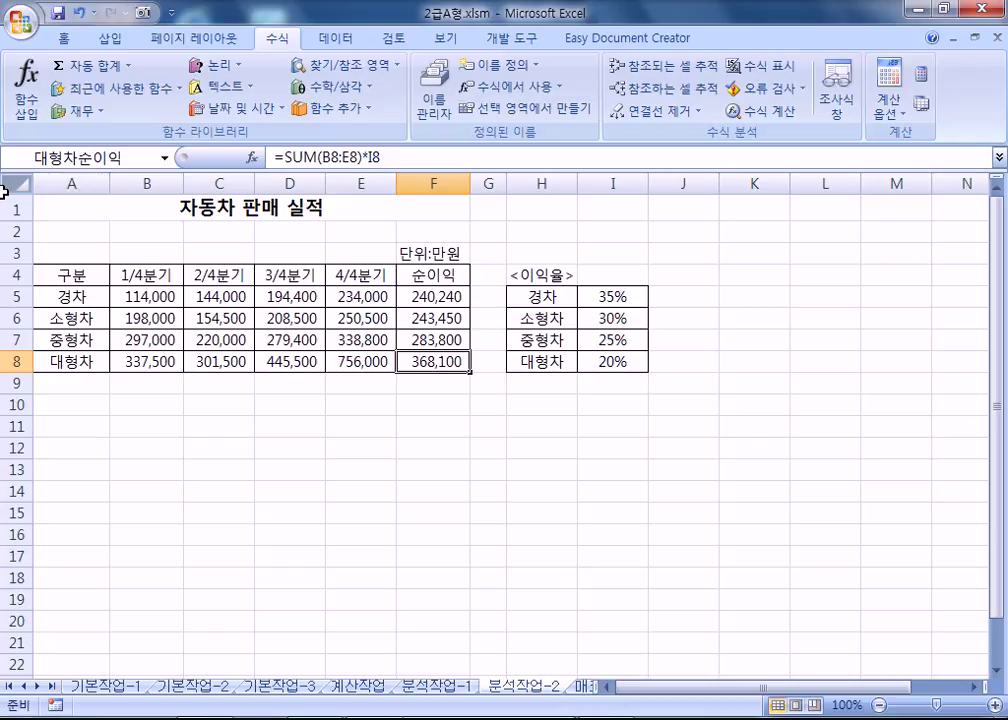
Add a scenario named 이익율상승 with changing cells I5:I8.
left_click(264, 421)
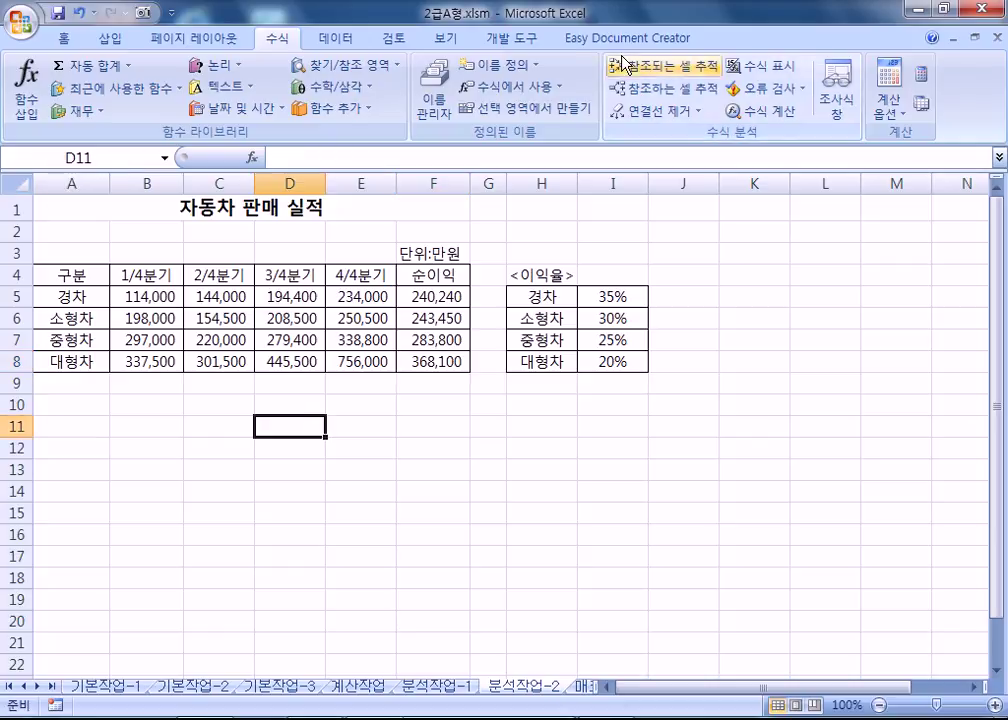
left_click(333, 38)
left_click(812, 110)
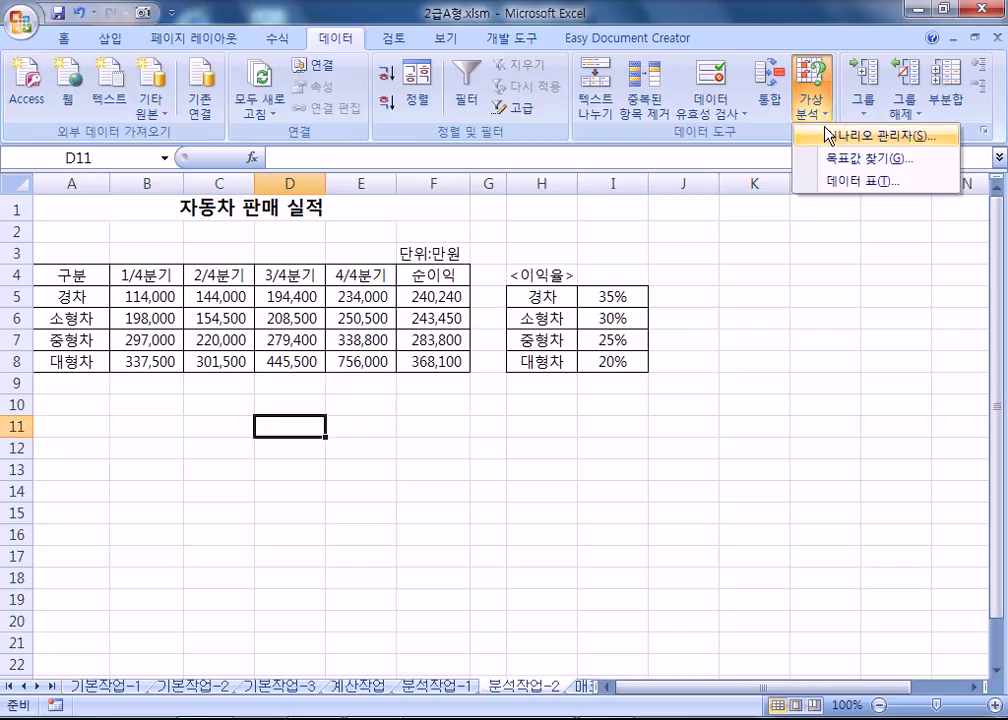
left_click(850, 135)
left_click_drag(614, 118, 412, 366)
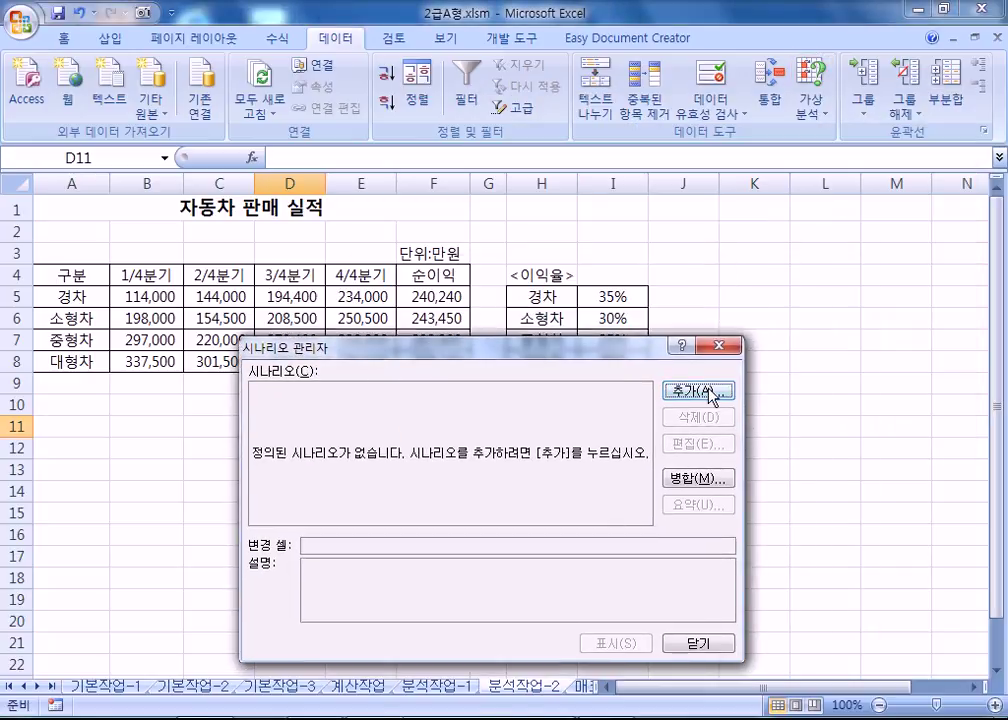
left_click(706, 394)
left_click_drag(521, 356, 515, 168)
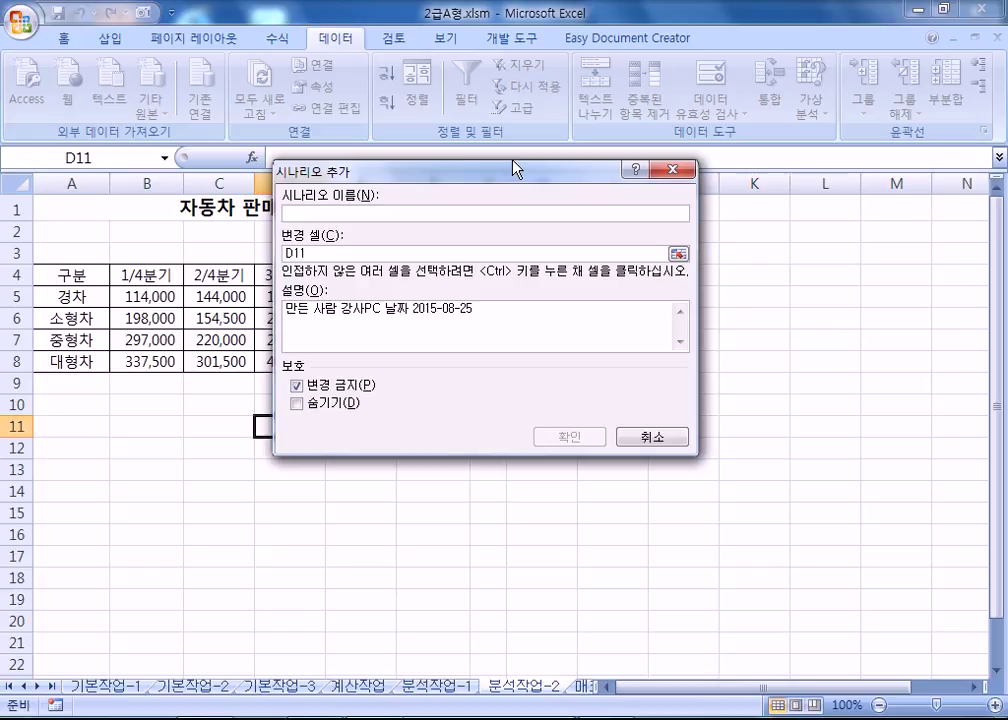
type("이익")
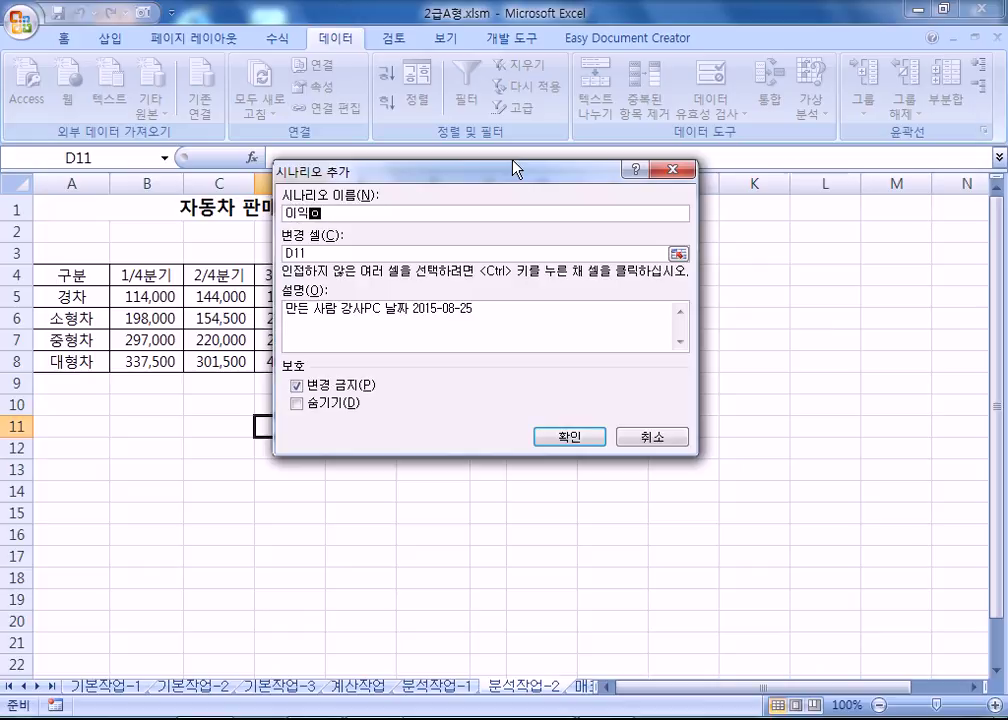
type("률상승")
left_click_drag(408, 183, 832, 131)
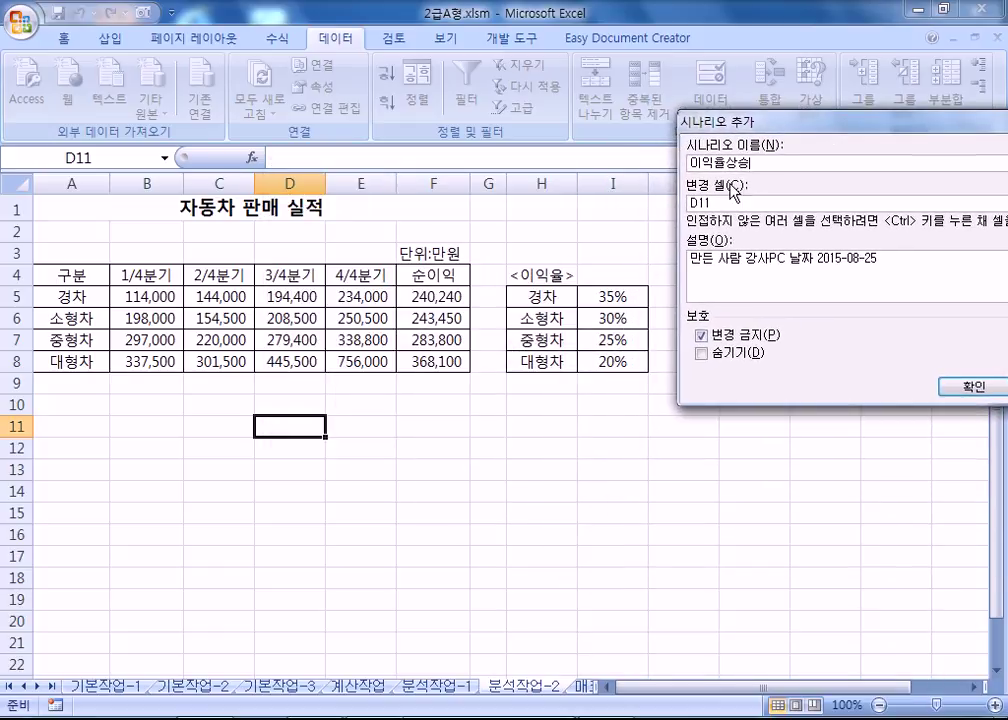
left_click_drag(712, 203, 659, 207)
left_click_drag(620, 296, 611, 356)
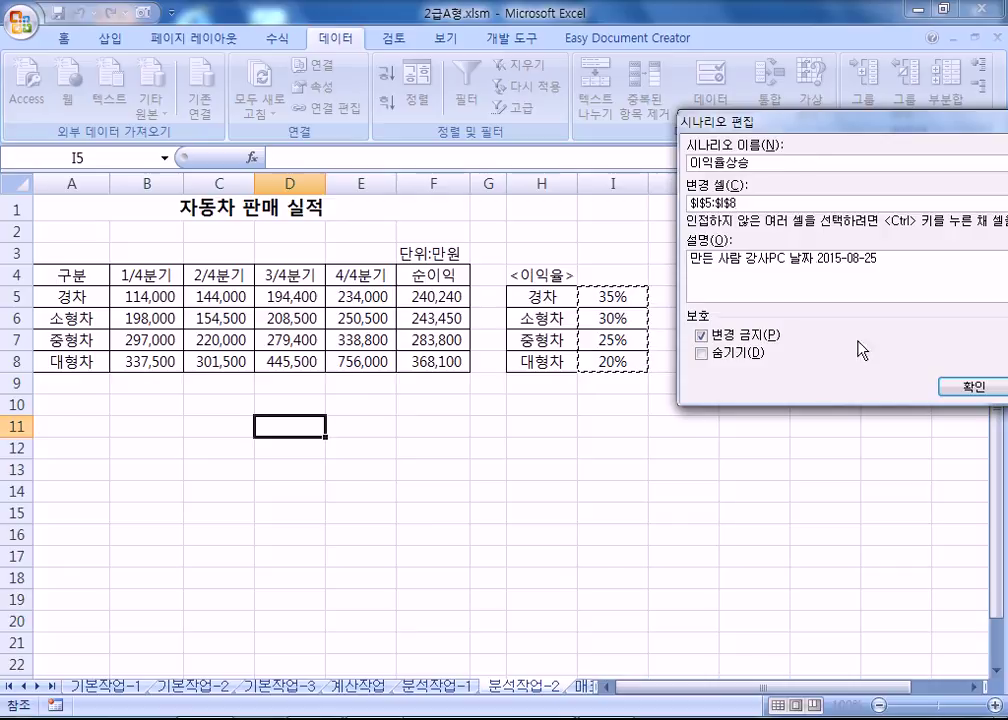
left_click(972, 387)
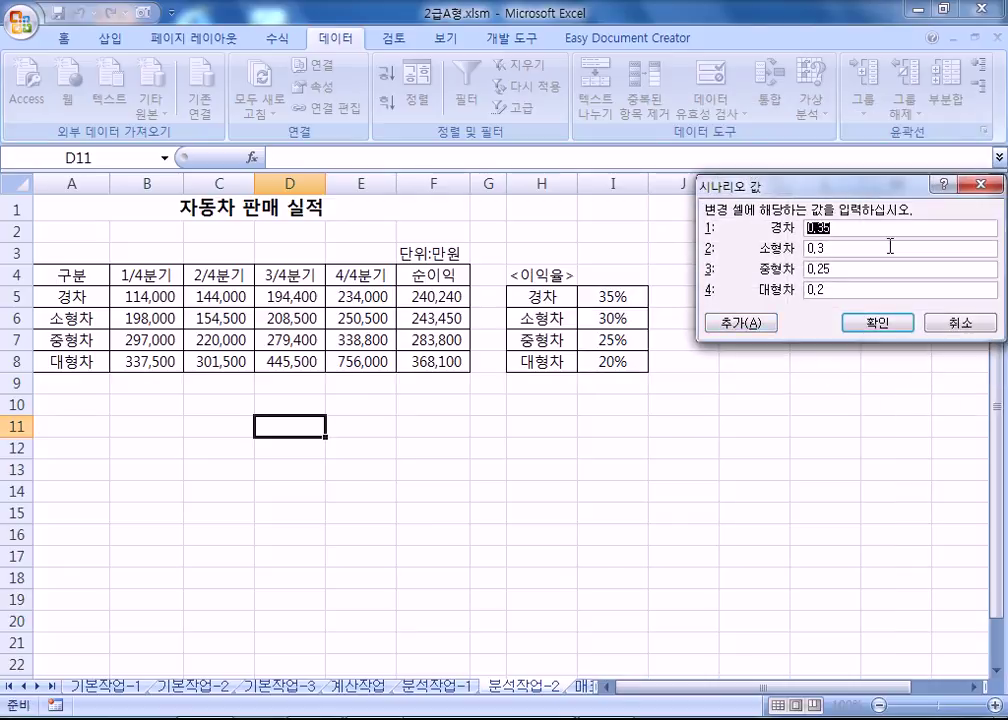
Give 이익율상승 the rate values 0.4, 0.35, 0.3 and 0.25, and save it.
type("0.4")
key("Tab")
type("0.35")
key("Tab")
type("0.")
key("Tab")
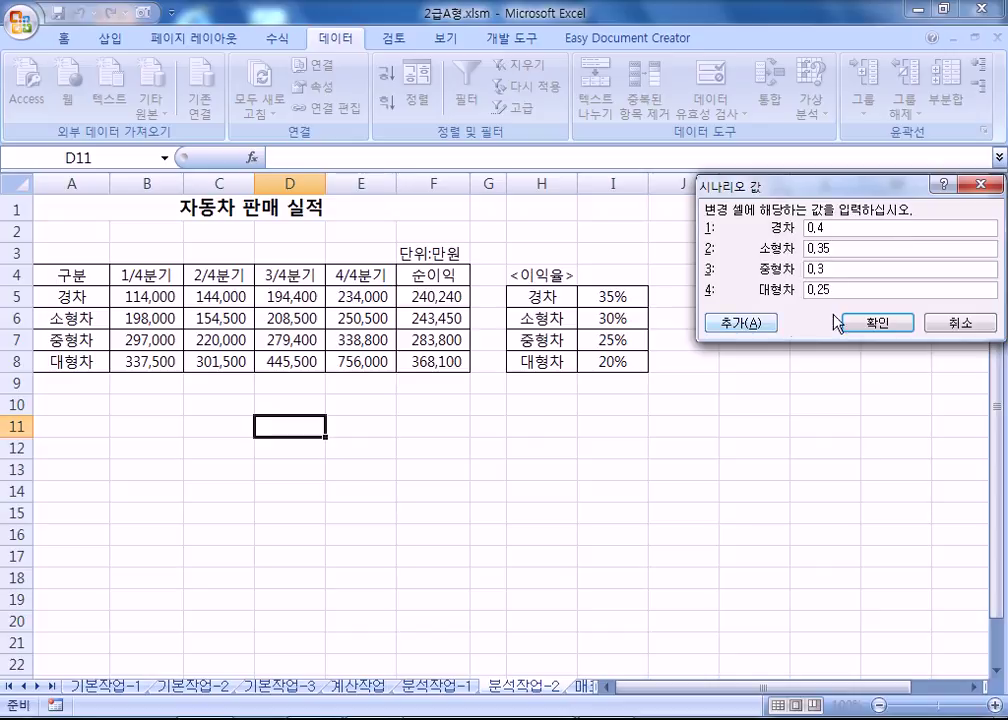
left_click(724, 324)
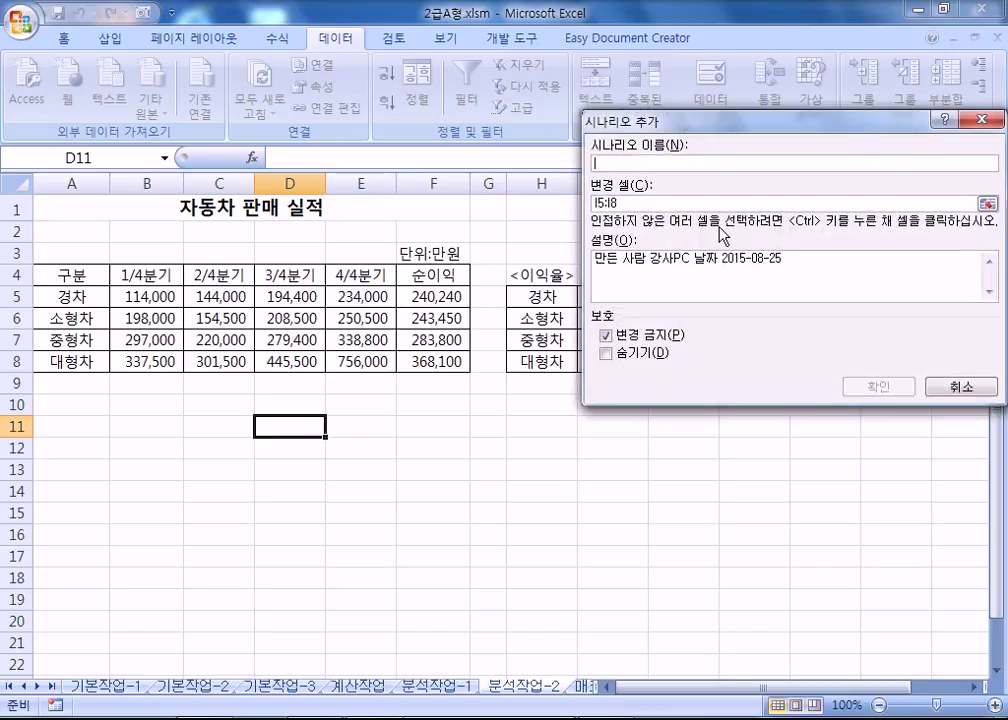
Add scenario 이익율하락 on I5:I8 with values 0.3, 0.25, 0.2 and 0.15.
type("이익ㄹ")
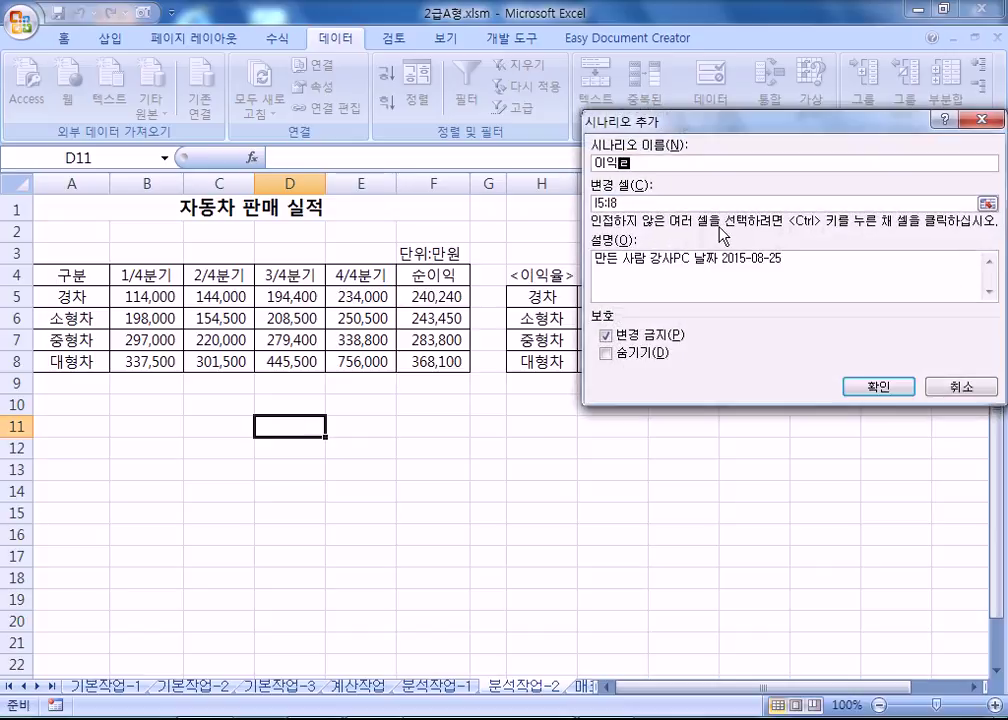
type("율하락")
left_click_drag(680, 122, 766, 127)
left_click(824, 257)
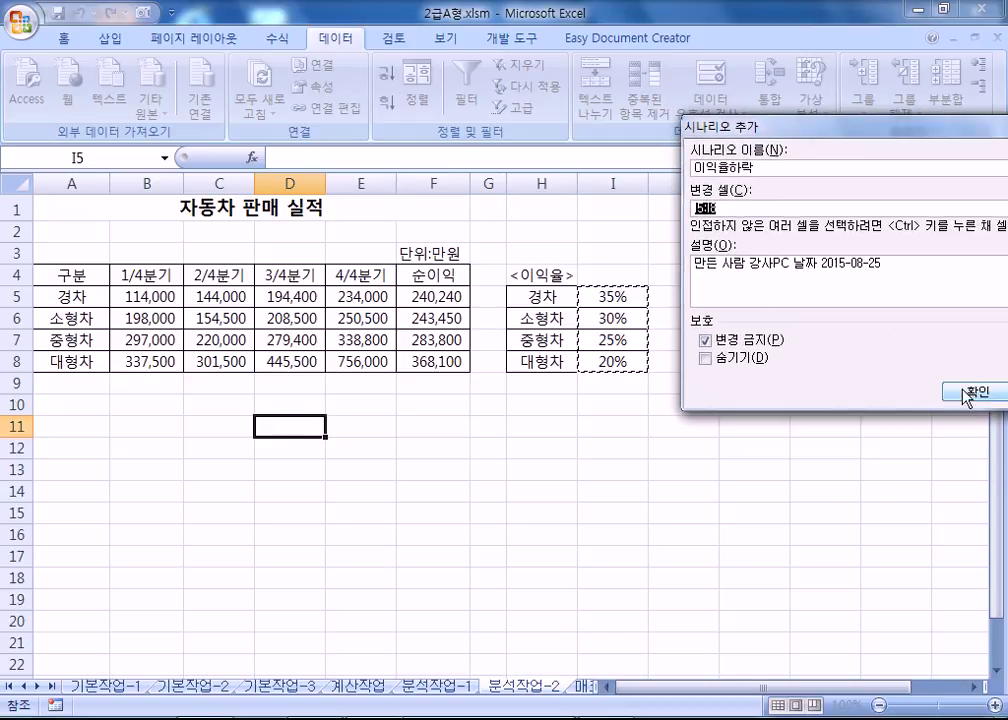
left_click(955, 391)
type("0")
key("Tab")
type("0.25")
key("Tab")
type("0.2")
key("Tab")
type("0.15")
left_click(848, 332)
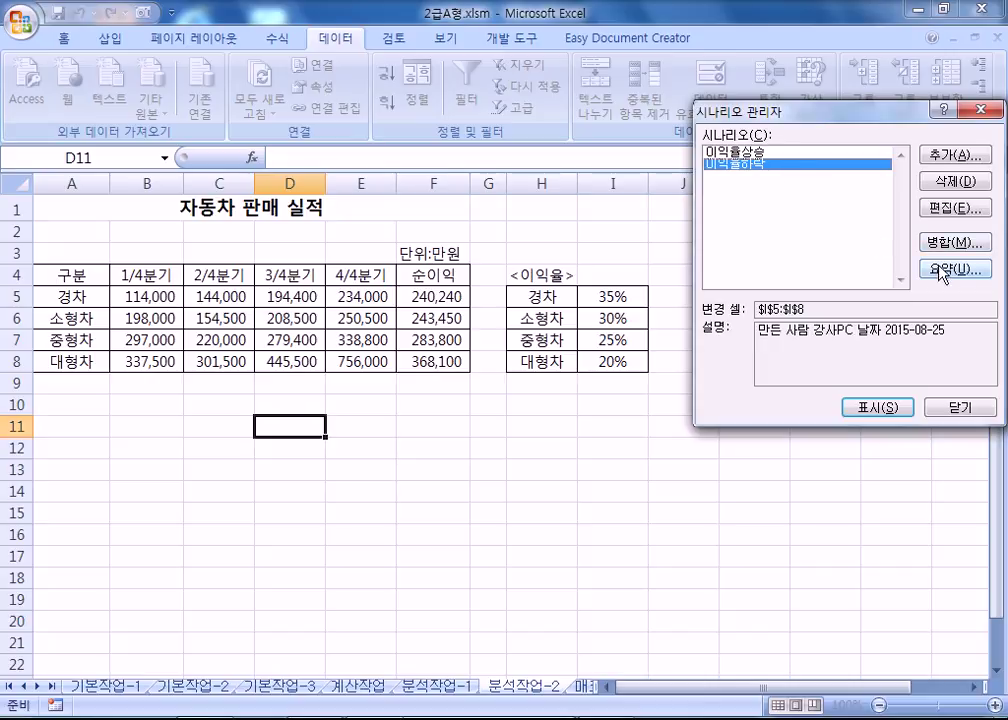
Recheck the 이익율하락 scenario's cells and values without changing them.
left_click(955, 208)
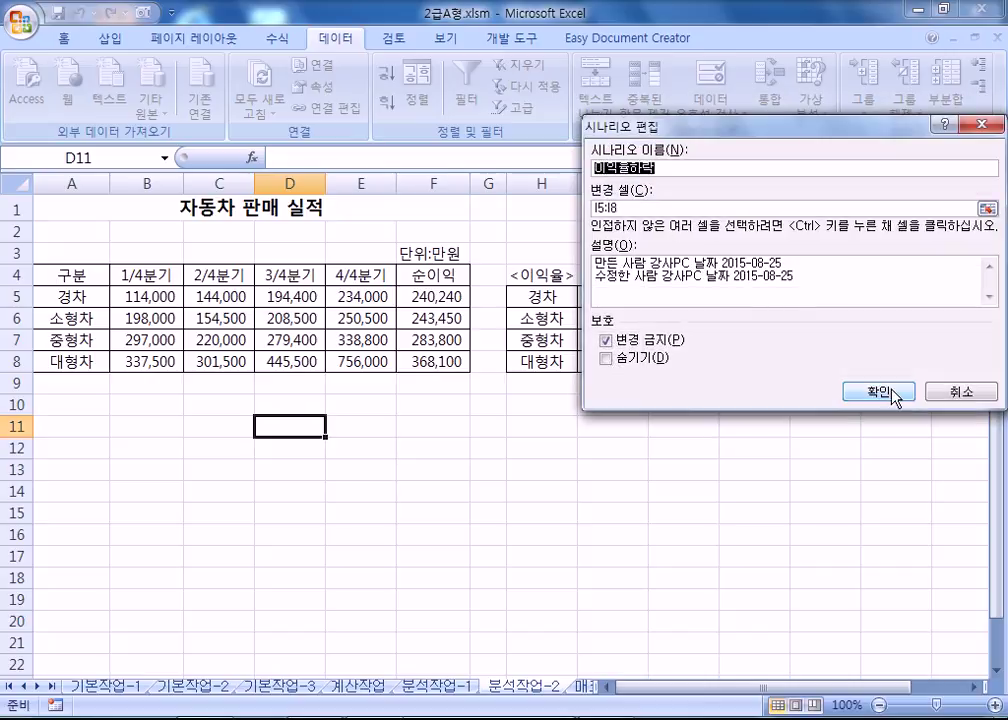
left_click(893, 392)
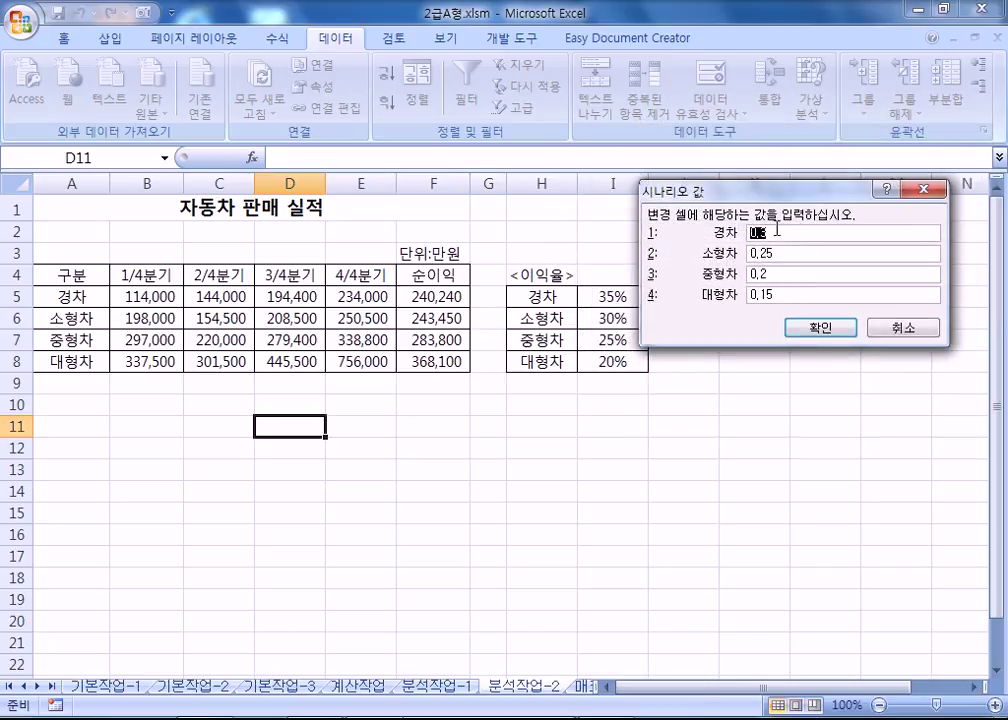
left_click(821, 328)
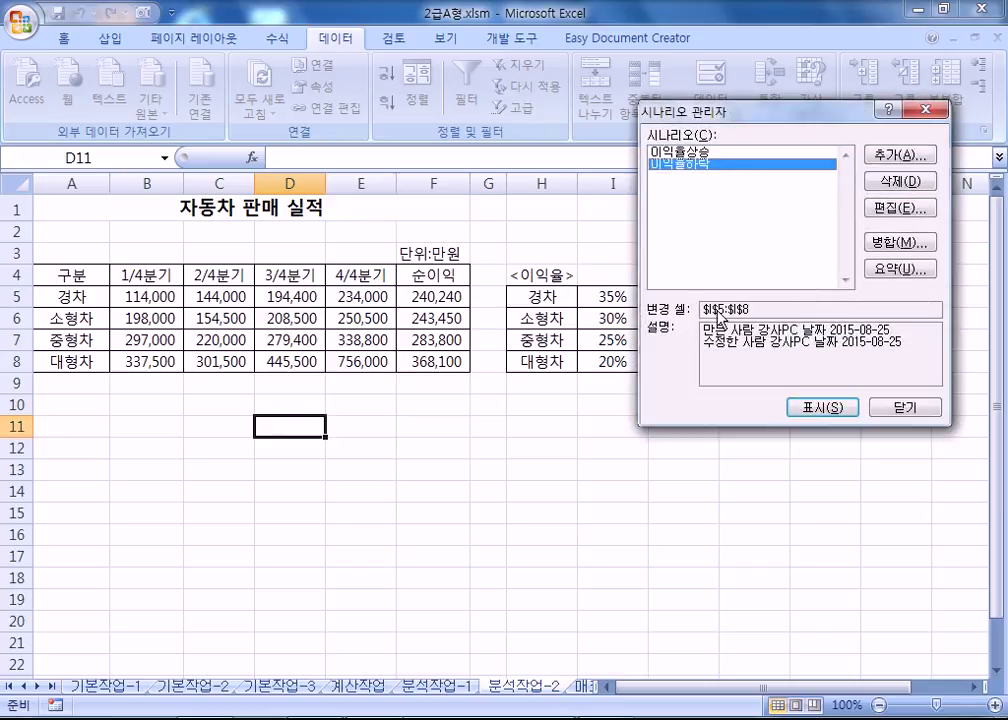
Generate a scenario summary report using net profit cells F5:F8 as result cells.
left_click(893, 268)
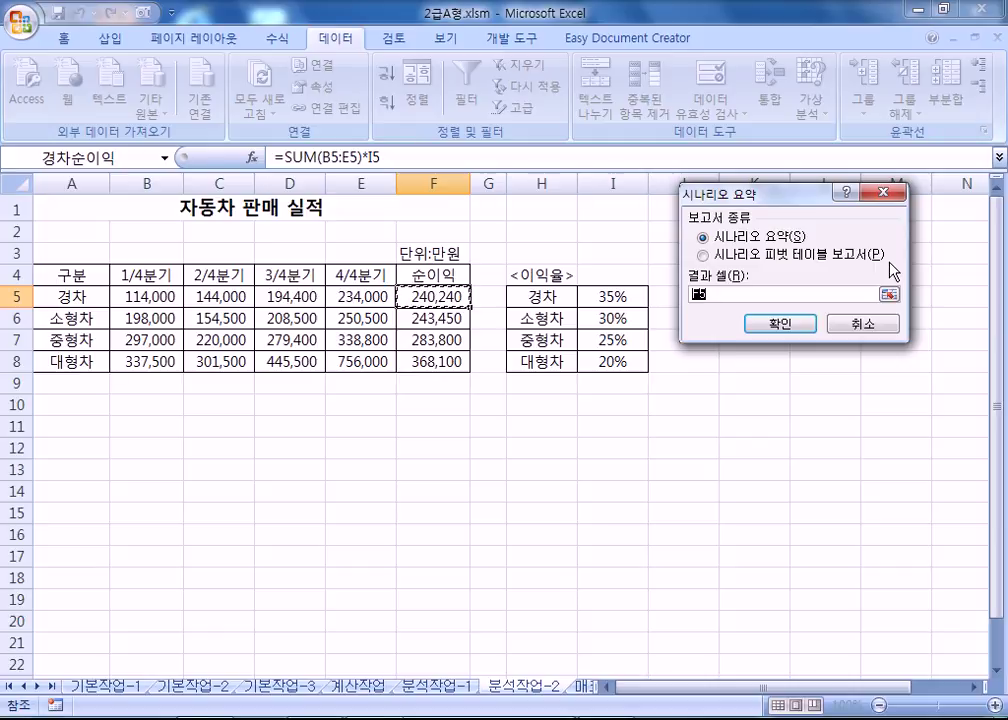
left_click_drag(425, 287, 430, 352)
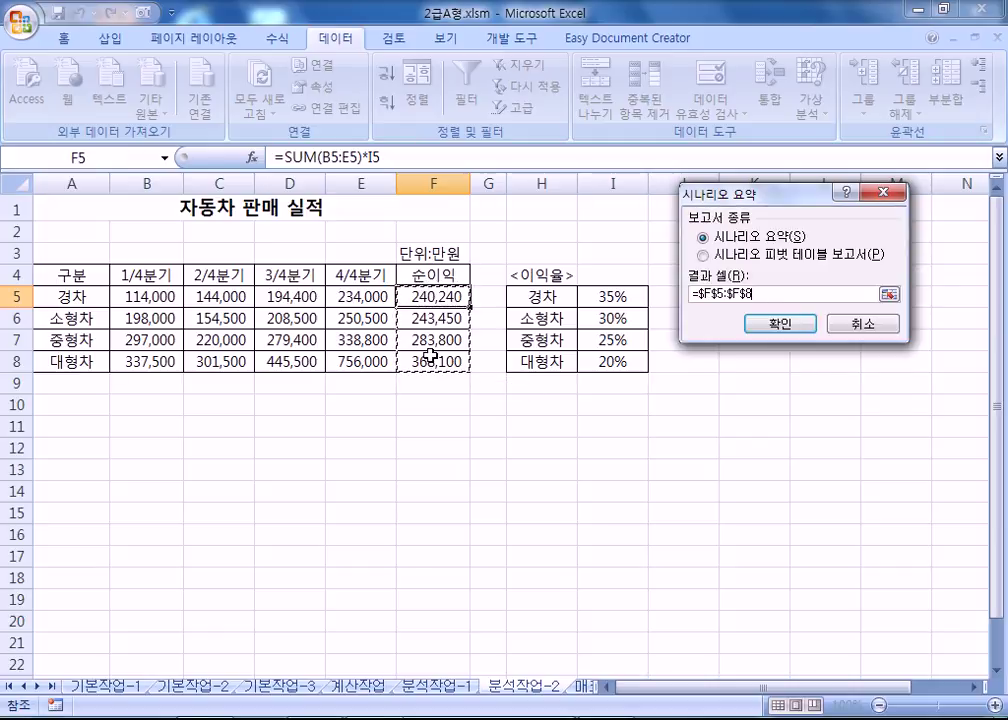
left_click_drag(612, 297, 612, 364)
left_click_drag(416, 293, 421, 361)
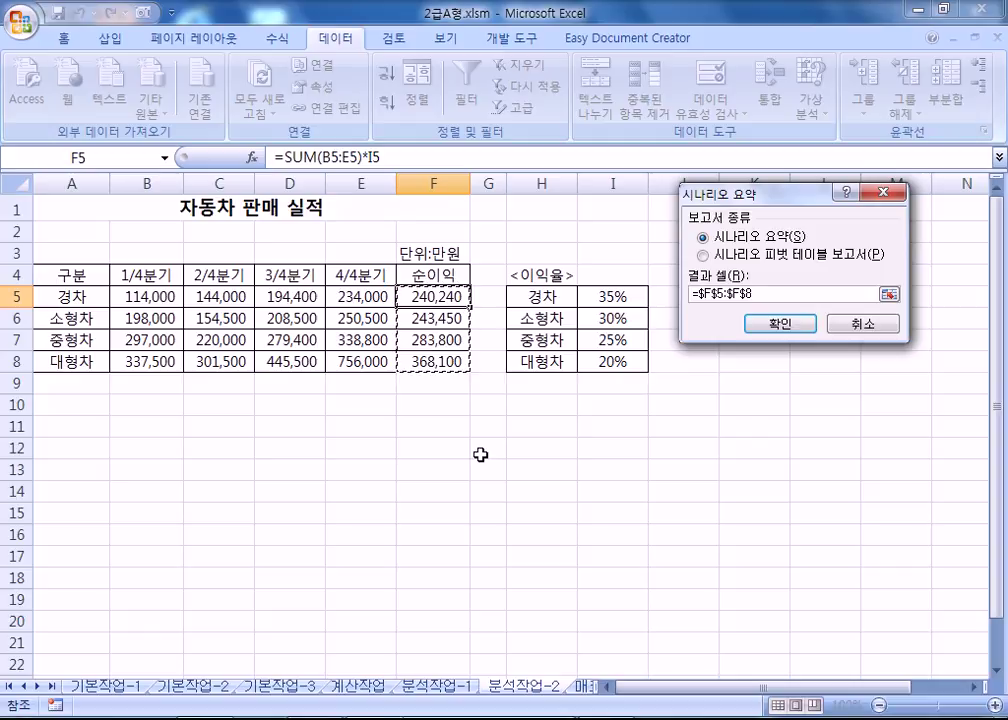
left_click(778, 324)
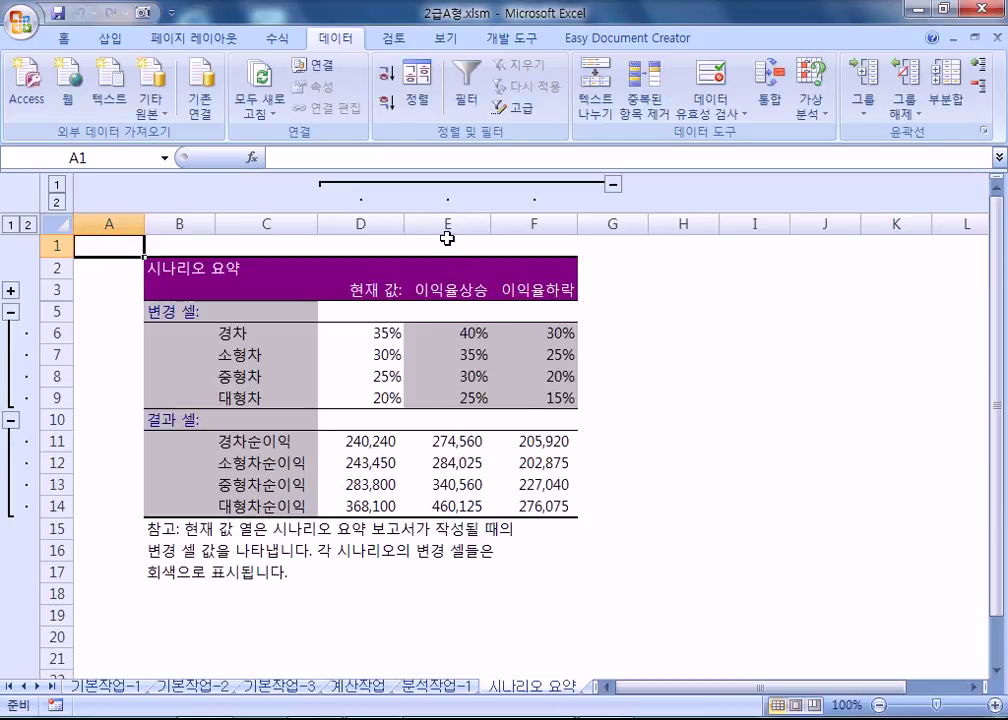
Review the summary's current rate values and net profit figures in columns D to F.
left_click(446, 224)
left_click(453, 221)
left_click(527, 240)
left_click(447, 224)
left_click(534, 224)
left_click(447, 224)
left_click(534, 224)
left_click_drag(333, 330, 366, 505)
left_click(445, 482)
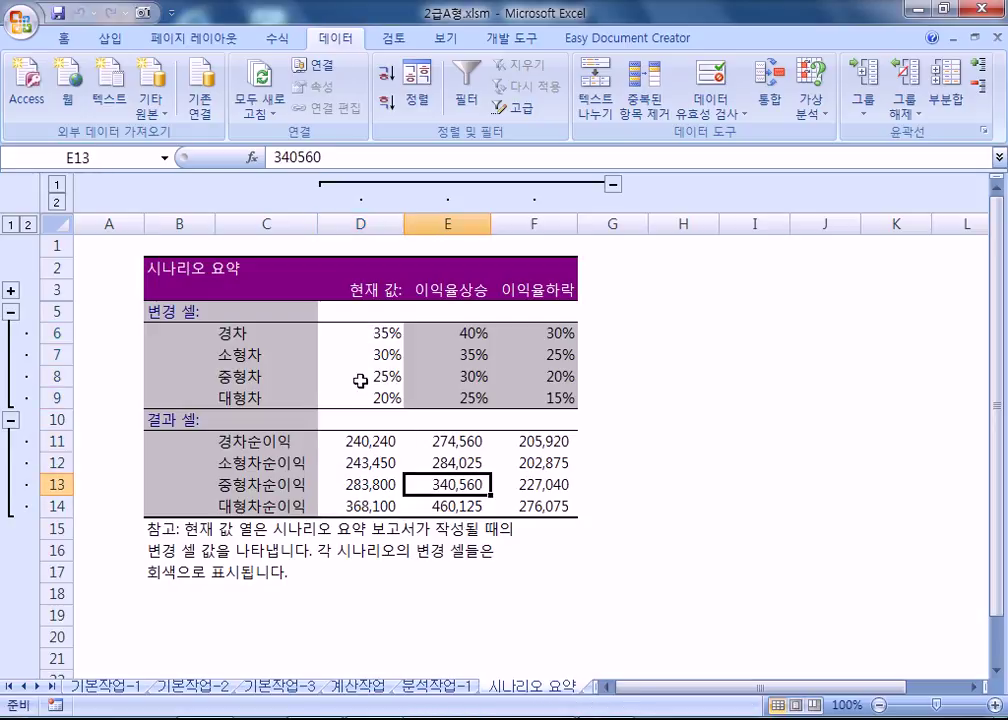
left_click(350, 362)
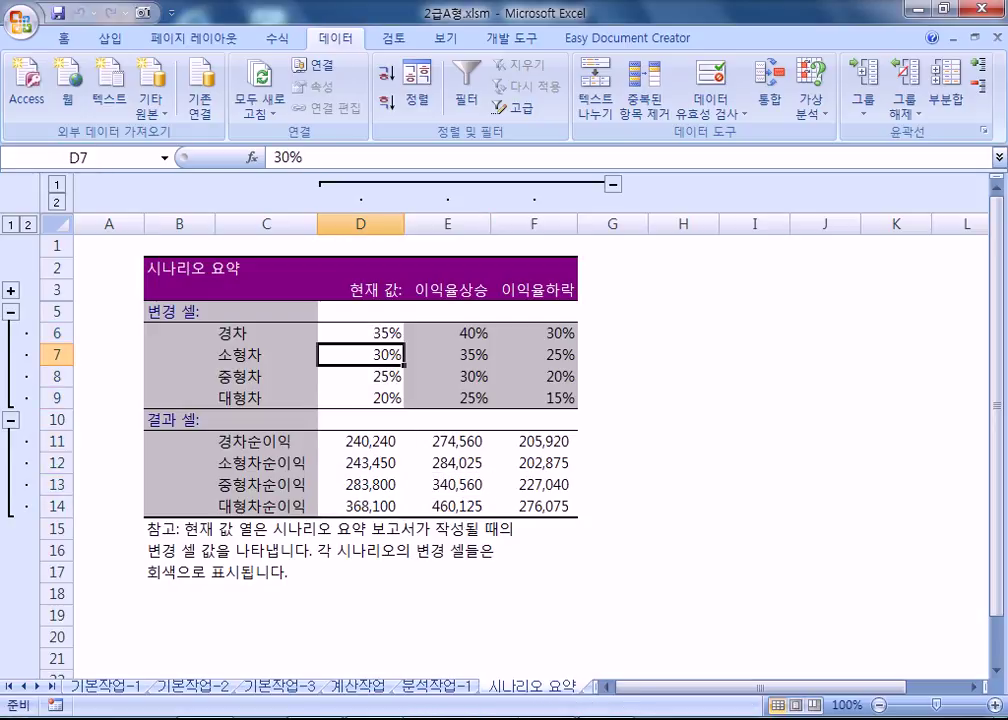
Move the 시나리오 요약 sheet tab to just after 분석작업-2.
left_click(51, 686)
scroll(190, 410, "down", 1)
scroll(245, 522, "up", 1)
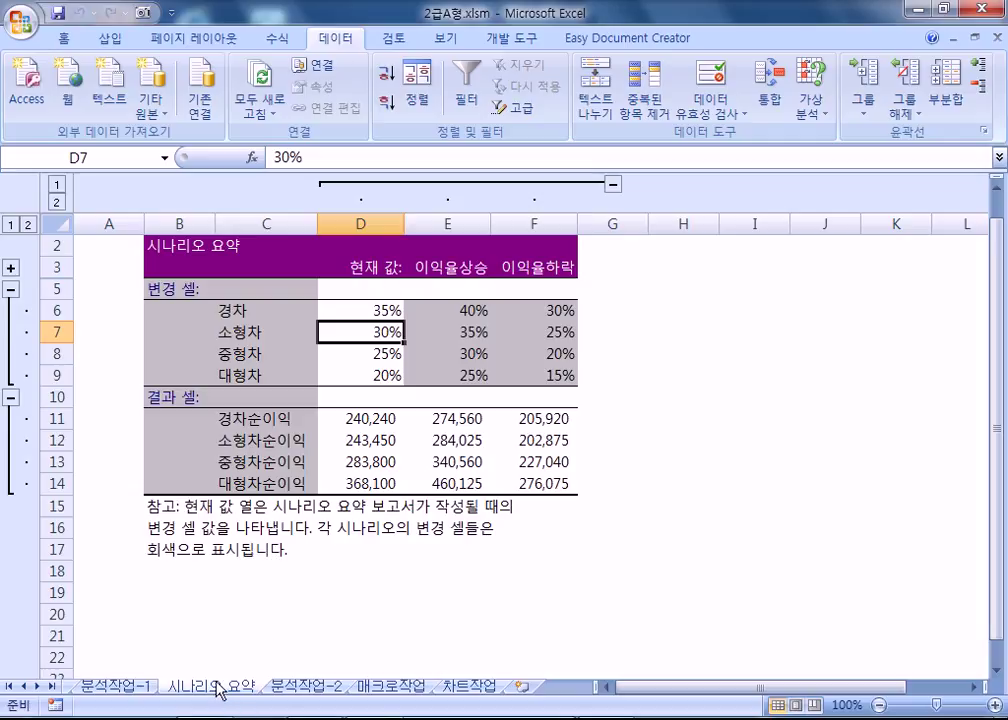
left_click(320, 688)
left_click_drag(220, 690, 377, 697)
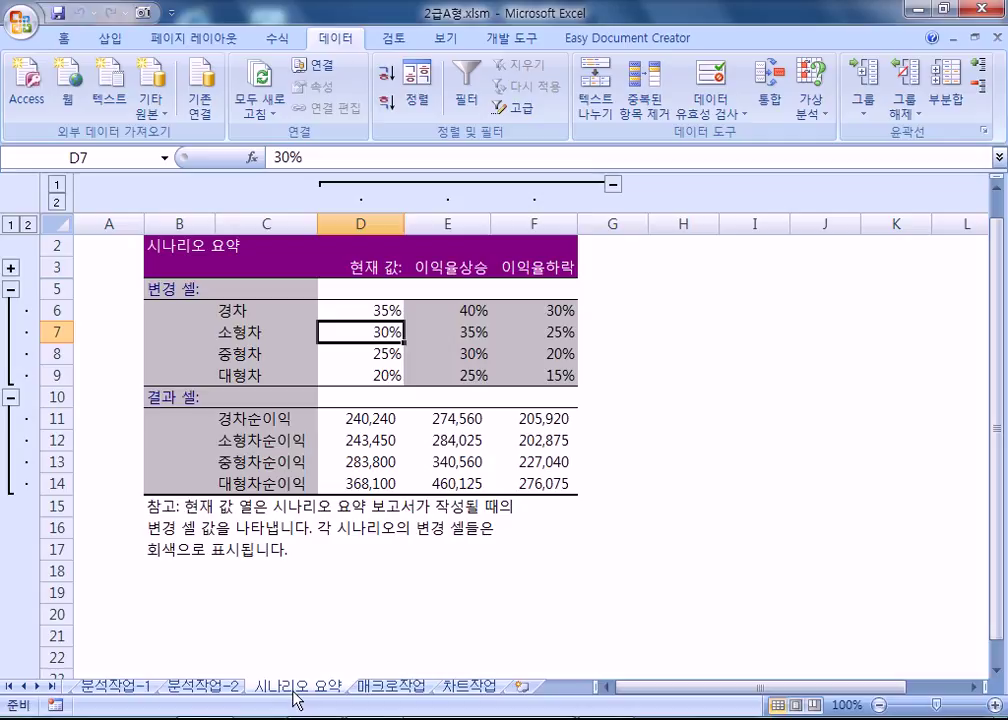
left_click(203, 686)
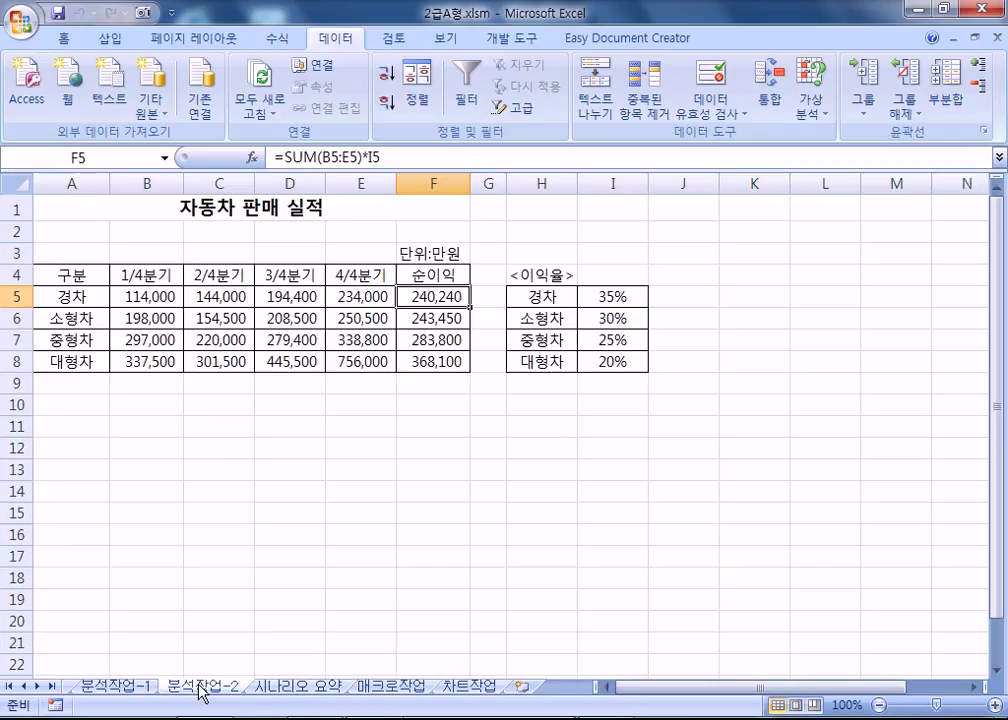
mouse_move(250, 694)
left_mouse_down()
mouse_move(288, 691)
mouse_move(155, 691)
mouse_move(187, 690)
mouse_move(179, 699)
left_mouse_up()
left_click_drag(227, 704, 337, 700)
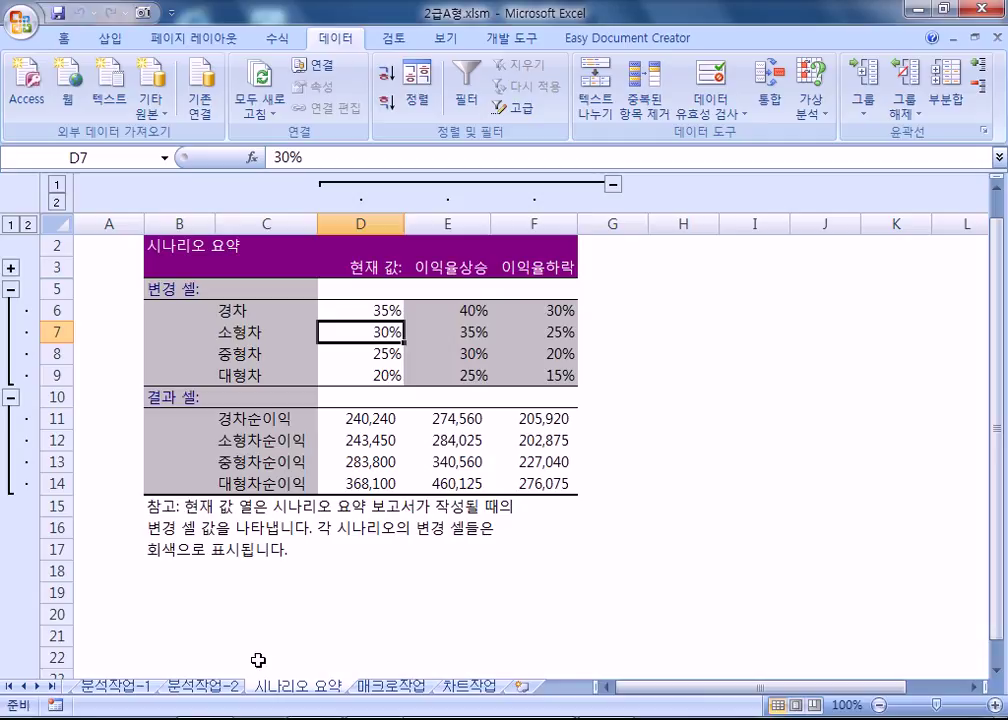
Check the summary's row labels, 경차 through 대형차 and 경차순이익 through 대형차순이익.
left_click(225, 310)
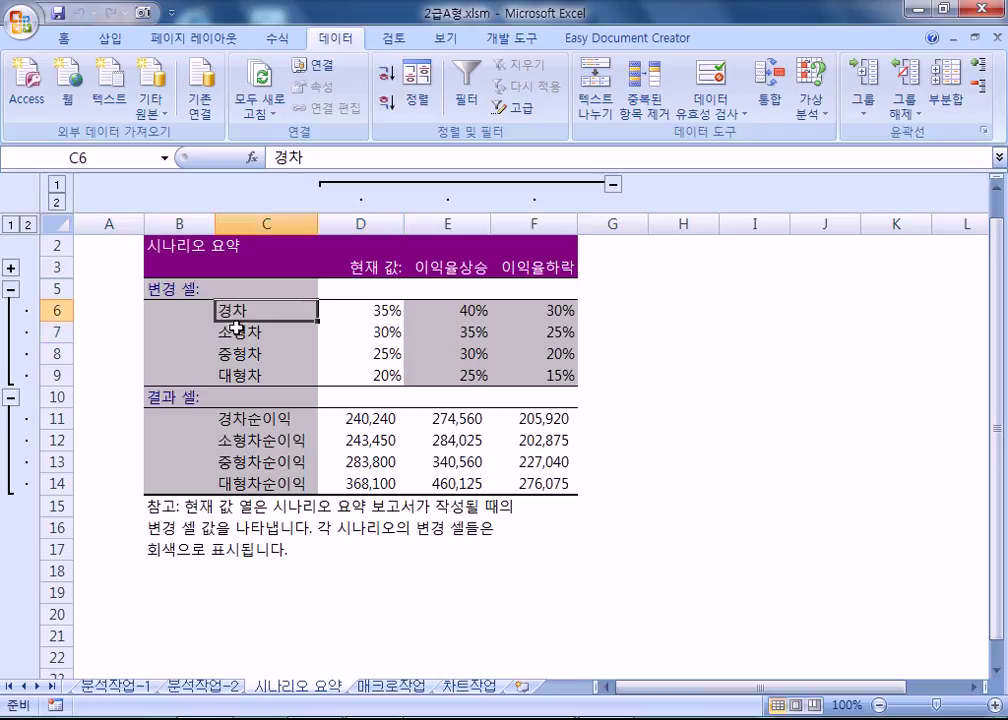
left_click(243, 330)
left_click(242, 318)
left_click(244, 332)
left_click(252, 354)
left_click(258, 376)
left_click(266, 420)
left_click(268, 438)
left_click(270, 459)
left_click(268, 481)
left_click(257, 420)
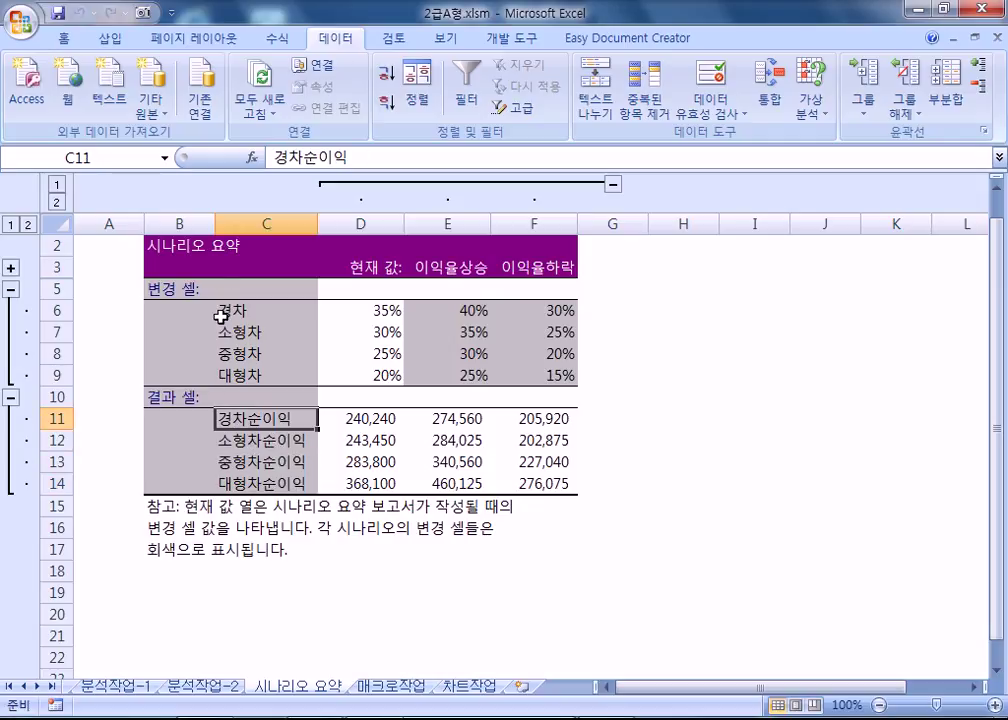
Delete the 시나리오 요약 sheet permanently.
right_click(313, 688)
left_click(330, 487)
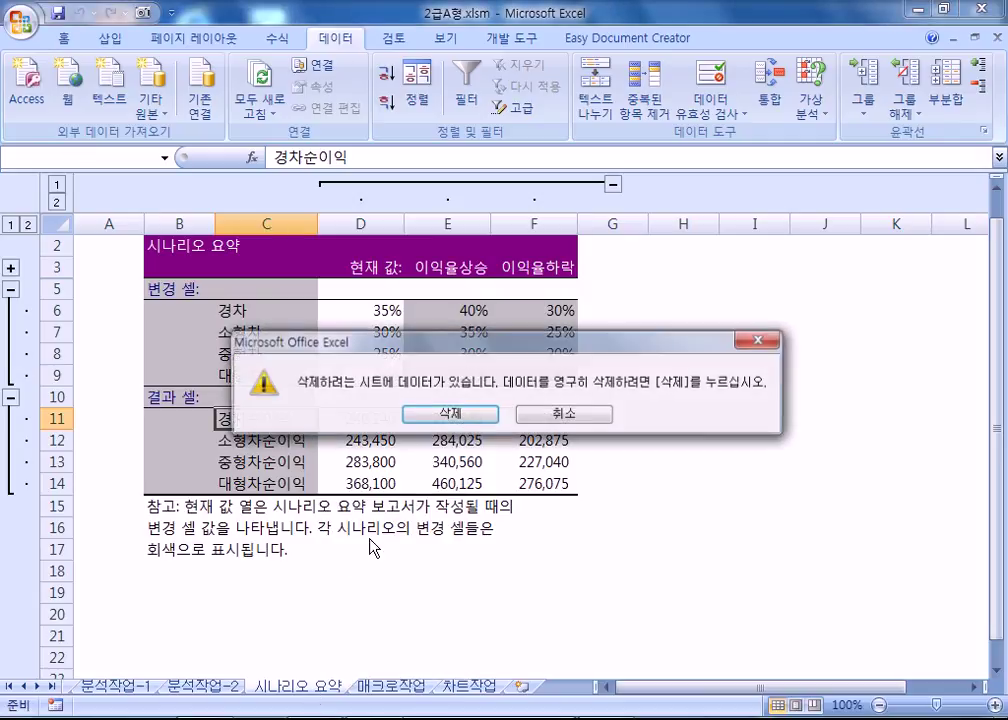
left_click(455, 414)
On 분석작업-2, review the defined names 경차 through 중형차순이익 in Name Manager.
left_click(213, 688)
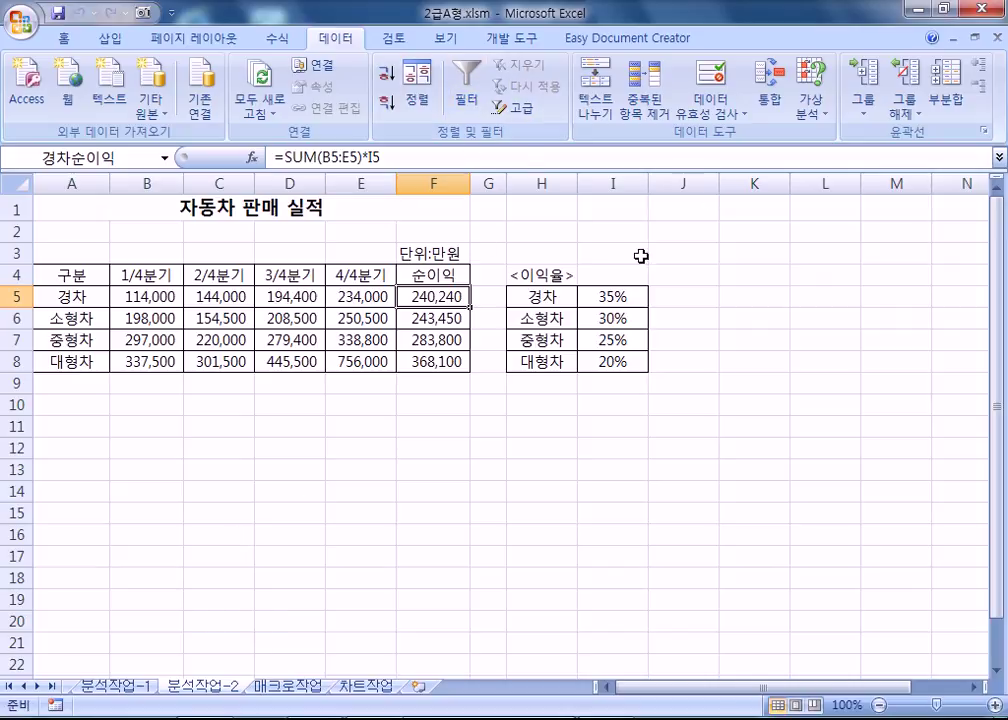
left_click(273, 48)
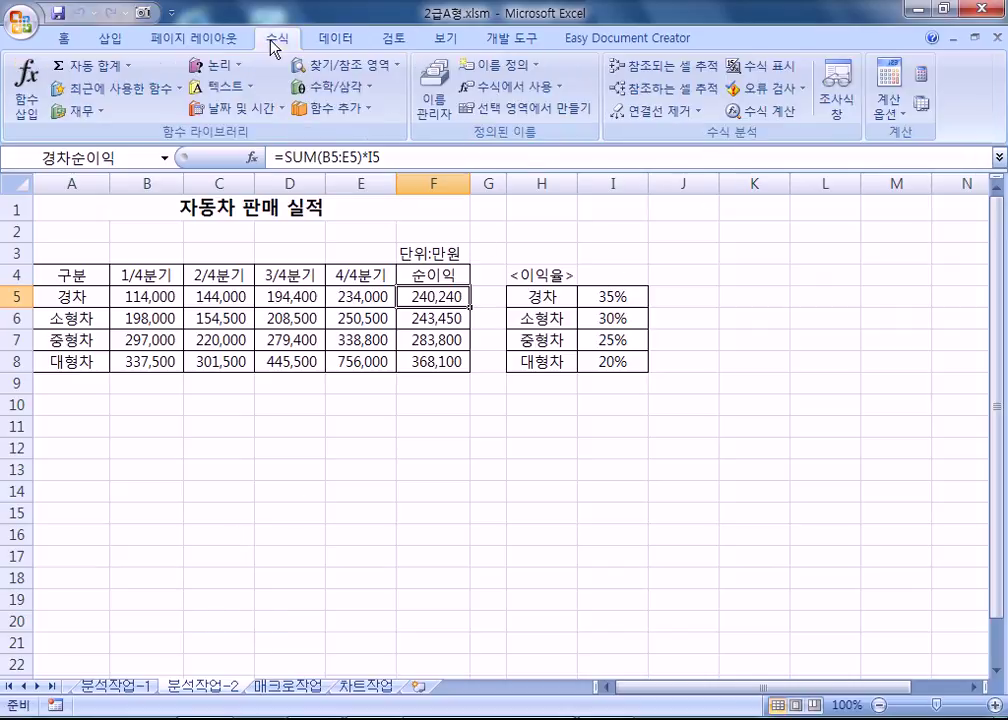
left_click(432, 100)
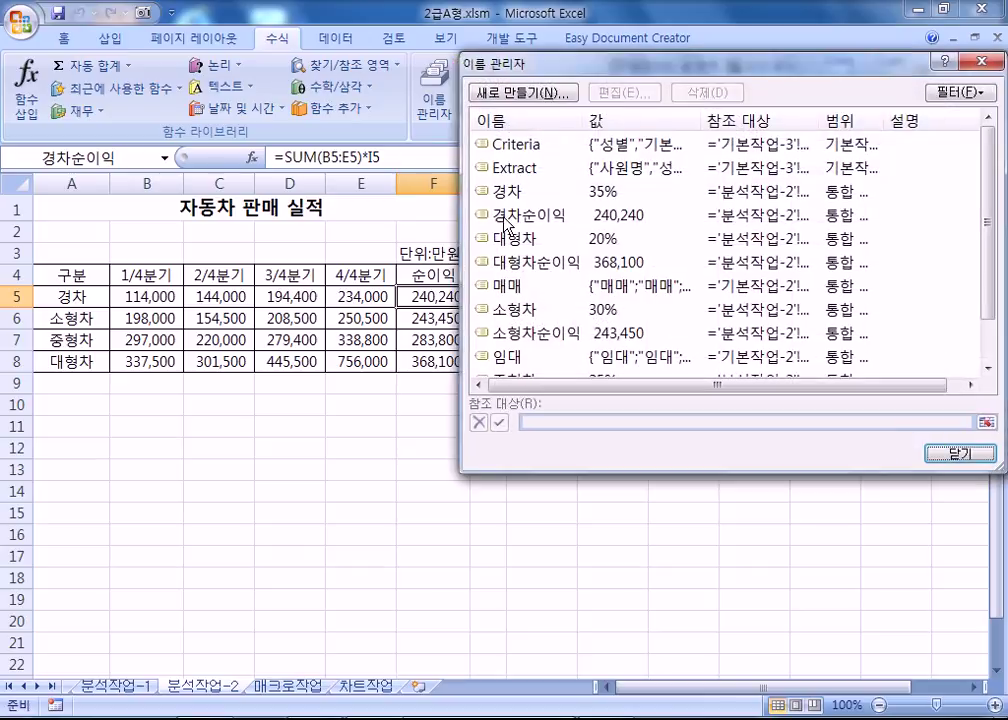
left_click(497, 191)
left_click(497, 238)
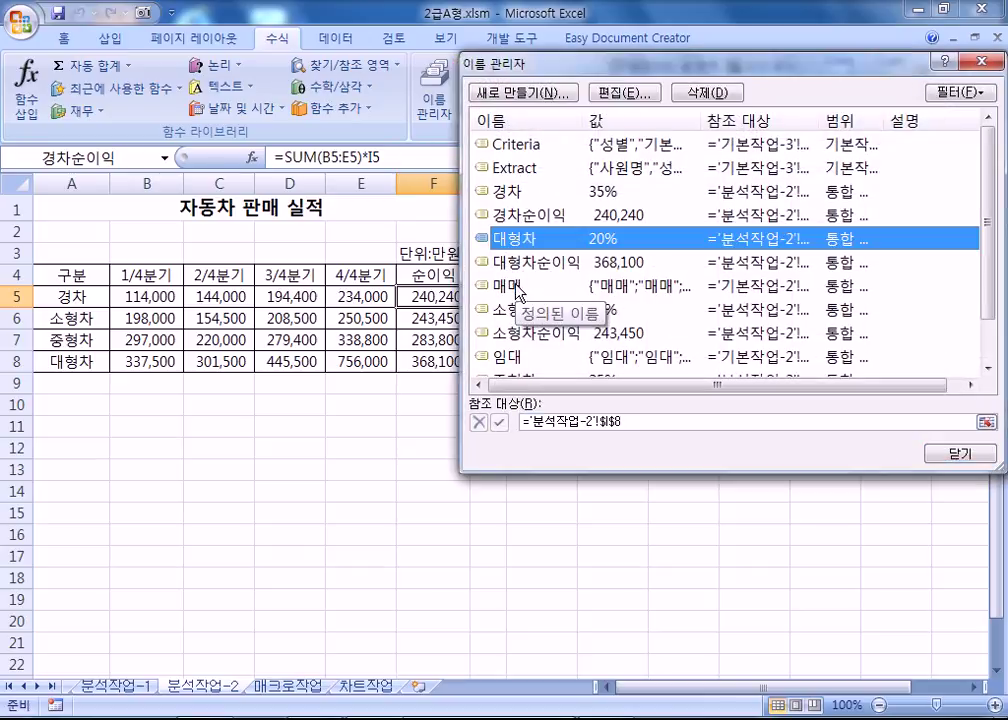
left_click(512, 262)
left_click(512, 309)
left_click(512, 347)
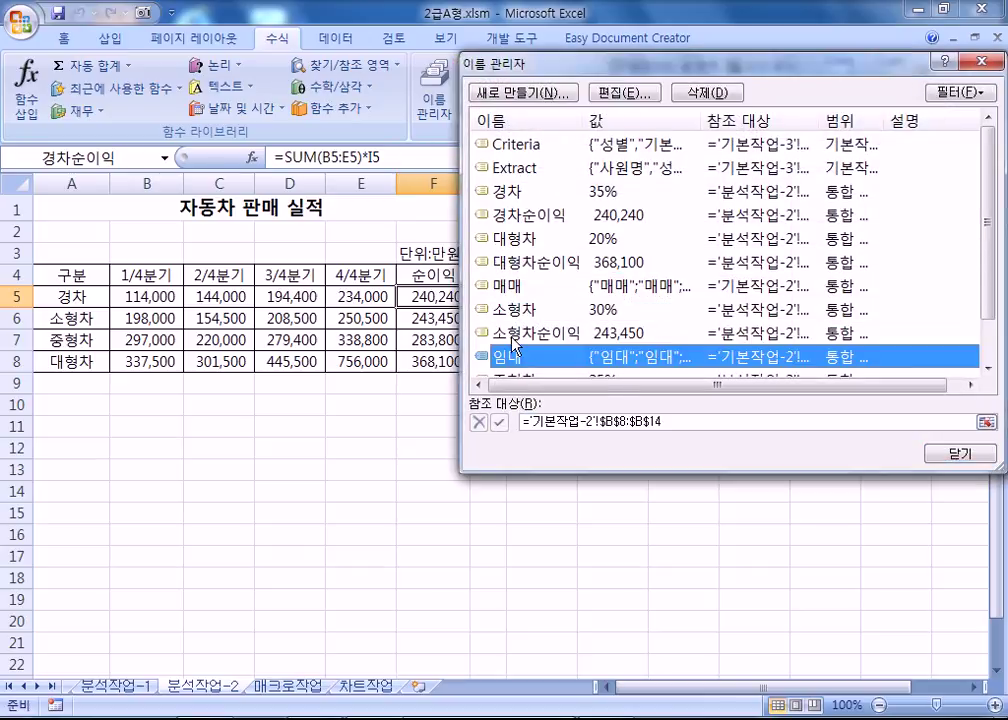
left_click(512, 333)
scroll(512, 333, "down", 2)
left_click(512, 333)
left_click(514, 357)
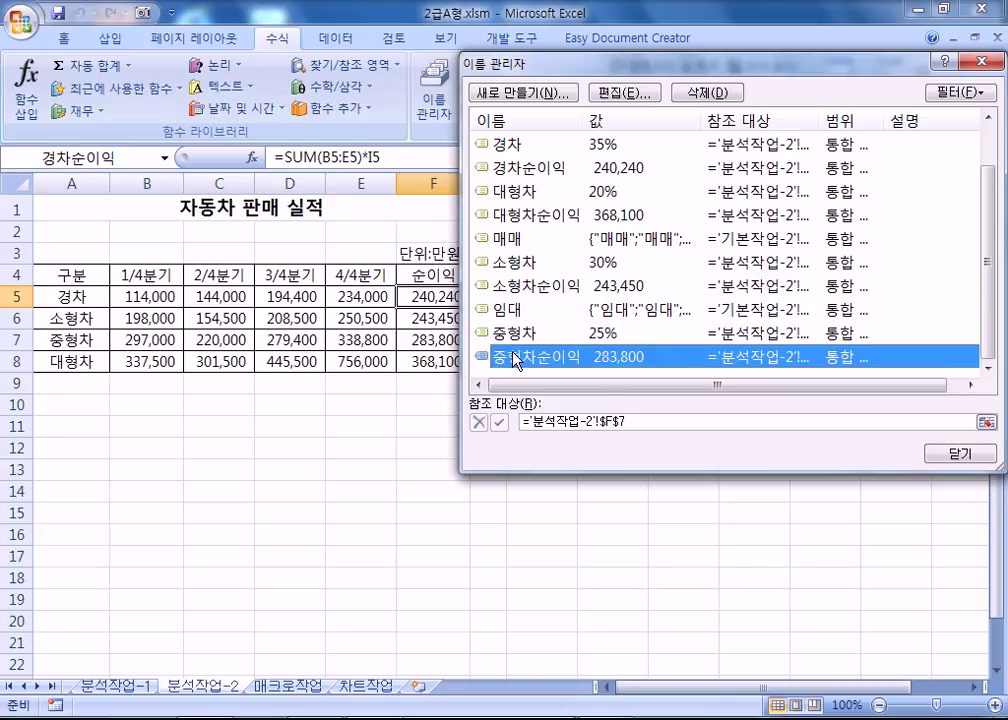
left_click(955, 455)
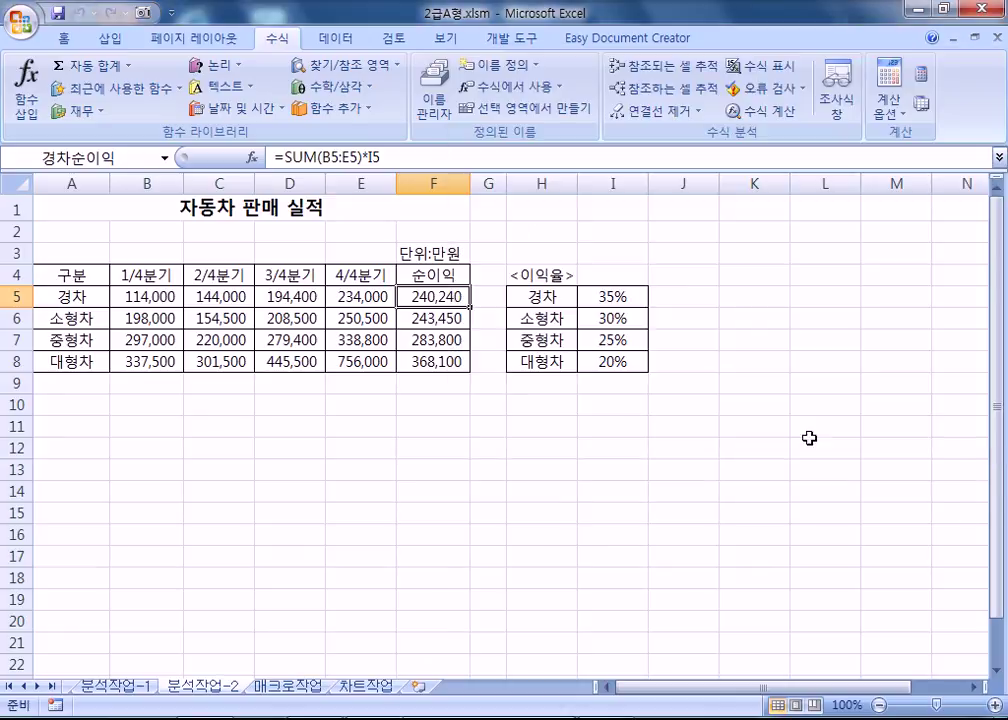
In Scenario Manager, verify the 이익율상승 scenario and keep its settings and values unchanged.
left_click(358, 42)
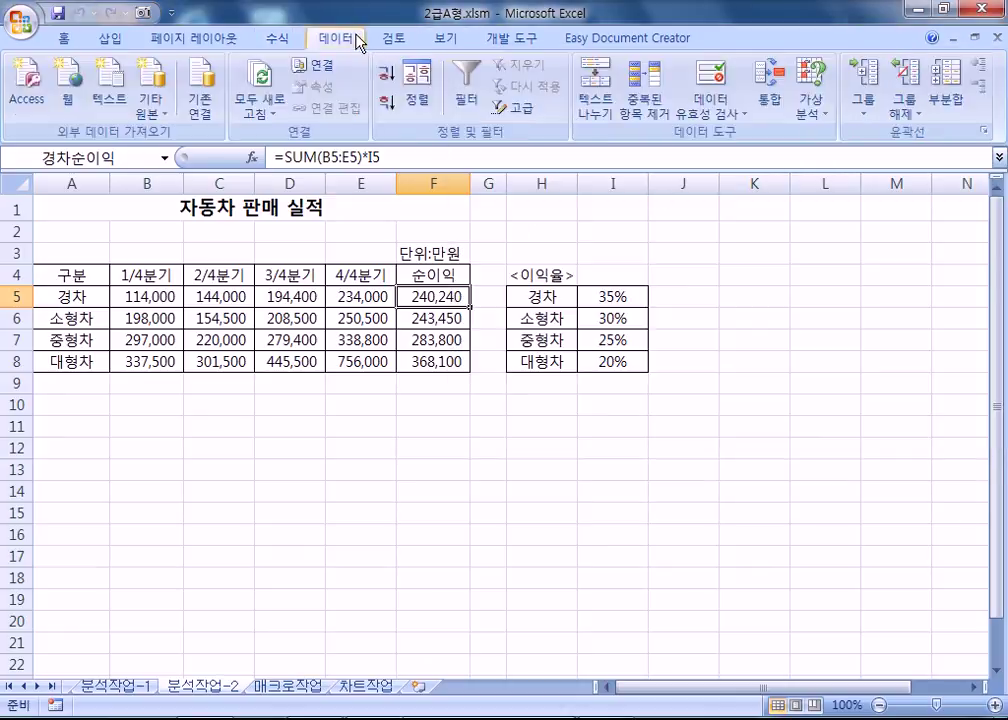
left_click(810, 100)
left_click(820, 133)
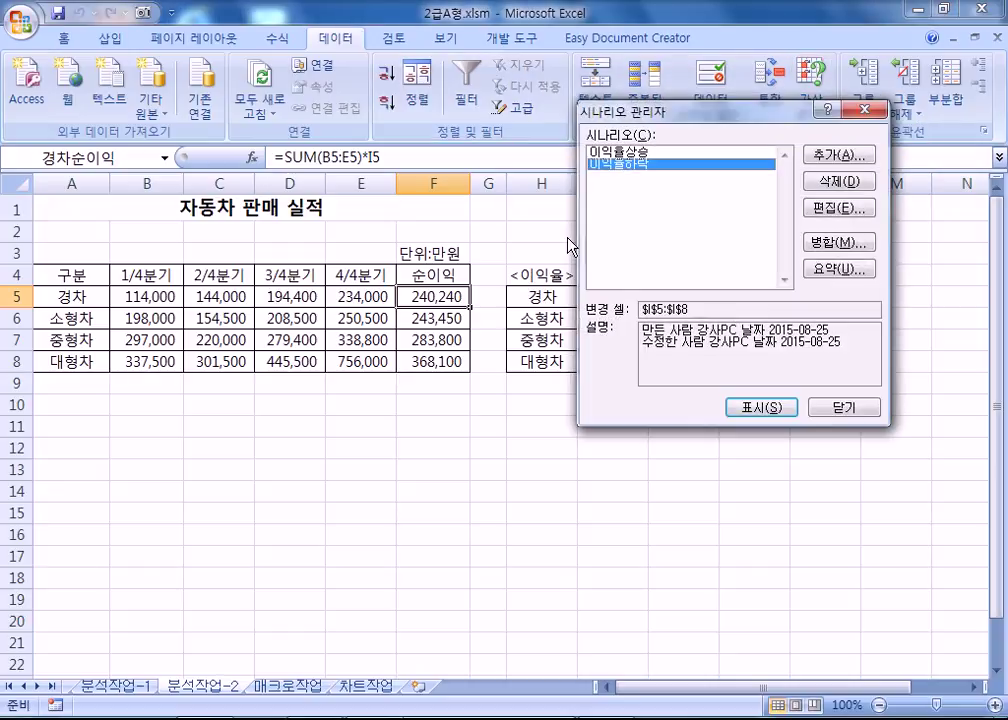
left_click(652, 153)
left_click(837, 208)
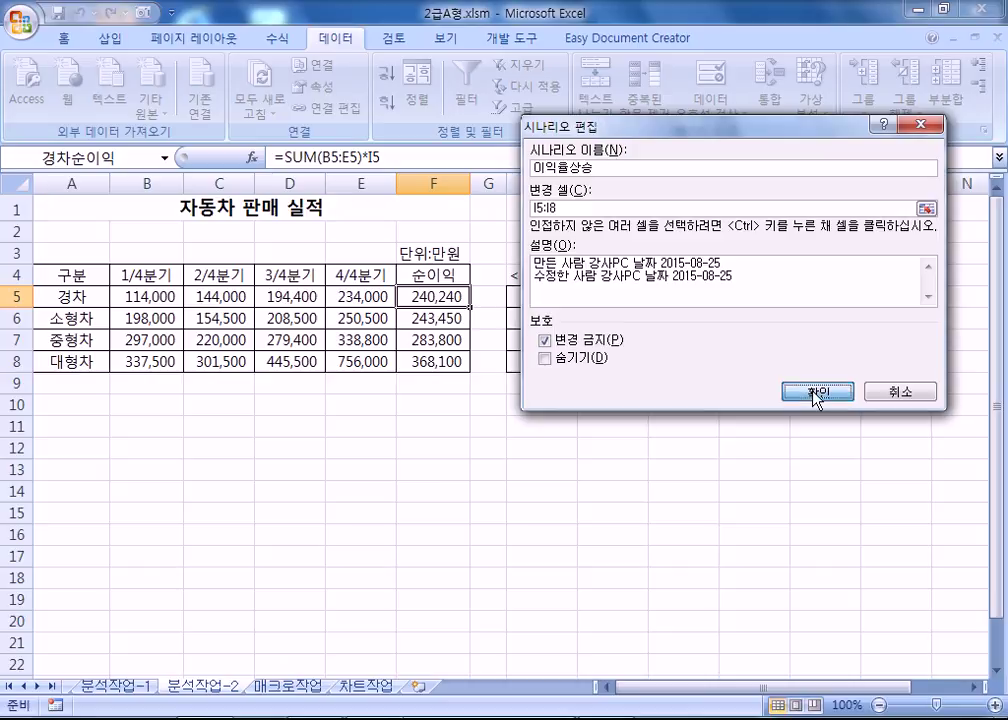
left_click(818, 393)
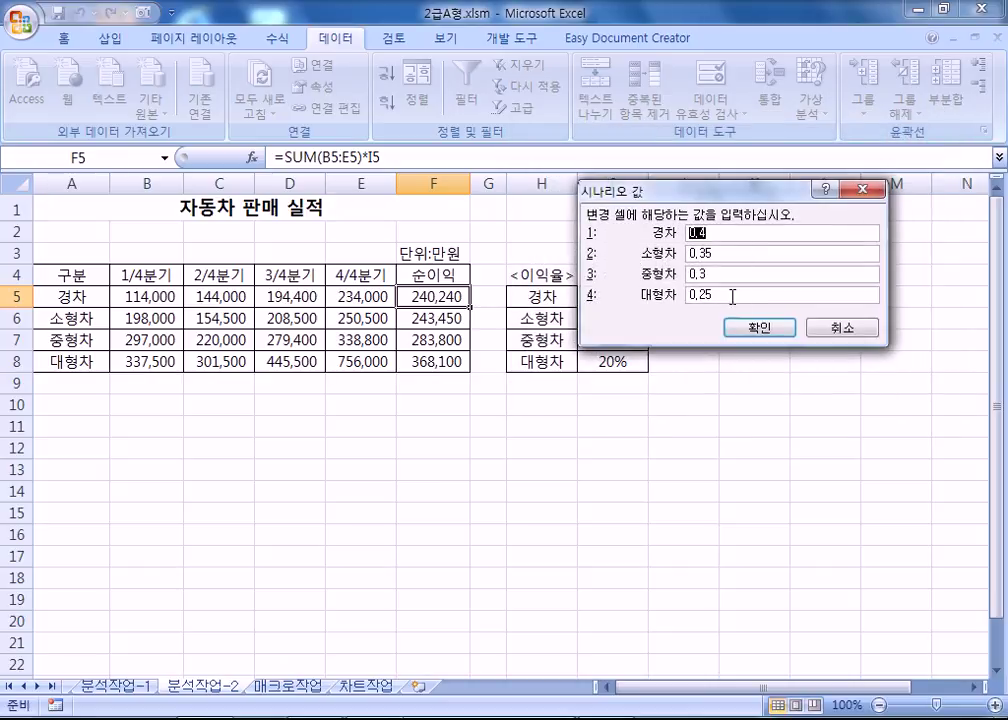
left_click(760, 330)
Confirm the 이익율하락 scenario unchanged, then create a scenario summary for result cells F5:F8.
left_click(660, 190)
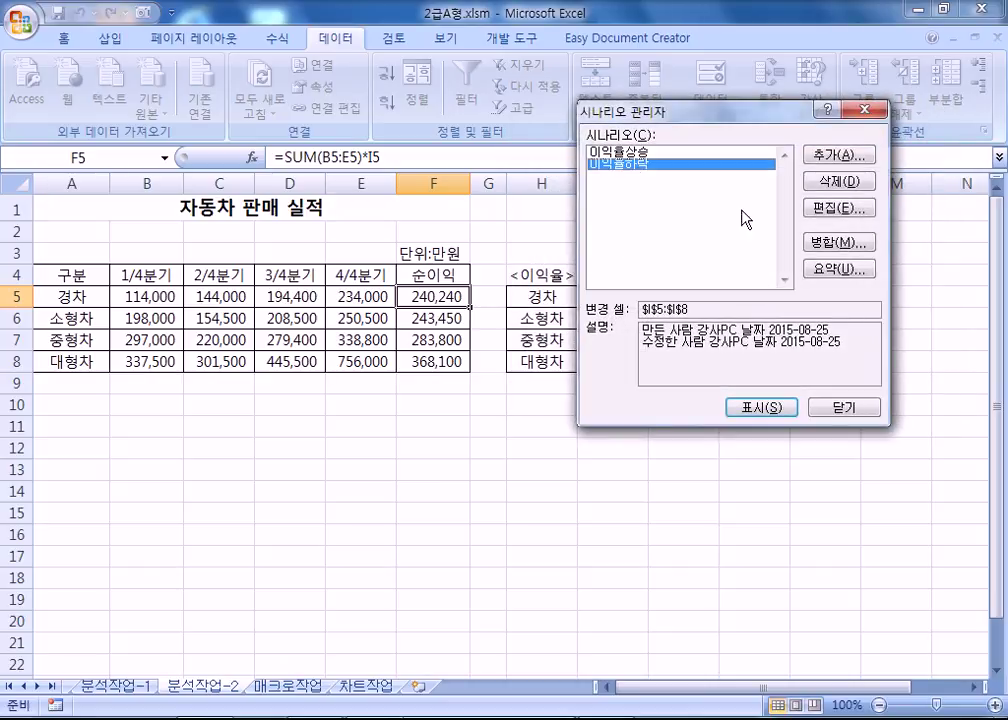
left_click(837, 208)
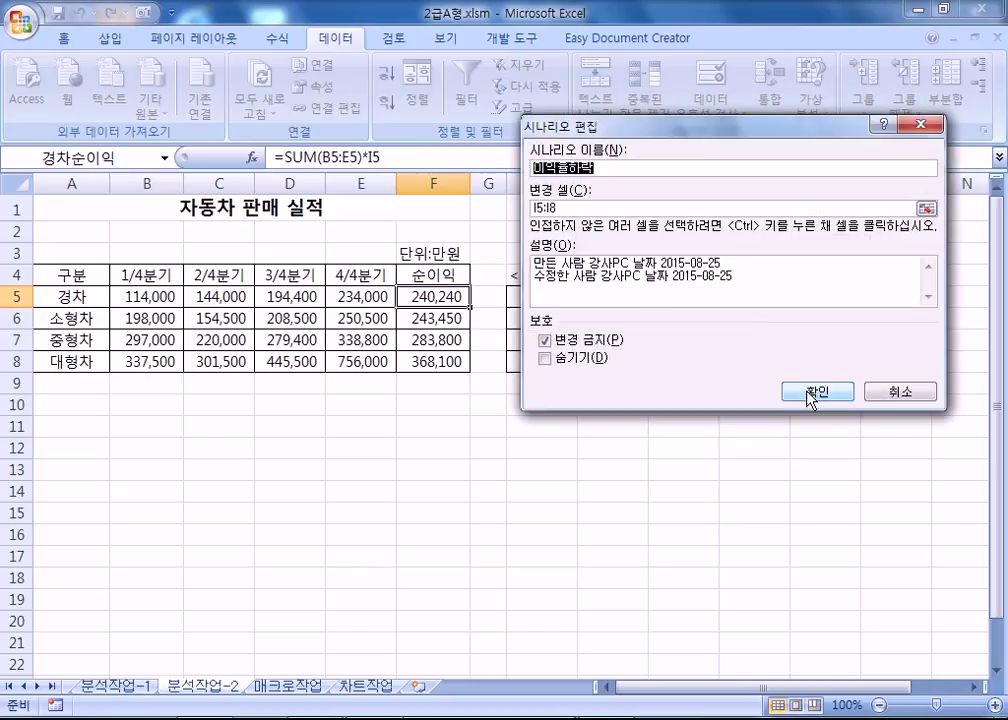
left_click(811, 392)
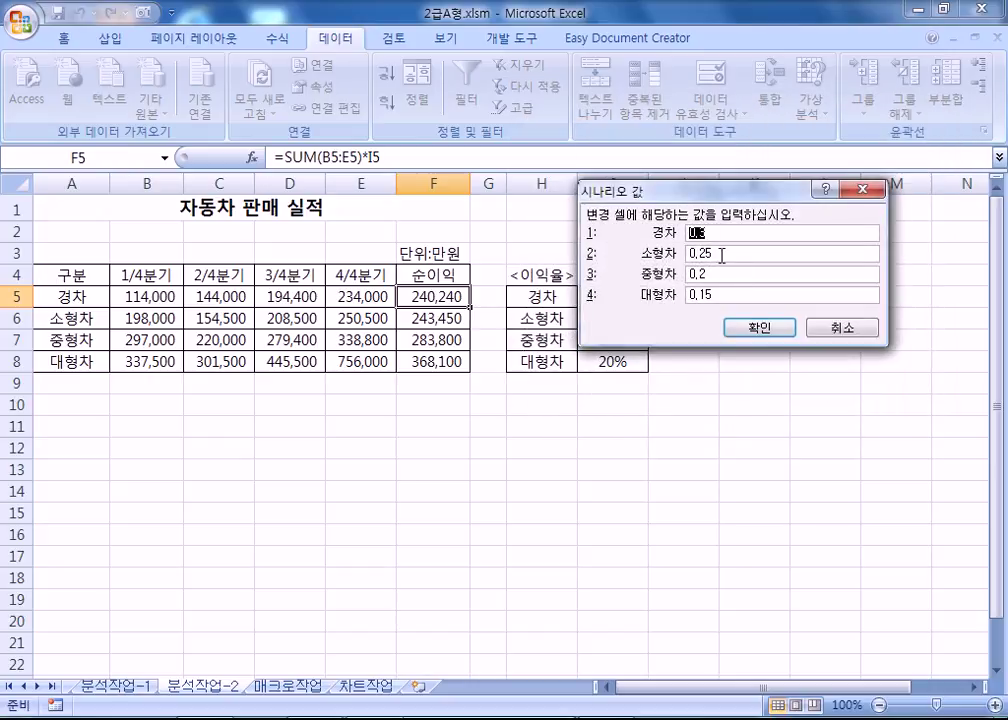
left_click(760, 331)
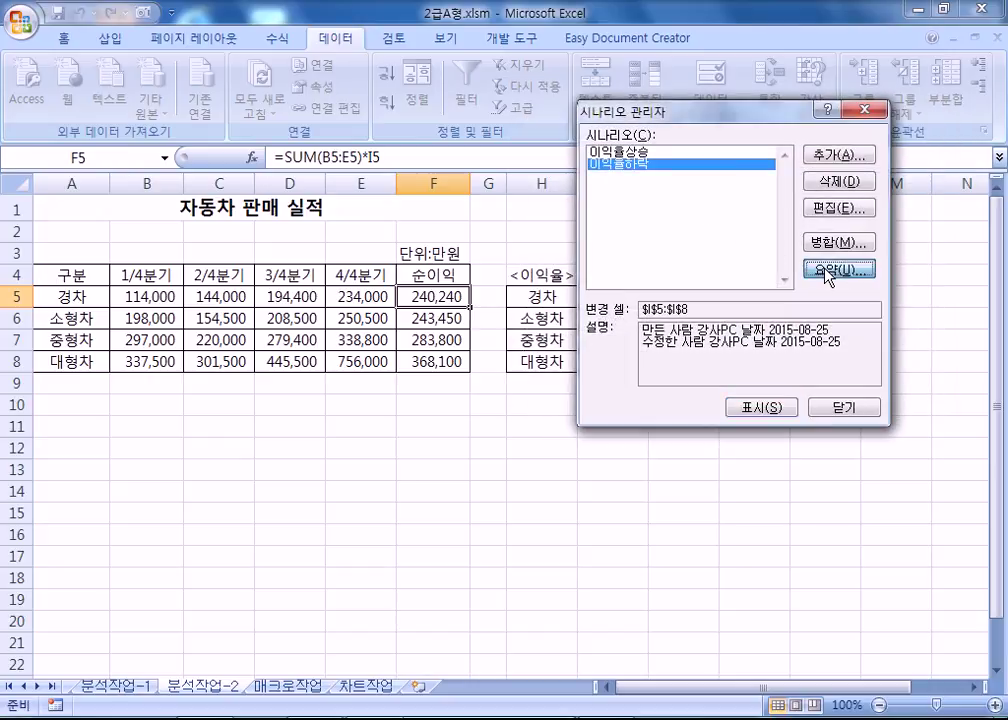
left_click(828, 270)
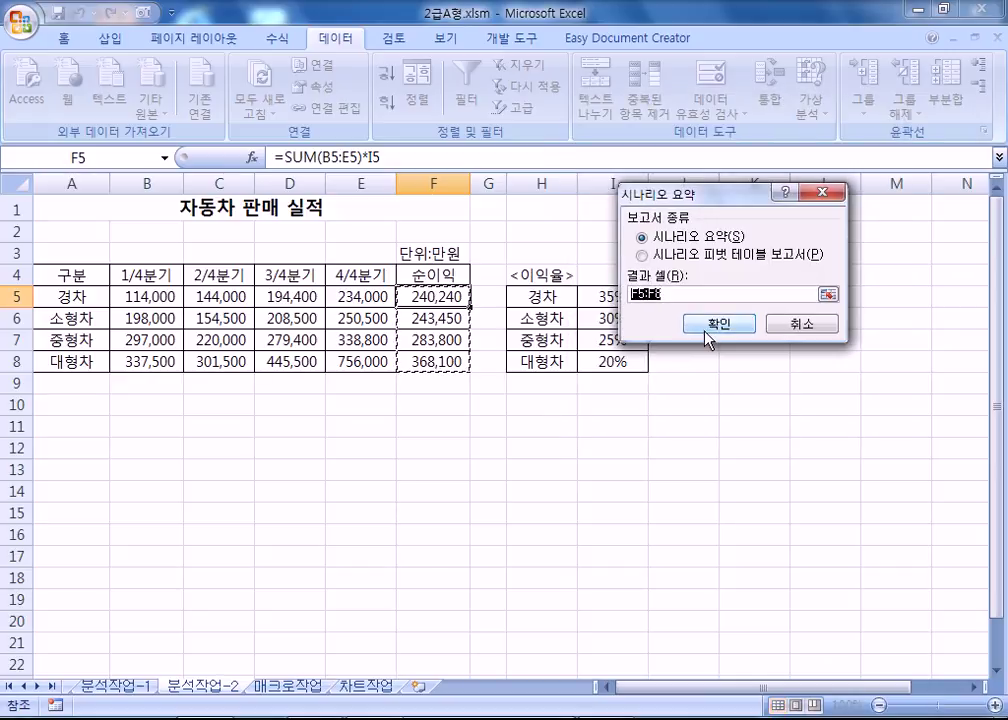
left_click(705, 330)
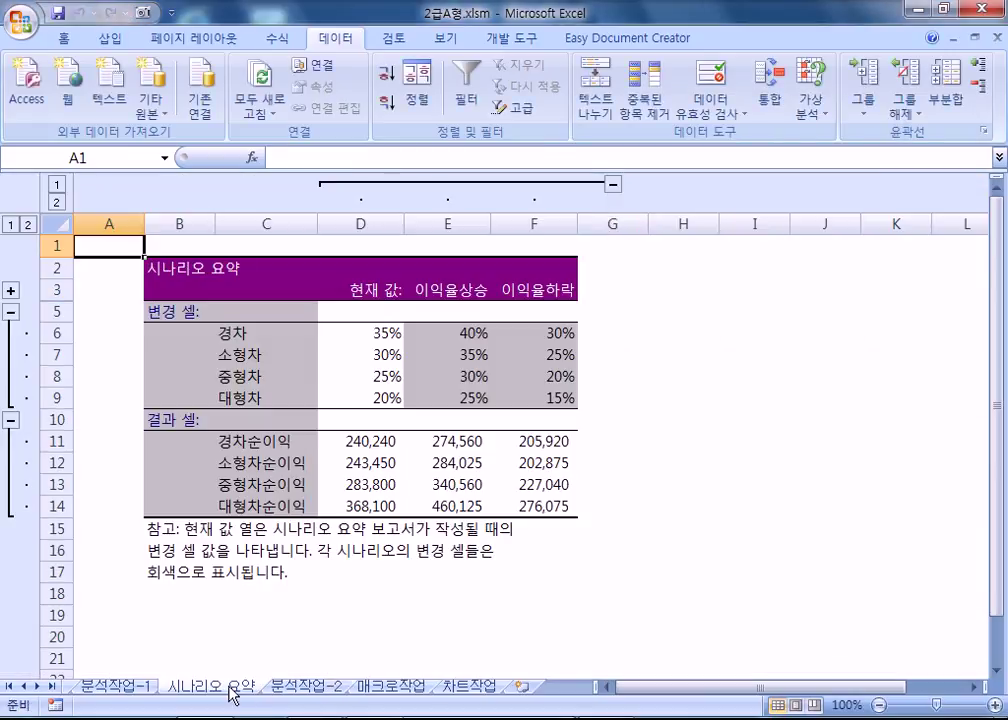
Move the 시나리오 요약 sheet after 분석작업-2, then delete it permanently.
left_click_drag(233, 693, 372, 698)
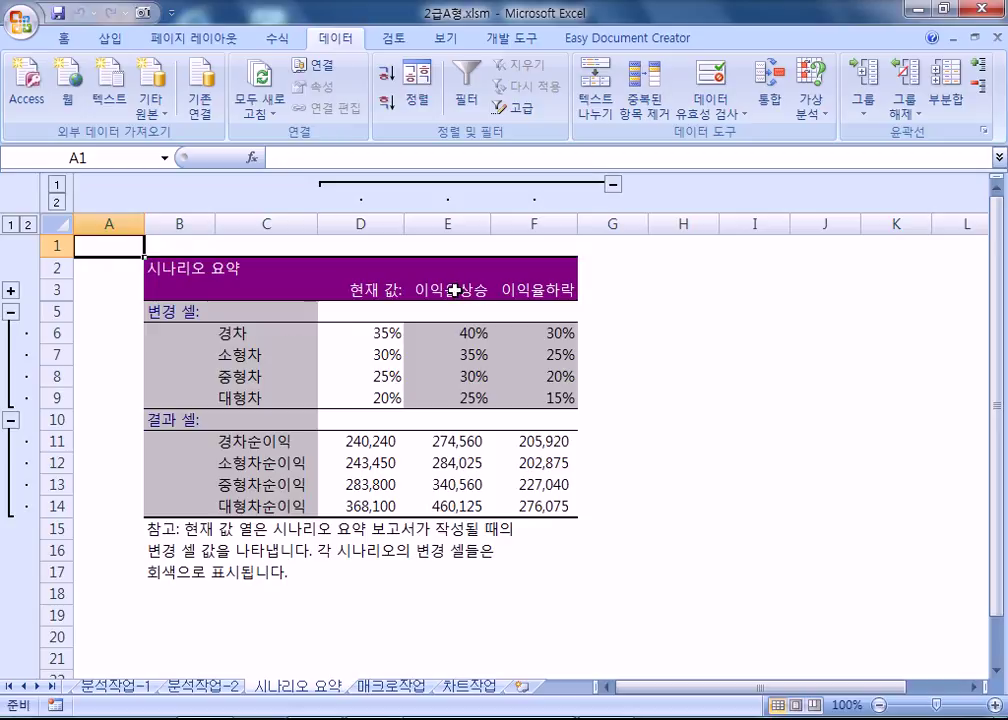
right_click(290, 686)
left_click(370, 488)
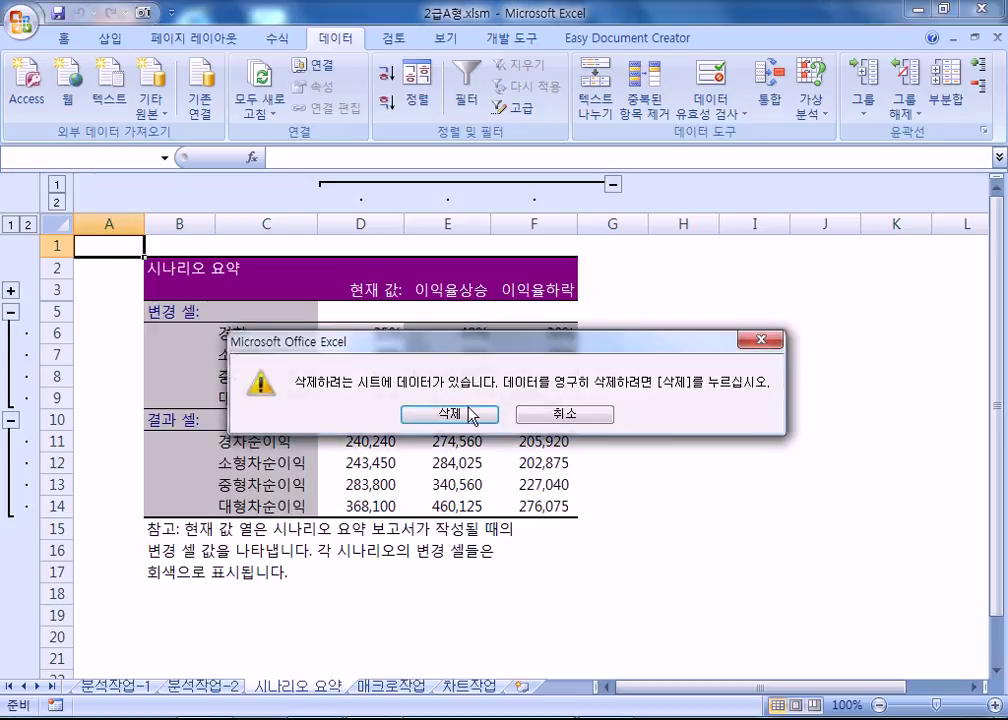
left_click(455, 412)
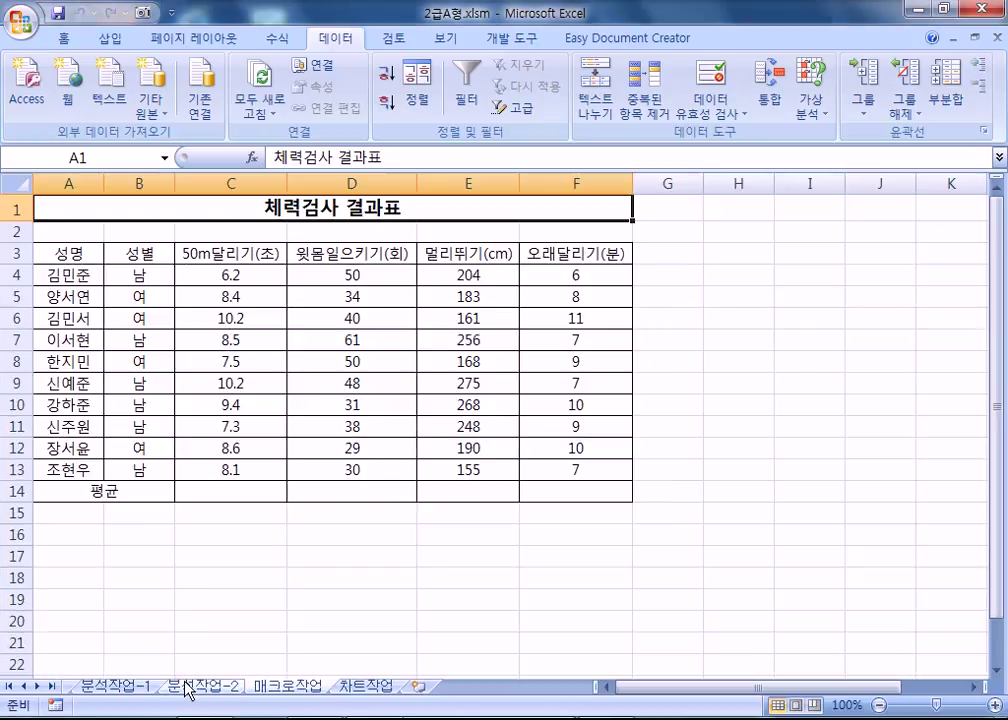
On 분석작업-2, check the defined names like 소형차순이익 in Name Manager, then open What-If Analysis.
left_click(198, 686)
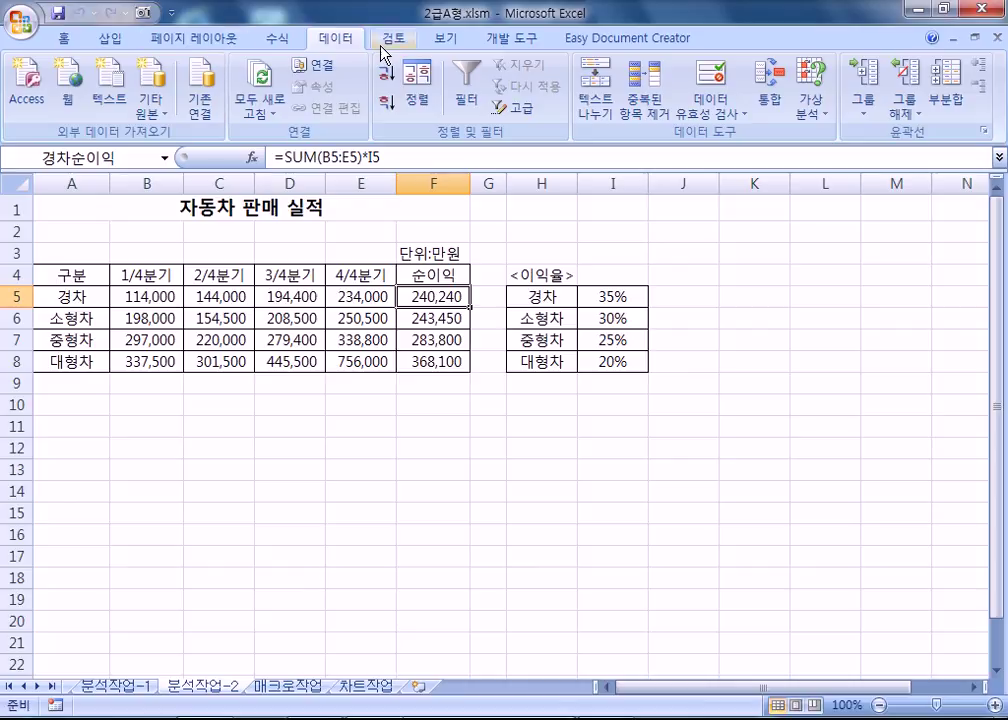
left_click(281, 40)
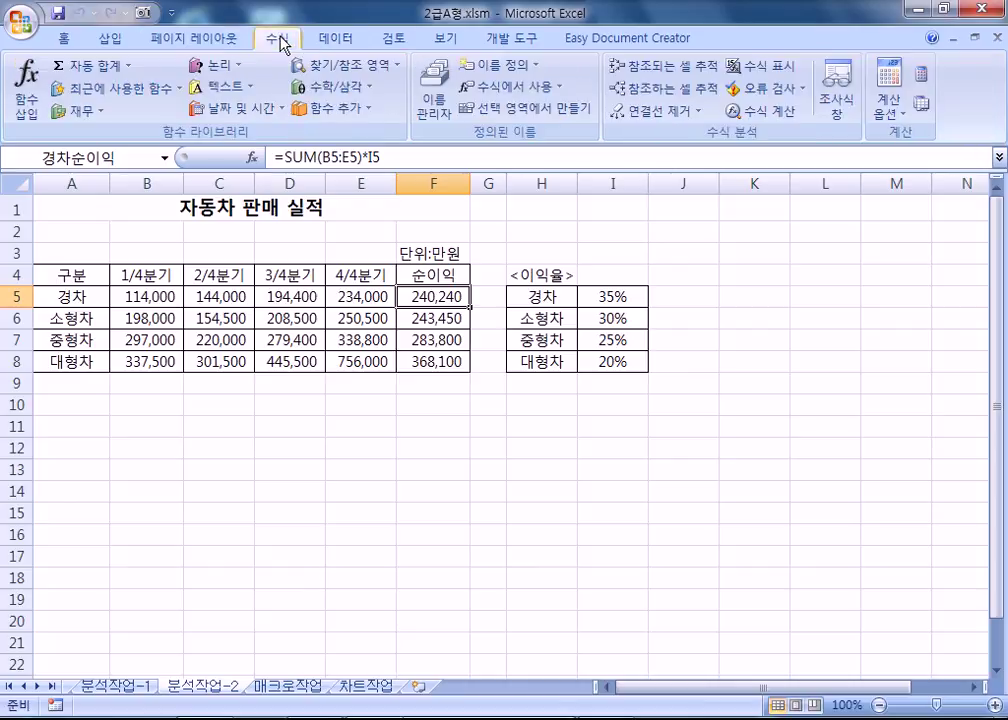
left_click(435, 113)
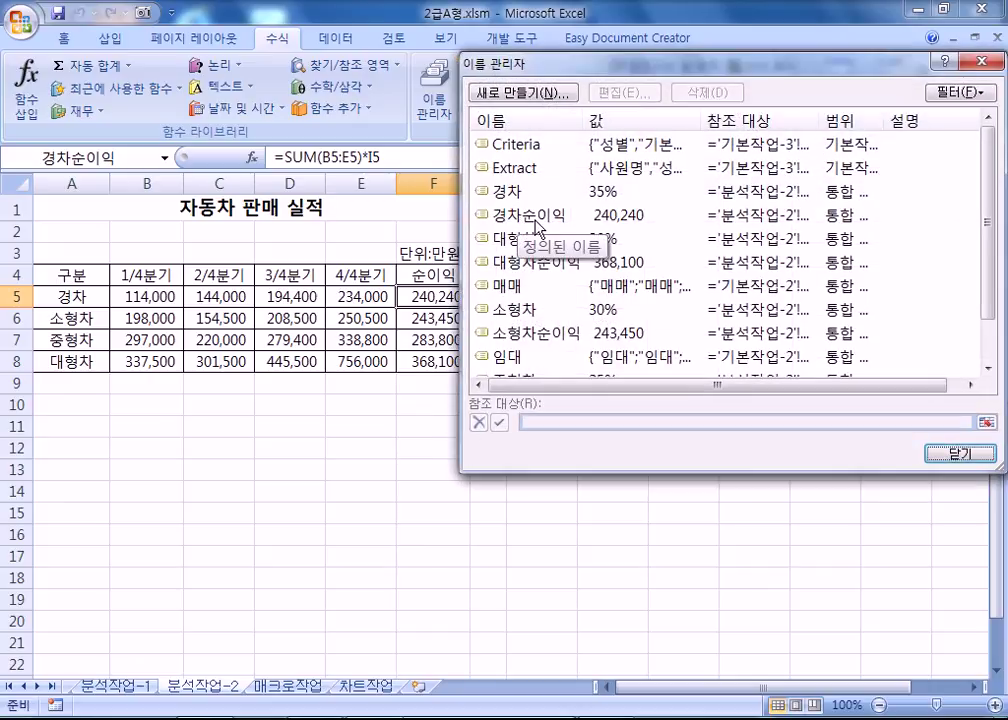
left_click(542, 331)
scroll(531, 358, "down", 1)
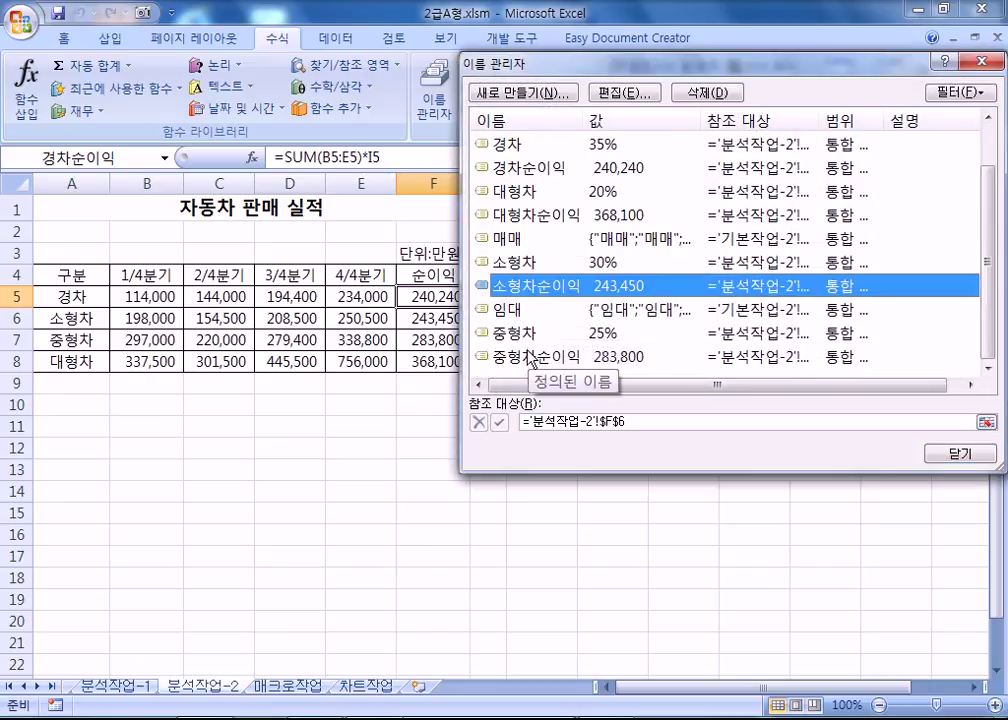
scroll(531, 358, "up", 1)
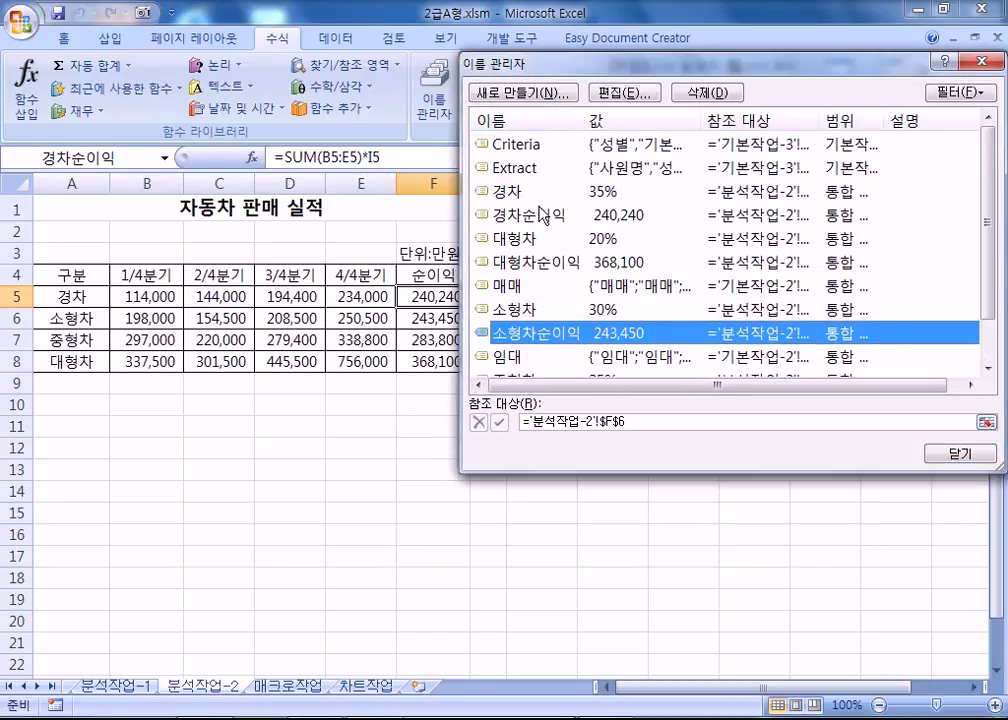
key("Escape")
left_click(326, 40)
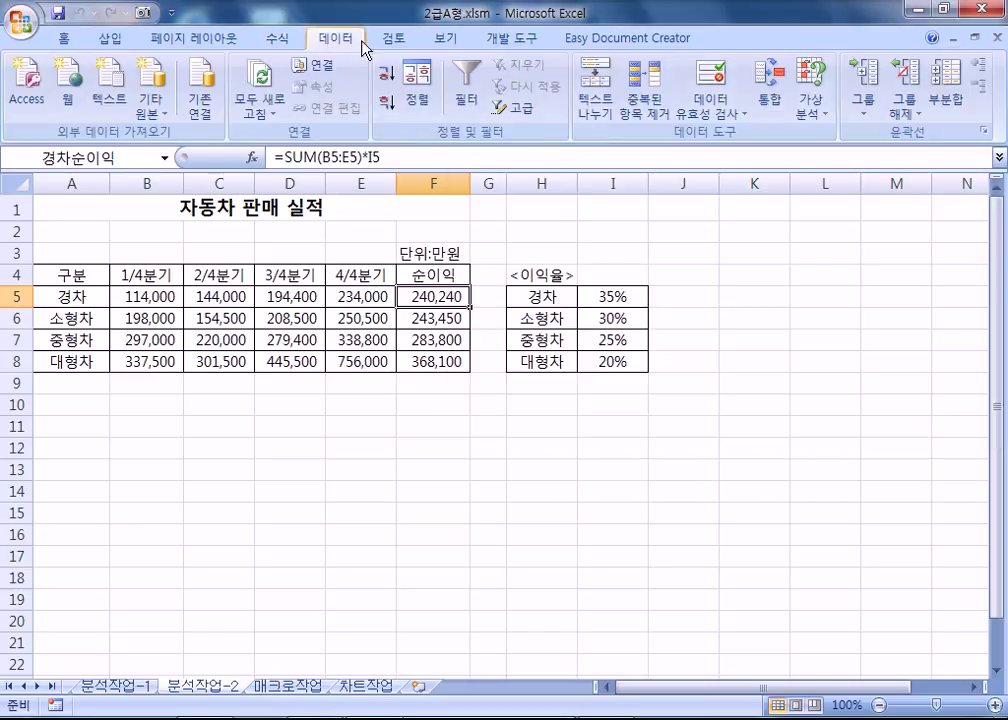
left_click(809, 105)
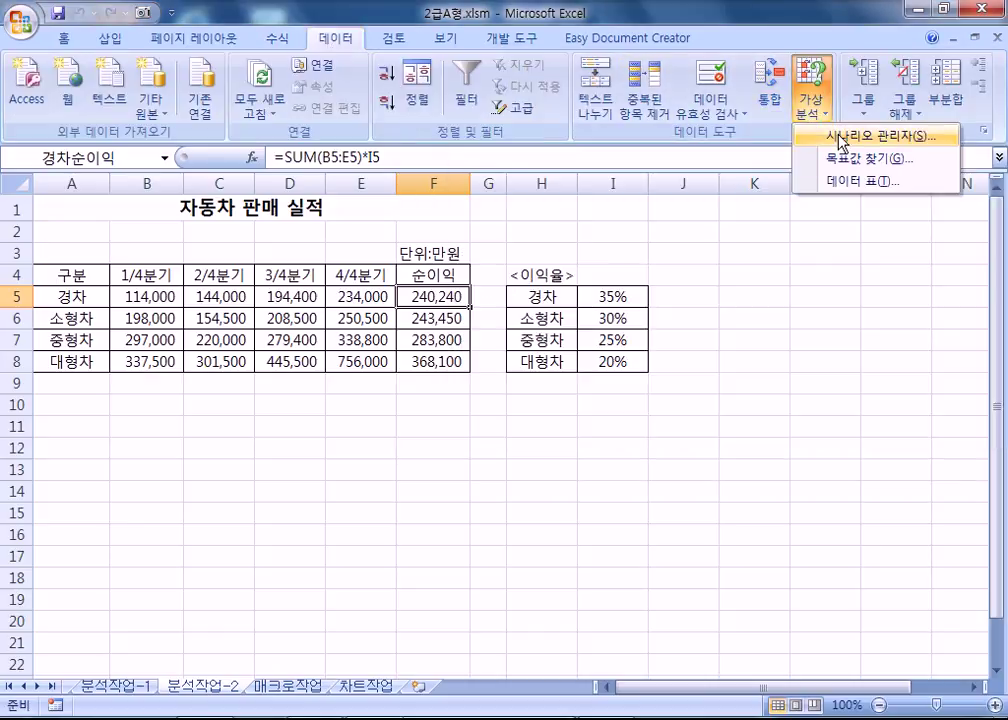
Check the 이익률상승 scenario name and accept its values 0.4 to 0.25.
left_click(841, 137)
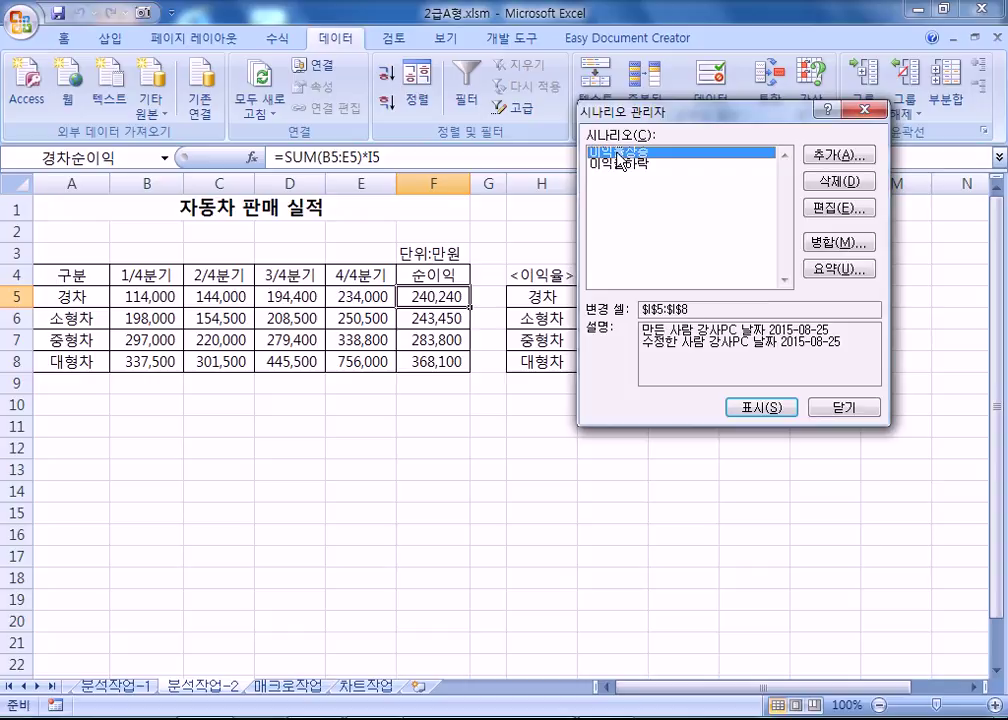
left_click(838, 208)
key("Home")
key("Right")
key("Right")
key("shift+Right")
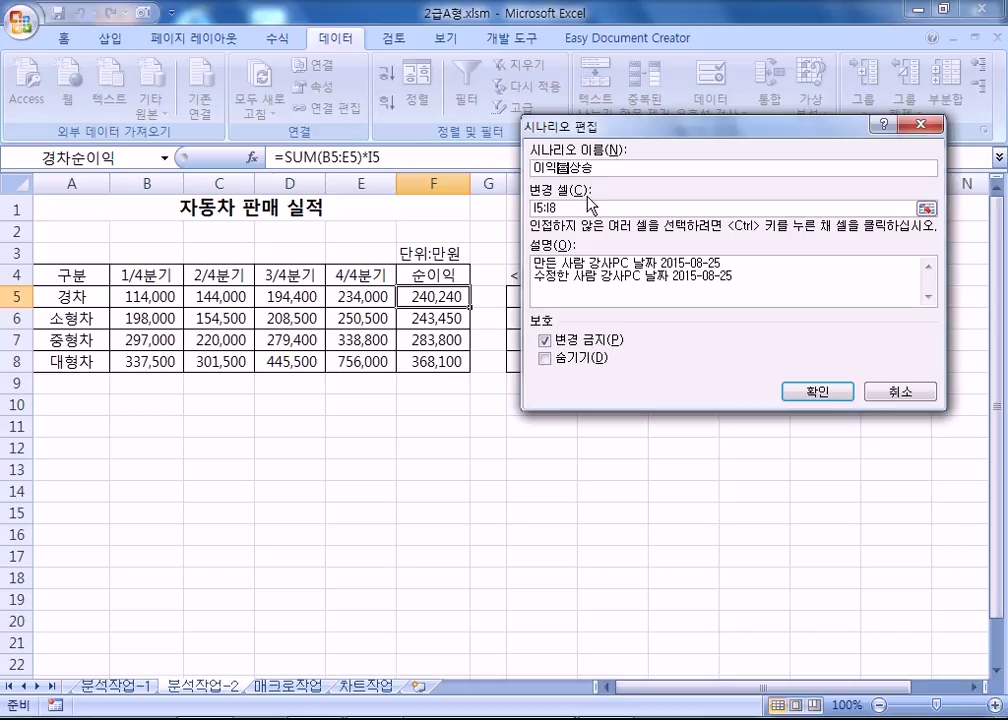
left_click(815, 391)
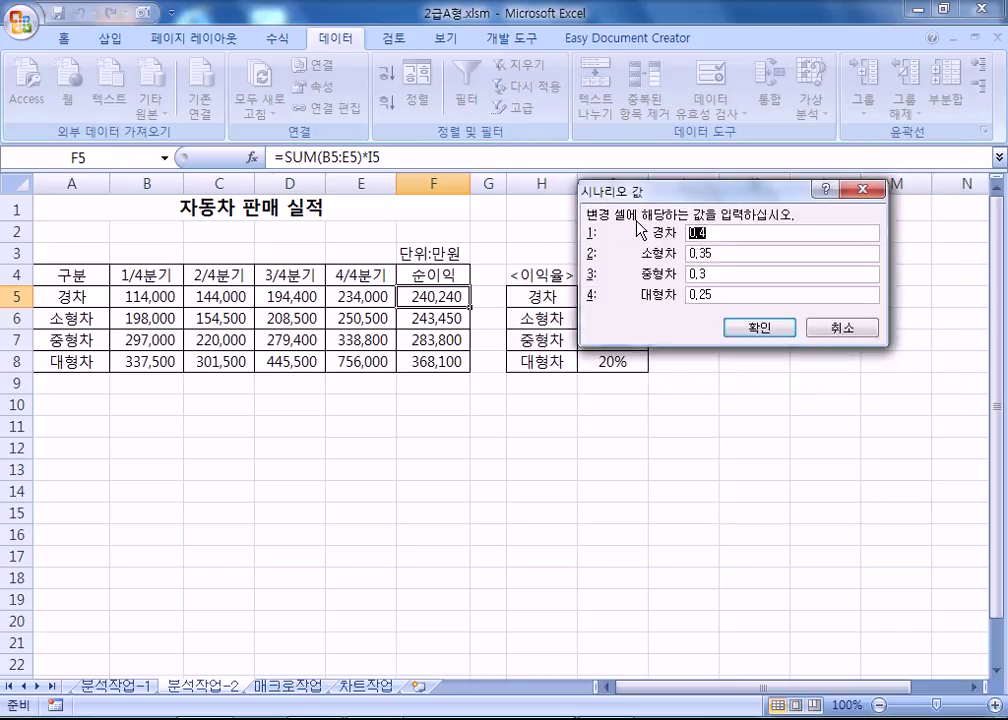
left_click(757, 333)
Check the 이익률하락 scenario twice and accept its values 0.3 to 0.15.
left_click(637, 164)
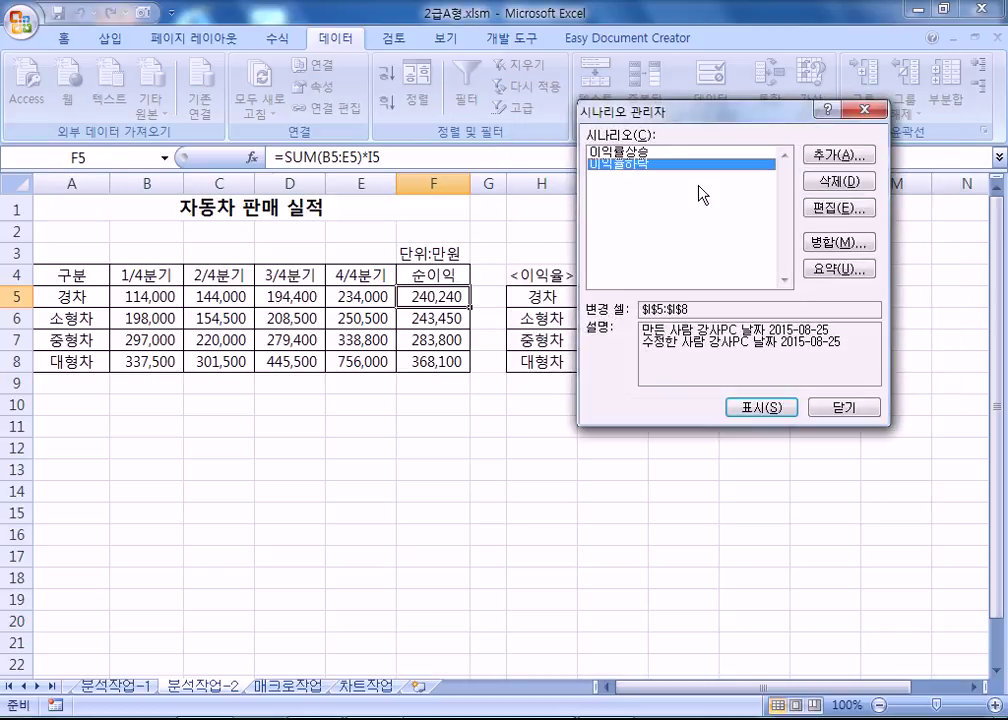
left_click(833, 210)
left_click(571, 168)
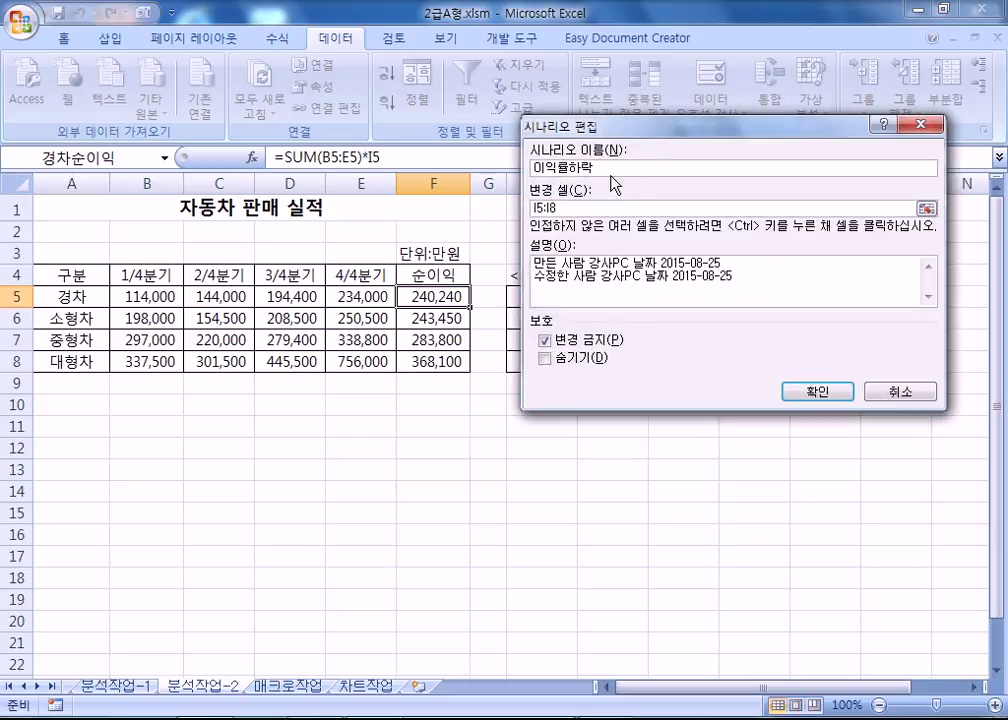
left_click(790, 393)
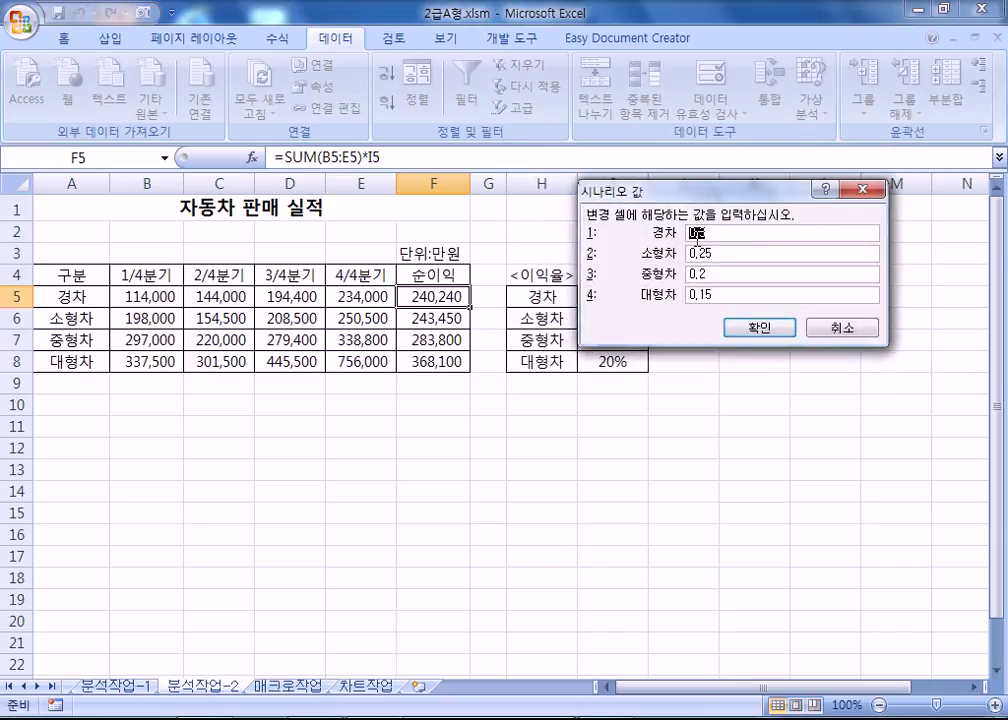
left_click(758, 331)
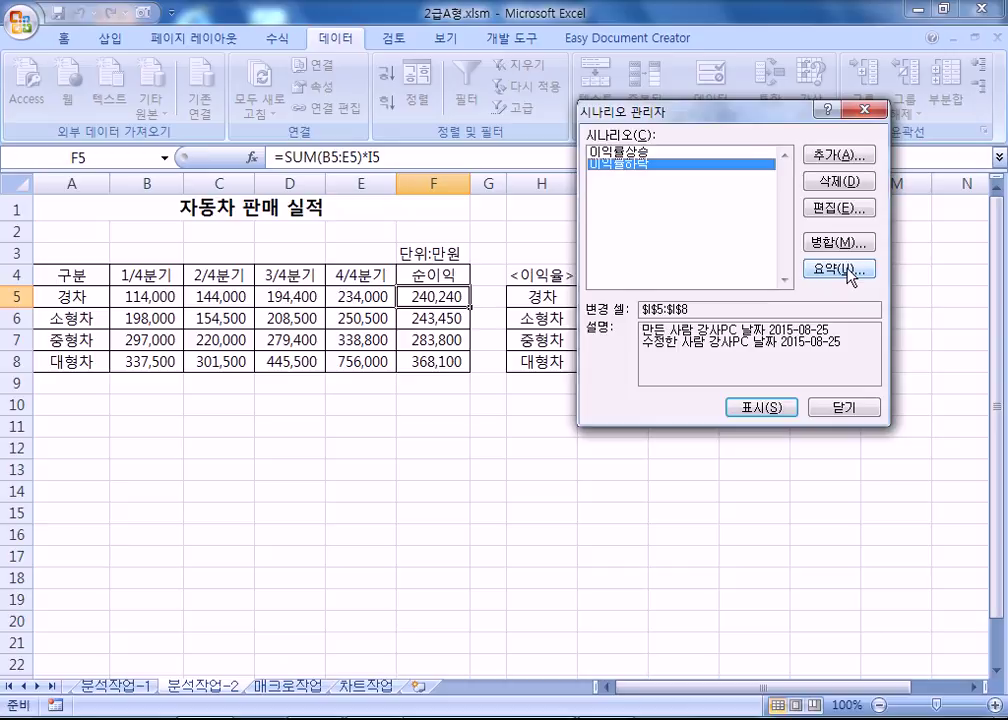
left_click(839, 208)
left_click(812, 392)
left_click(772, 334)
Create a scenario summary report with net profit cells F5:F8 as results.
left_click(832, 269)
left_click_drag(433, 296, 433, 361)
left_click(655, 322)
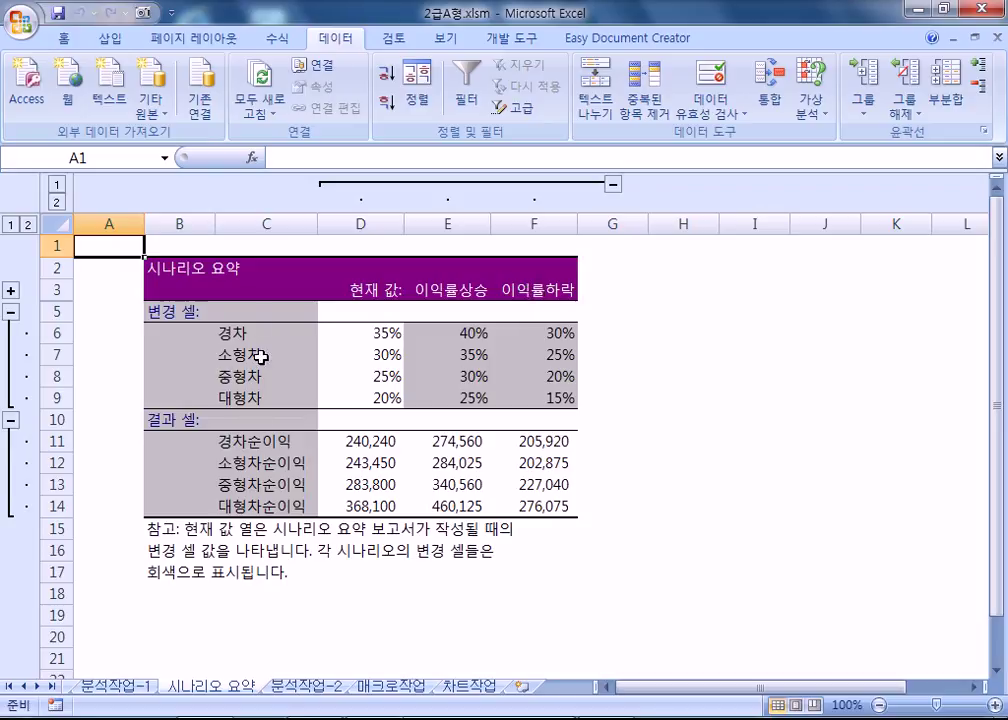
Move the 시나리오 요약 sheet after 분석작업-2 and switch to the 매크로작업 sheet.
left_click(133, 156)
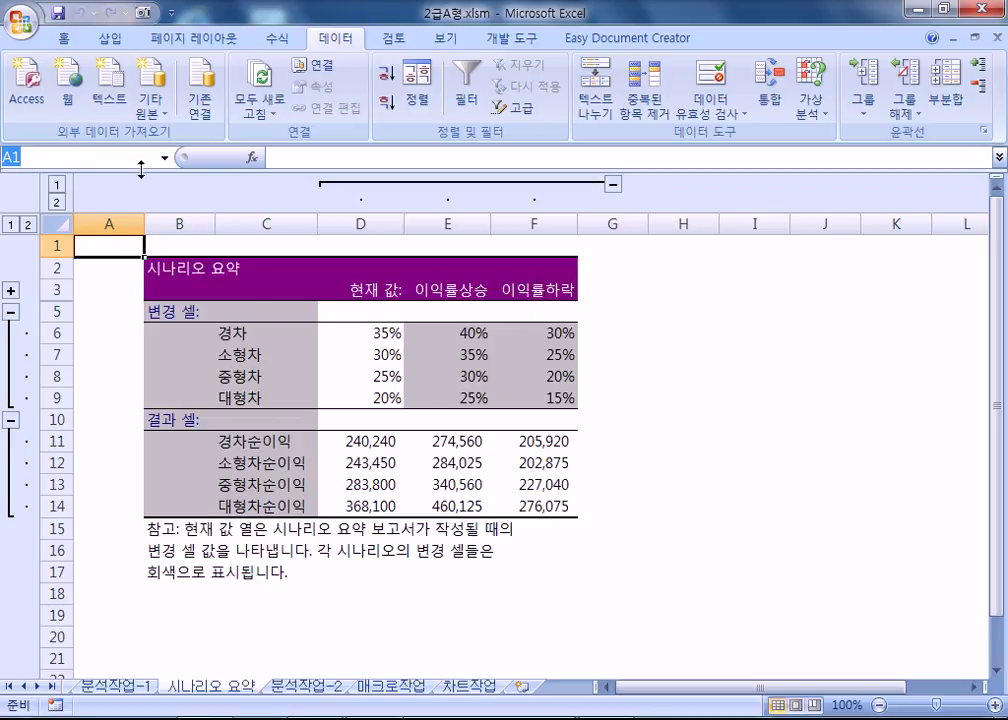
key("Escape")
left_click_drag(261, 692, 304, 702)
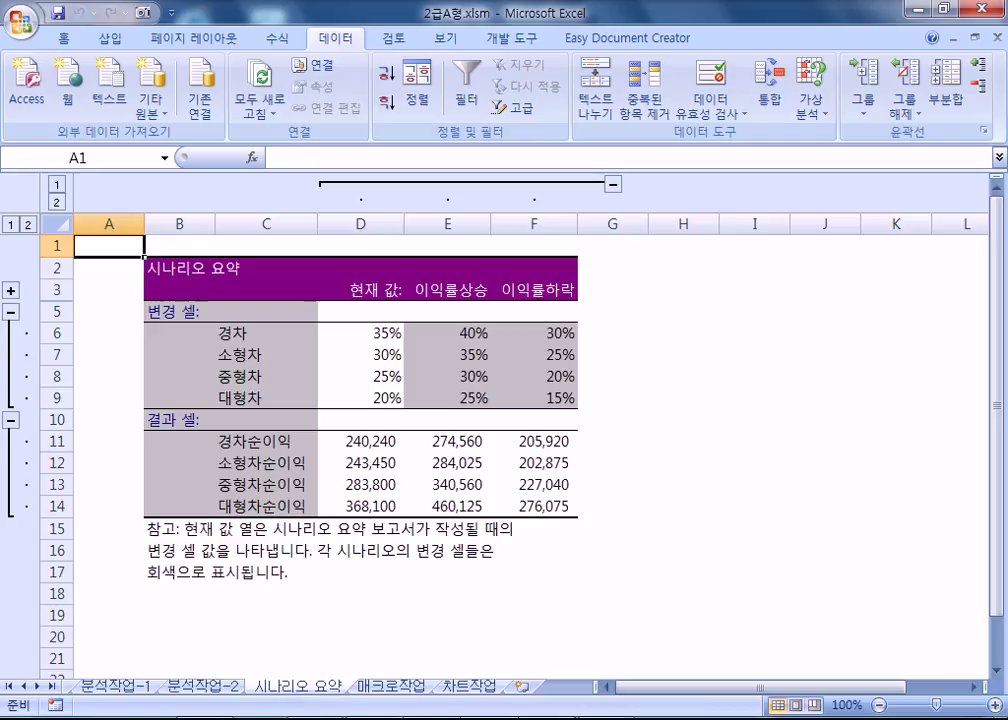
left_click(389, 689)
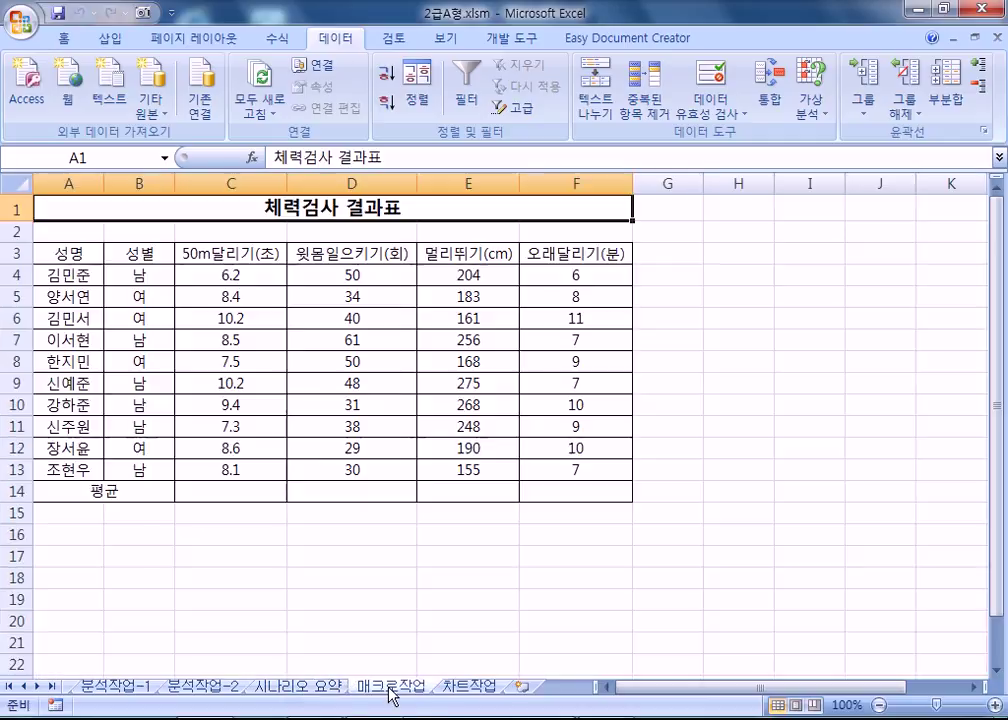
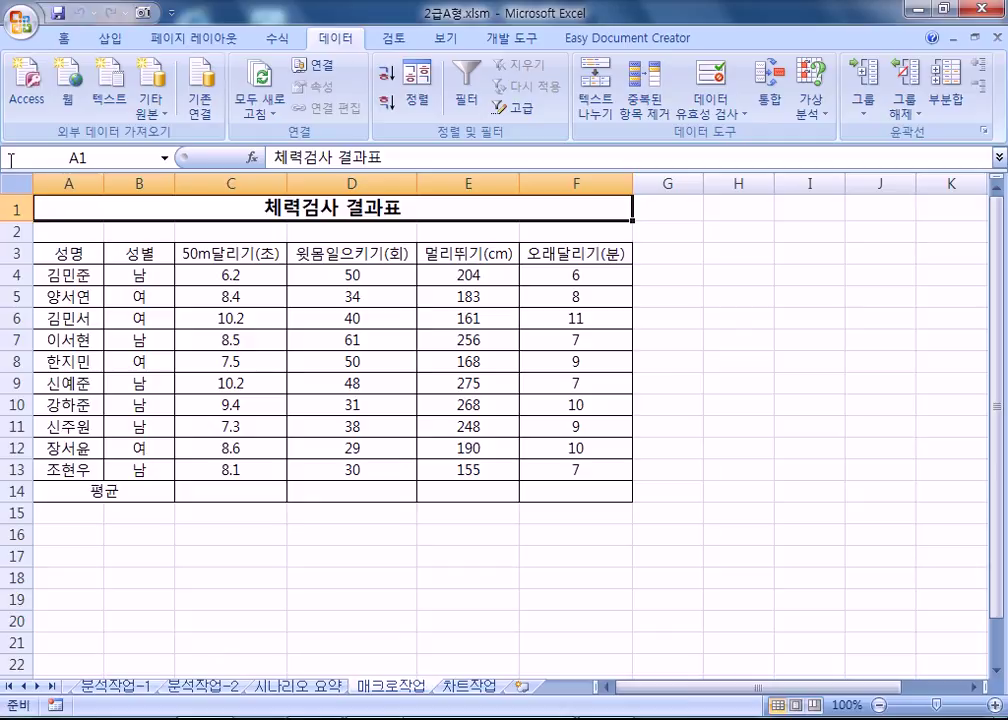
Draw a rectangle below the table near C16 and label it 평균.
left_click(128, 42)
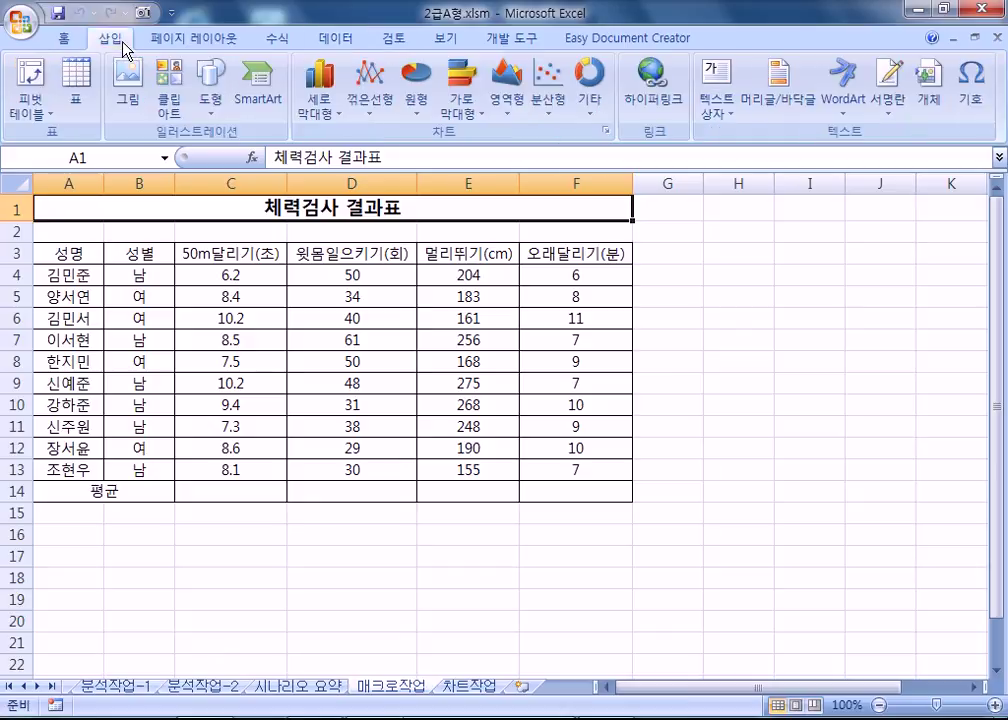
left_click(211, 108)
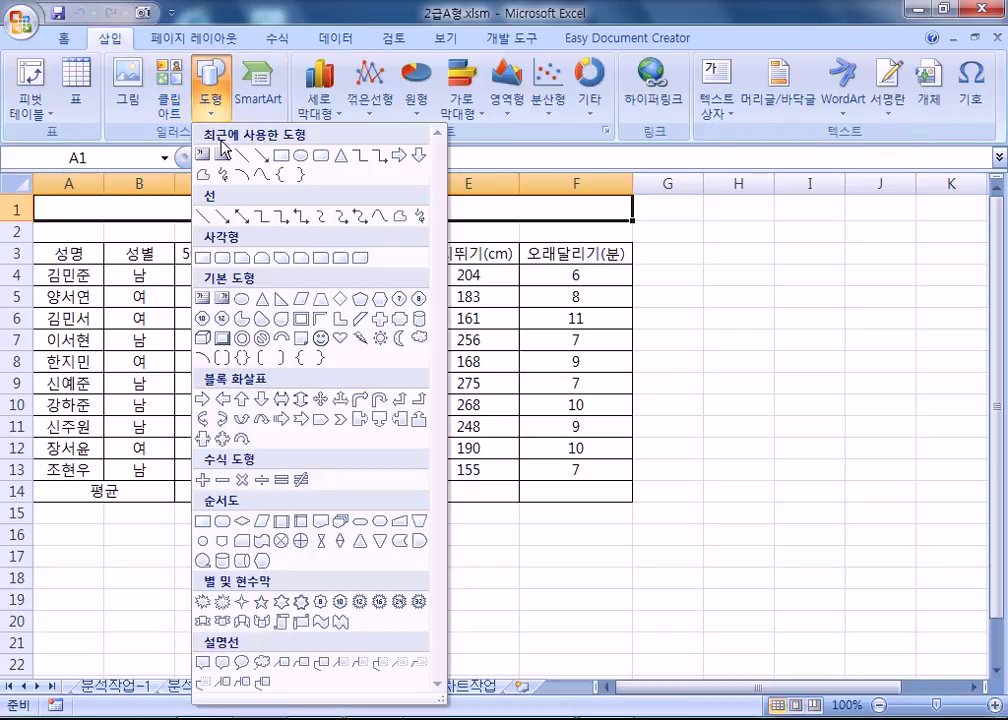
left_click(204, 258)
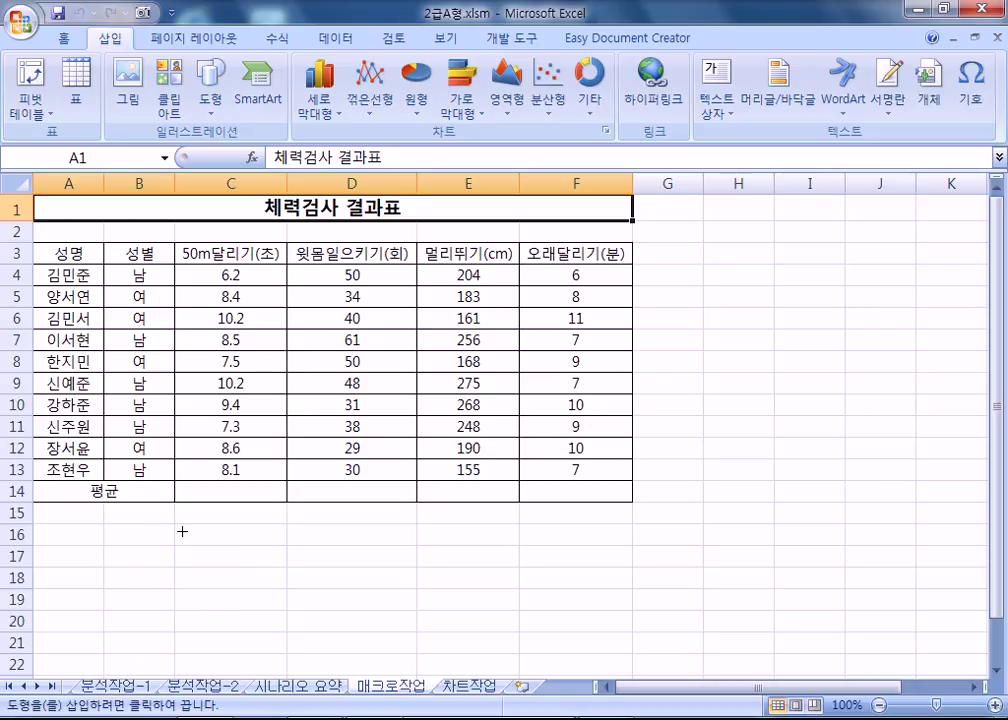
mouse_move(174, 523)
left_mouse_down()
mouse_move(285, 552)
mouse_move(277, 567)
left_mouse_up()
type("평균")
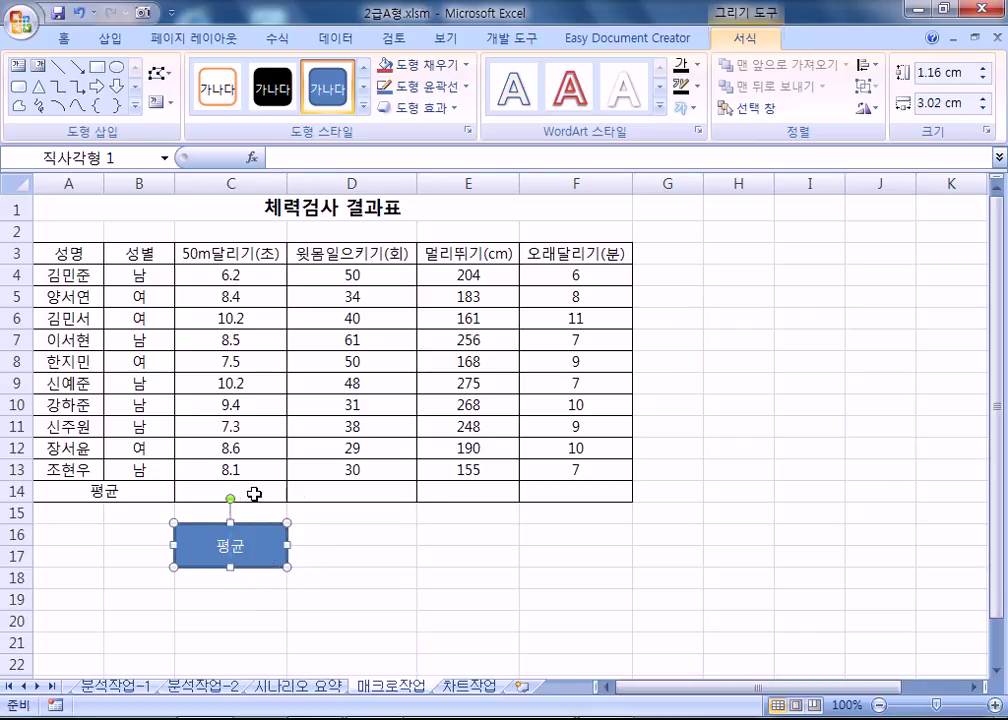
left_click_drag(254, 493, 548, 490)
left_click(276, 557)
Assign a new macro named 평균 to the rectangle and start recording it in this workbook.
right_click(278, 561)
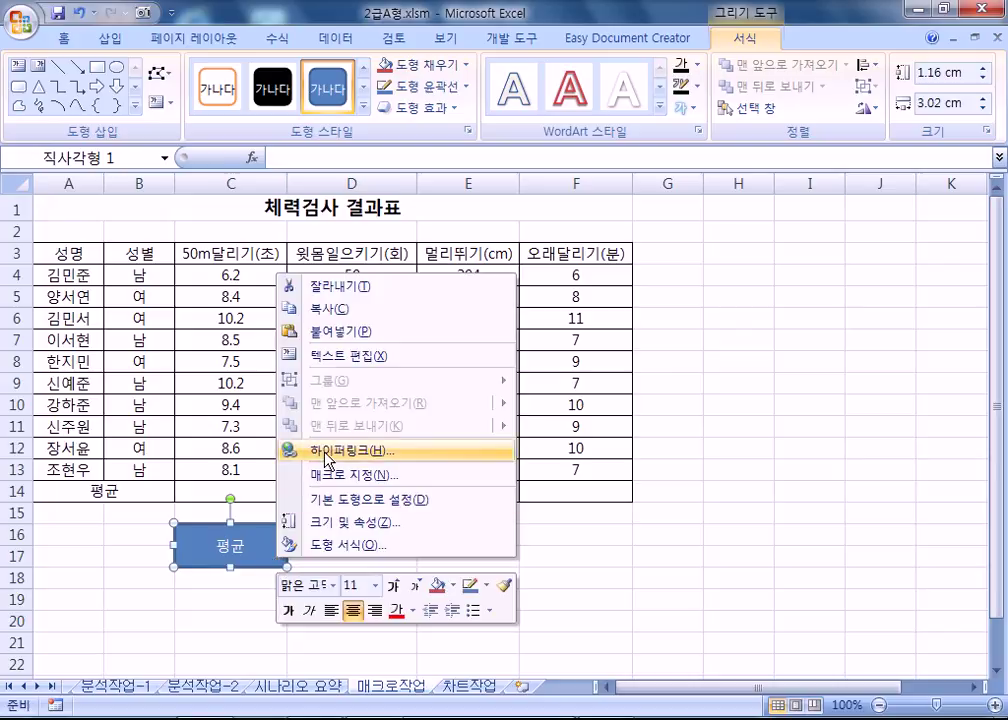
left_click(326, 476)
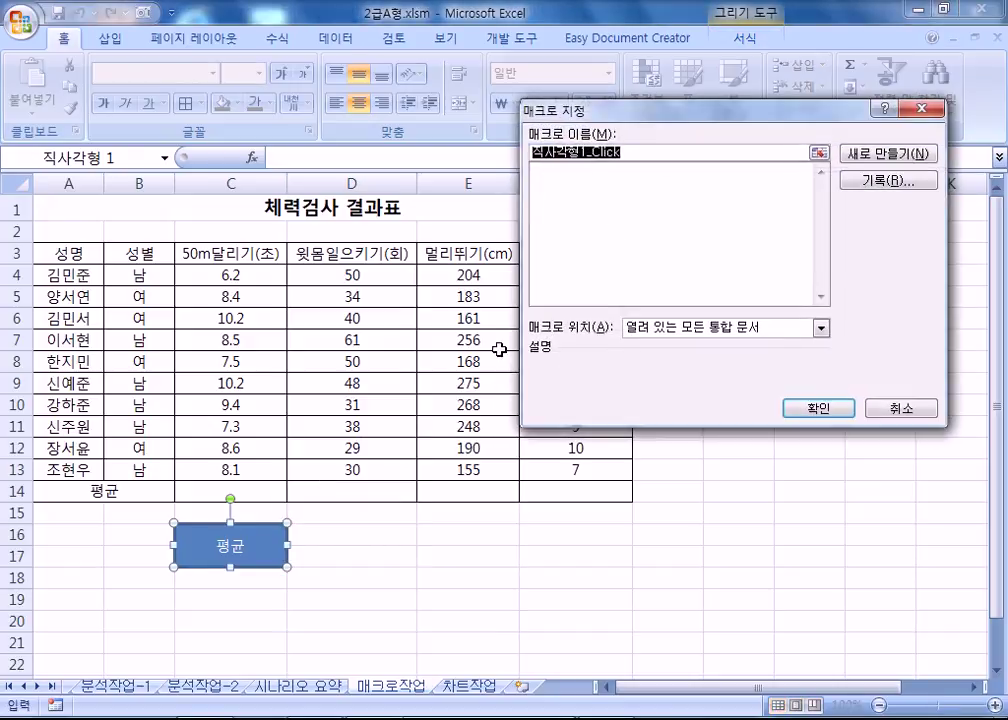
type("평균")
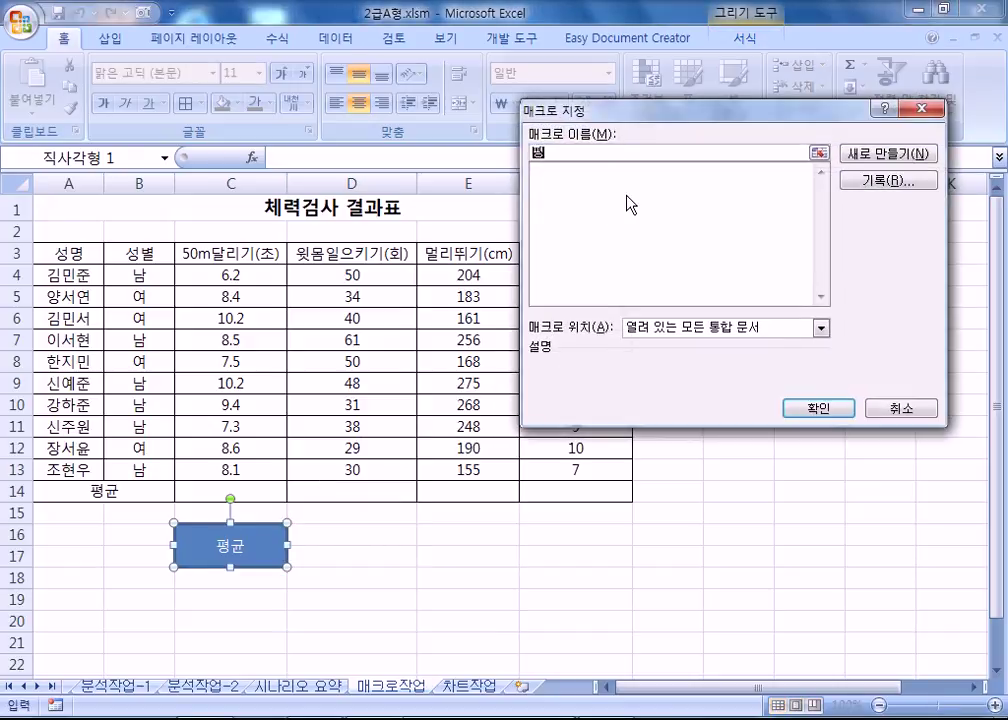
left_click(555, 172)
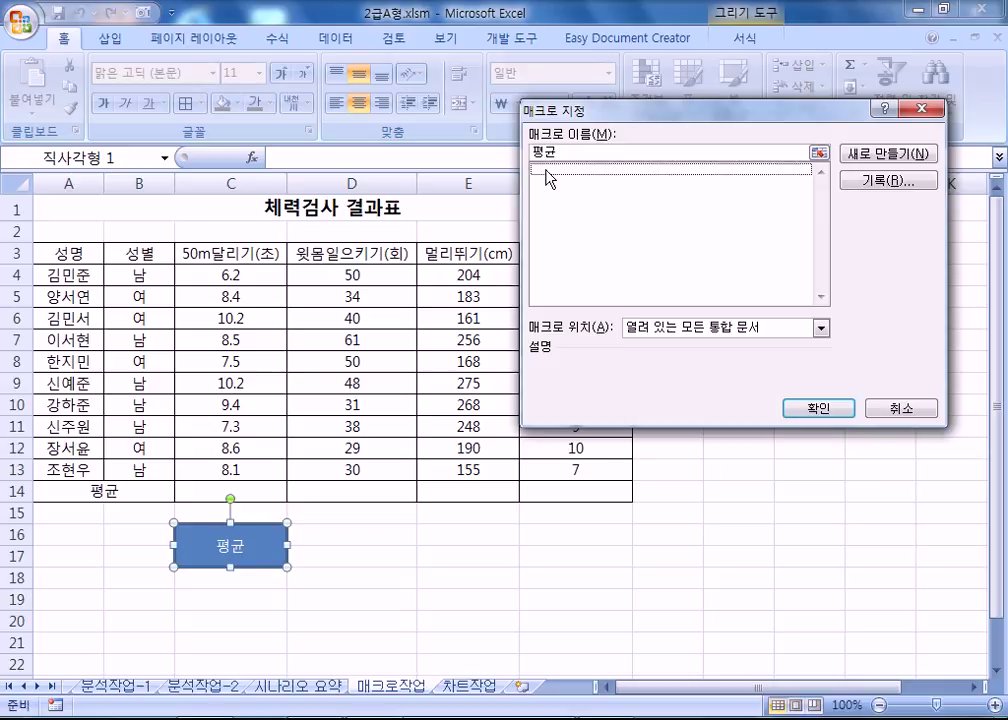
left_click(574, 153)
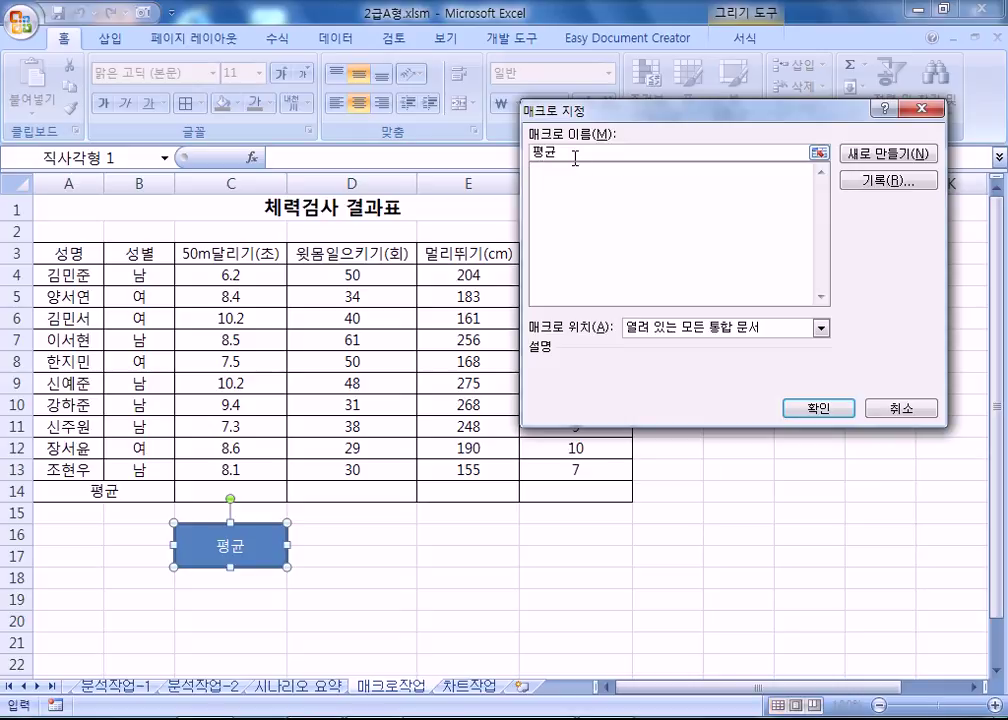
left_click(880, 190)
left_click(628, 186)
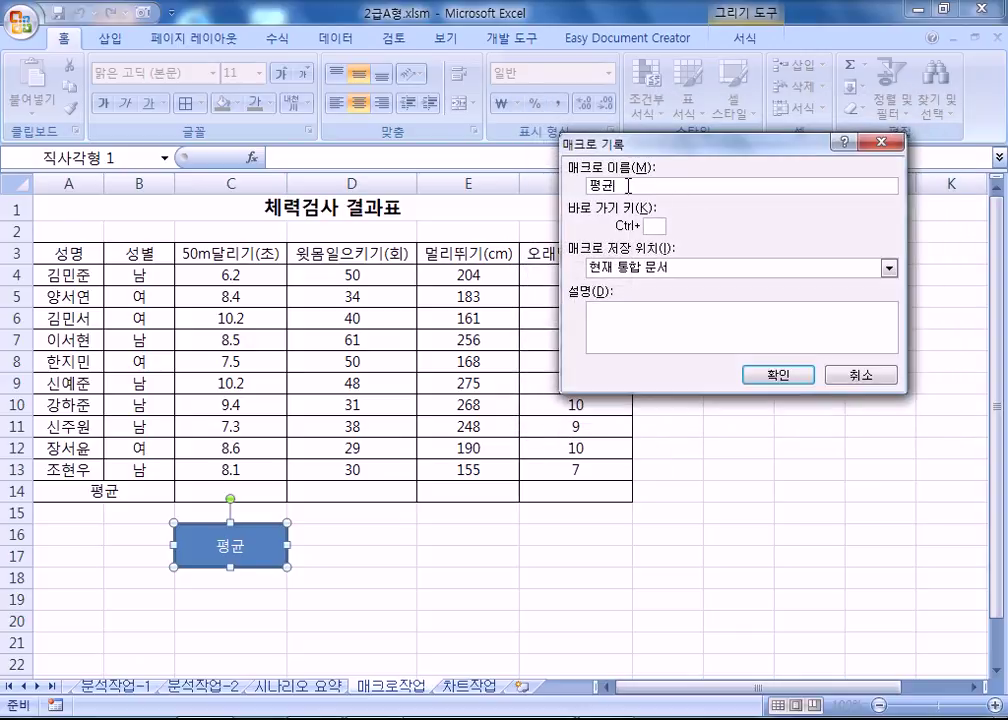
left_click(780, 381)
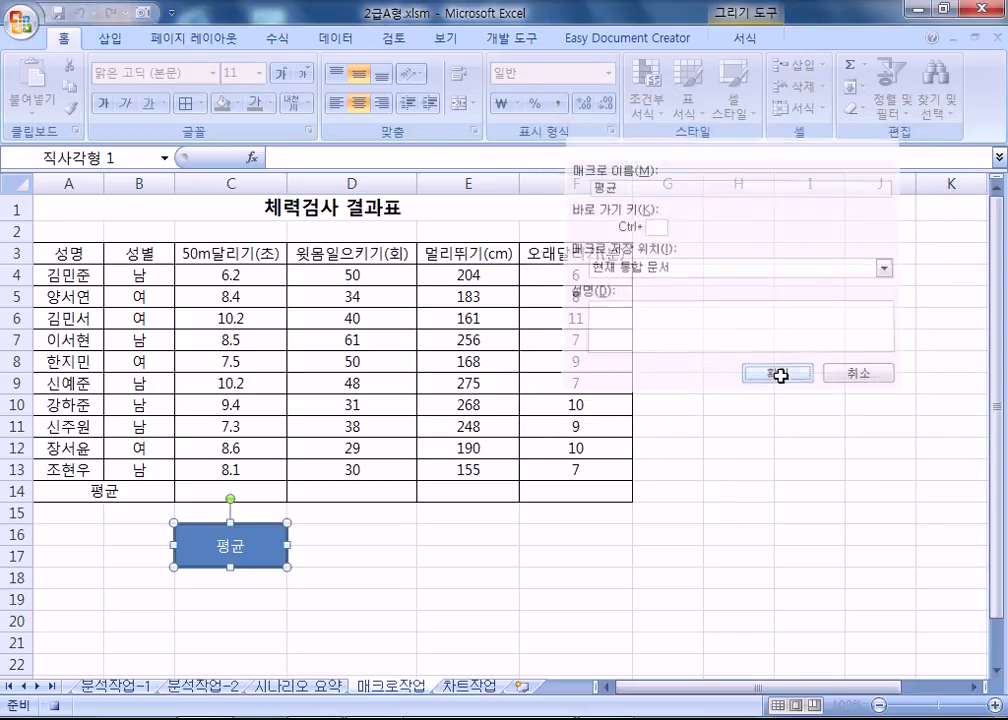
Enter =AVERAGE(C4:C13) in C14 and fill the formula across to F14.
left_click(232, 490)
type("=AV")
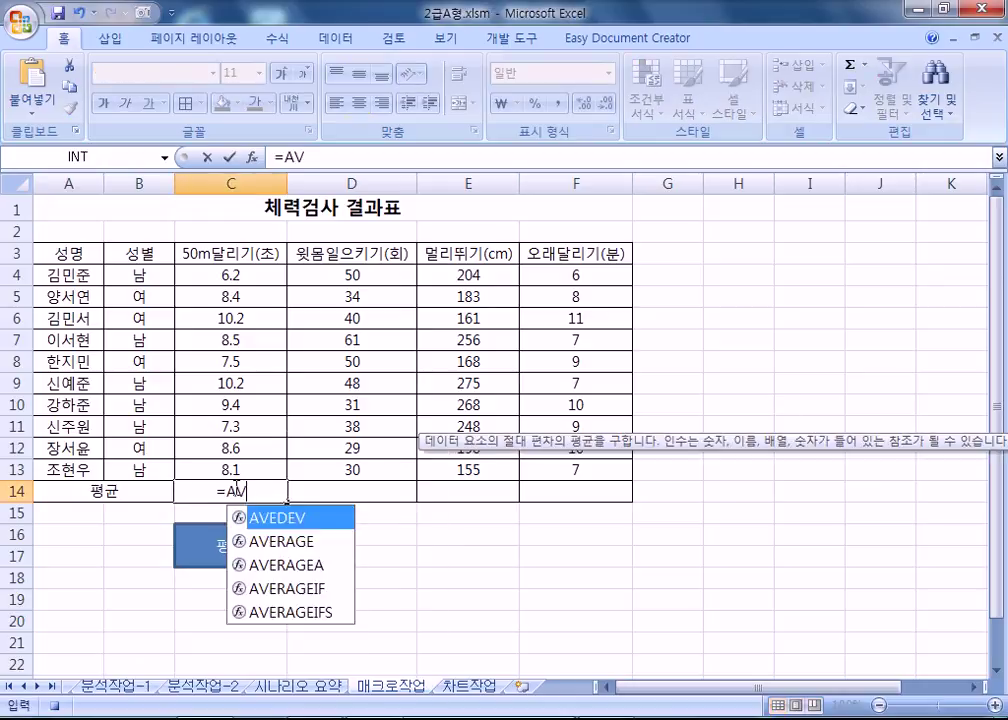
type("ER")
key("Tab")
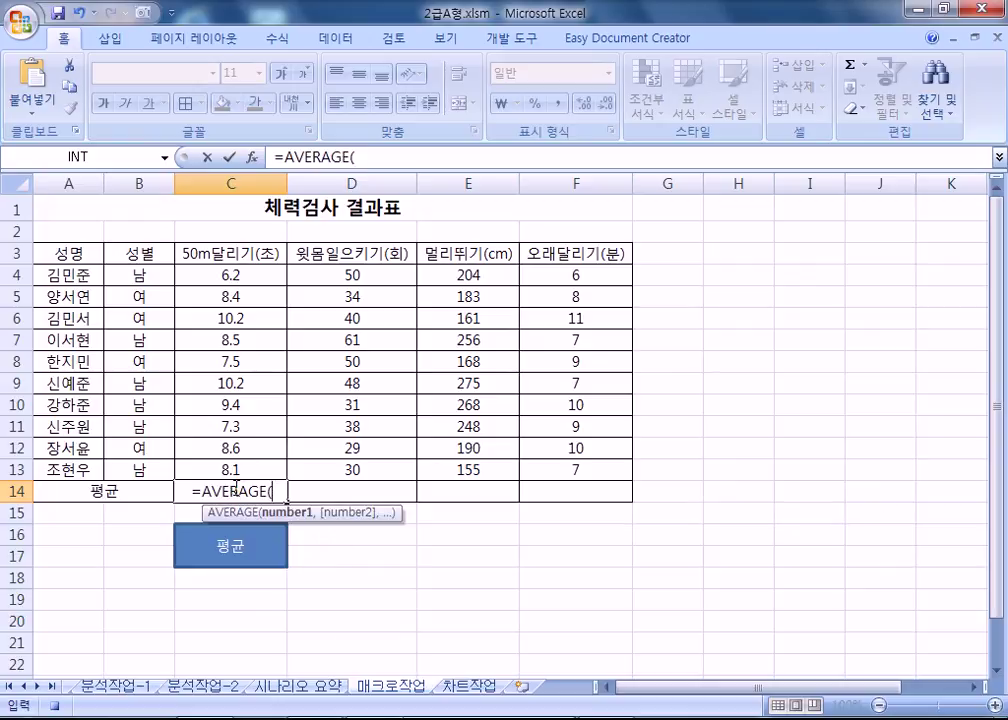
left_click_drag(187, 274, 218, 466)
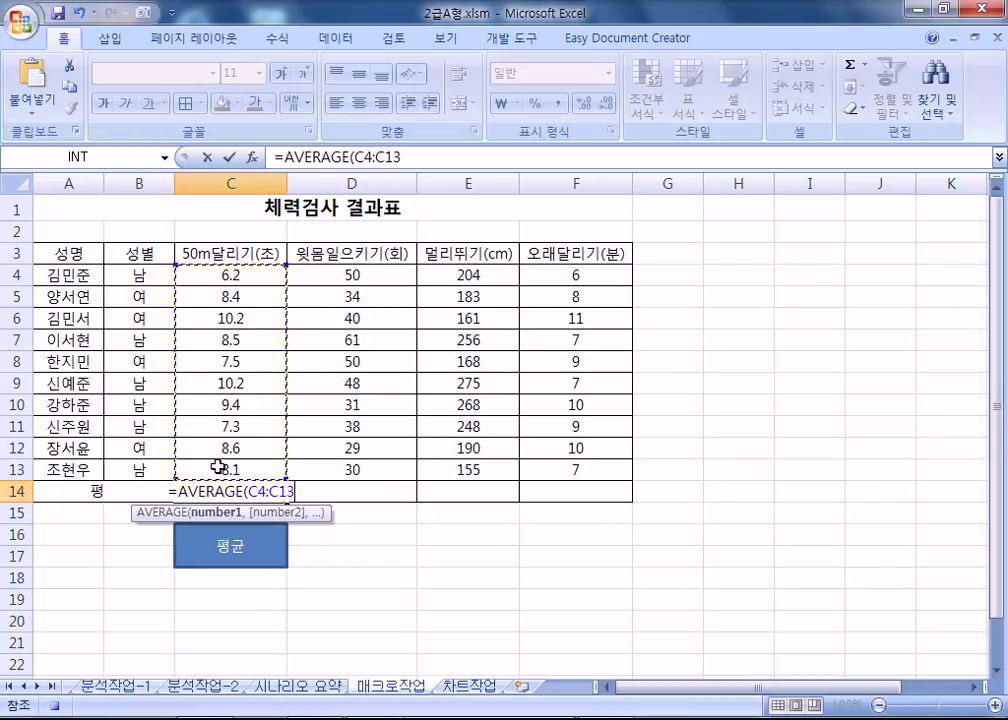
key("Return")
left_click(254, 488)
left_click_drag(287, 501, 598, 500)
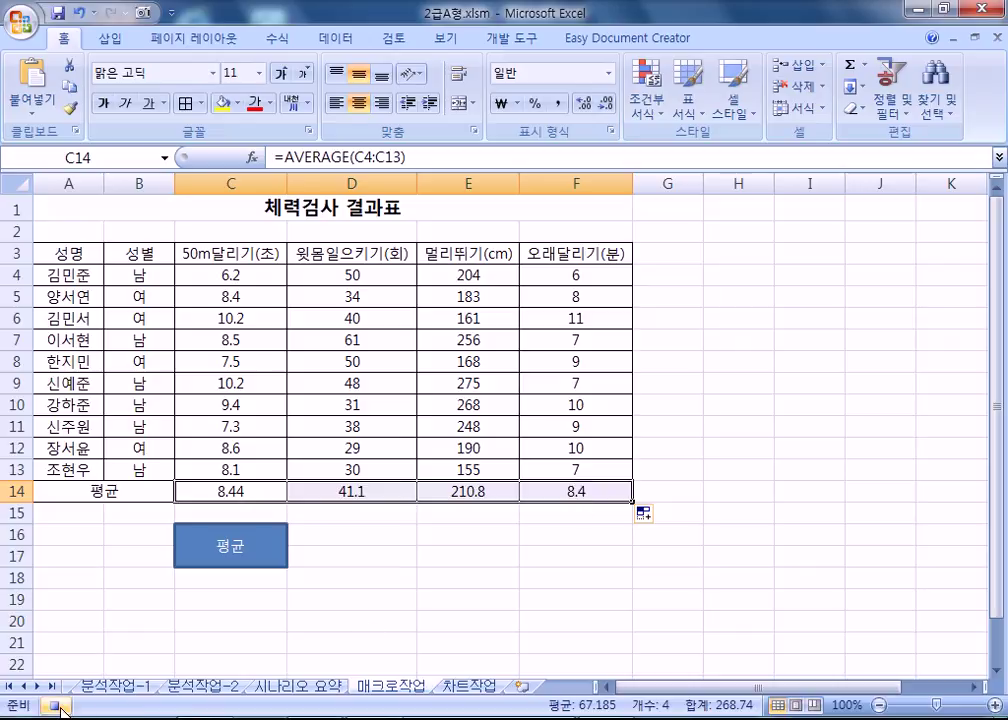
left_click(511, 38)
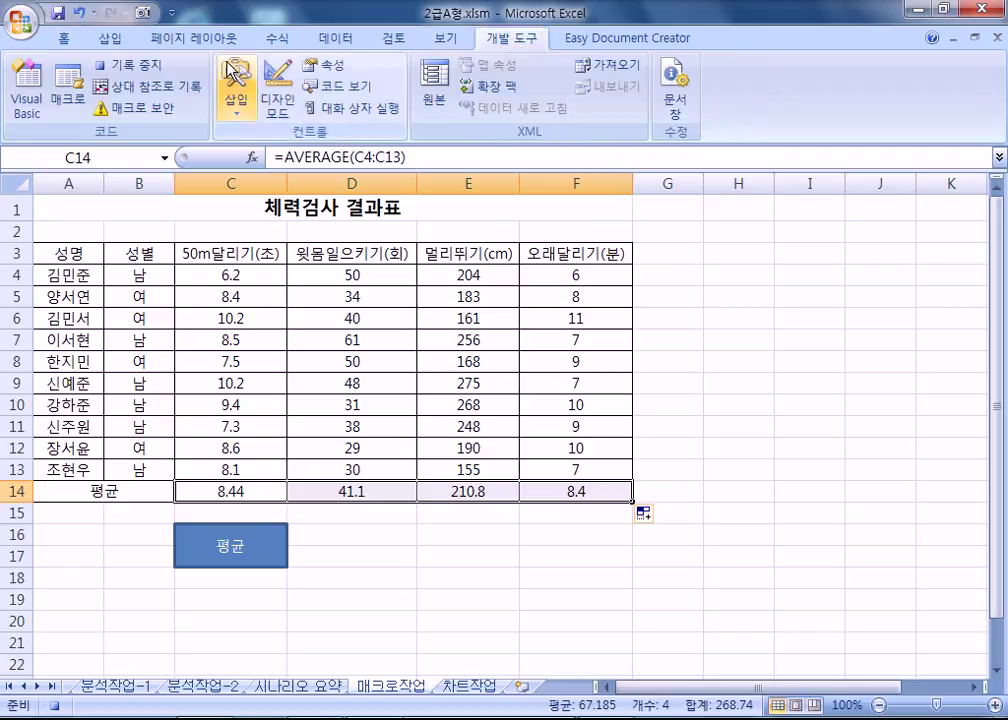
Stop recording the 평균 macro from the Developer tab.
left_click(143, 70)
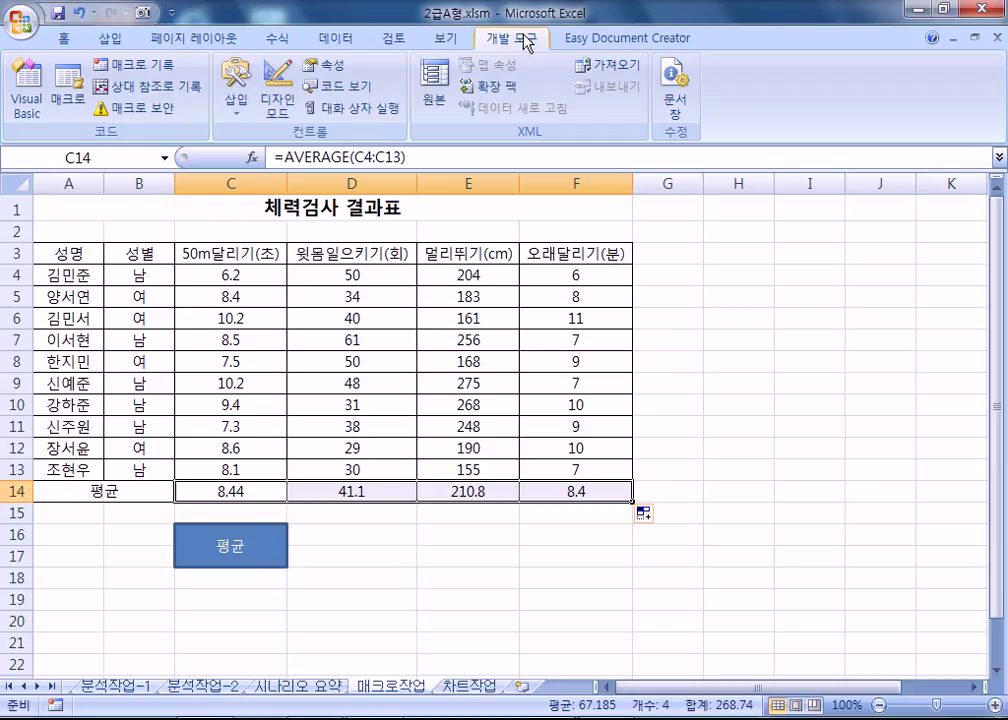
scroll(410, 36, "up", 1)
scroll(410, 36, "down", 1)
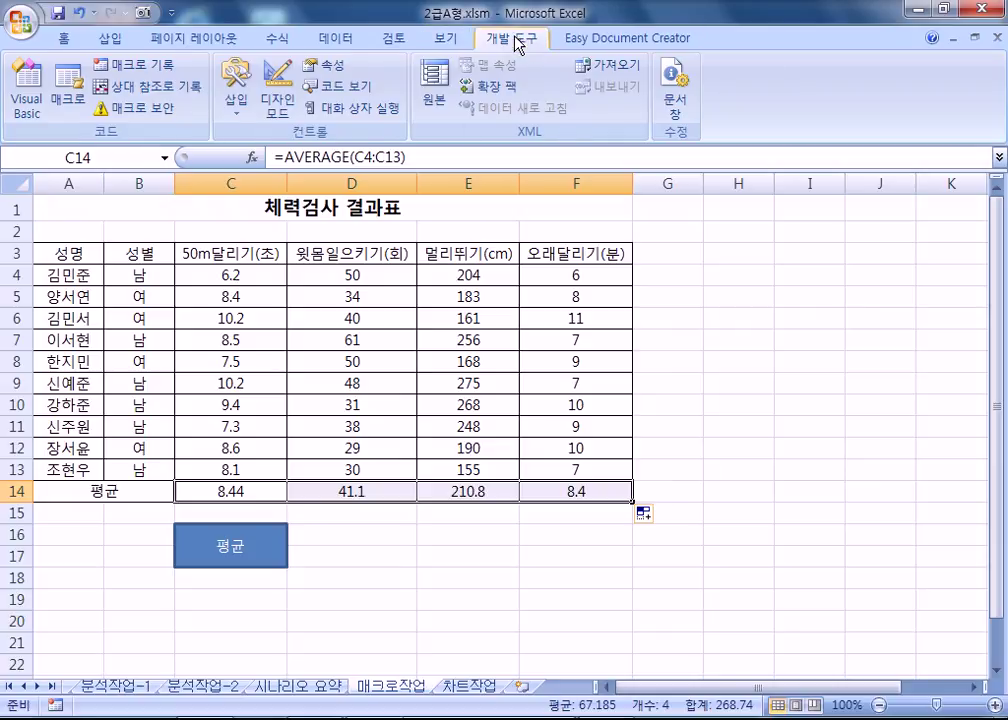
left_click(236, 102)
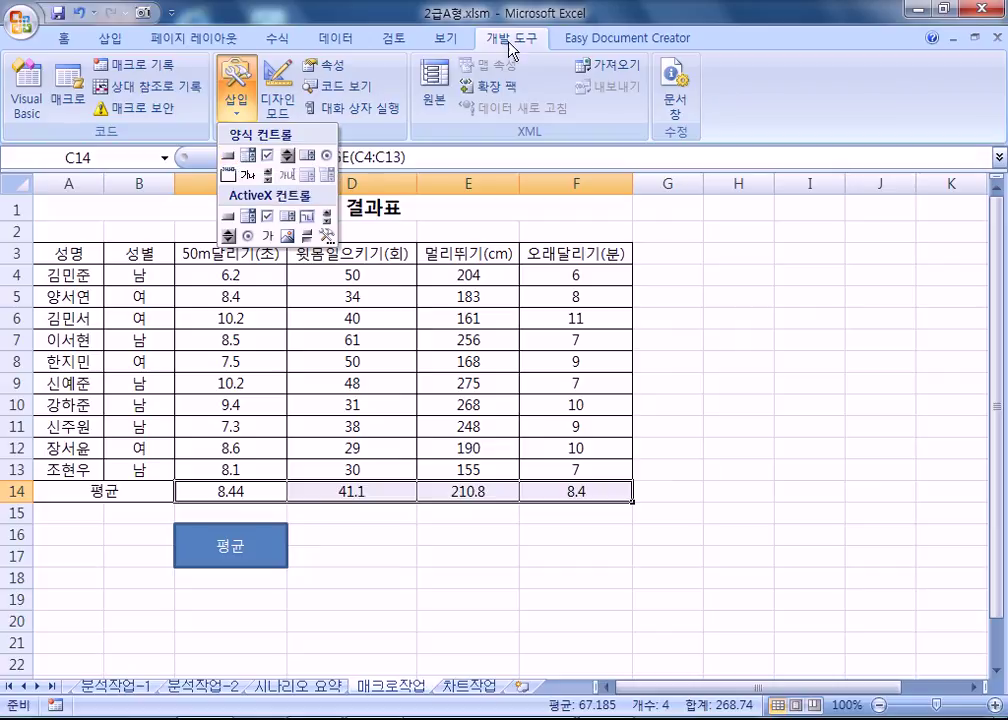
Turn the Show Developer tab option off and back on in Excel Options.
left_click(22, 20)
left_click(355, 465)
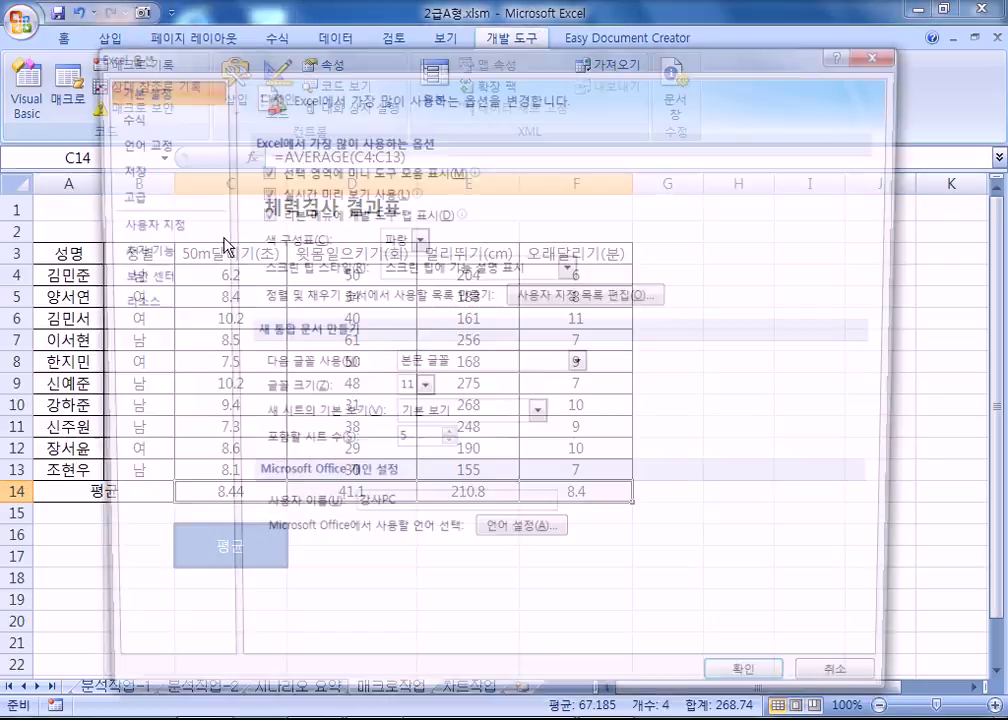
left_click(290, 213)
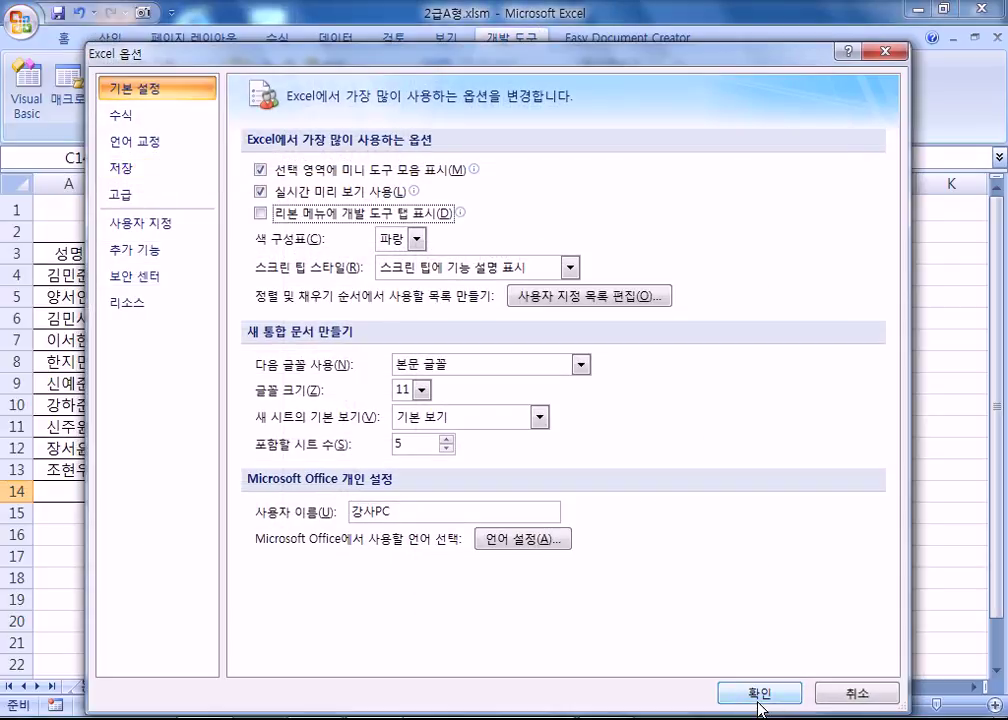
left_click(758, 696)
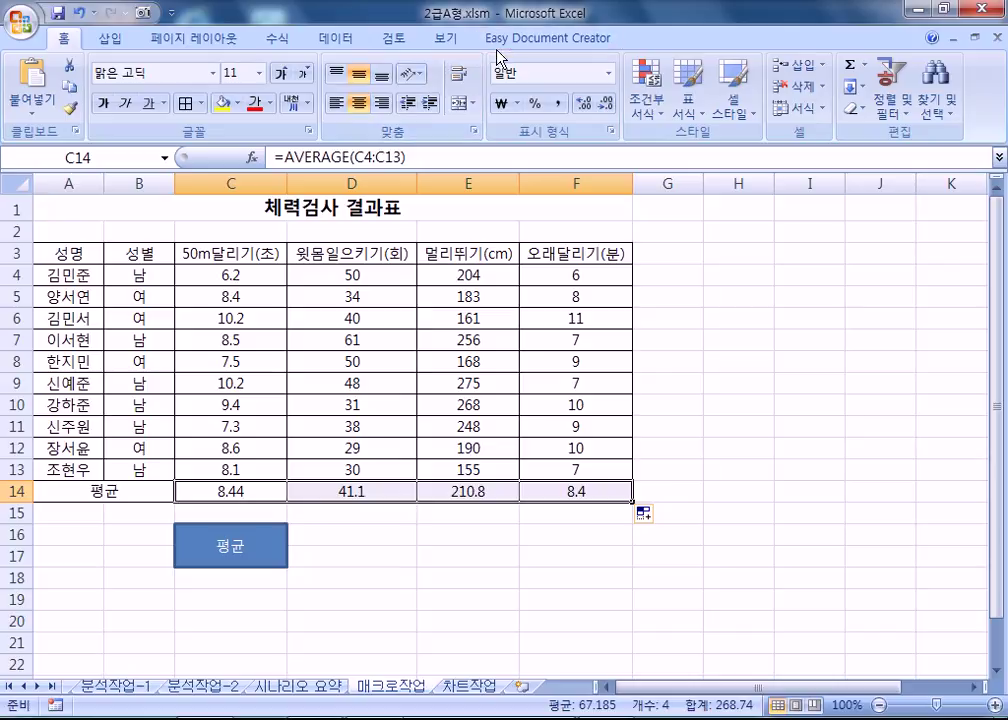
left_click(34, 22)
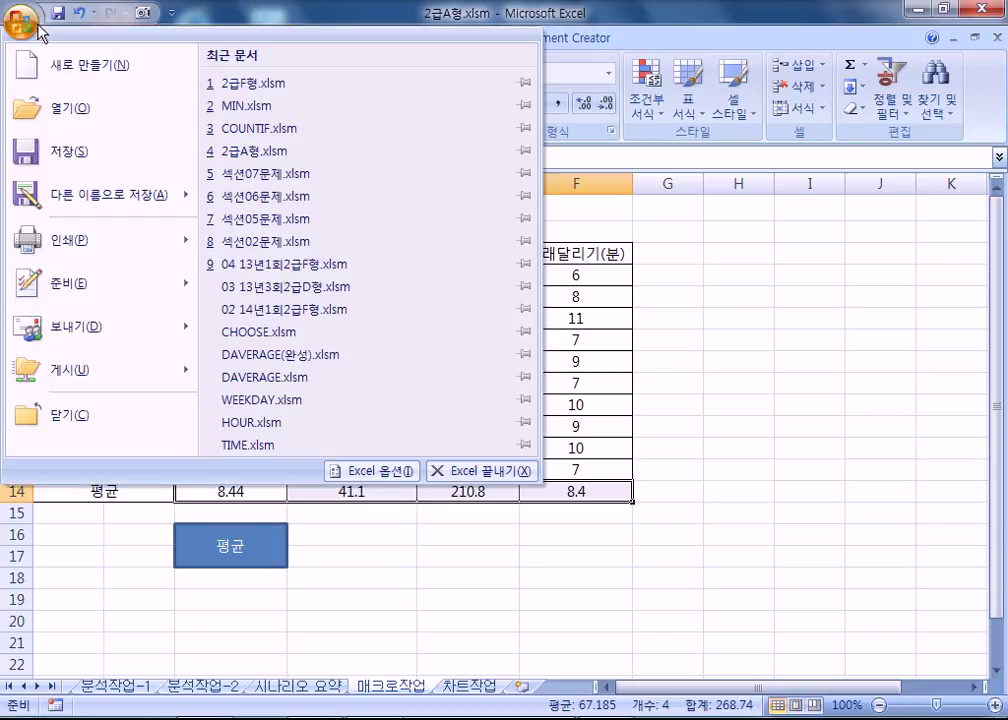
left_click(388, 470)
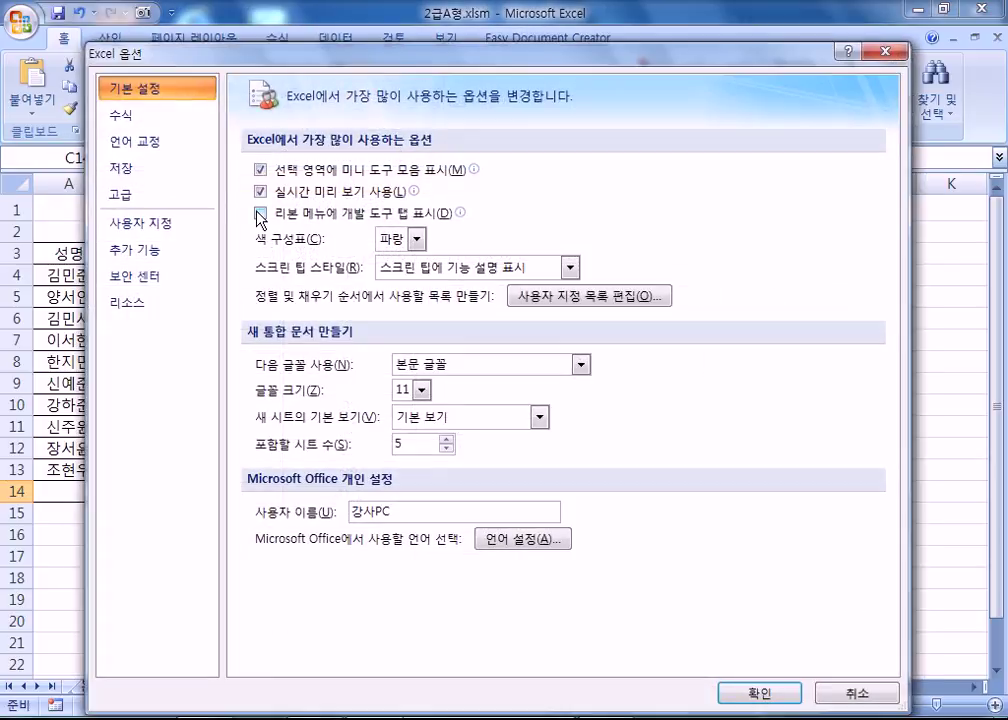
left_click(260, 213)
left_click(724, 693)
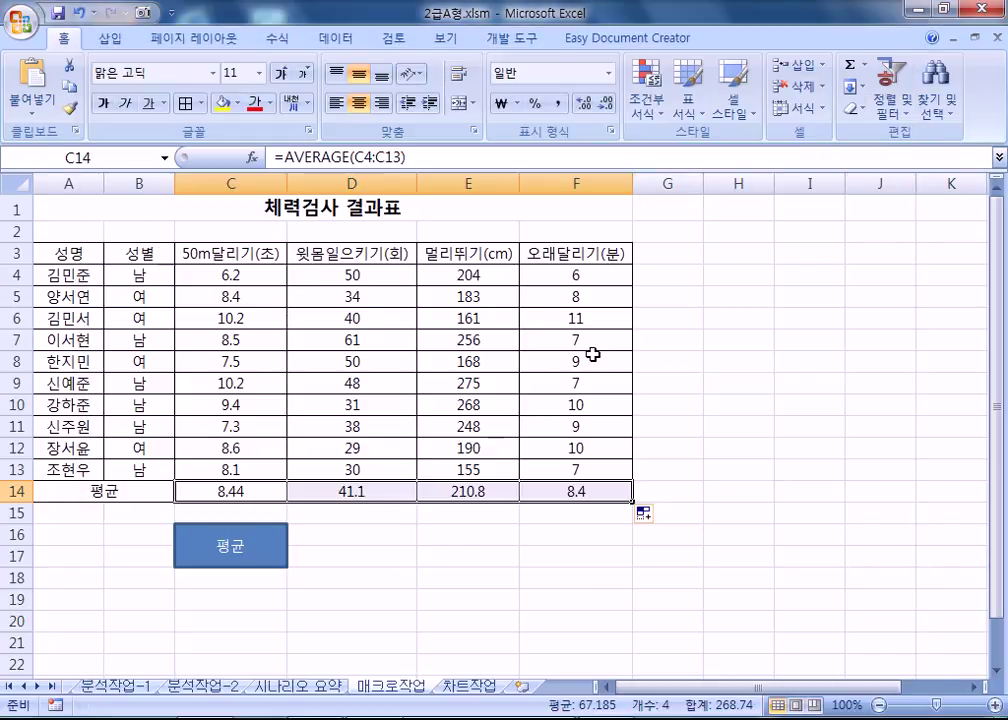
Clear the C14:F14 averages and click the 평균 button to refill them, then deselect at E18.
left_click(349, 565)
left_click_drag(262, 491, 556, 492)
key("Delete")
left_click(585, 580)
left_click(265, 545)
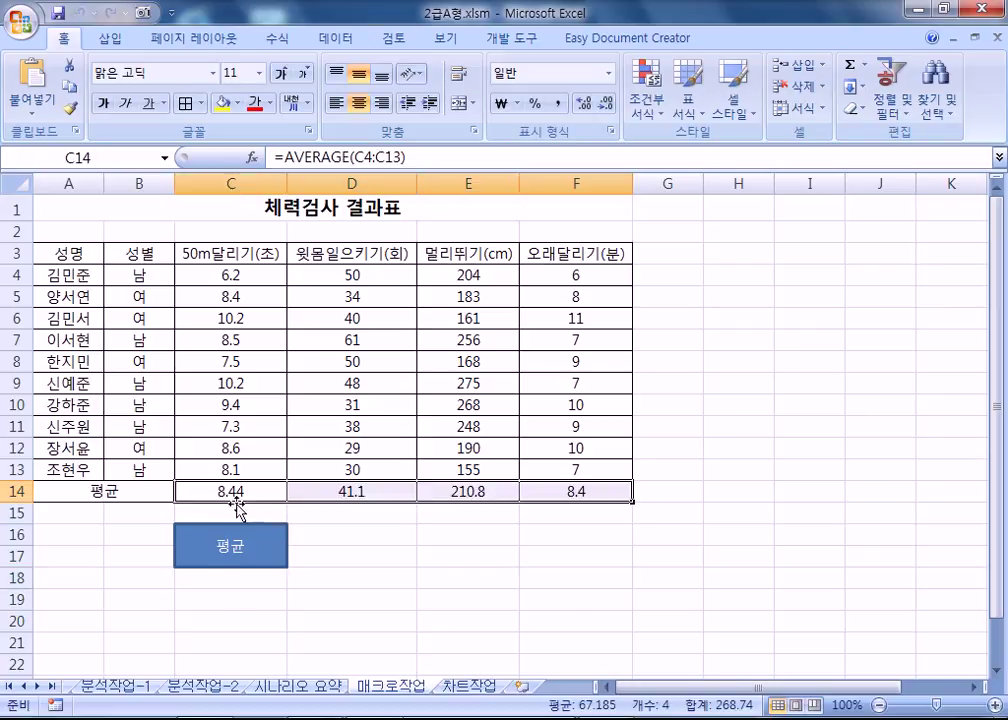
left_click(542, 597)
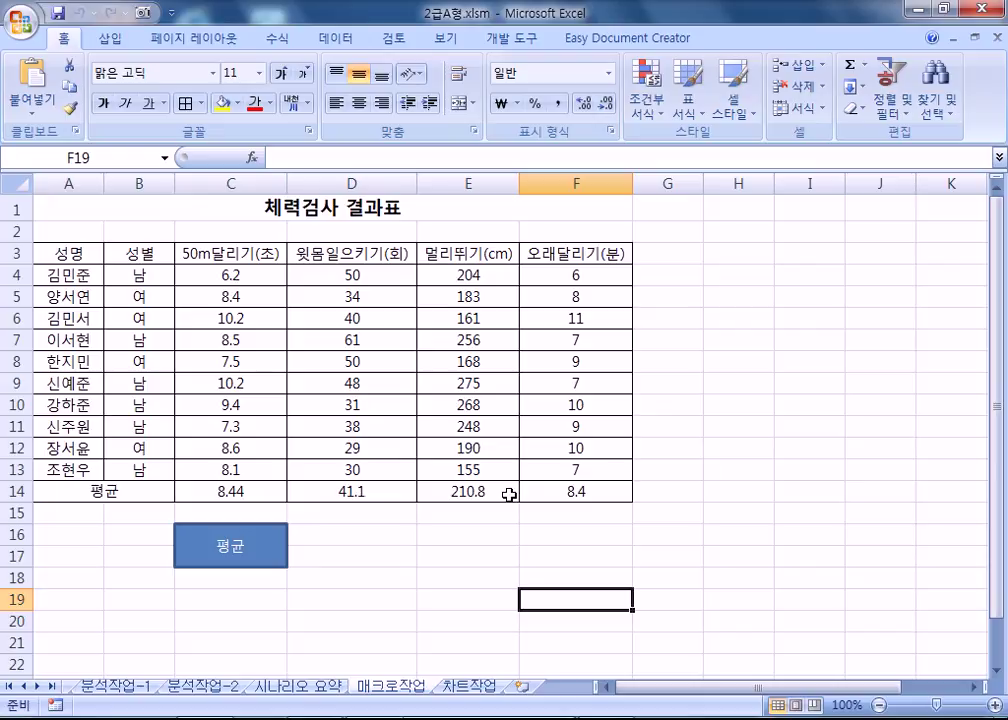
left_click_drag(75, 252, 540, 251)
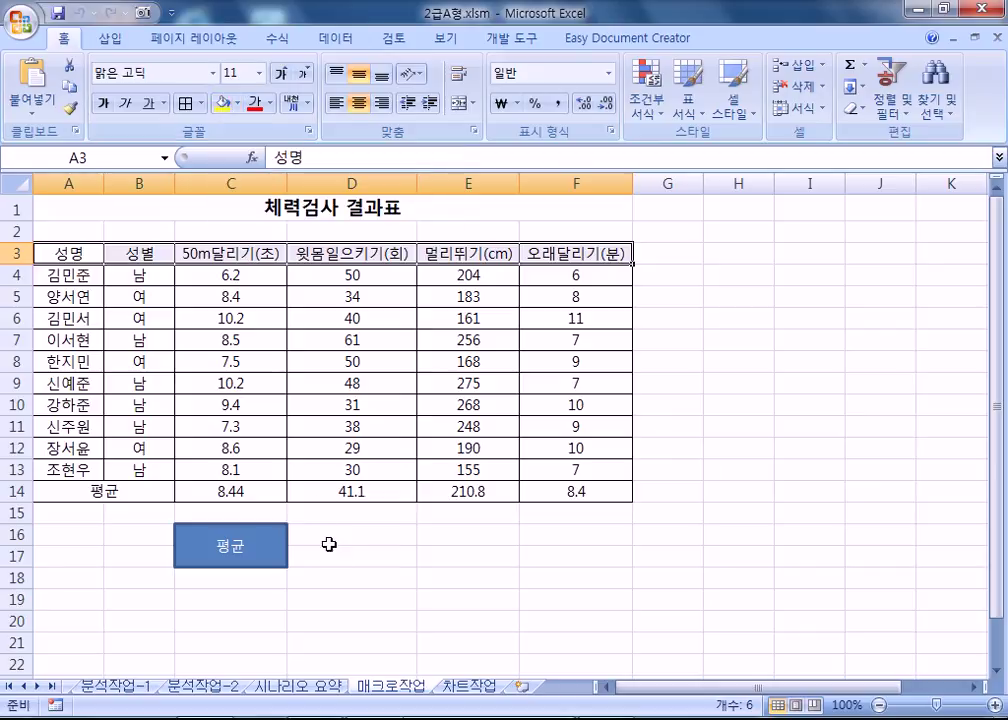
left_click(516, 579)
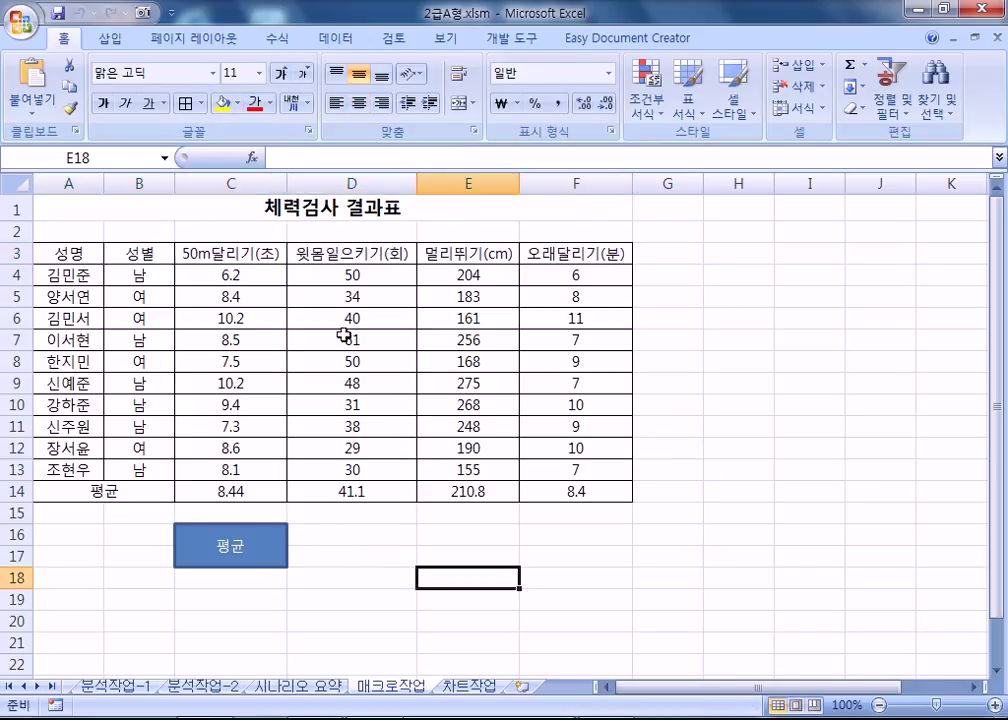
left_click(112, 42)
Draw a second rectangle over E16:E17 and label it 서식.
left_click(210, 85)
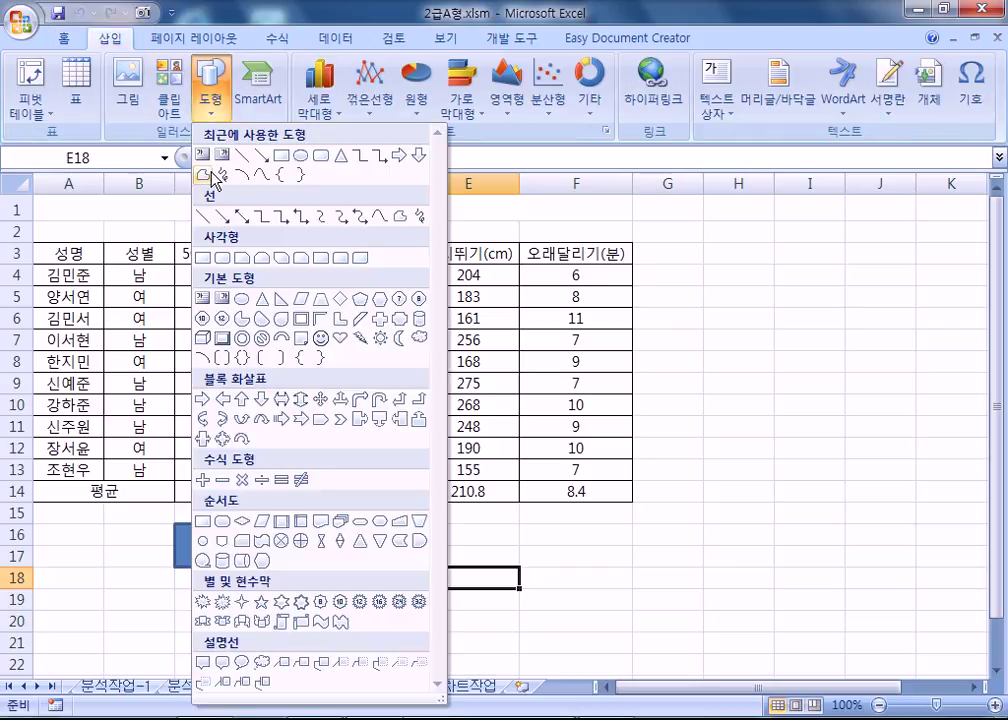
left_click(203, 256)
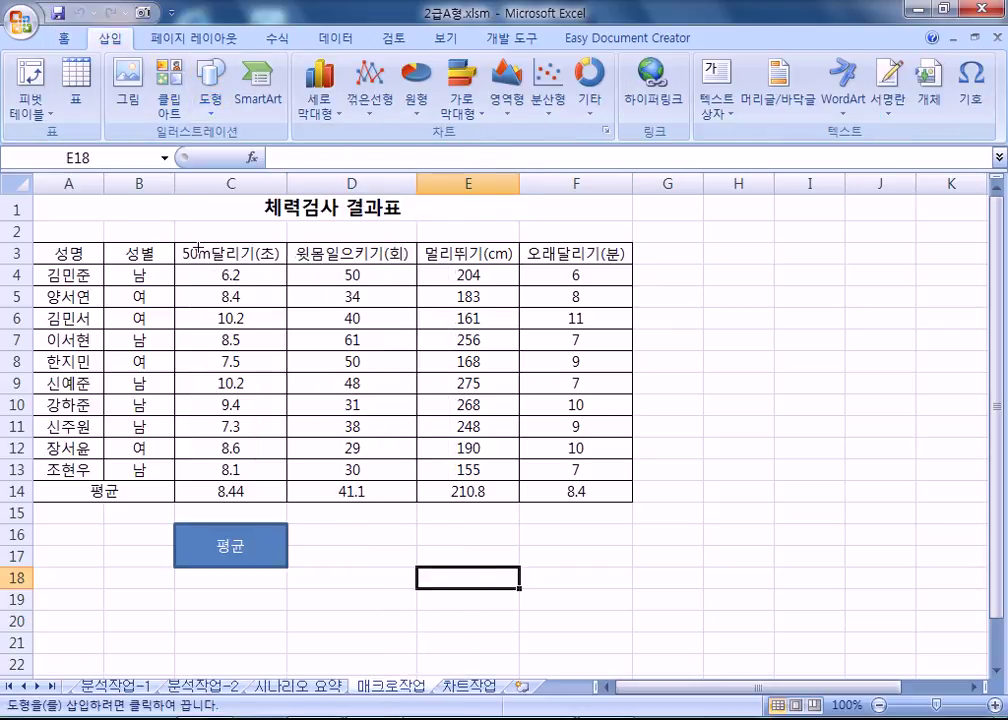
left_click_drag(424, 524, 506, 568)
type("서")
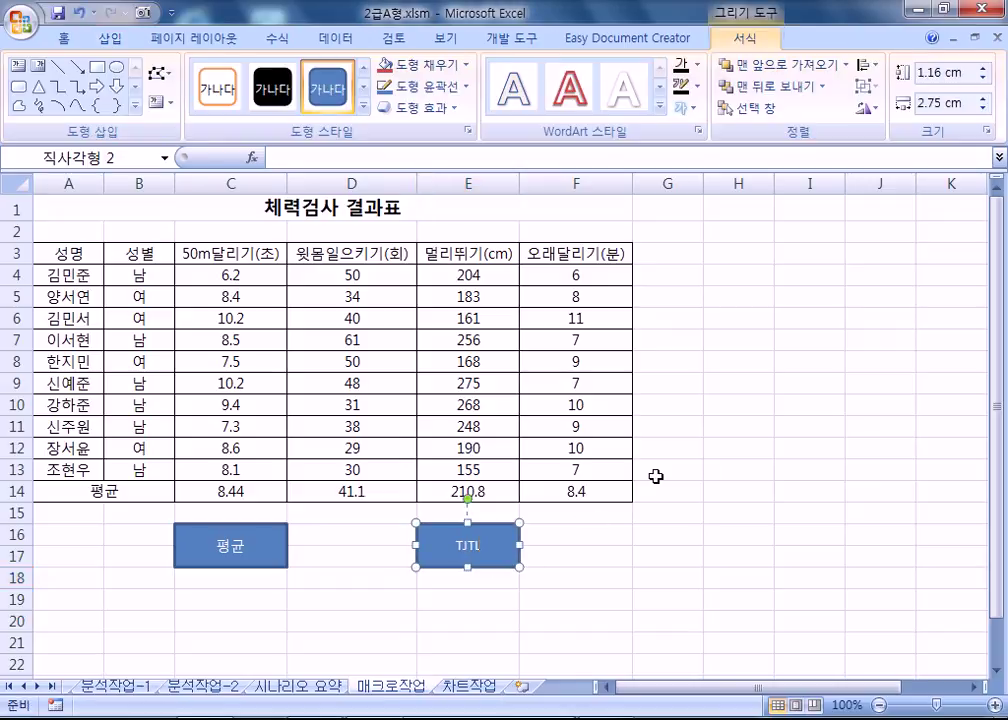
type("식")
left_click(643, 556)
left_click(516, 556)
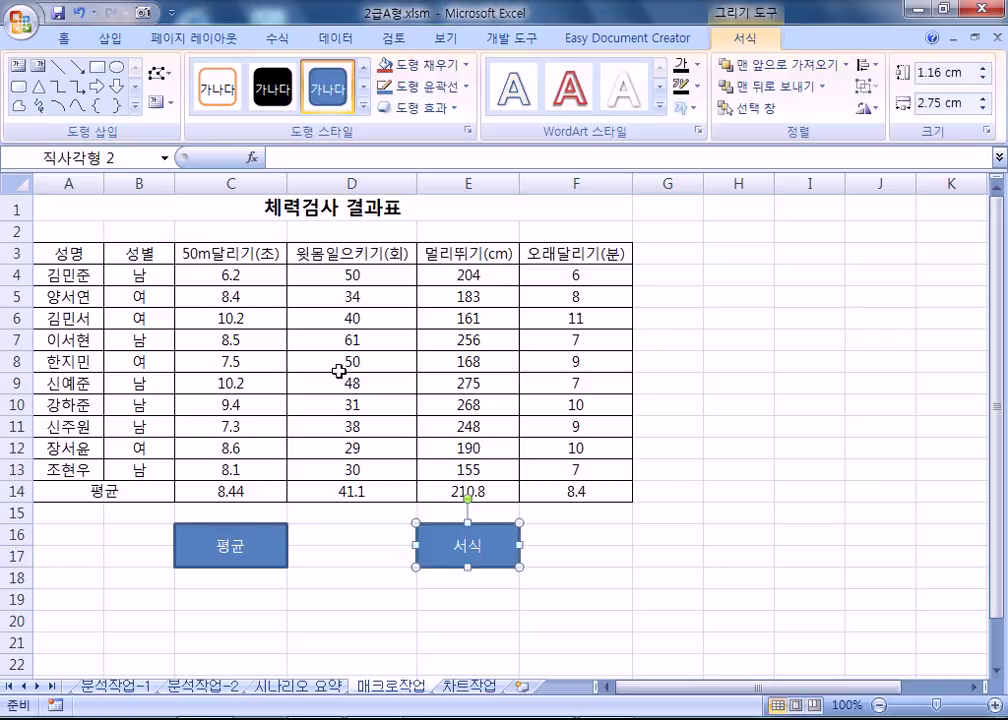
left_click_drag(65, 253, 566, 253)
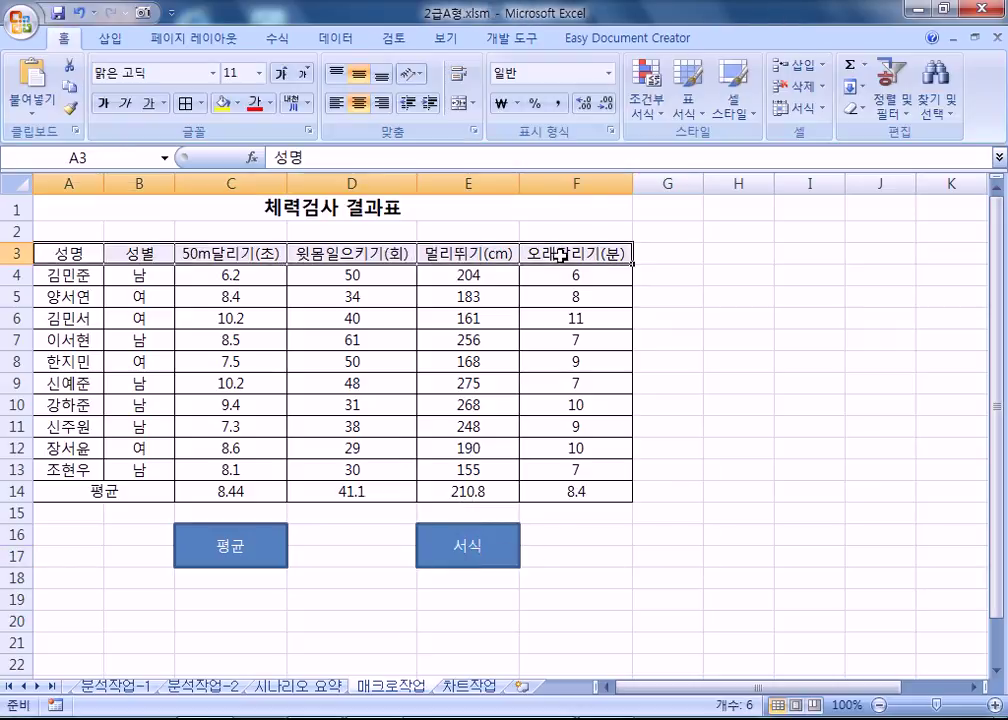
left_click(636, 616)
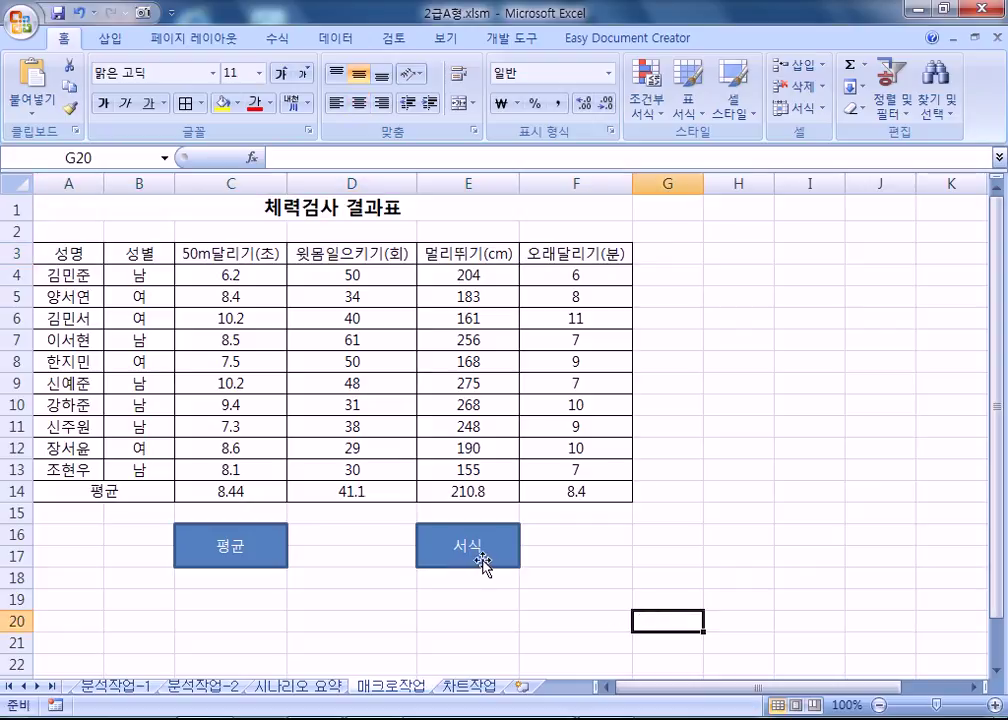
Assign a new macro named 서식 to the 서식 rectangle and start recording it.
right_click(499, 567)
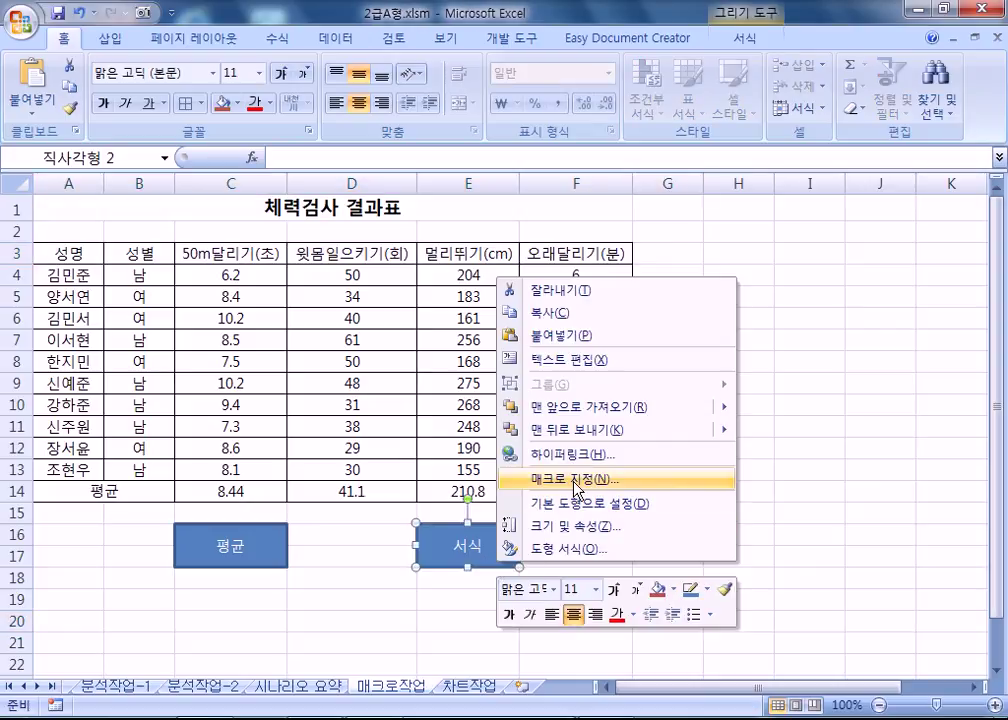
left_click(577, 479)
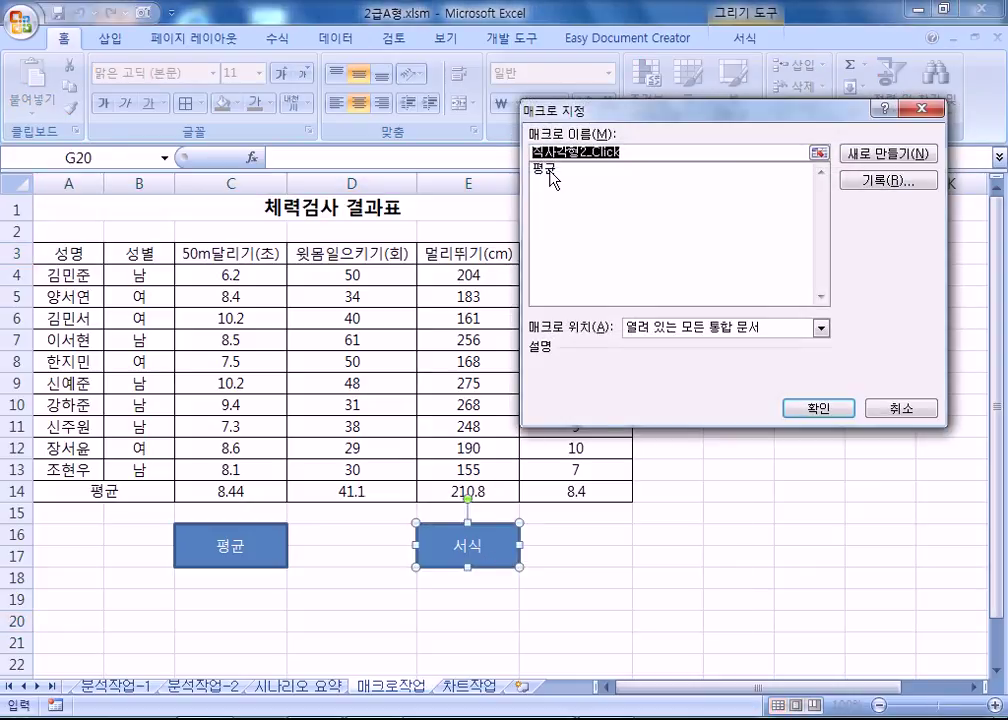
left_click(551, 170)
left_click_drag(574, 151, 476, 163)
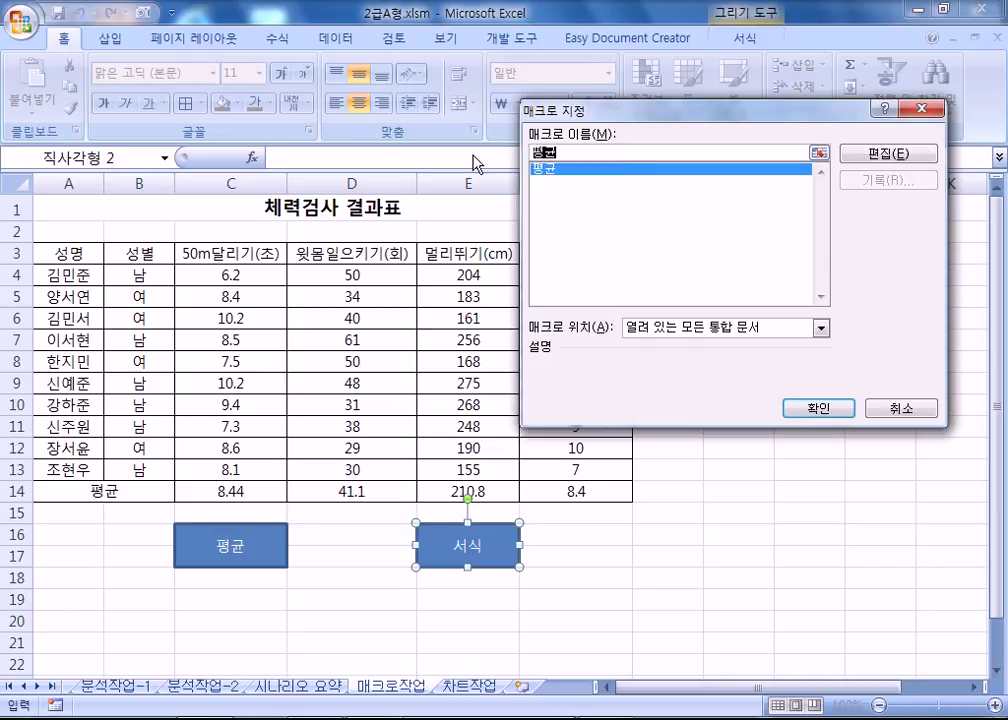
type("서식")
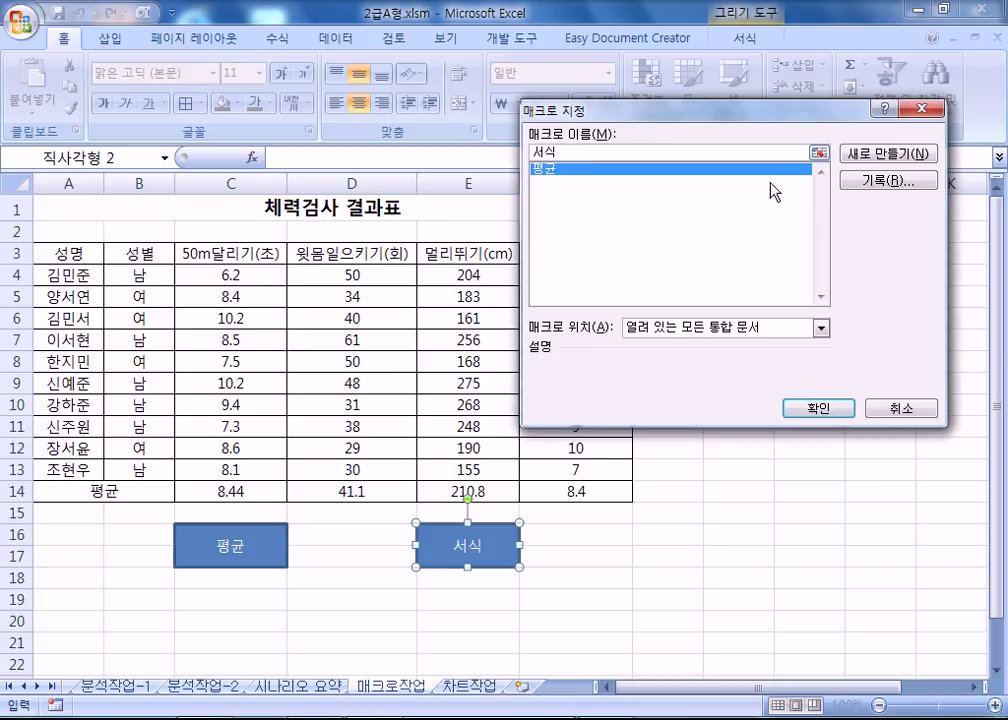
left_click(885, 181)
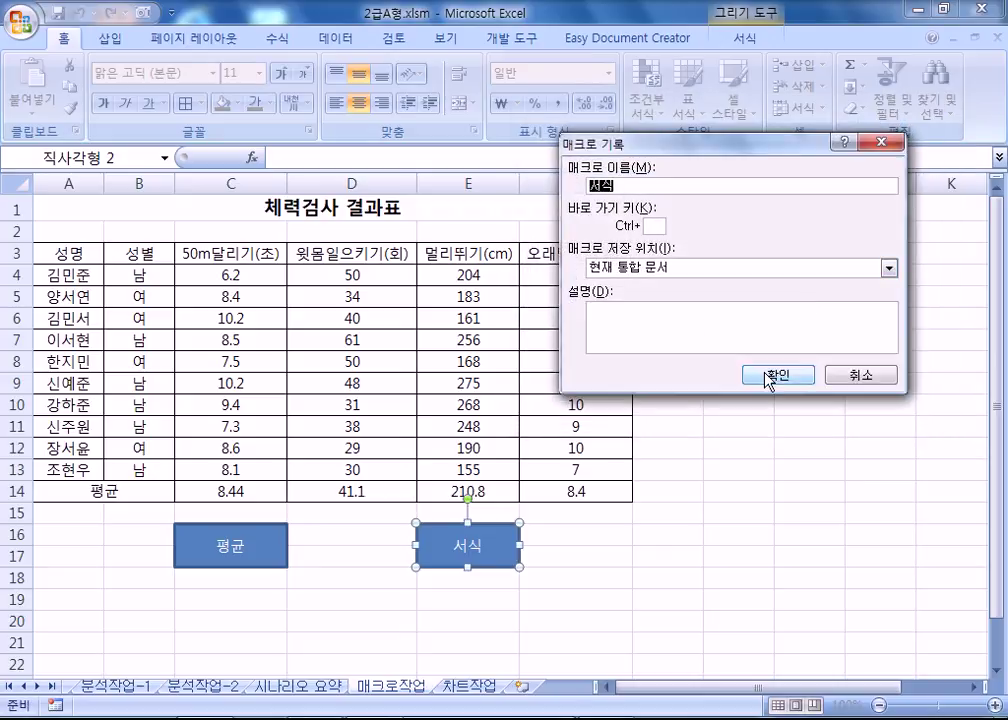
left_click(767, 376)
Give header A3:F3 red text on a yellow fill, then stop recording.
left_click_drag(72, 252, 560, 252)
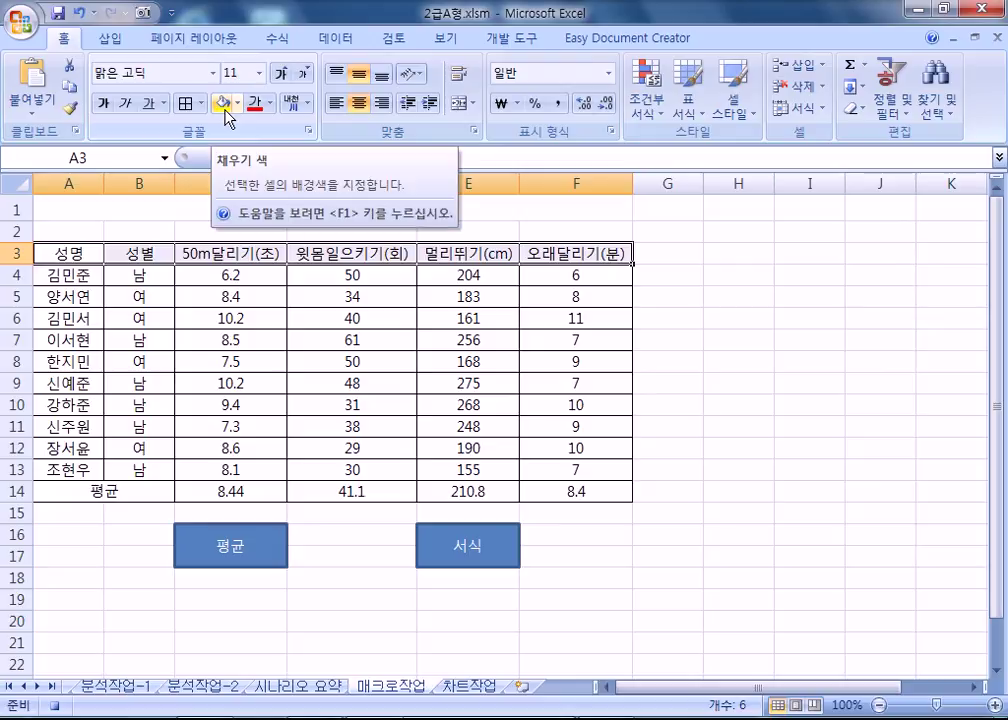
left_click(253, 105)
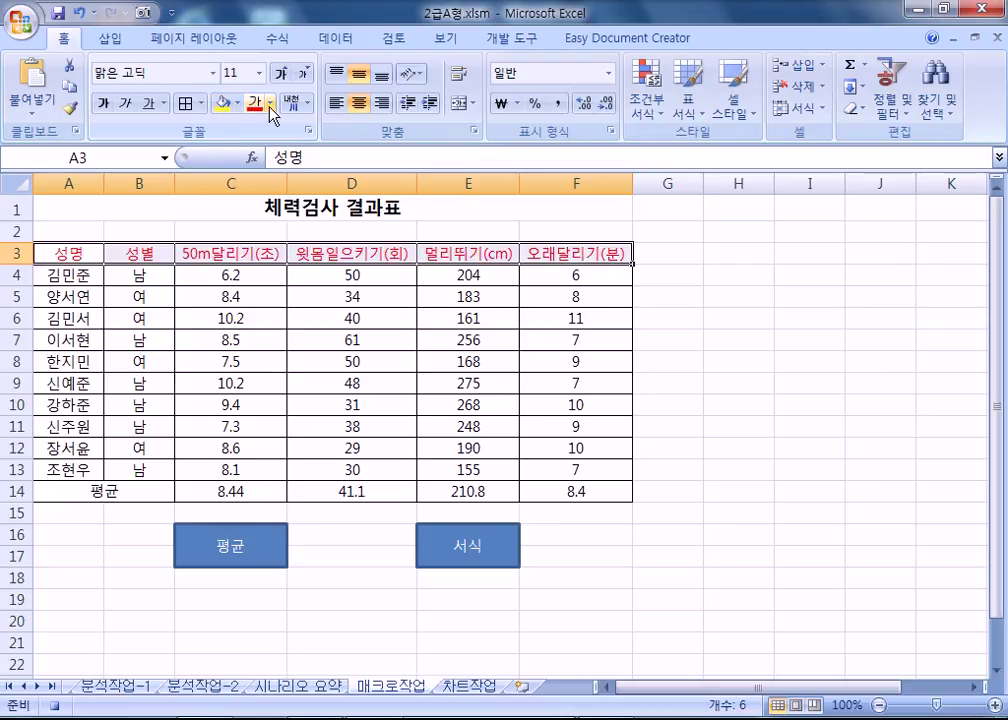
left_click(269, 103)
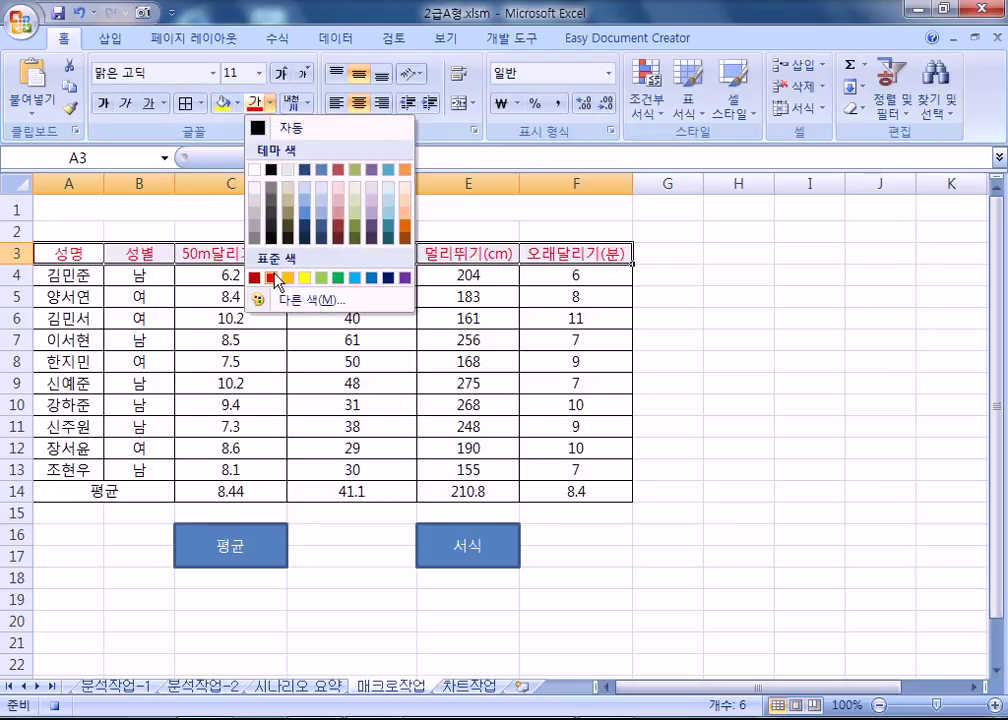
left_click(271, 277)
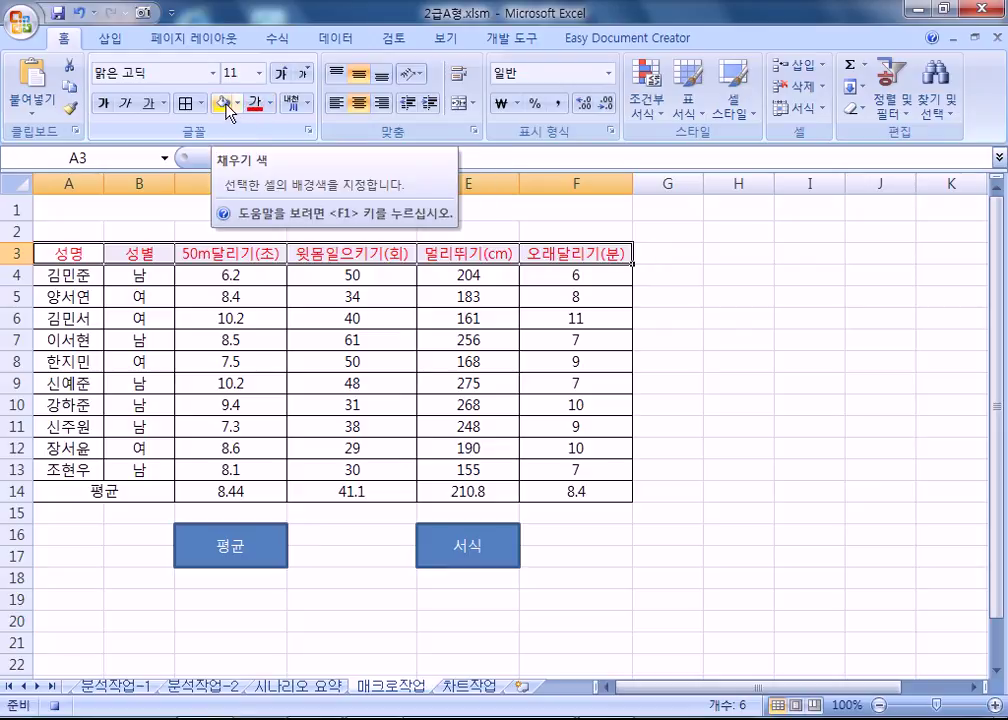
left_click(227, 108)
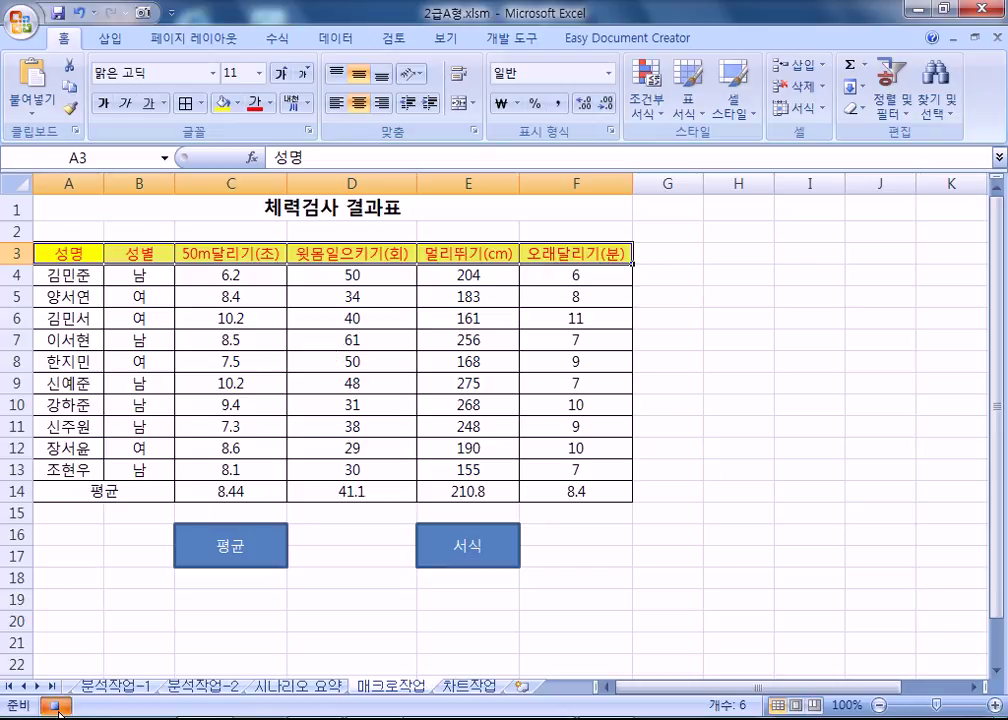
left_click(667, 512)
Reselect A3:F3 and recolour the header text yellow for testing.
left_click_drag(80, 250, 590, 252)
left_click(272, 104)
left_click(322, 277)
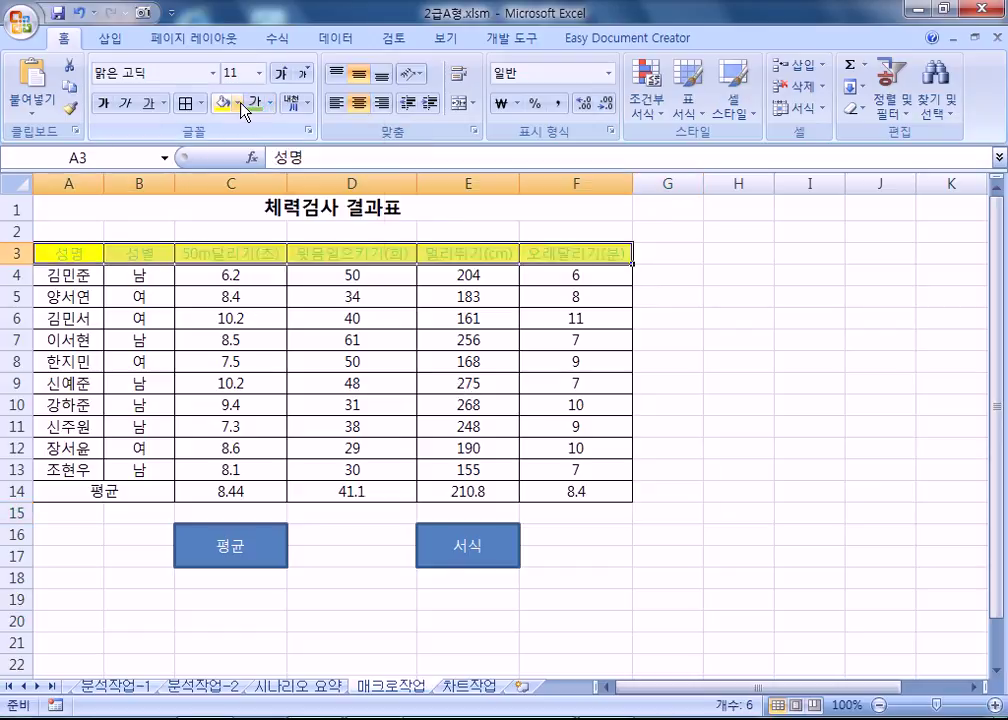
left_click(241, 104)
Fill the header red, then click the 서식 button to restore red-on-yellow formatting.
left_click(234, 255)
left_click(736, 538)
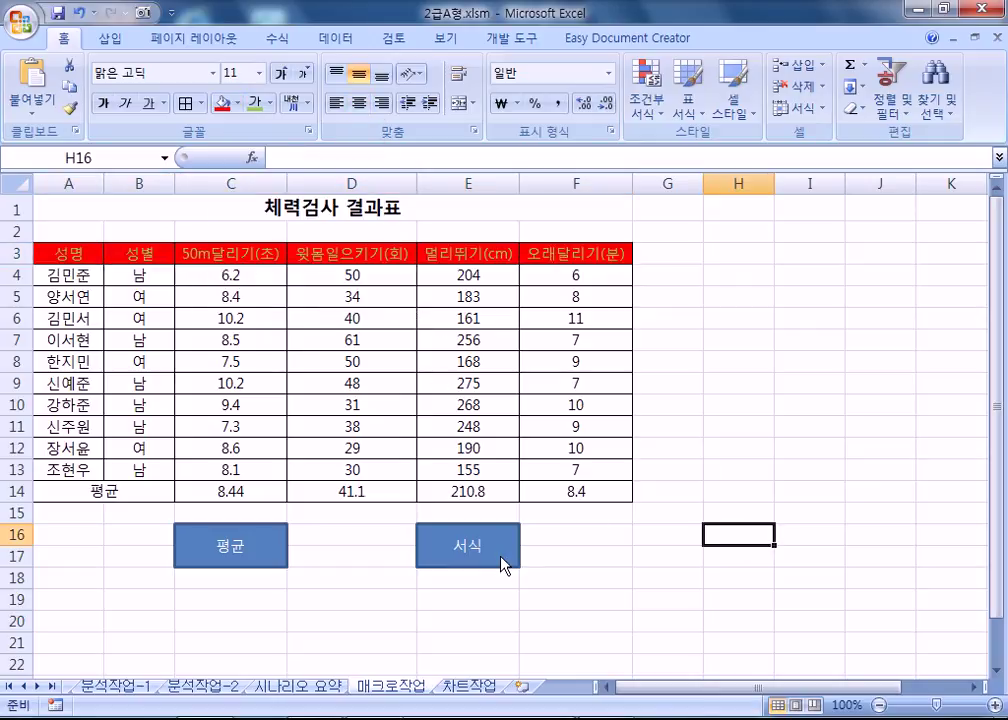
left_click(501, 565)
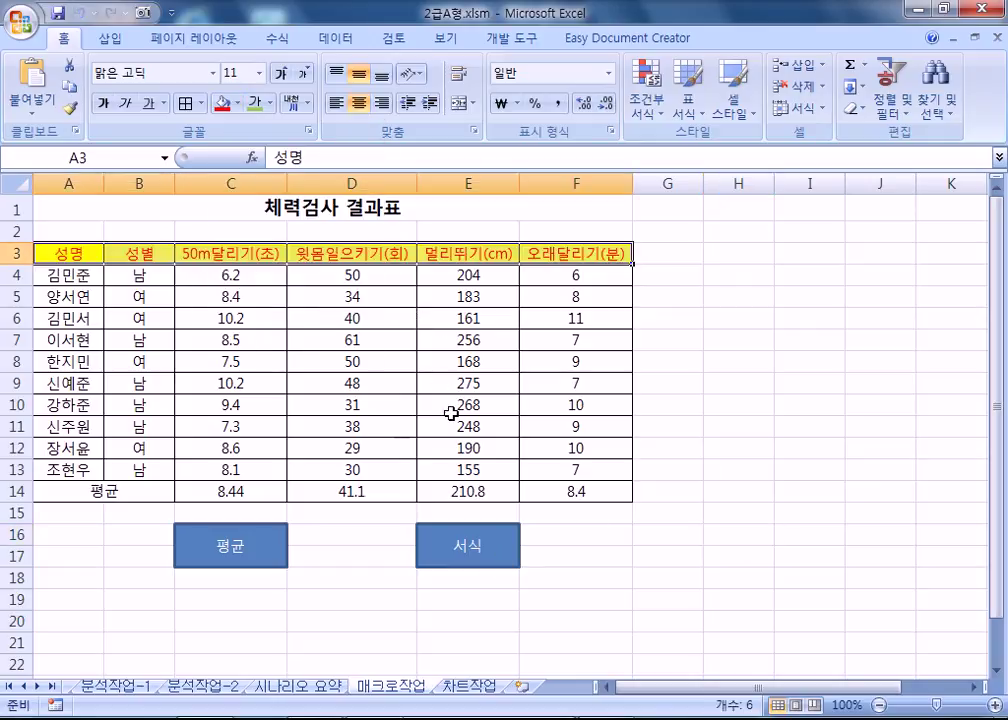
left_click(596, 430)
Recolour the header as pale text on black, restore it with the 서식 button, and select D14.
left_click(479, 553)
left_click(267, 103)
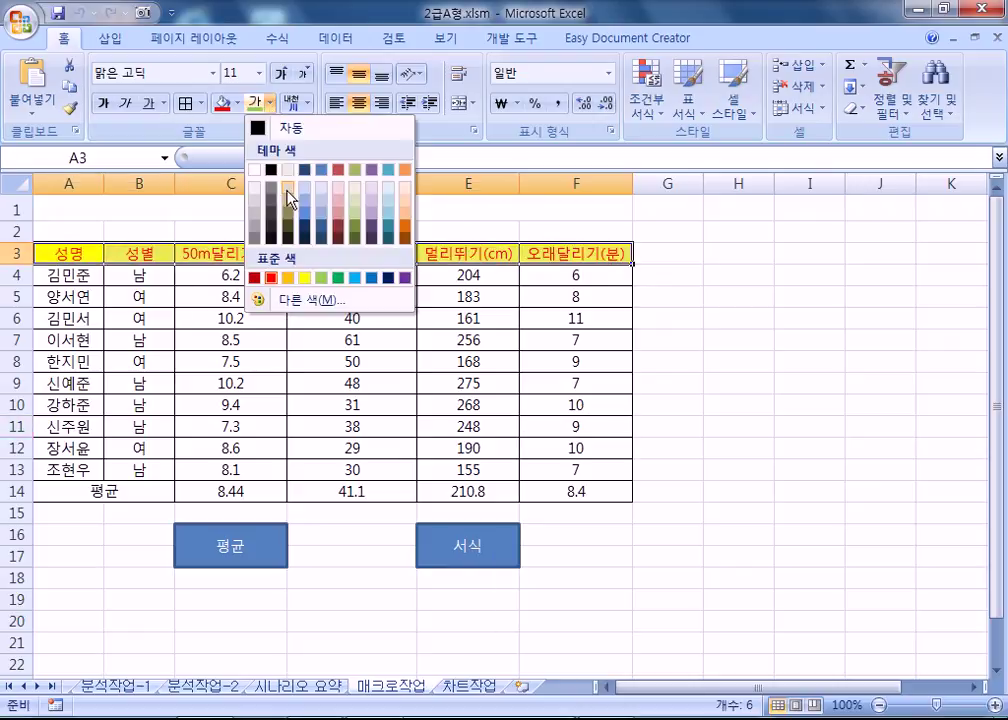
left_click(258, 170)
left_click(239, 103)
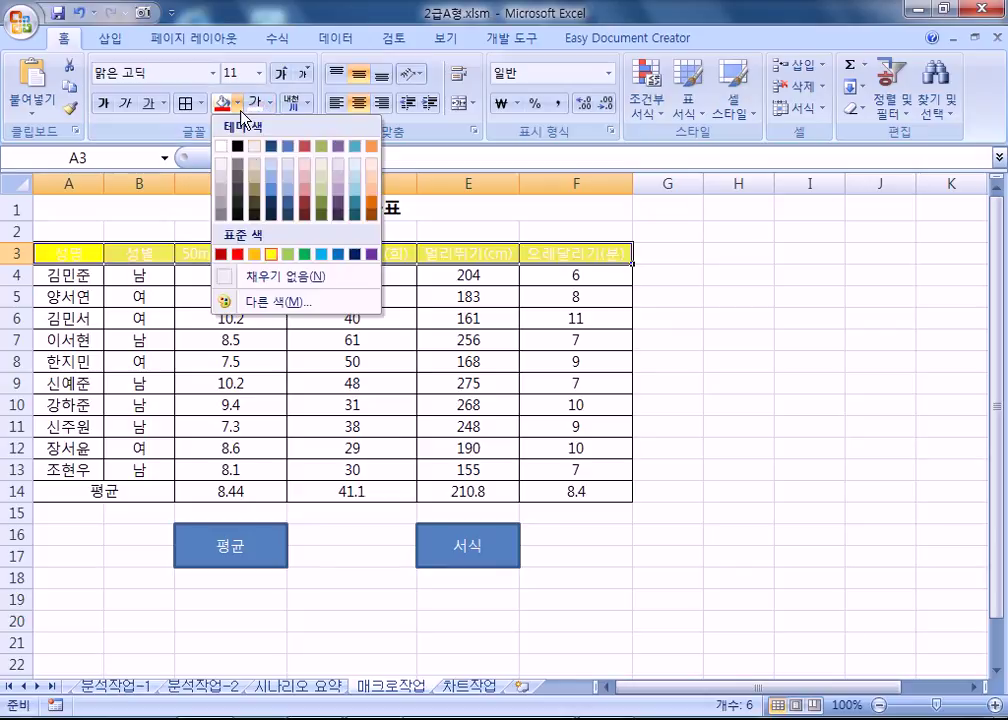
left_click(238, 148)
left_click(387, 396)
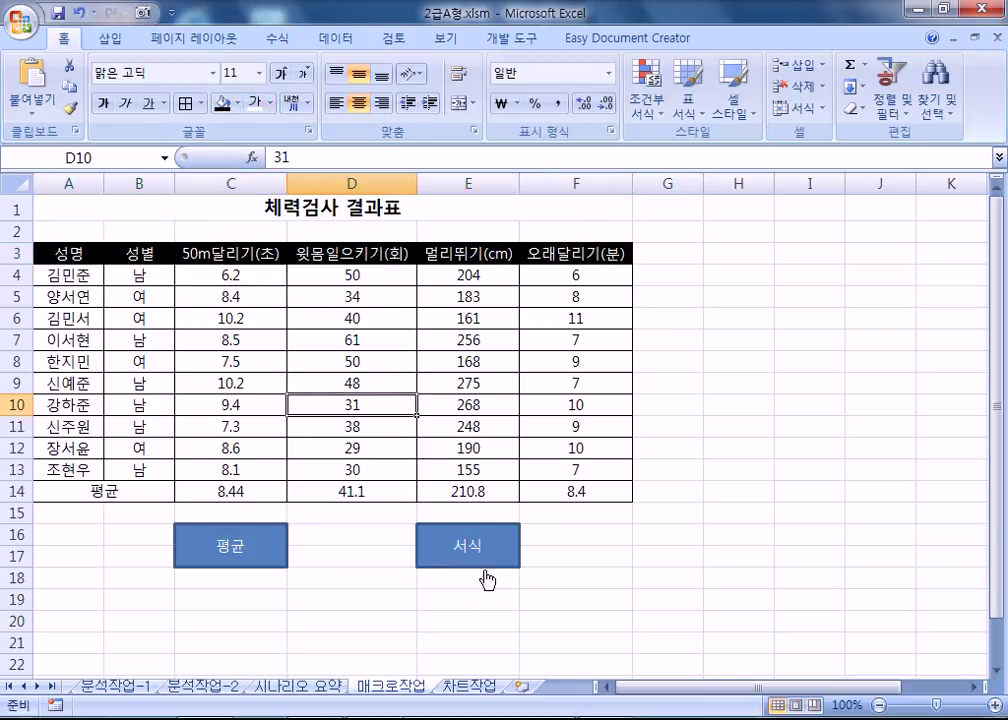
left_click(487, 536)
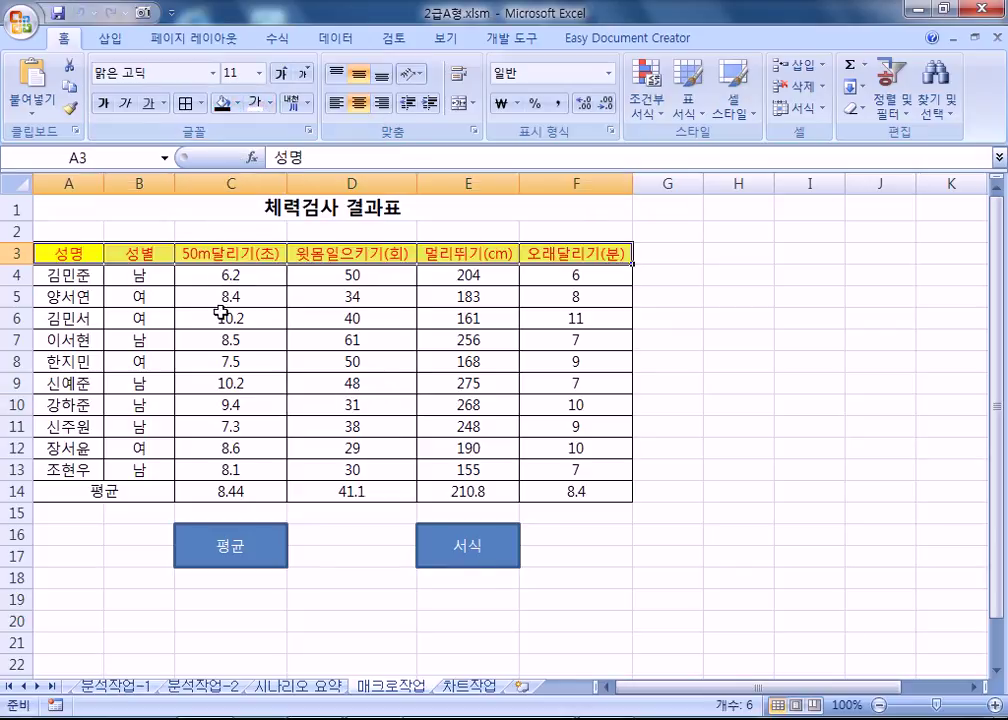
left_click(383, 491)
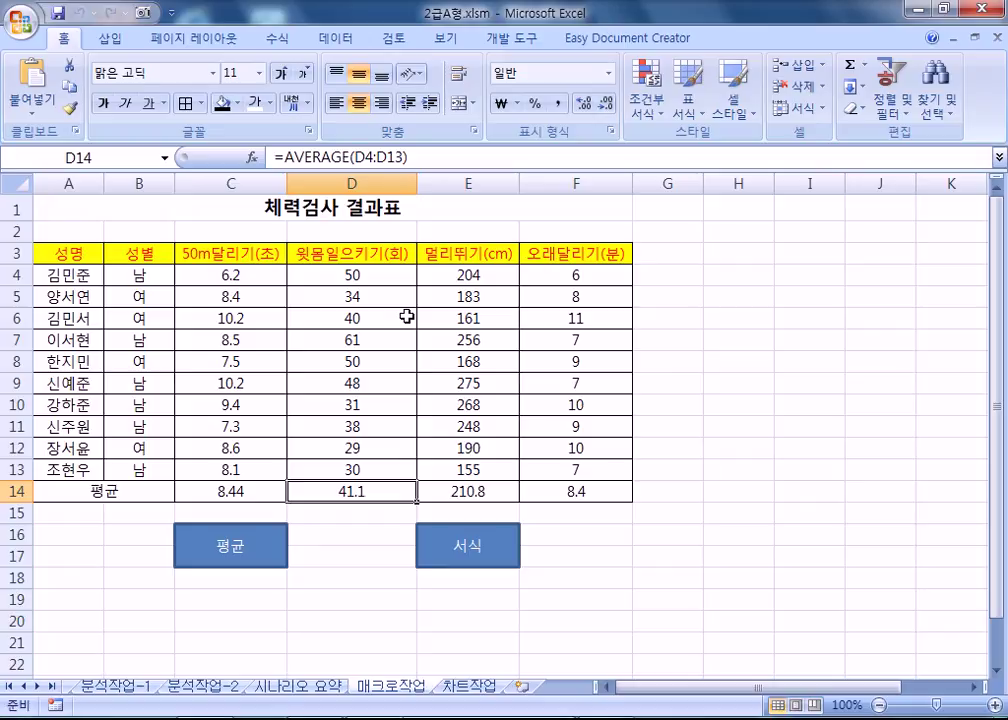
left_click(464, 688)
scroll(590, 500, "down", 3)
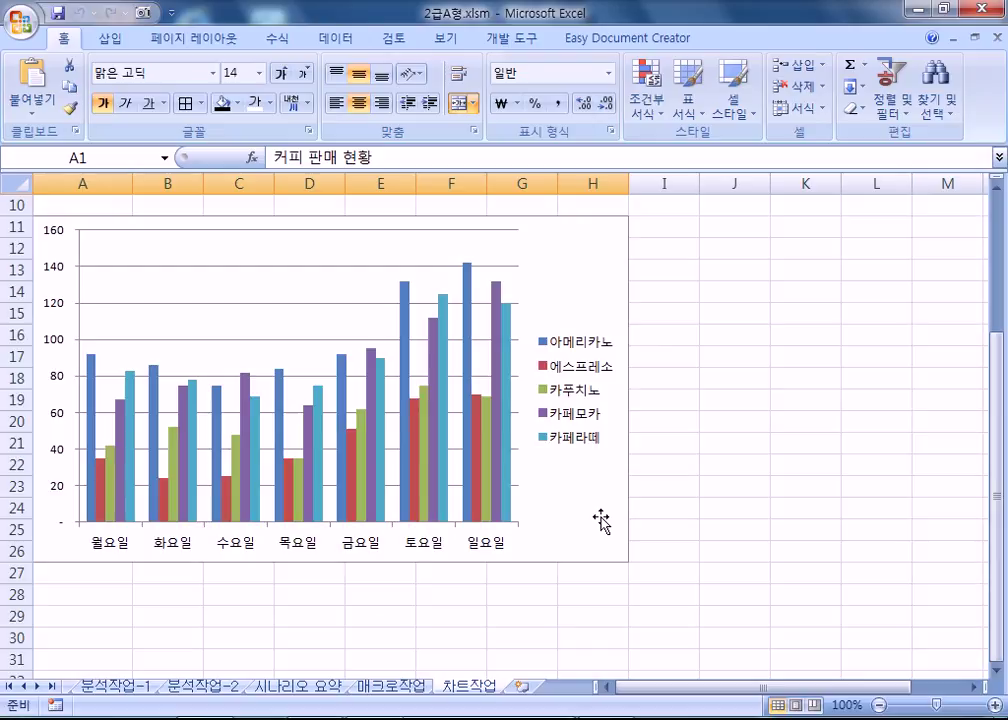
scroll(567, 495, "up", 1)
left_click(594, 342)
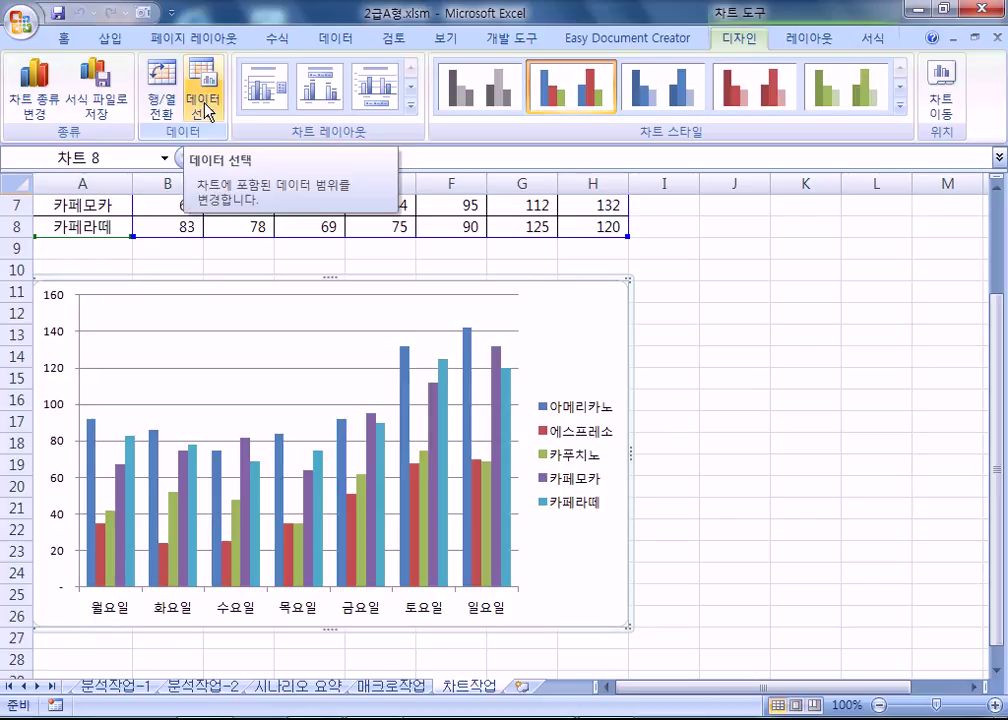
left_click(205, 105)
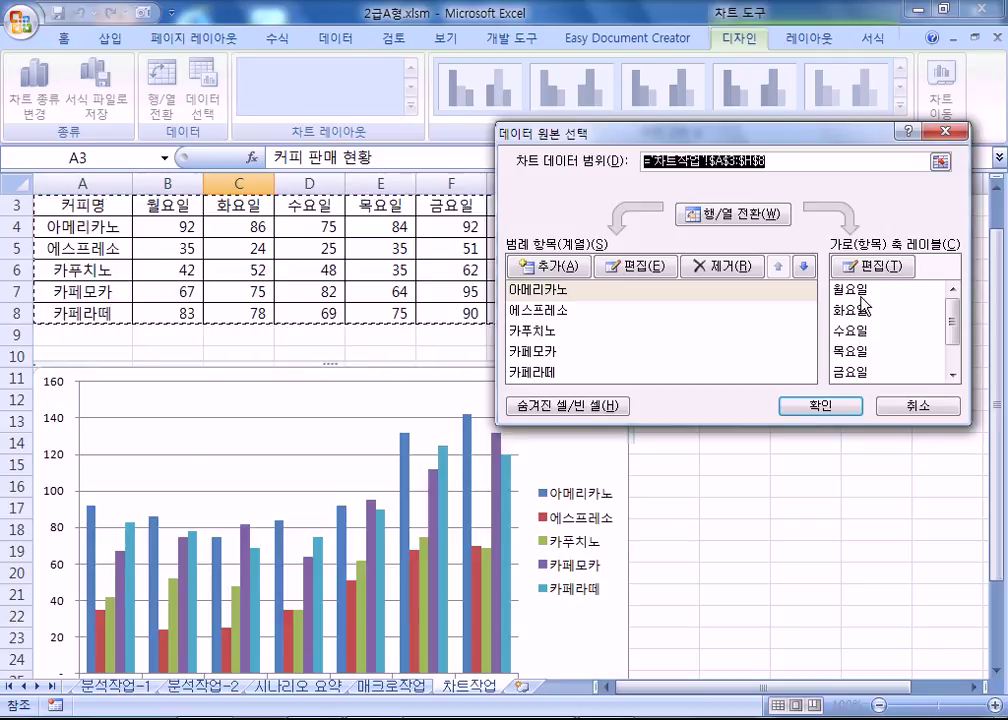
scroll(438, 277, "up", 1)
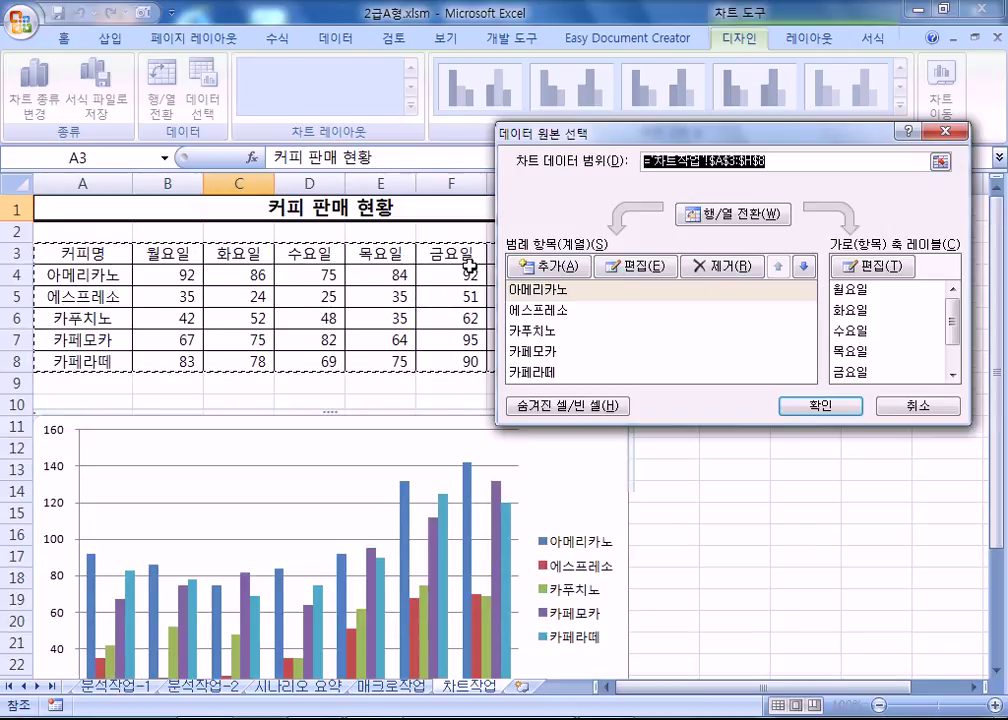
left_click_drag(590, 132, 775, 106)
left_click_drag(100, 255, 128, 362)
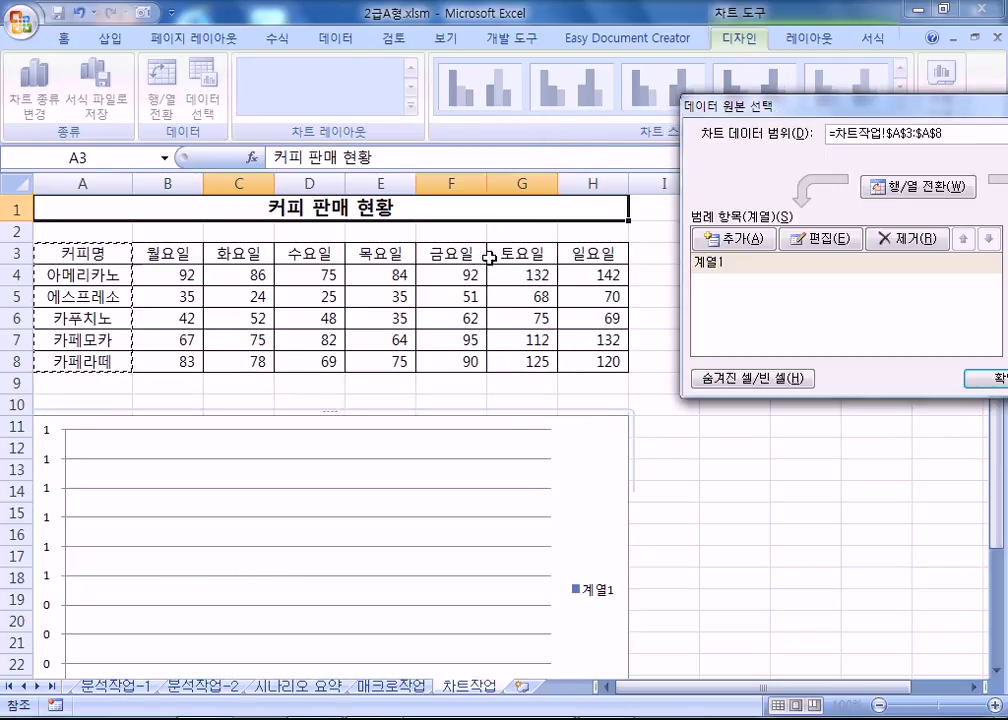
left_click_drag(513, 252, 601, 362)
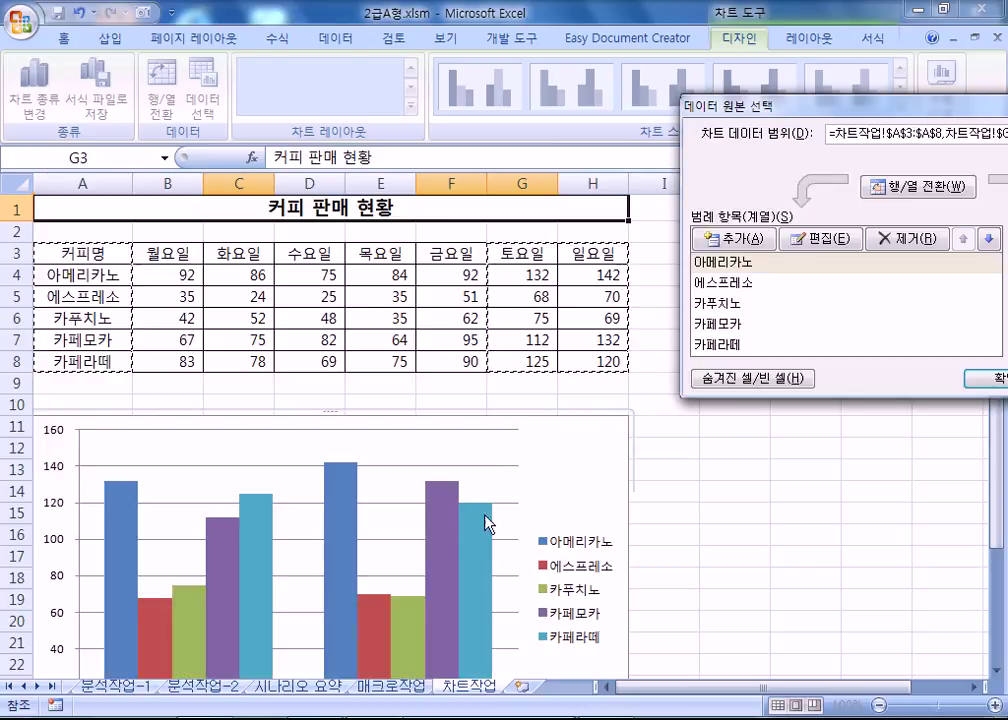
scroll(447, 553, "down", 2)
left_click_drag(745, 105, 542, 100)
left_click(716, 174)
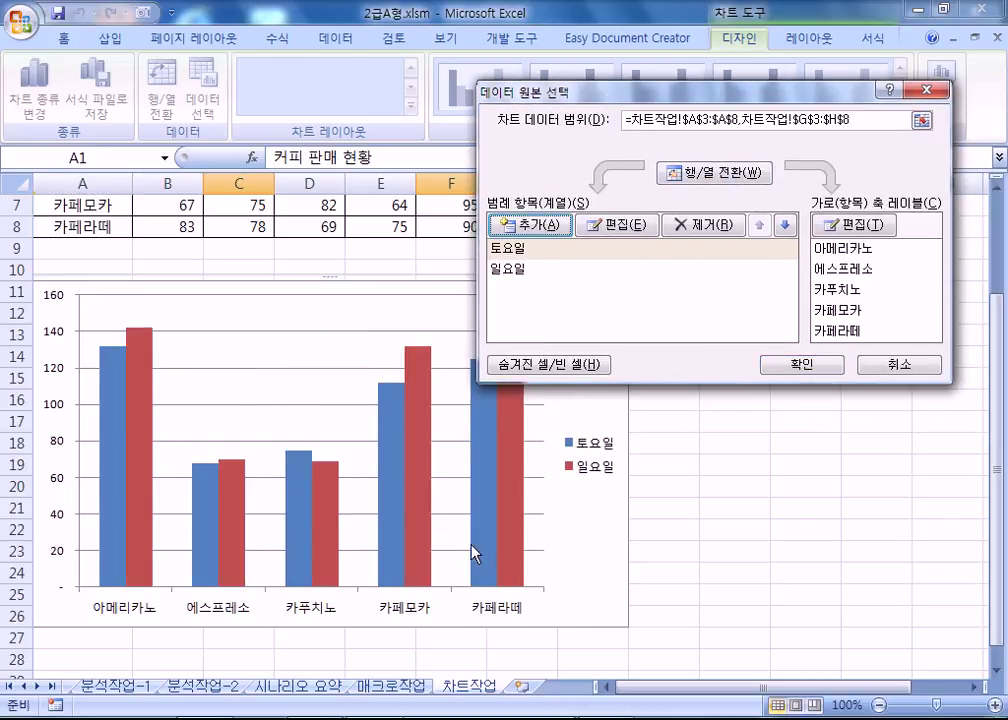
key("Escape")
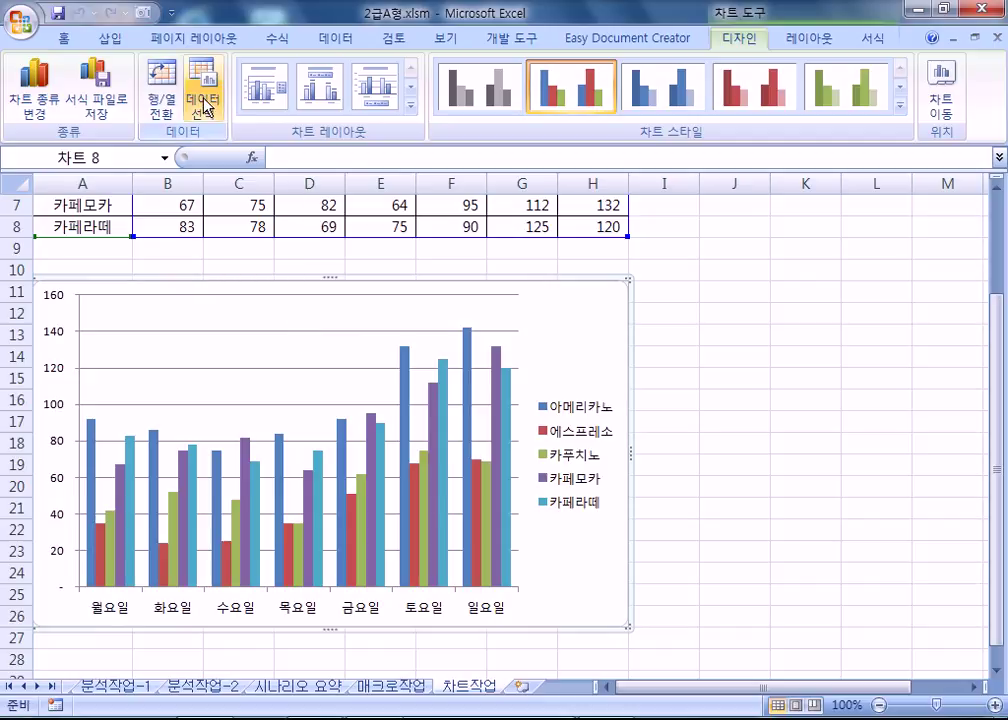
left_click(204, 105)
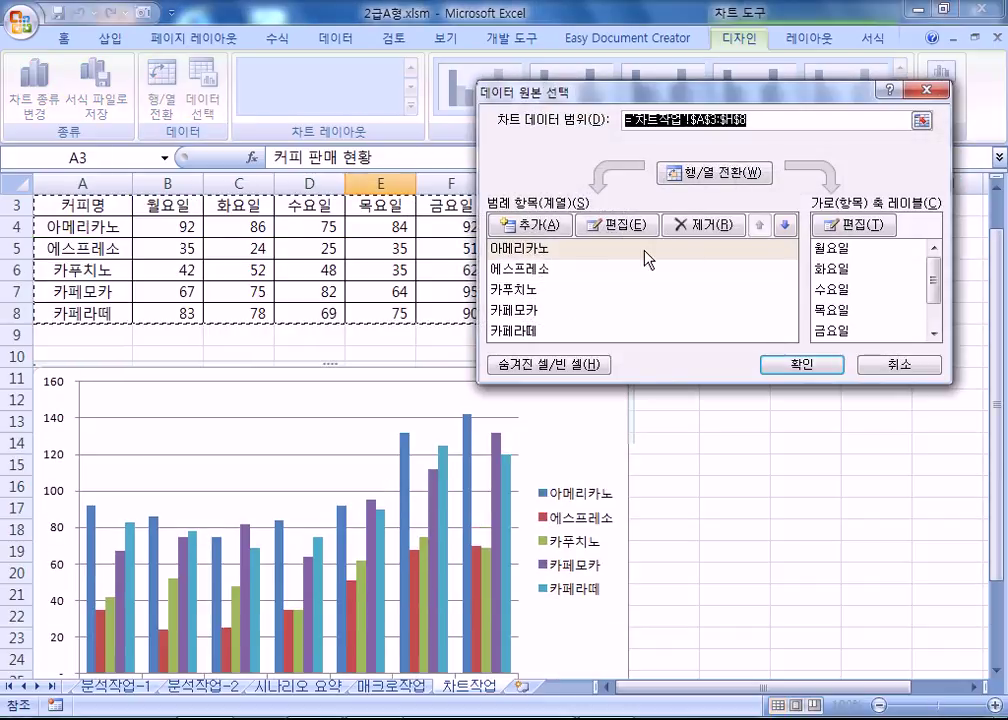
left_click(712, 174)
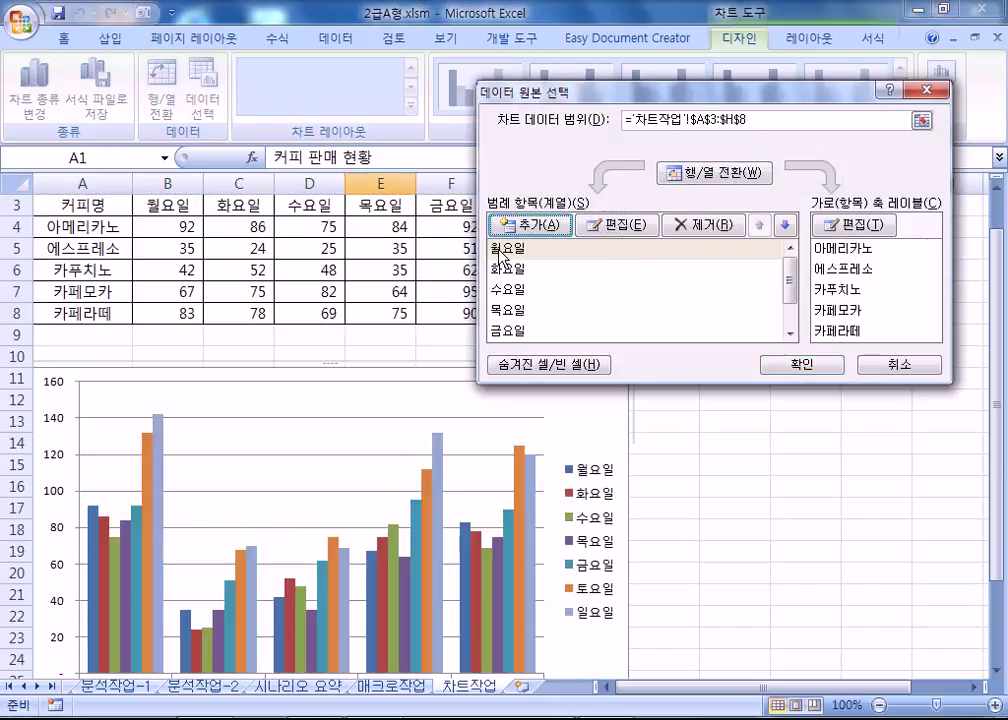
left_click(501, 250)
left_click(686, 230)
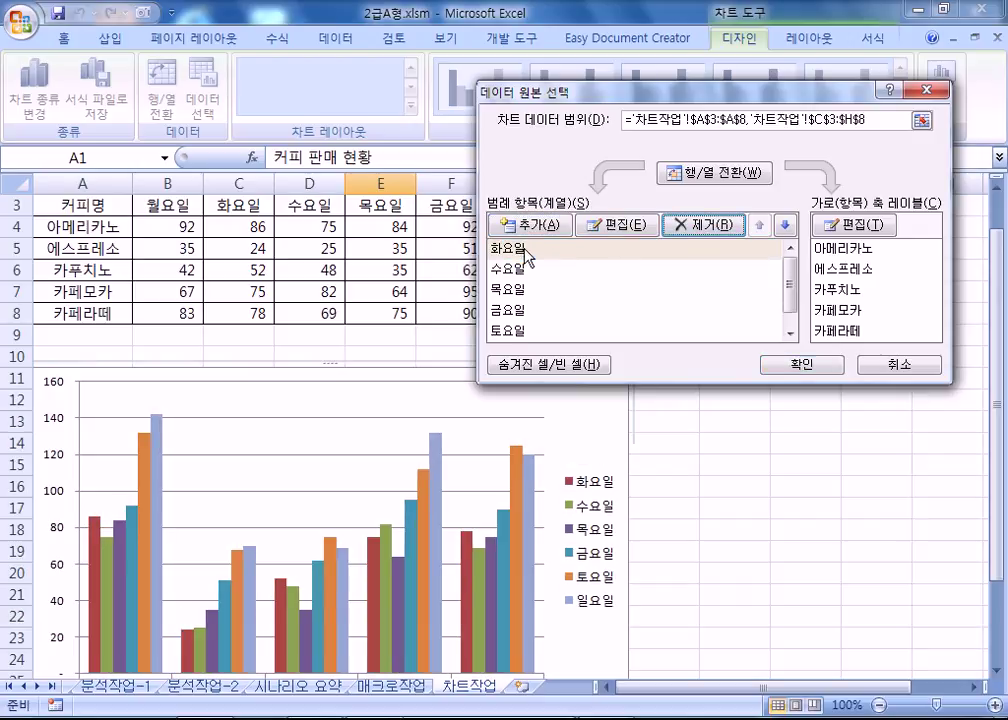
left_click(693, 230)
left_click(545, 250)
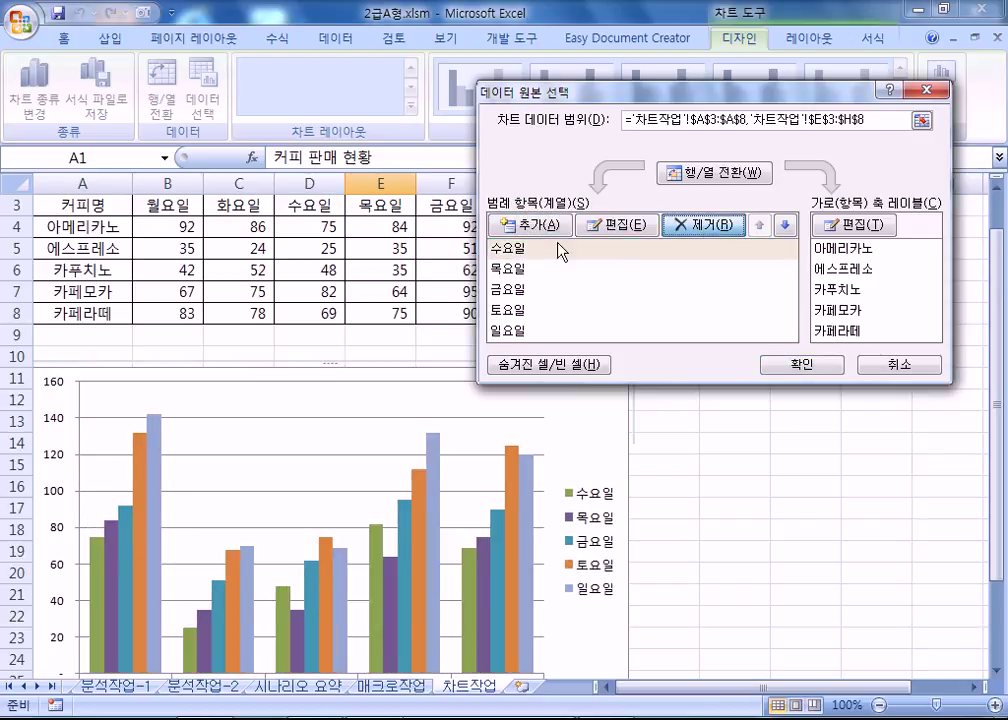
left_click(700, 224)
left_click(707, 230)
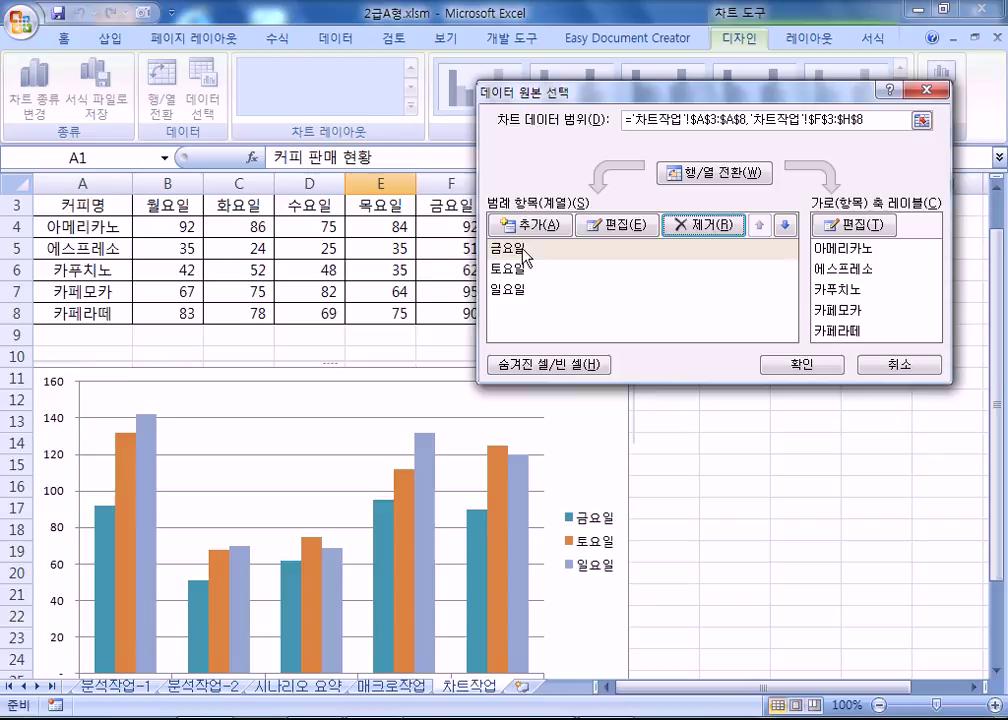
left_click(705, 225)
left_click(697, 176)
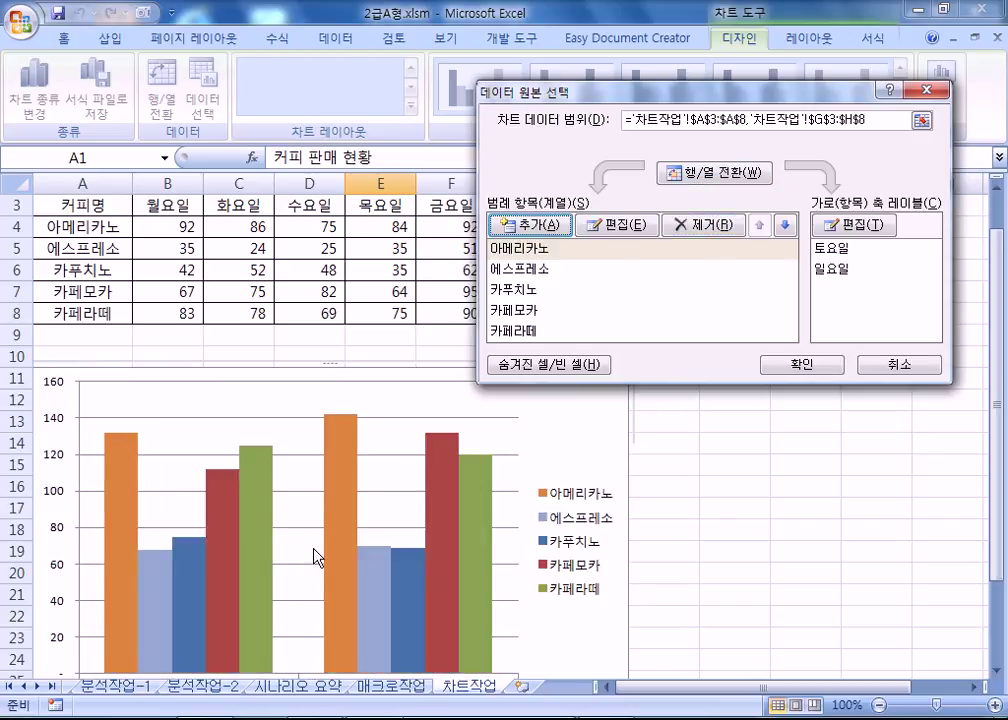
left_click(697, 178)
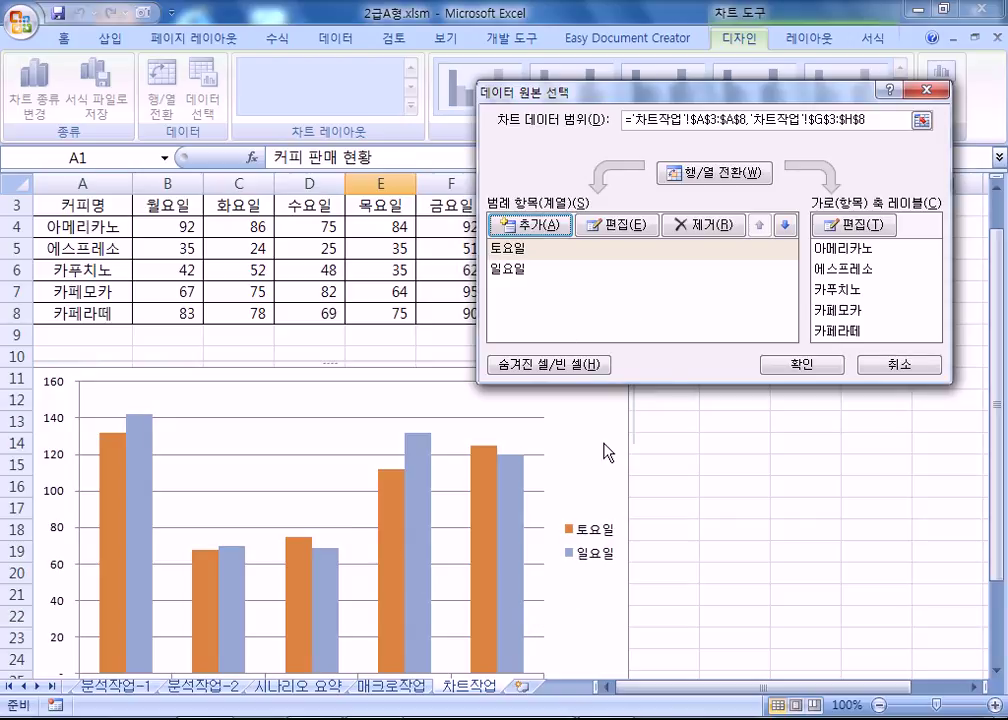
key("Escape")
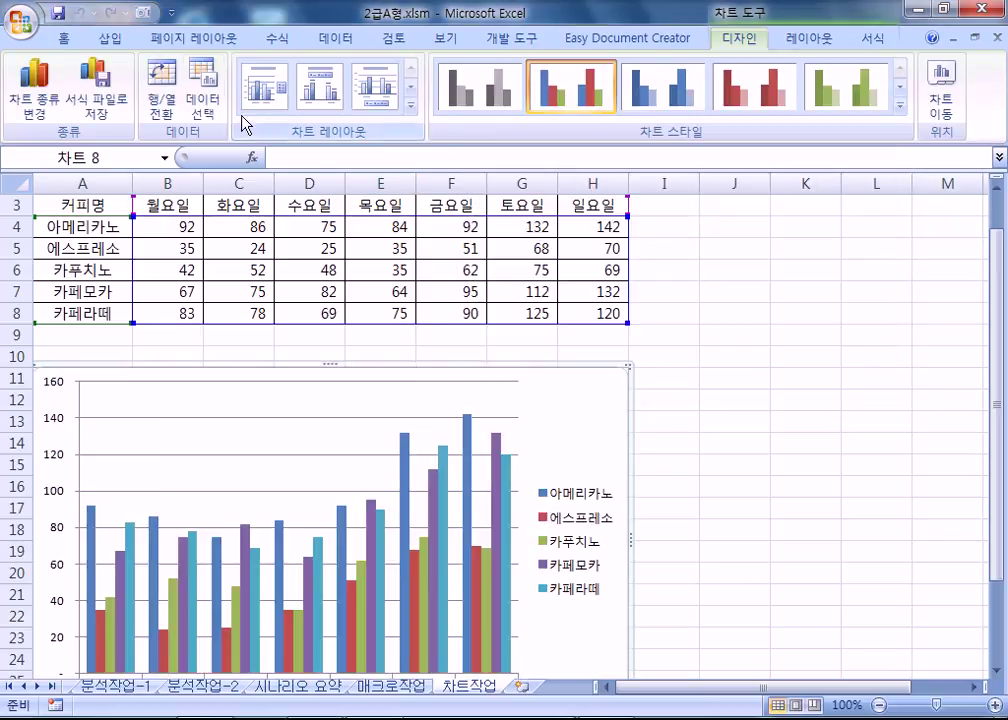
left_click(203, 100)
left_click_drag(583, 97, 696, 337)
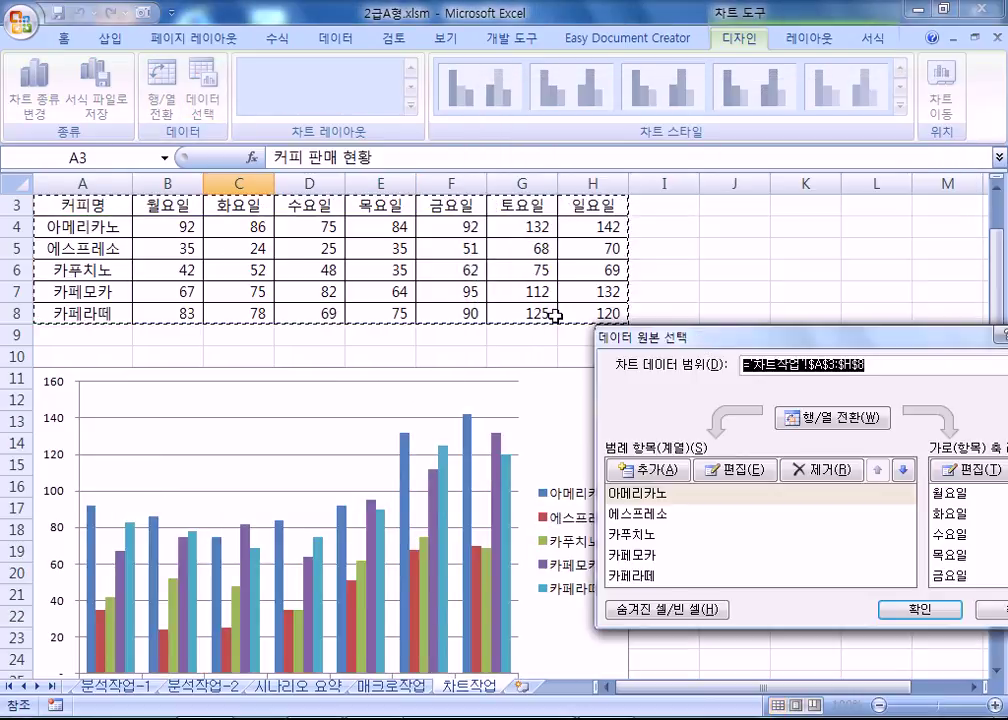
left_click_drag(83, 203, 86, 313)
left_click(520, 207, "ctrl")
left_click_drag(520, 207, 596, 313)
scroll(345, 497, "down", 3)
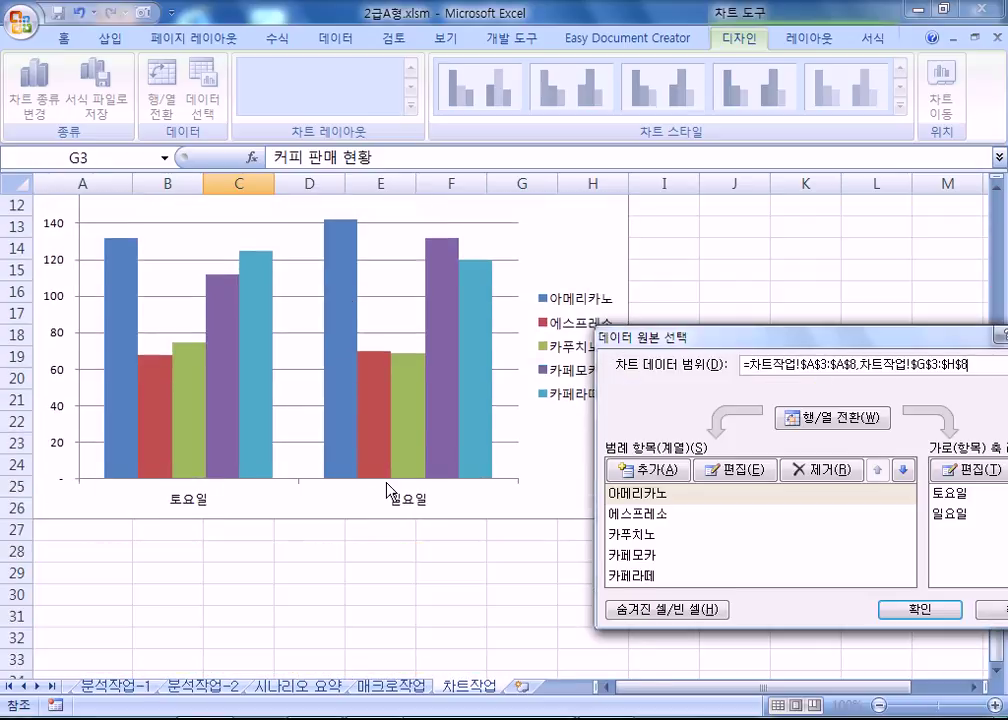
left_click(820, 418)
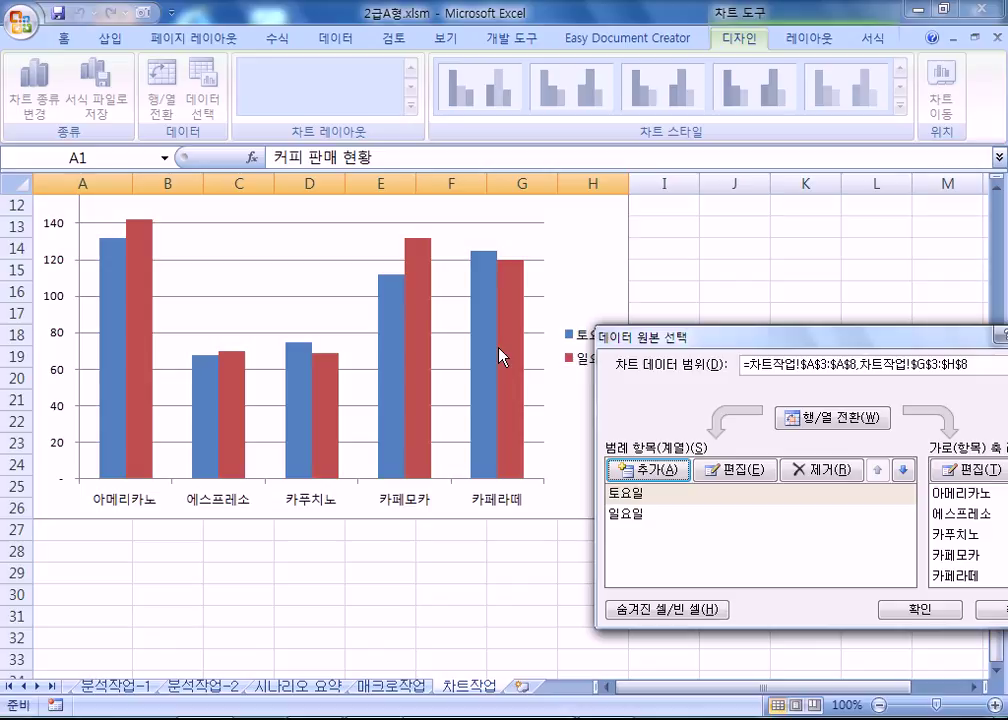
left_click_drag(640, 337, 520, 128)
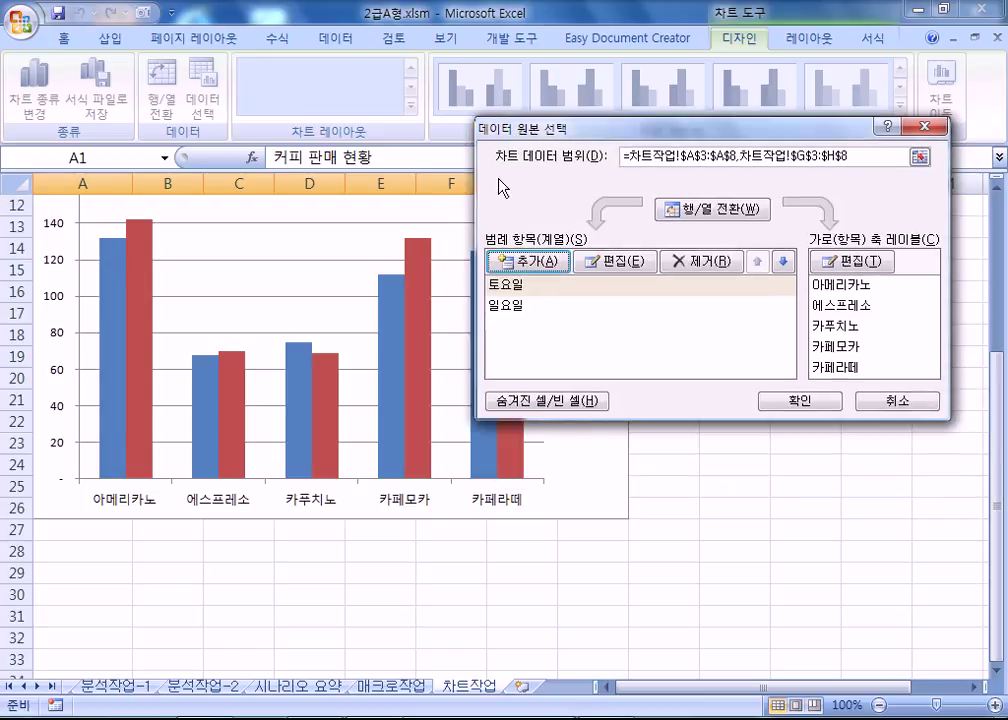
left_click(800, 400)
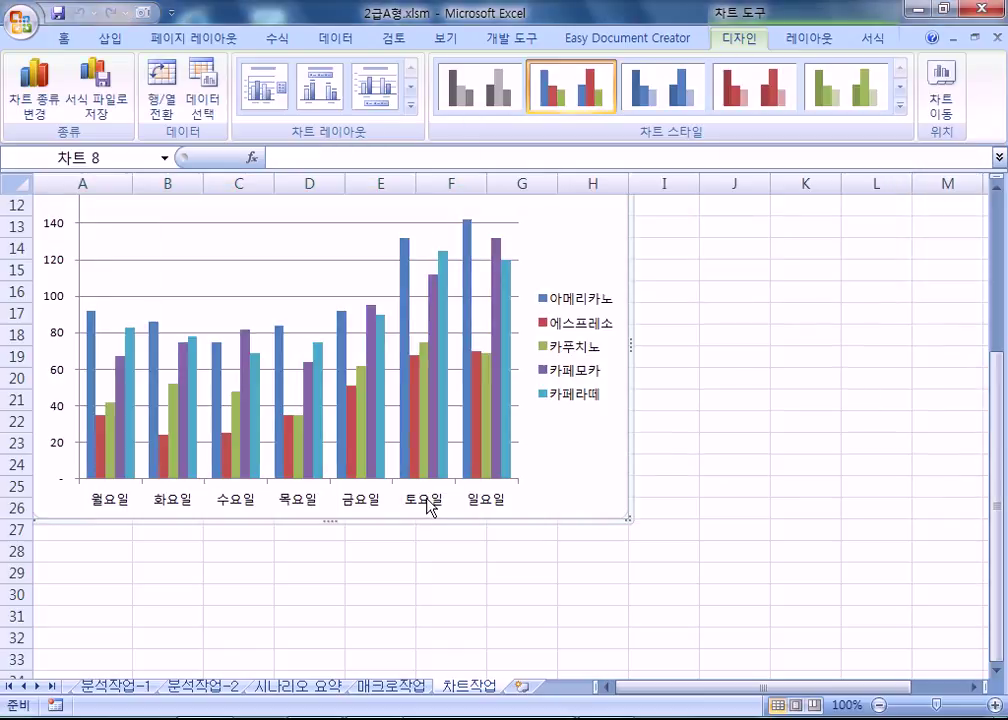
In Select Data Source, switch rows and columns and remove the 월요일 through 금요일 series.
scroll(447, 515, "up", 1)
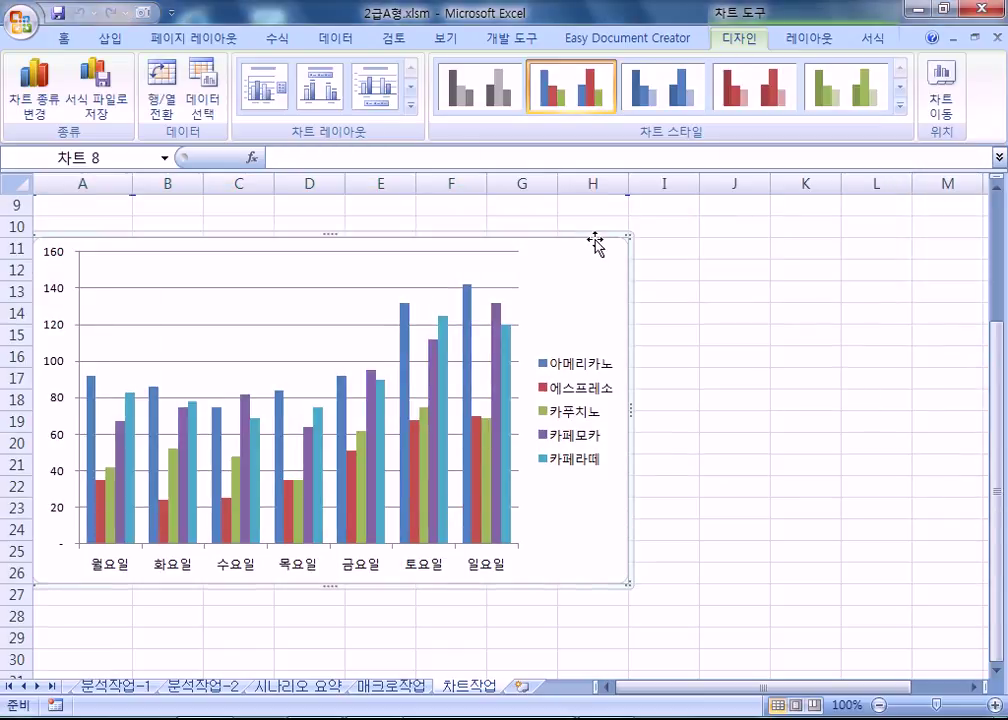
left_click(205, 95)
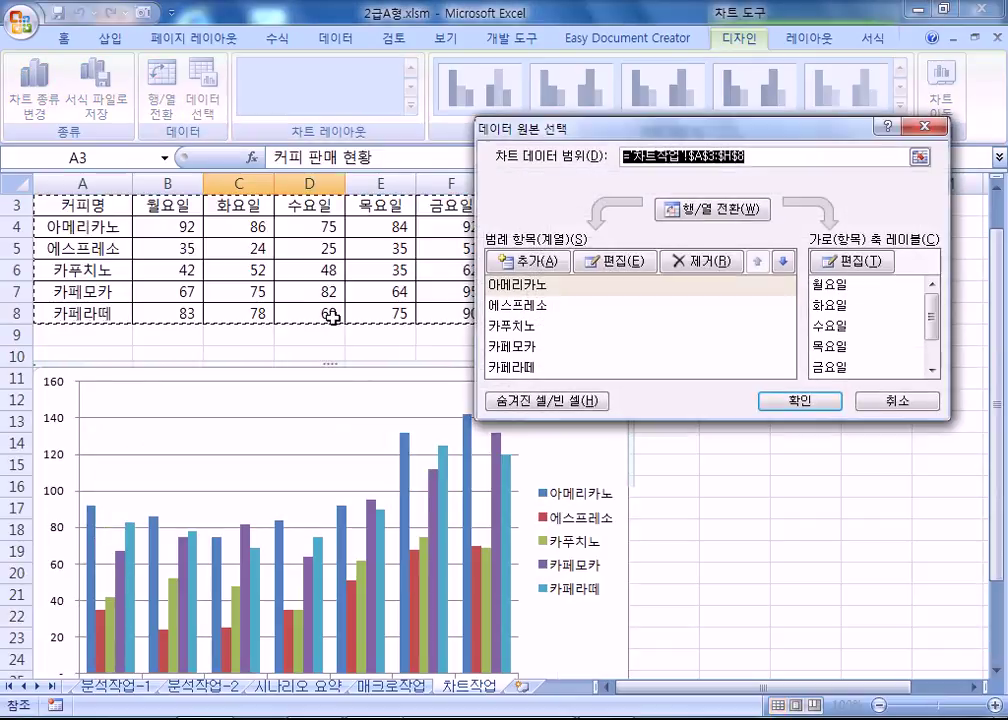
left_click(708, 209)
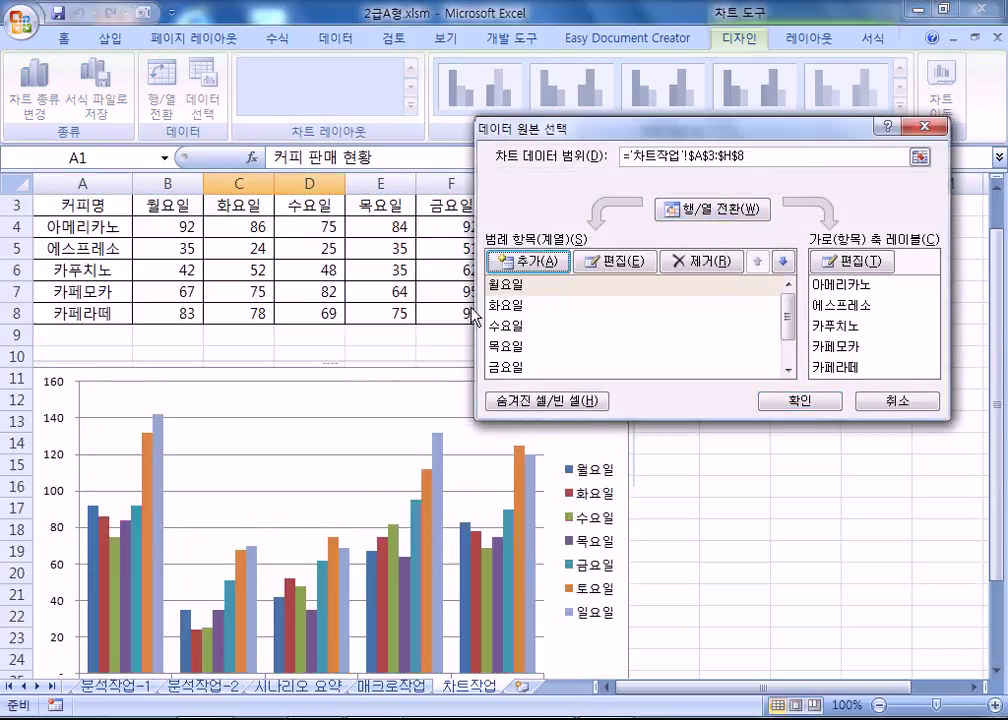
left_click(510, 288)
scroll(509, 320, "down", 1)
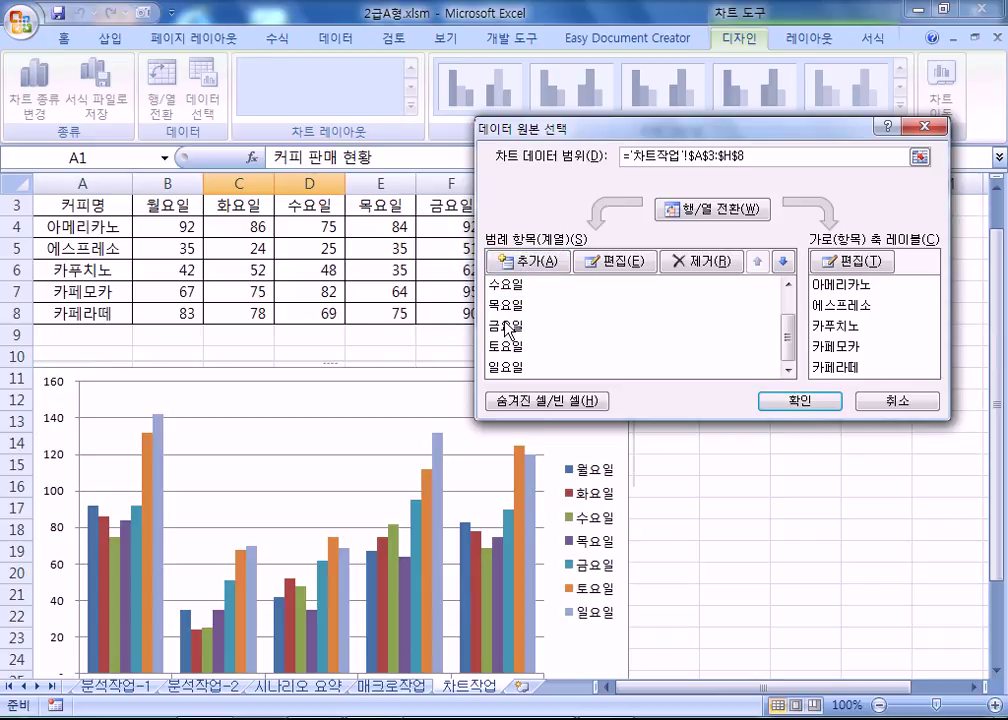
left_click(506, 323)
scroll(506, 323, "up", 1)
left_click(512, 285)
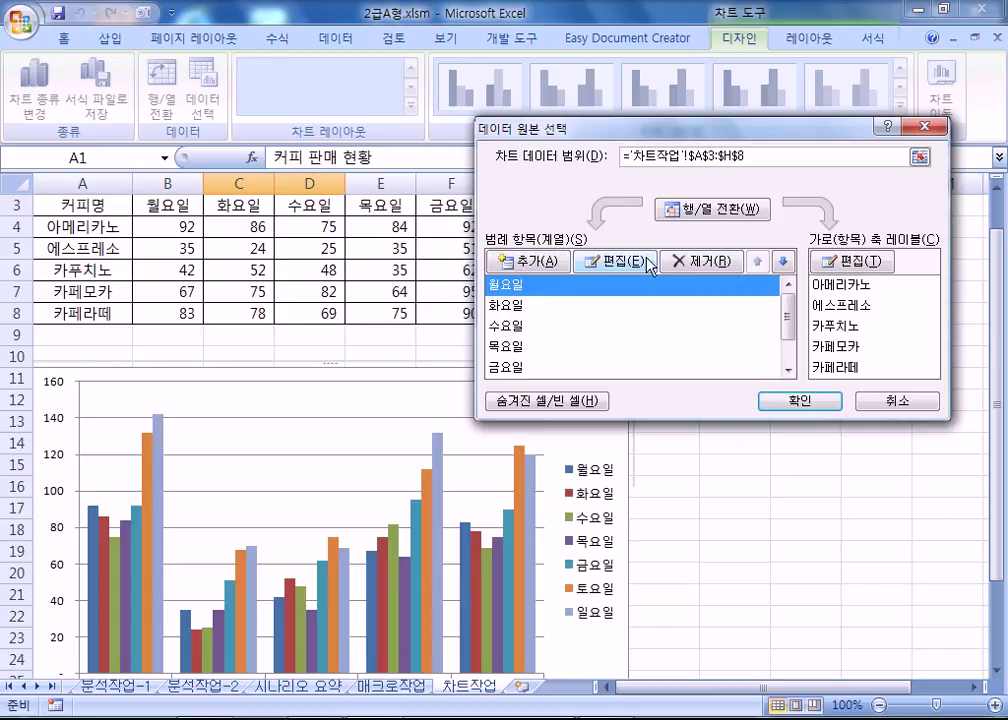
left_click(697, 264)
left_click(548, 284)
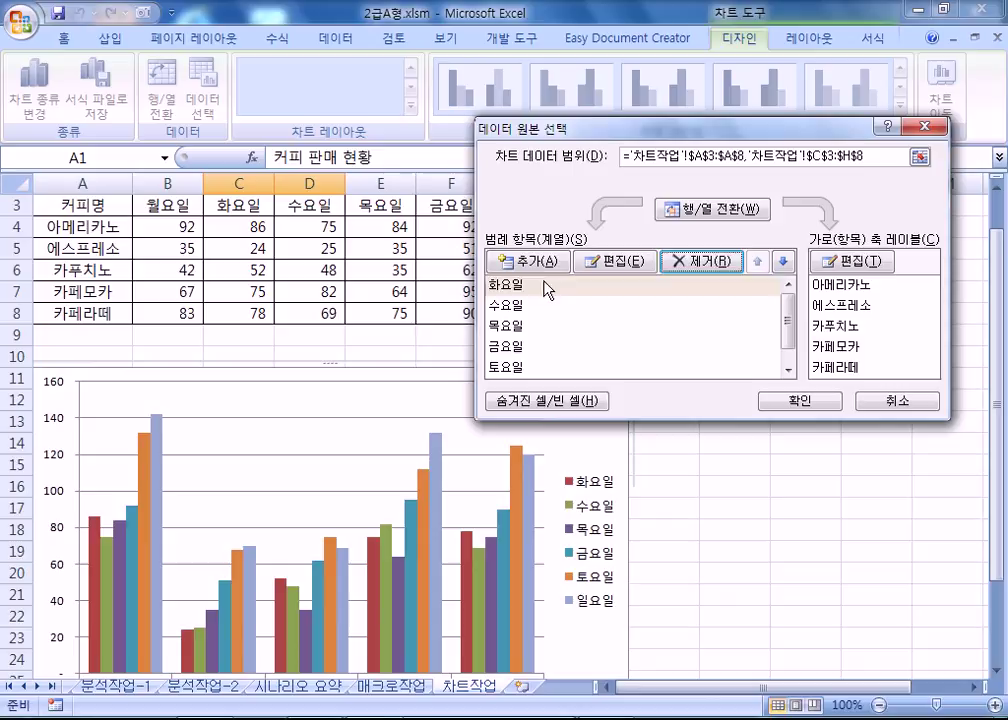
left_click(700, 264)
left_click(697, 263)
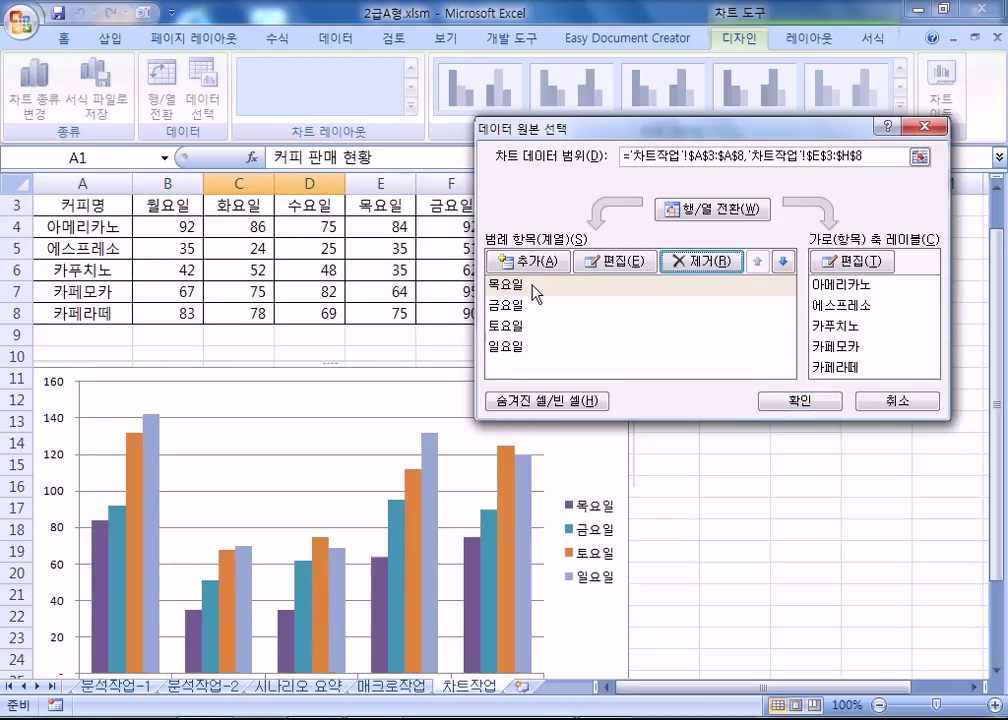
left_click(697, 263)
left_click(697, 262)
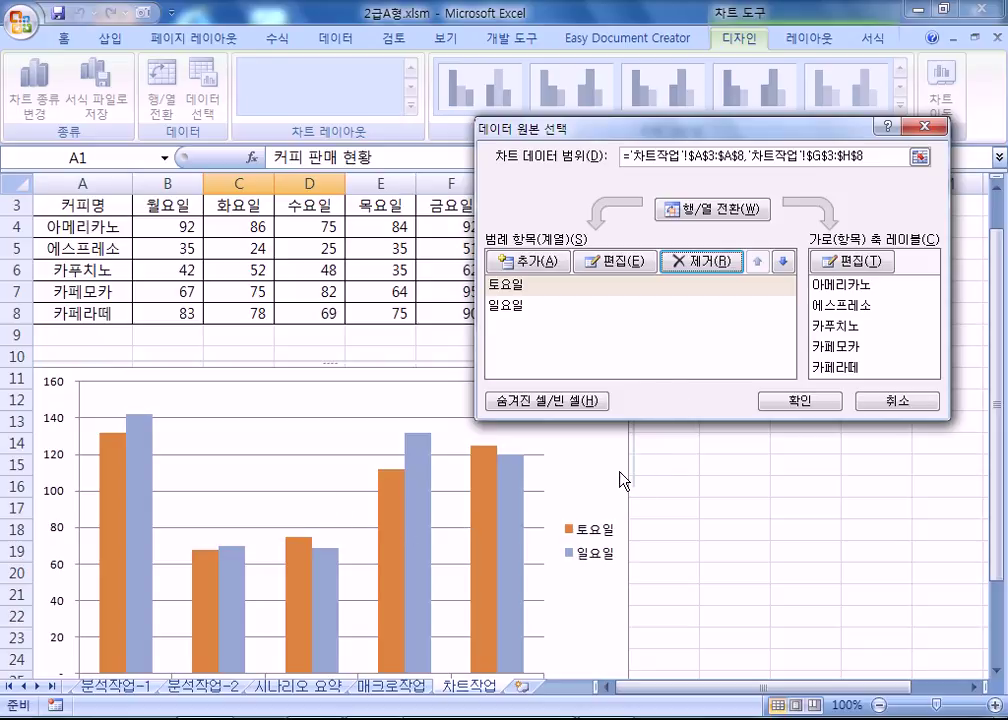
Reselect the range as coffee names A3:A8 plus 토요일/일요일 columns, then cancel with Esc.
left_click_drag(588, 130, 679, 374)
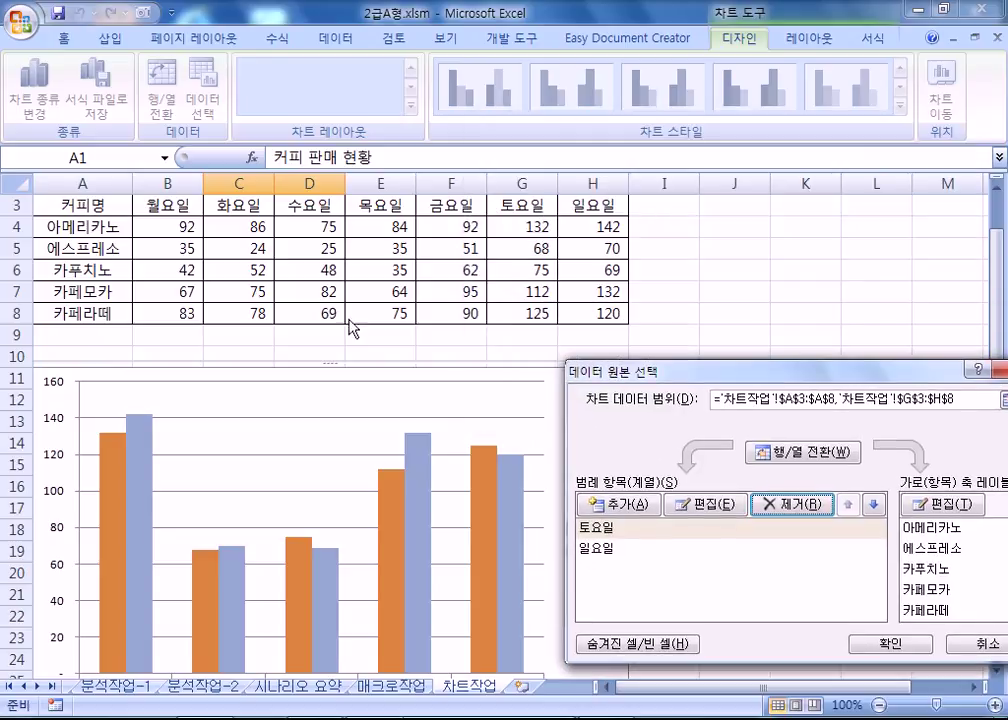
left_click_drag(950, 399, 705, 398)
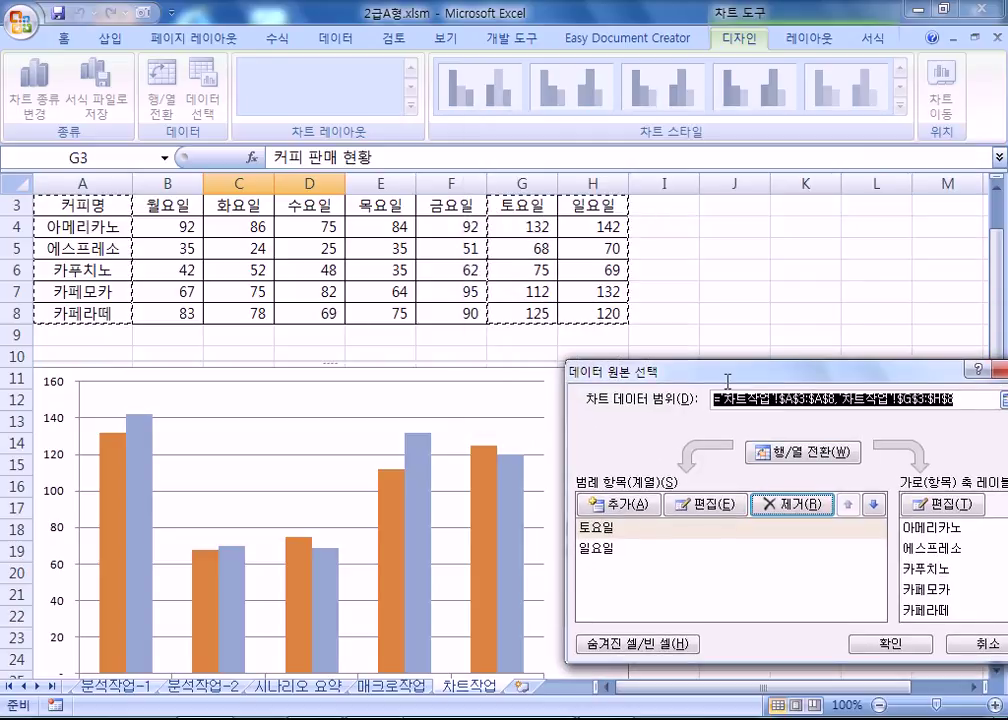
left_click_drag(90, 204, 85, 313)
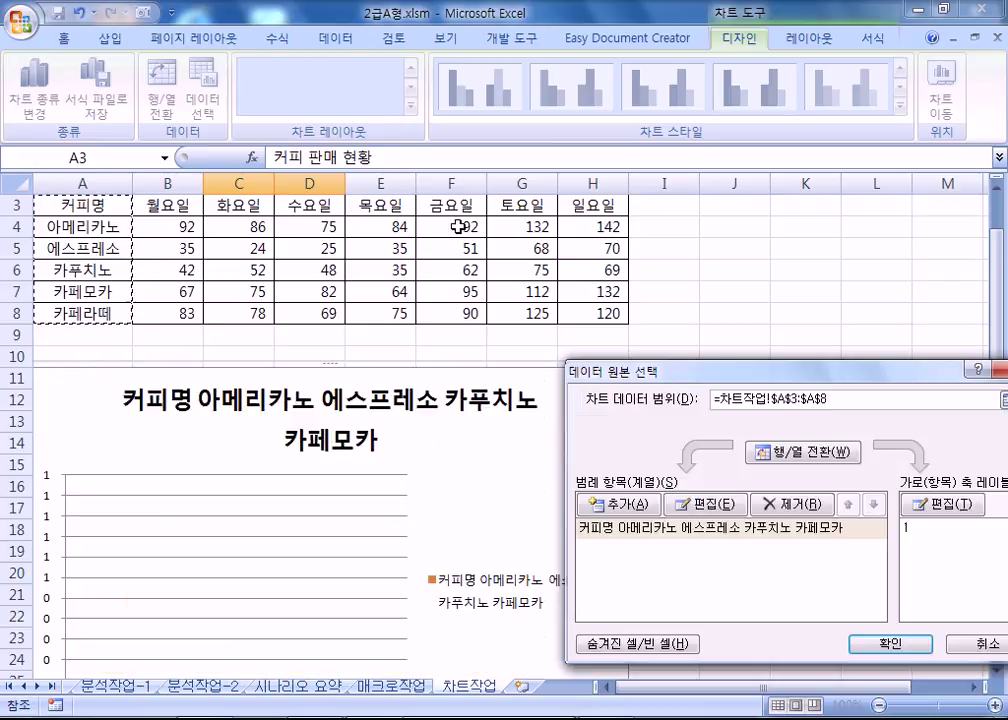
left_click_drag(522, 204, 586, 311)
scroll(300, 507, "down", 3)
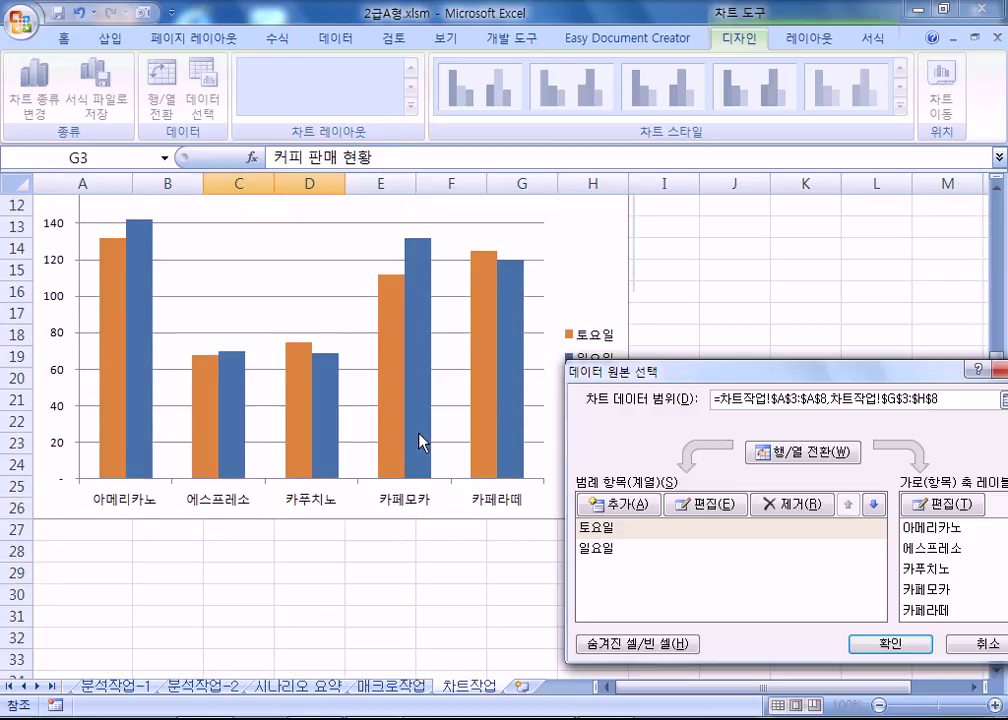
key("Escape")
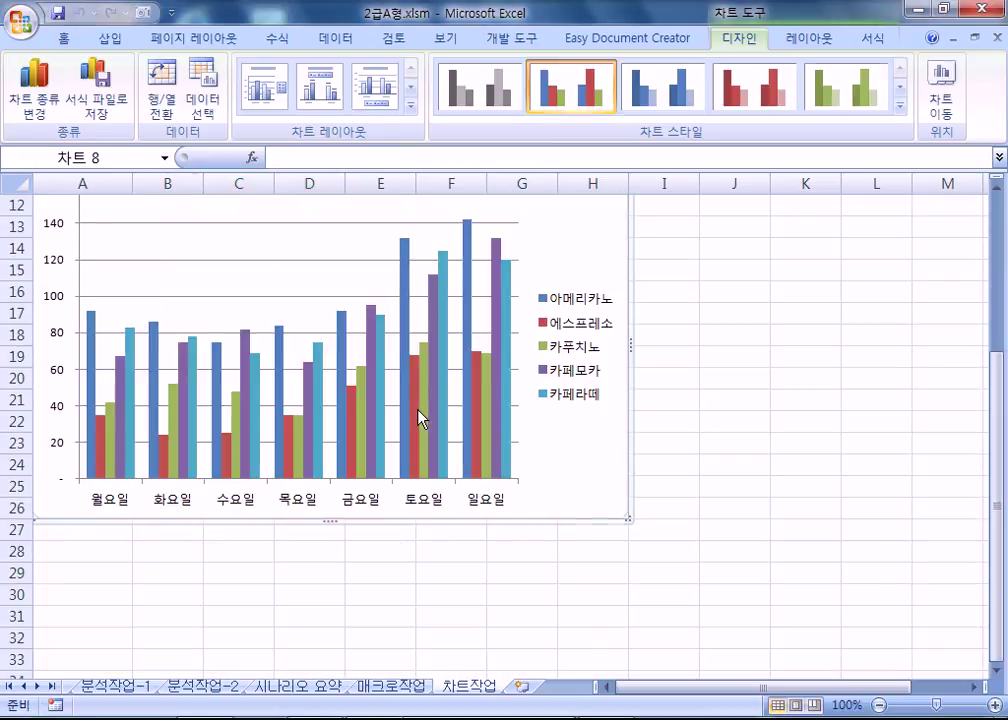
scroll(356, 452, "up", 2)
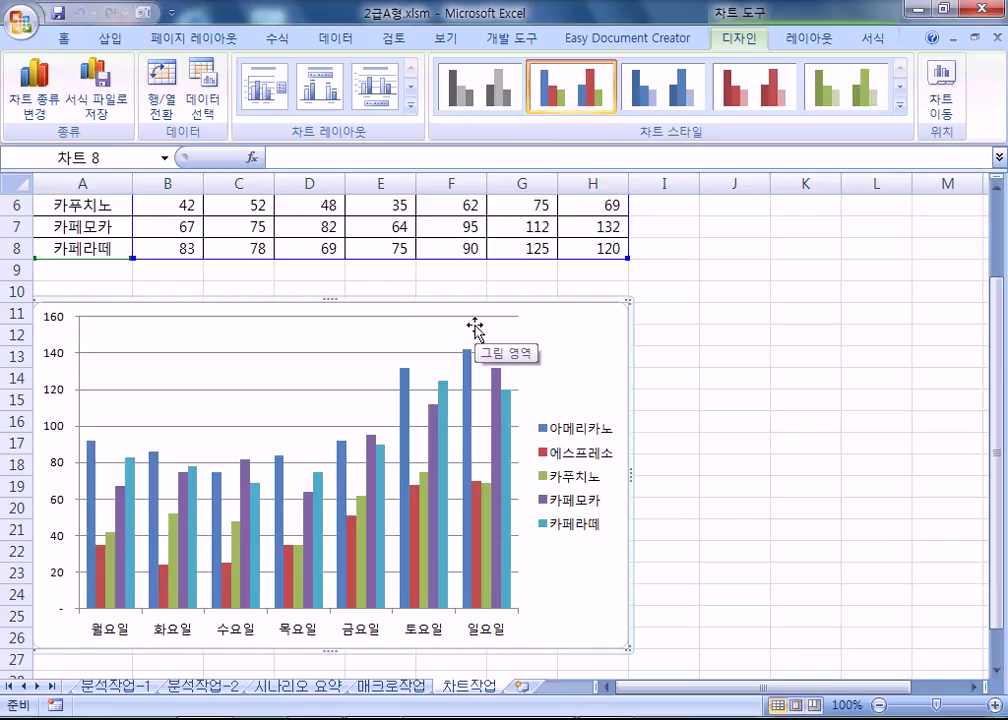
Set the chart data to A3:A8 plus G3:H8 and switch rows/columns so 토요일 and 일요일 are the series.
left_click(203, 88)
scroll(205, 447, "up", 1)
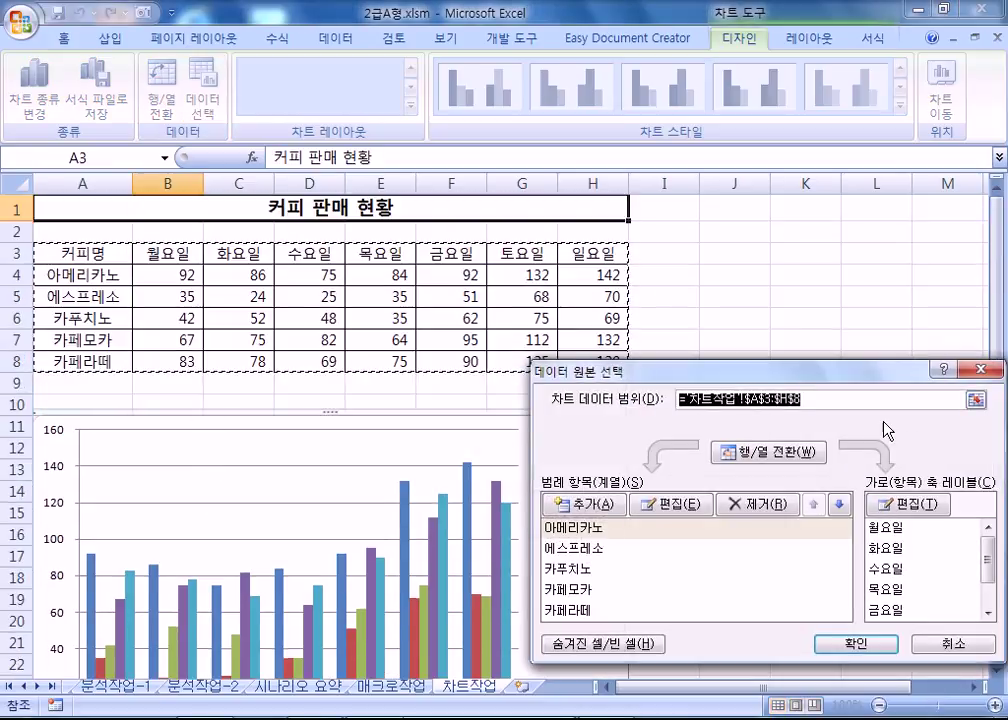
left_click_drag(111, 258, 126, 362)
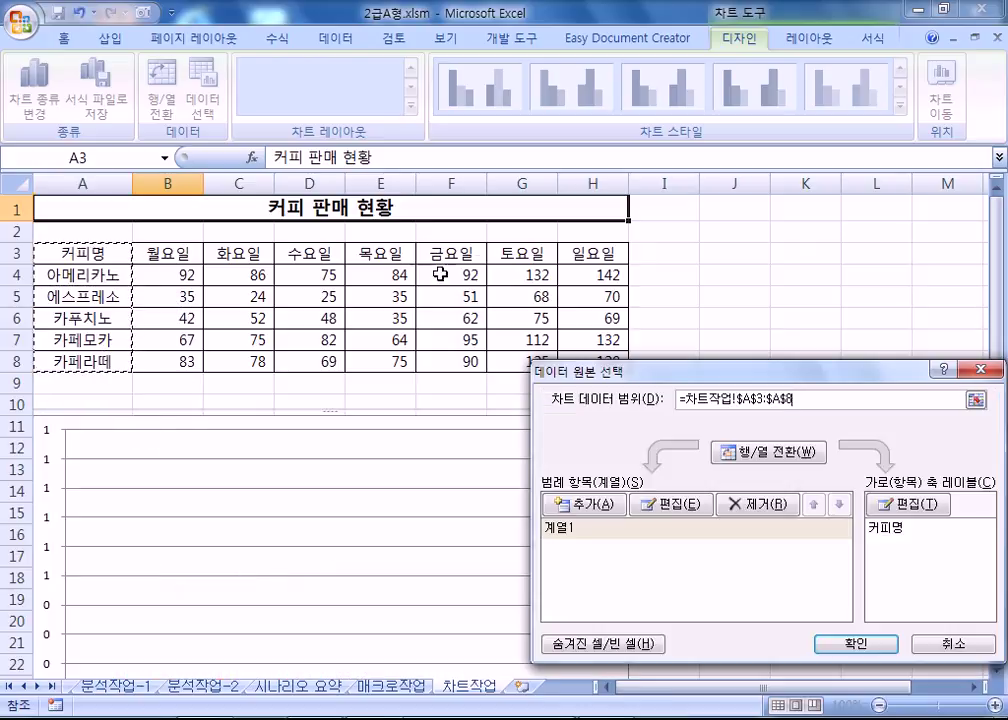
left_click_drag(516, 253, 588, 358)
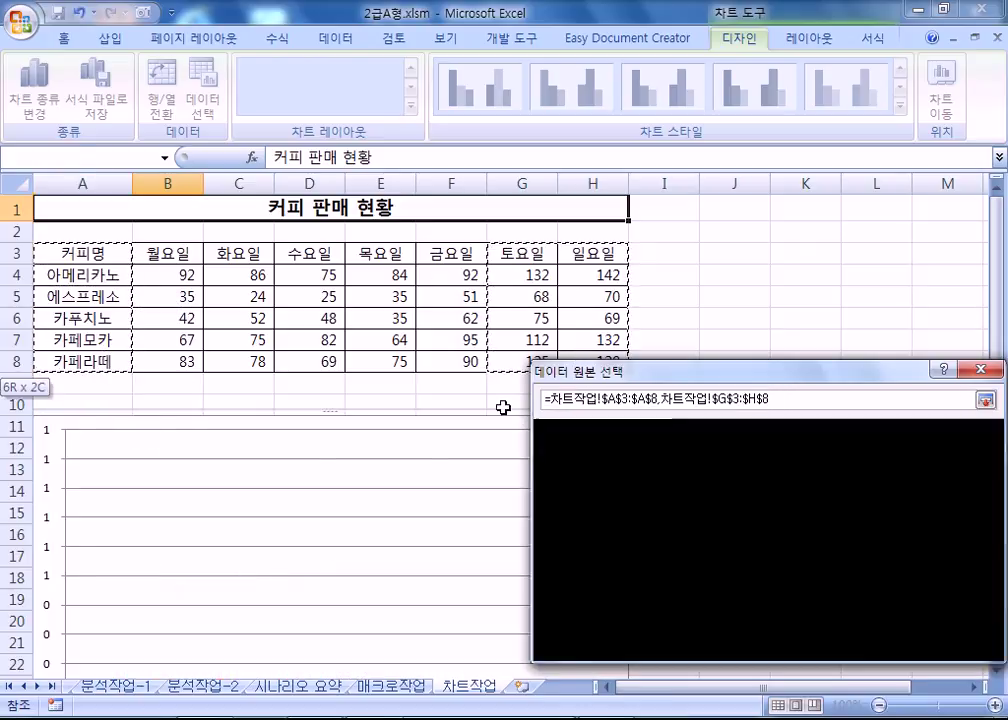
scroll(318, 545, "down", 3)
left_click_drag(667, 382, 540, 246)
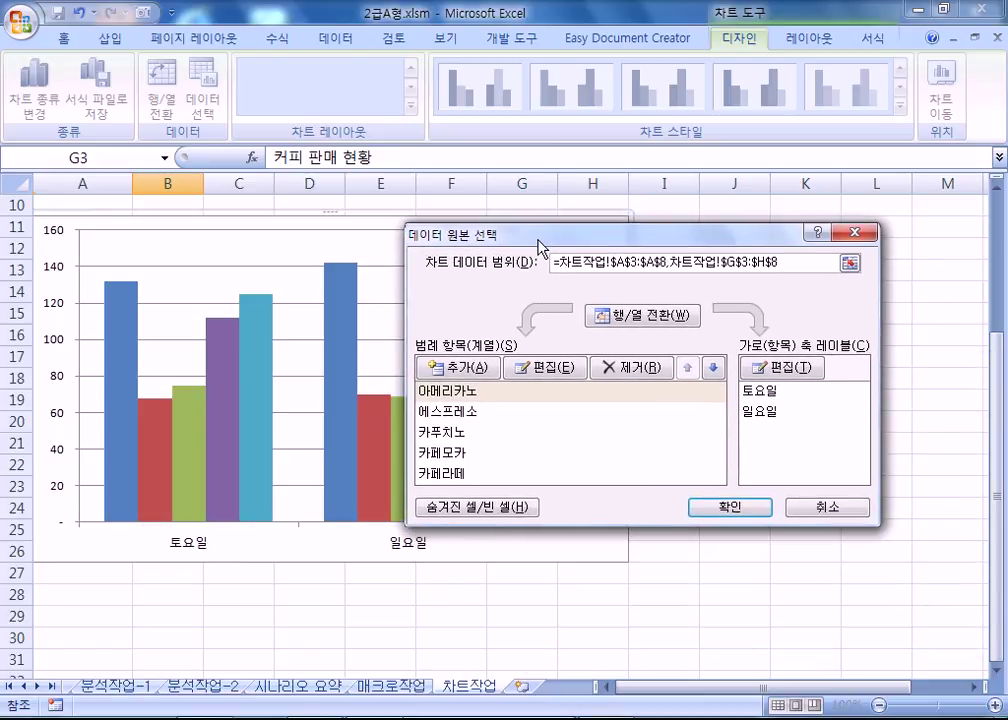
left_click(608, 326)
left_click_drag(560, 240, 717, 334)
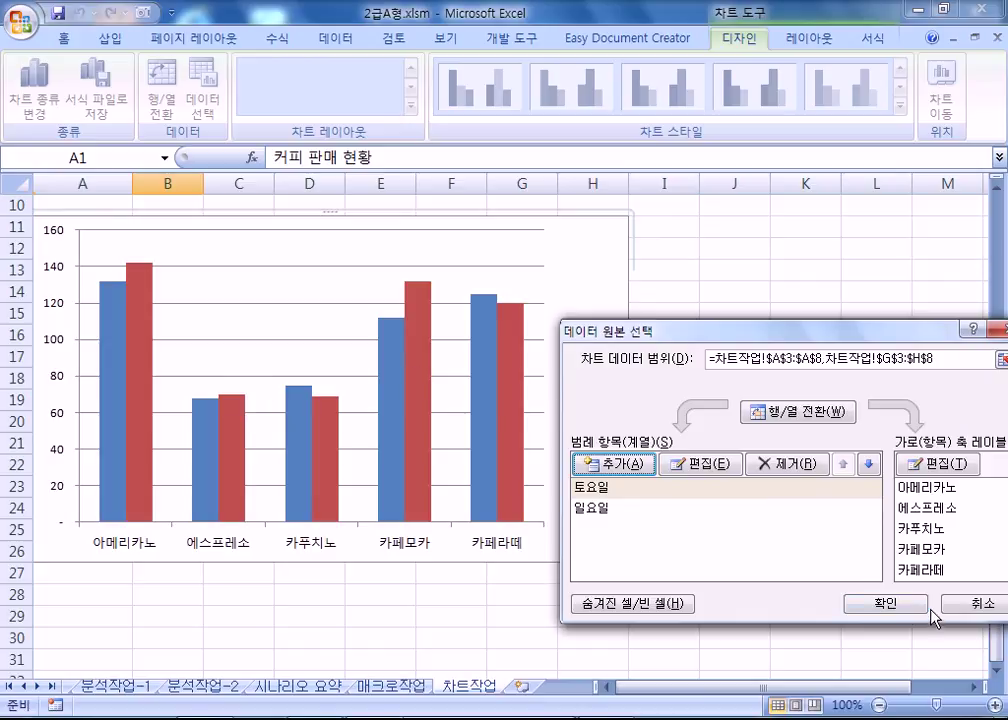
left_click(880, 603)
scroll(495, 538, "up", 2)
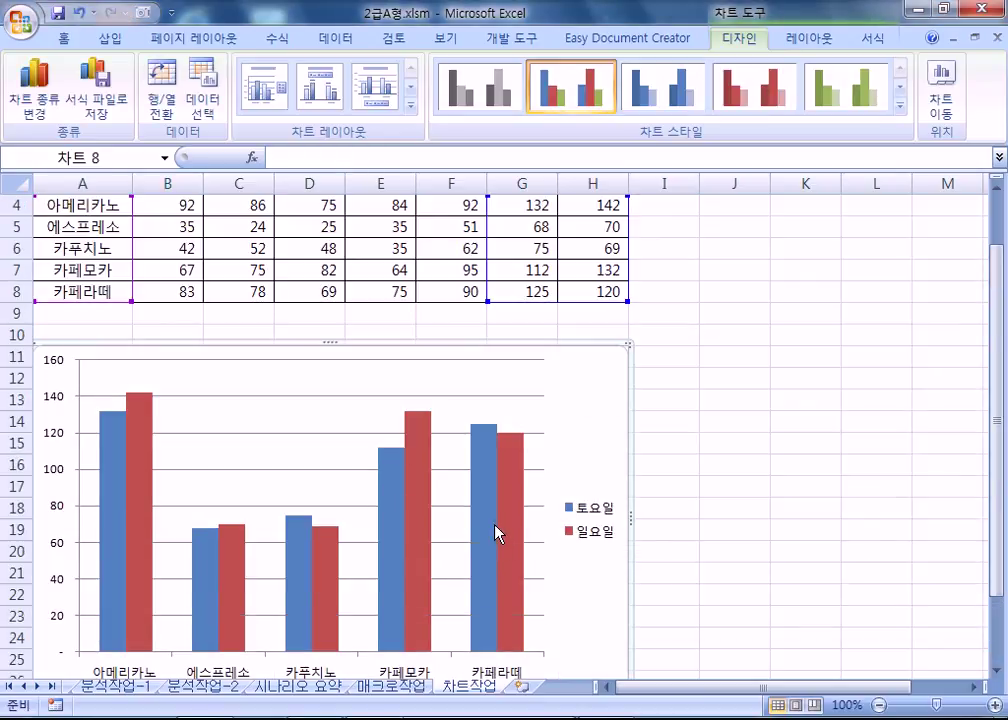
mouse_move(497, 535)
left_click(204, 104)
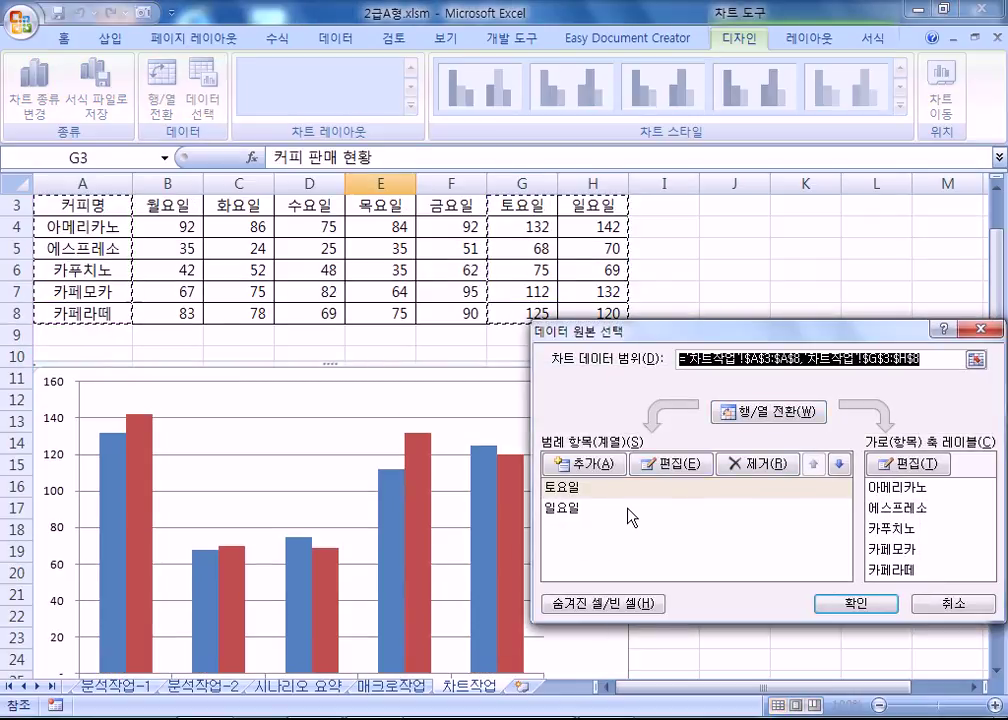
left_click(950, 604)
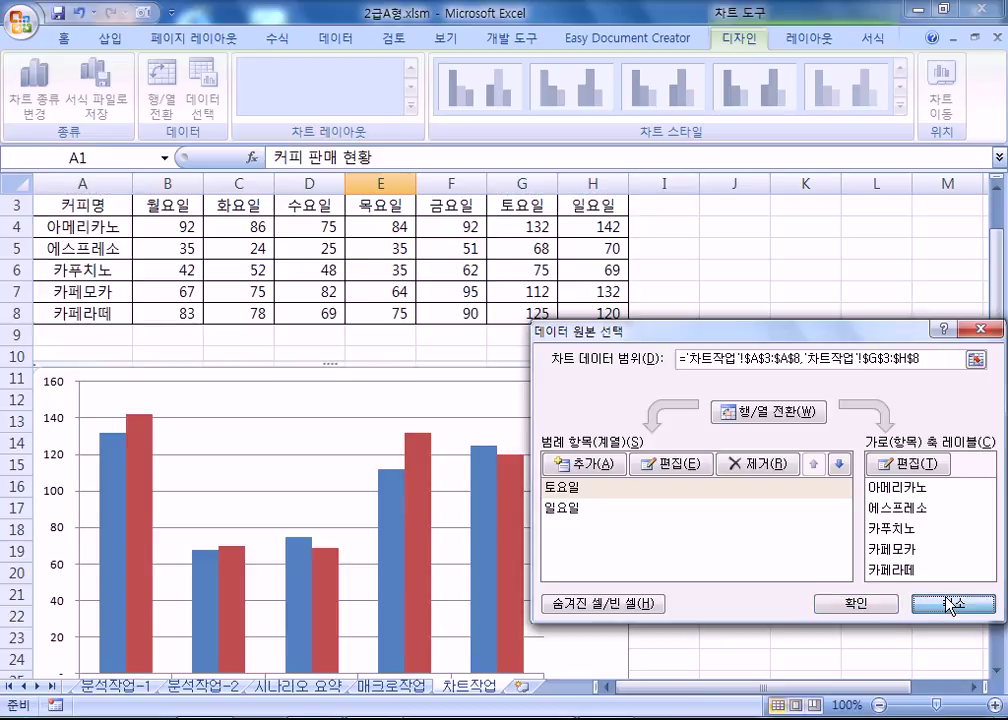
left_click(950, 604)
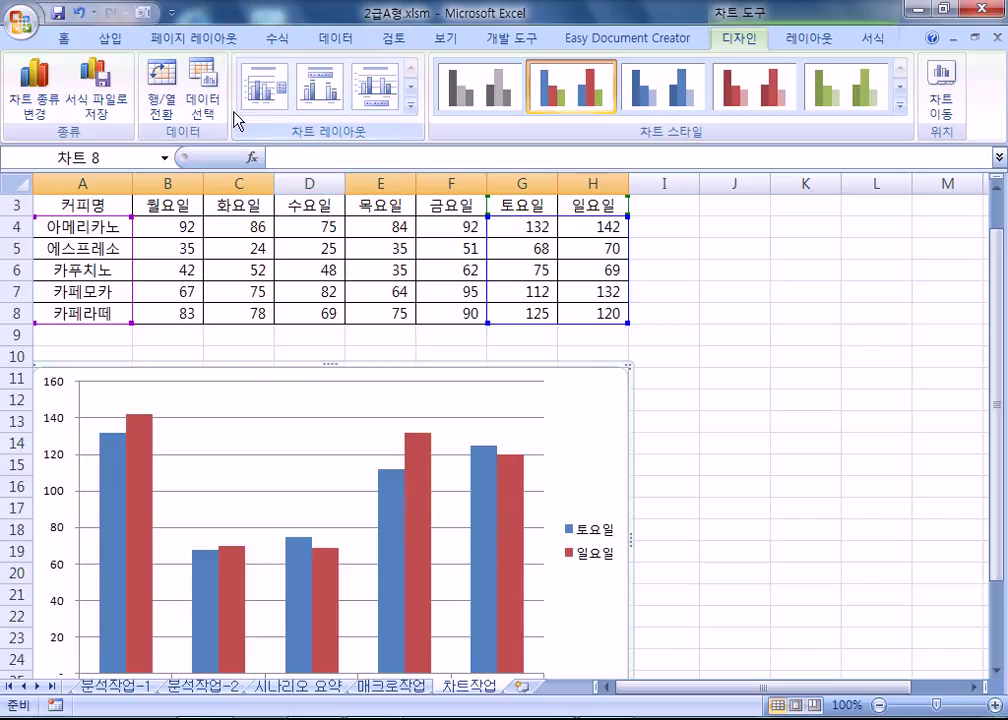
left_click(203, 92)
left_click_drag(97, 205, 102, 310)
left_click_drag(518, 210, 580, 310)
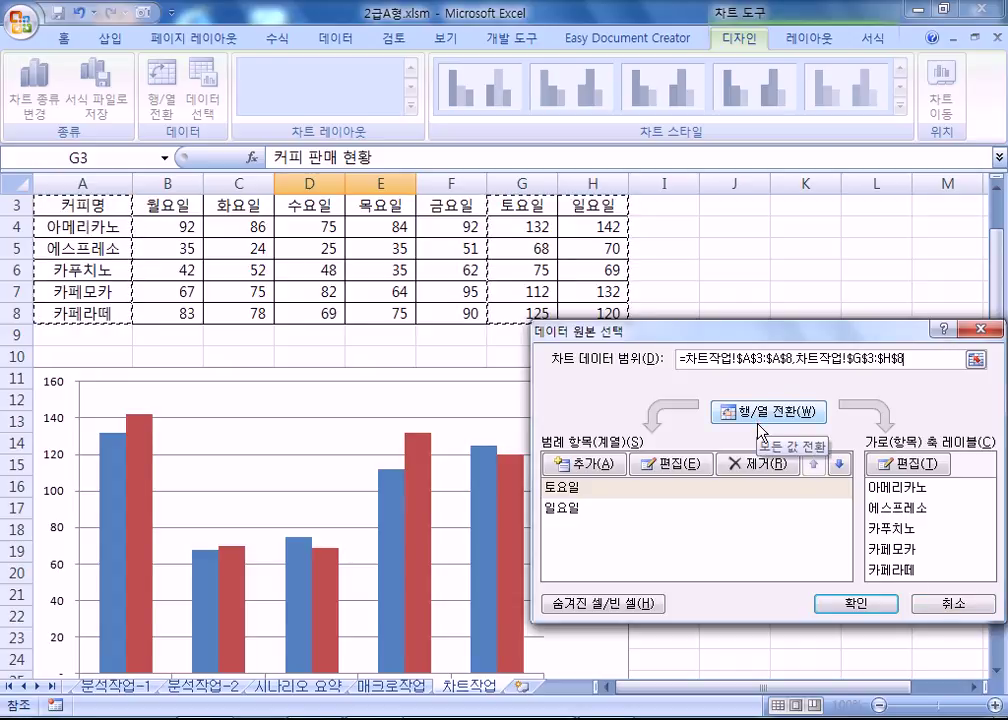
left_click(975, 605)
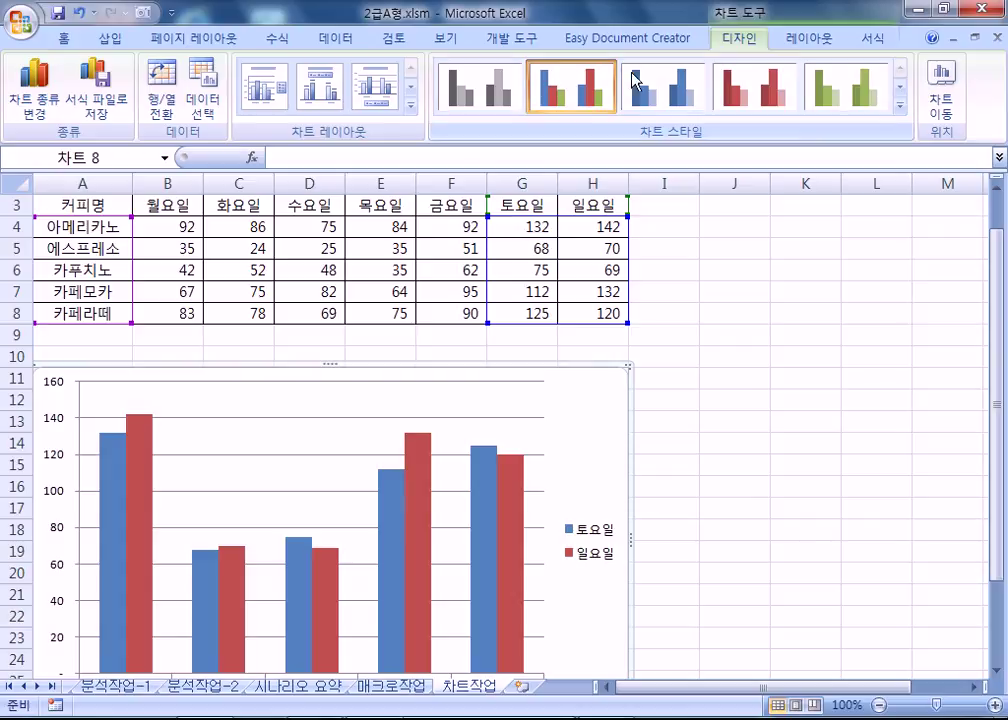
Add the chart title 주말 커피 판매 현황 above the chart.
left_click(809, 38)
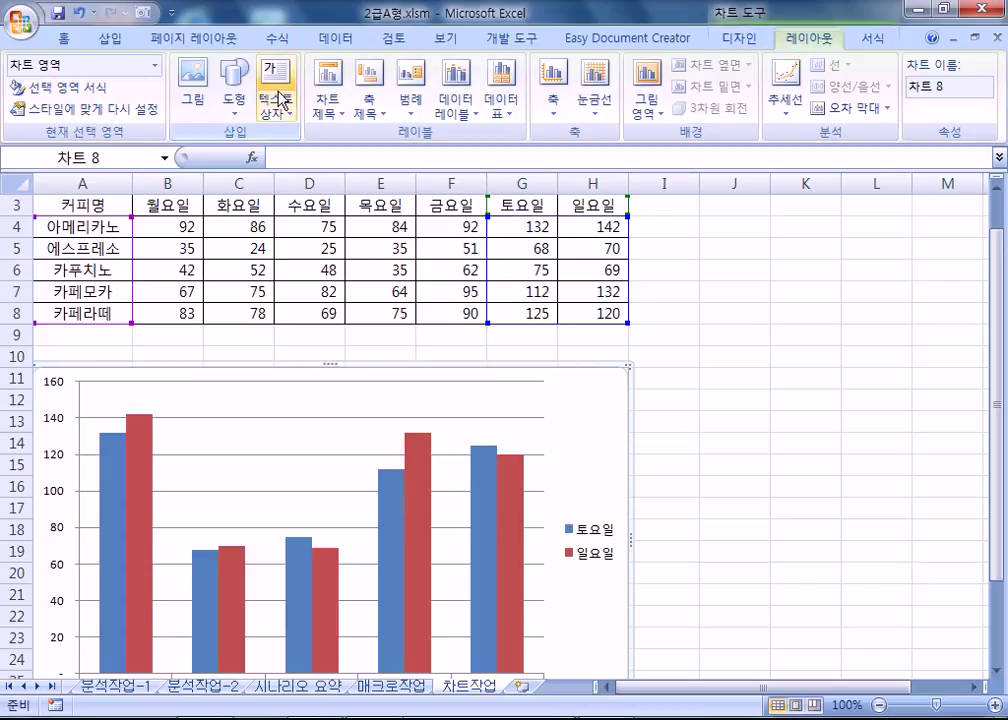
left_click(330, 98)
left_click(400, 252)
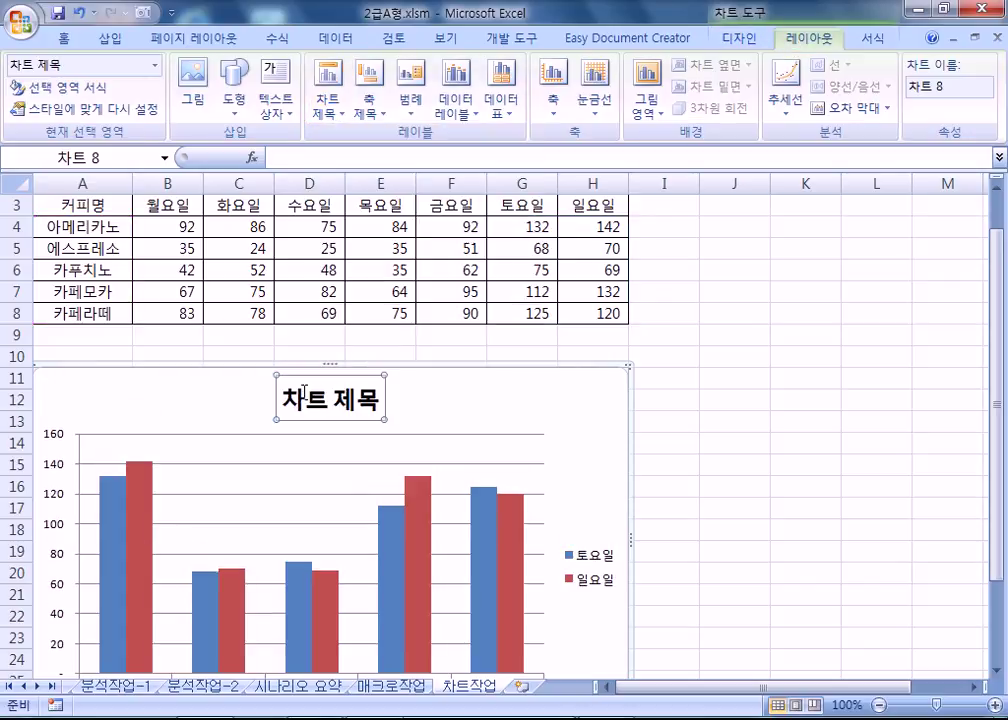
left_click(286, 396)
type("주말")
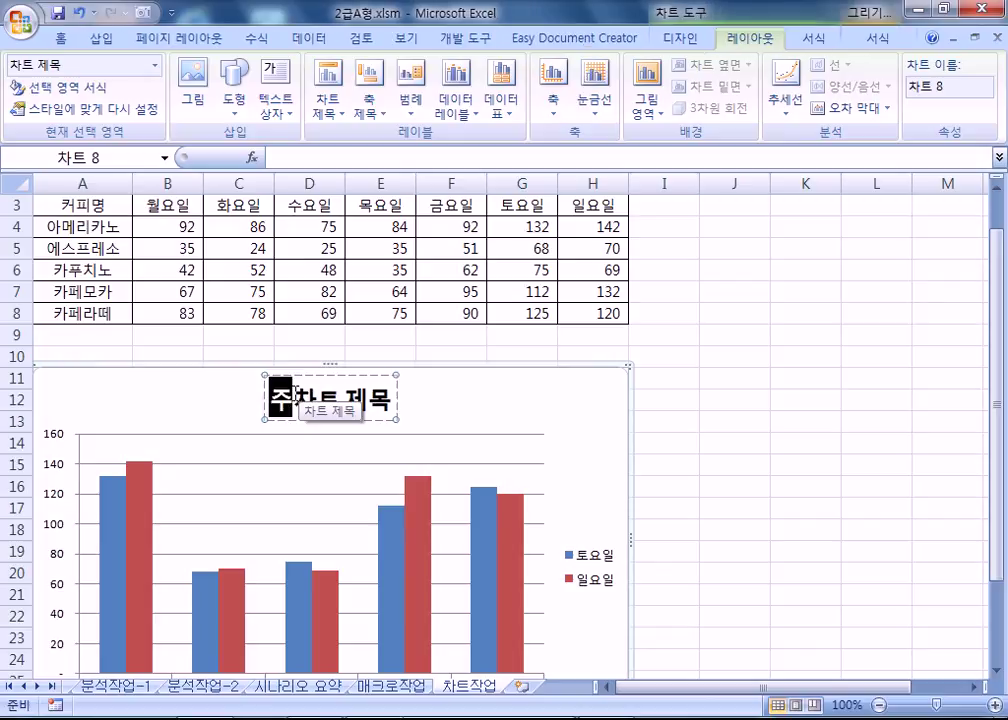
type(" 커피 ")
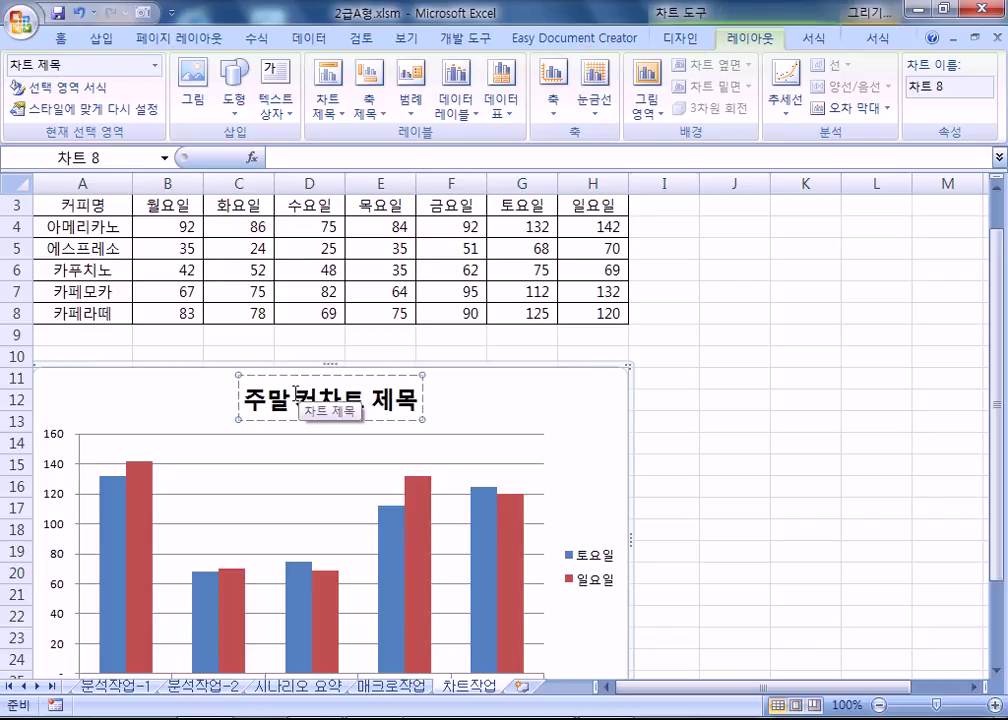
type("판매 현황")
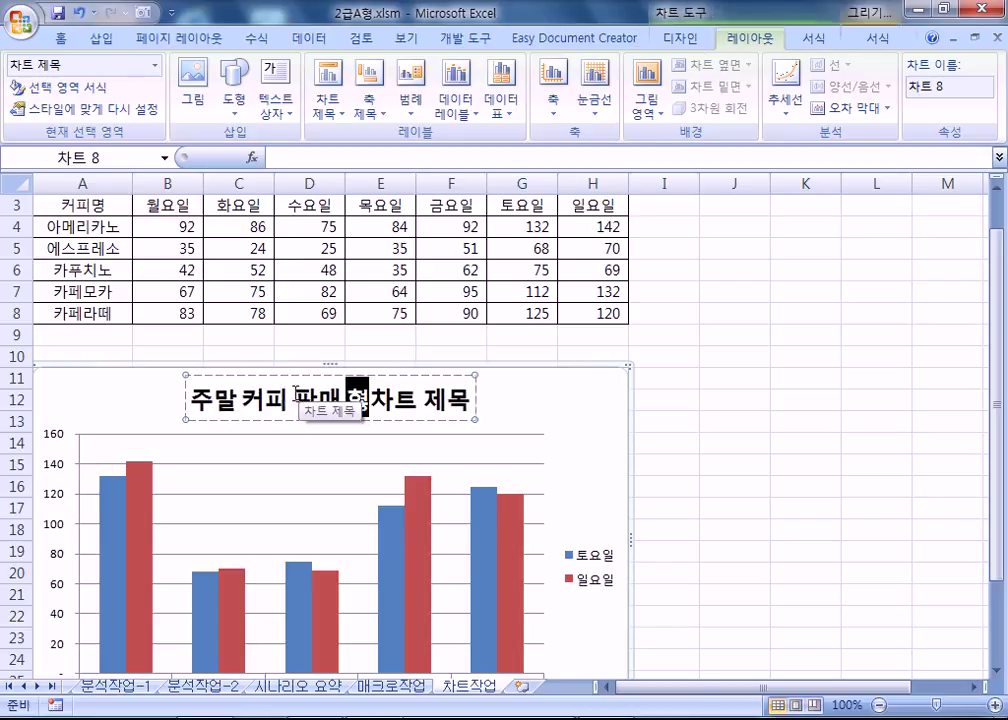
key("Delete")
key("Delete")
key("Delete")
key("Delete")
key("Delete")
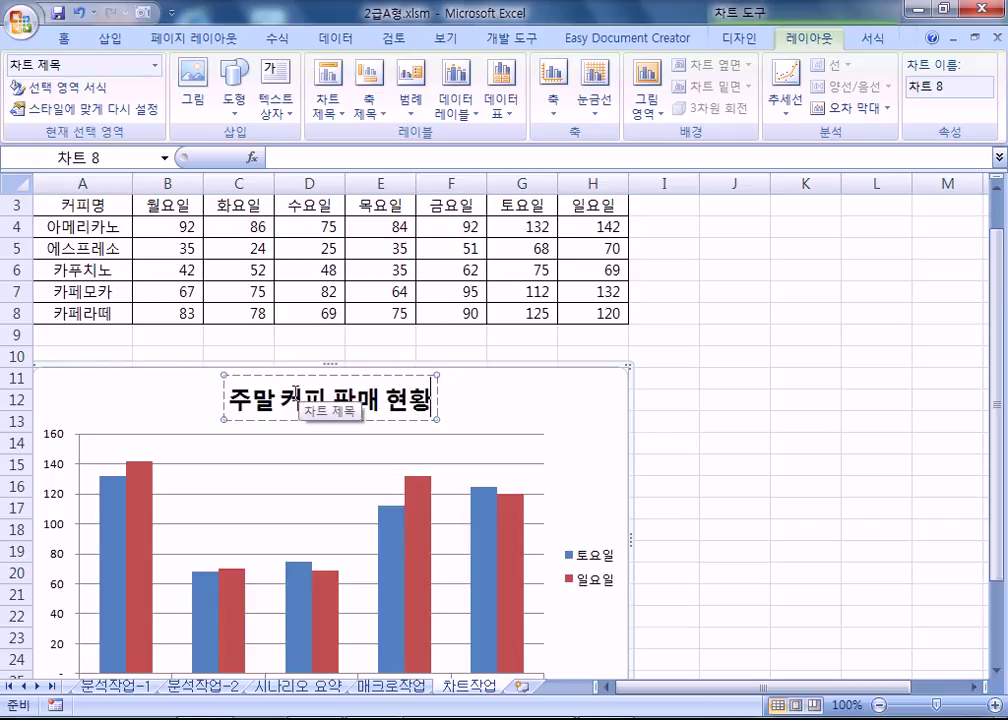
left_click(439, 400)
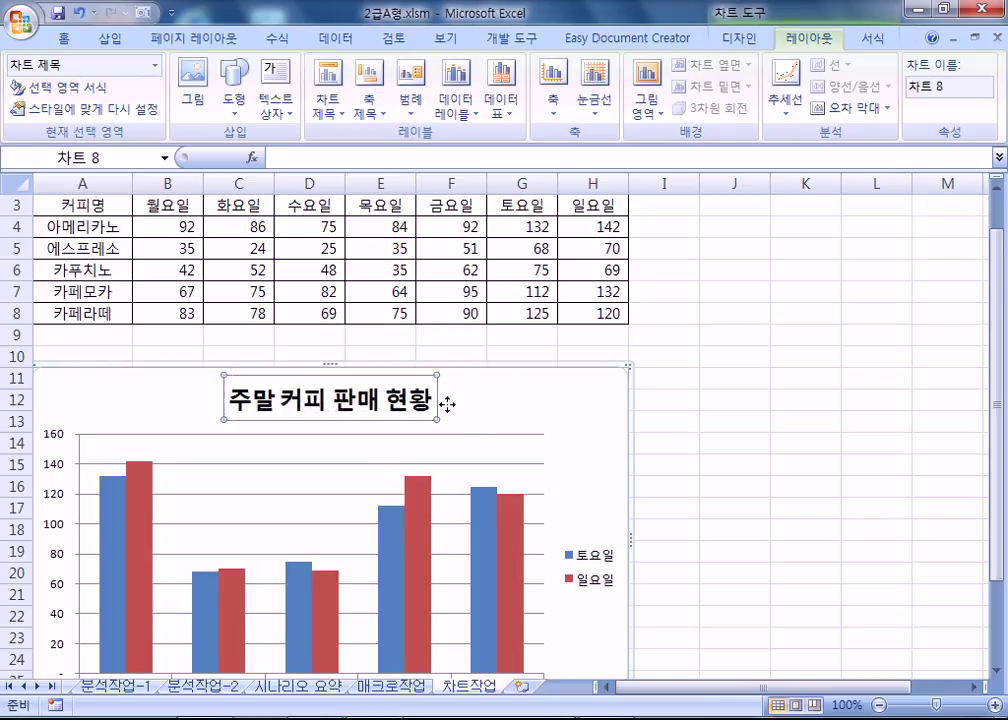
Set the title font to 굴림체 at size 16.
scroll(190, 118, "up", 10)
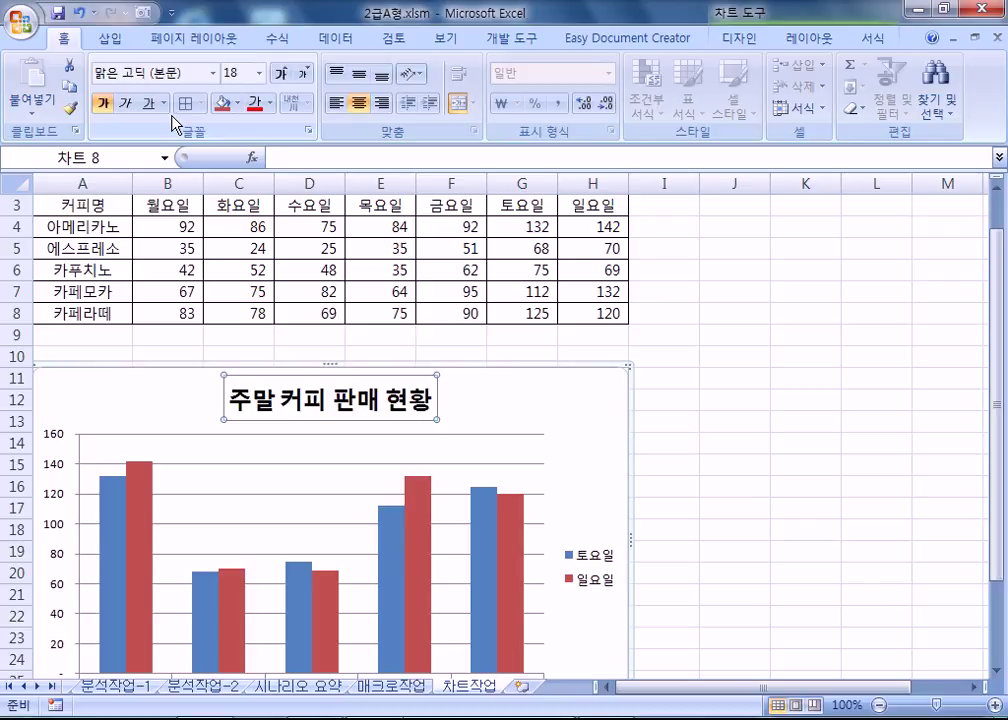
left_click(157, 75)
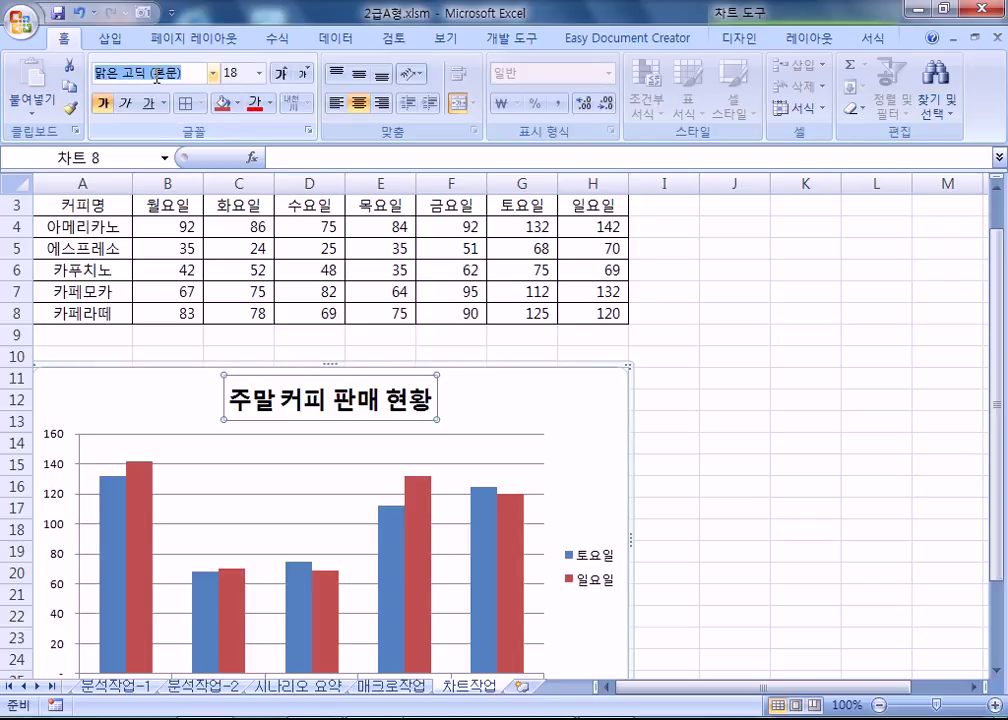
type("굴림ㅊㅔ")
key("Return")
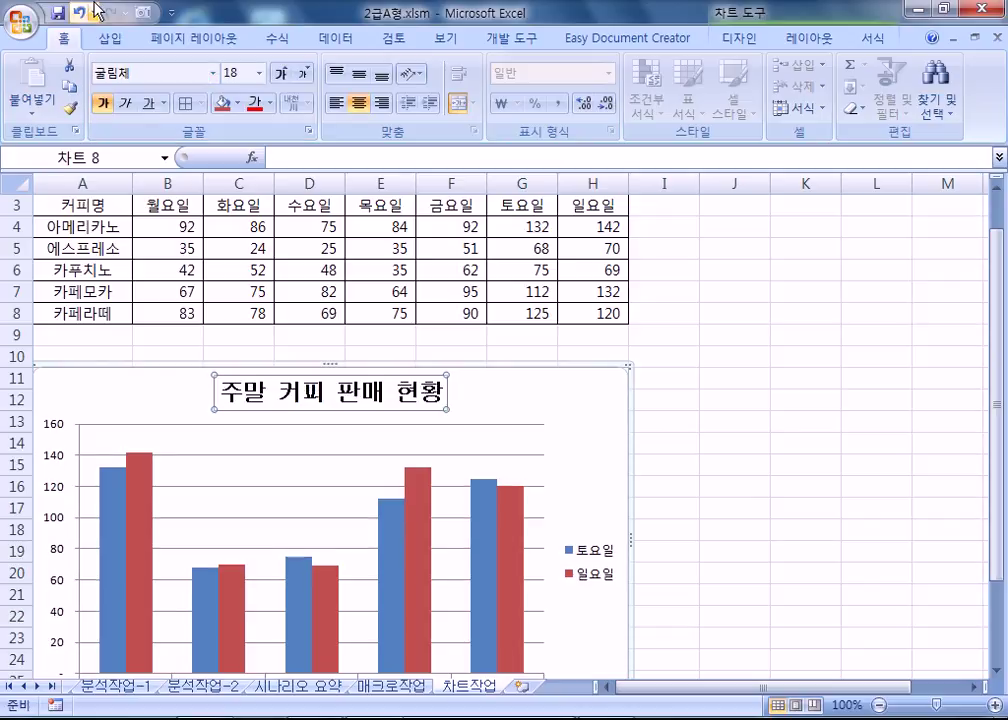
left_click(302, 75)
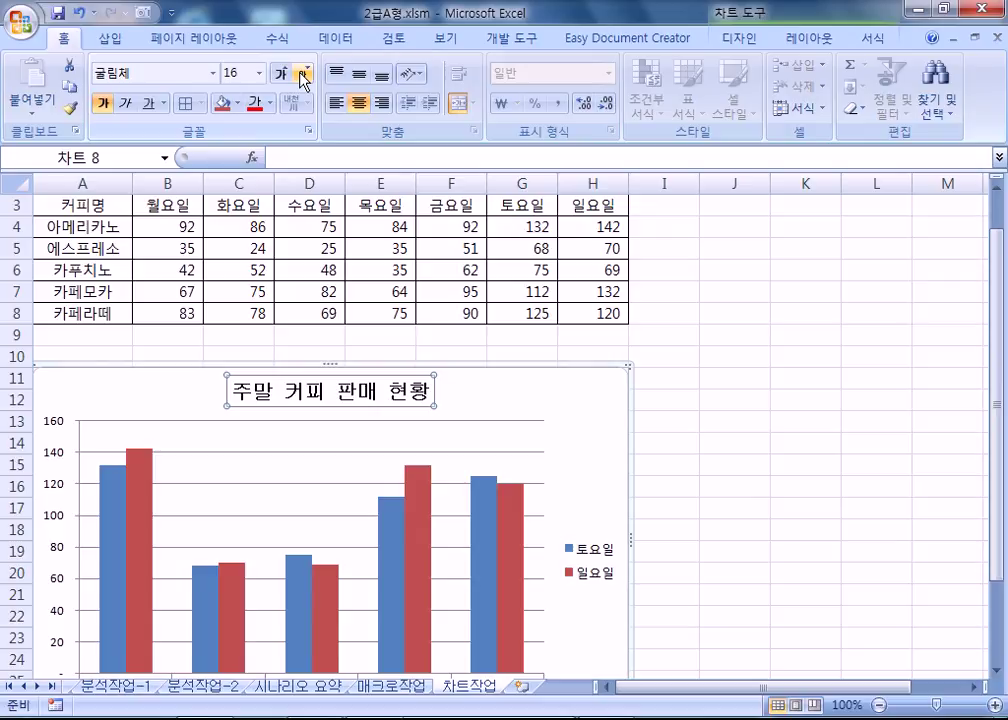
left_click(52, 452)
Fix the vertical axis maximum at 150 in the axis formatting settings.
key("ctrl+1")
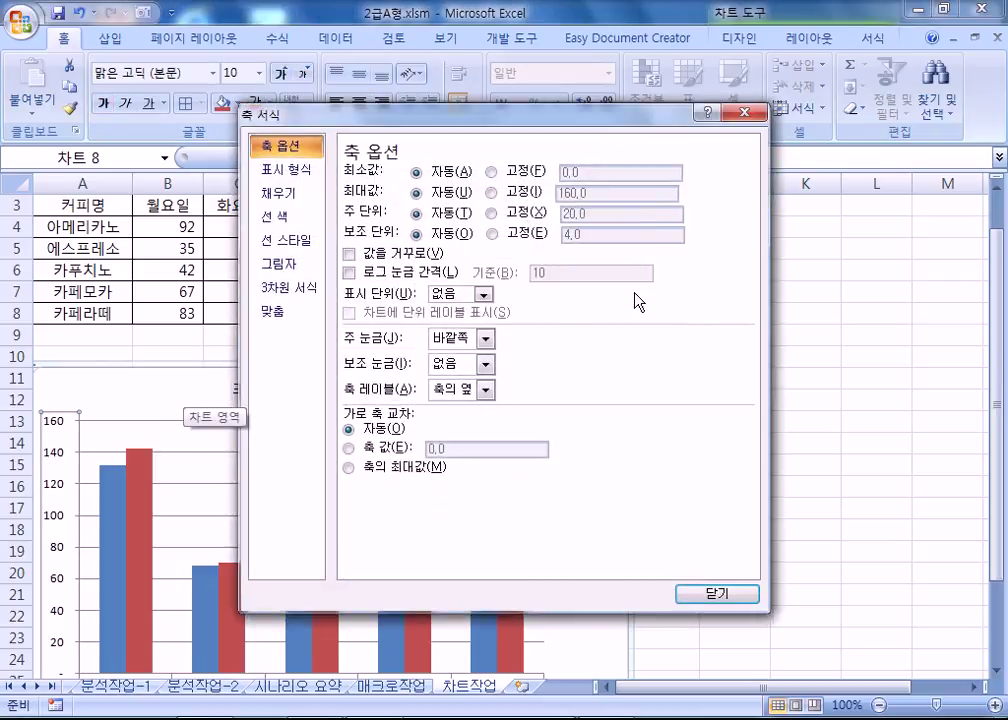
left_click_drag(311, 123, 466, 119)
left_click(660, 190)
left_click_drag(756, 191, 706, 191)
type("150")
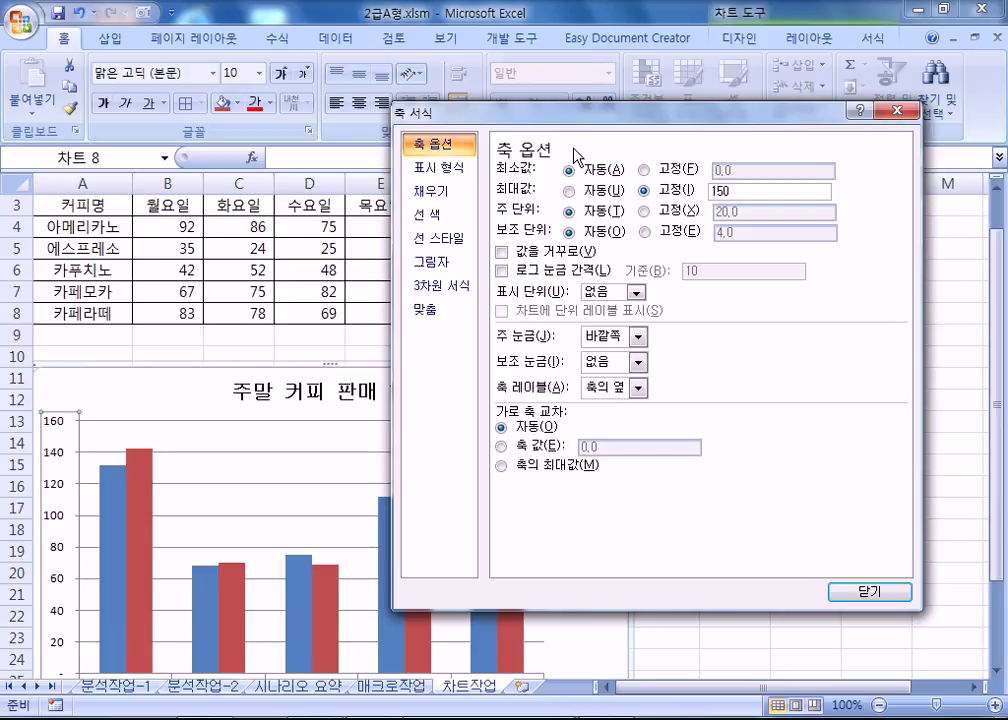
Fix the axis minimum at 50 and the major unit at 20, then recheck the scale settings.
left_click(644, 170)
left_click_drag(760, 170, 710, 170)
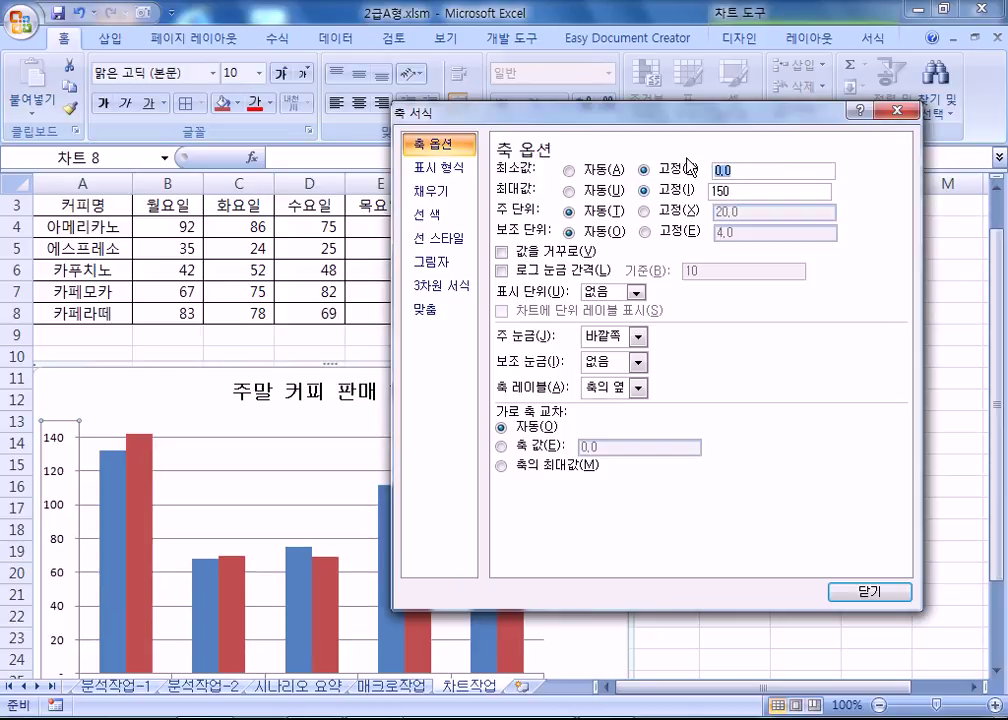
type("50")
key("Tab")
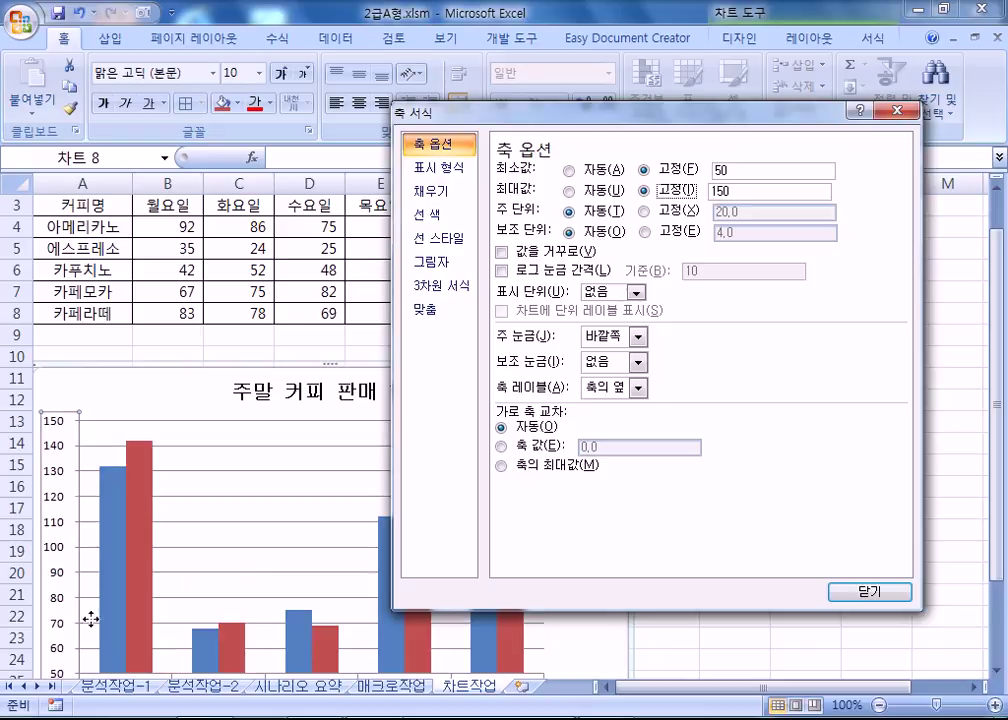
left_click(647, 211)
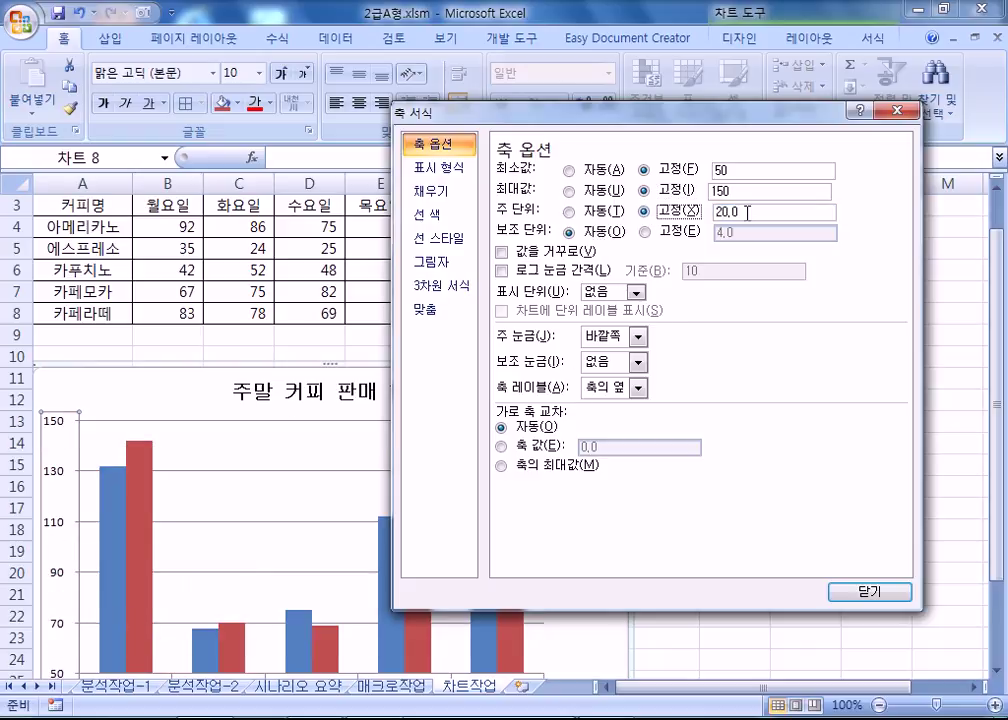
left_click(146, 387)
scroll(146, 387, "down", 3)
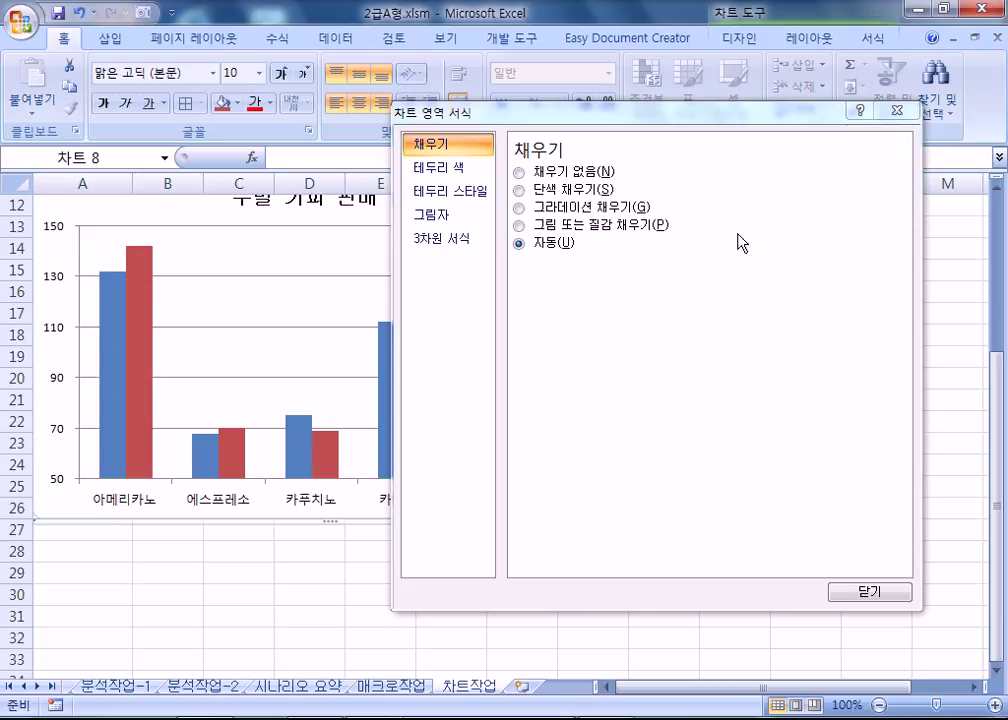
left_click(48, 226)
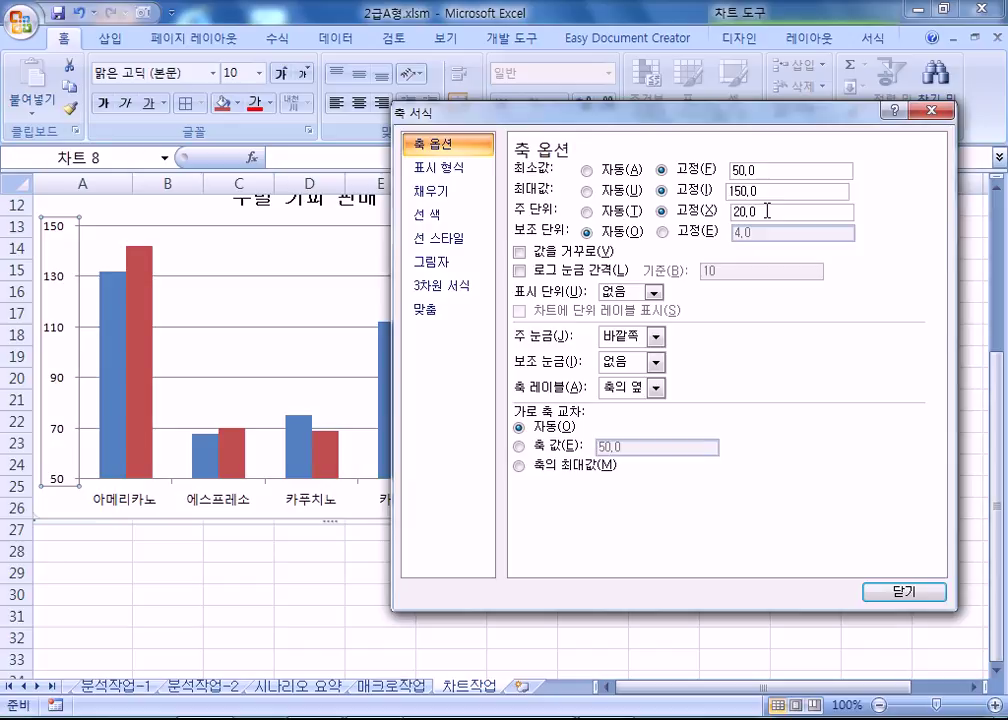
Add a data label reading 142 to the 일요일 아메리카노 bar only.
left_click(136, 282)
left_click(139, 286)
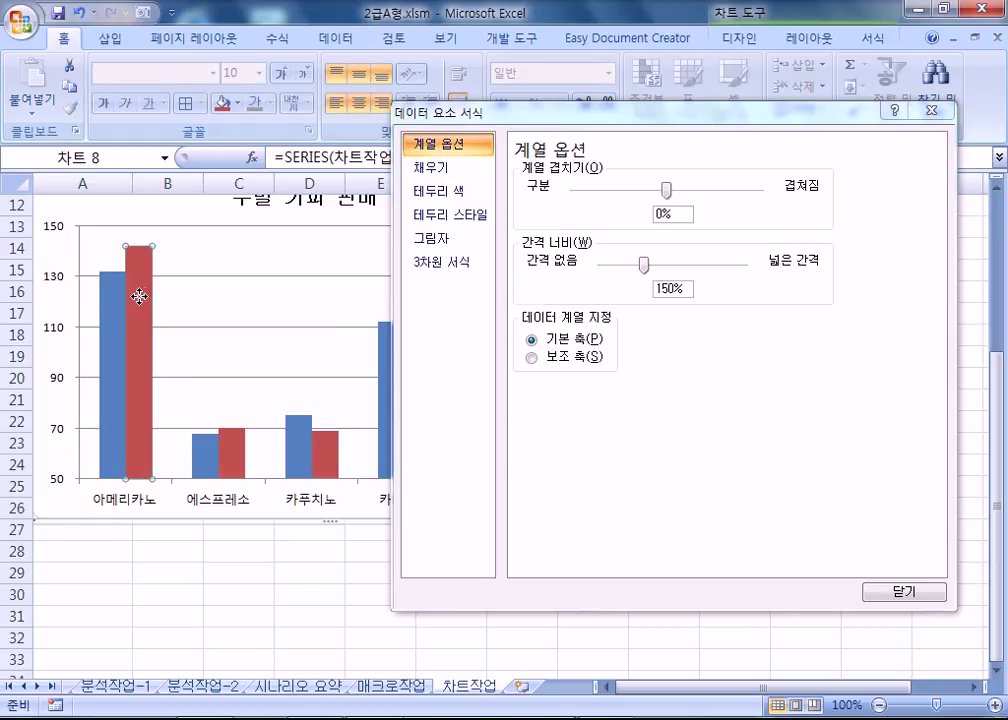
right_click(148, 283)
left_click(205, 407)
left_click_drag(736, 112, 999, 341)
Give the chart area an outer drop shadow offset to the bottom right.
left_click(582, 266)
scroll(582, 266, "up", 3)
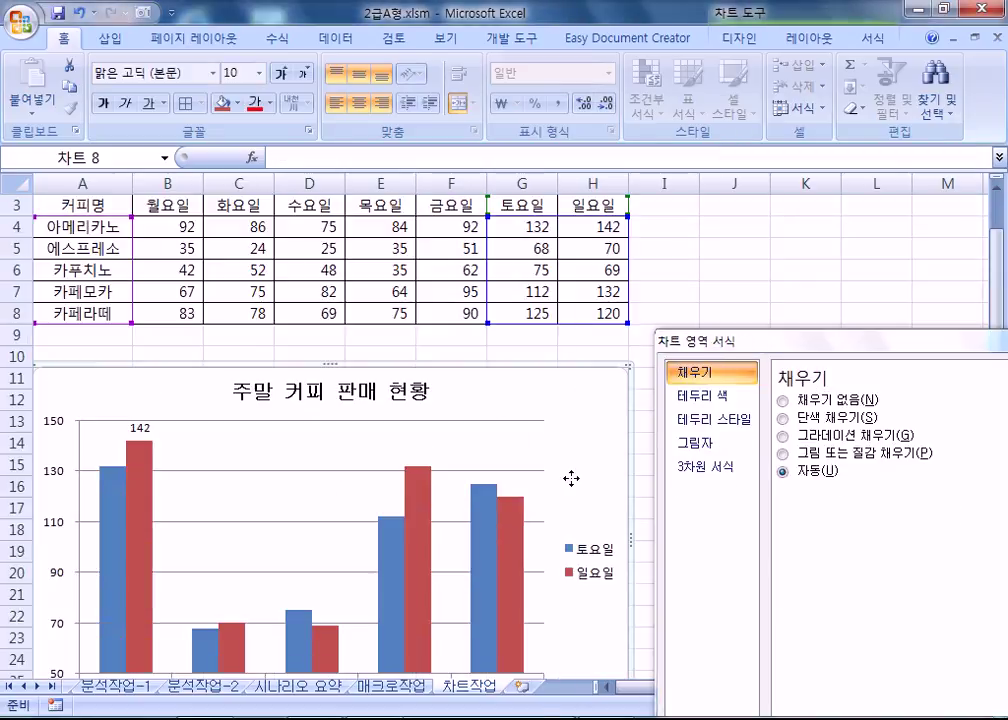
scroll(583, 479, "down", 3)
left_click_drag(722, 355, 708, 114)
left_click(692, 241)
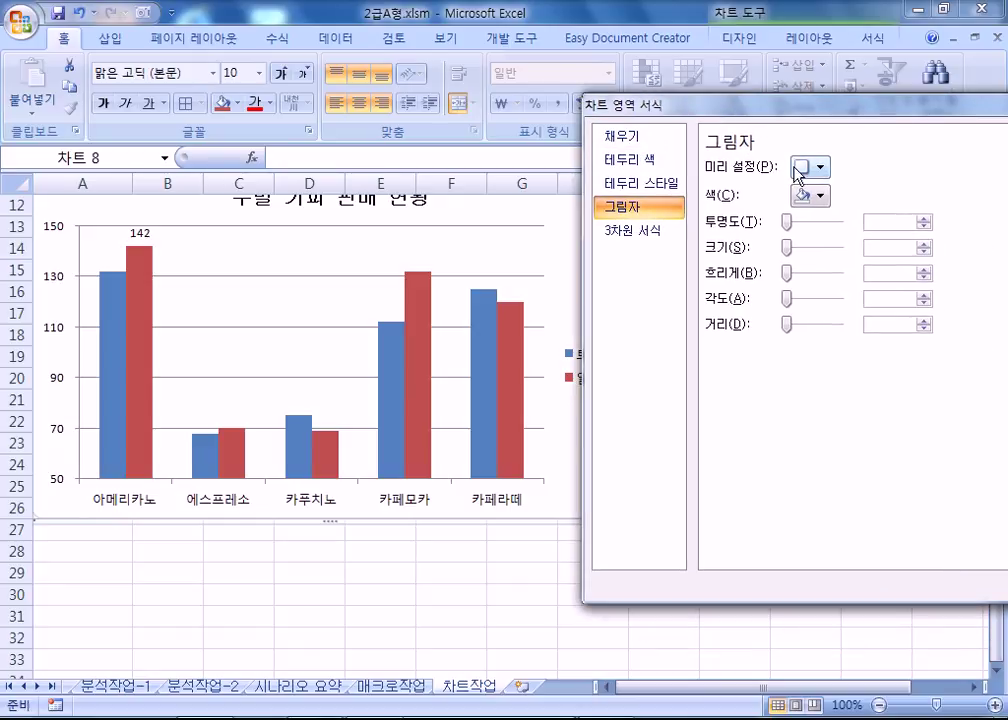
left_click(806, 167)
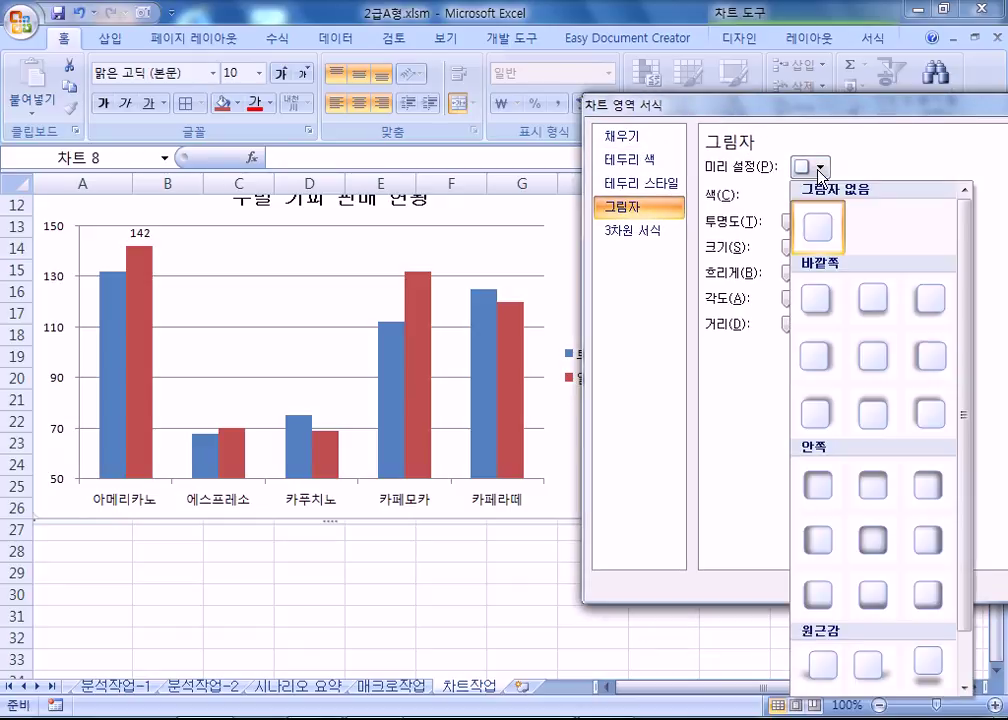
left_click(821, 300)
left_click_drag(641, 106, 786, 100)
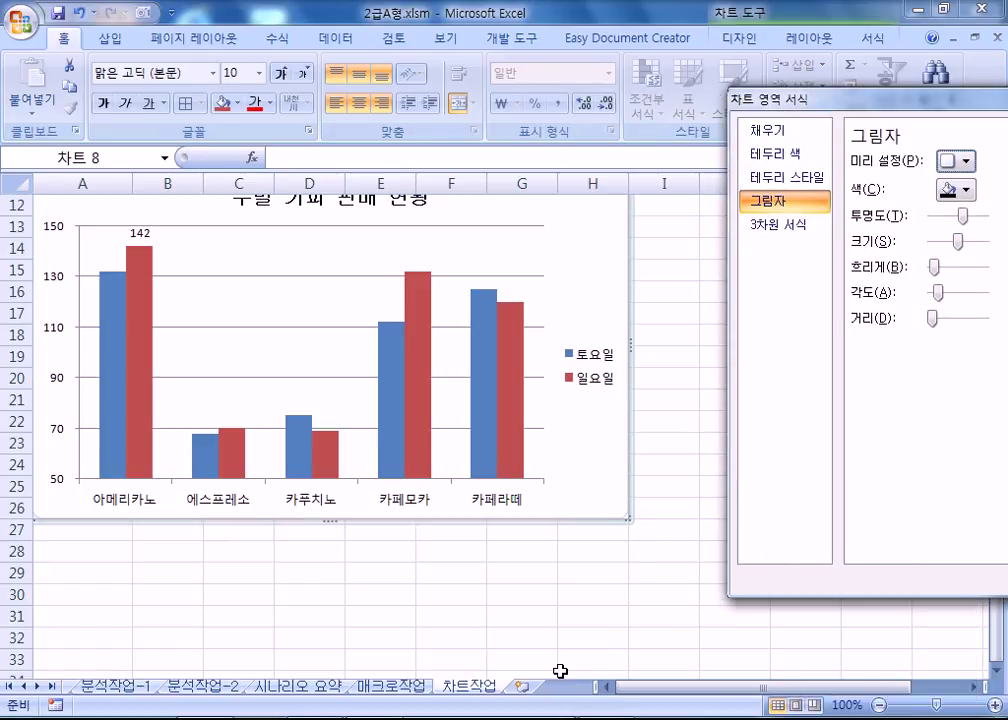
left_click(518, 614)
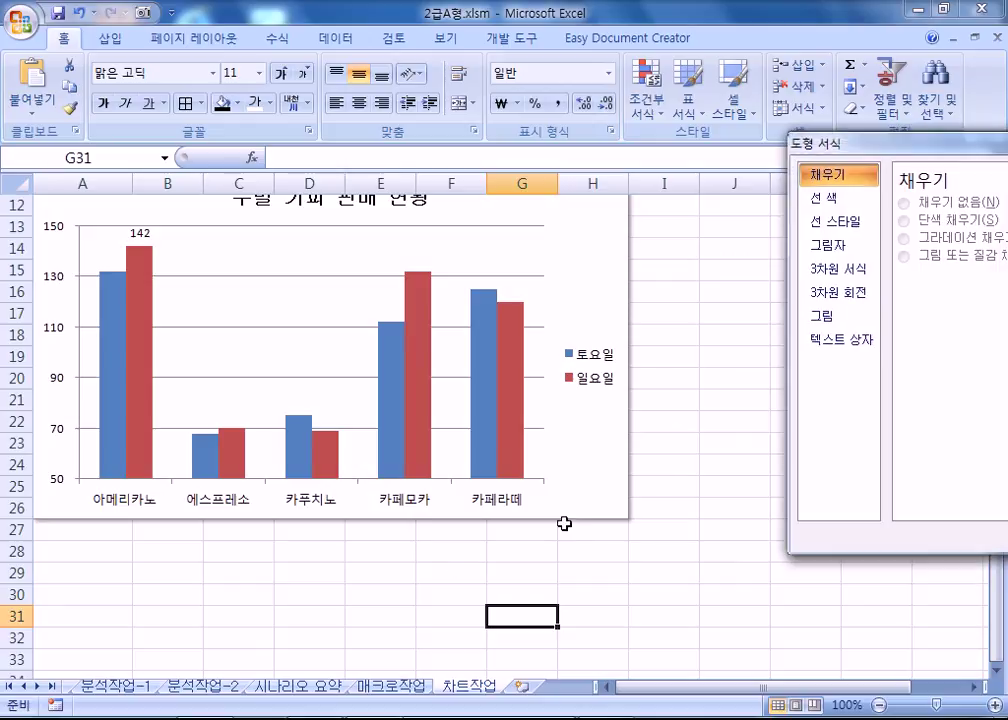
Turn on rounded corners for the chart area border.
left_click(531, 523)
left_click_drag(850, 70, 775, 90)
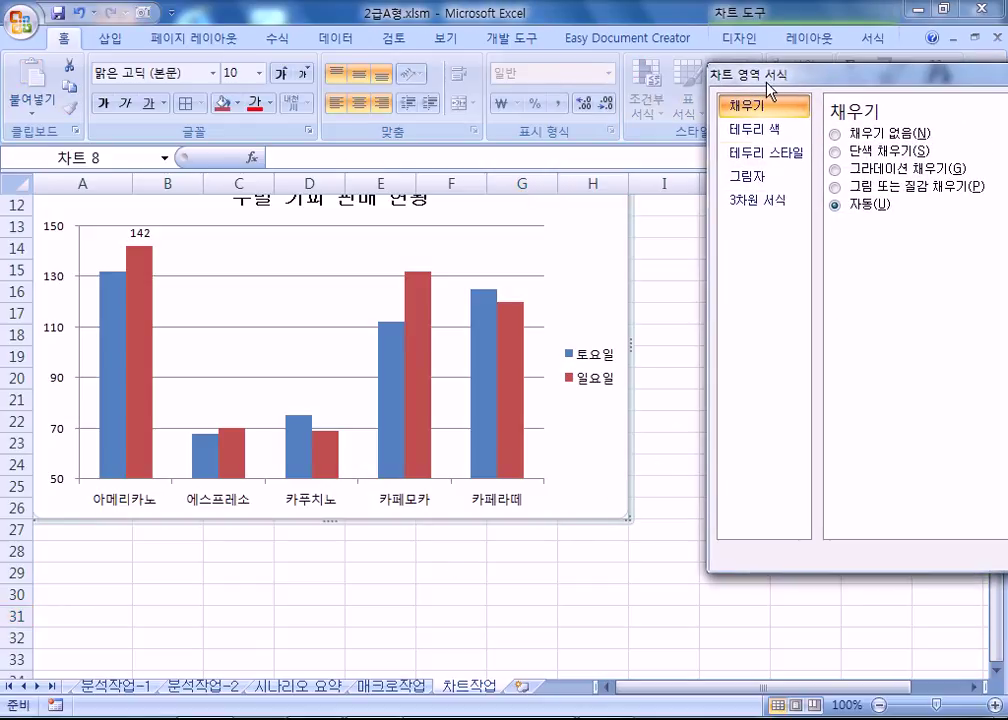
left_click(763, 154)
left_click(835, 340)
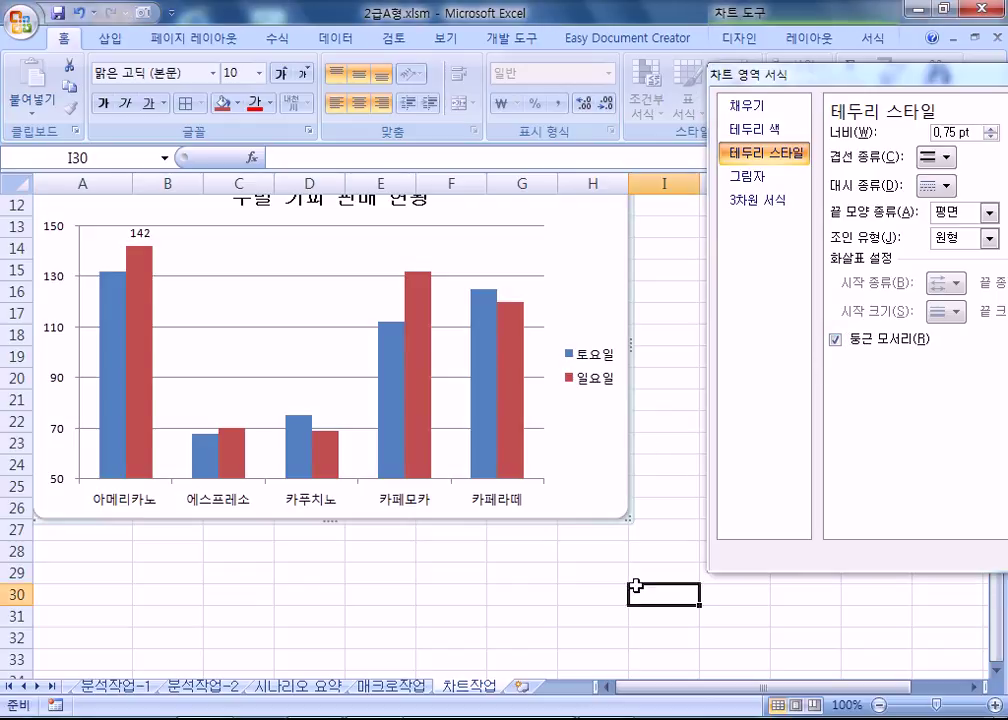
left_click(637, 590)
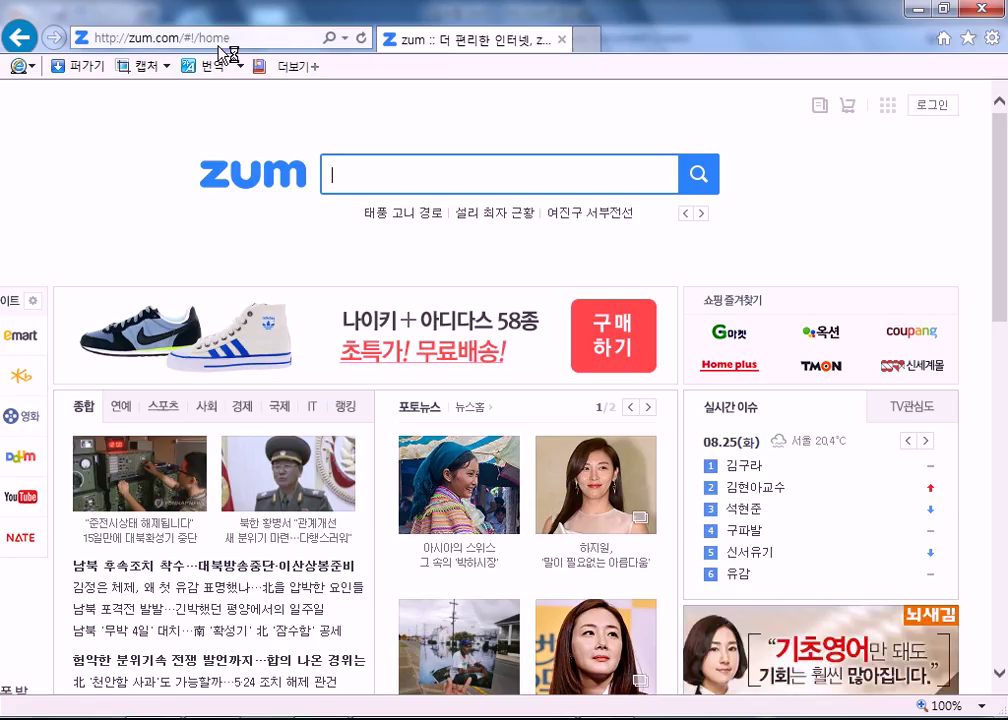
Load host.new21.net and open its 공부방 board of lecture posts.
left_click(219, 46)
type("host.new21.net/")
key("Return")
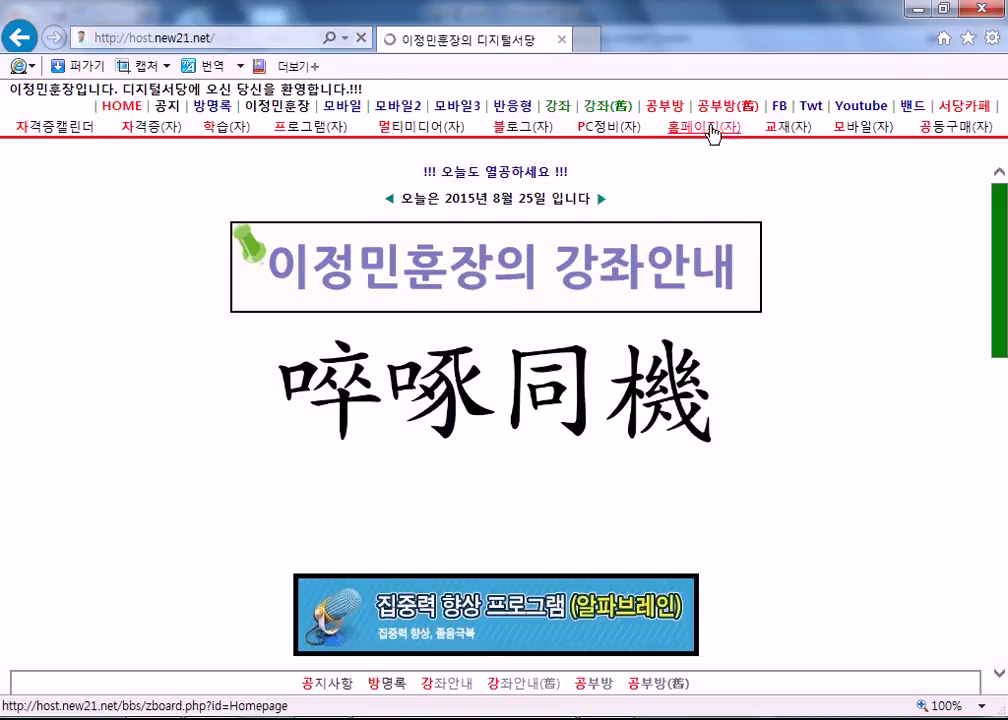
left_click(679, 112)
scroll(150, 373, "down", 5)
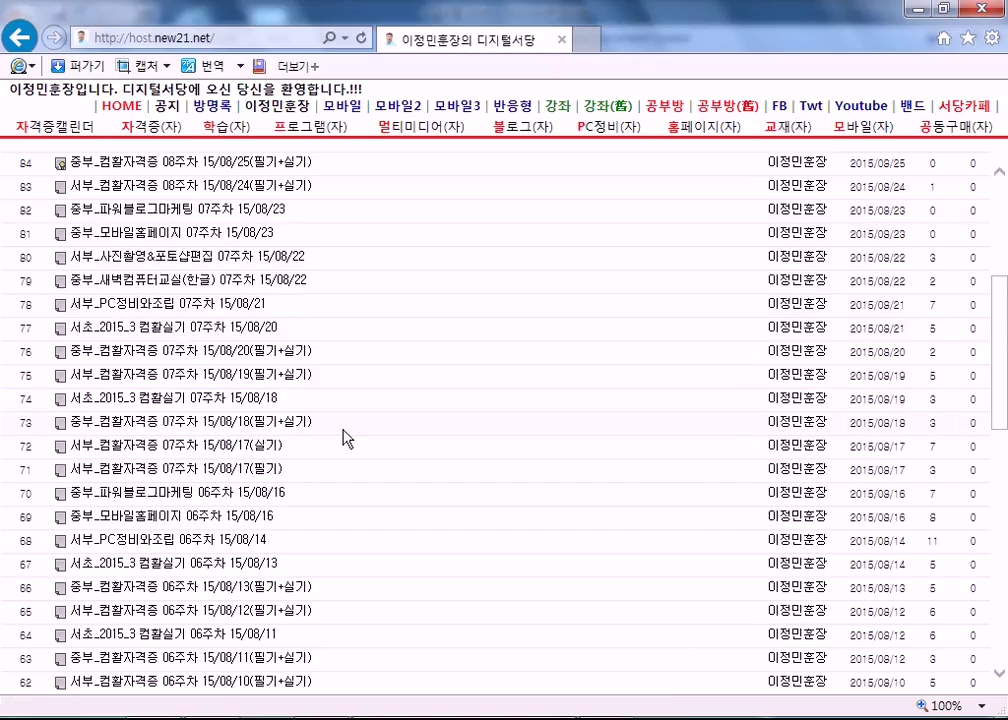
scroll(343, 437, "up", 3)
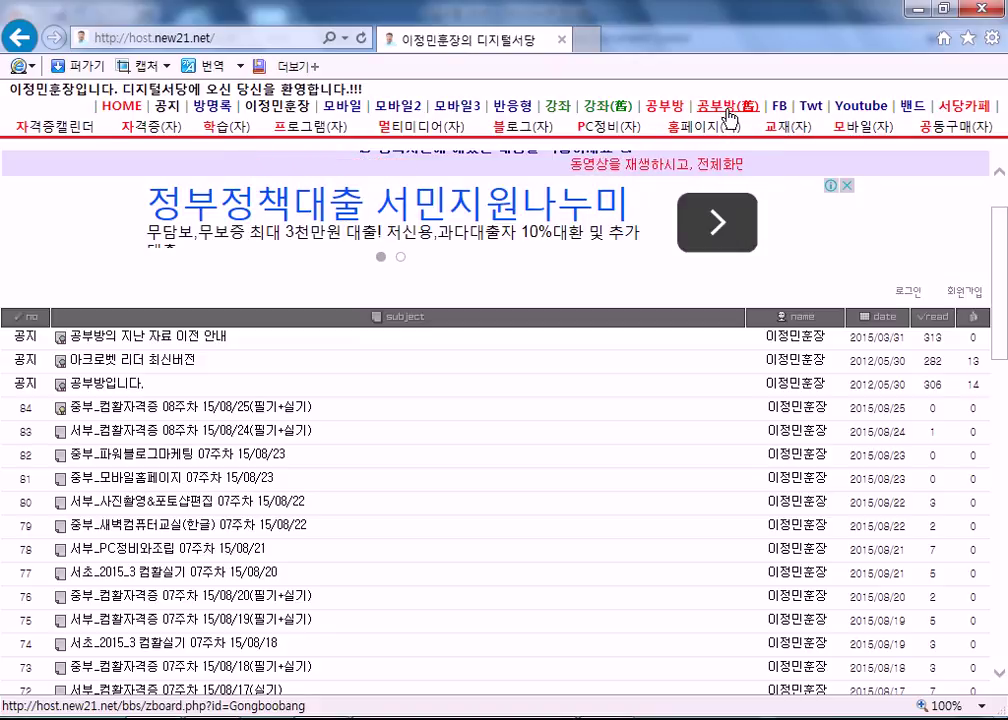
Browse the older 공부방(舊) and 2015년 2사분기 boards, then return to the current 공부방 list.
left_click(729, 110)
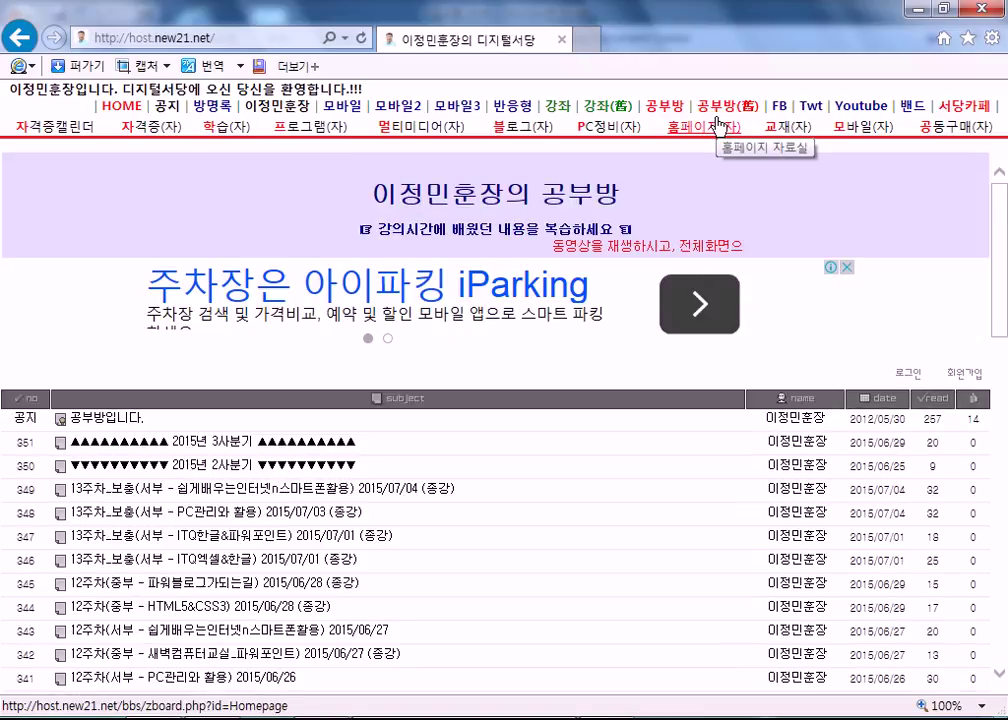
left_click(662, 106)
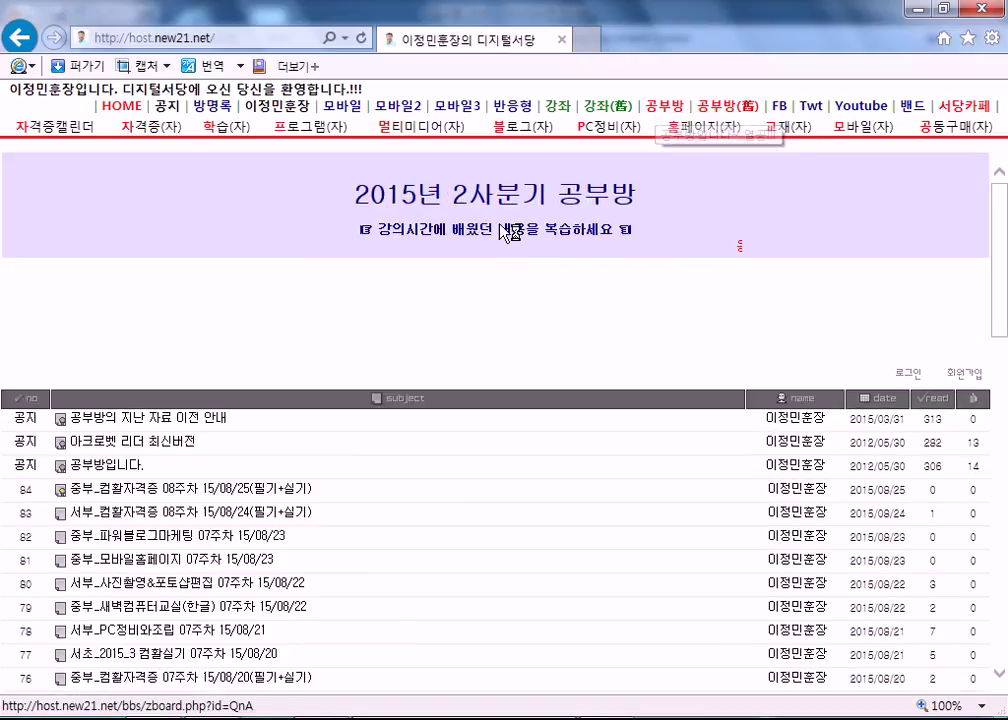
scroll(142, 506, "down", 3)
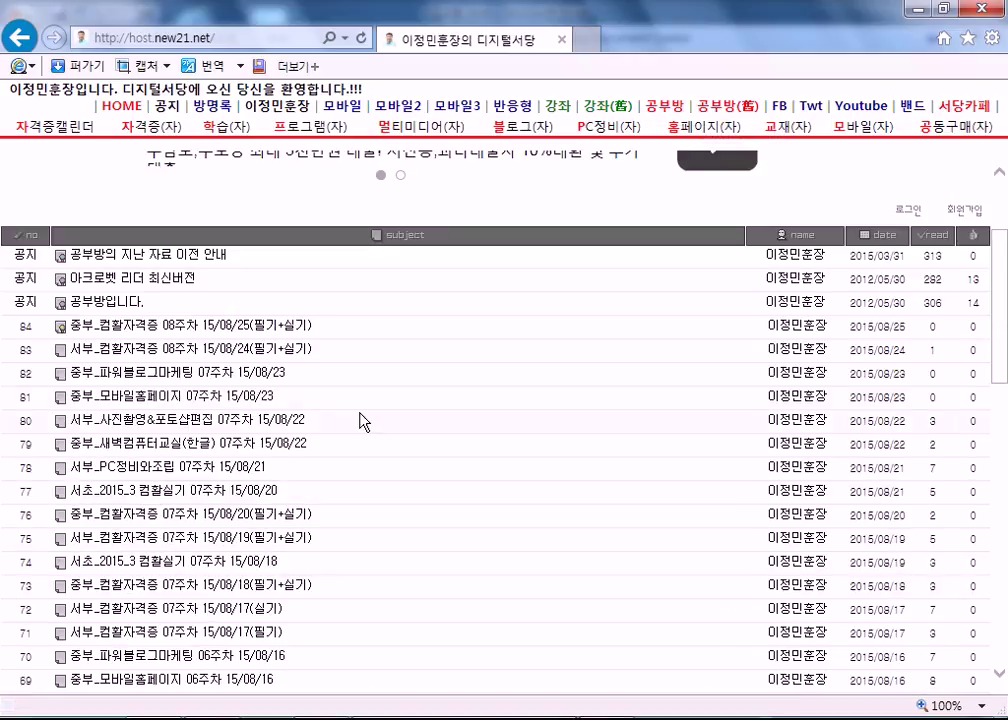
left_click(727, 106)
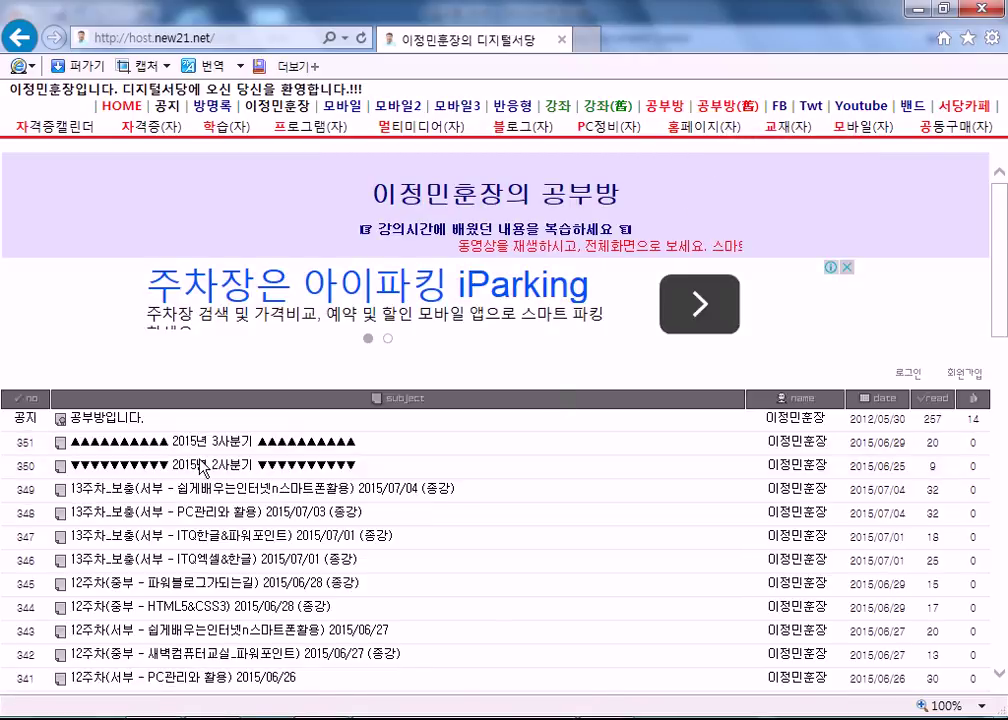
scroll(187, 480, "down", 1)
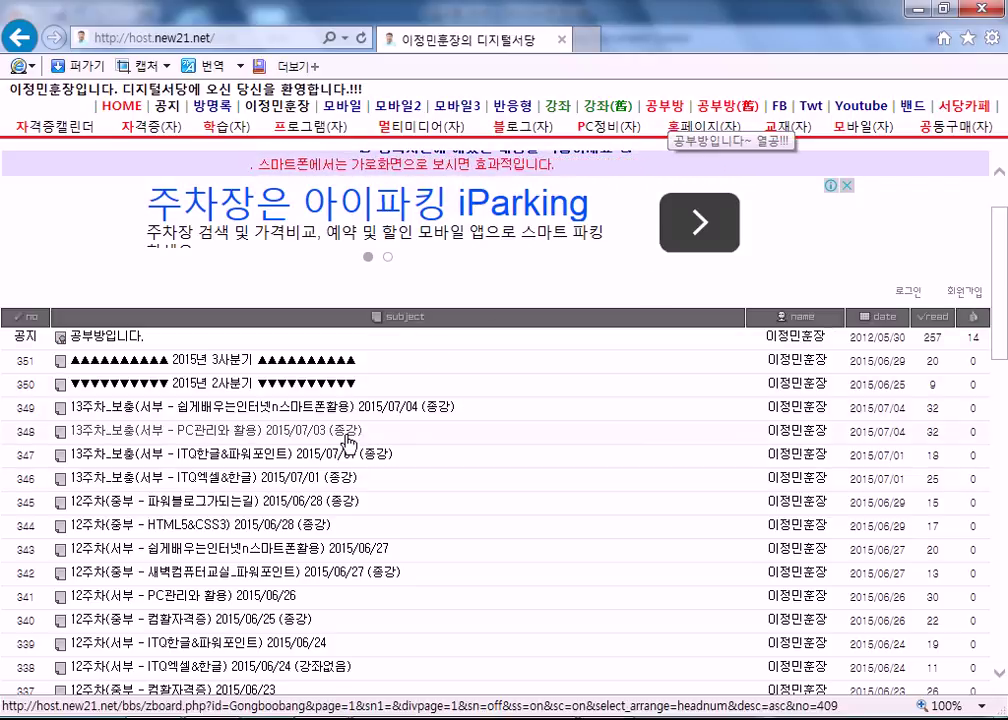
View the 10~12월 and then the 7~9월(2015년) course schedules.
left_click(560, 107)
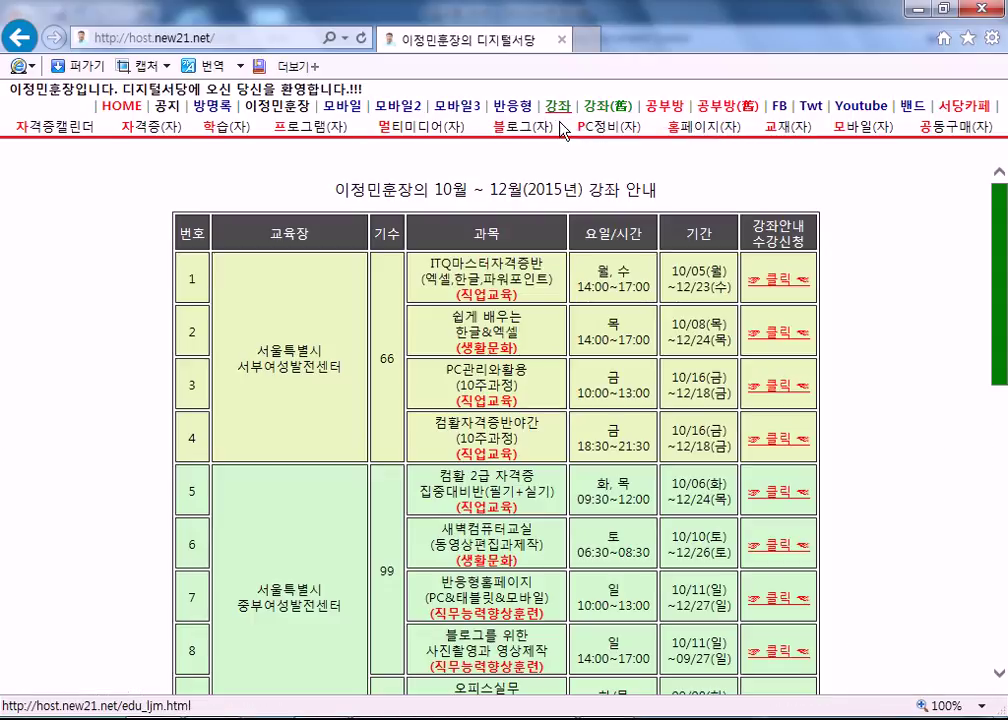
scroll(560, 118, "down", 5)
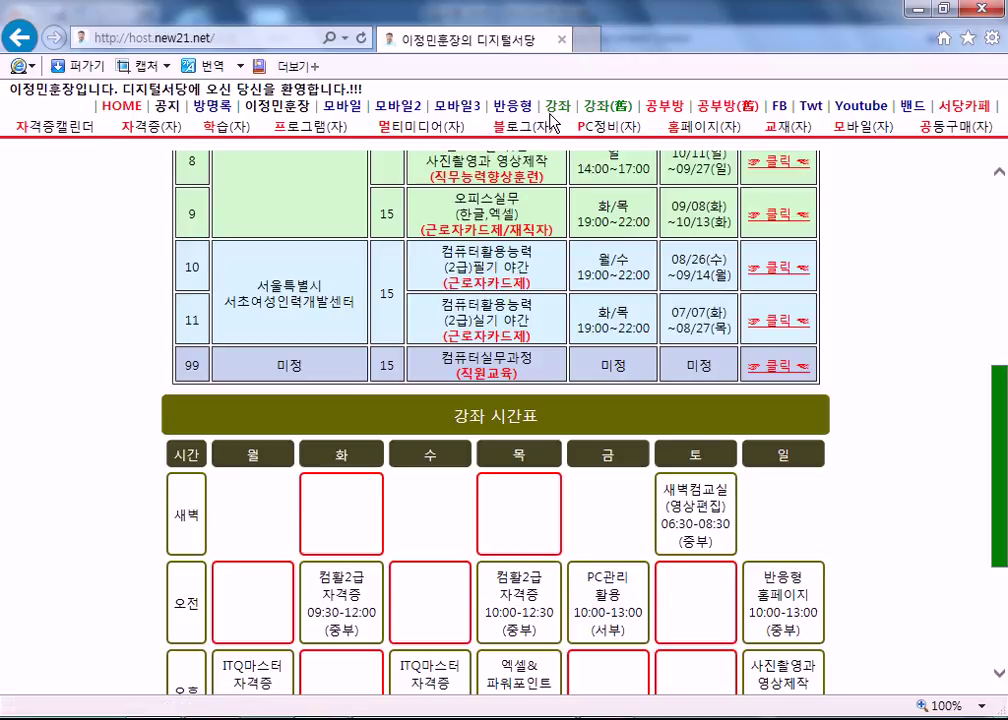
left_click(607, 106)
scroll(613, 258, "down", 3)
scroll(613, 258, "up", 2)
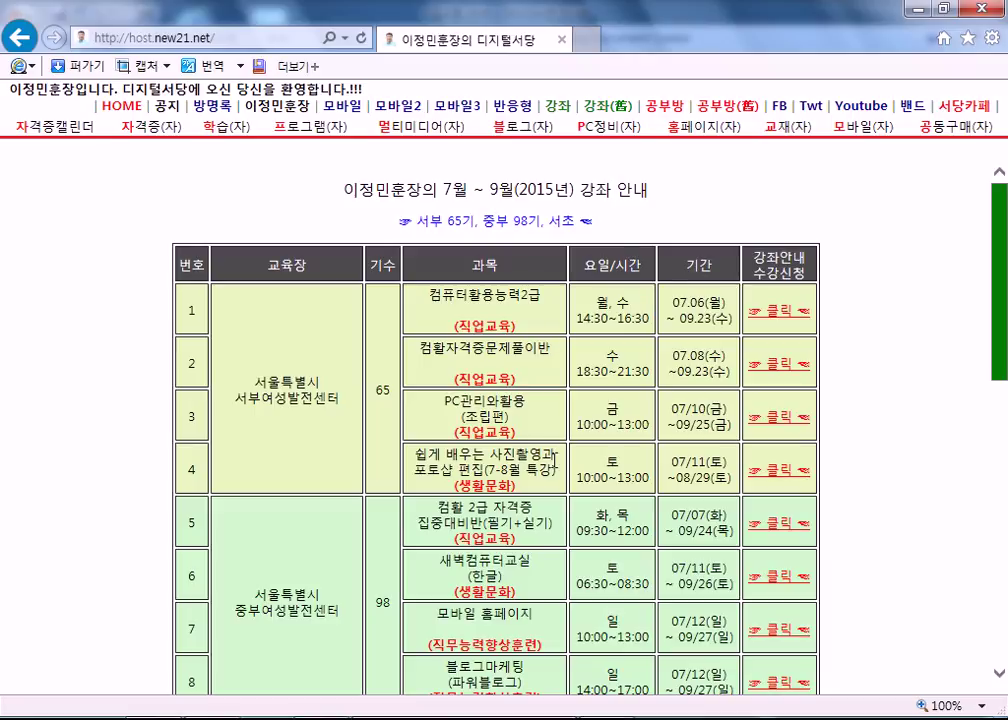
scroll(553, 462, "down", 3)
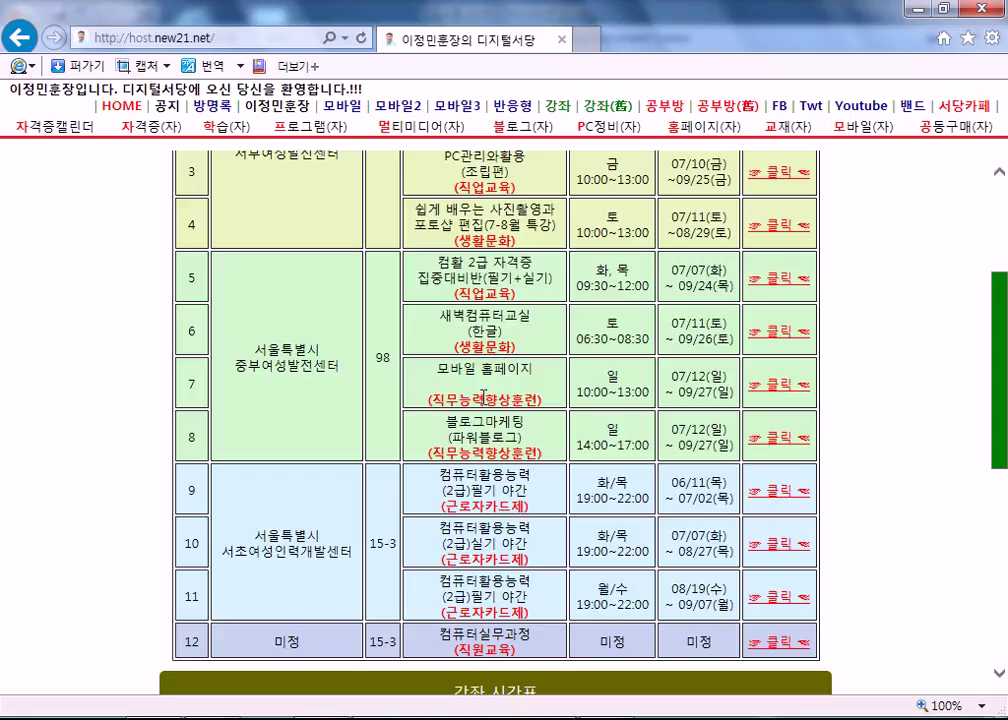
Look over the 교재 textbook page, then go back to the 7~9월 course table.
left_click(791, 134)
scroll(410, 465, "down", 3)
scroll(247, 302, "up", 3)
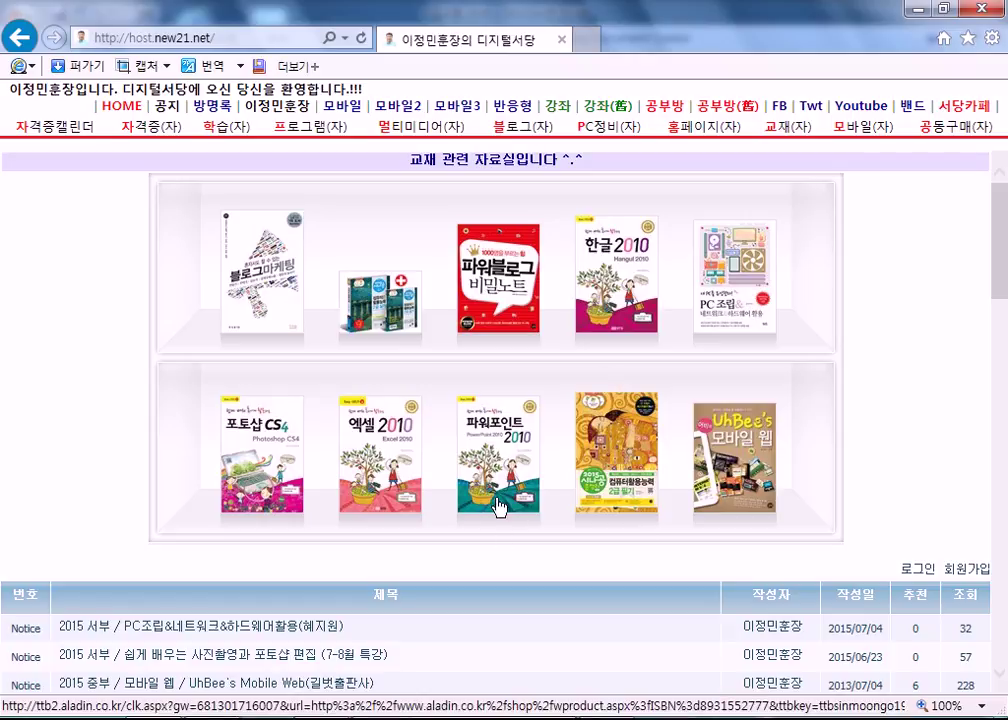
scroll(475, 346, "down", 3)
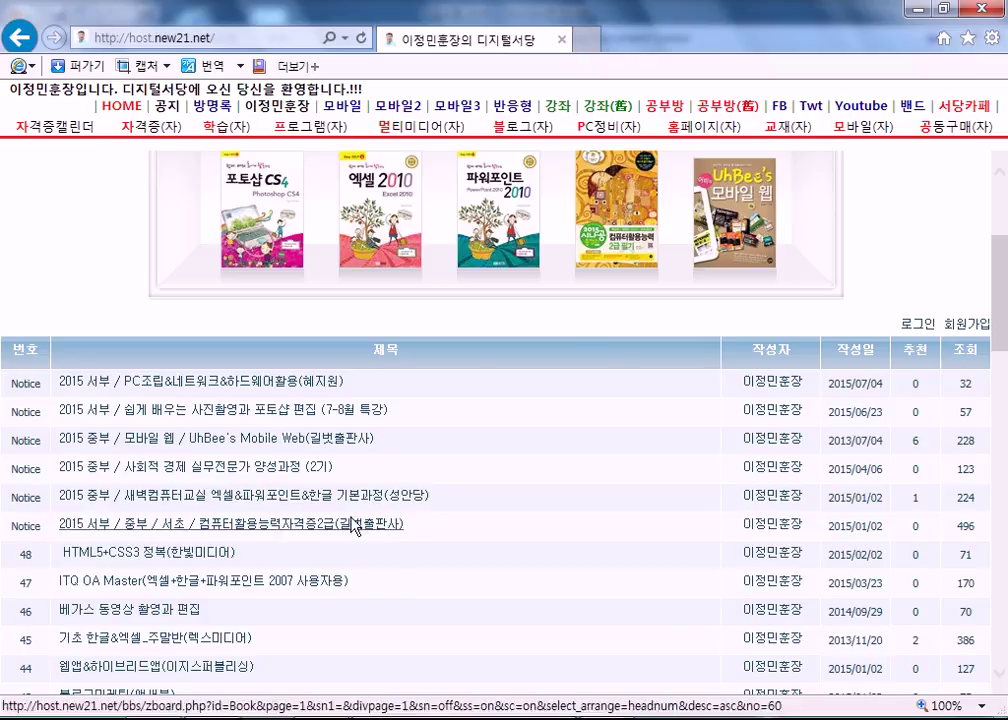
scroll(463, 354, "up", 3)
left_click(610, 105)
scroll(528, 430, "down", 3)
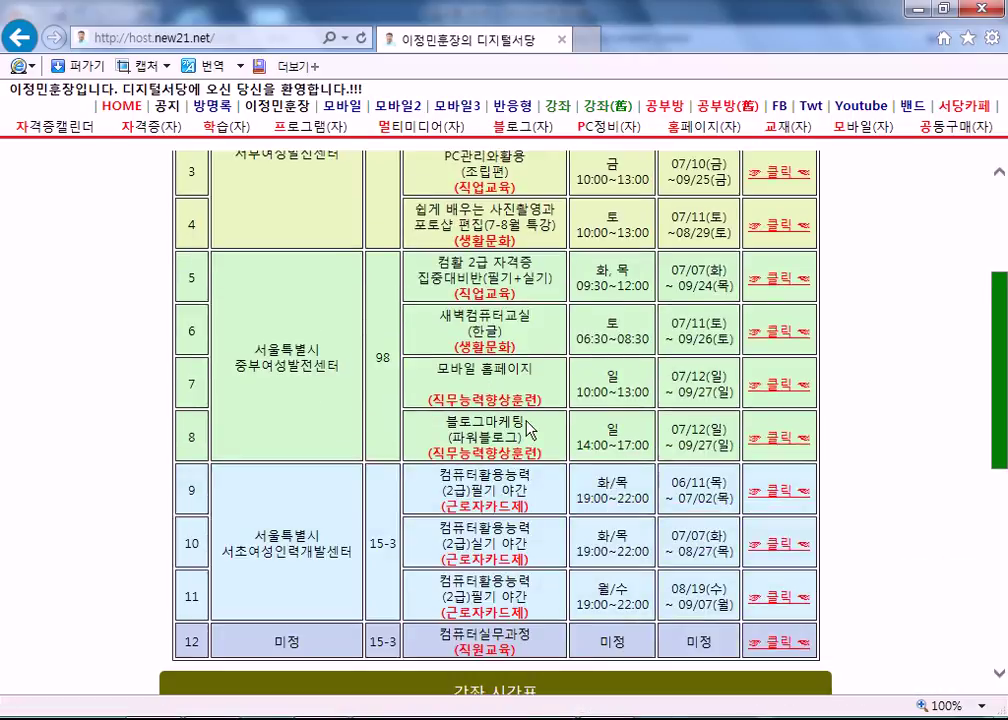
Read the 블로그마케팅 course details in a new tab, then return to the 디지털서당 tab.
left_click(770, 440)
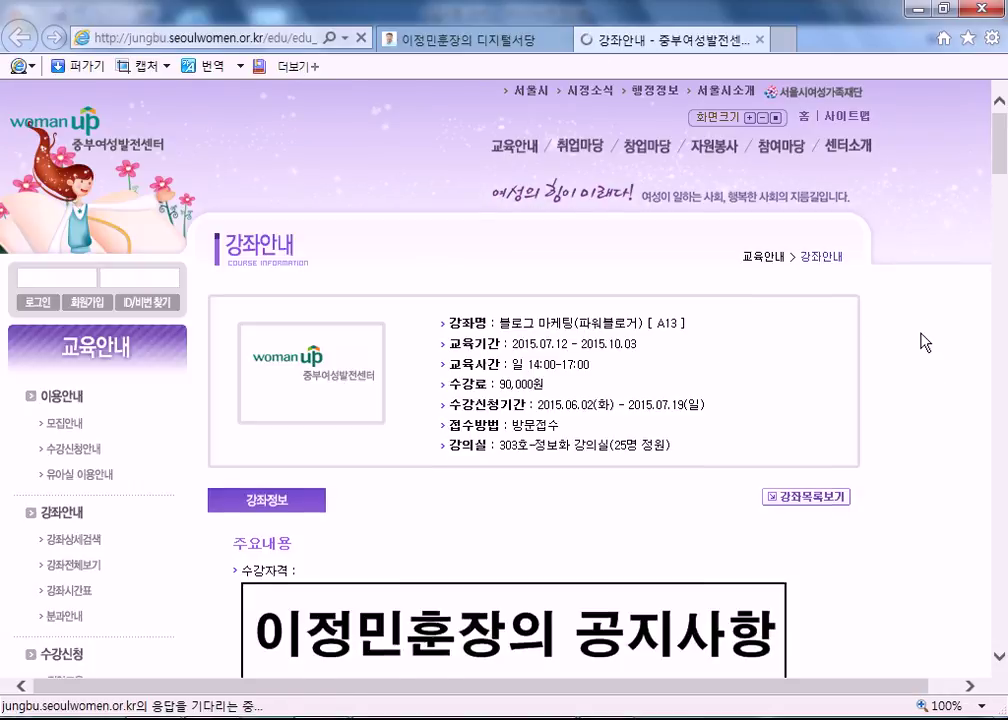
scroll(855, 340, "down", 8)
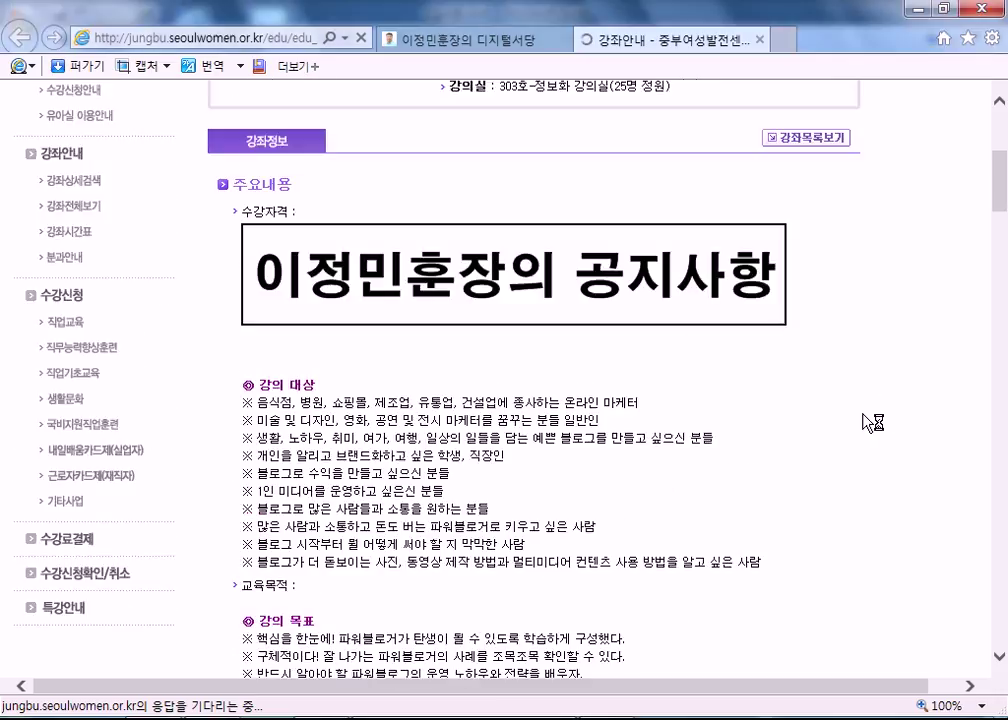
scroll(866, 422, "down", 10)
scroll(934, 308, "down", 8)
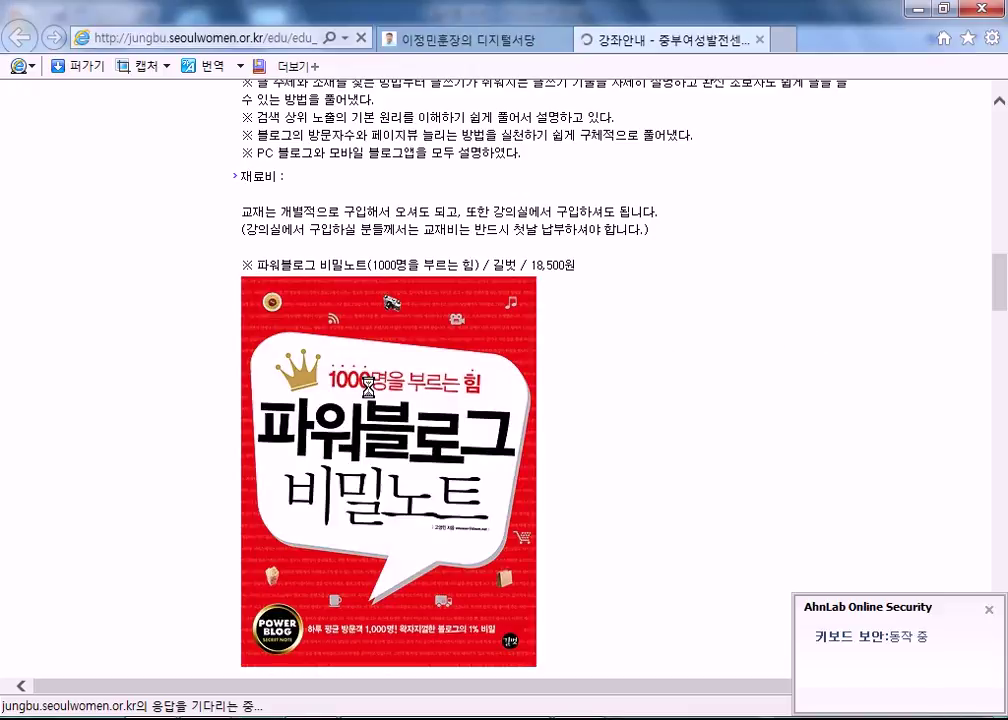
scroll(368, 388, "down", 3)
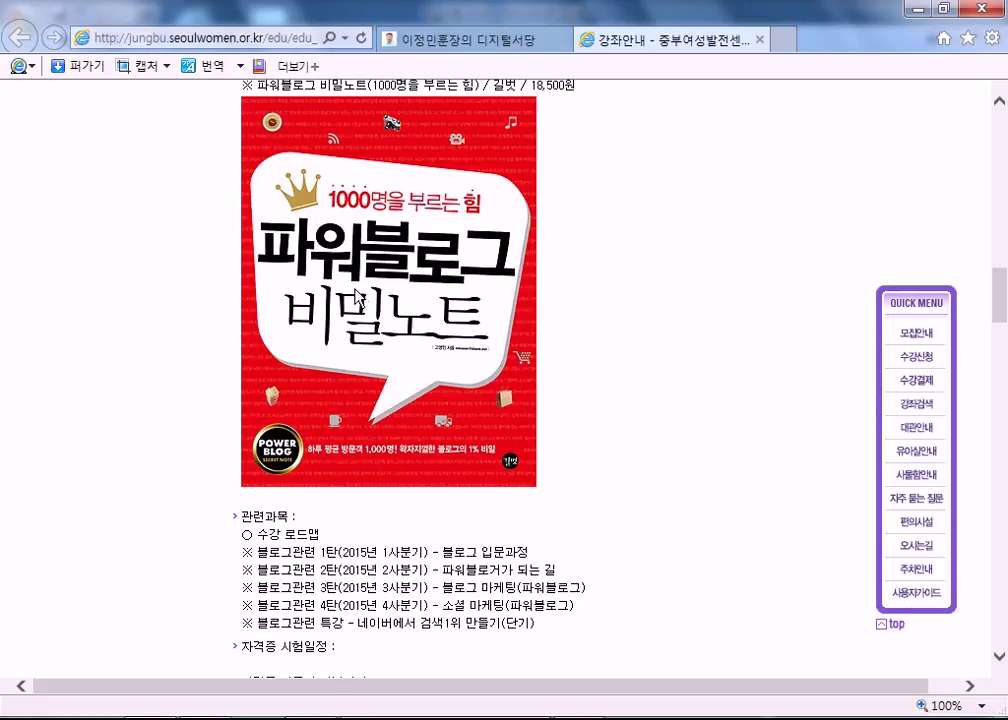
scroll(287, 236, "up", 2)
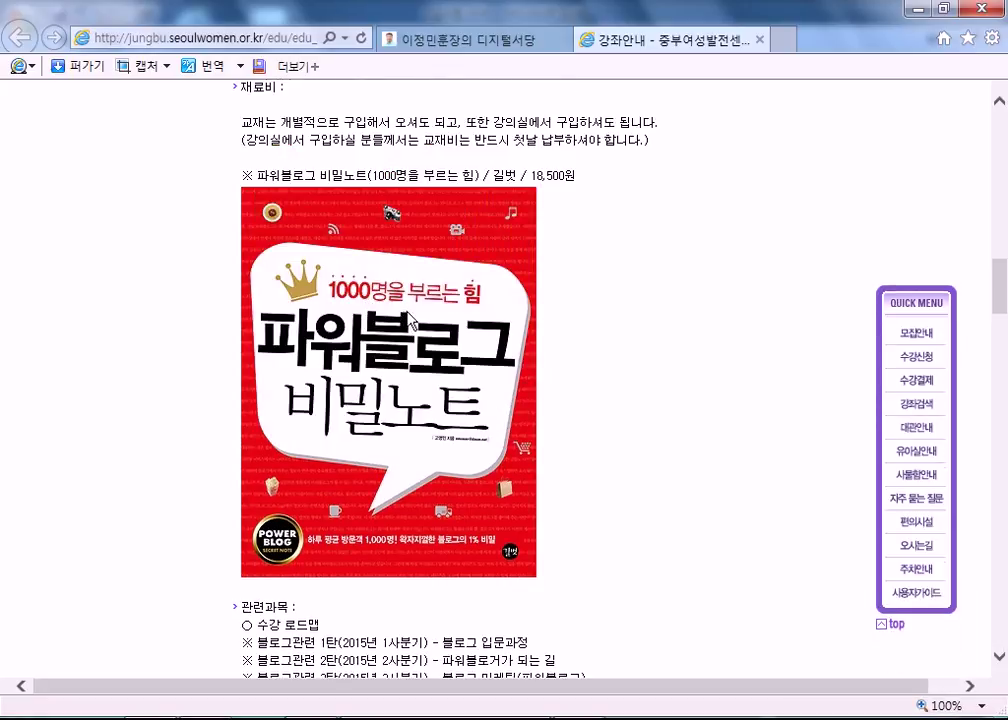
left_click(420, 38)
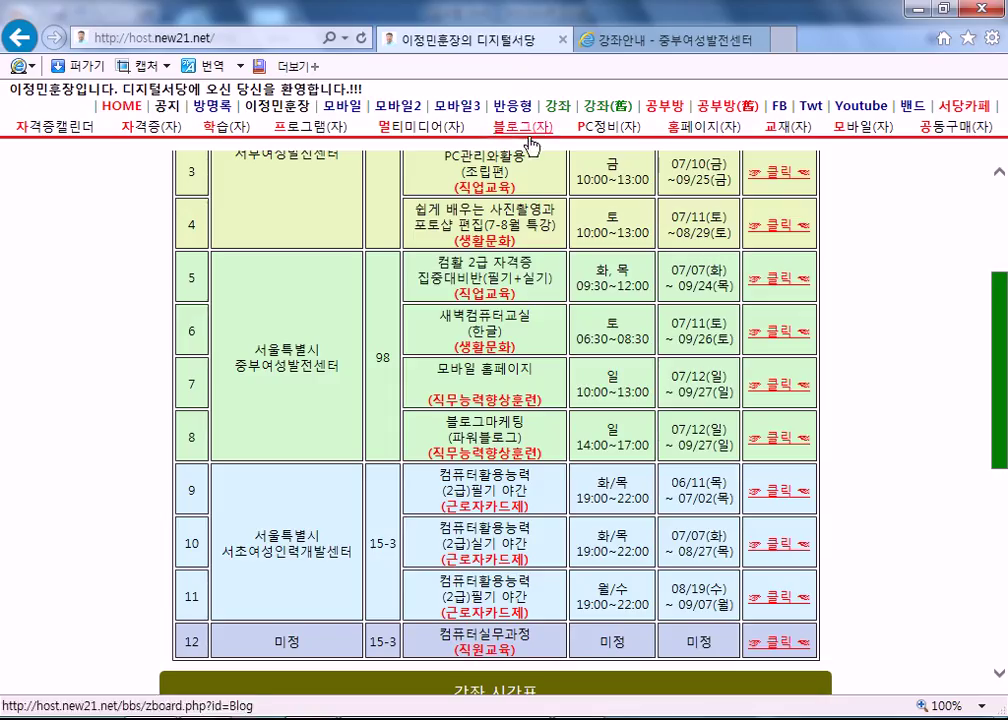
Review the 10~12월 2015 course schedule and open row 9's 오피스실무 course details.
left_click(557, 105)
scroll(870, 410, "down", 5)
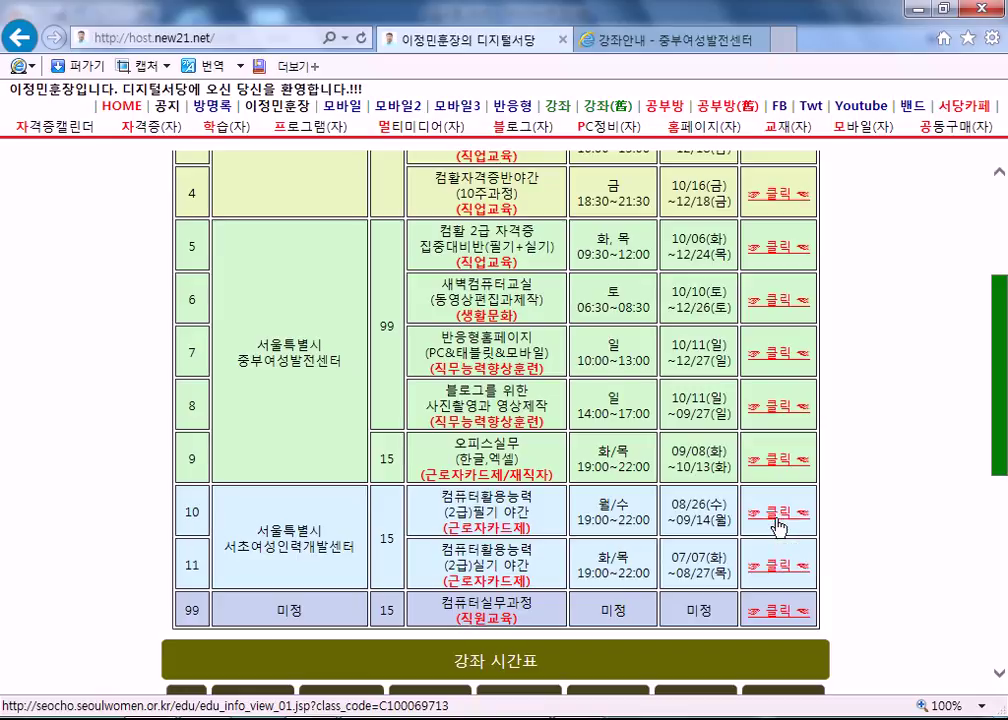
scroll(555, 437, "up", 2)
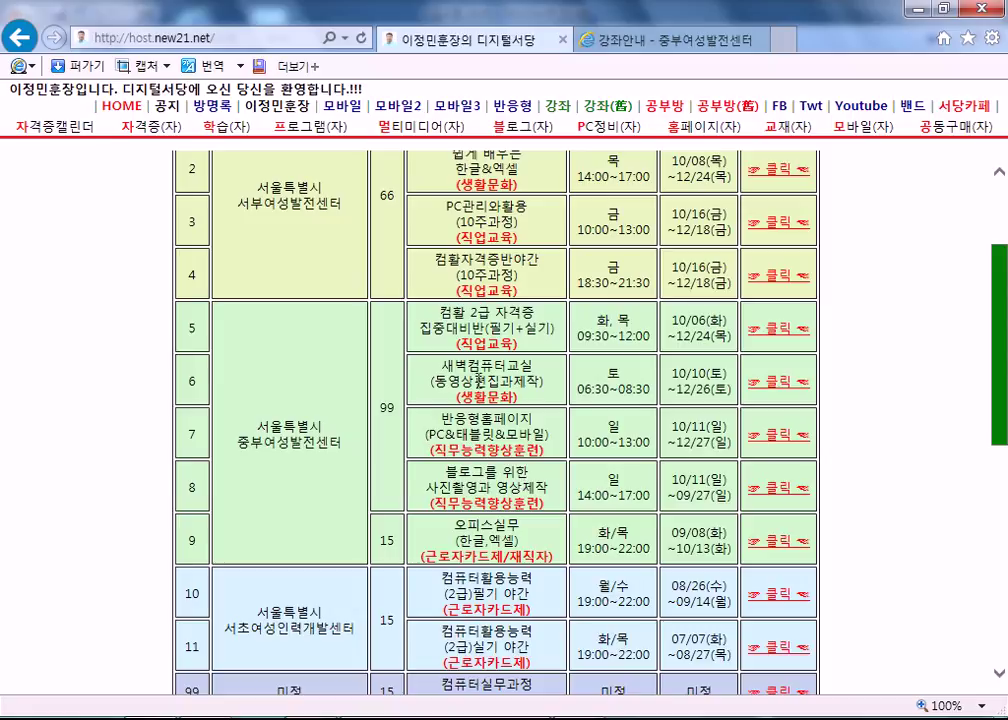
scroll(432, 396, "up", 4)
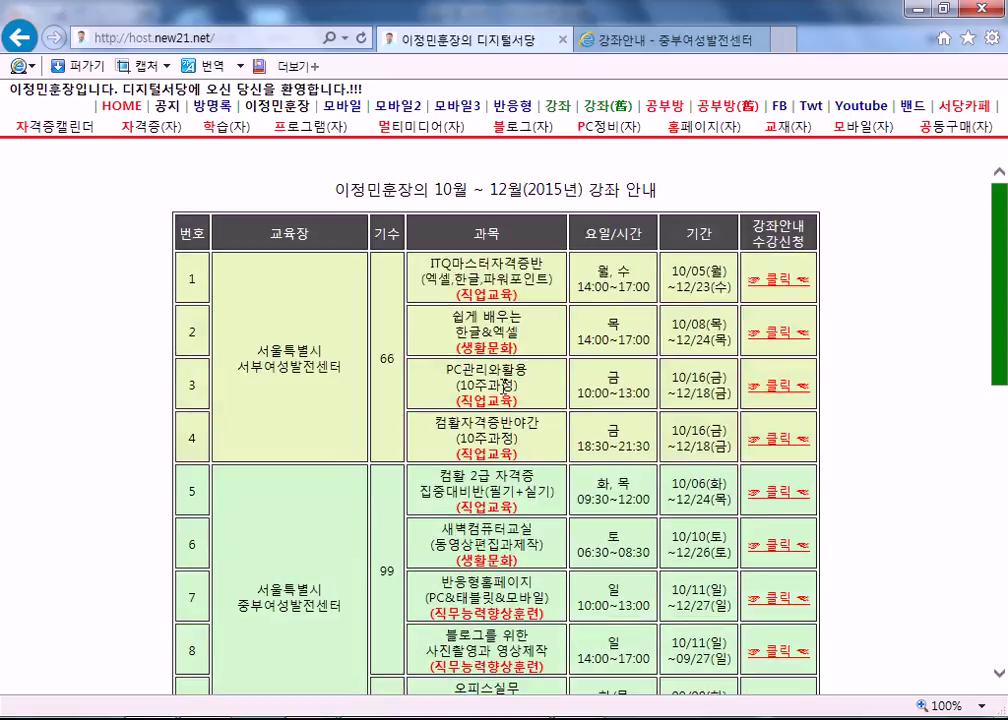
scroll(507, 384, "down", 4)
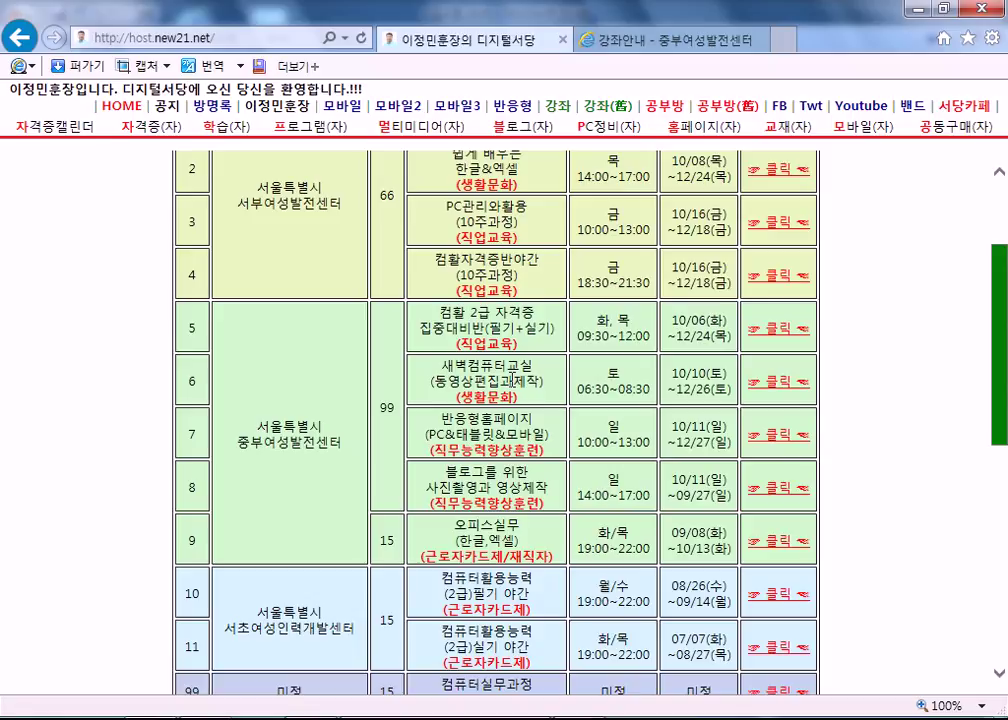
scroll(513, 379, "down", 4)
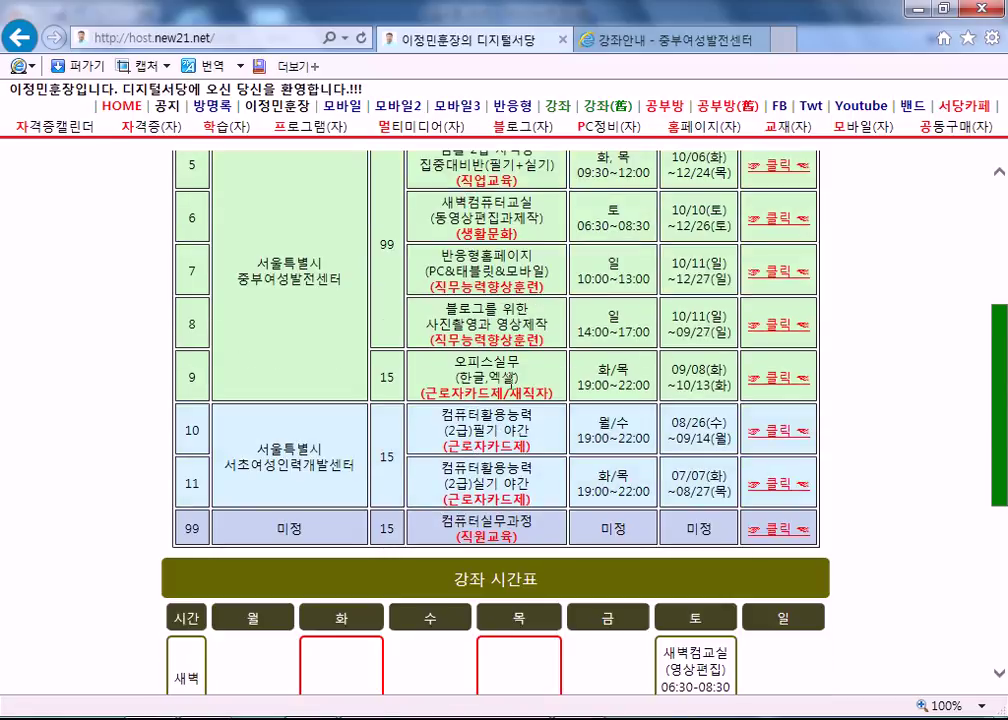
left_click(781, 382)
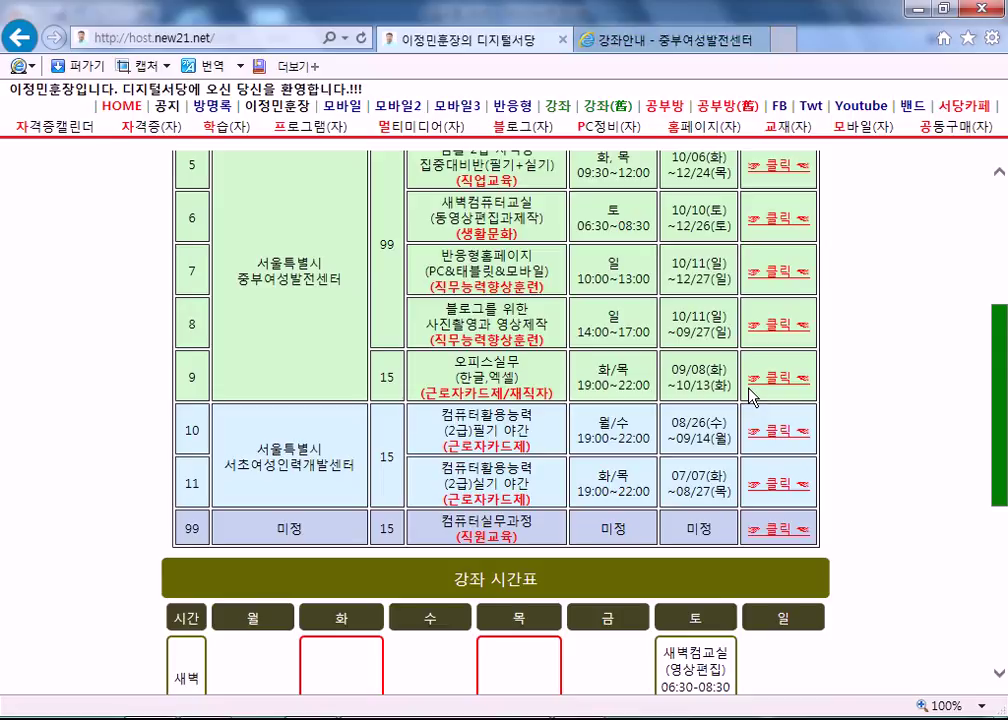
On the 중부여성발전센터 tab, open the 근로자카드제(재직자) course list.
left_click(603, 39)
scroll(592, 287, "down", 10)
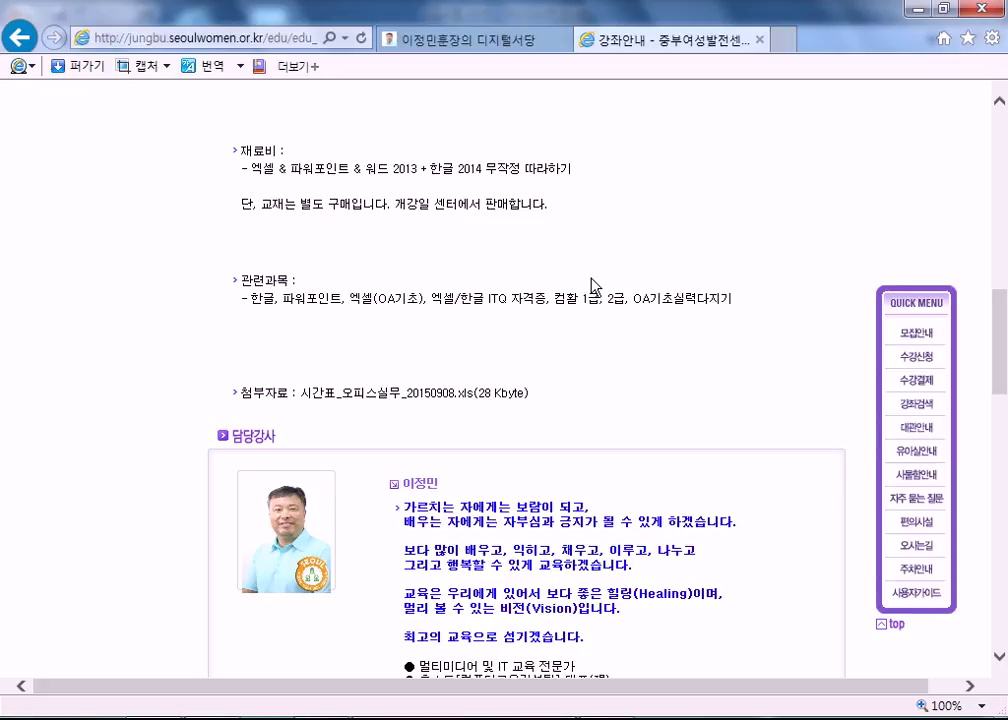
scroll(591, 285, "up", 5)
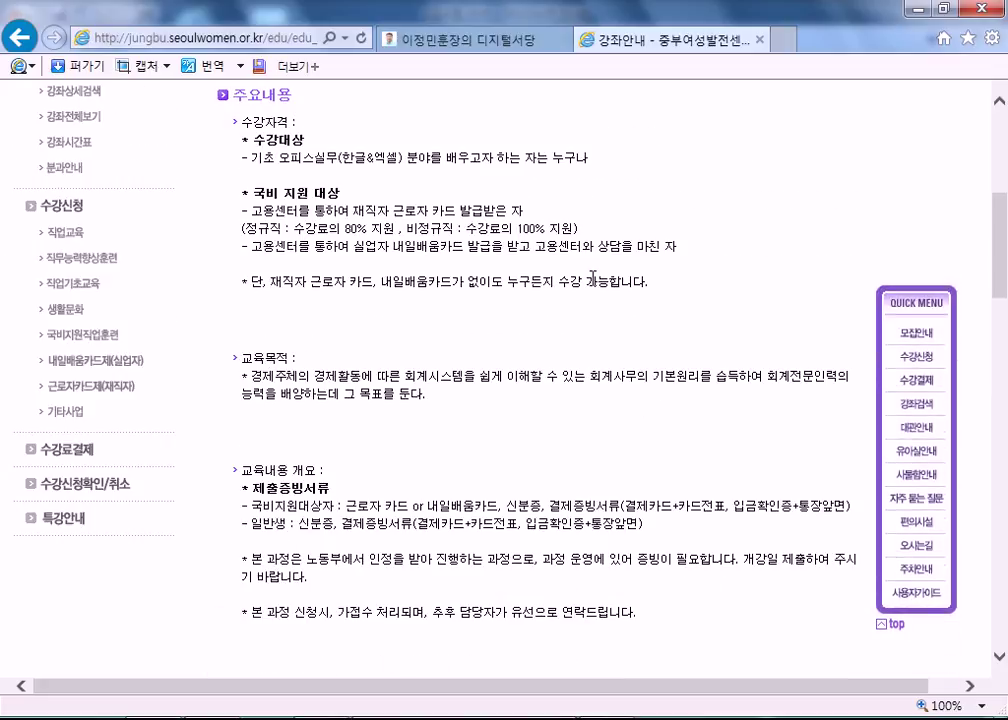
scroll(593, 277, "up", 3)
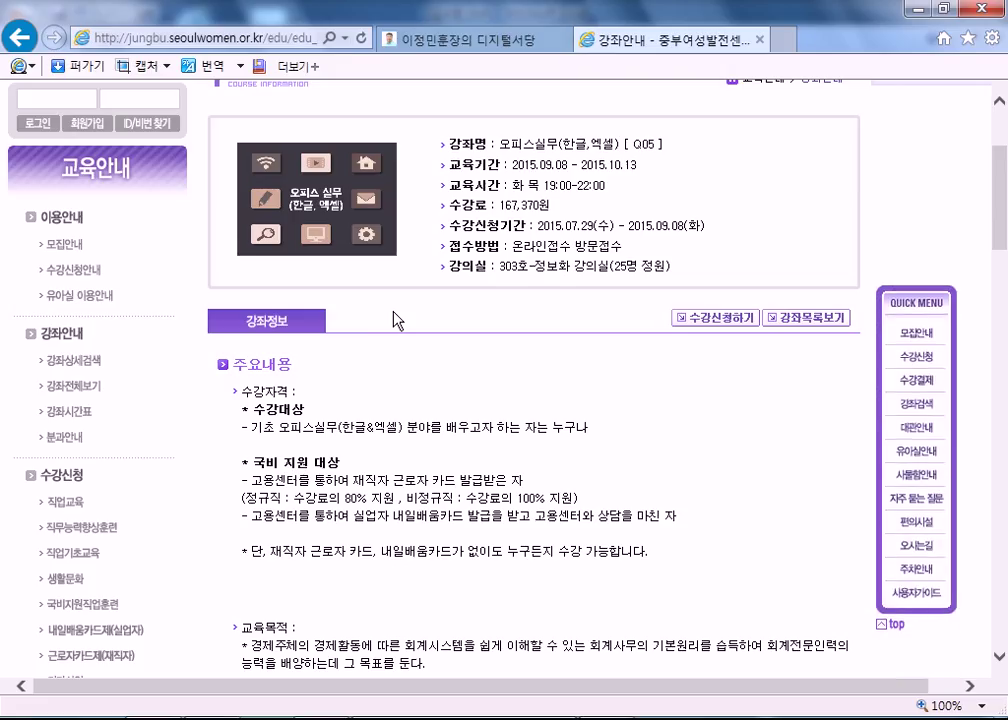
scroll(393, 320, "down", 3)
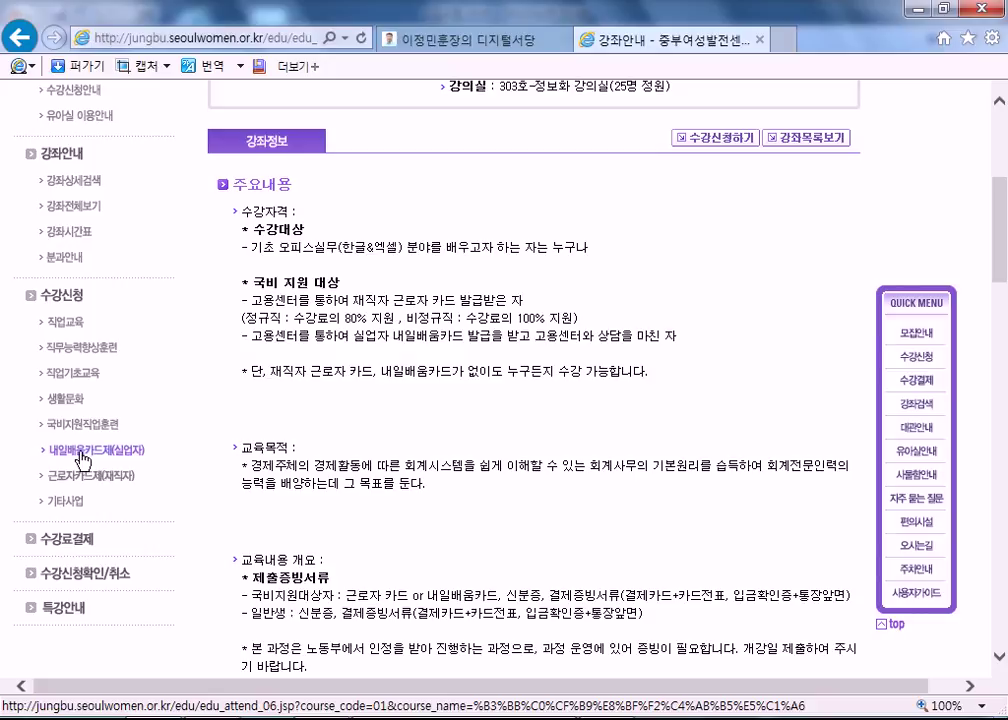
left_click(76, 477)
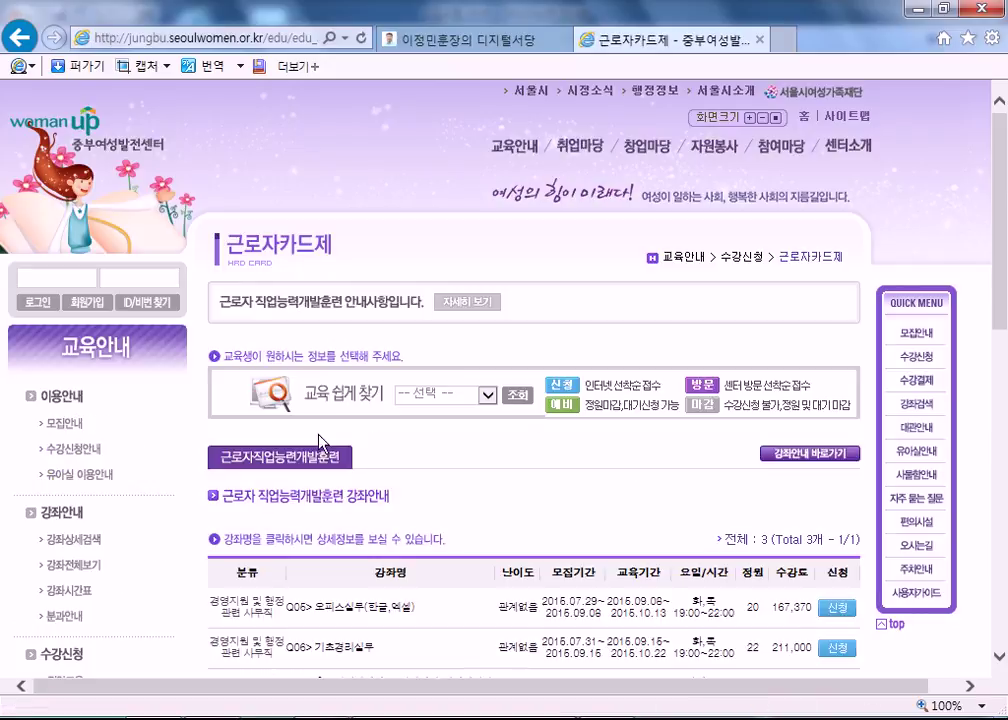
scroll(416, 439, "down", 2)
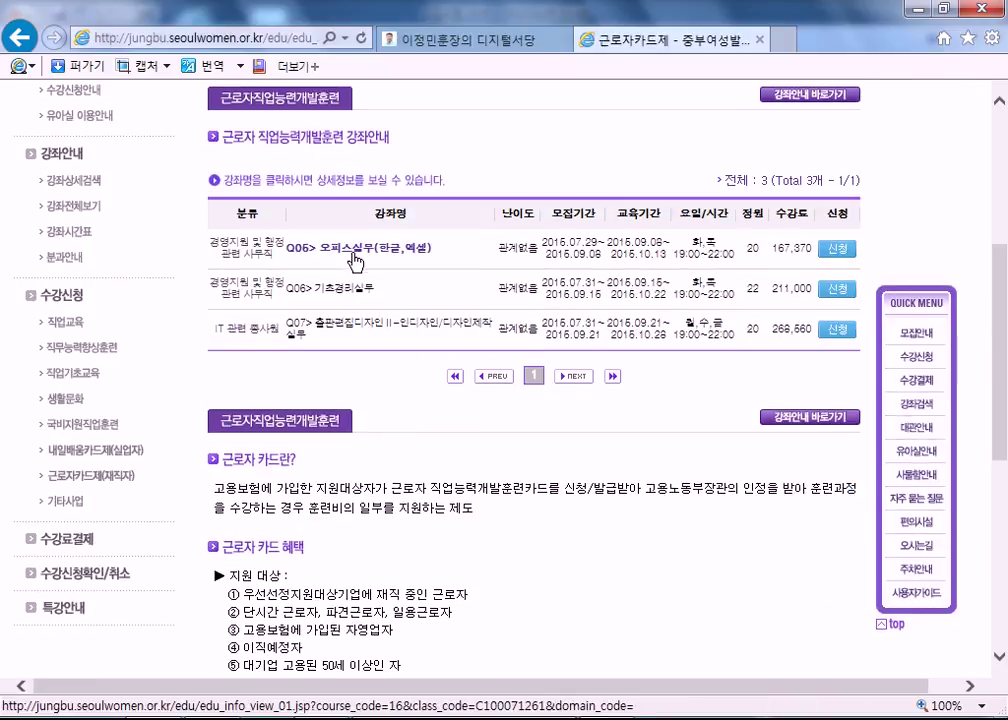
Read the Q06 오피스실무(한글,엑셀) course page, noting its 167,370 fee and lesson plan.
left_click(300, 247)
scroll(366, 315, "down", 5)
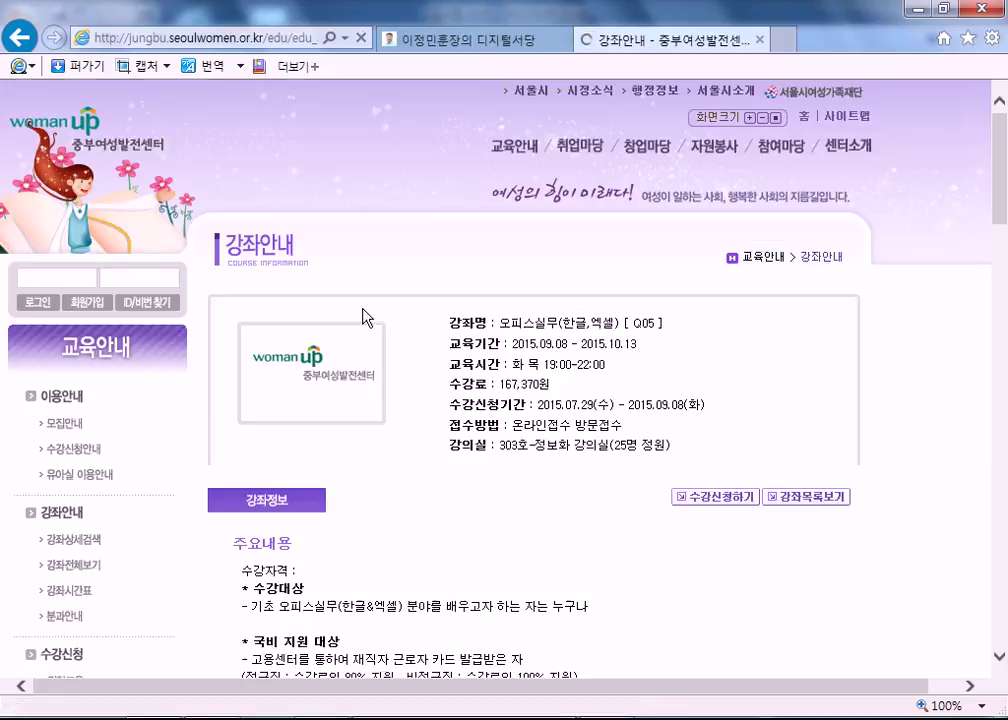
scroll(333, 349, "up", 2)
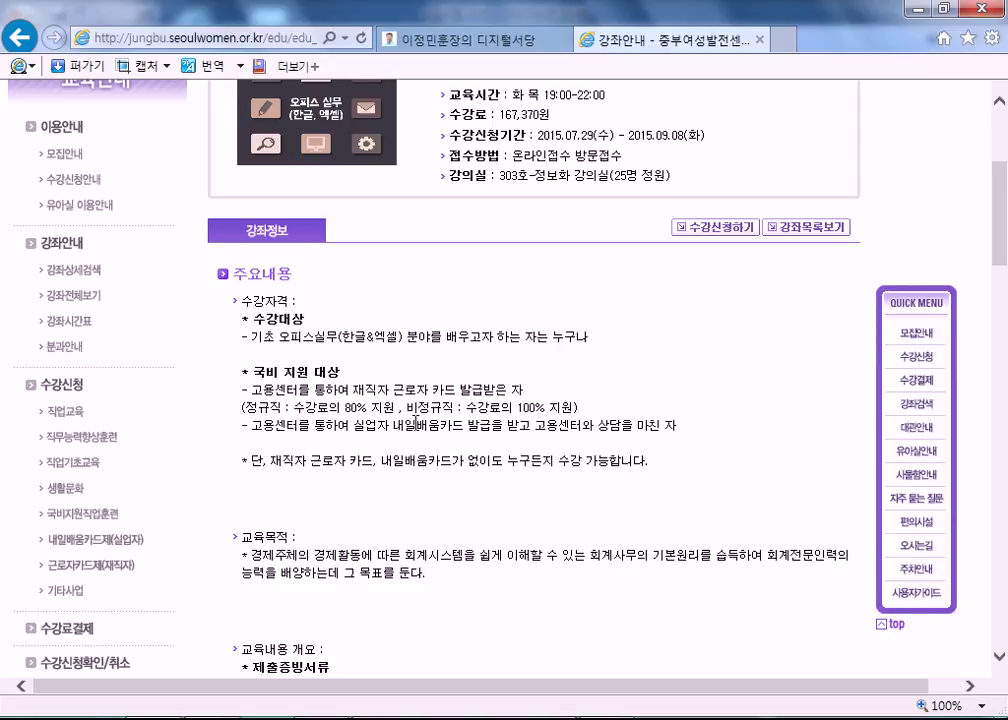
scroll(416, 422, "up", 1)
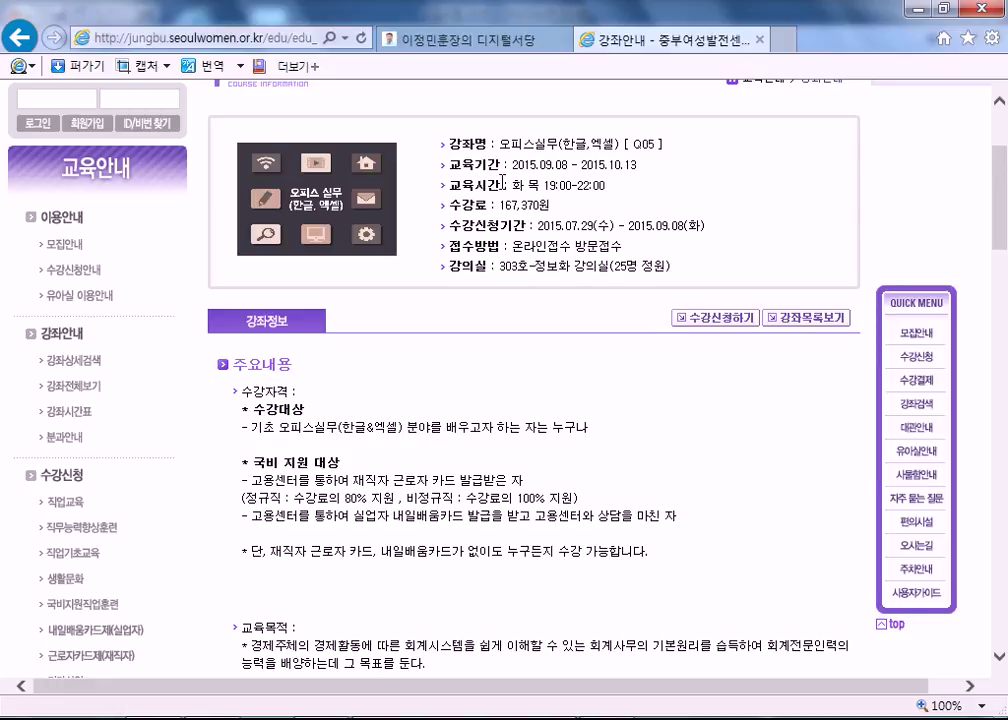
left_click_drag(500, 205, 538, 205)
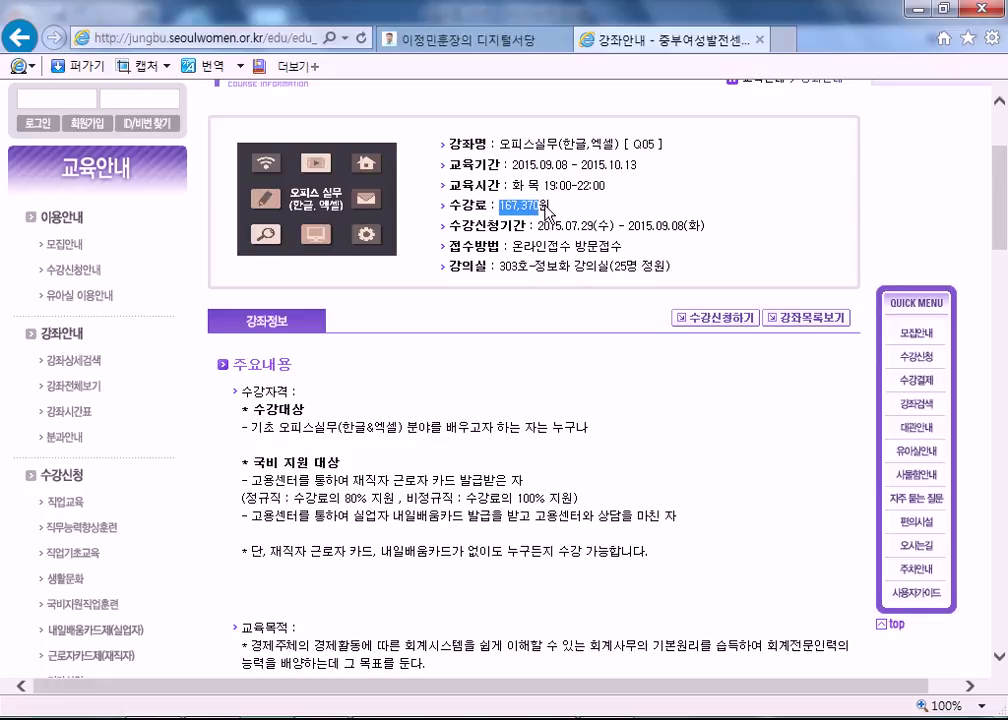
left_click(455, 482)
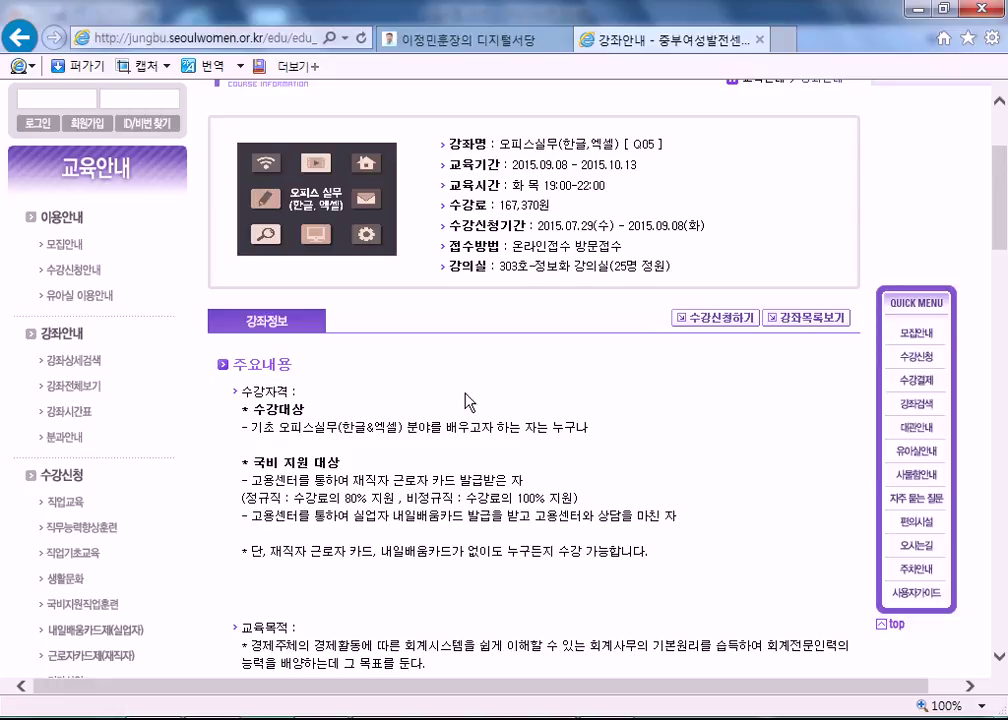
scroll(465, 401, "down", 5)
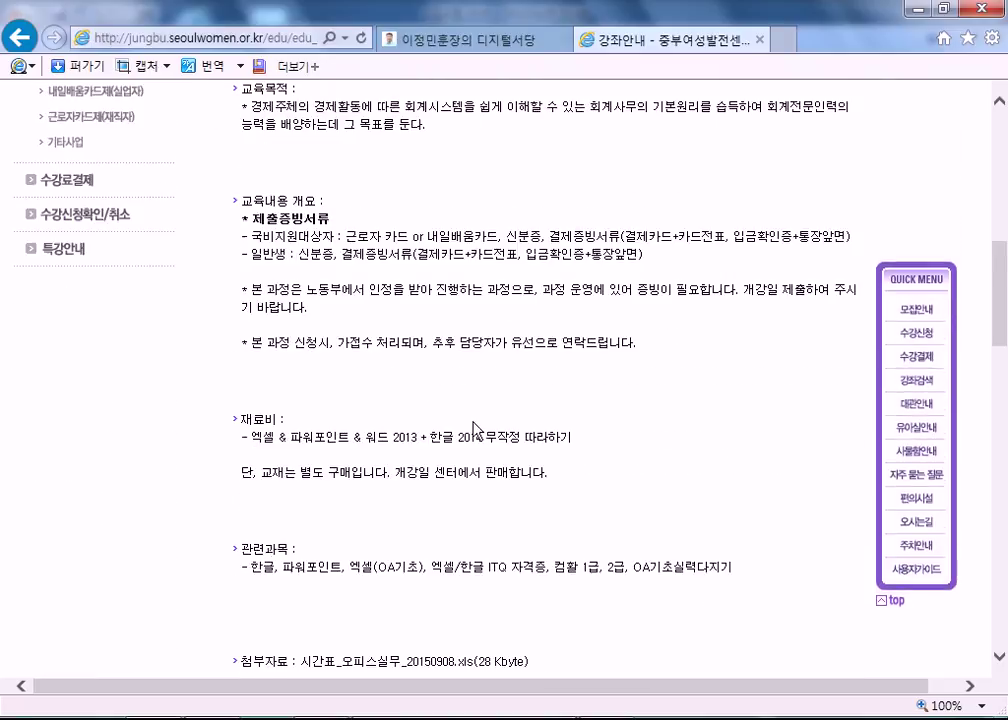
scroll(432, 410, "down", 3)
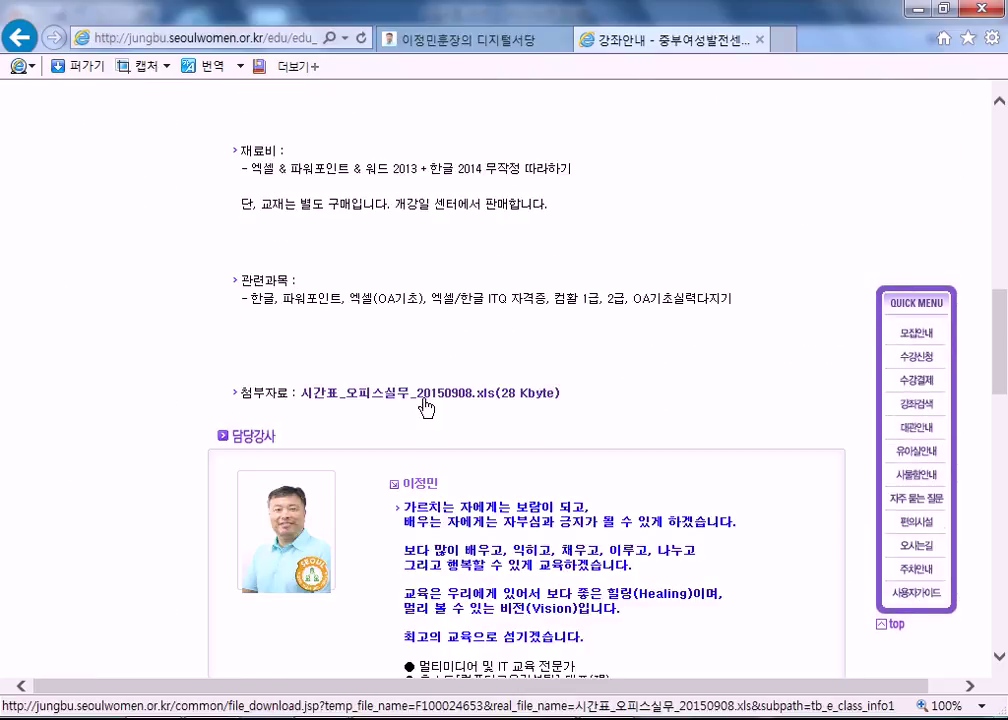
scroll(424, 402, "up", 1)
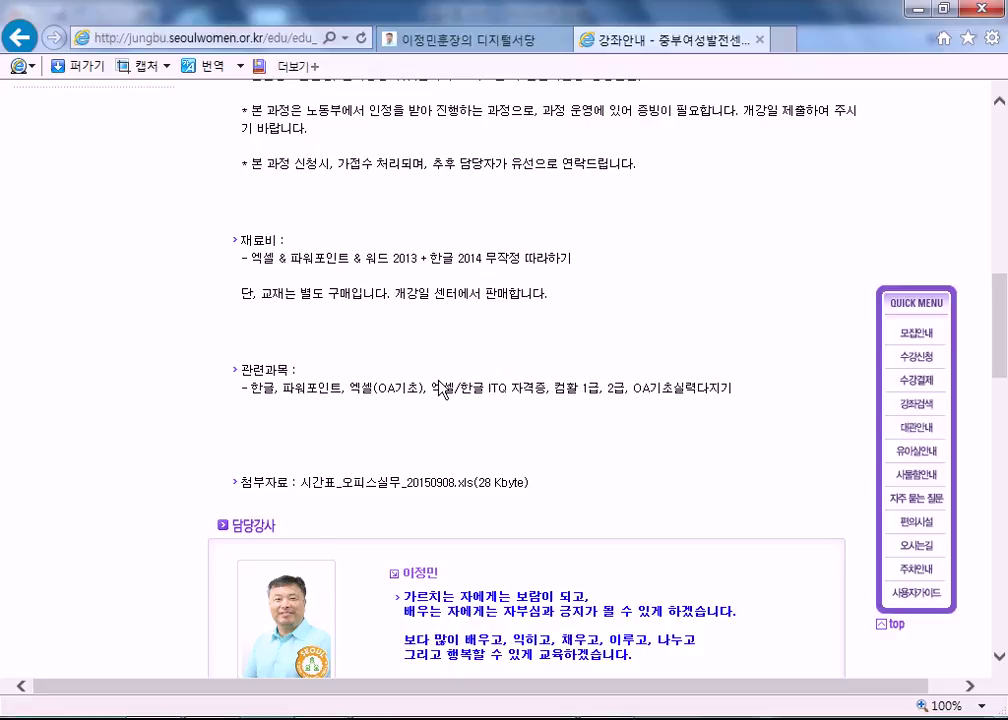
scroll(529, 337, "down", 3)
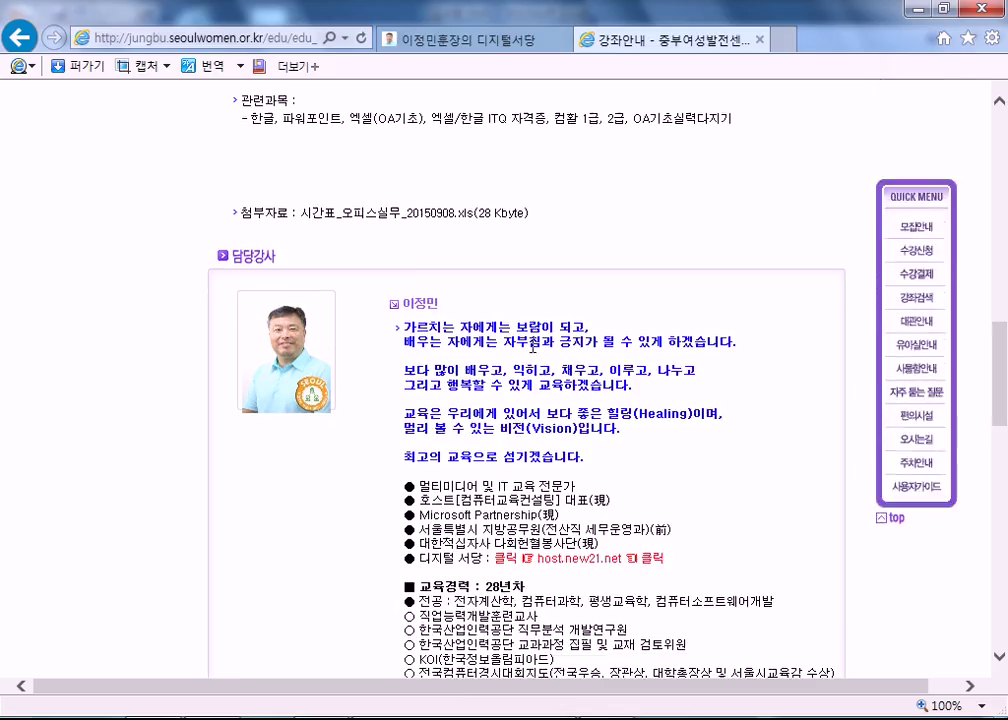
scroll(500, 298, "down", 2)
scroll(479, 304, "up", 2)
scroll(460, 308, "down", 10)
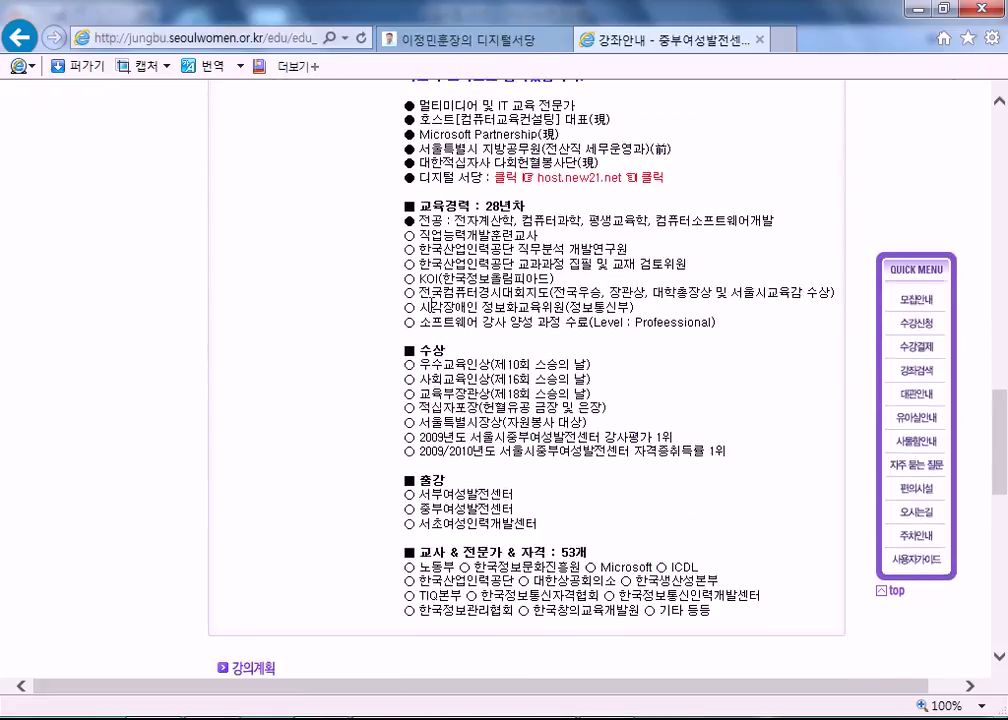